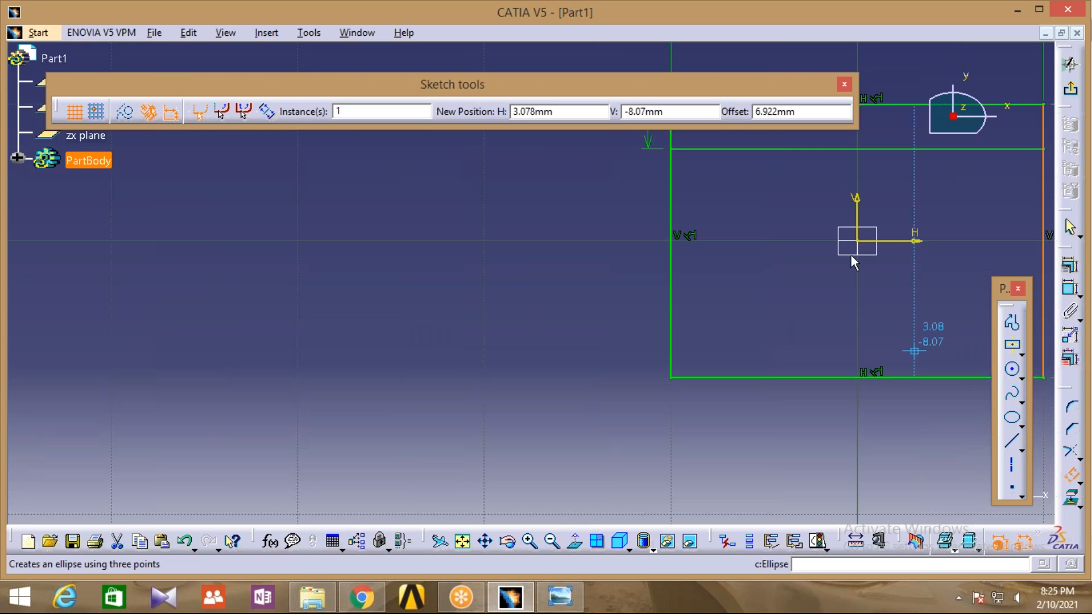
Offset the rectangle's right edge inward by 3.25 mm.
double_click(801, 112)
type("3.25")
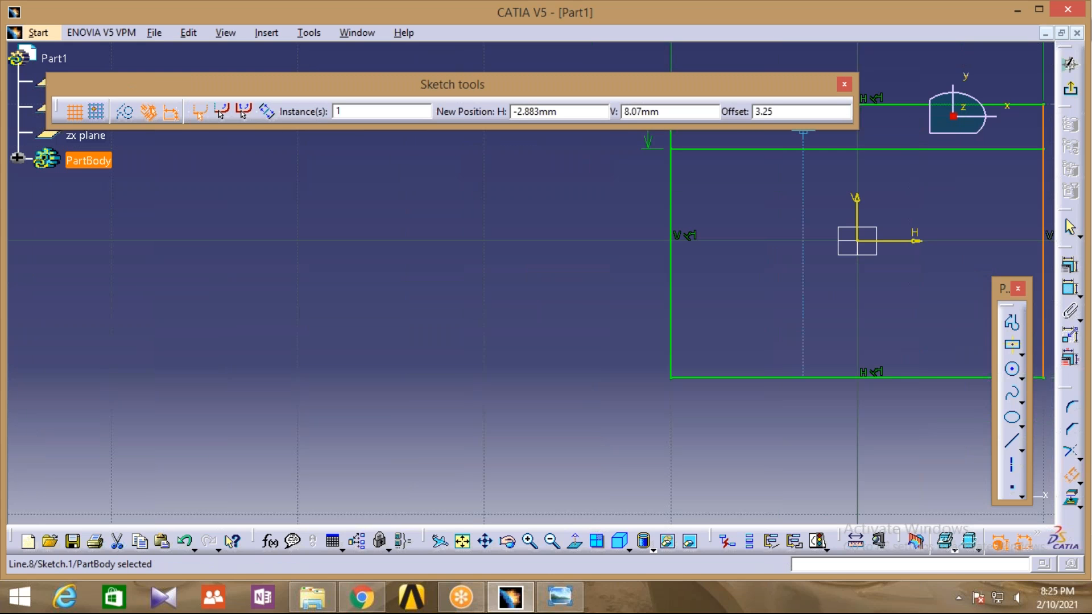
key("Return")
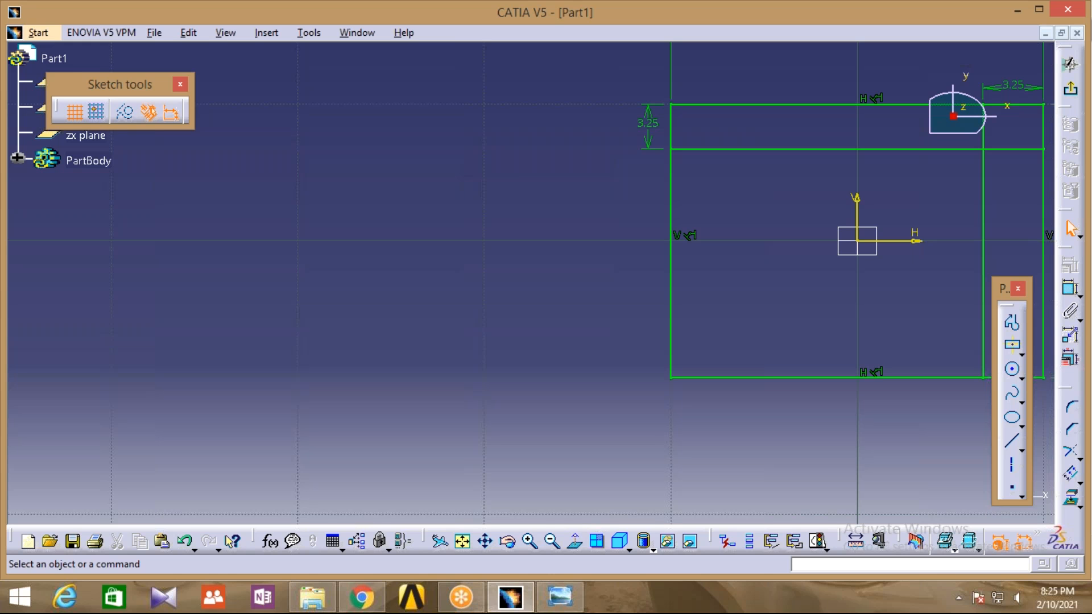
Check the corner hole in the Photo Viewer reference drawing and sketch a circle about 2.6 mm in diameter where the two offset lines cross.
middle_click_drag(581, 225, 570, 229)
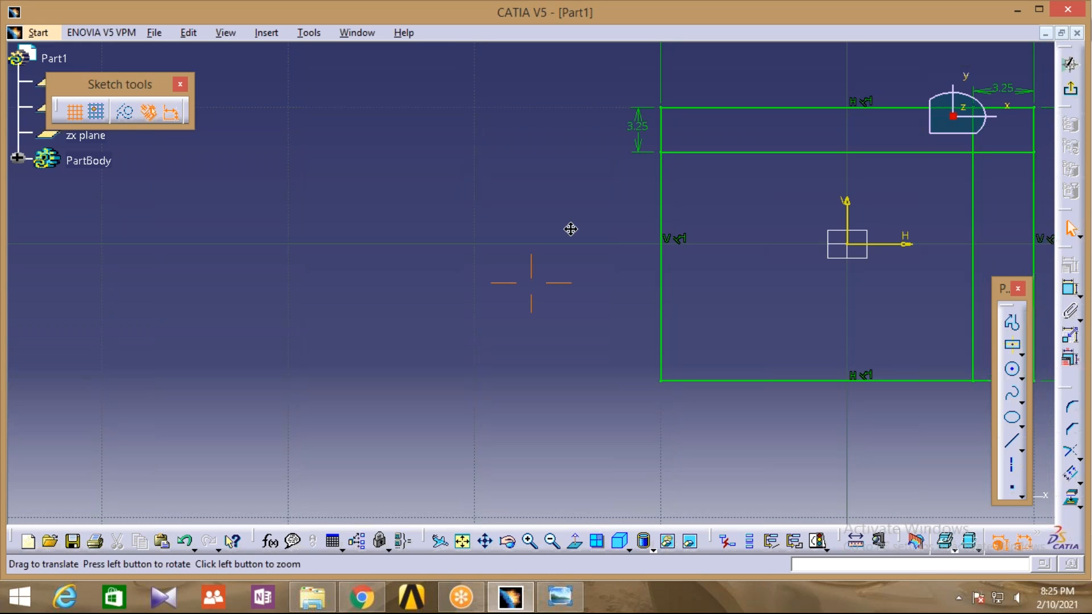
middle_click_drag(571, 229, 239, 274)
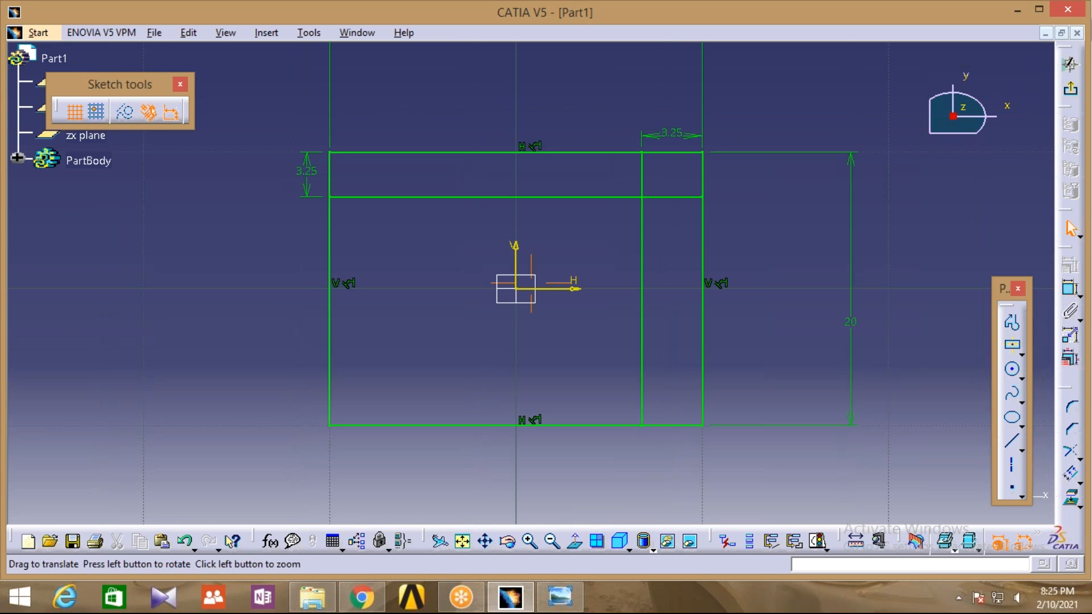
middle_click_drag(531, 283, 540, 282)
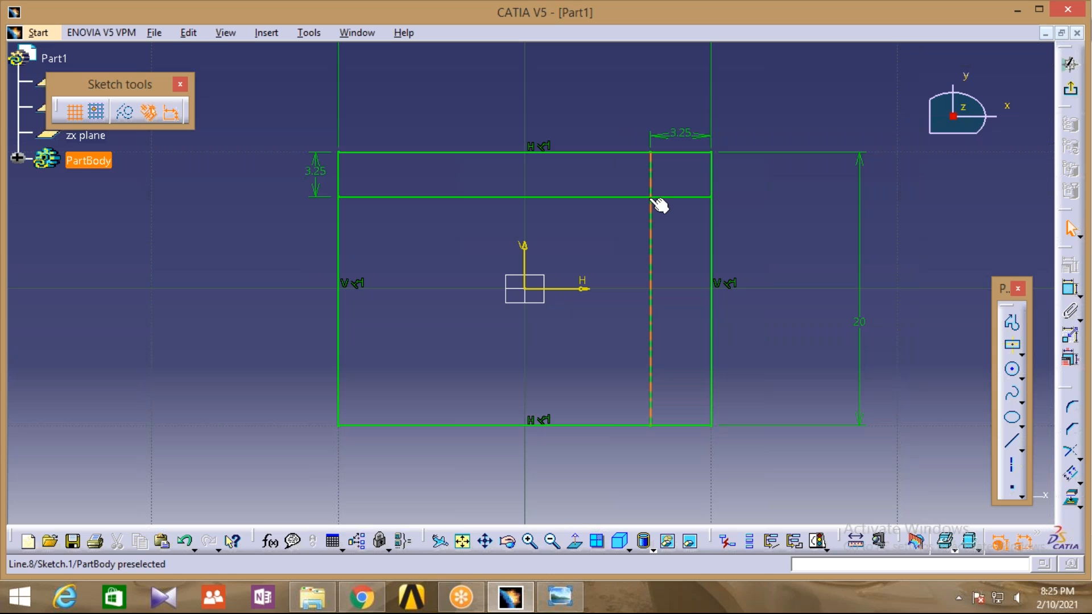
left_click(562, 603)
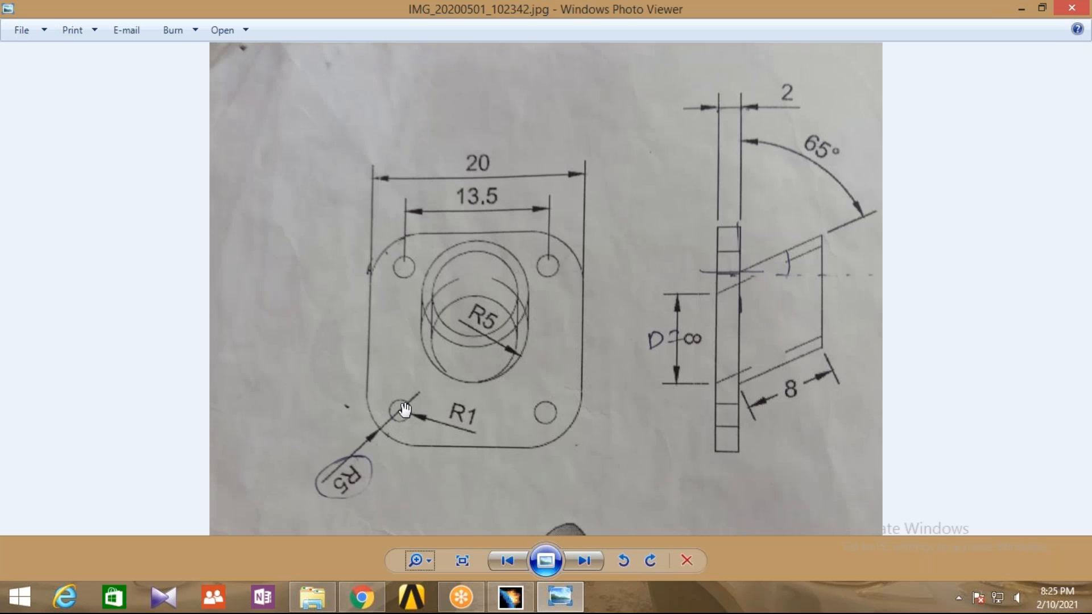
left_click(512, 597)
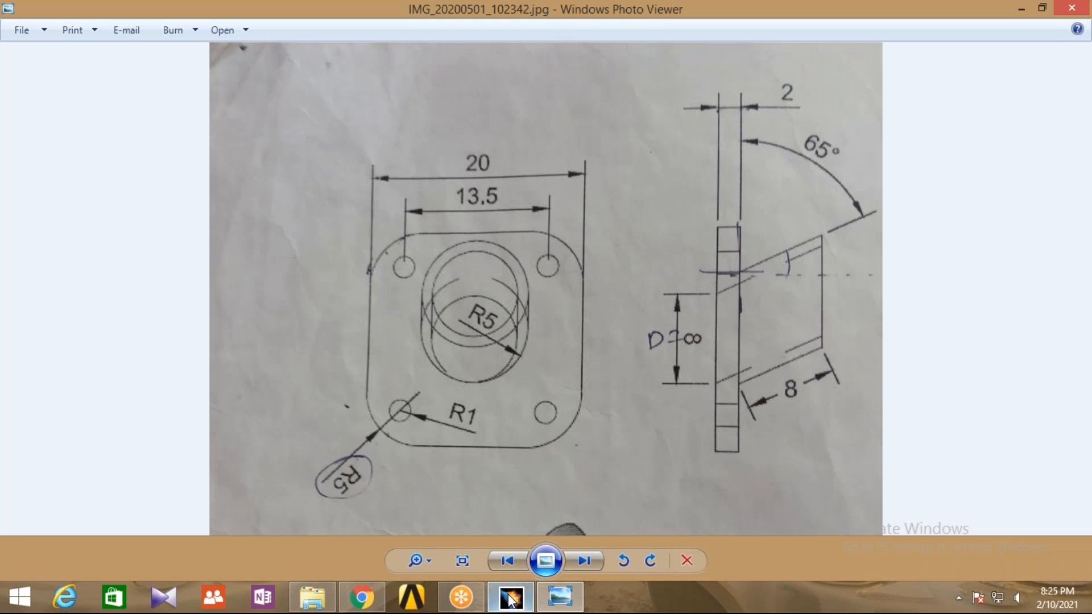
left_click(511, 598)
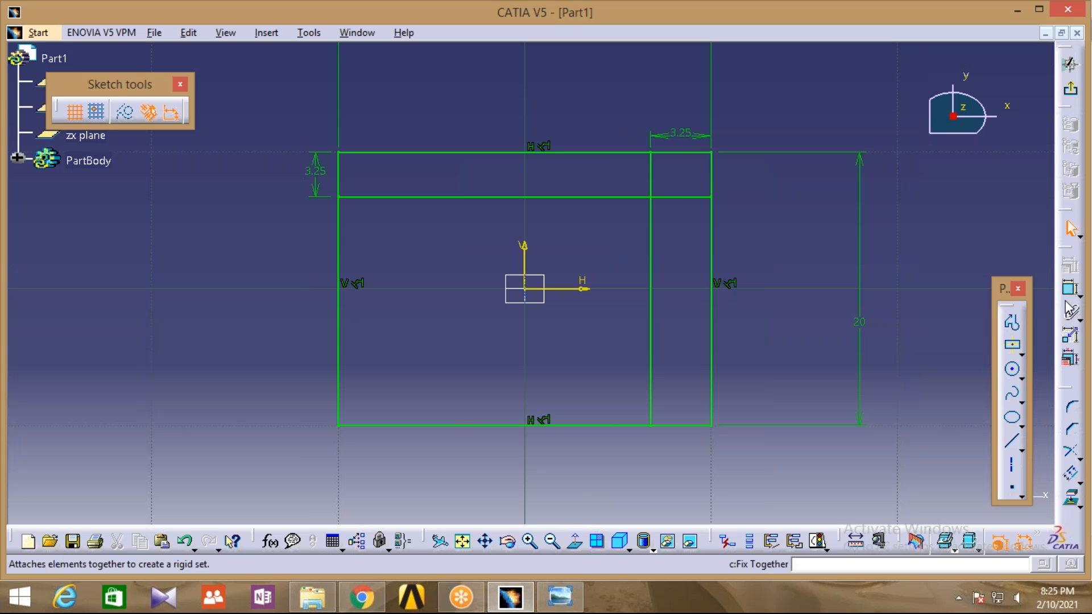
left_click(1014, 378)
left_click(650, 196)
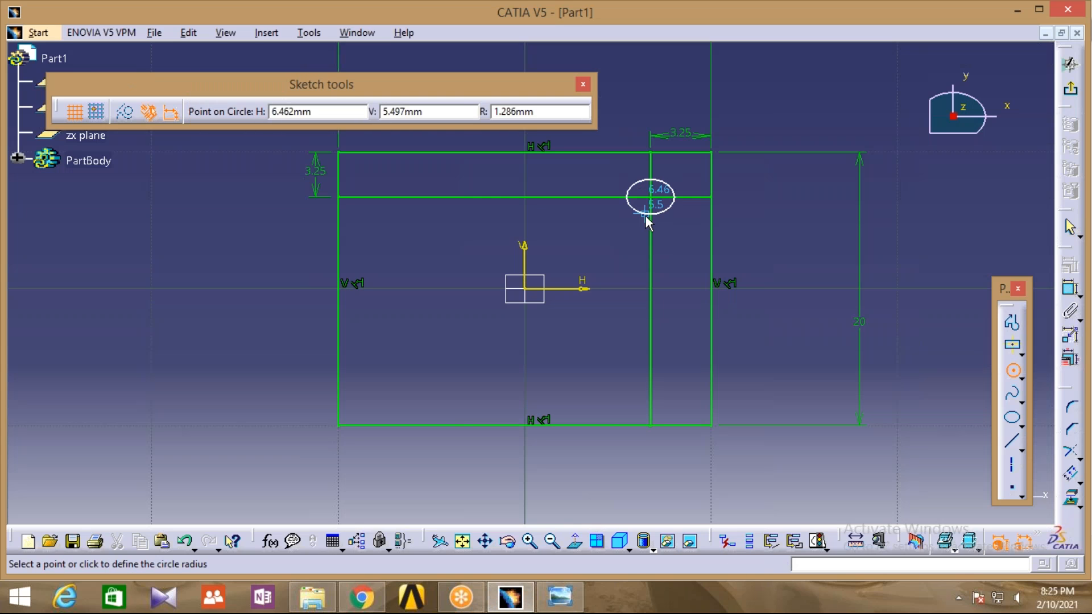
left_click(646, 220)
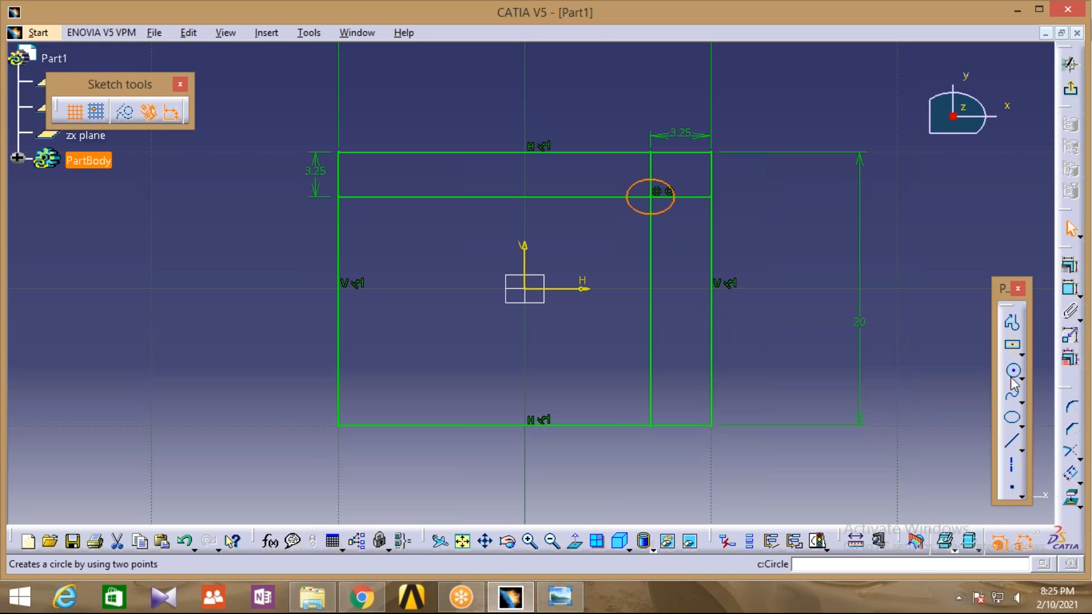
Dimension the corner circle's diameter and set it to 2 mm.
left_click(1070, 289)
left_click(788, 271)
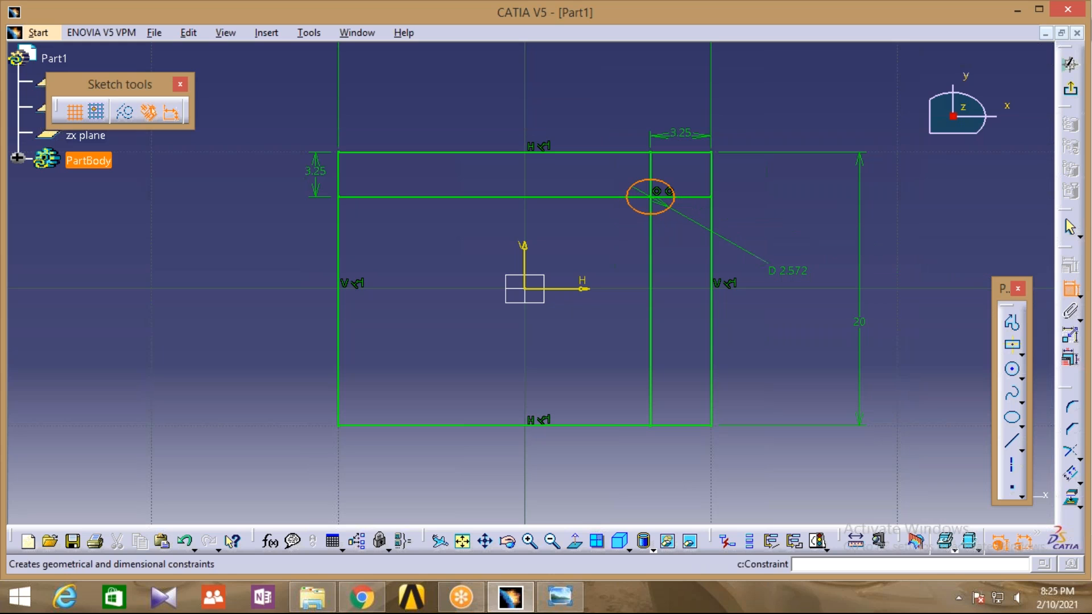
double_click(794, 272)
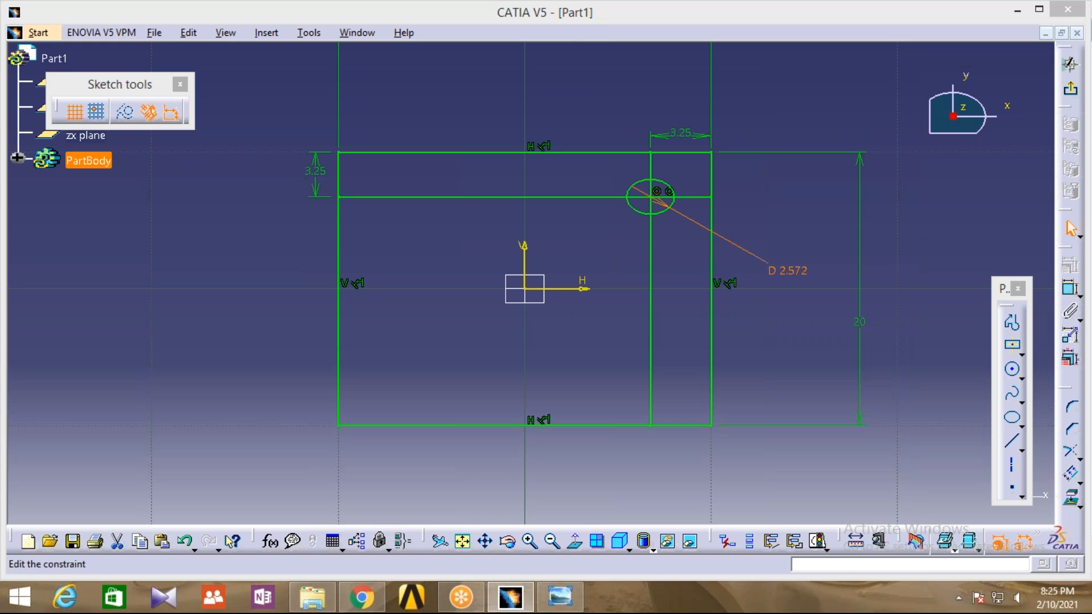
type("2")
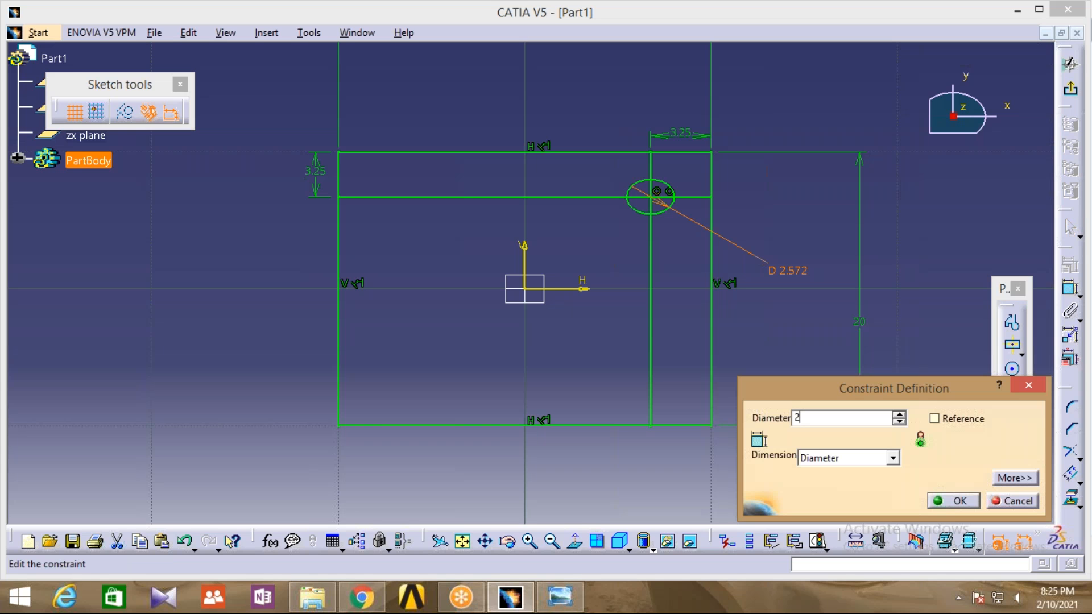
key("Return")
Mirror the 2 mm circle about the vertical axis, and mirror both upper circles about the horizontal axis.
left_click(646, 195)
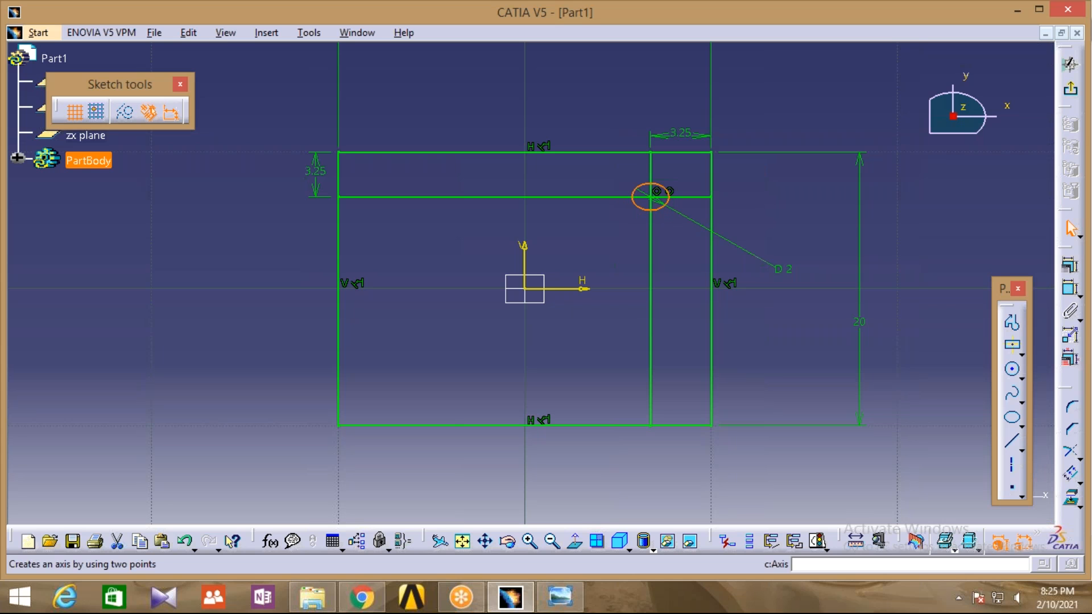
left_click(1081, 482)
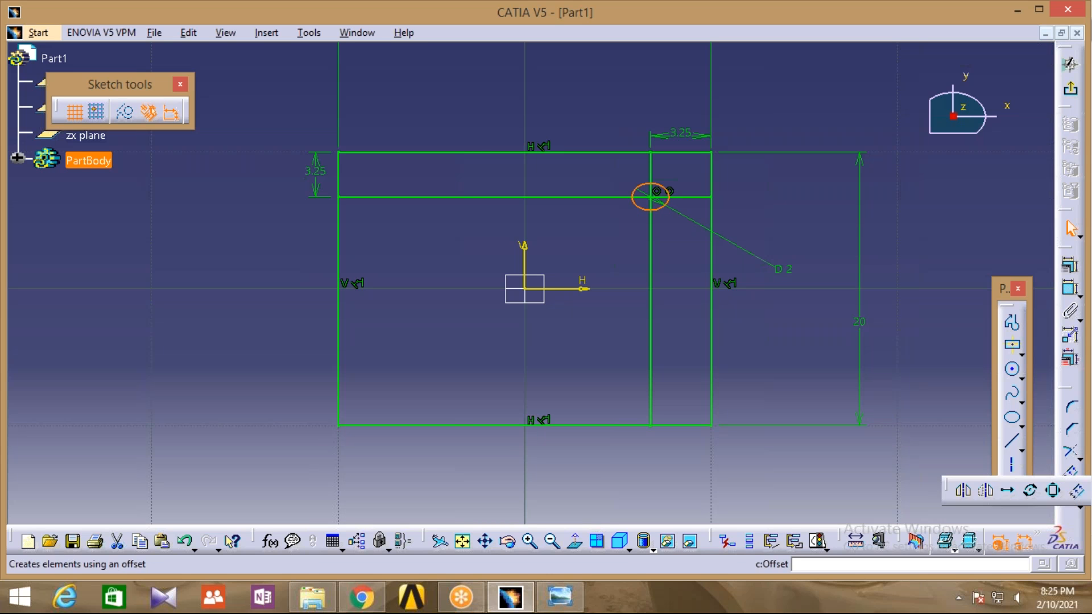
left_click(963, 491)
left_click(524, 256)
left_click(641, 209, "ctrl")
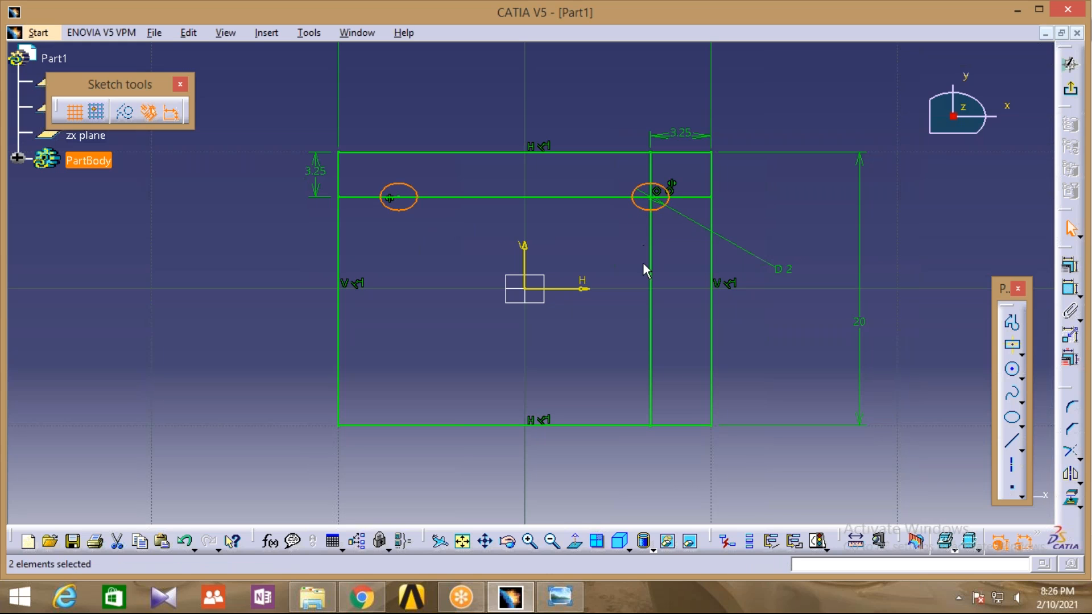
left_click(1070, 473)
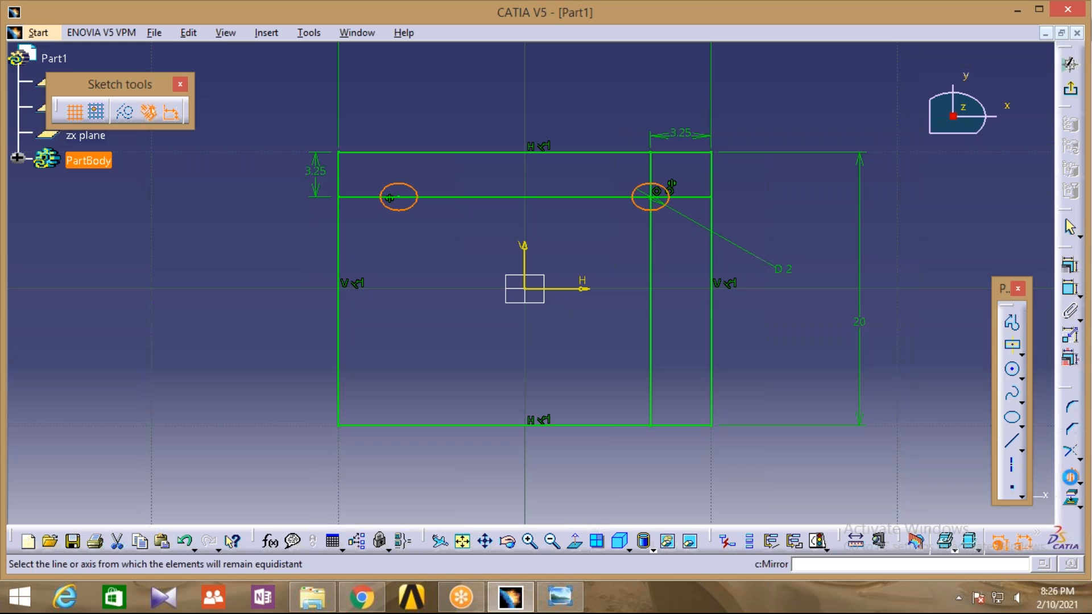
left_click(567, 289)
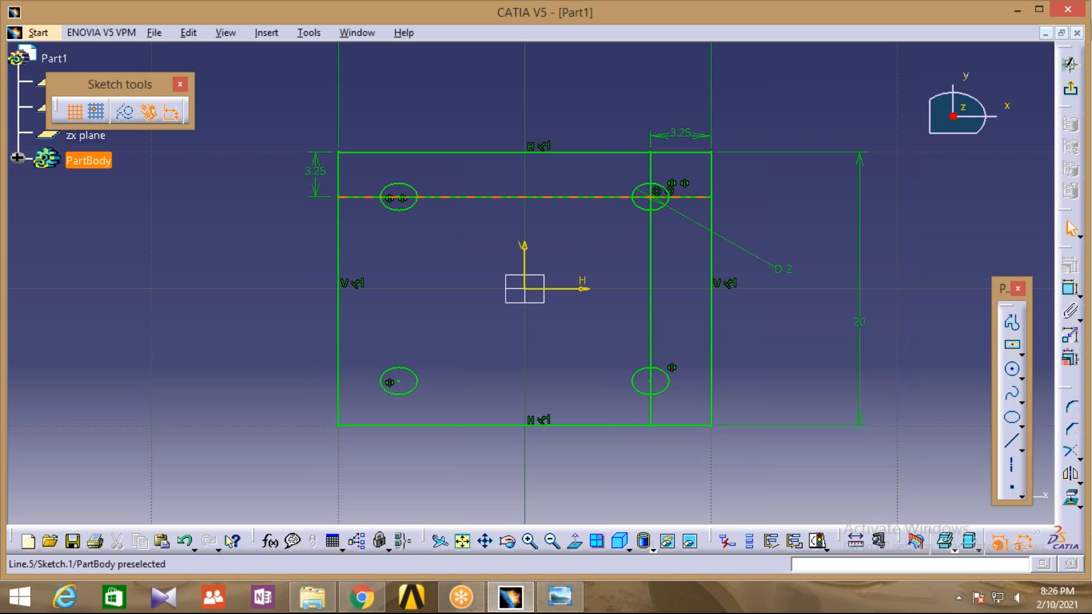
Delete the horizontal and vertical offset lines that located the corner circle.
left_click(575, 198)
key("Delete")
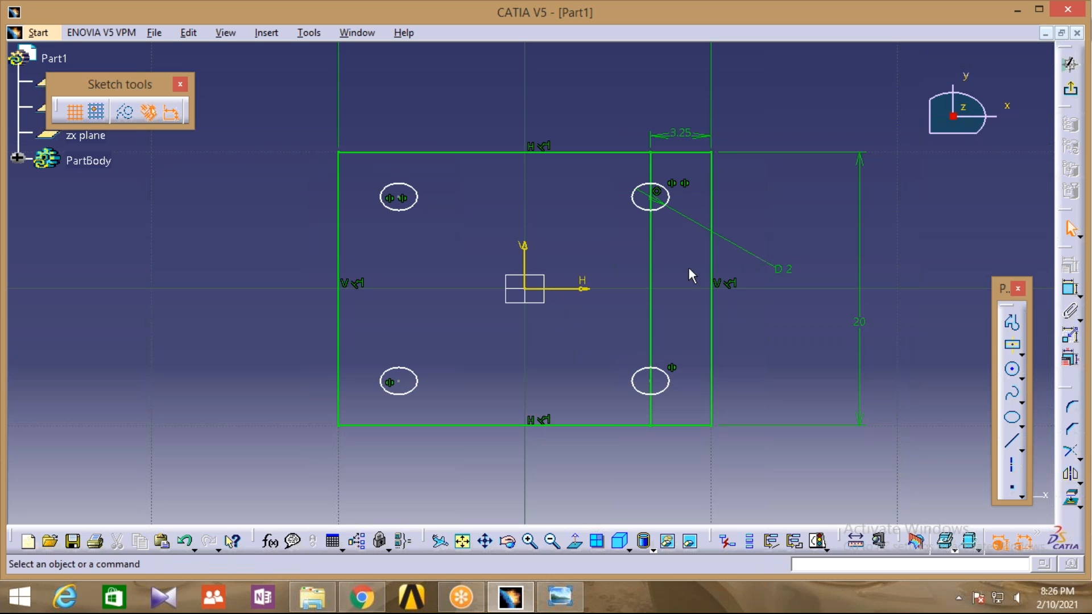
left_click(651, 268)
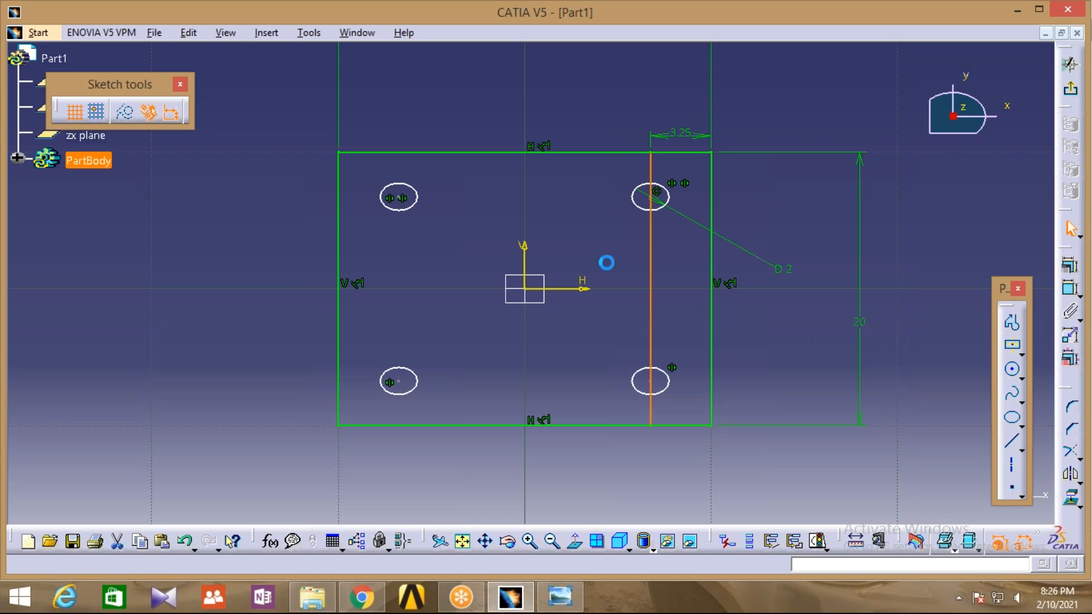
key("Delete")
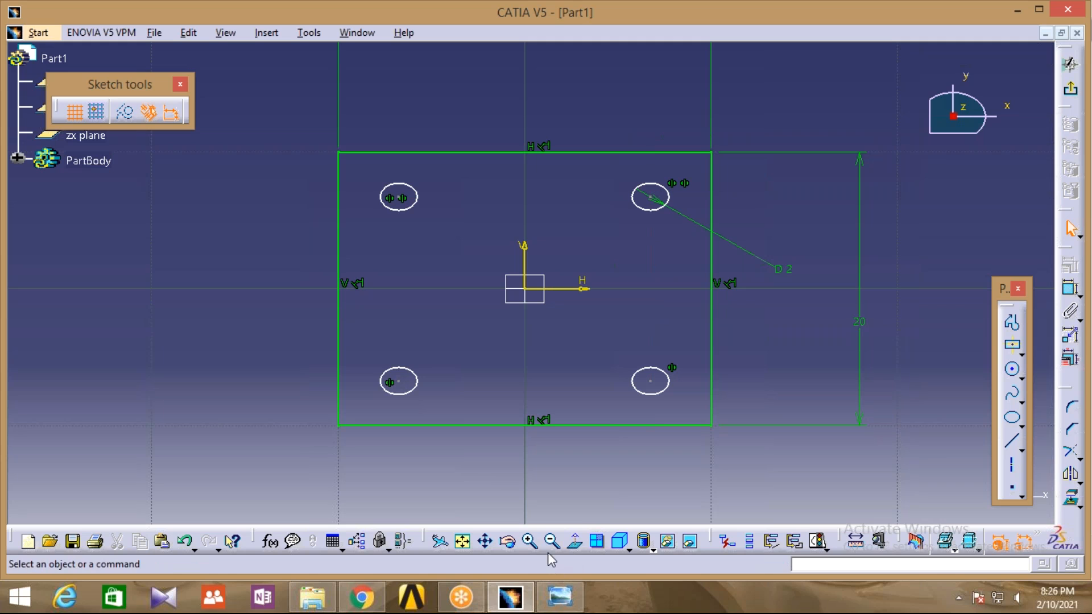
Check the central bore in the Photo Viewer reference drawing and sketch a circle about 7.7 mm in diameter centred on the origin.
left_click(560, 598)
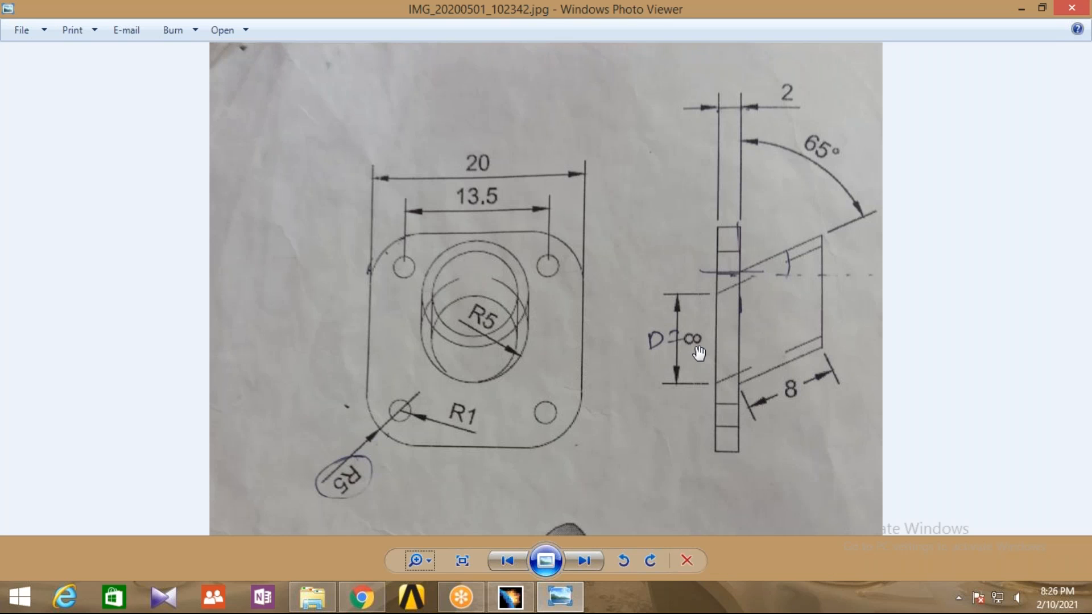
left_click(511, 597)
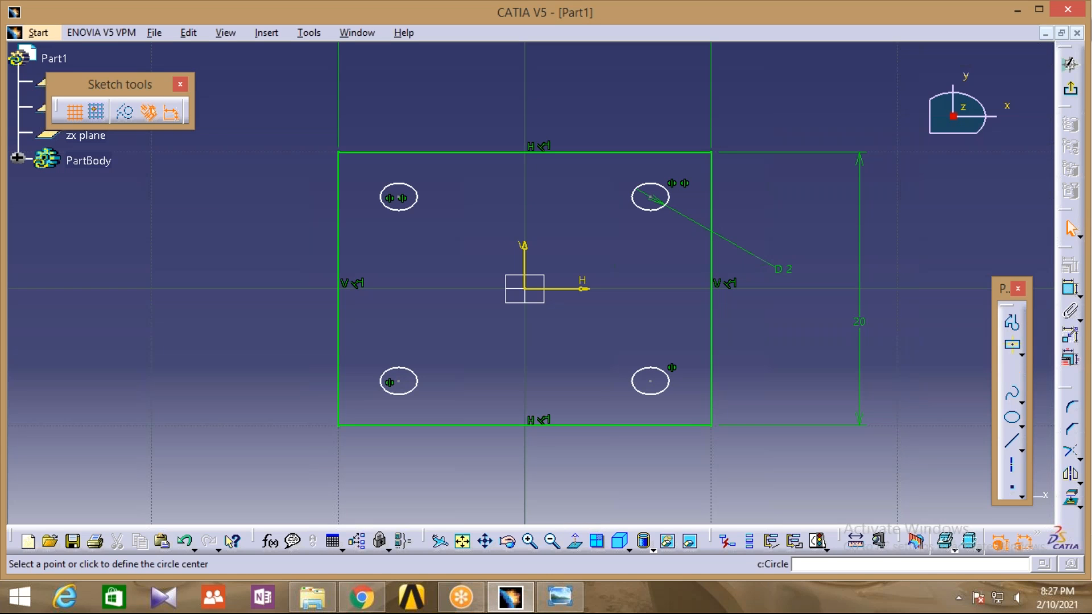
left_click(1013, 373)
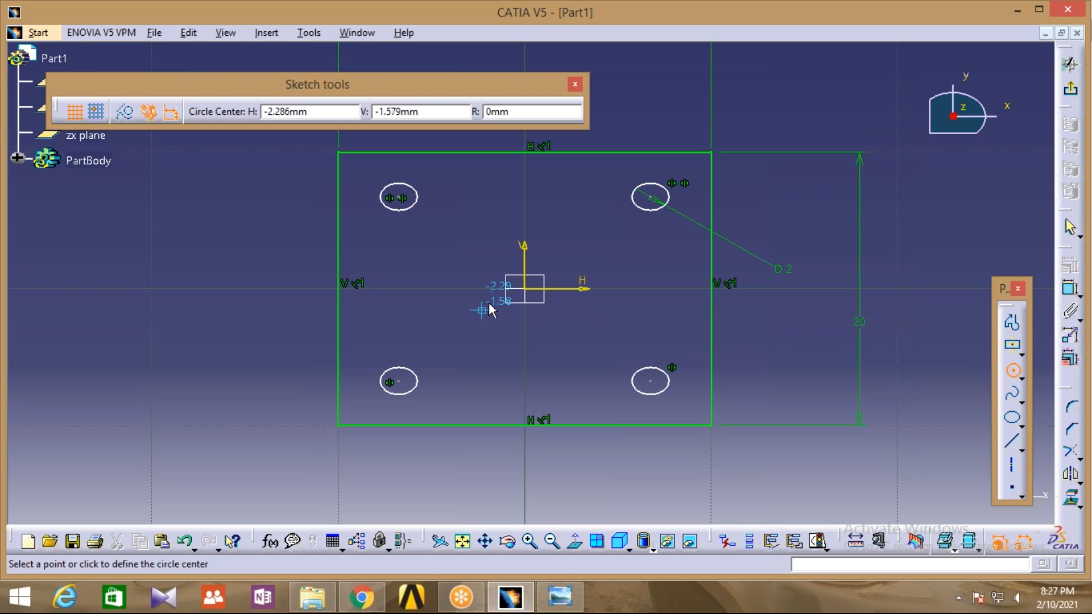
left_click(524, 291)
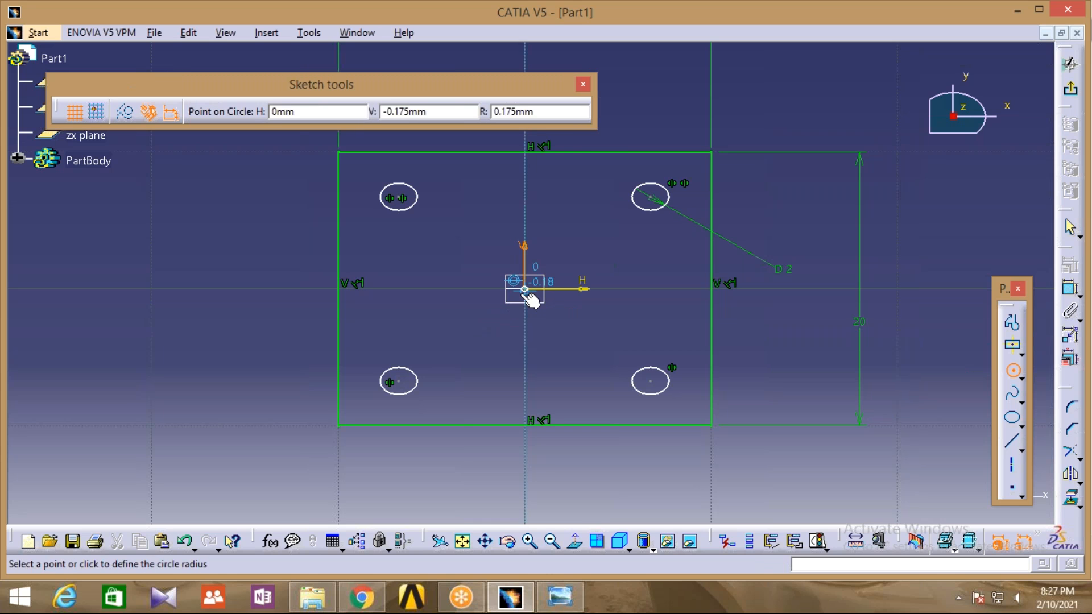
left_click(522, 342)
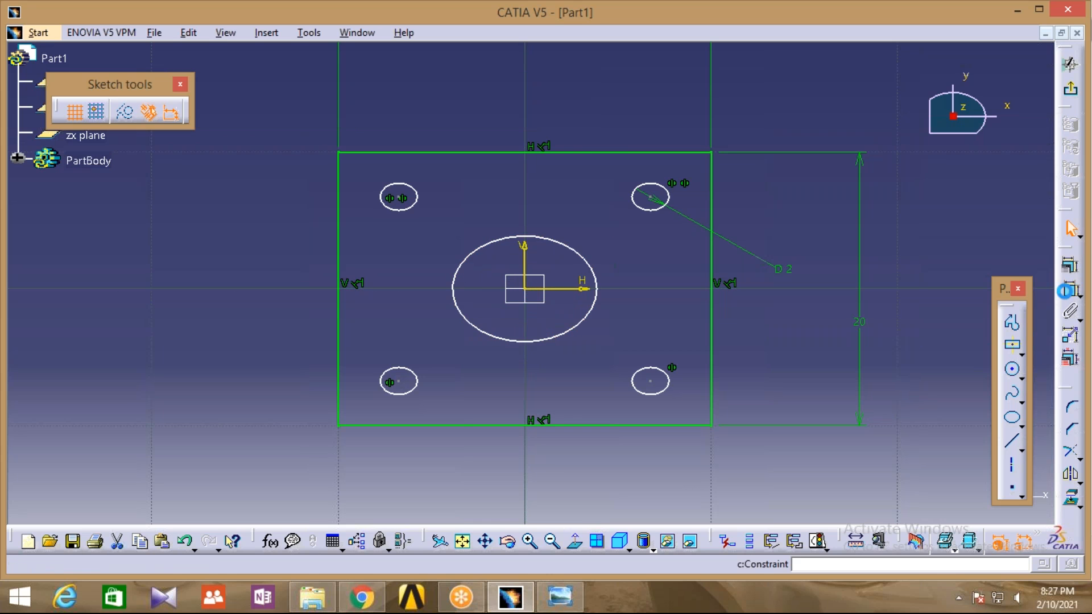
Dimension the central circle's diameter and set it to 8 mm.
left_click(1068, 290)
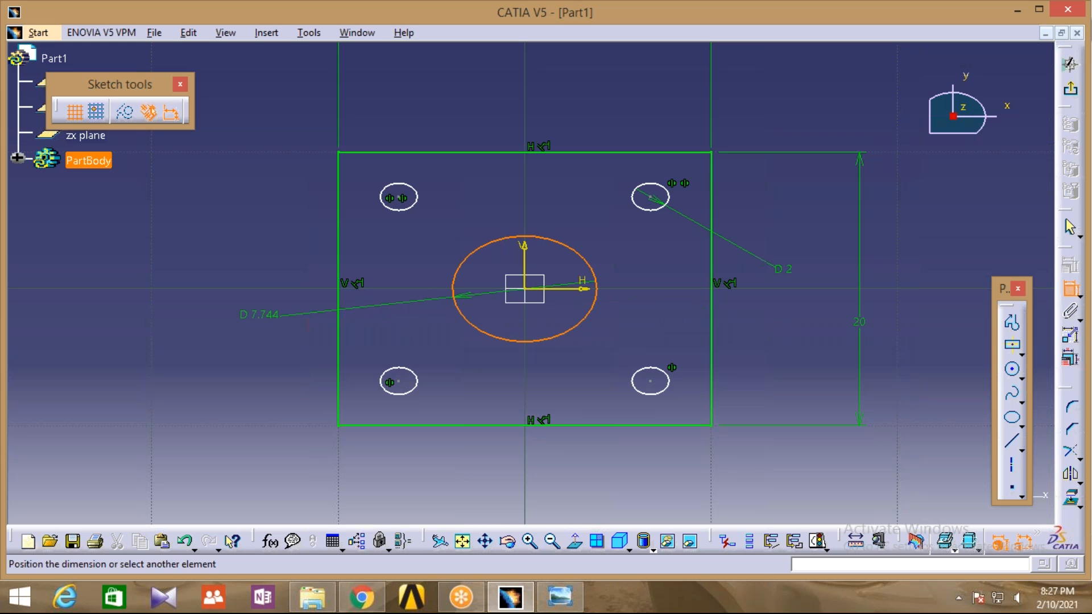
left_click(250, 324)
double_click(251, 324)
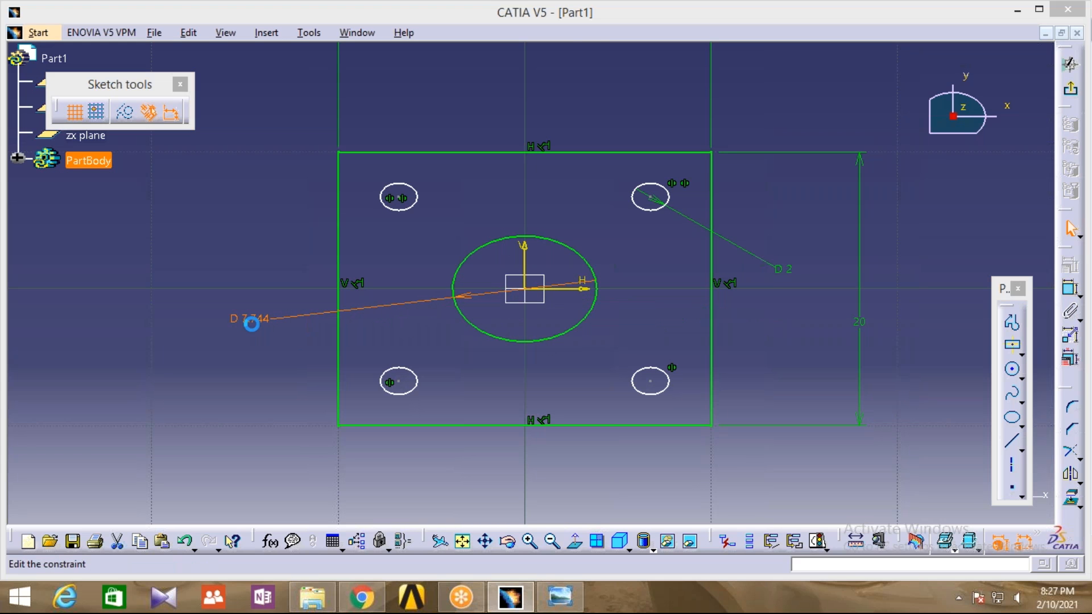
type("8")
key("Return")
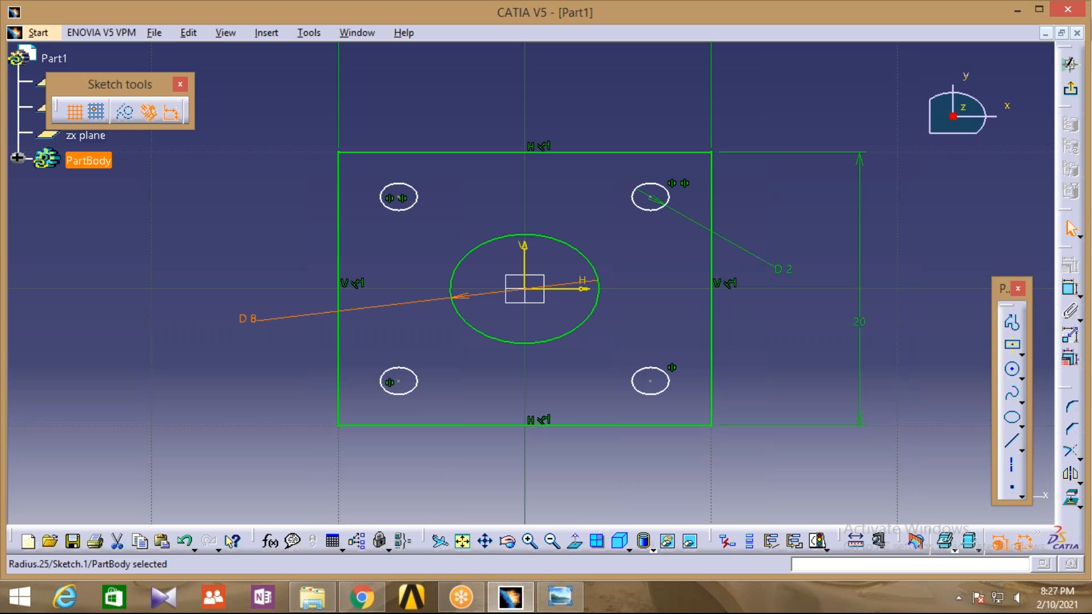
Check the plate thickness in the Photo Viewer reference drawing and pad the finished plate sketch to a length of 2 mm.
left_click(560, 597)
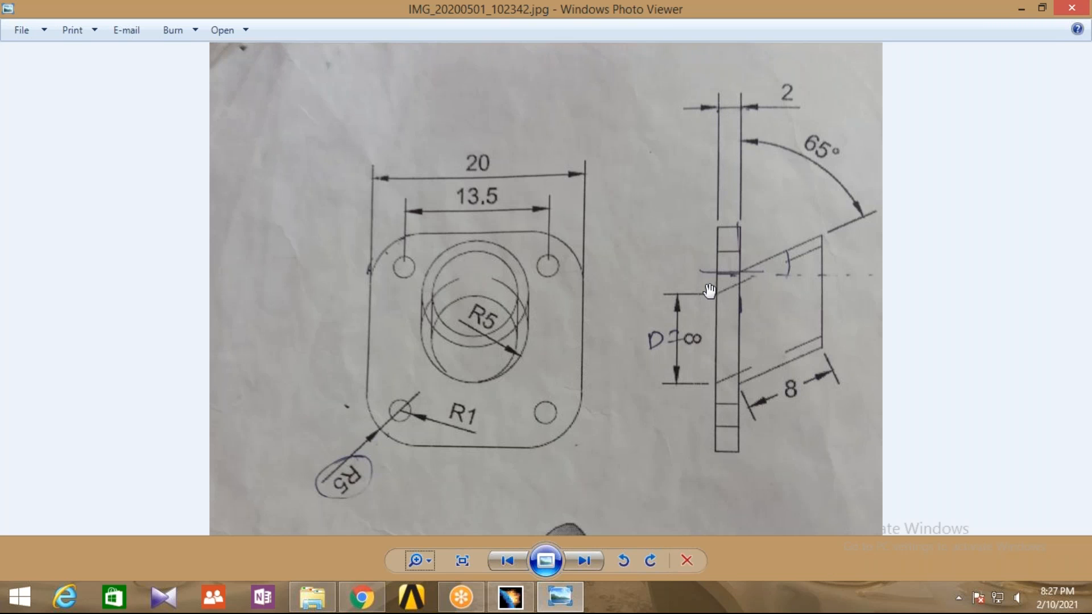
left_click(514, 607)
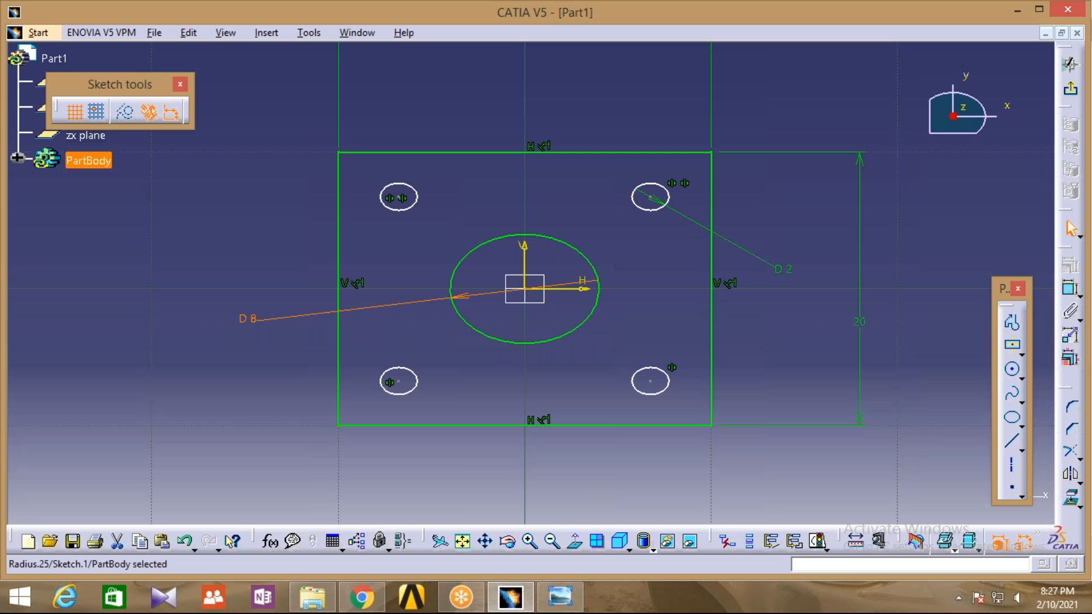
left_click(1071, 64)
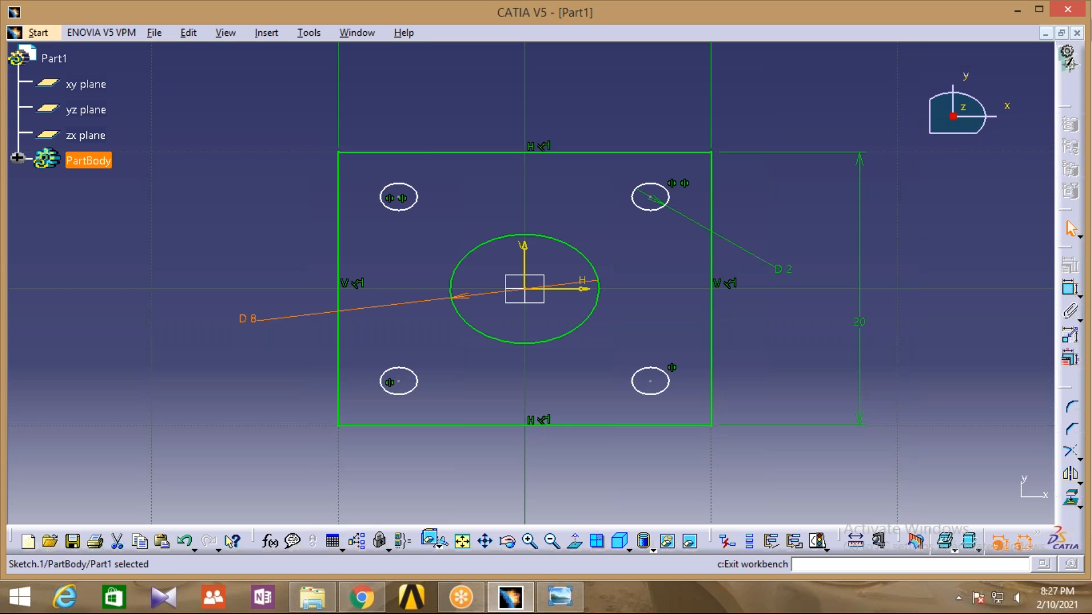
left_click(1072, 282)
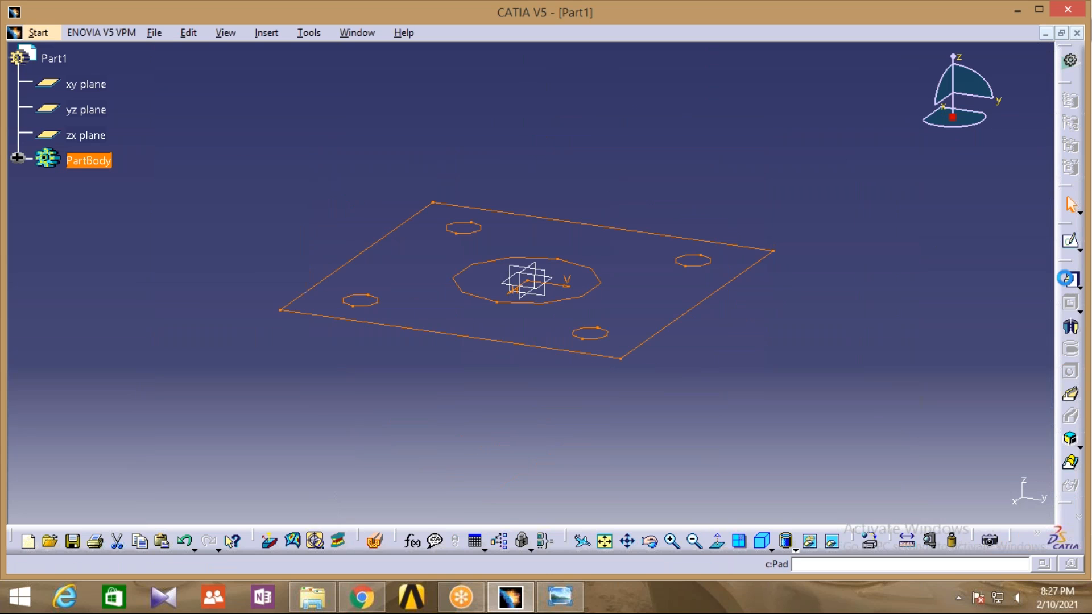
type("2")
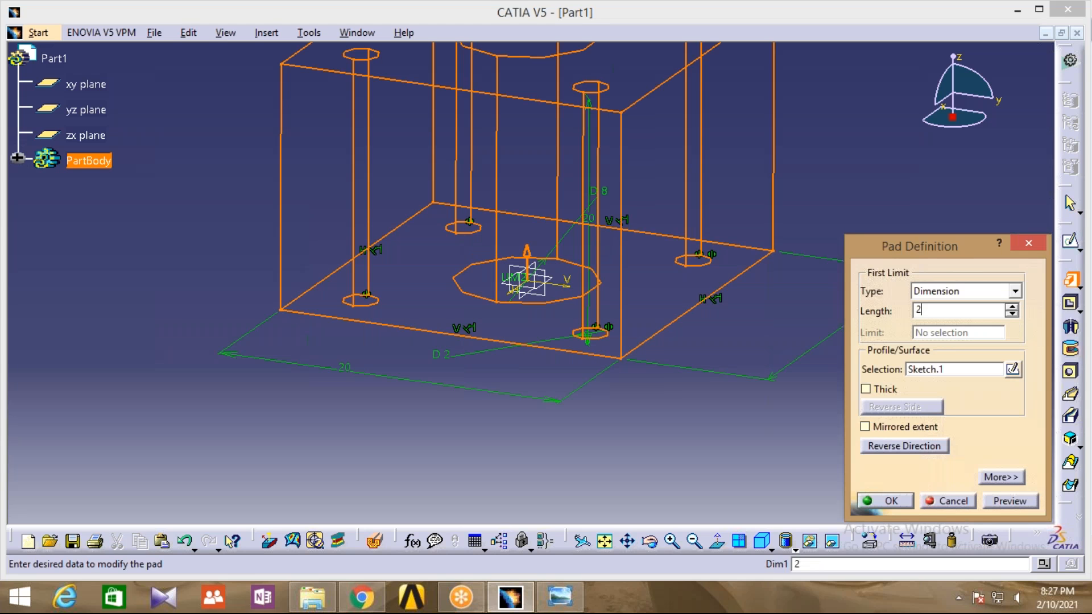
left_click(760, 457)
left_click(892, 501)
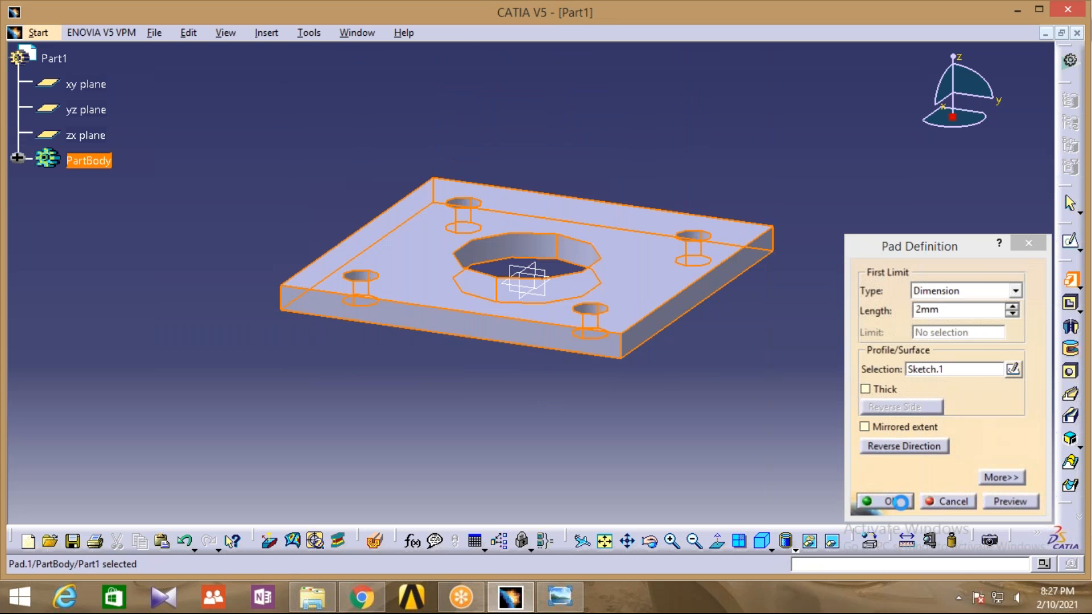
Check the outer corner radius of the plate in the Photo Viewer reference drawing and return to CATIA.
middle_click_drag(556, 404, 519, 251)
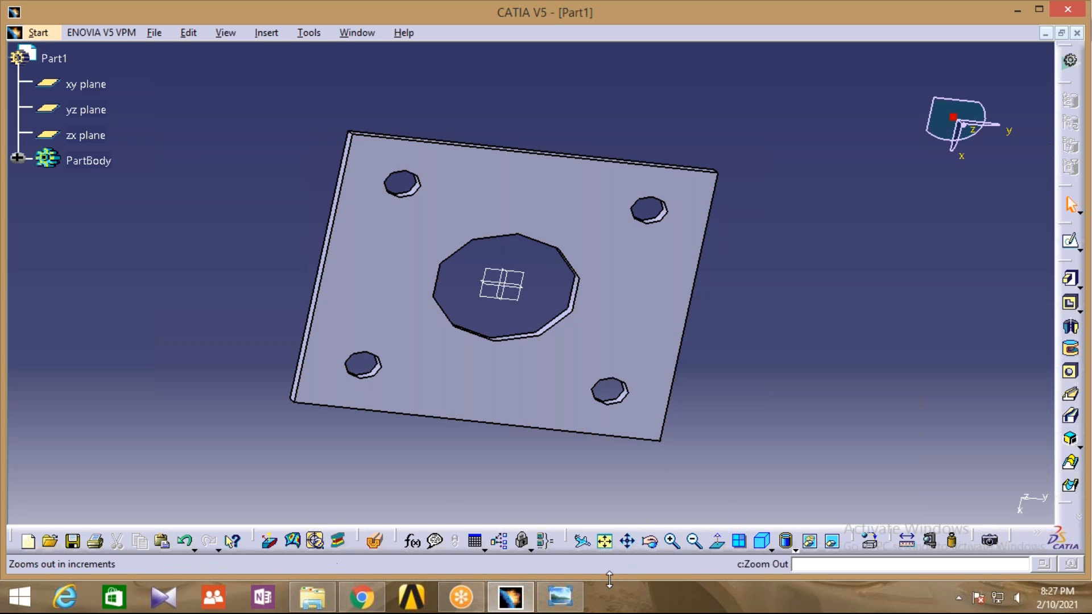
left_click(560, 597)
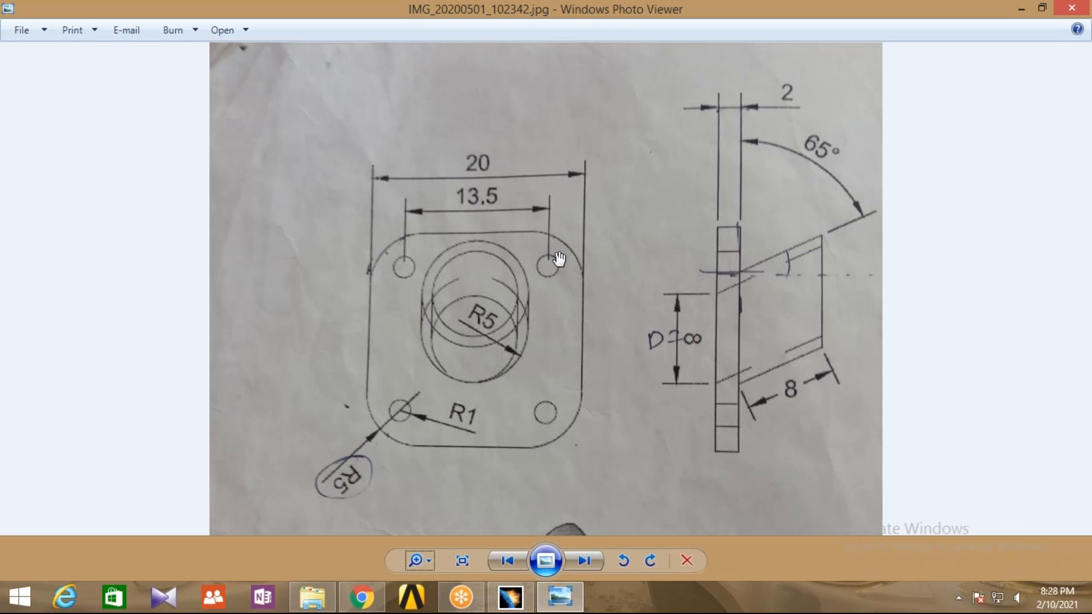
left_click(511, 597)
middle_click_drag(712, 366, 712, 333)
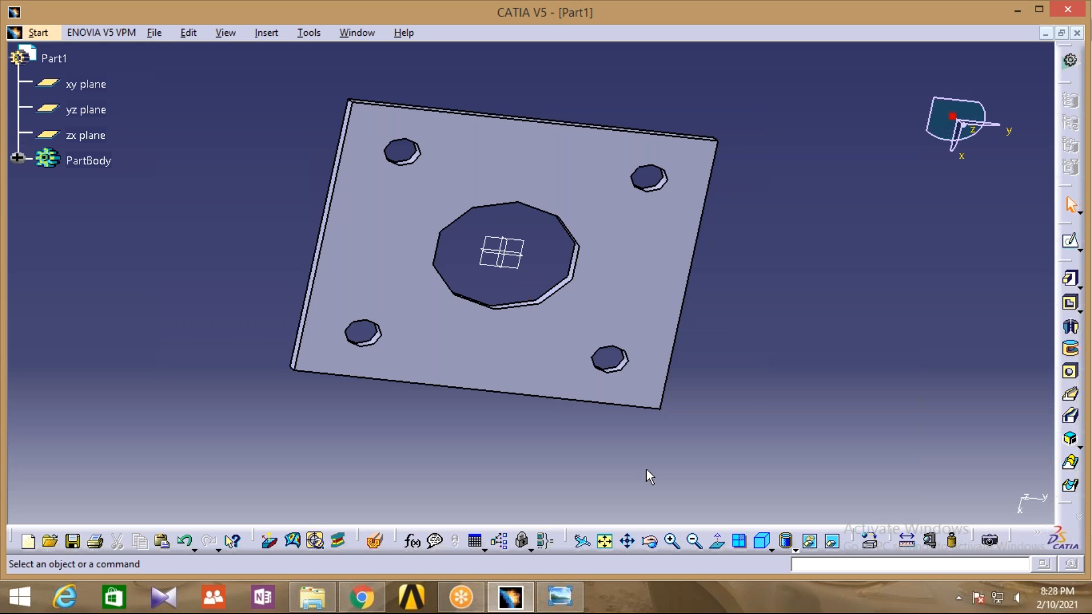
left_click(649, 541)
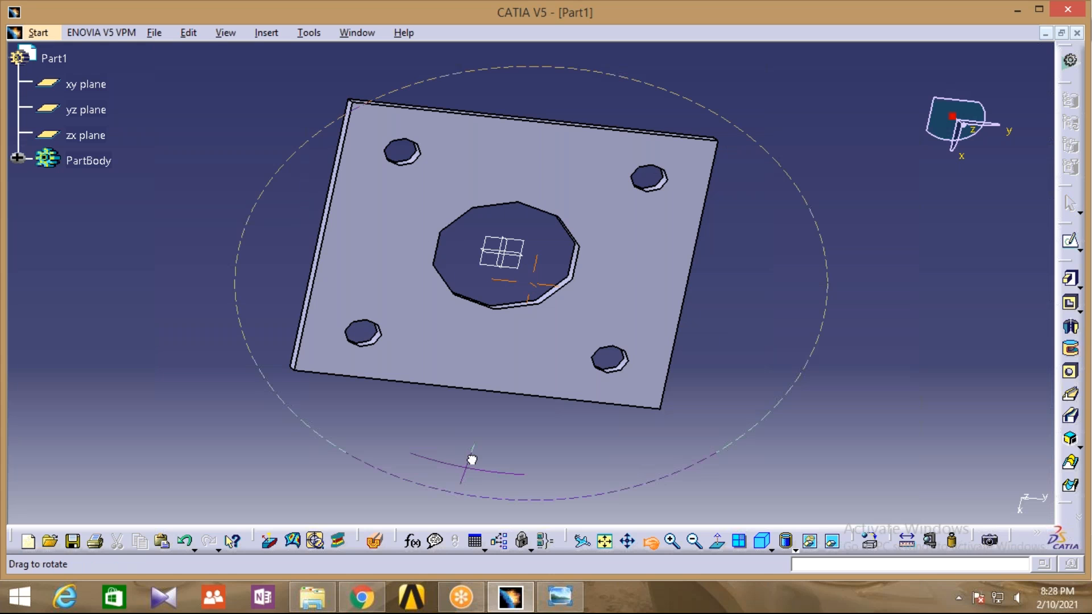
left_click_drag(475, 452, 474, 446)
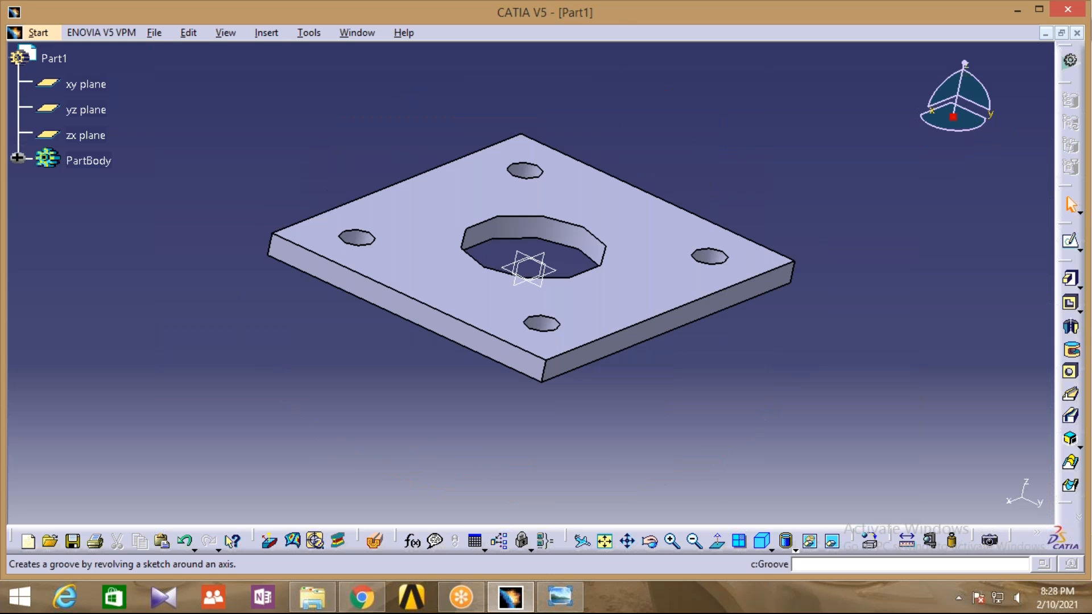
Round the plate's four vertical corner edges with a 5 mm edge fillet.
left_click(264, 33)
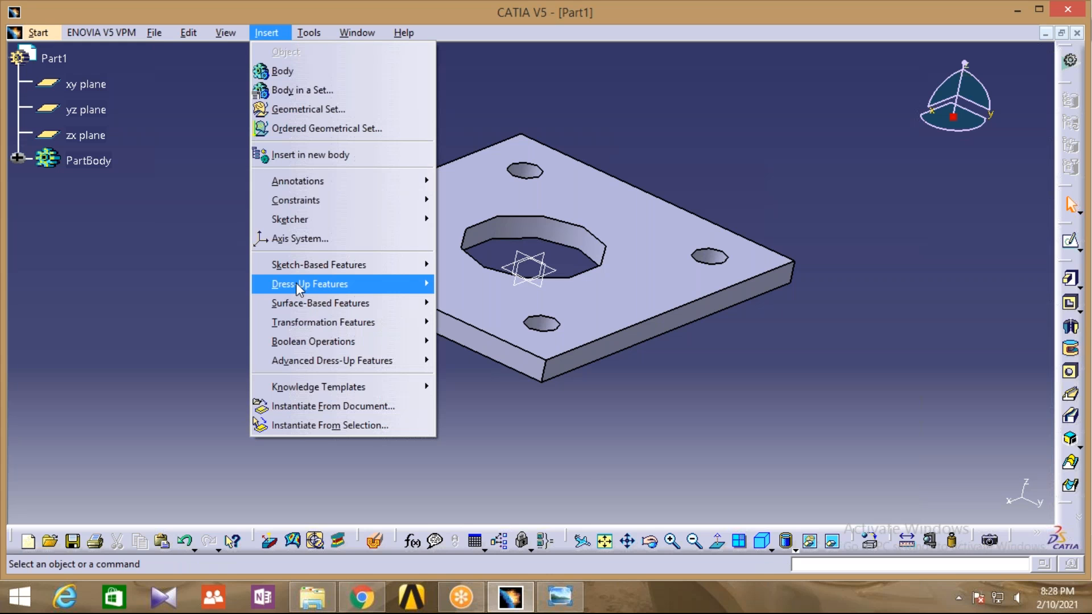
mouse_move(296, 282)
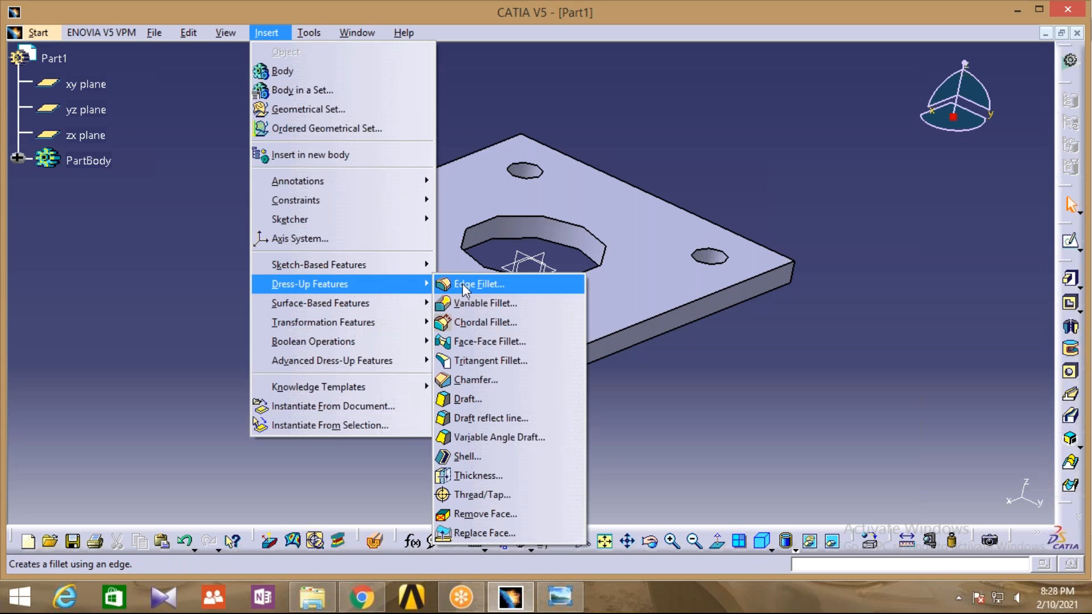
left_click(462, 283)
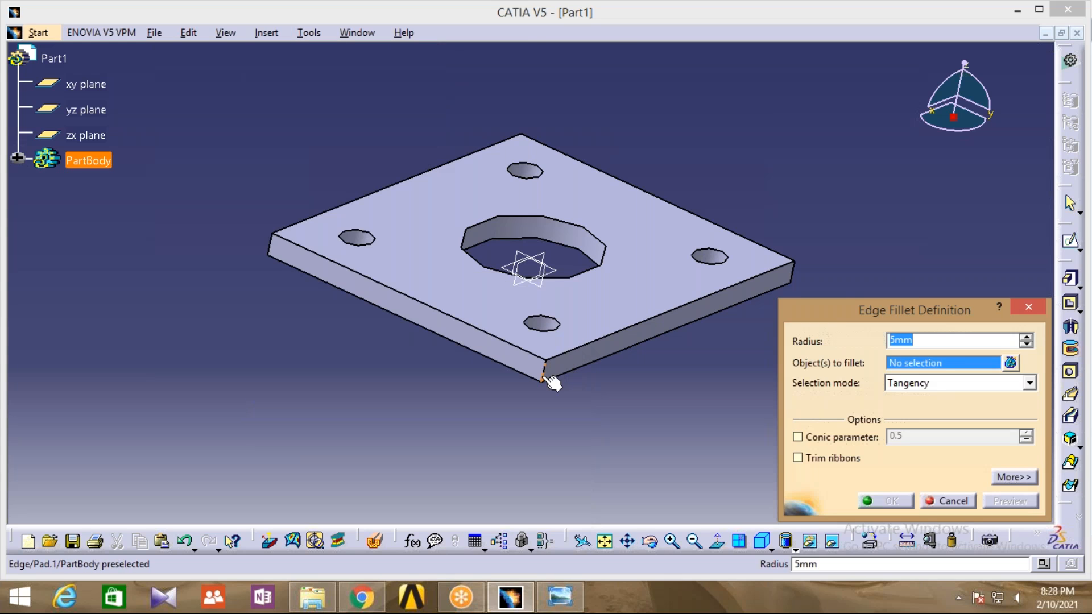
left_click(545, 377)
left_click(271, 245)
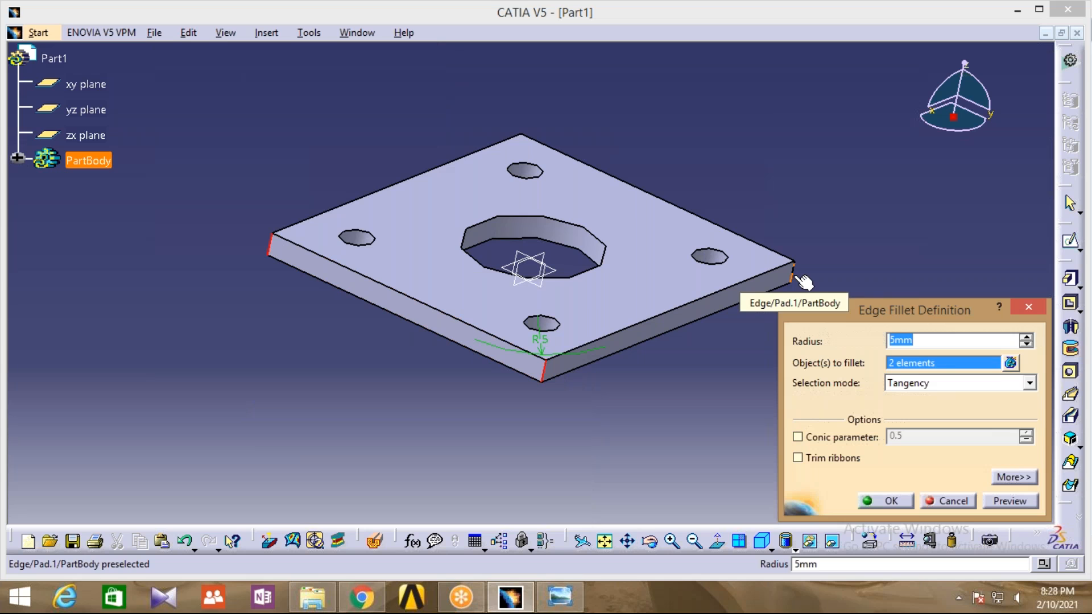
left_click(796, 277)
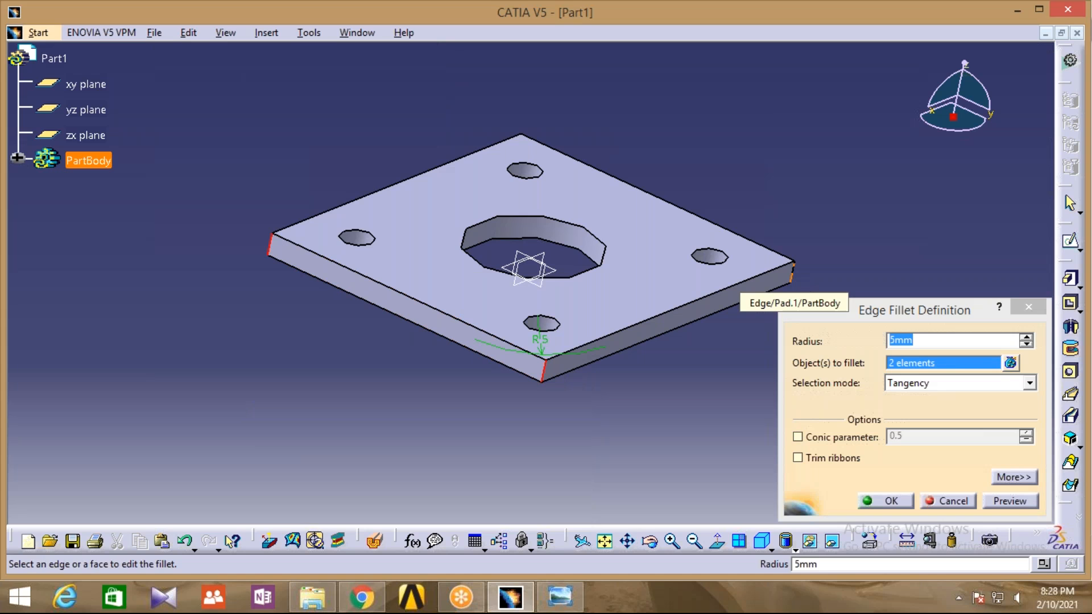
left_click(792, 272)
left_click(650, 541)
left_click_drag(398, 373, 343, 227)
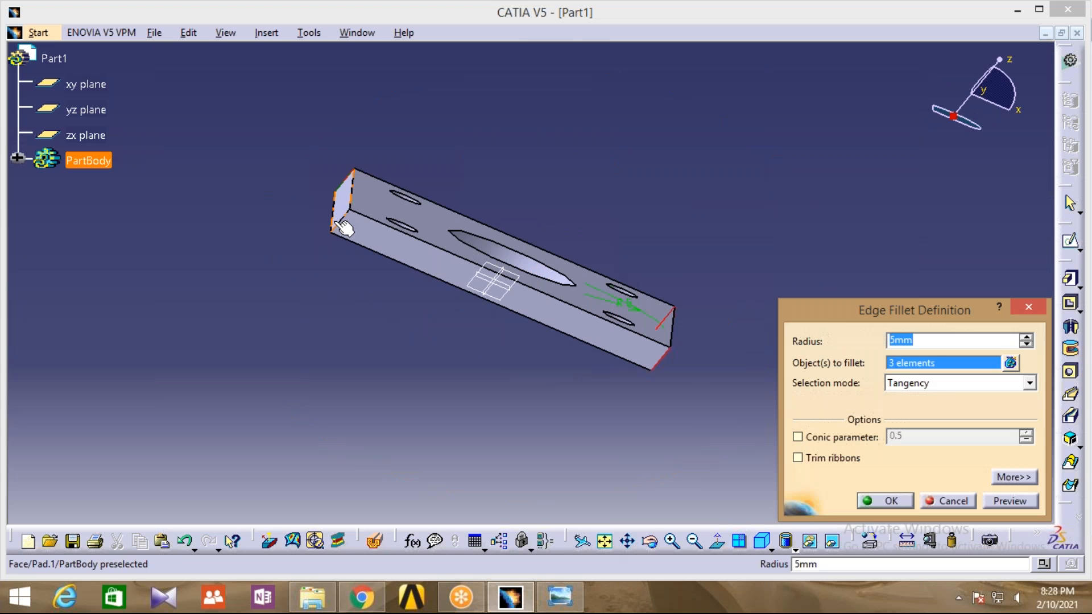
left_click(343, 227)
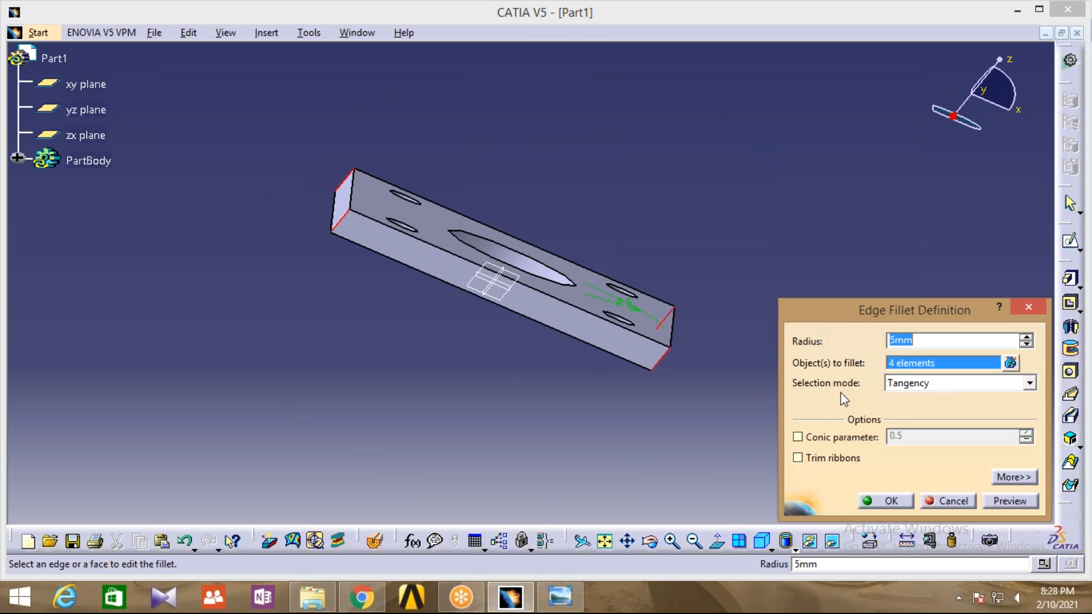
left_click(893, 503)
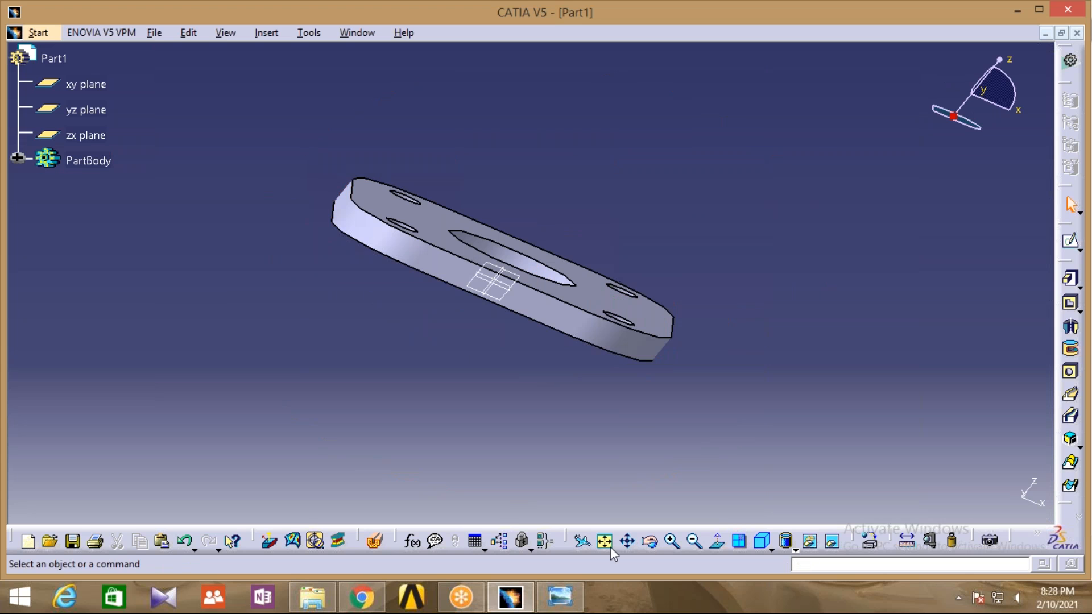
middle_click_drag(510, 155, 485, 449)
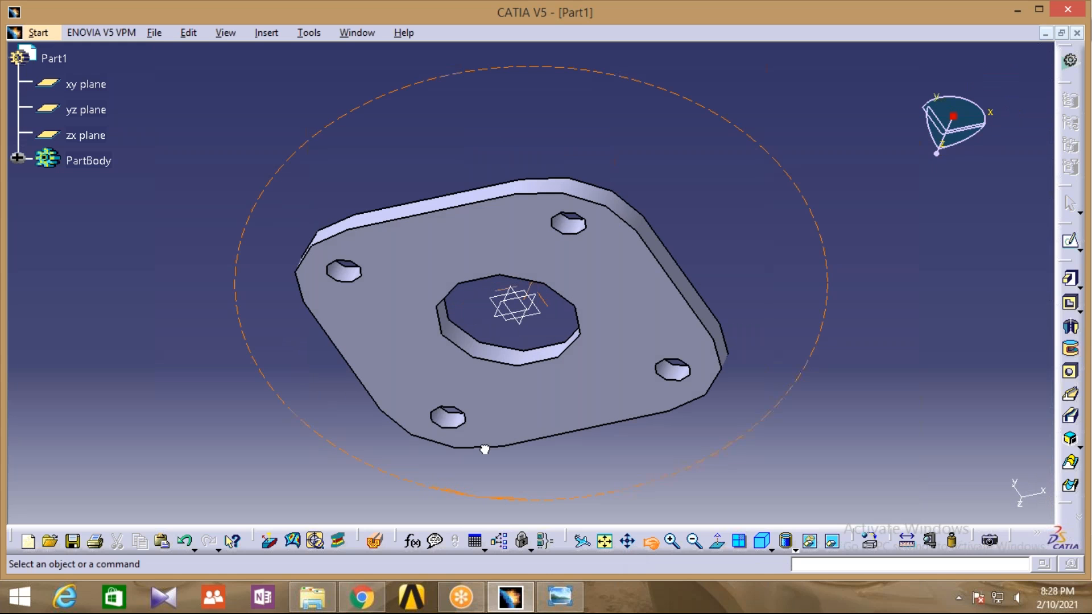
middle_click_drag(485, 449, 494, 422)
left_click(495, 421)
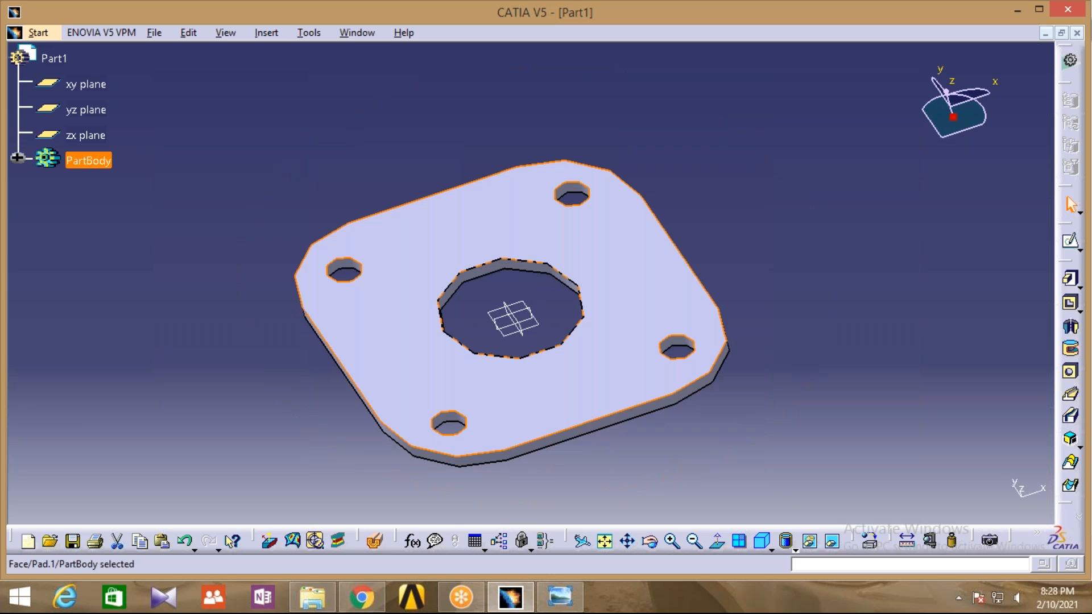
left_click_drag(495, 421, 811, 367)
middle_click_drag(811, 366, 814, 346)
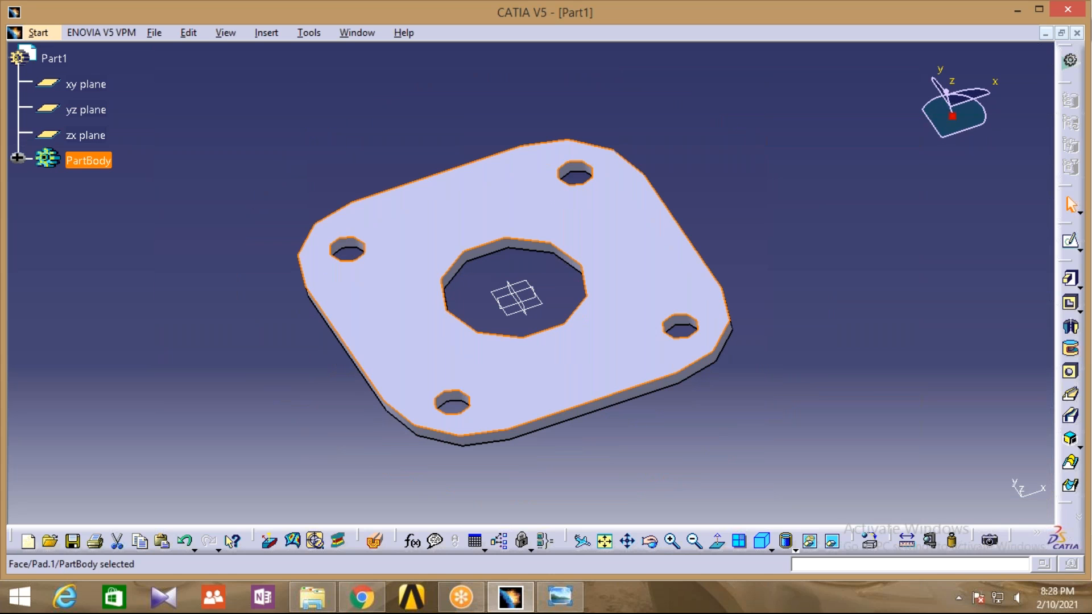
left_click(89, 161)
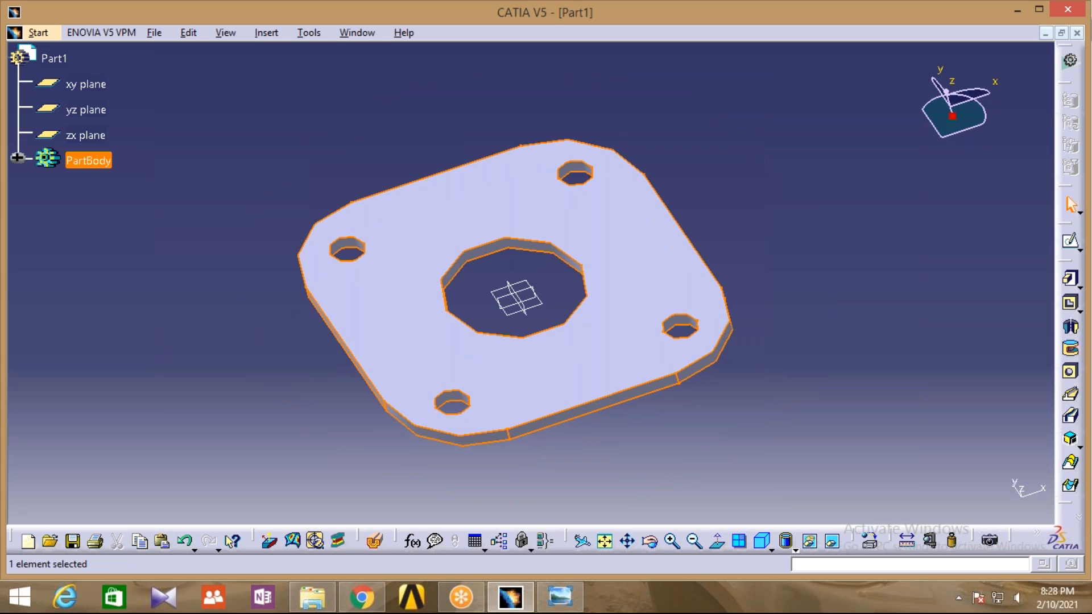
right_click(91, 161)
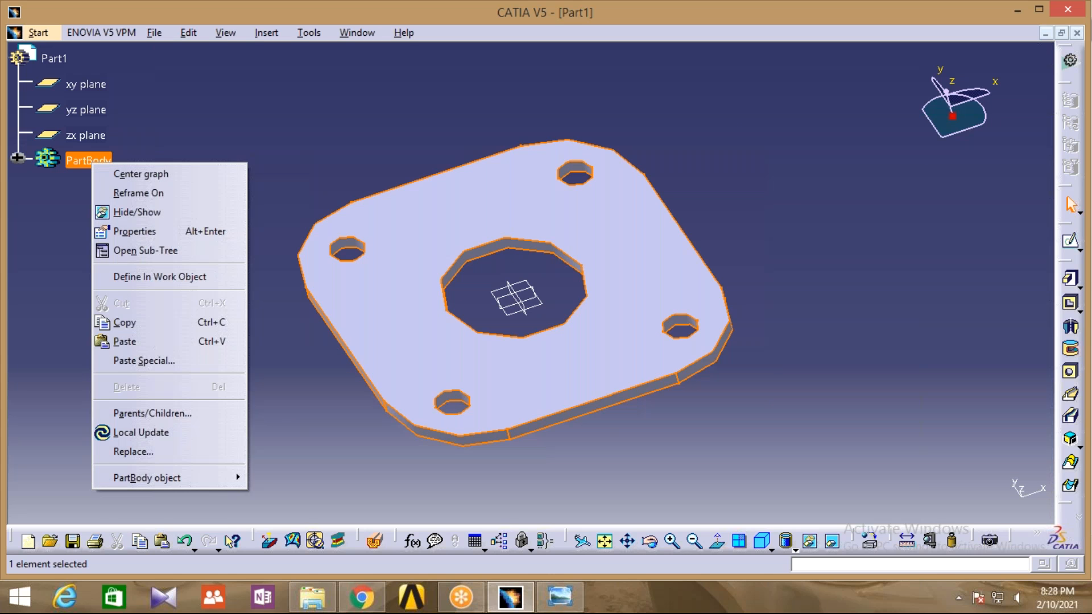
left_click(134, 231)
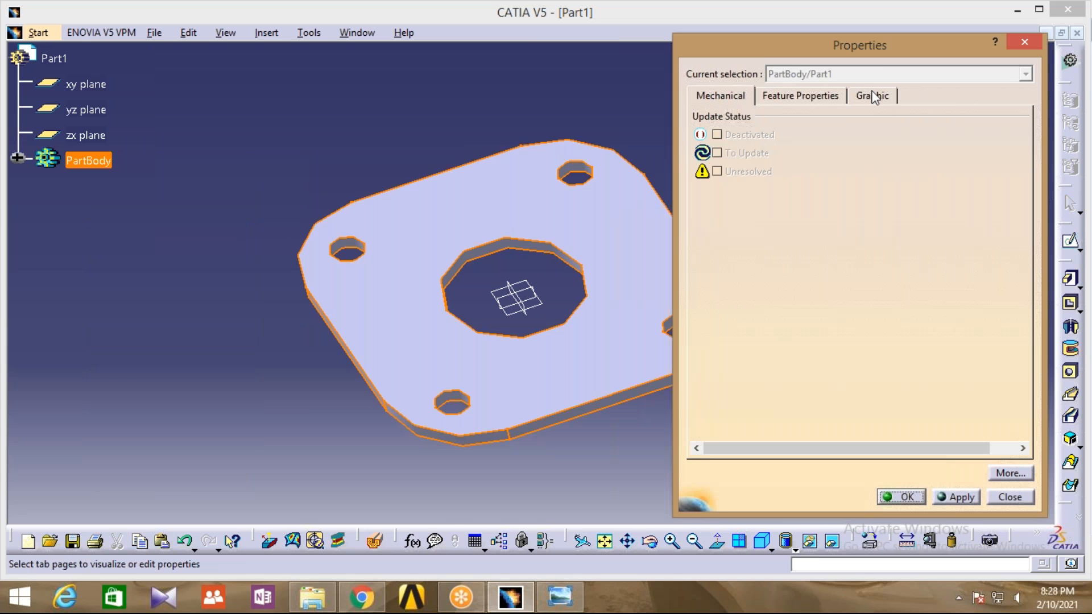
left_click_drag(943, 49, 900, 158)
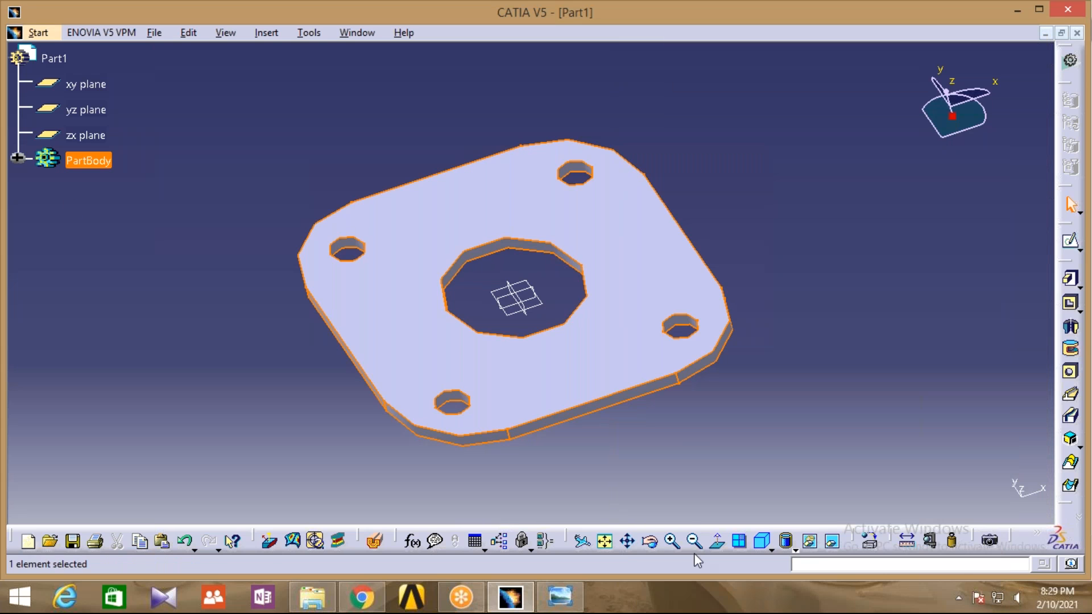
Apply a red material to the PartBody and display the model shaded with material.
left_click(374, 540)
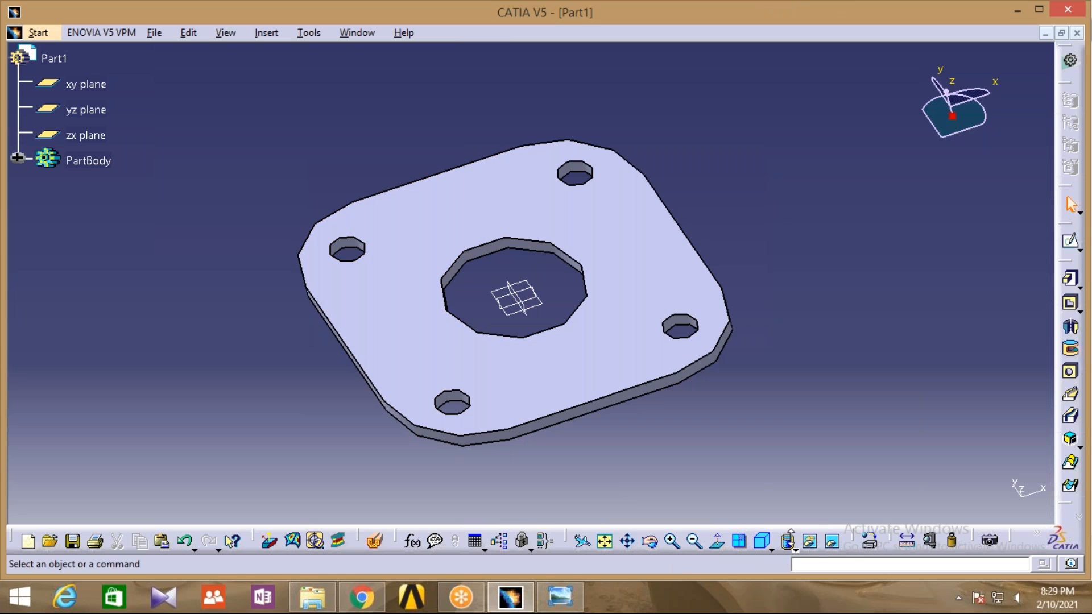
left_click(795, 550)
left_click(806, 522)
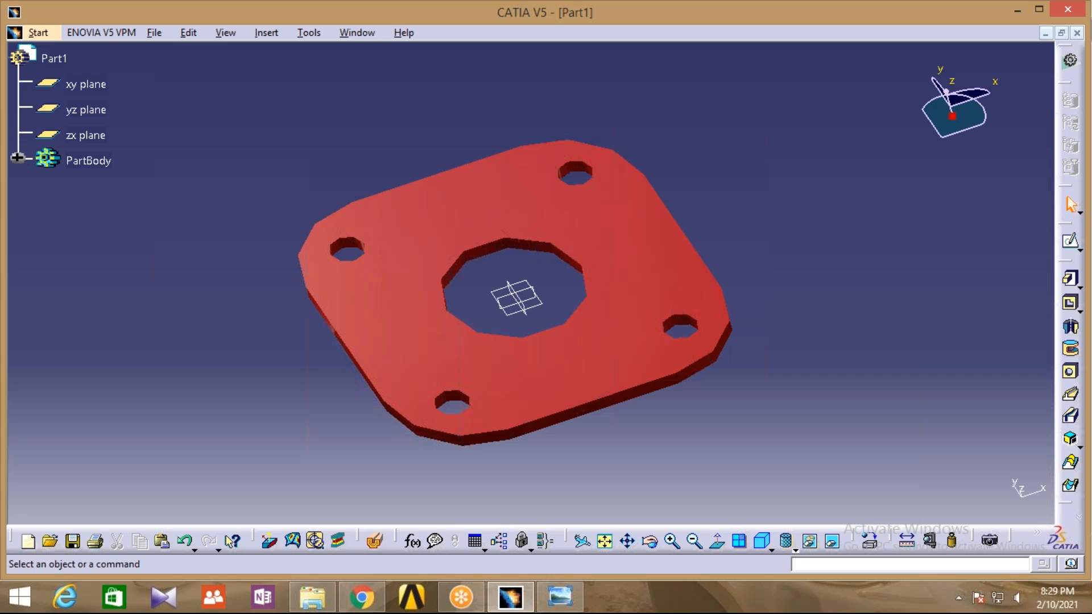
left_click(652, 543)
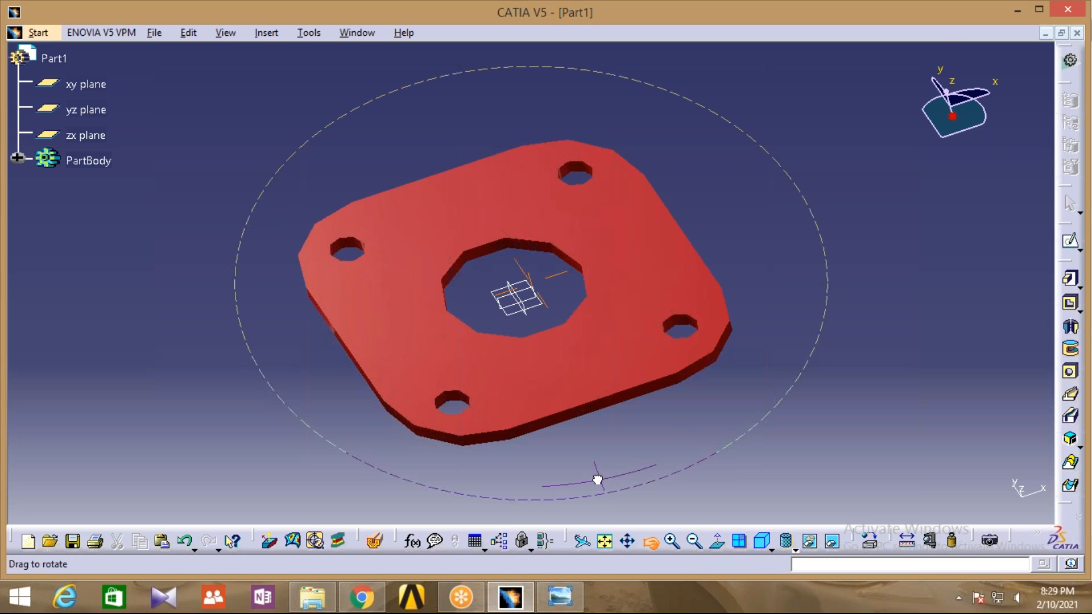
mouse_move(597, 479)
left_mouse_down()
mouse_move(551, 307)
mouse_move(605, 408)
mouse_move(592, 464)
left_mouse_up()
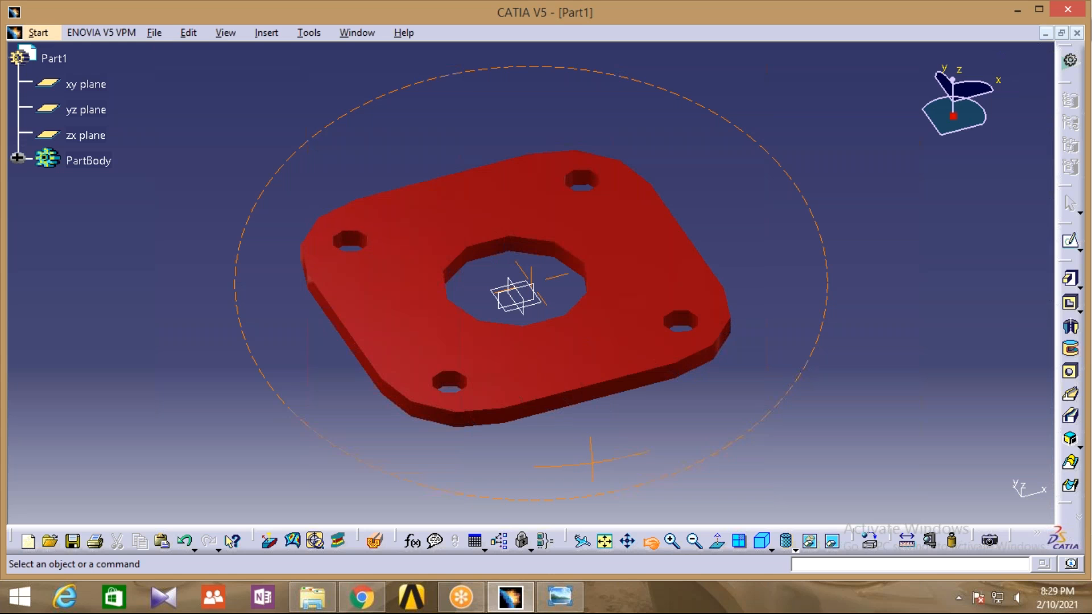
Save the plate under the file name s1 as a CATPart.
left_click(153, 33)
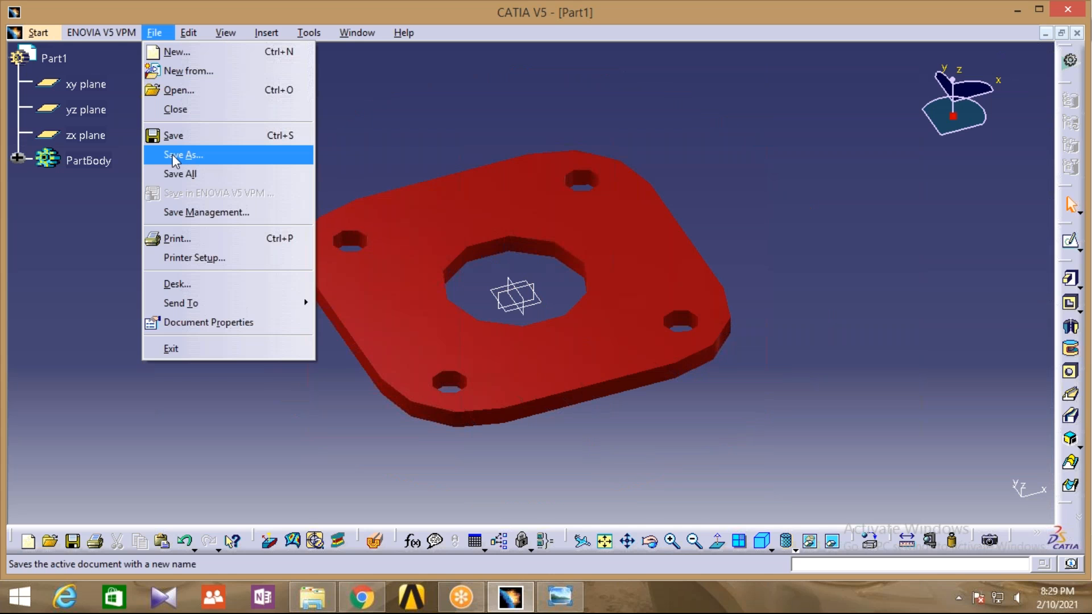
left_click(172, 155)
type("s")
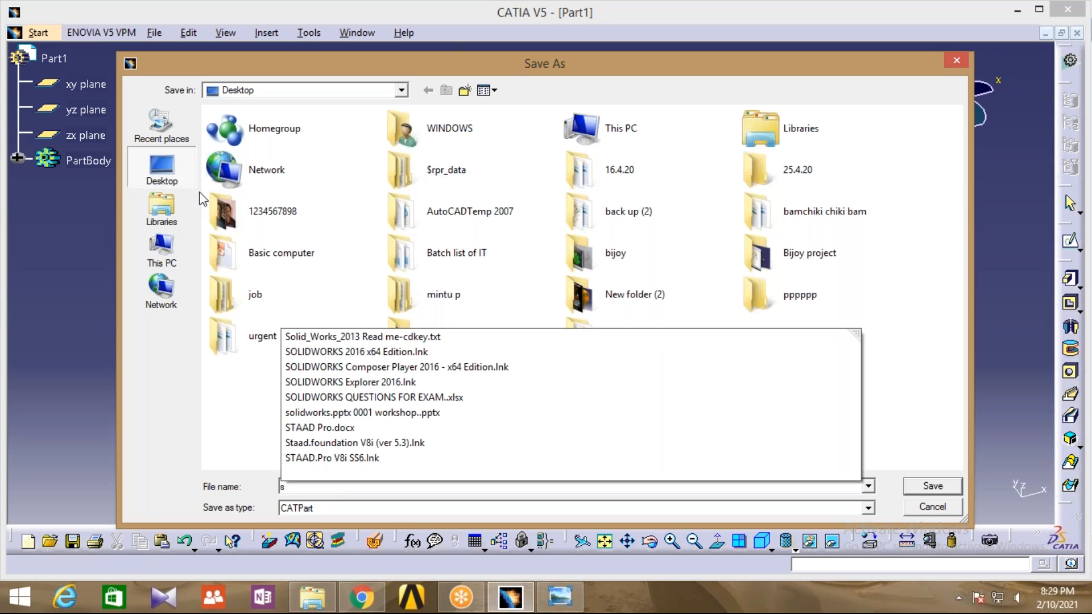
type("1")
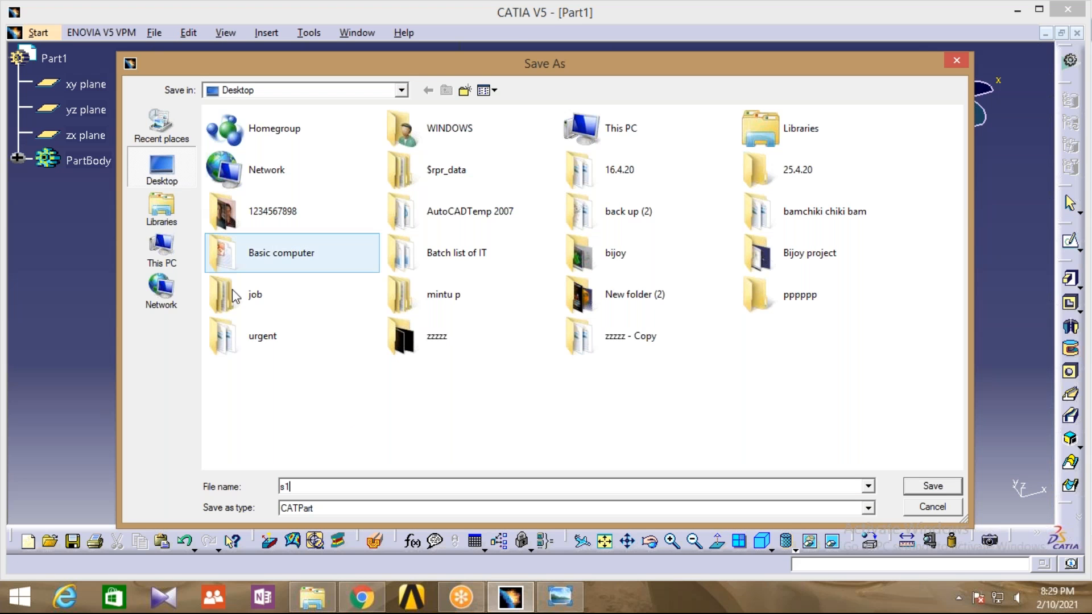
left_click(930, 487)
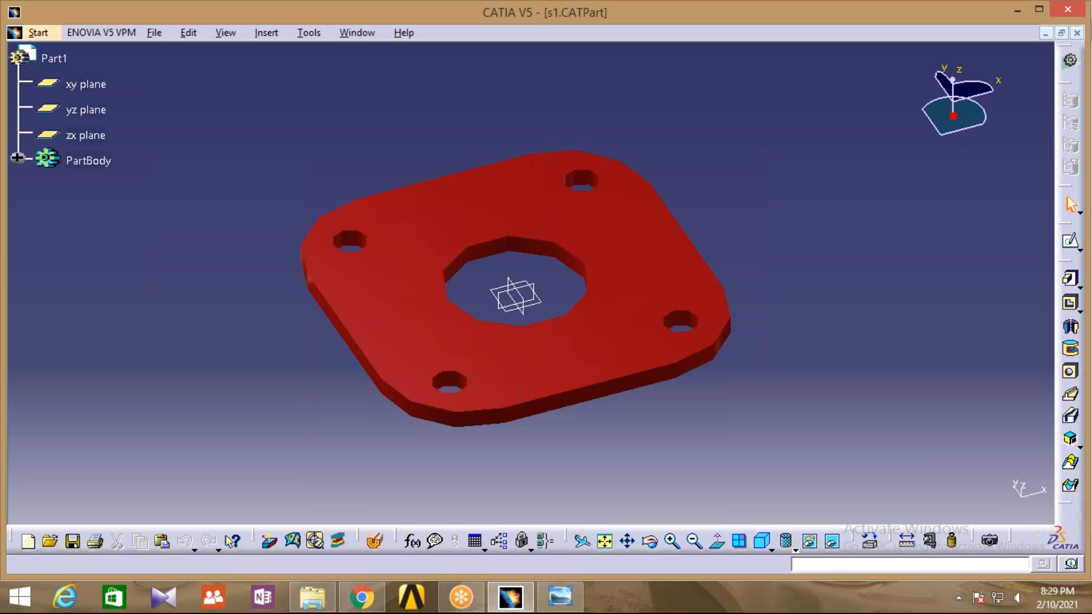
Close the saved plate document and create a new part named Part1 with hybrid design enabled.
left_click(1067, 9)
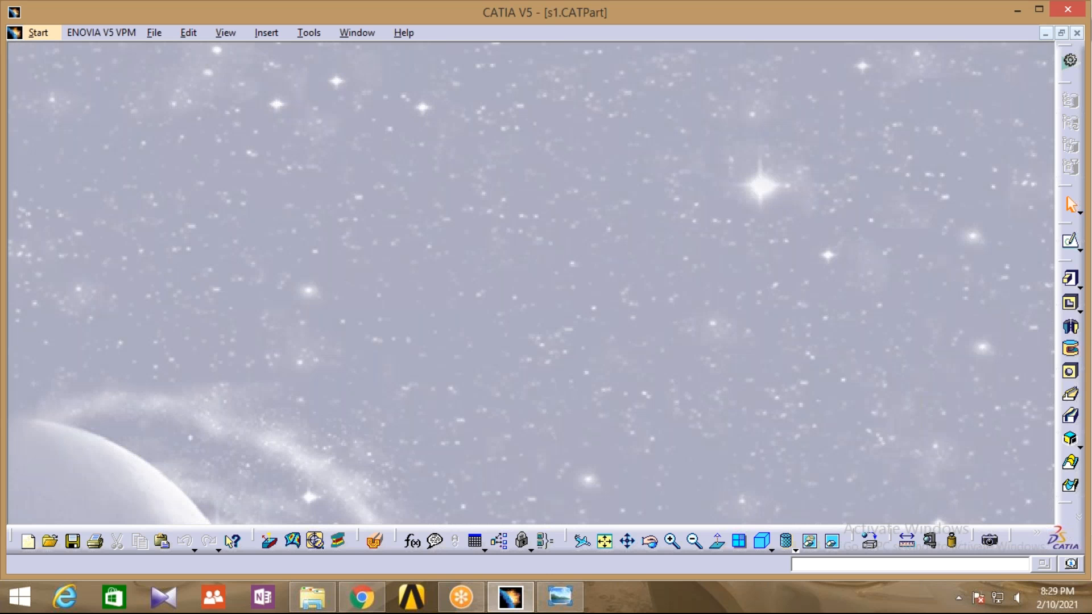
left_click(28, 32)
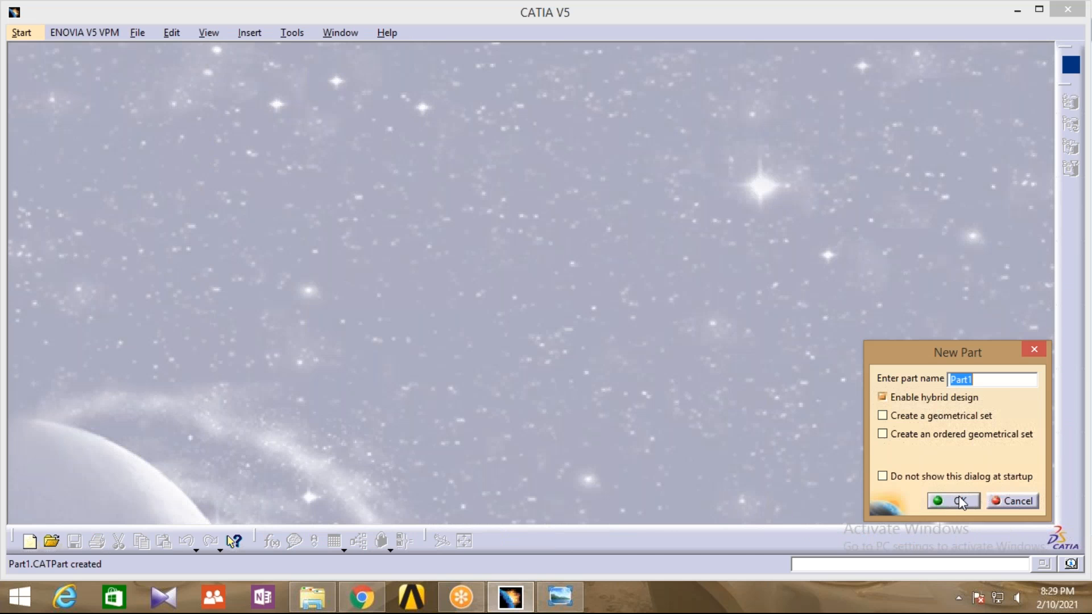
left_click(945, 500)
Check the inclined tube's side view in the Photo Viewer reference drawing and start a sketch on the yz plane in CATIA.
left_click(573, 606)
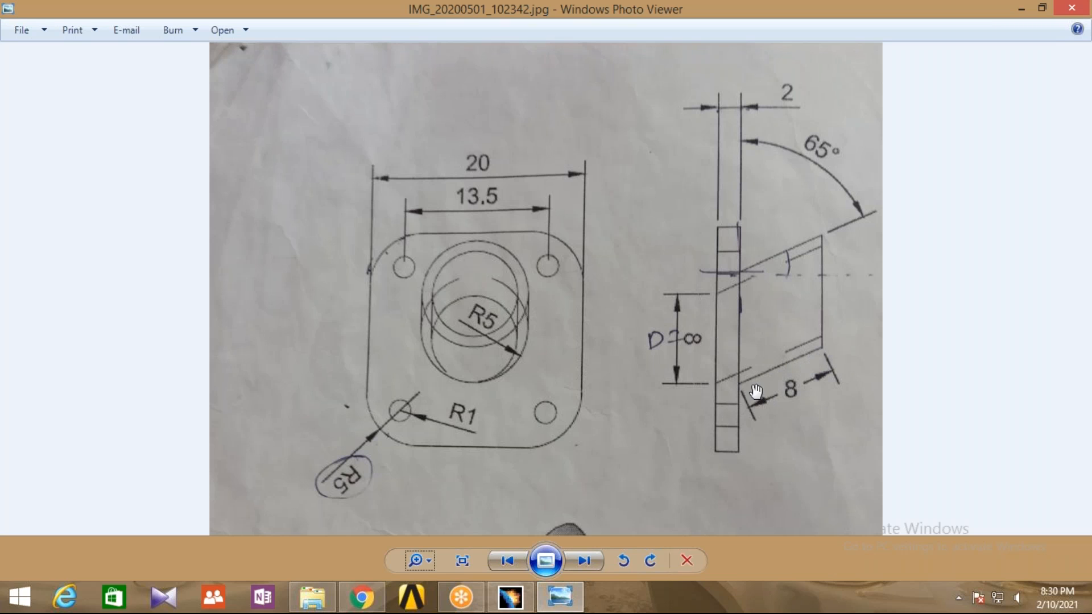
left_click(511, 597)
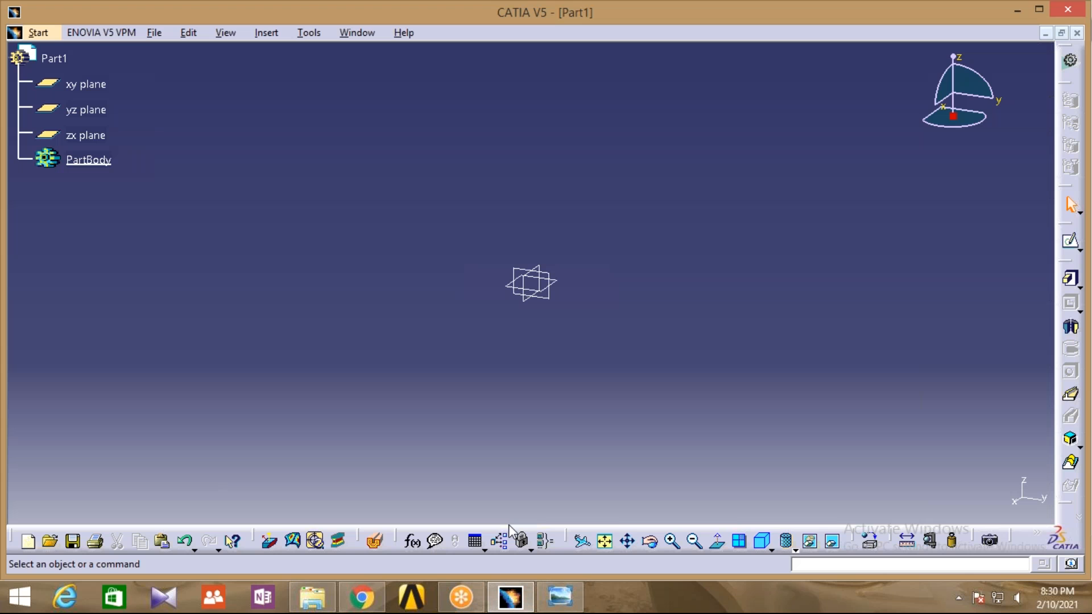
left_click(545, 293)
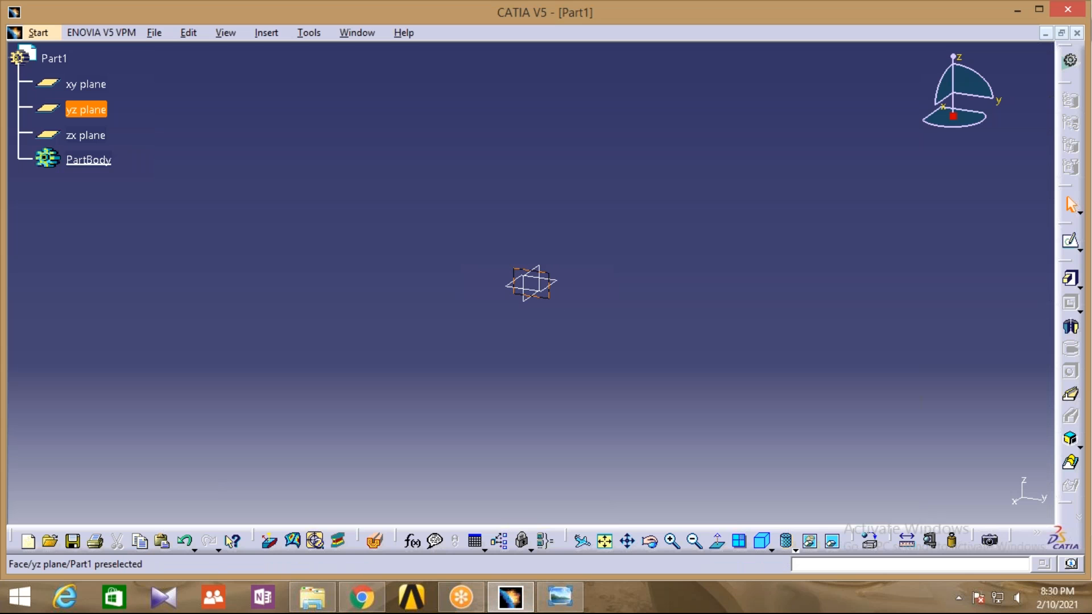
left_click(1060, 243)
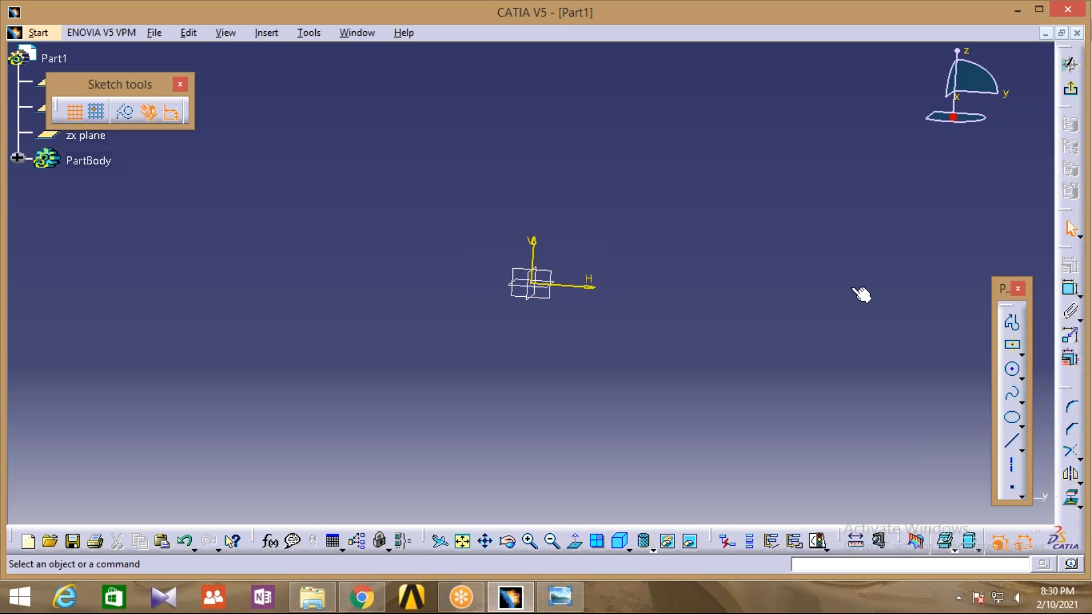
left_click(529, 540)
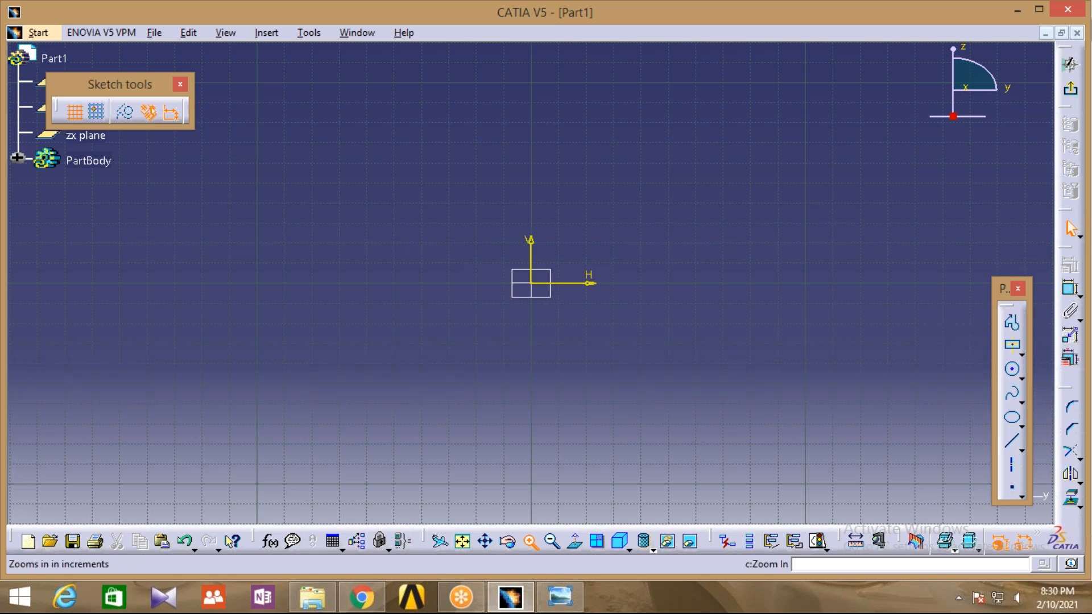
Draw a horizontal reference line starting at the sketch origin and running along the negative H direction.
left_click(530, 541)
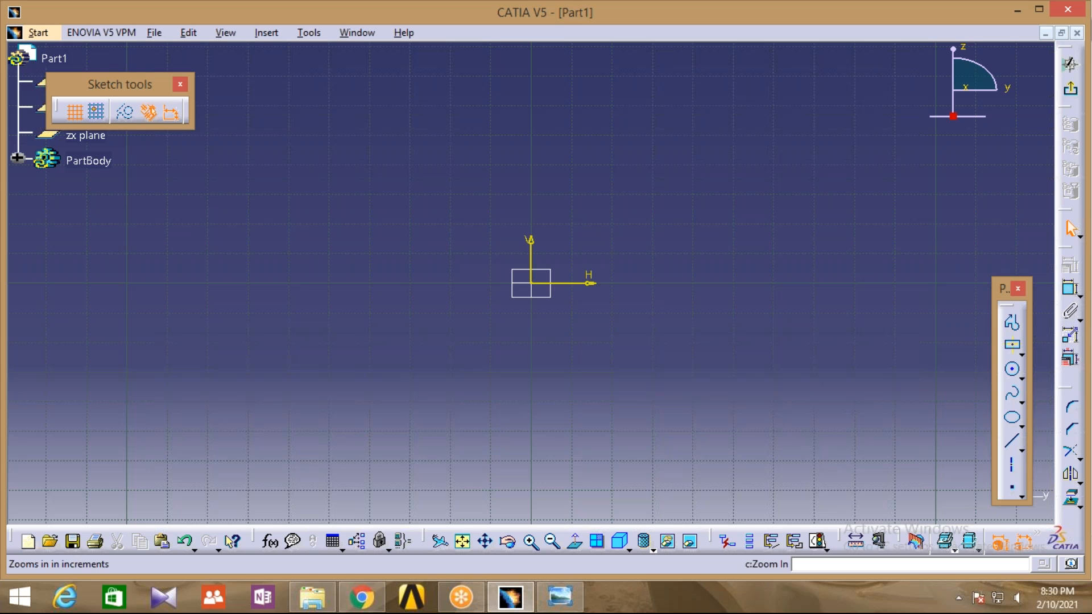
middle_click_drag(597, 389, 621, 424)
left_click(1012, 323)
left_click(555, 317)
left_click(431, 317)
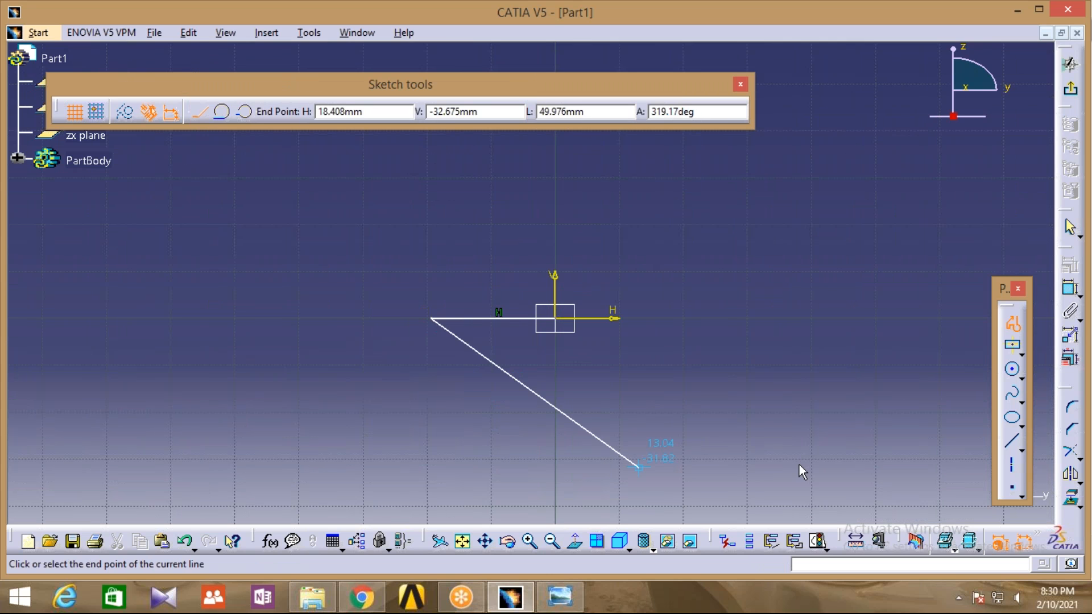
key("Escape")
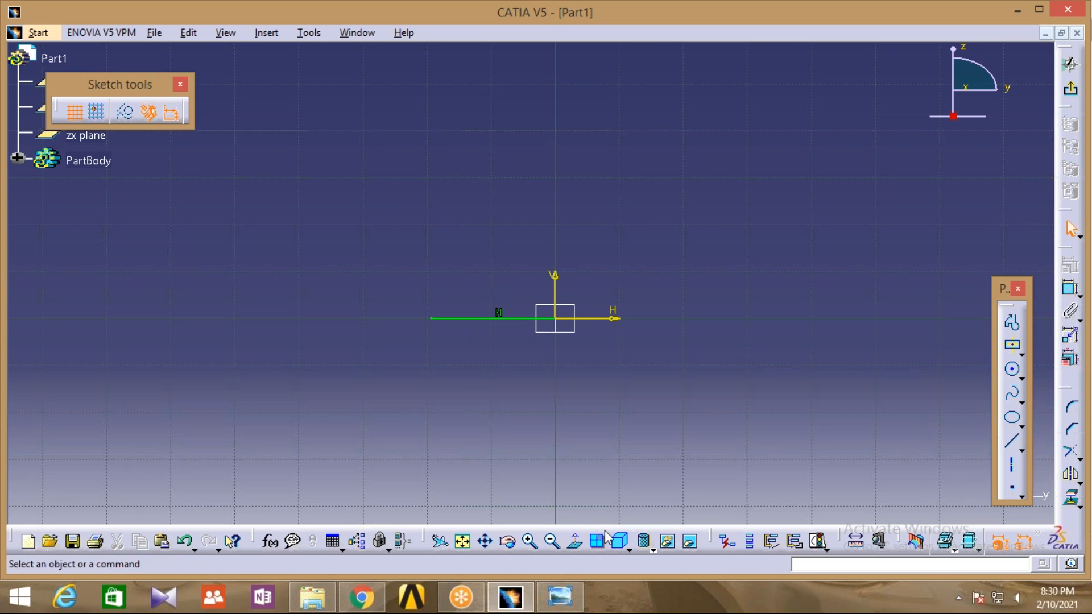
Draw an inclined line about 25 mm long from the origin, rising above the horizontal reference line at about 123.5 degrees.
left_click(530, 541)
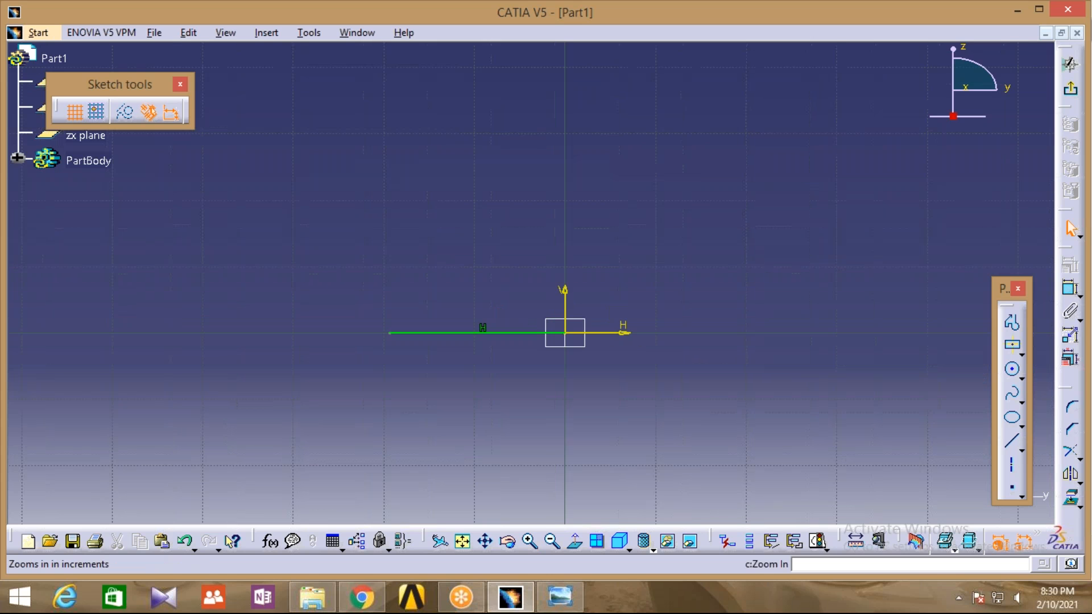
middle_click_drag(949, 288, 974, 325)
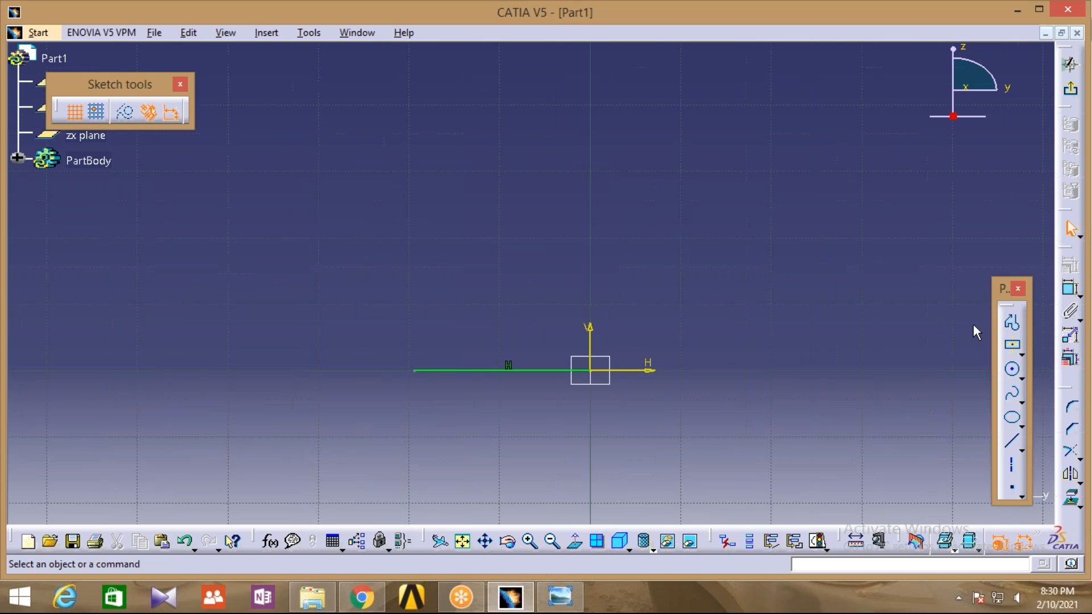
left_click(1011, 323)
left_click(590, 370)
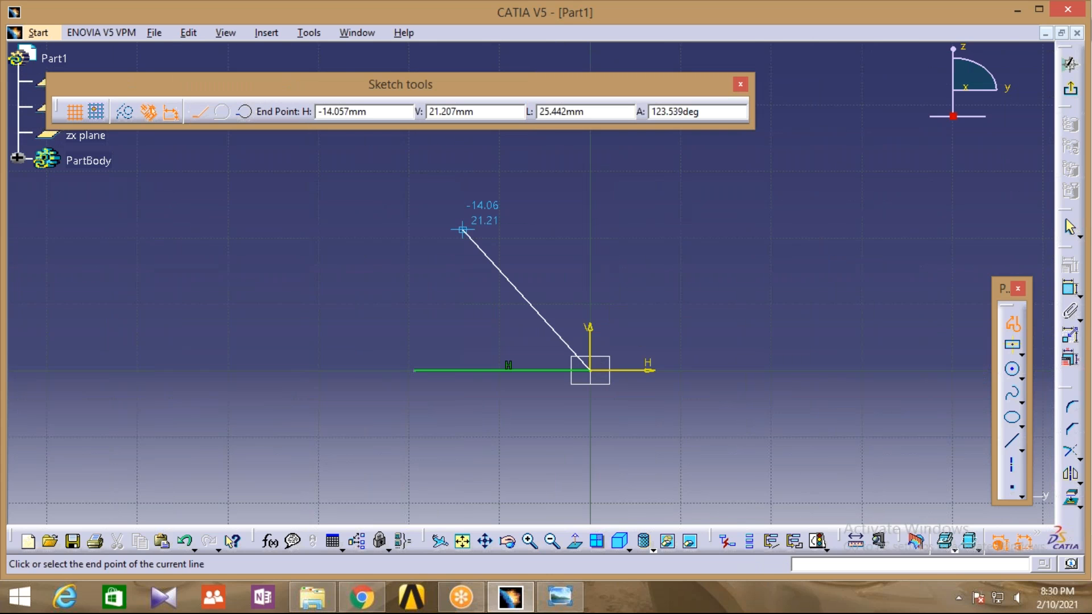
left_click(462, 230)
left_click(1012, 322)
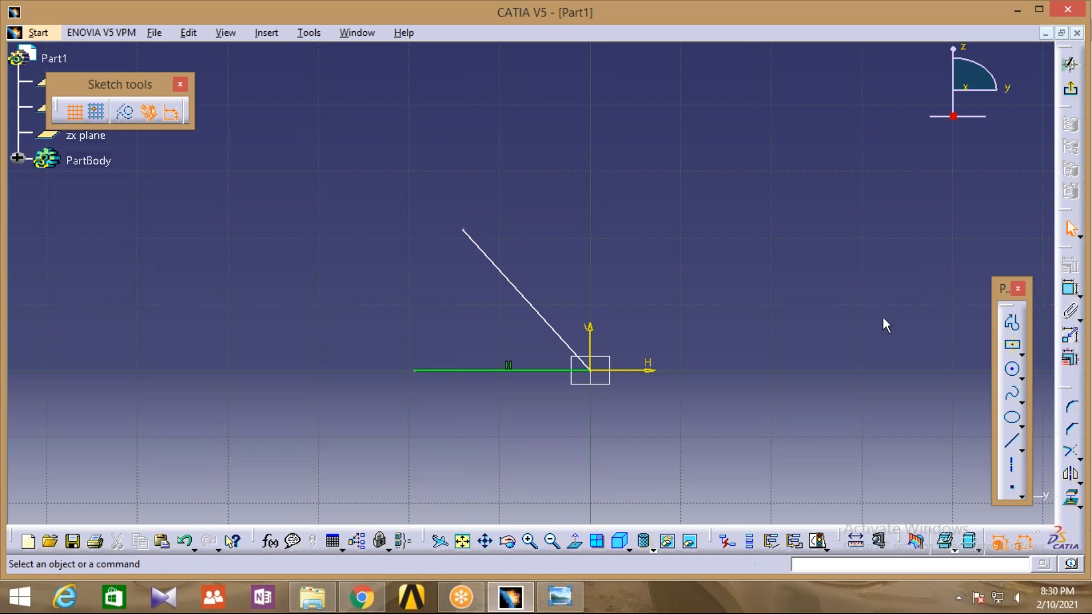
Constrain the inclined line's length to 8 mm.
left_click(1070, 288)
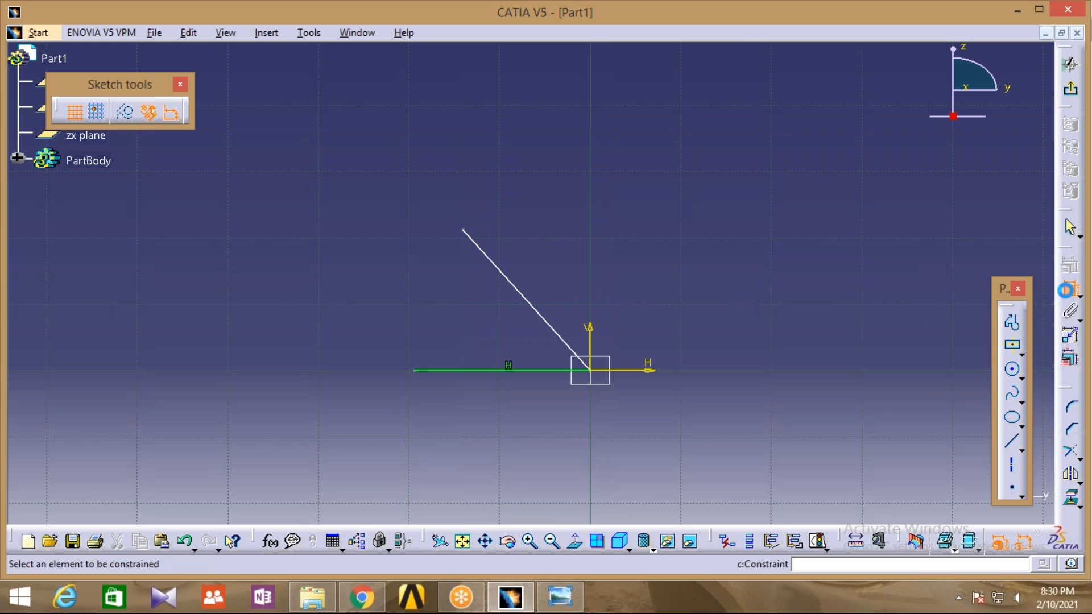
left_click(529, 300)
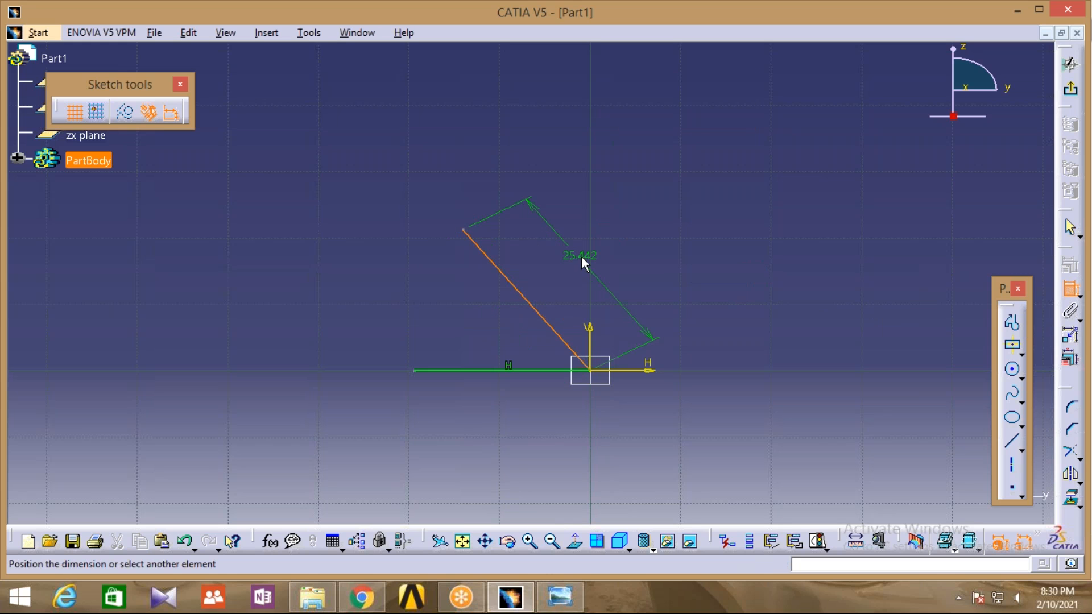
left_click(581, 256)
double_click(590, 247)
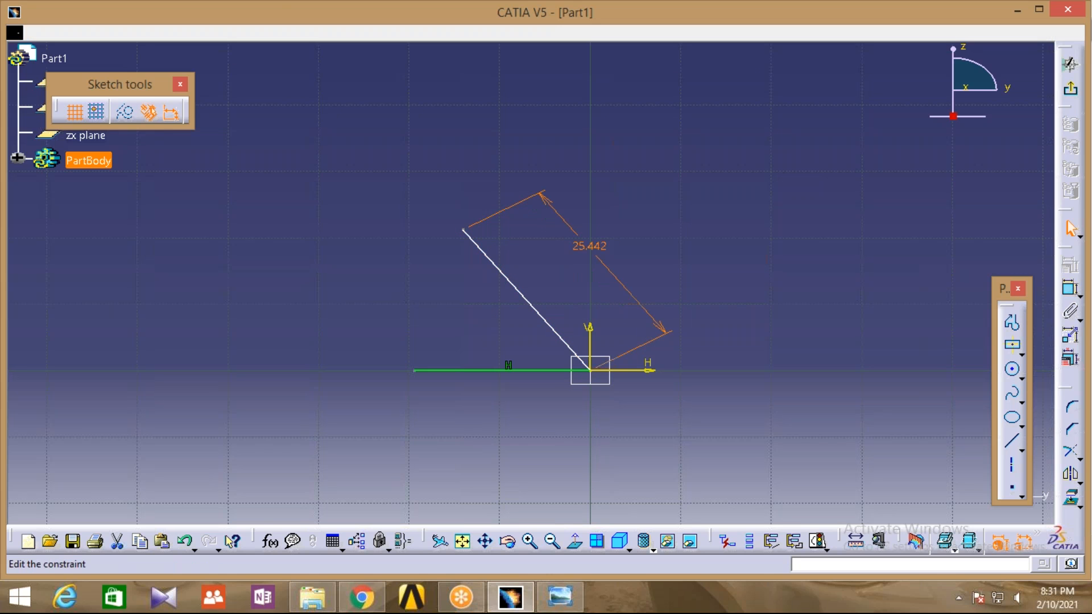
type("8")
key("Return")
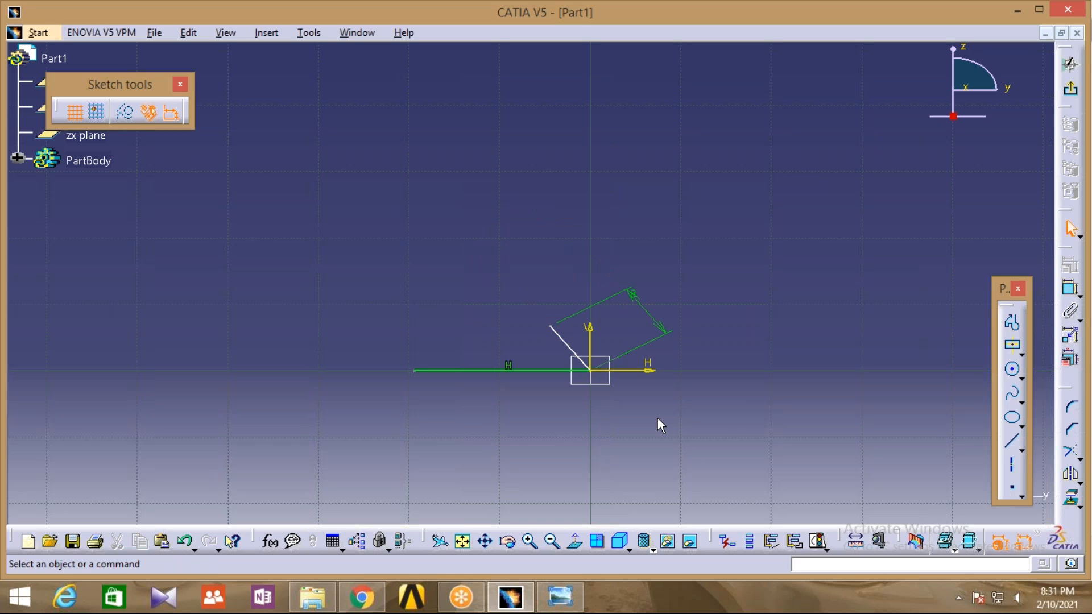
Constrain the angle between the inclined line and the horizontal reference line to 65 degrees.
middle_click_drag(658, 419, 656, 377)
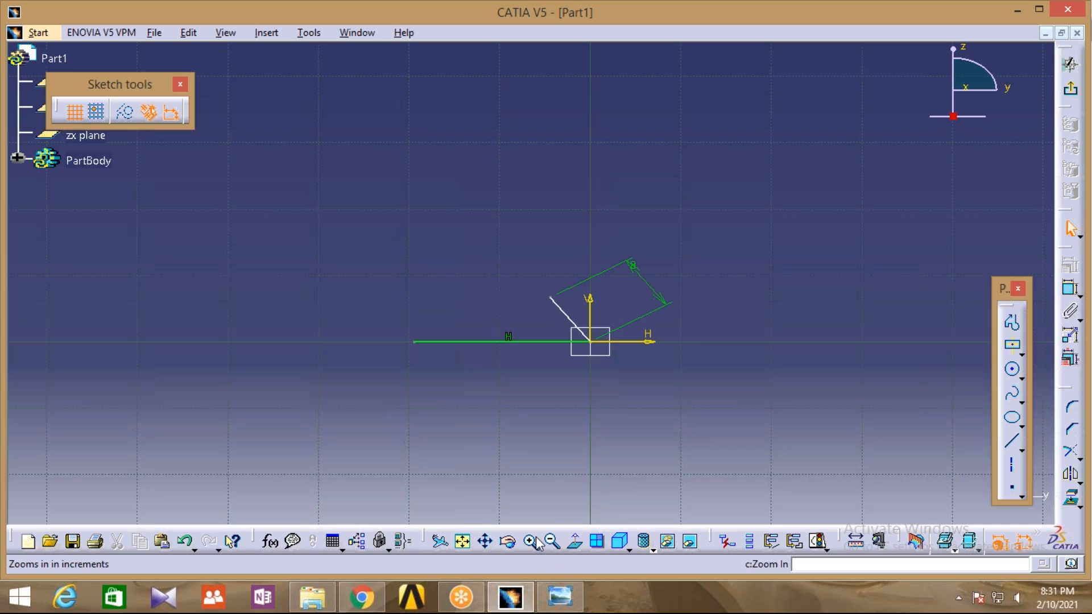
left_click(532, 541)
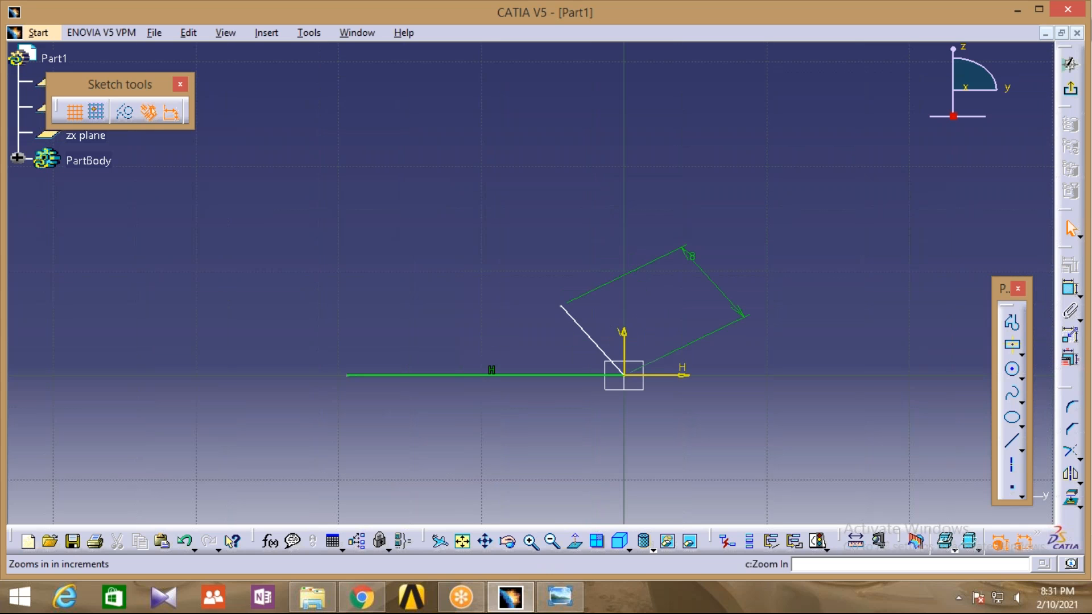
left_click(532, 541)
left_click(1071, 288)
left_click(567, 292)
left_click(522, 347)
left_click(523, 309)
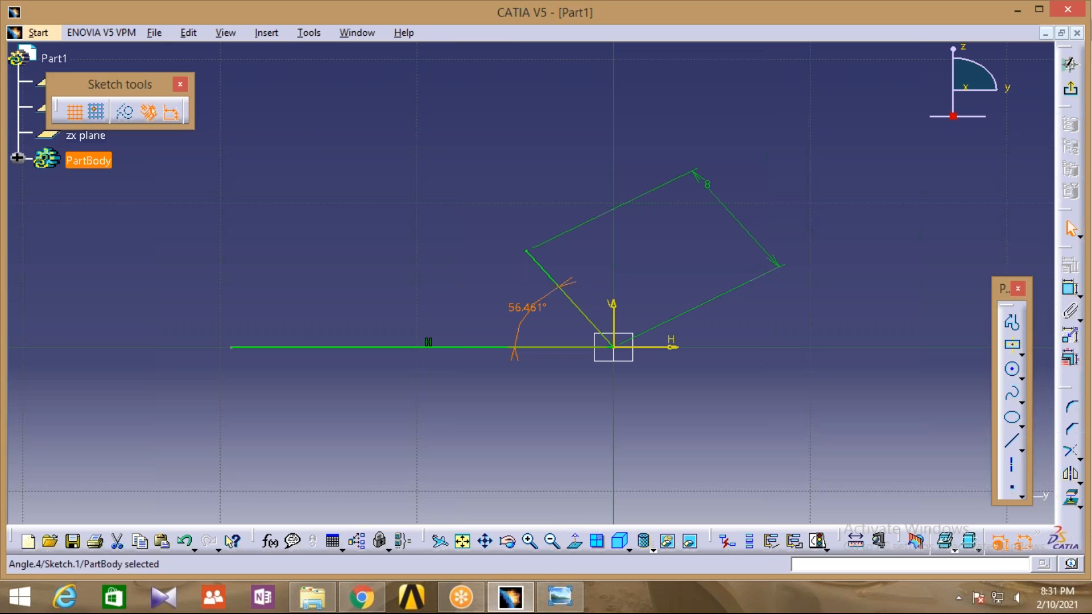
double_click(523, 308)
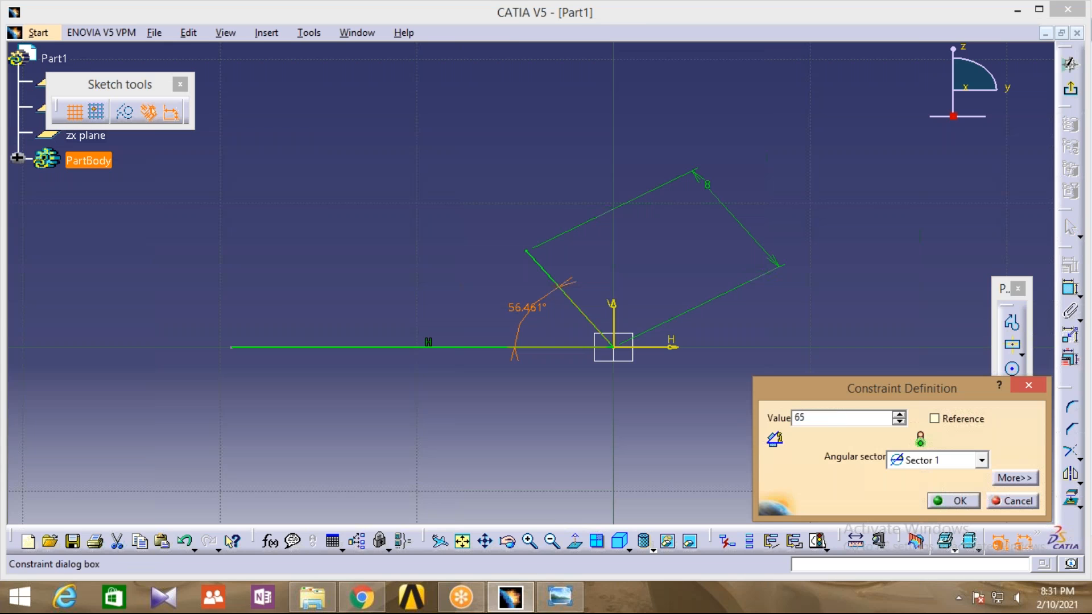
type("65")
key("Return")
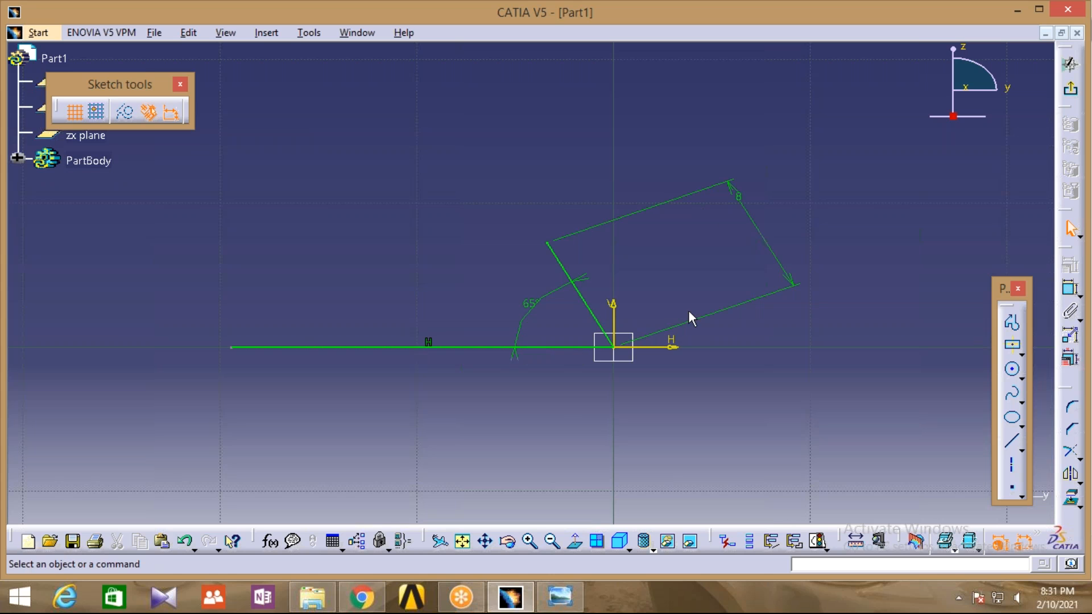
Delete the horizontal reference line and exit the sketch.
left_click(447, 348)
key("Delete")
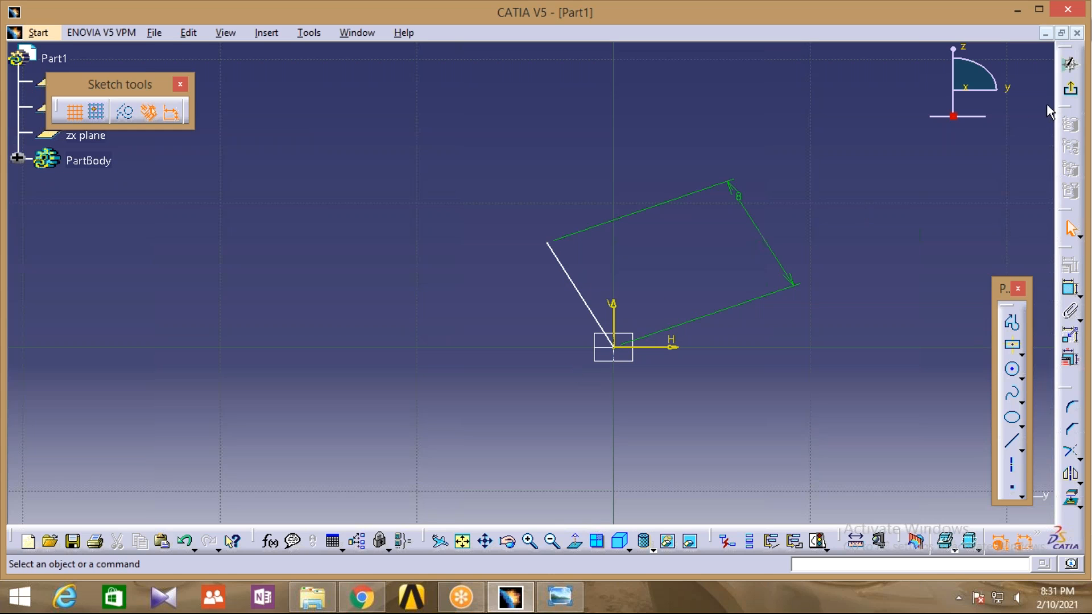
left_click(1070, 91)
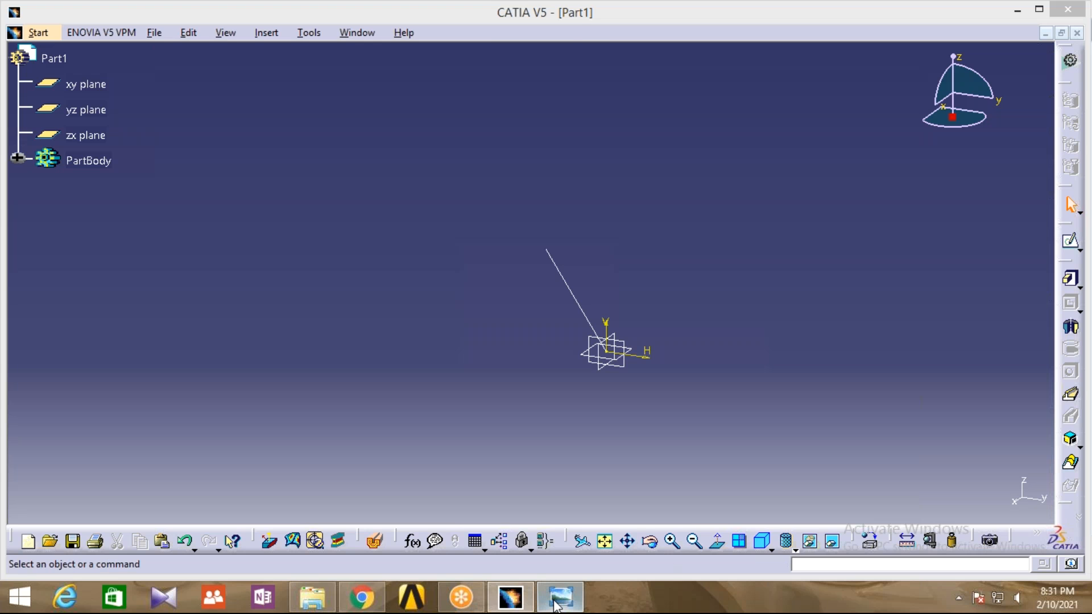
Check the tube in the Photo Viewer reference drawing, then sketch a 10 mm diameter circle centred on the origin of the xy plane in CATIA.
left_click(556, 602)
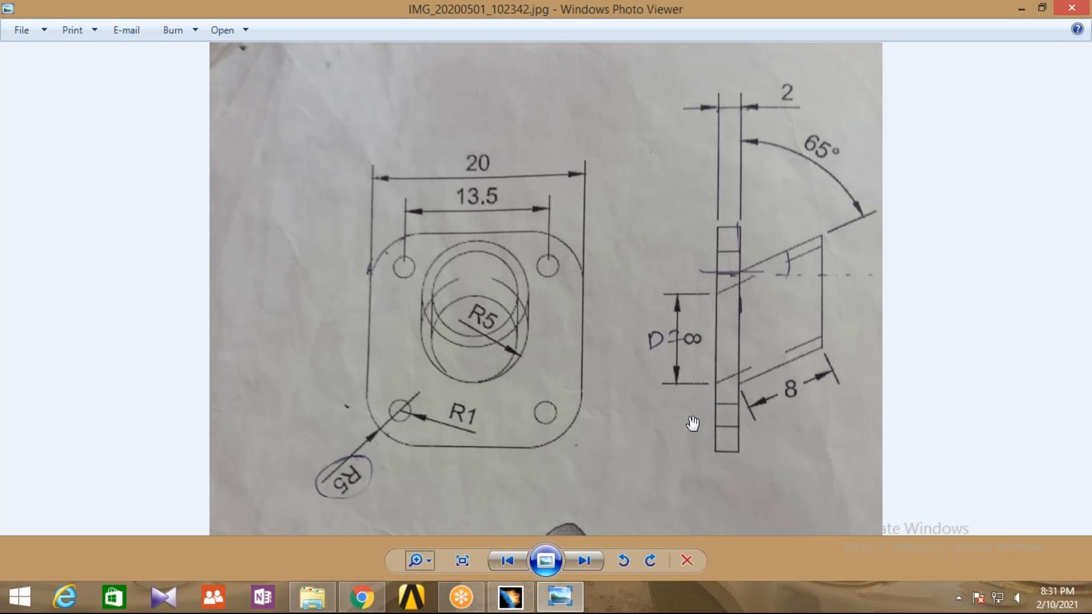
left_click(519, 602)
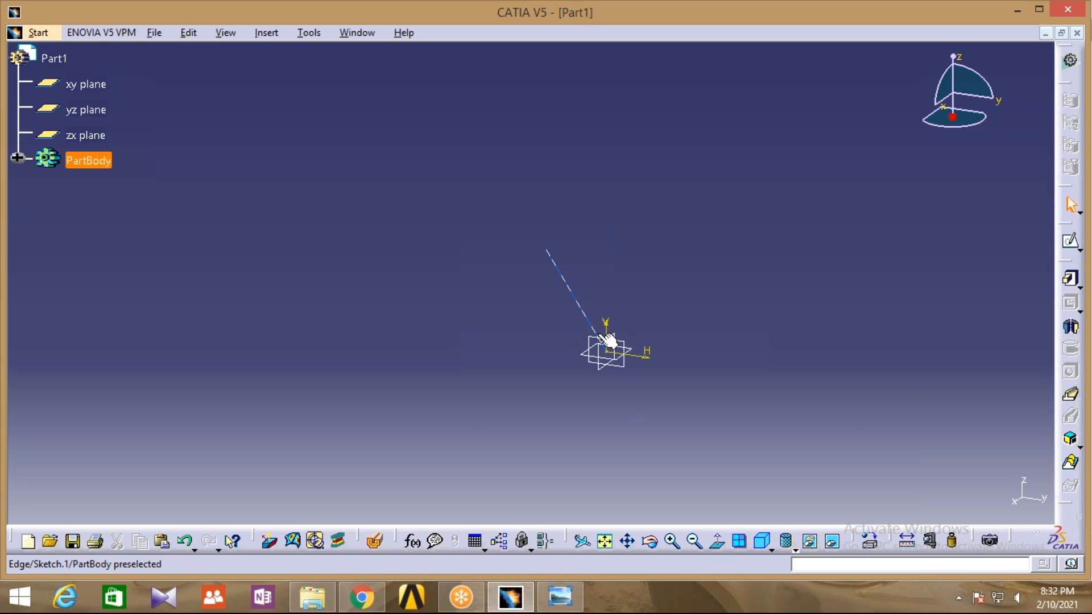
left_click(642, 354)
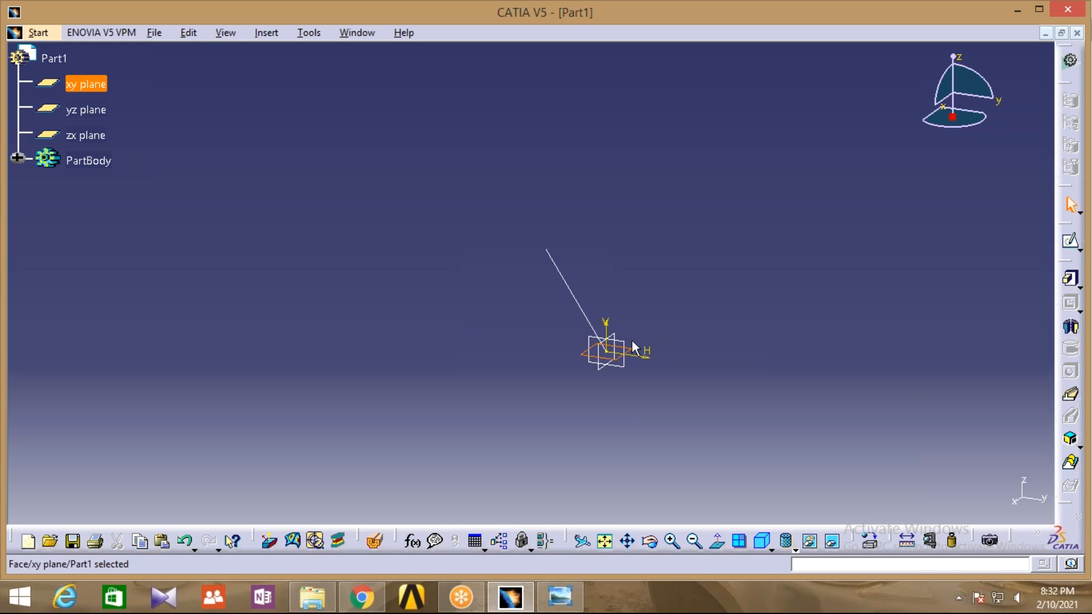
left_click(1071, 244)
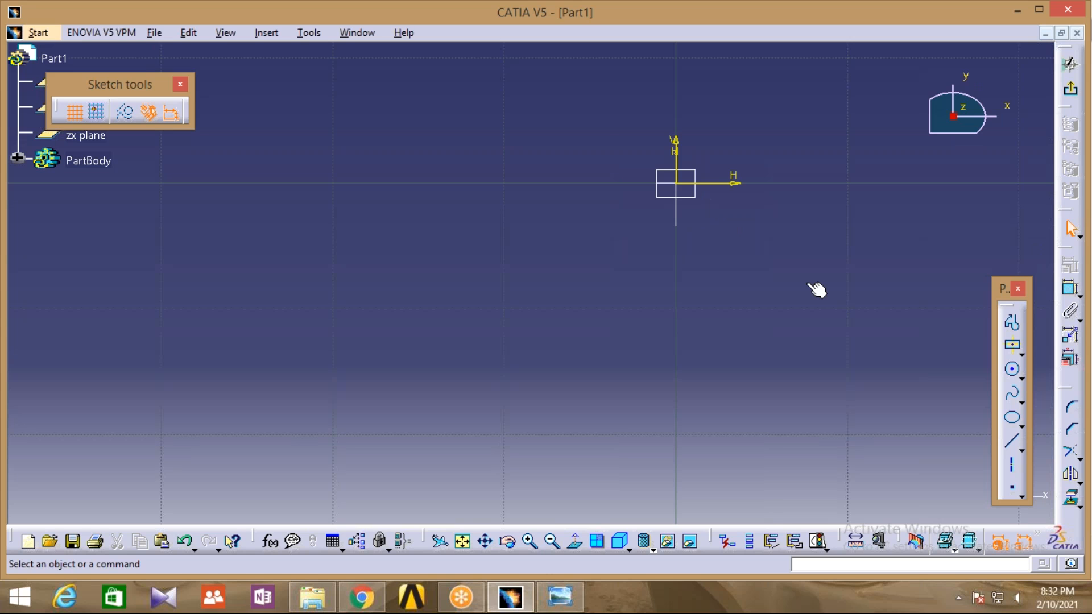
middle_click_drag(817, 290, 716, 412)
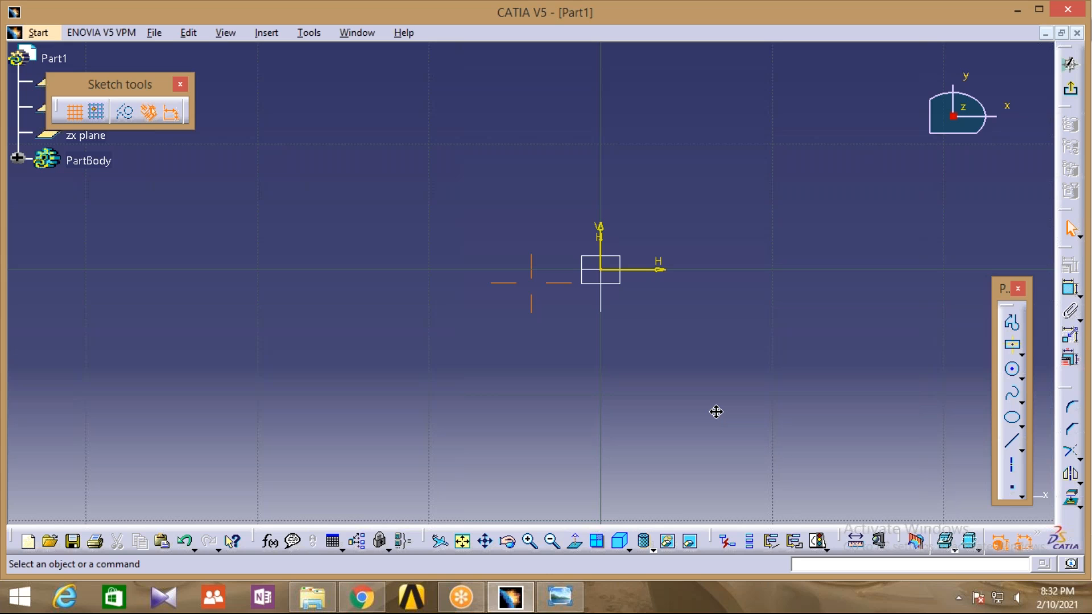
left_click(1012, 369)
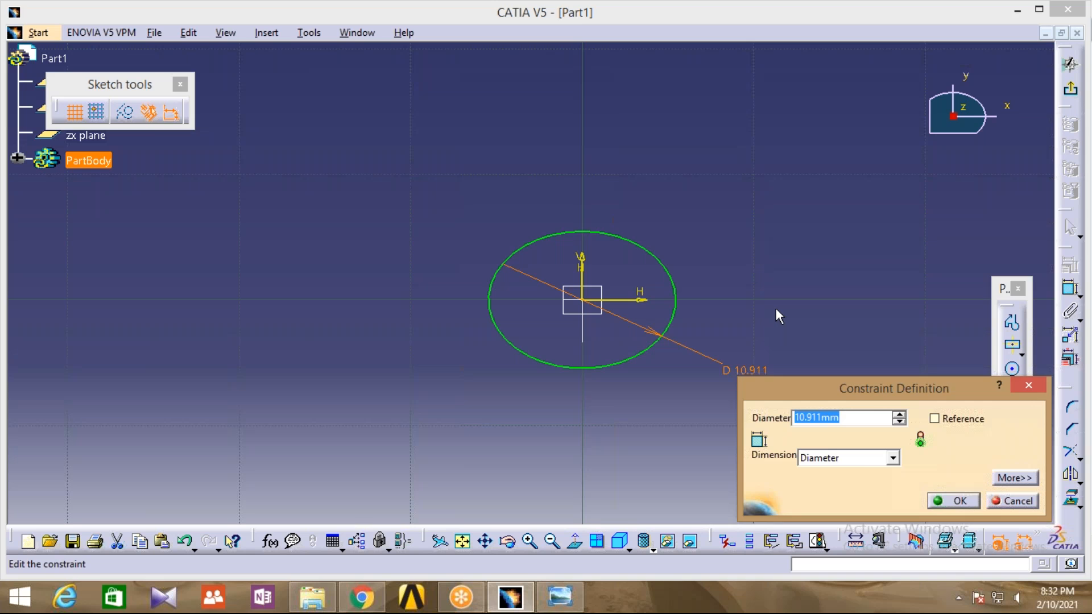
type("10")
key("Return")
left_click(1070, 64)
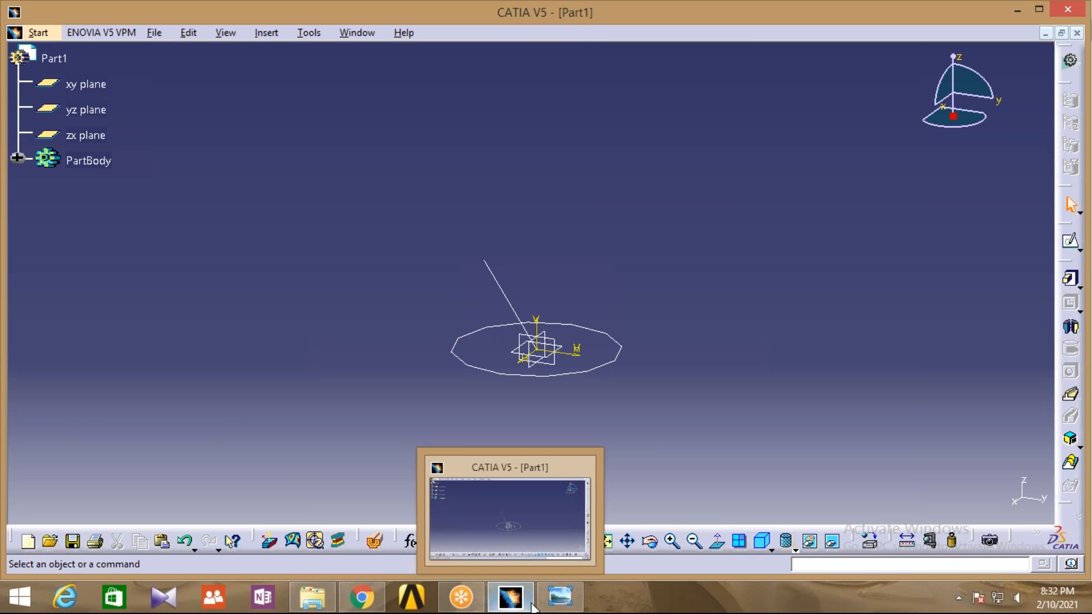
Recheck the Photo Viewer drawing and create a CATIA rib sweeping the circle along the inclined line, with Thick Profile and Thickness1 of 1 mm.
mouse_move(554, 607)
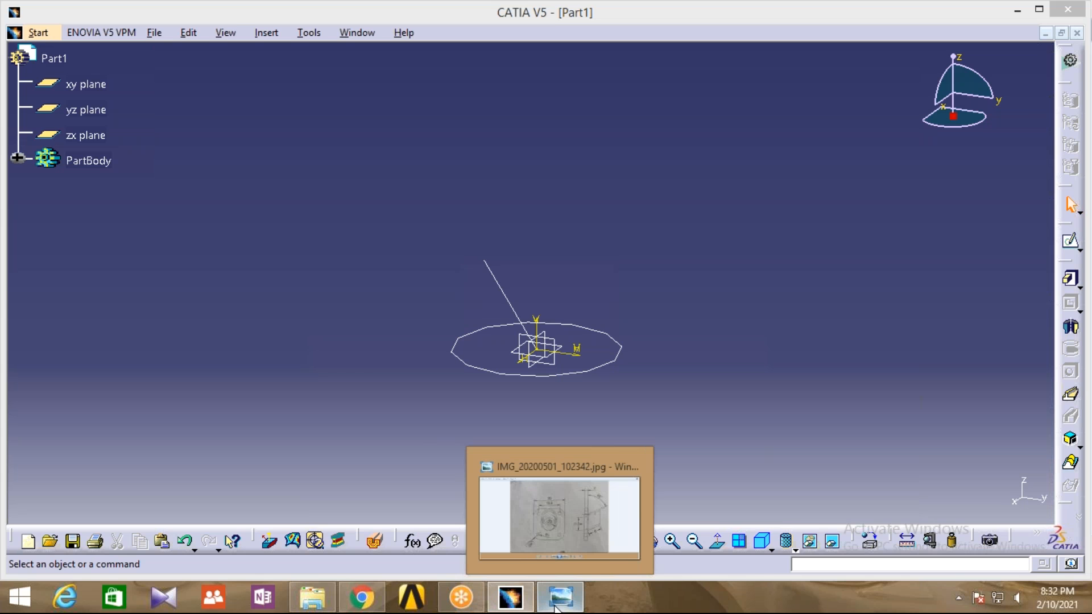
left_click(555, 608)
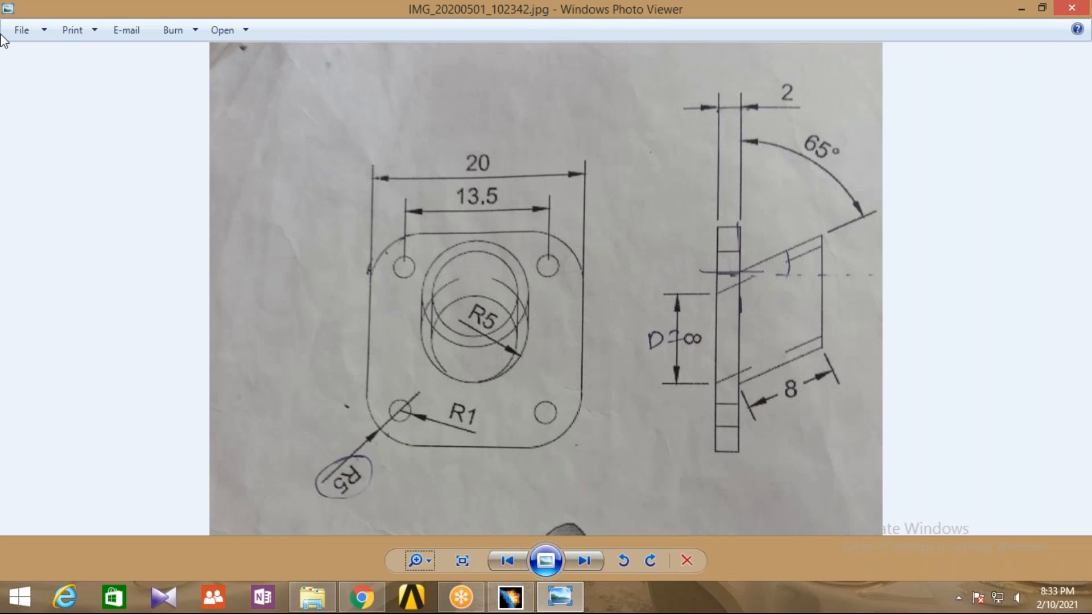
left_click(514, 604)
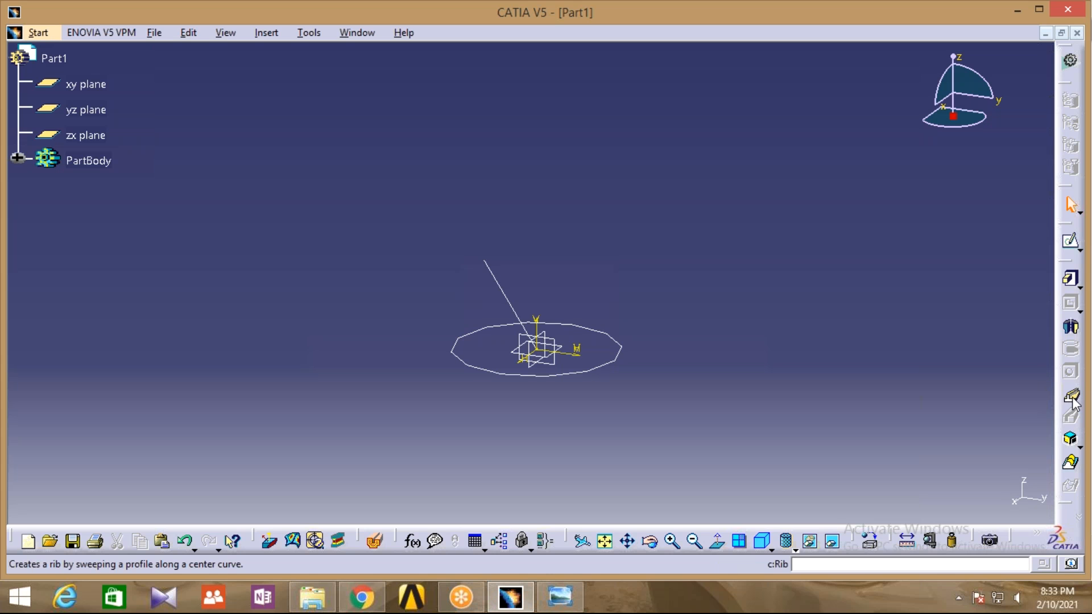
left_click(1070, 370)
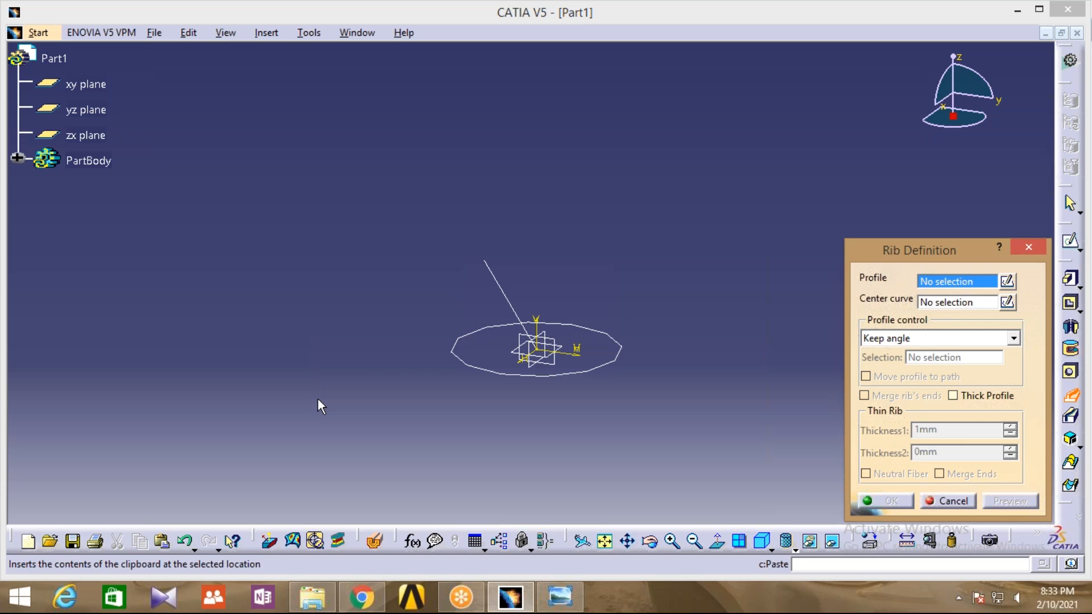
left_click(461, 361)
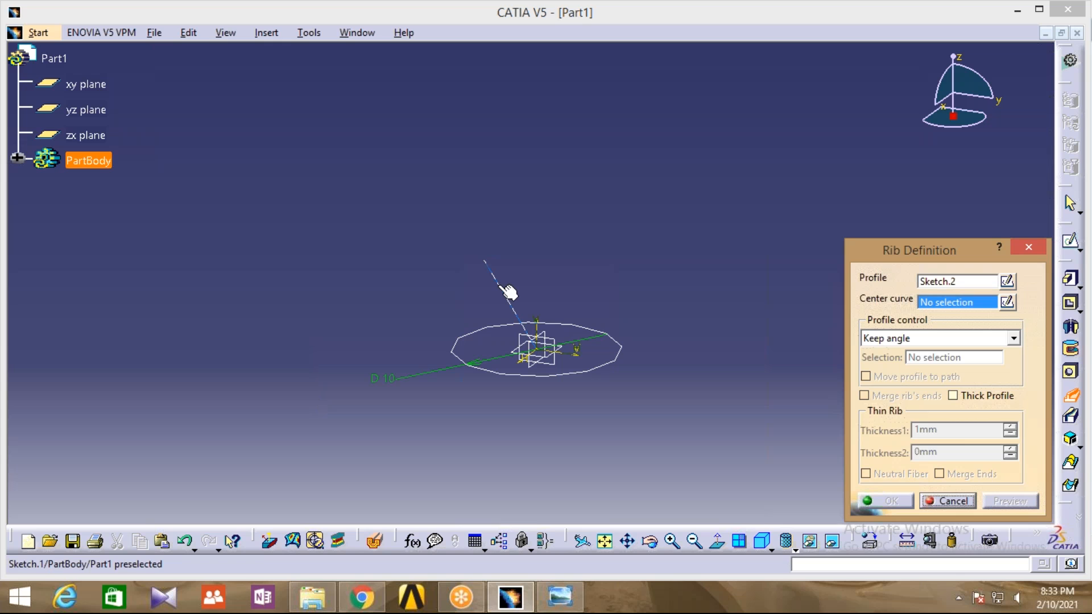
left_click(508, 291)
left_click(952, 395)
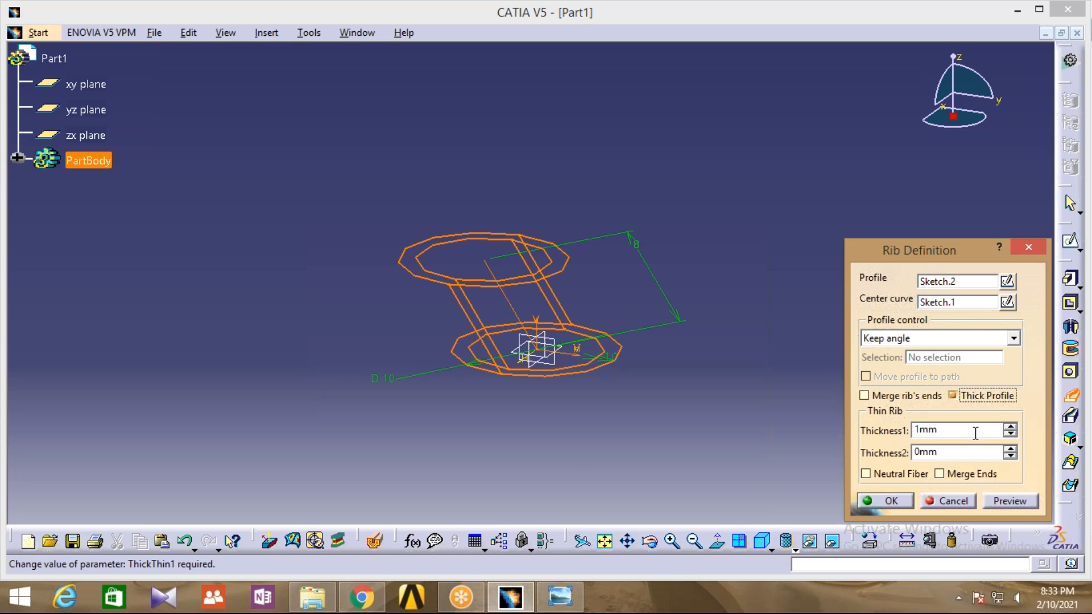
left_click(1011, 426)
left_click(1011, 433)
left_click(893, 501)
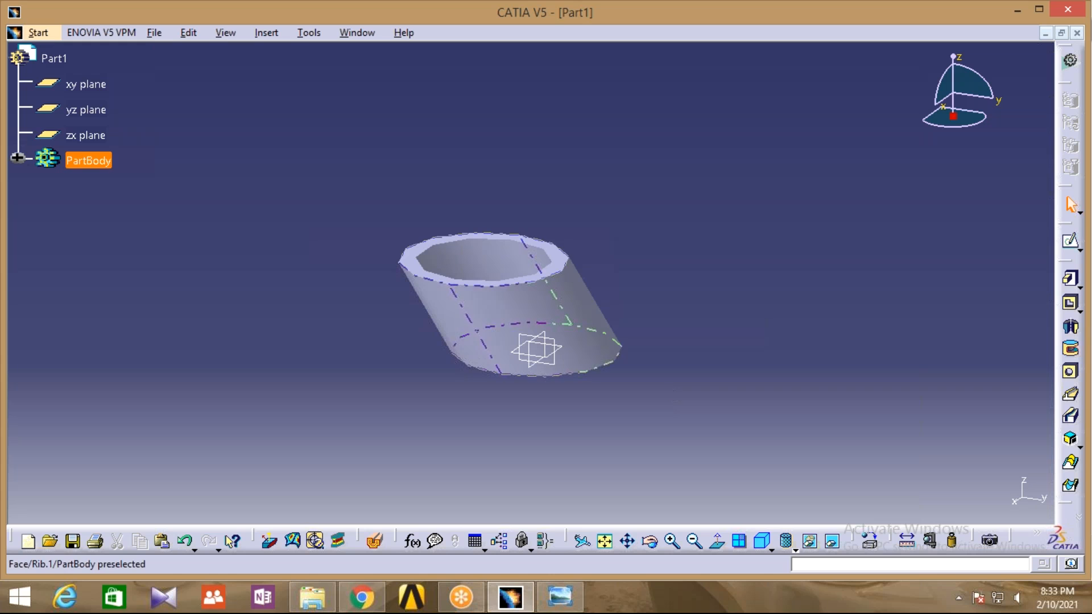
left_click(455, 441)
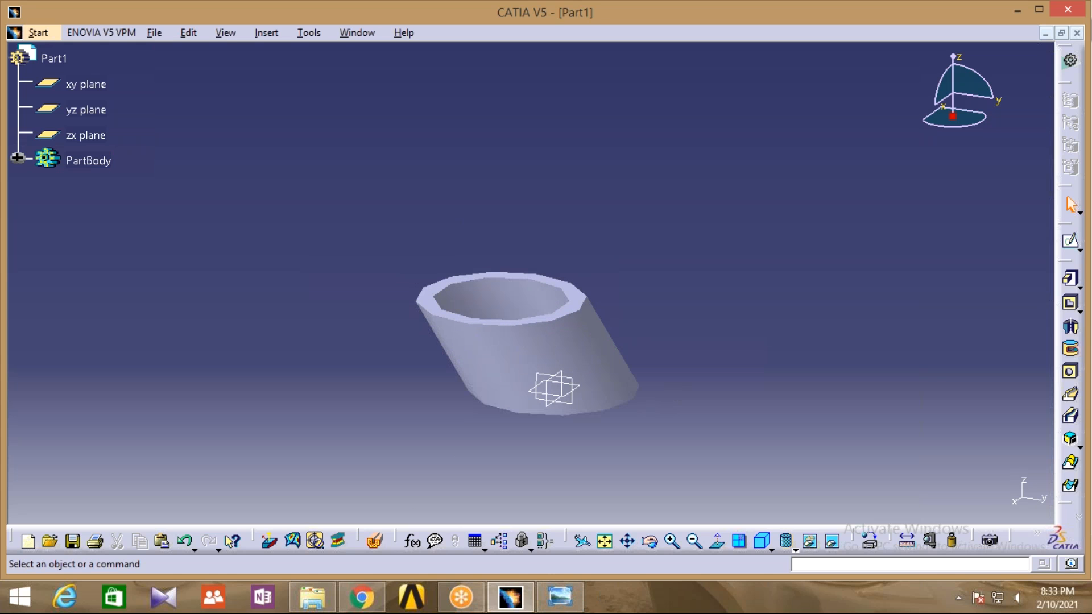
left_click(650, 541)
middle_click_drag(360, 257, 501, 421)
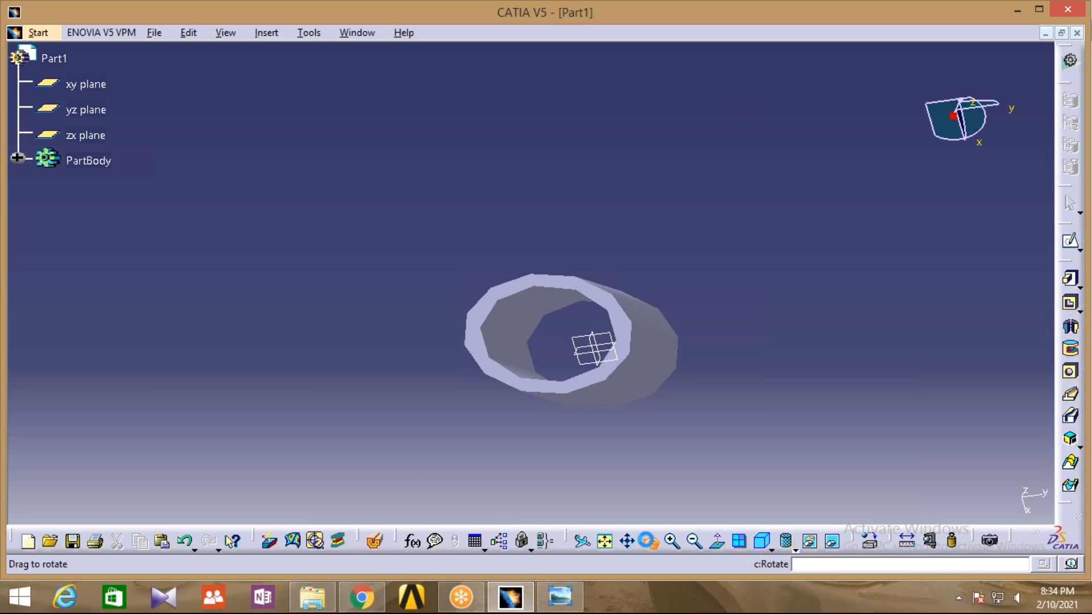
middle_click_drag(534, 476, 409, 316)
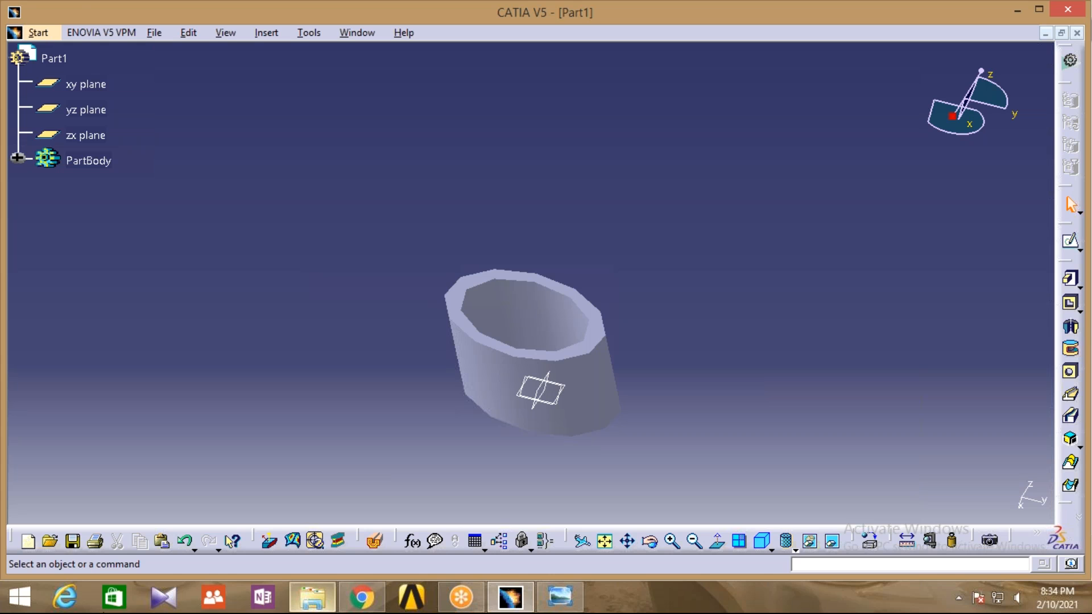
Apply a material from the Painting family of the default material catalog to the tube's PartBody.
left_click(85, 162)
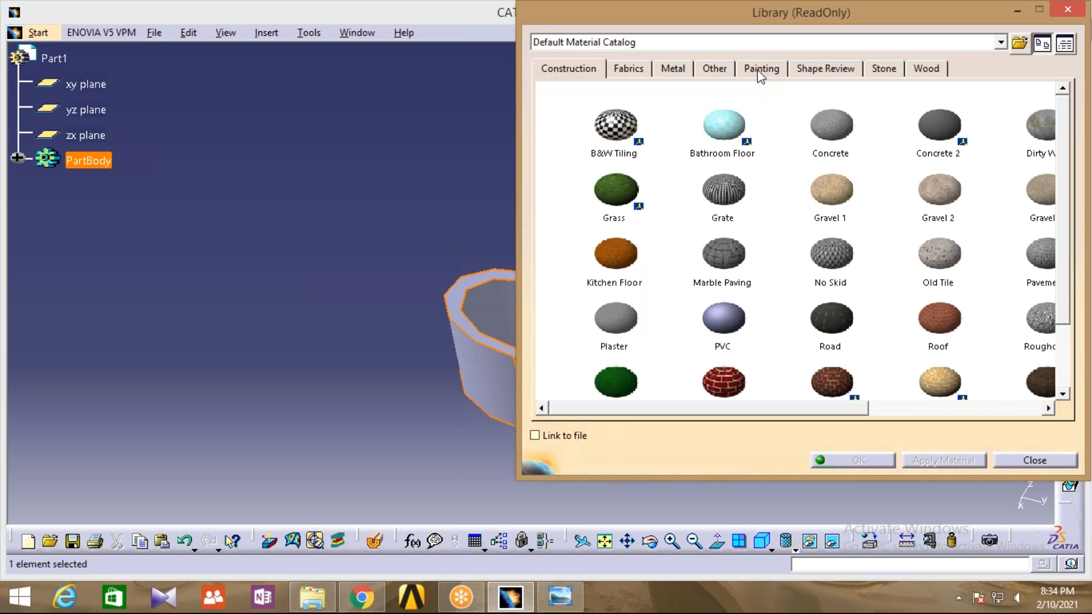
left_click(760, 69)
left_click(608, 253)
left_click(859, 461)
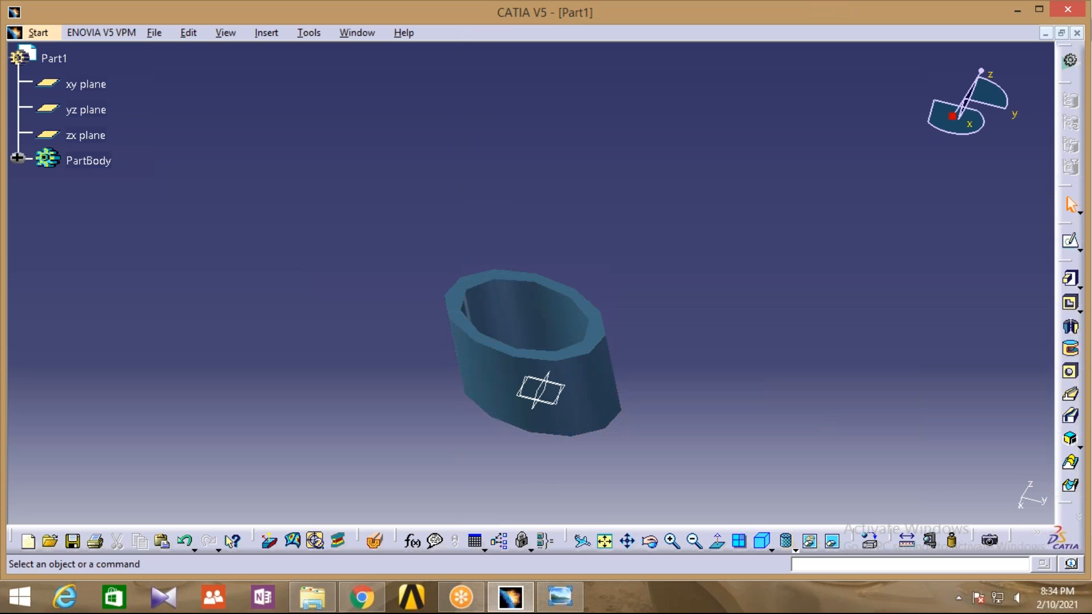
middle_click_drag(743, 338, 761, 353)
middle_click_drag(660, 466, 172, 53)
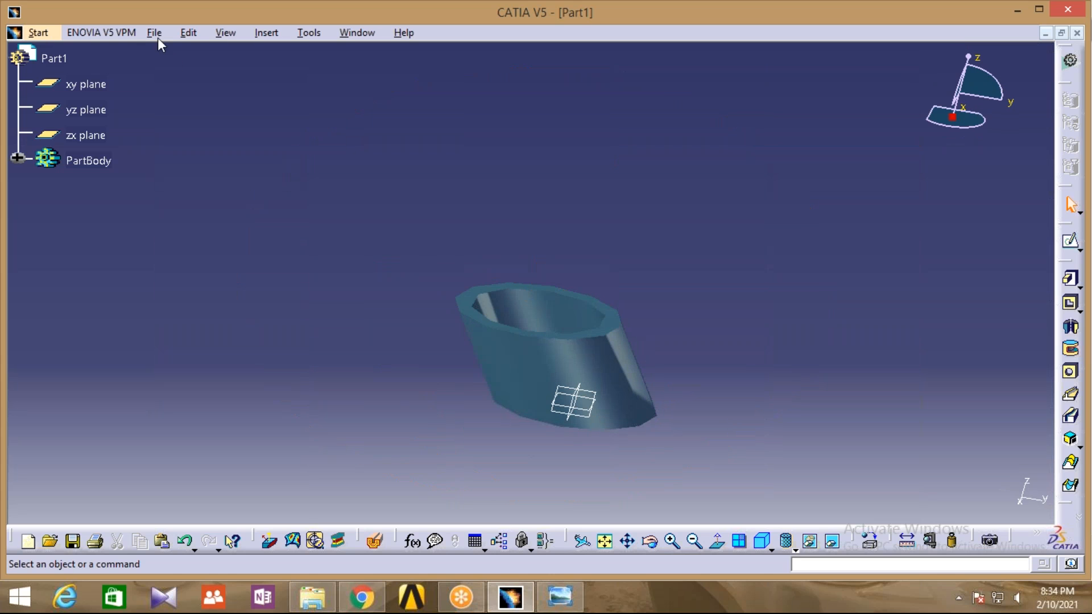
Save the tube part as a2 and close its document.
key("ctrl+s")
type("a2")
key("Return")
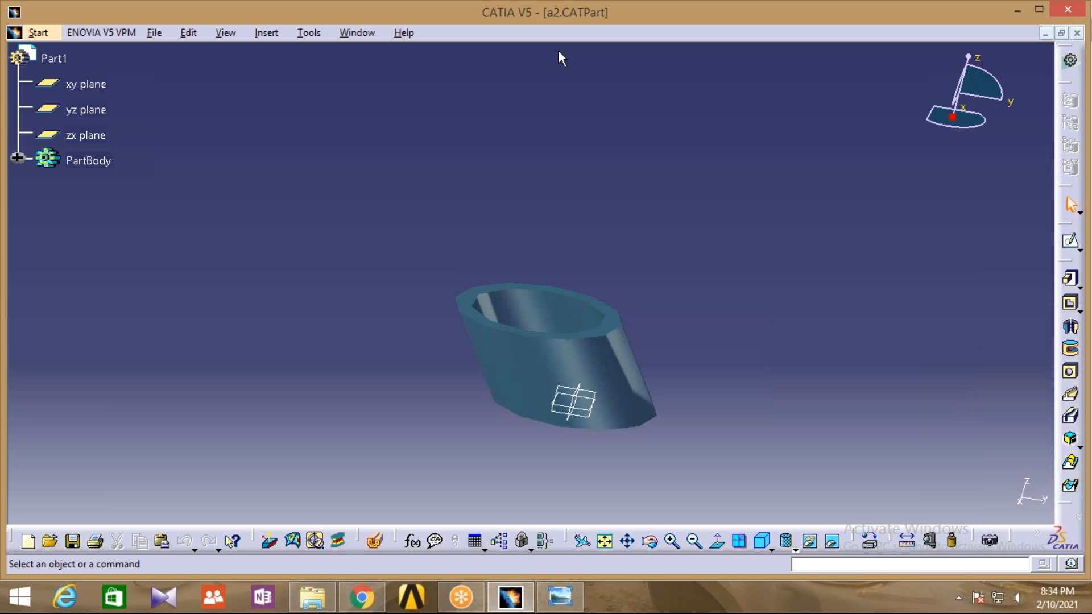
left_click(1080, 32)
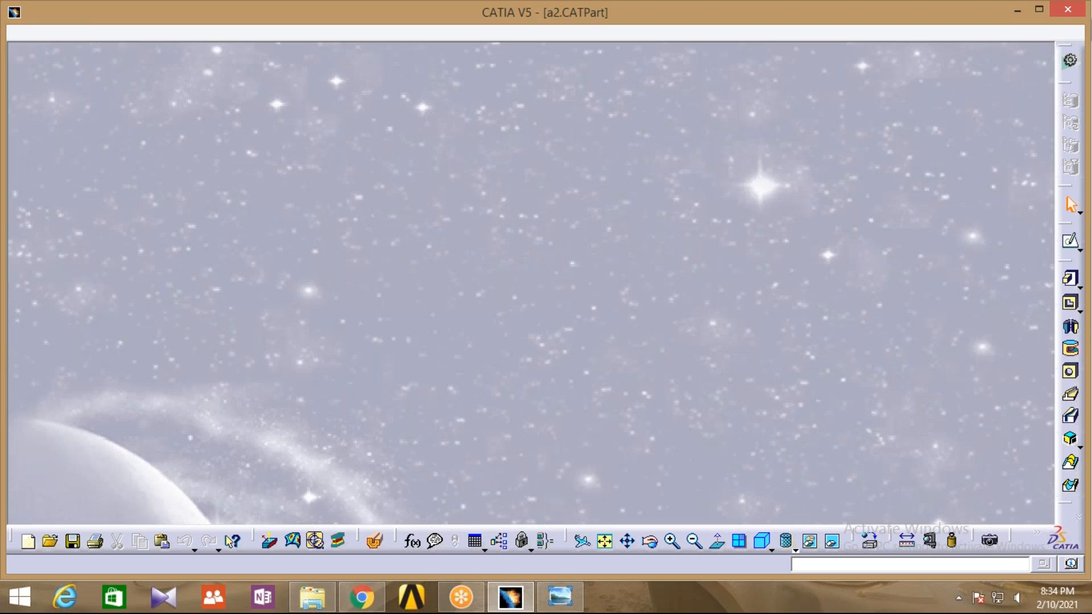
Create a new assembly product and insert the plate file s1.CATPart as an existing component.
left_click(28, 35)
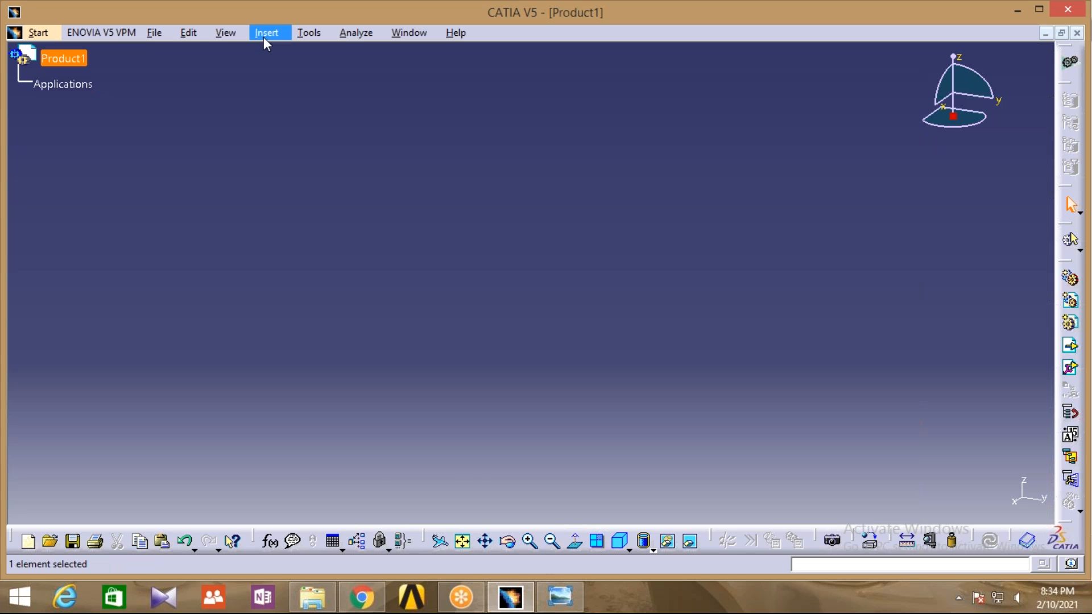
left_click(265, 33)
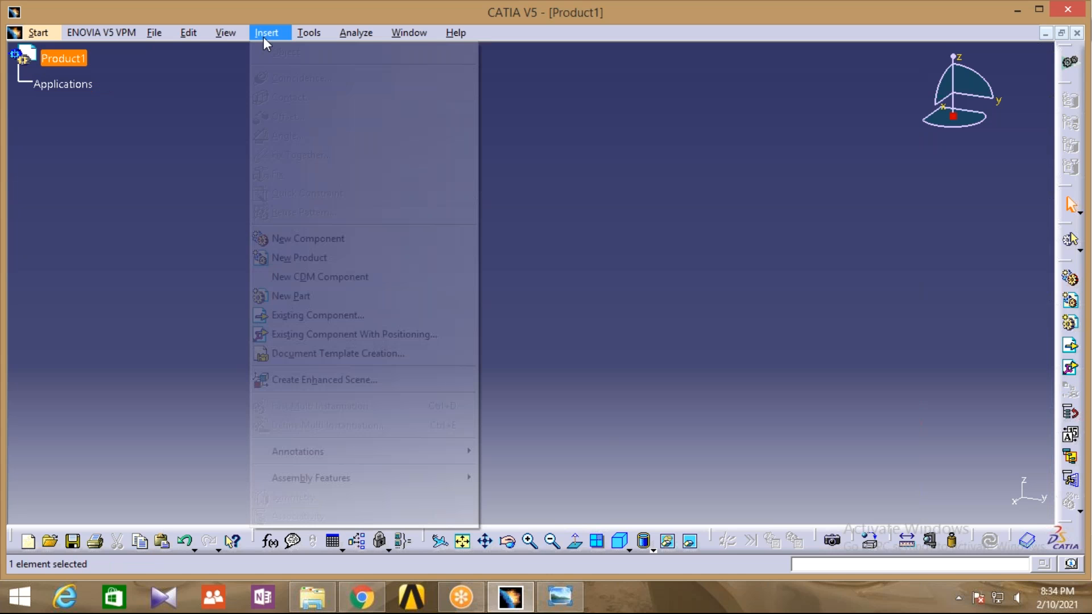
left_click(291, 316)
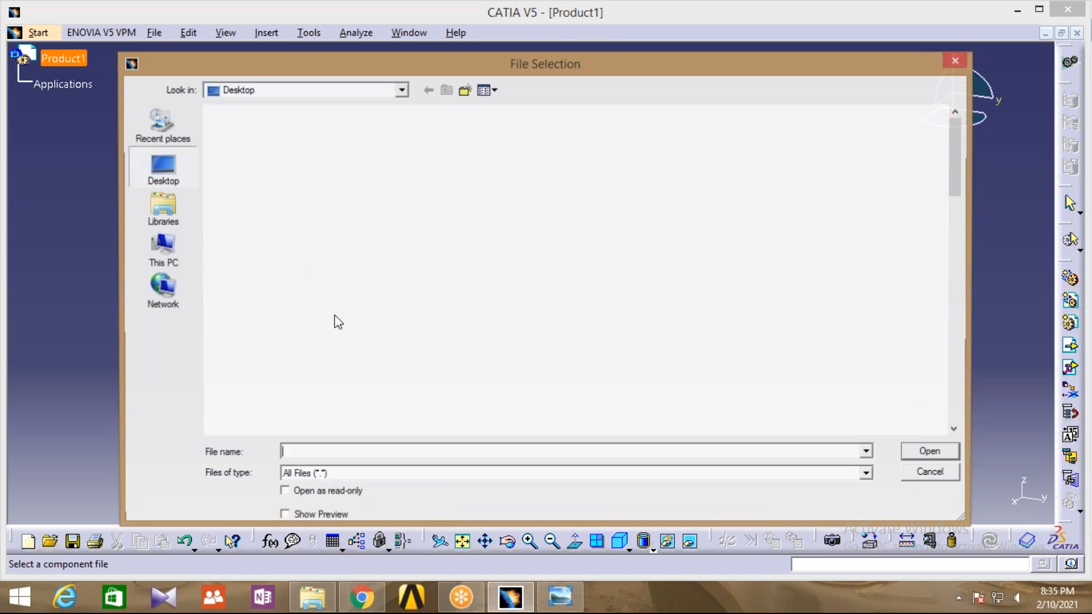
type("a")
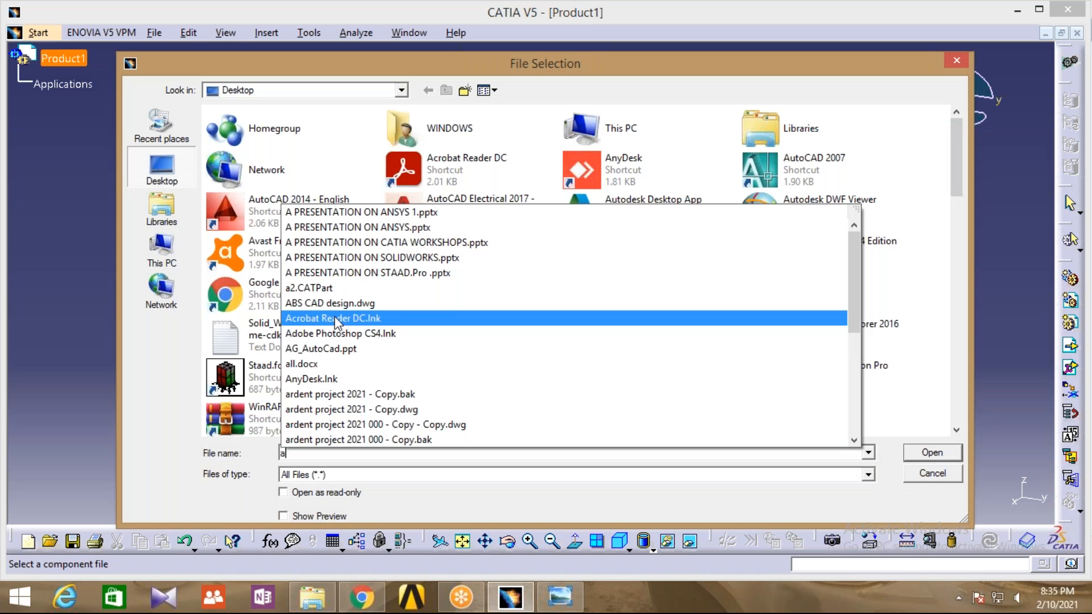
key("BackSpace")
type("s1")
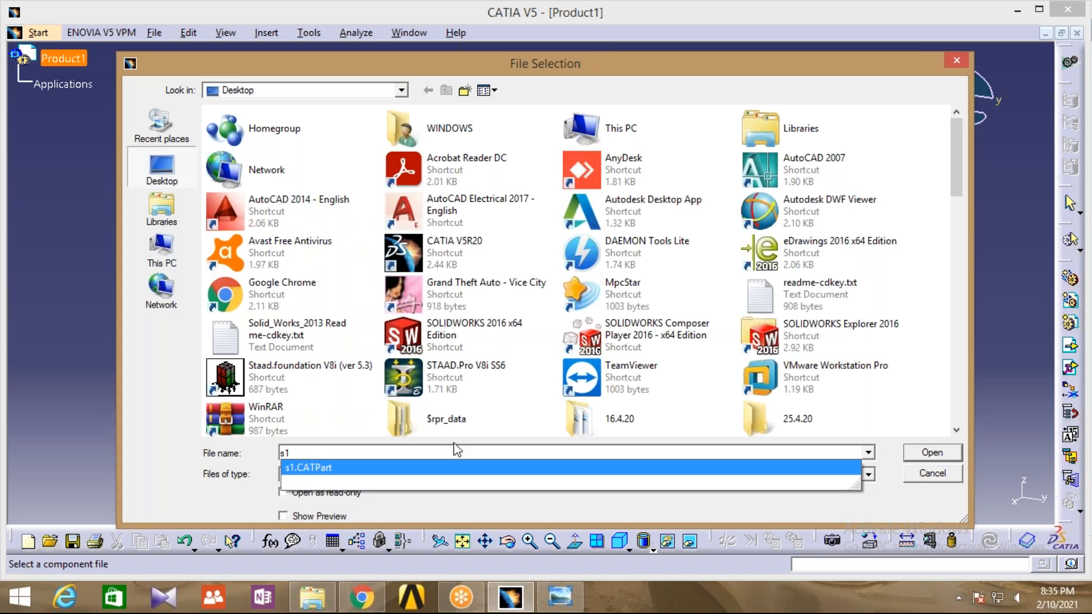
left_click(317, 469)
left_click(930, 453)
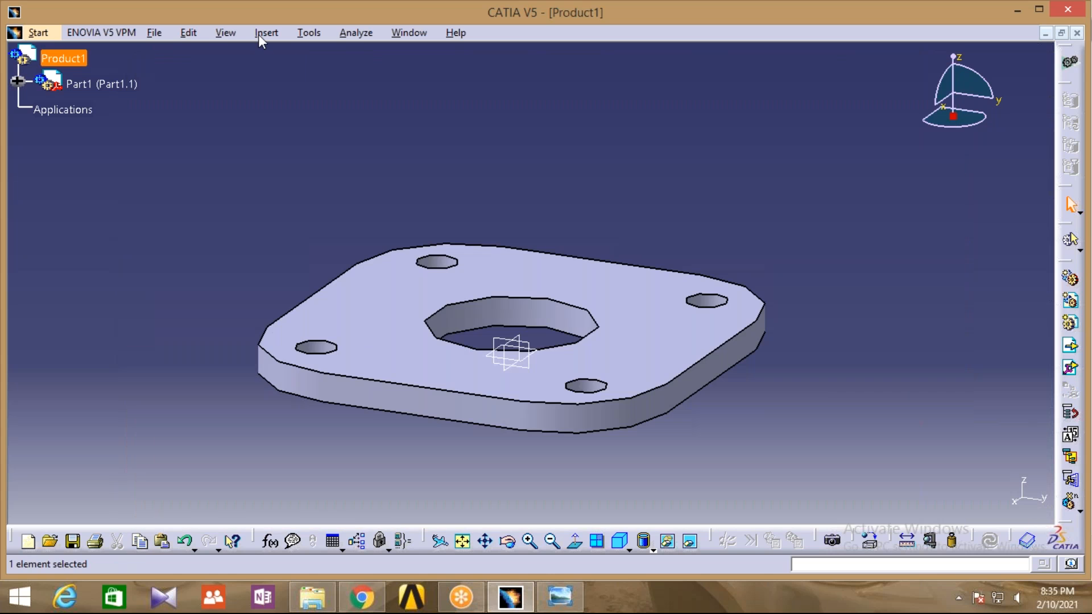
Insert the tube file a2.CATPart as an existing component and resolve the part number conflict with automatic renaming.
left_click(260, 33)
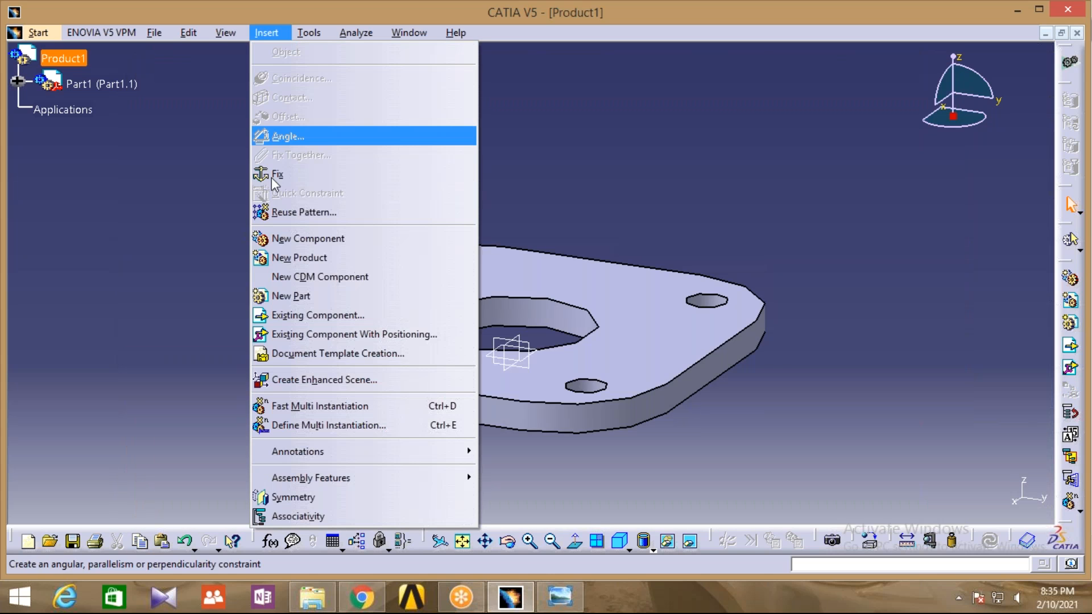
left_click(291, 316)
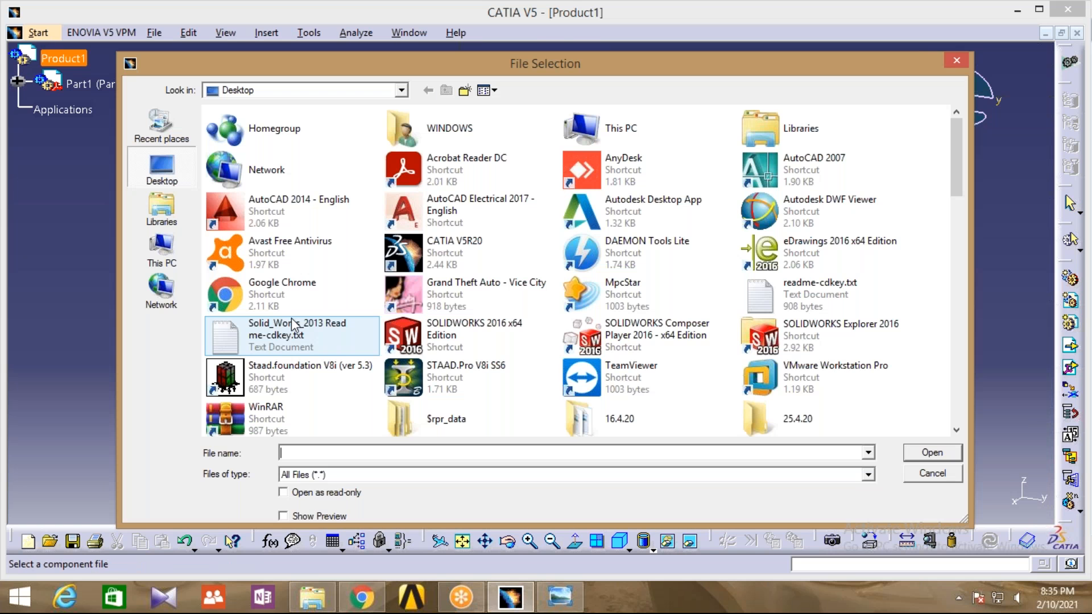
type("s")
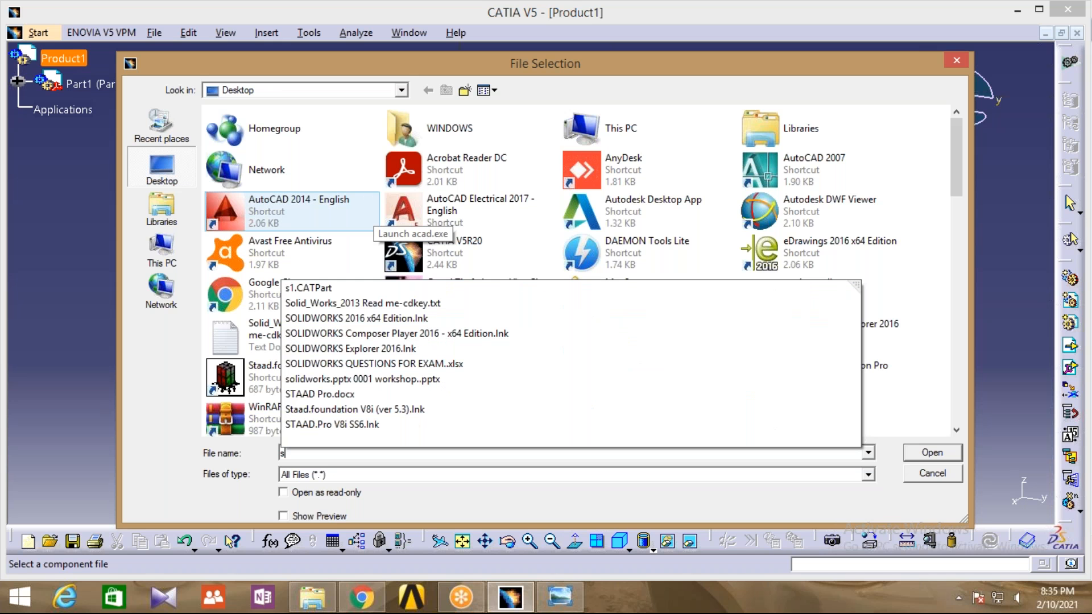
type("2")
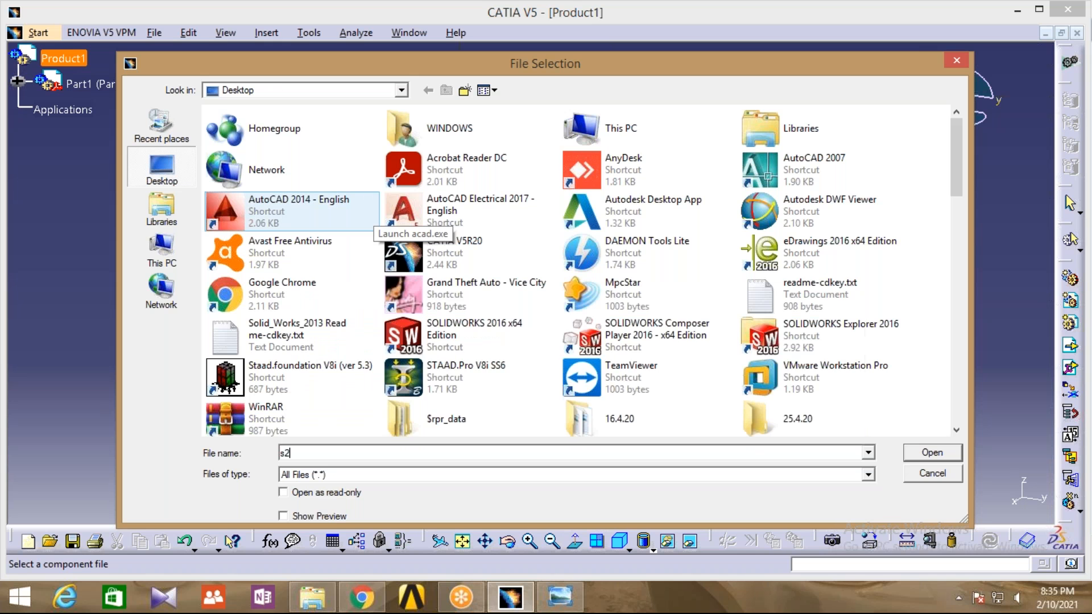
key("BackSpace")
key("BackSpace")
type("a2")
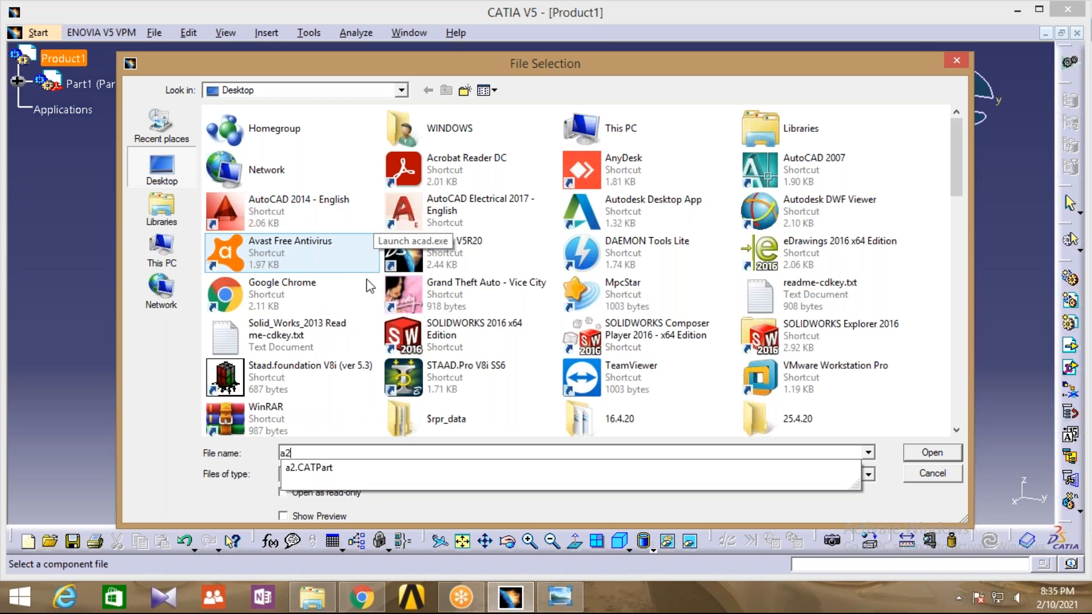
left_click(310, 468)
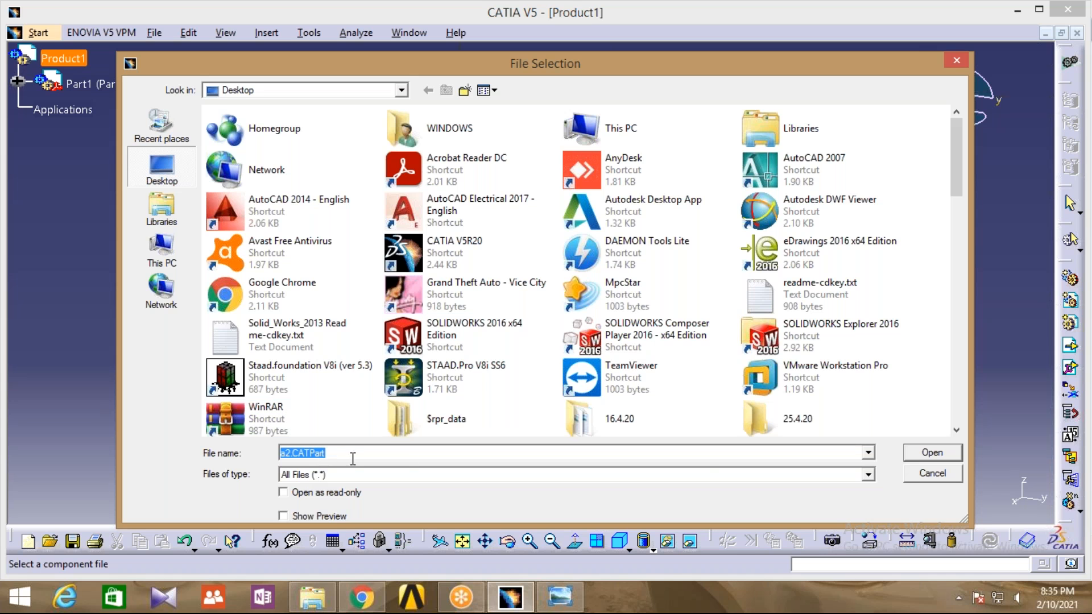
left_click(928, 453)
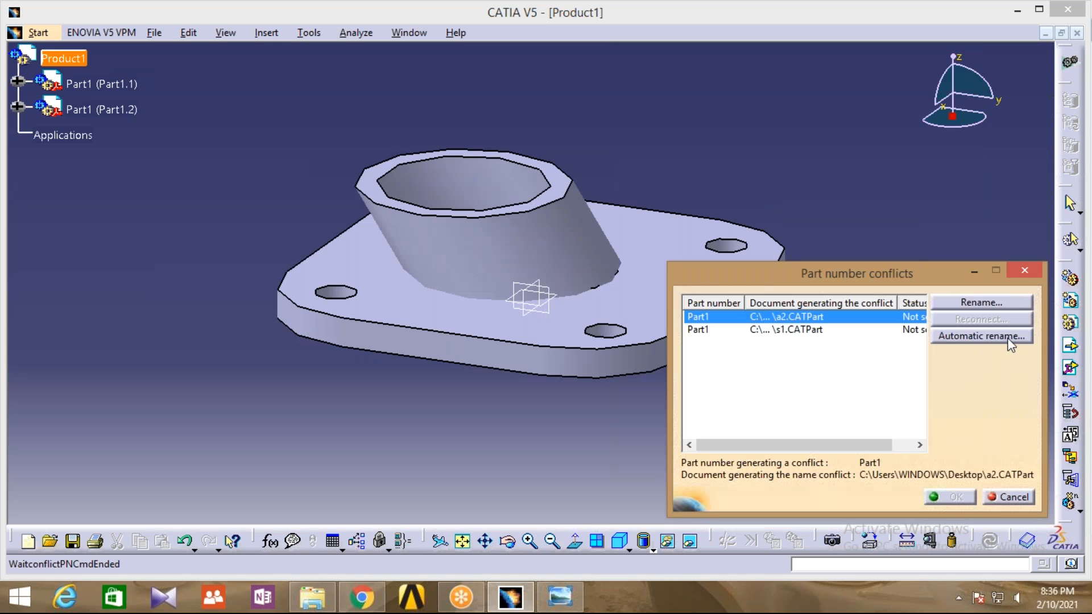
left_click(1001, 337)
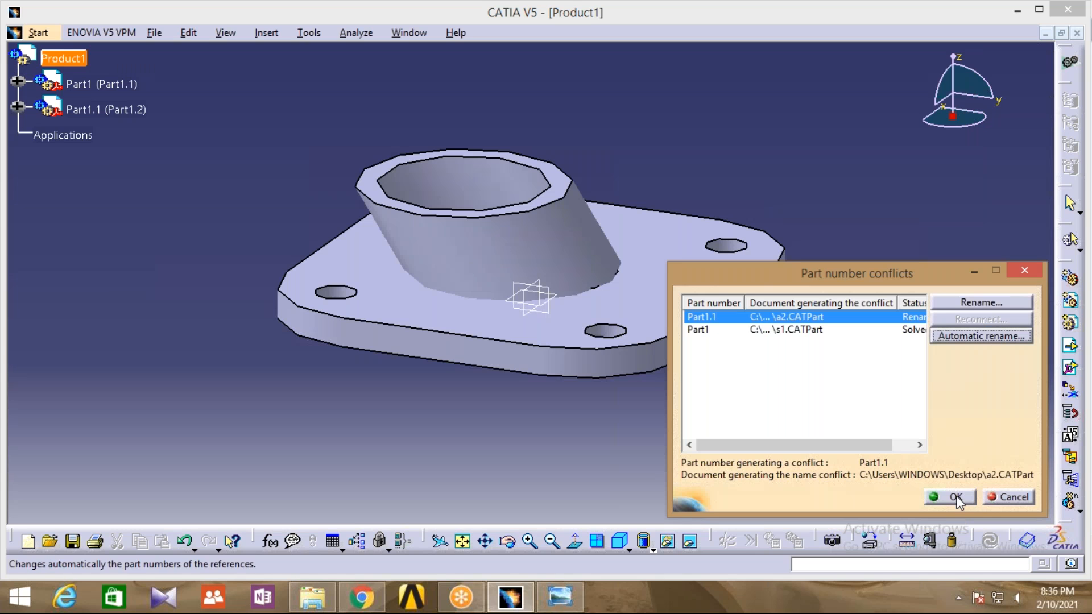
left_click(959, 500)
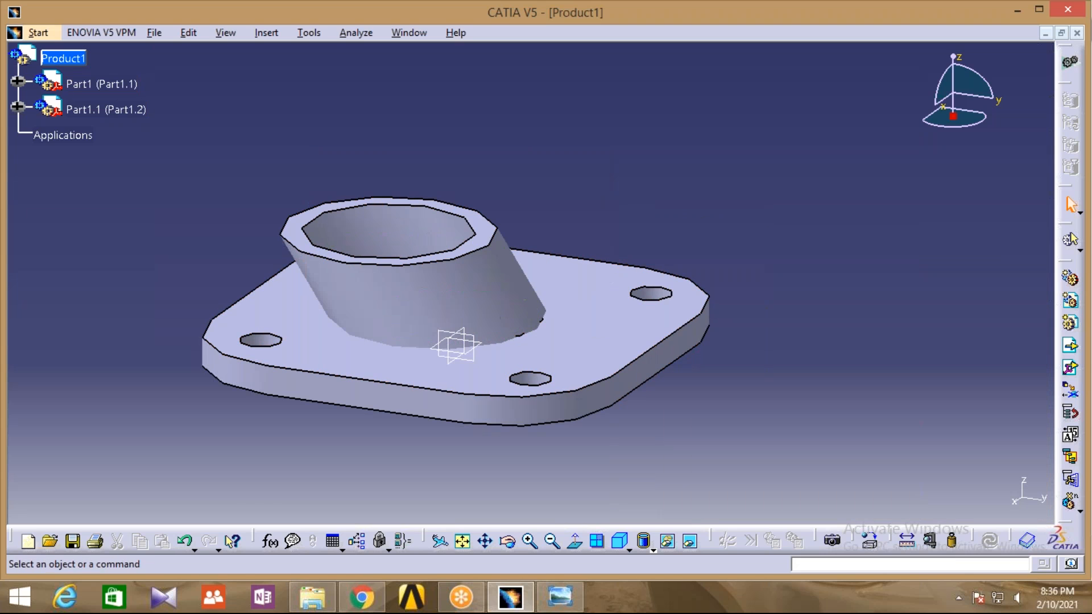
Manipulate the tube along the Z axis to lift it above the plate and along the Y axis to place it beside the plate.
middle_click_drag(513, 323, 513, 323)
middle_click_drag(633, 240, 584, 254)
left_click(188, 33)
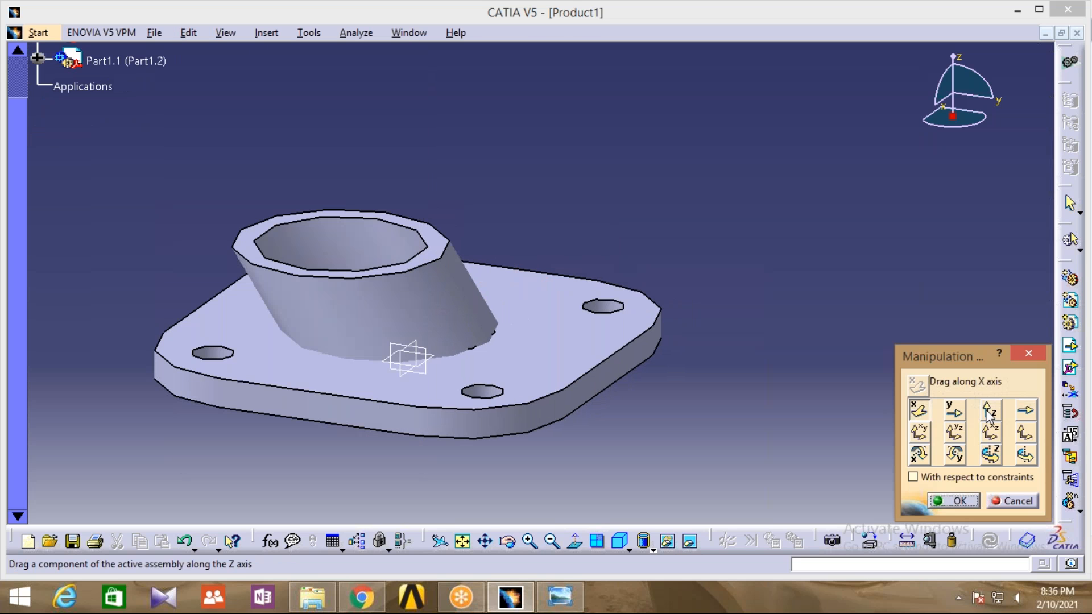
left_click(990, 410)
left_click_drag(434, 309, 393, 165)
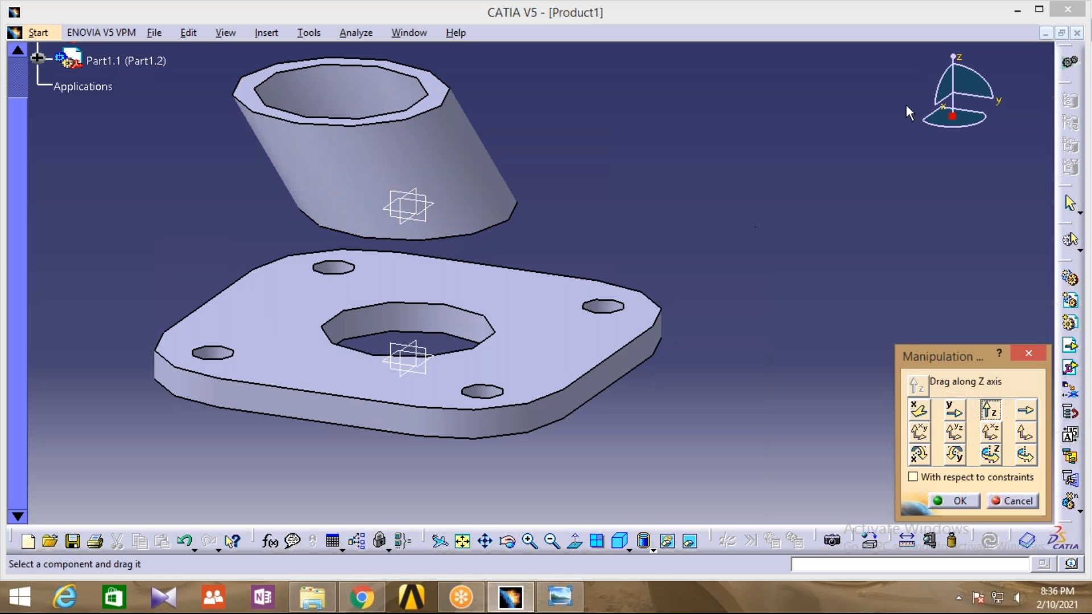
left_click(958, 411)
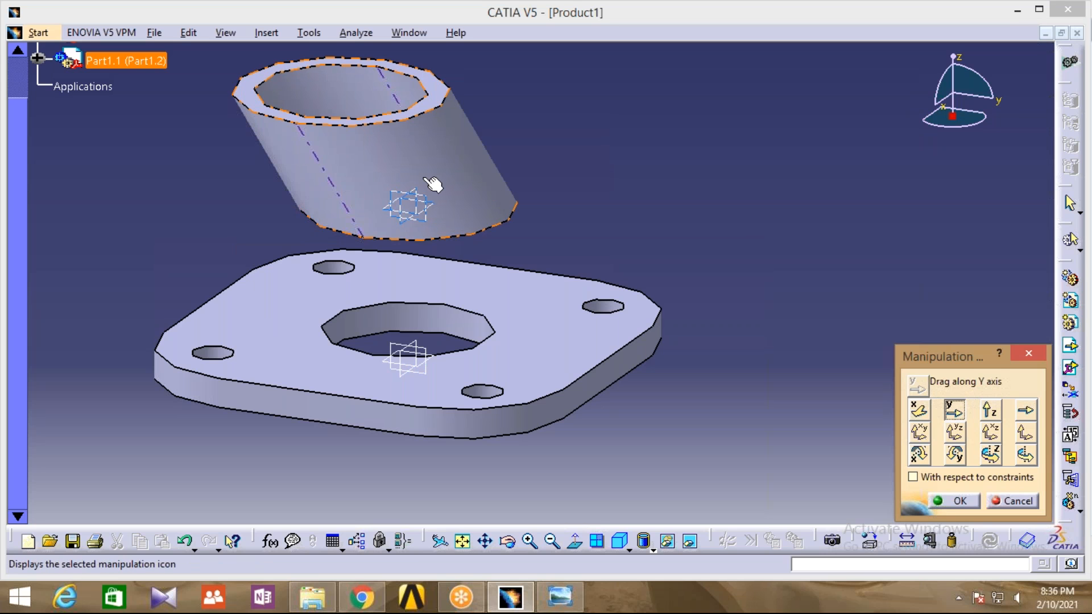
left_click(424, 179)
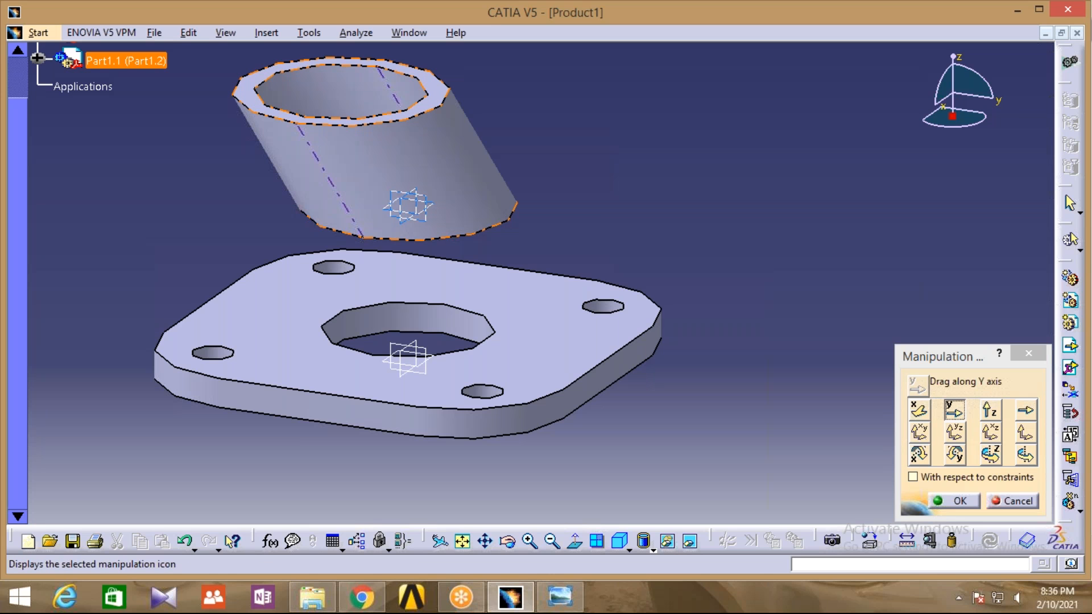
left_click_drag(424, 179, 814, 235)
left_click(956, 501)
Snap the tube's bottom annular face to the level of the plate's top face.
middle_click_drag(721, 369, 713, 396)
left_click(188, 33)
mouse_move(227, 217)
left_click(398, 238)
left_click(468, 293)
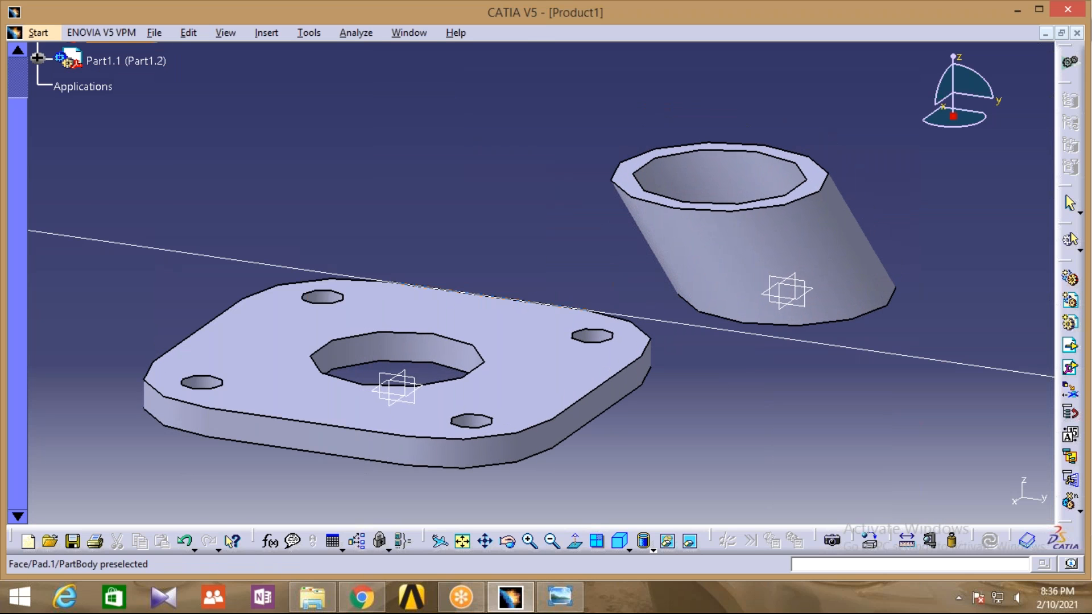
left_click(514, 544)
left_click(559, 488)
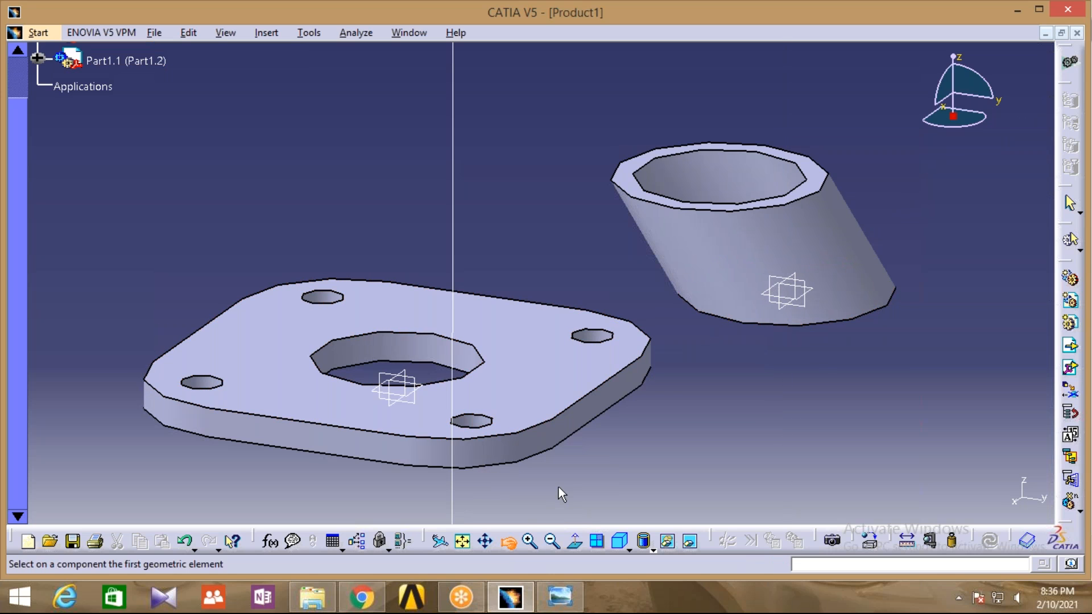
middle_click_drag(559, 487, 551, 477)
left_click_drag(552, 478, 496, 301)
left_click(675, 144)
left_click(507, 542)
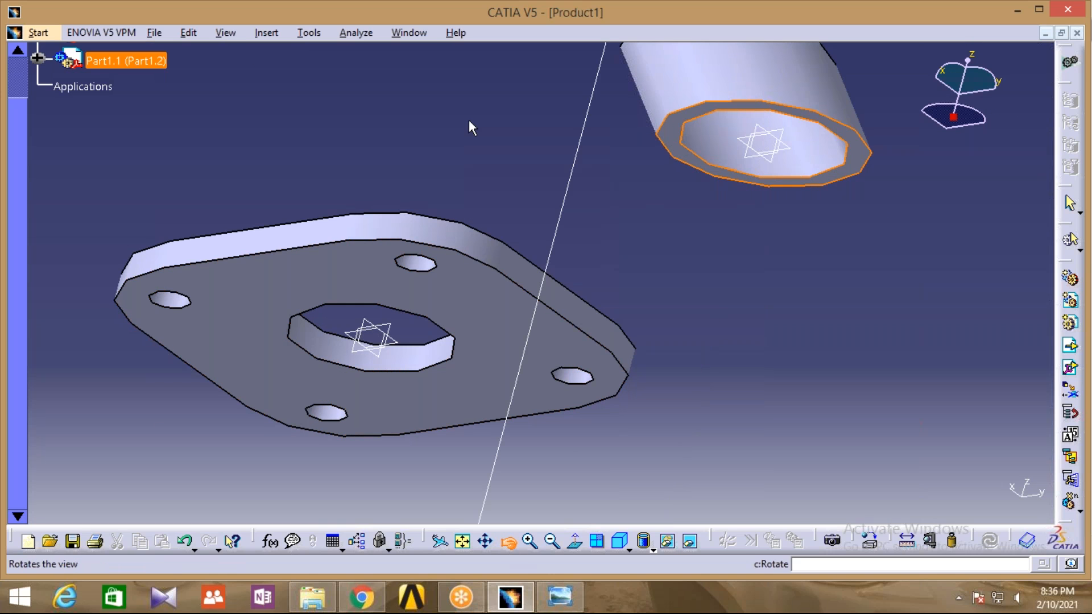
left_click_drag(469, 124, 485, 377)
left_click(490, 385)
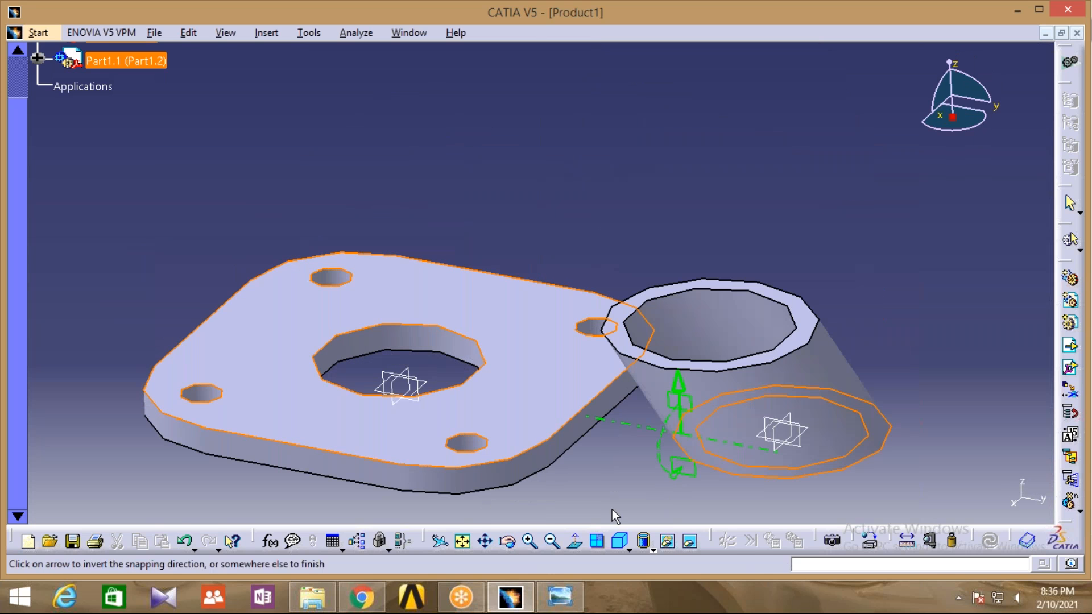
left_click(612, 510)
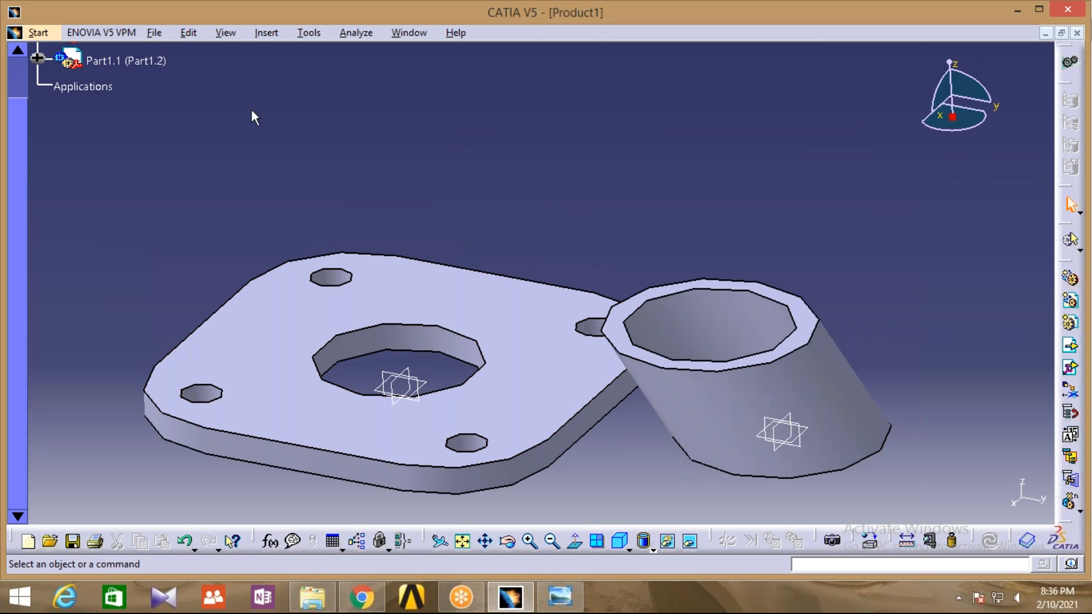
Snap the inner circular edge of the tube's bottom end onto the plate's central hole.
left_click(189, 33)
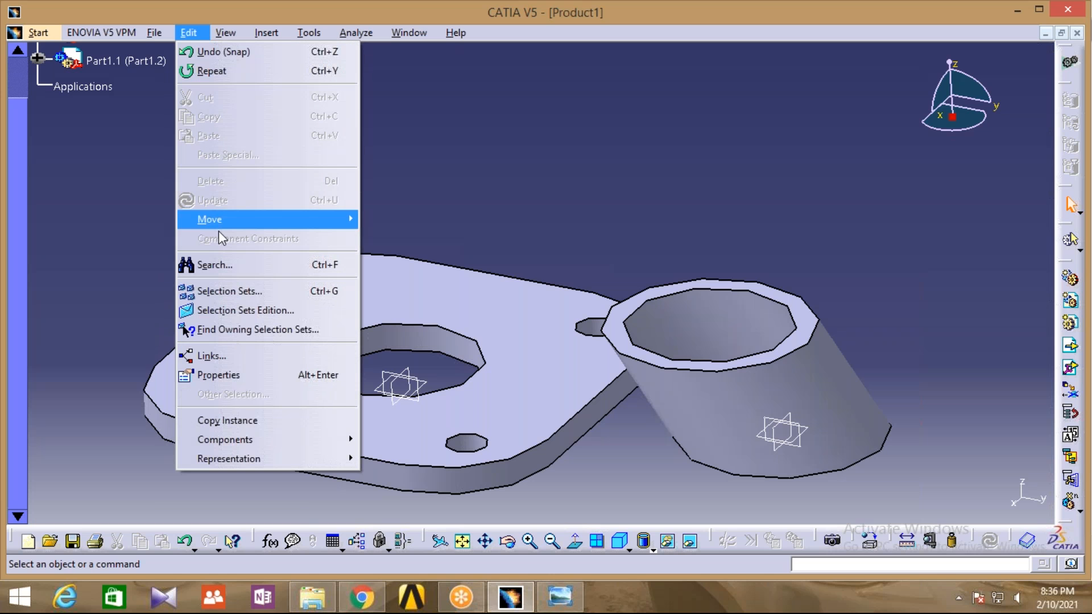
mouse_move(218, 219)
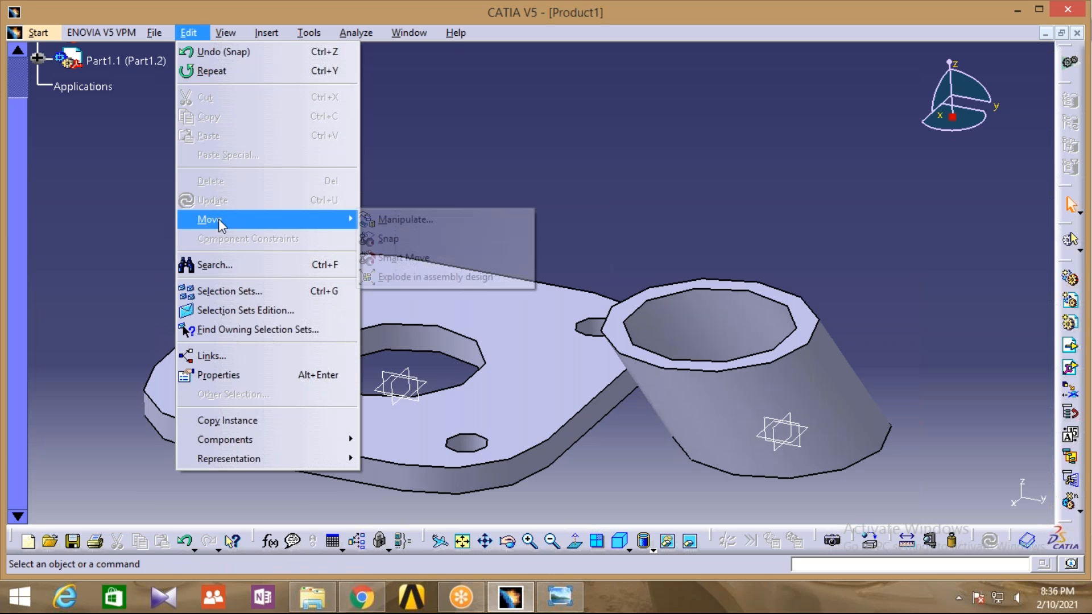
left_click(388, 239)
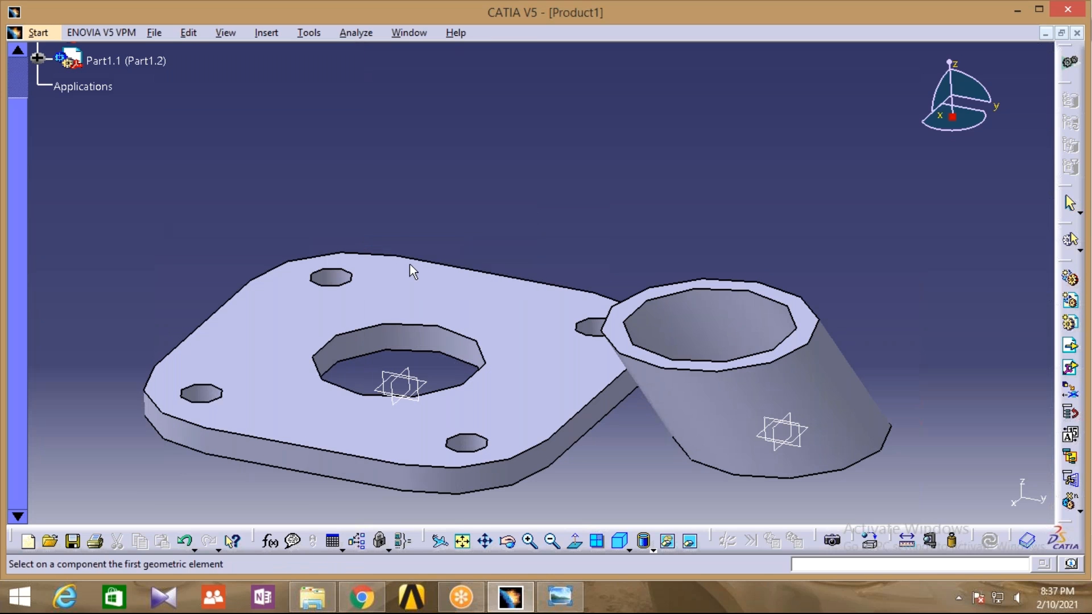
mouse_move(592, 495)
middle_mouse_down()
mouse_move(539, 366)
mouse_move(643, 294)
middle_mouse_up()
left_click(508, 541)
left_click_drag(594, 480, 563, 428)
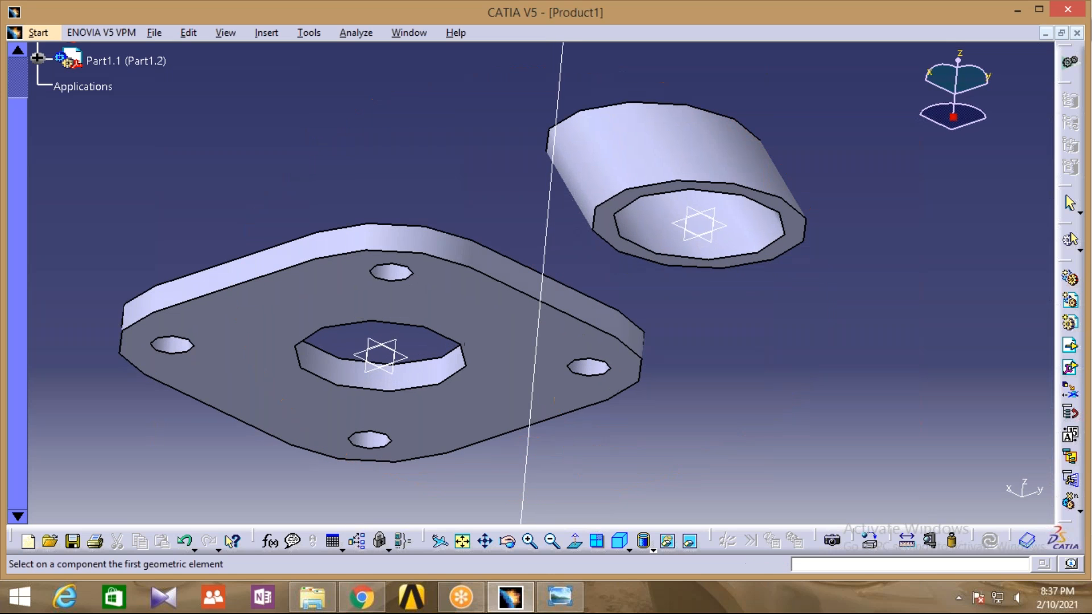
left_click(617, 228)
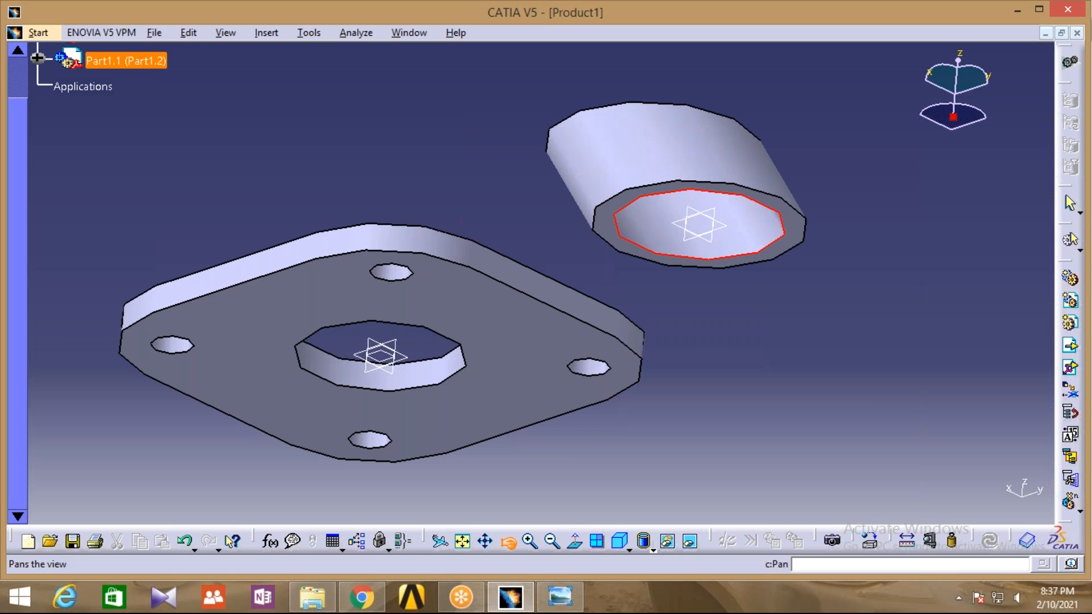
left_click(339, 347)
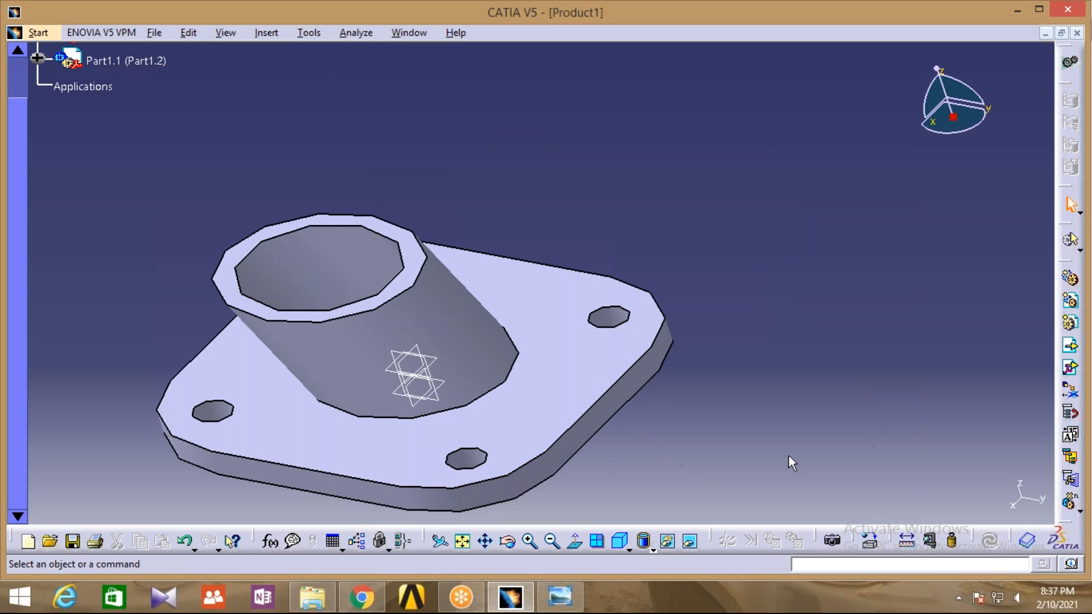
Hide the xy, yz and zx planes of the plate, Part1.
left_click(462, 540)
left_click(508, 541)
left_click_drag(401, 447, 513, 453)
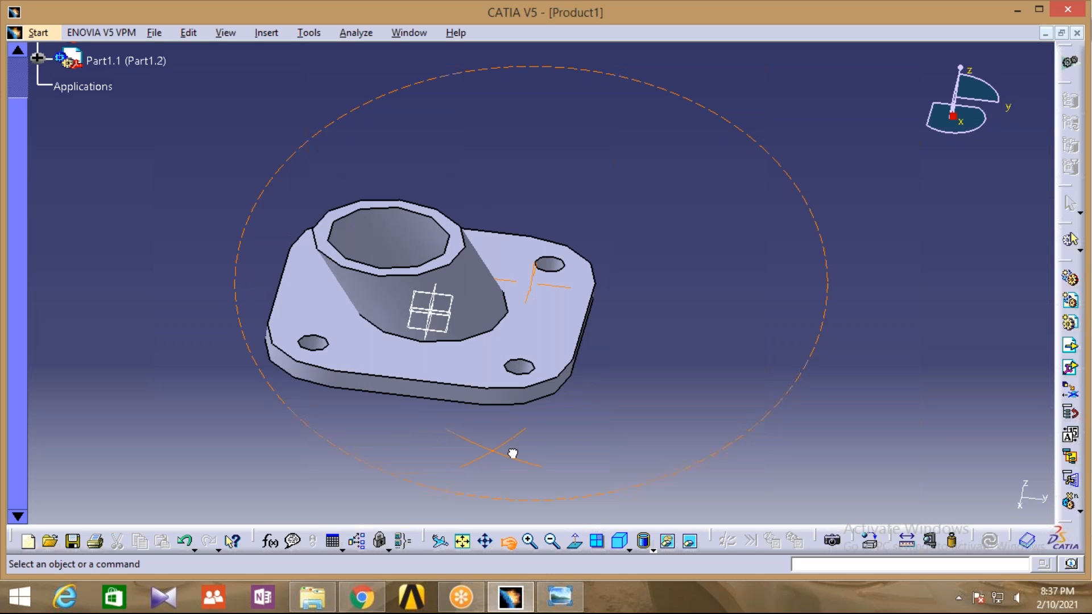
left_click_drag(513, 453, 490, 438)
scroll(24, 196, "up", 3)
left_click(18, 130)
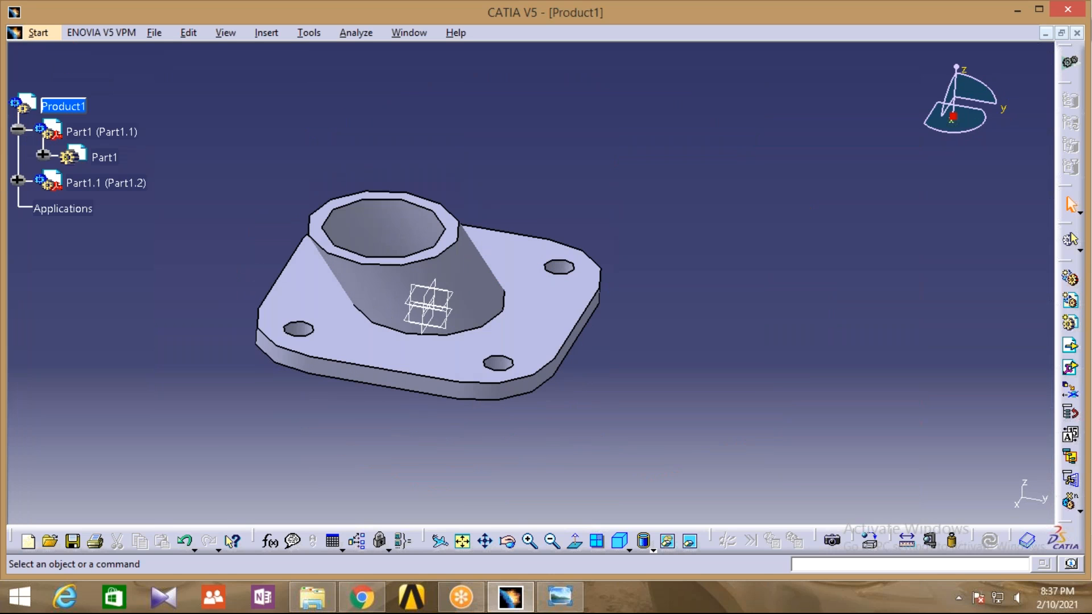
left_click(42, 155)
right_click(136, 180)
left_click(186, 229)
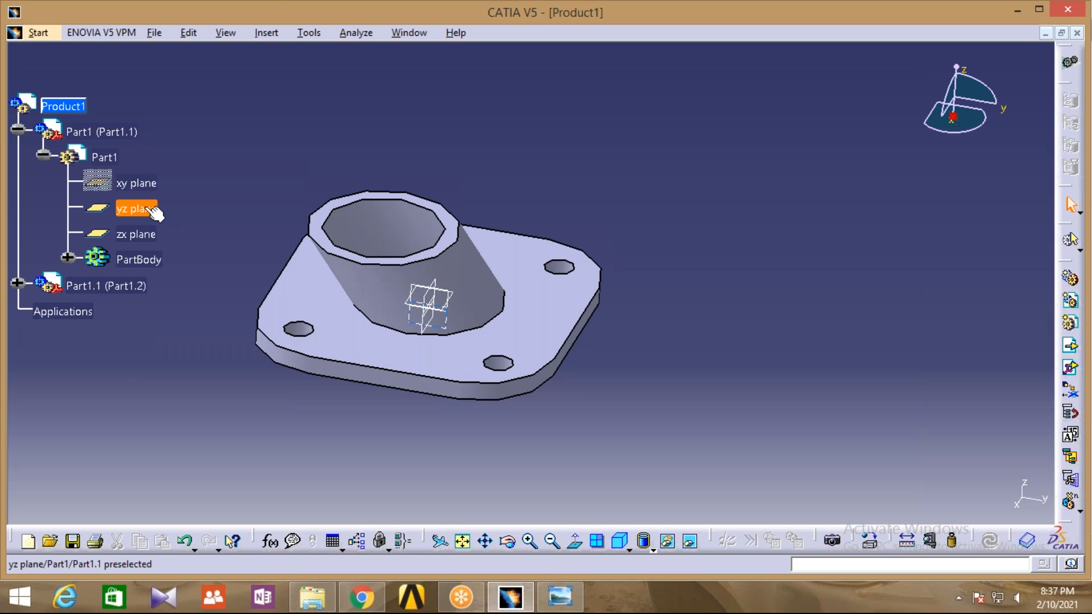
right_click(146, 208)
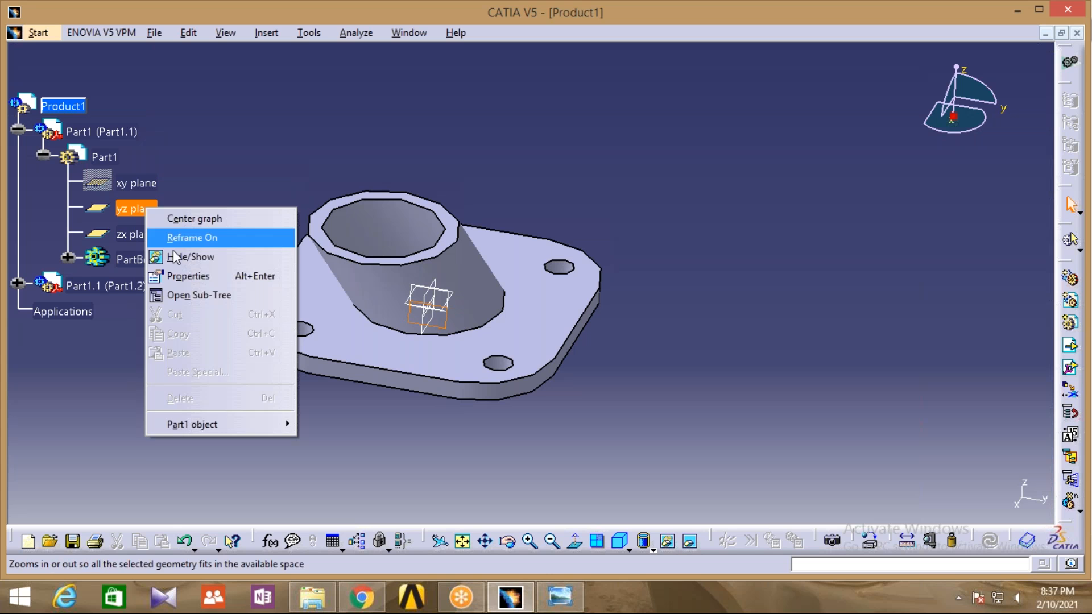
left_click(182, 256)
right_click(149, 236)
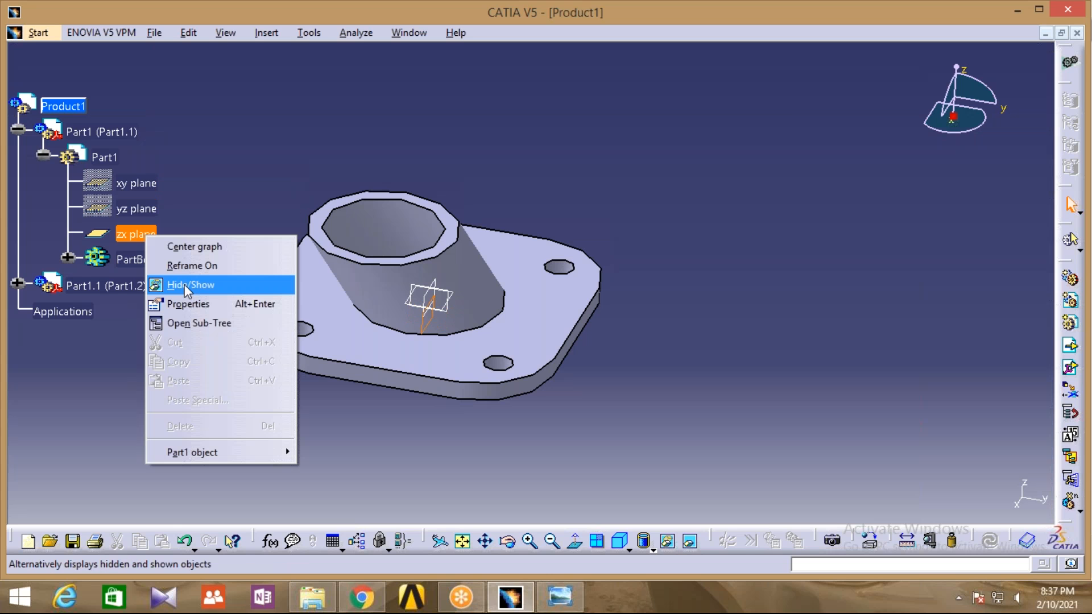
left_click(184, 285)
Hide the xy, yz and zx planes of the tube, Part1.1, and collapse both components in the specification tree.
left_click(17, 283)
left_click(43, 308)
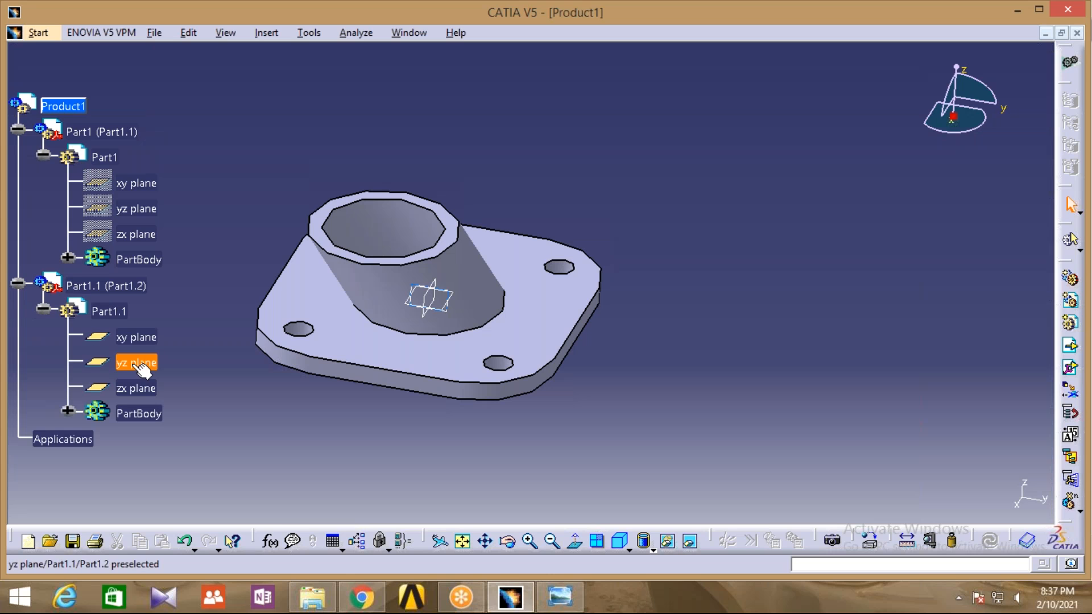
right_click(135, 337)
left_click(166, 387)
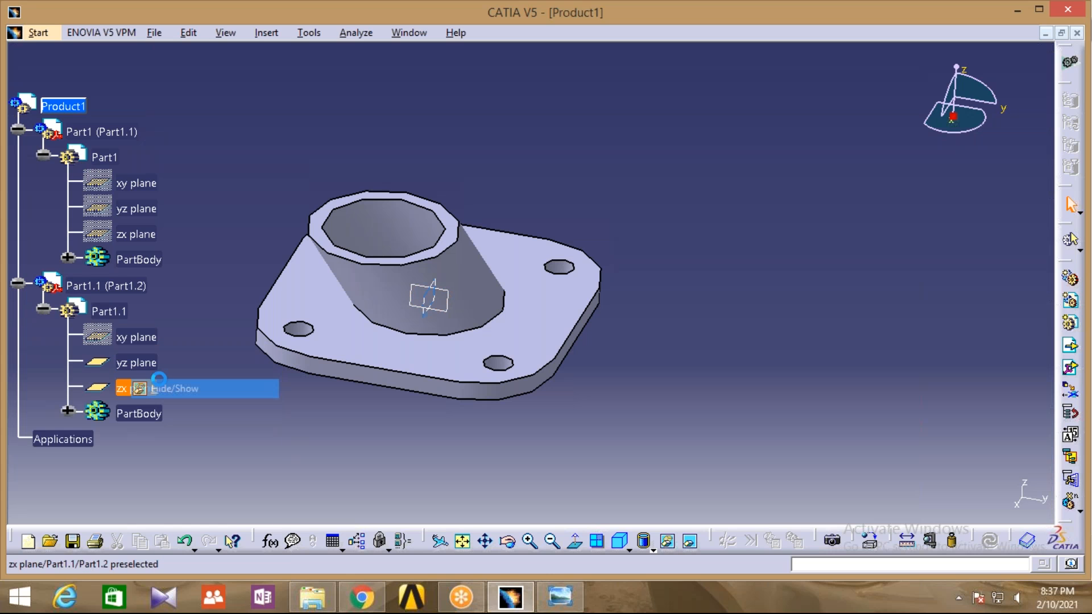
right_click(136, 390)
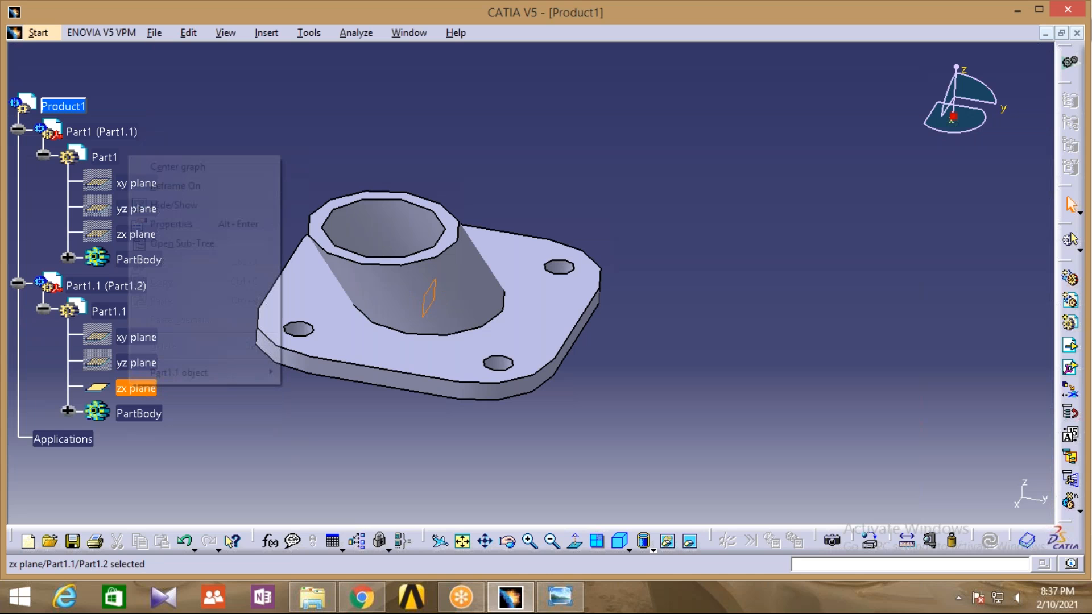
left_click(163, 207)
middle_click_drag(294, 438, 410, 428)
left_click(18, 283)
left_click(18, 128)
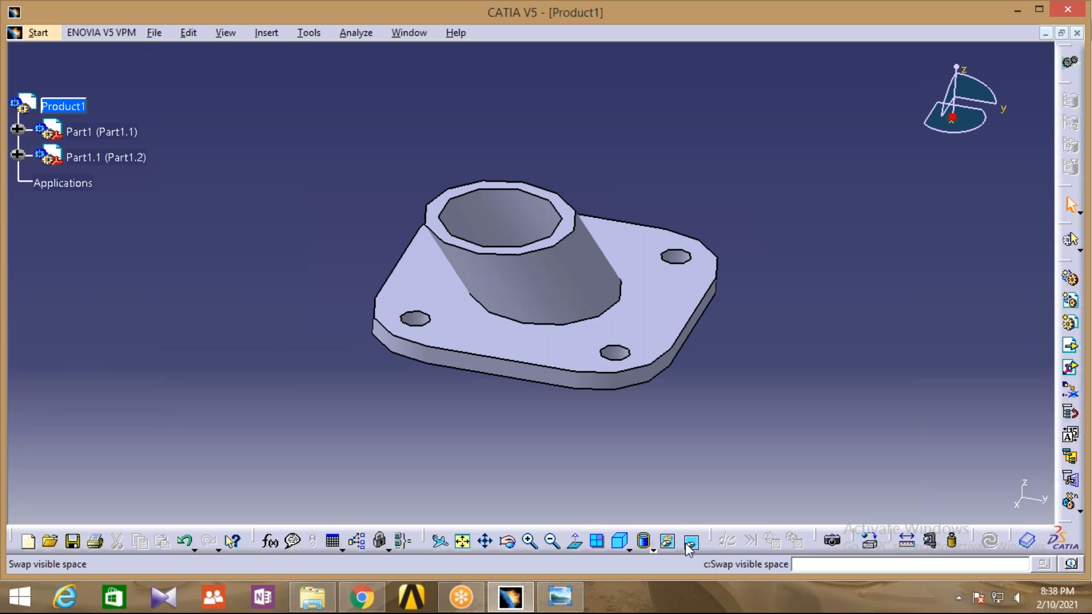
Display the assembly in Shading with Material mode and rotate it to view the tube and plate at an angle.
left_click(652, 549)
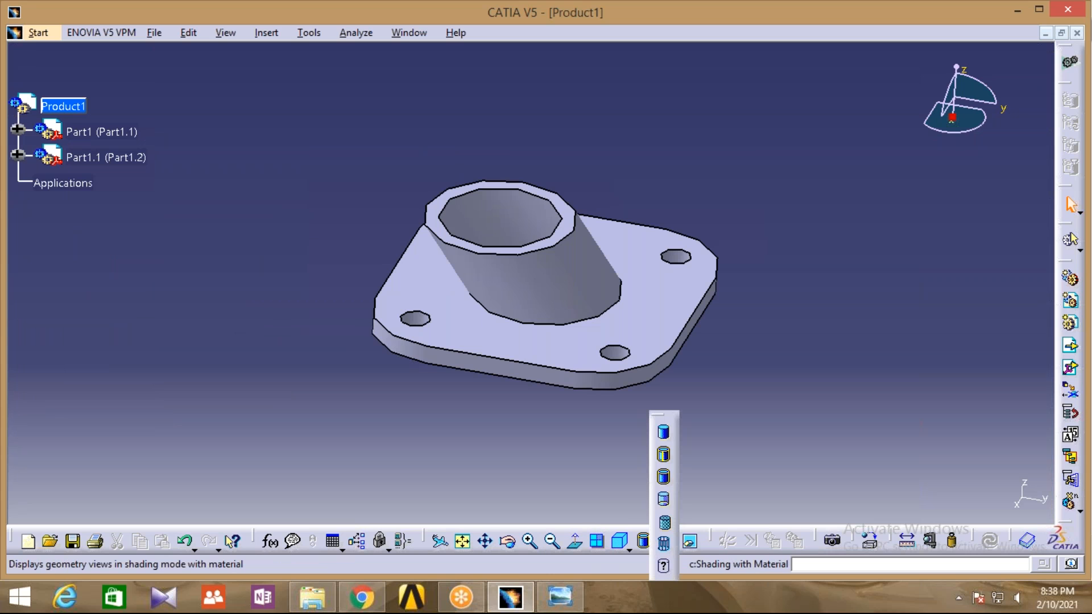
left_click(659, 520)
left_click(506, 542)
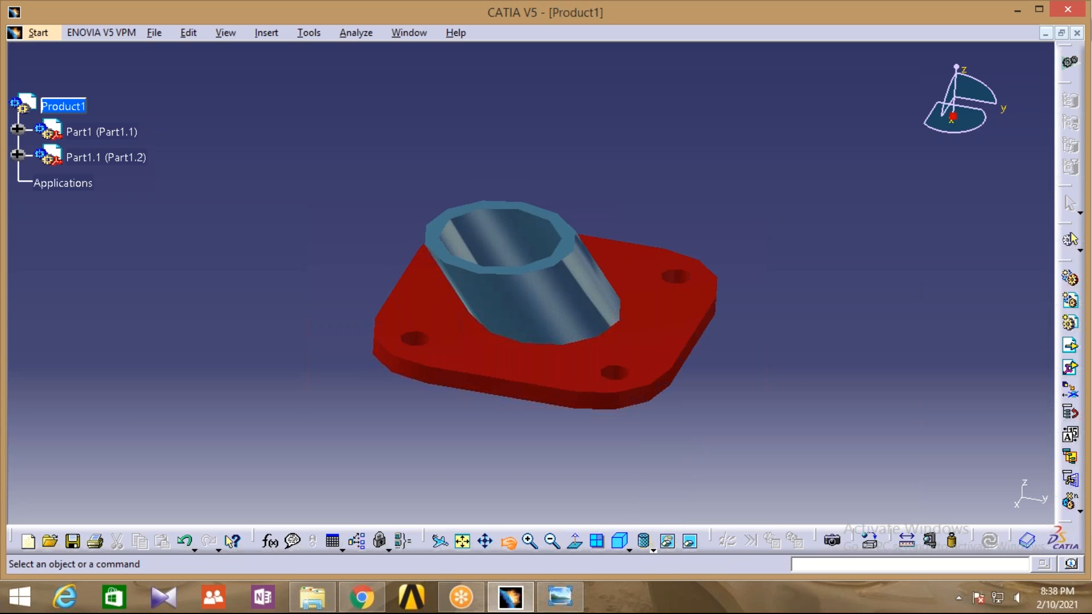
mouse_move(519, 471)
left_mouse_down()
mouse_move(528, 404)
mouse_move(512, 188)
mouse_move(539, 497)
mouse_move(615, 349)
mouse_move(589, 551)
mouse_move(660, 444)
mouse_move(290, 385)
mouse_move(478, 428)
mouse_move(448, 462)
mouse_move(312, 476)
mouse_move(439, 464)
left_mouse_up()
left_click(681, 29)
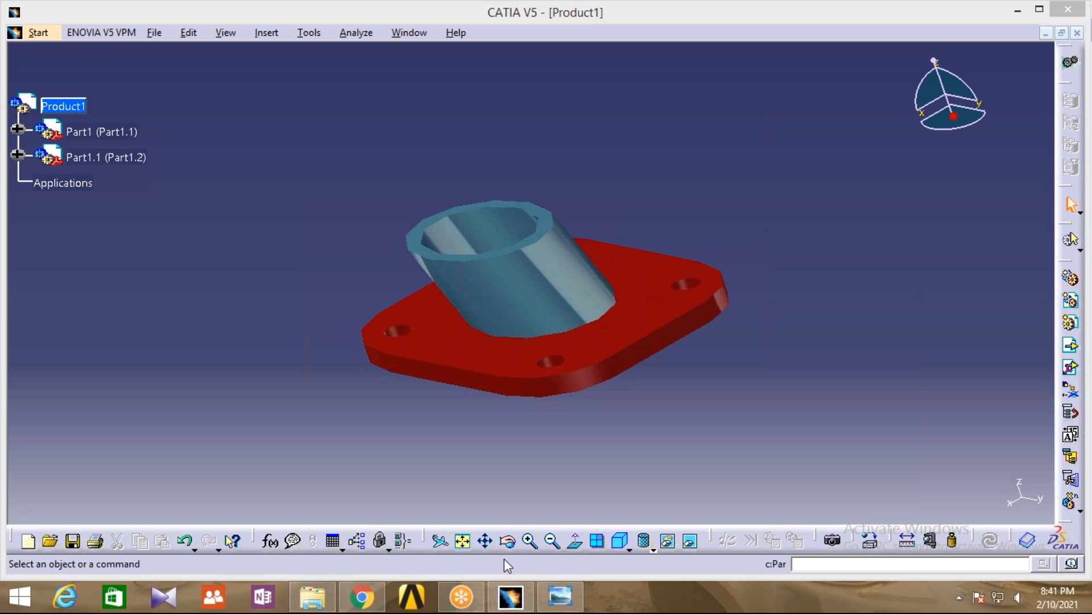
Save the assembly on the Desktop as a CATProduct named s3, including the related document saves.
left_click(155, 33)
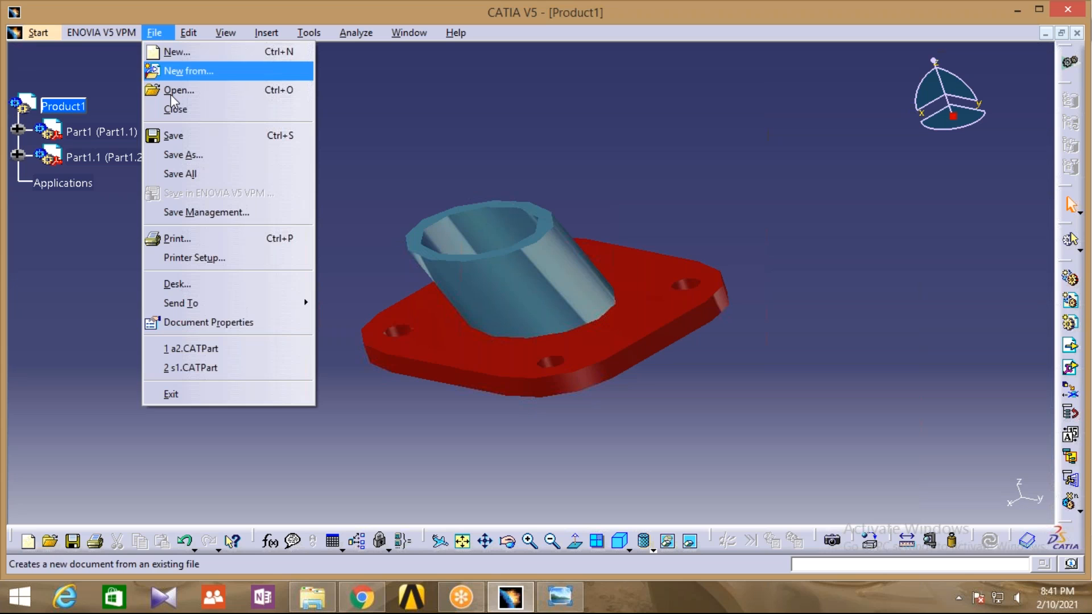
left_click(183, 157)
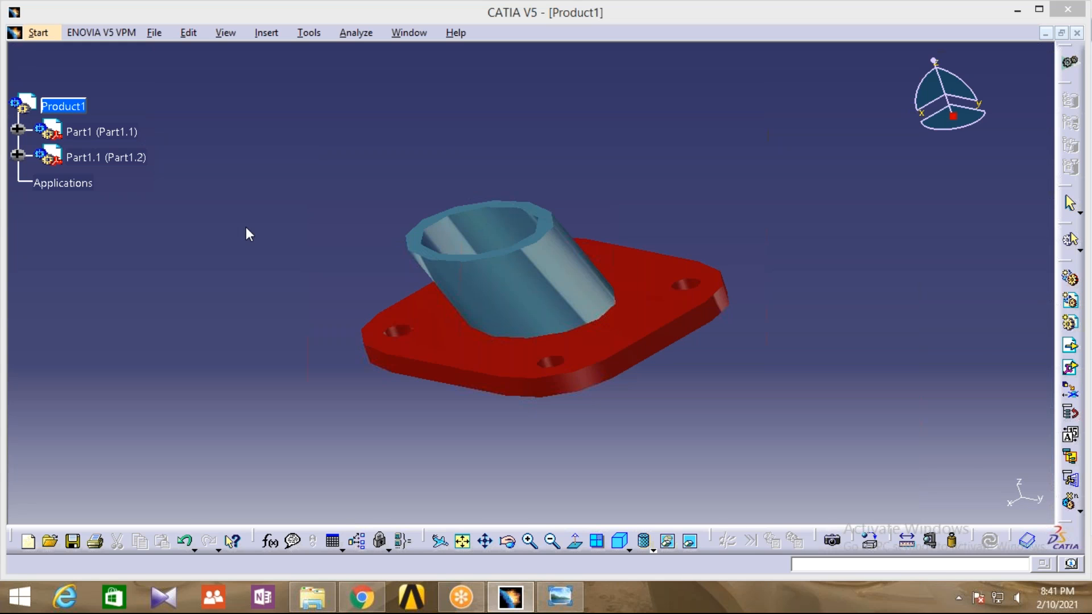
type("s3")
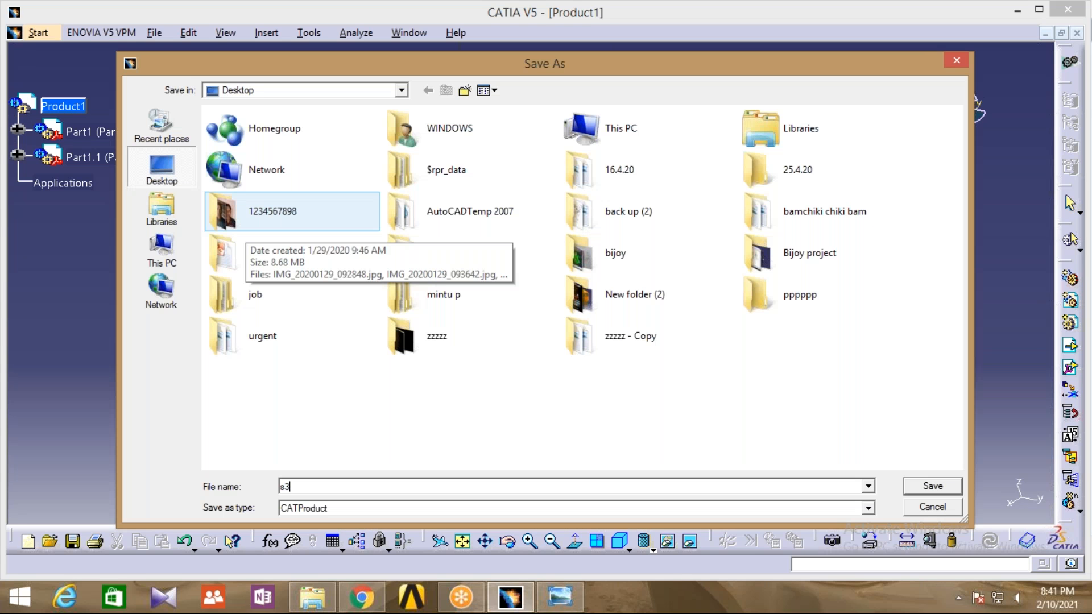
key("Return")
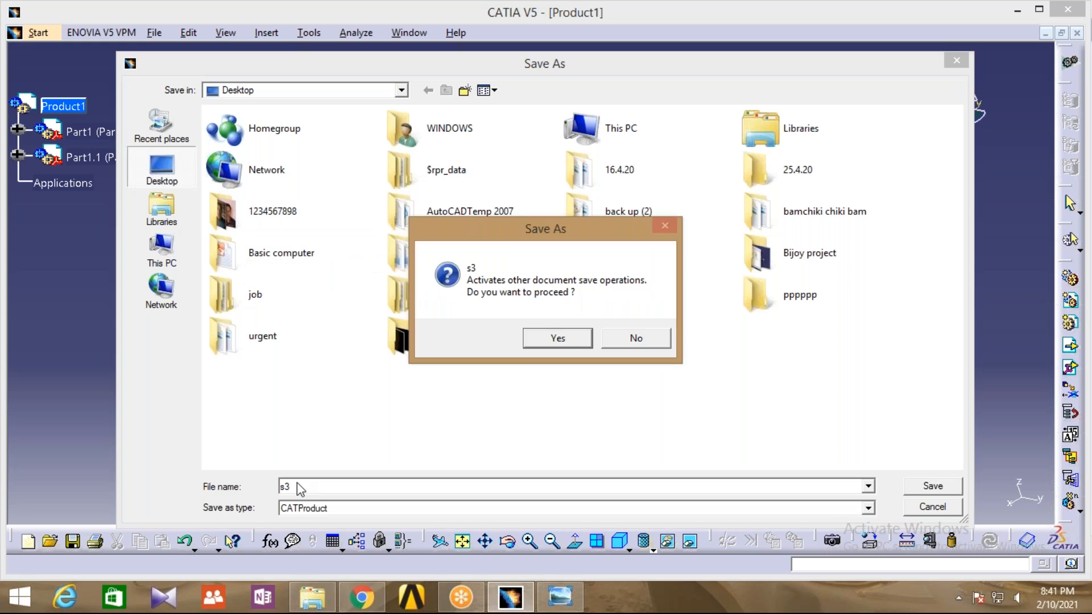
left_click(554, 340)
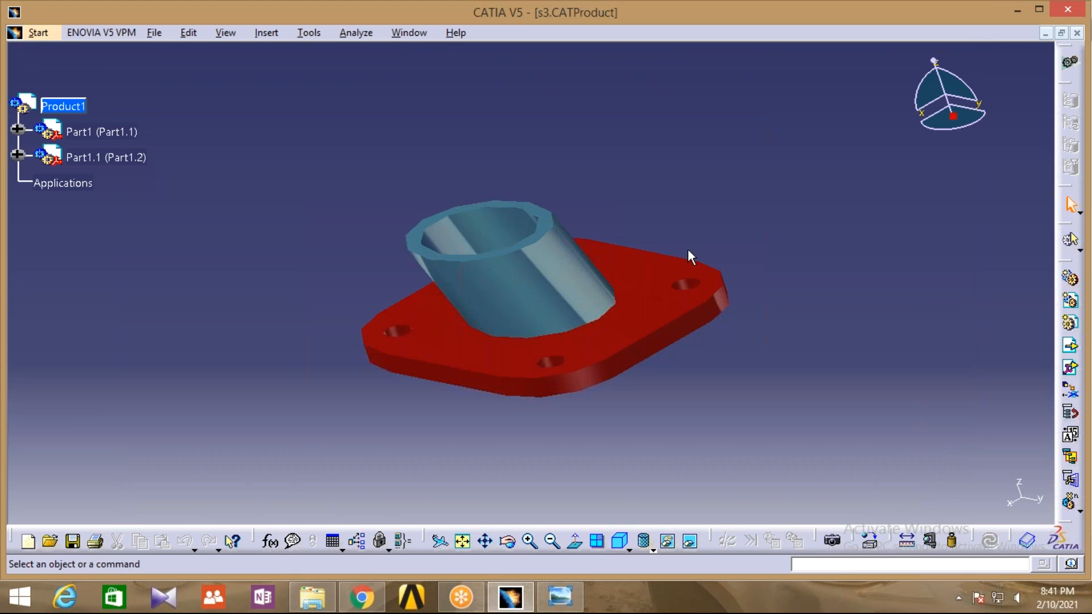
Create a new Drawing document with the ISO standard and an A0 ISO landscape sheet.
middle_click_drag(662, 248, 647, 260)
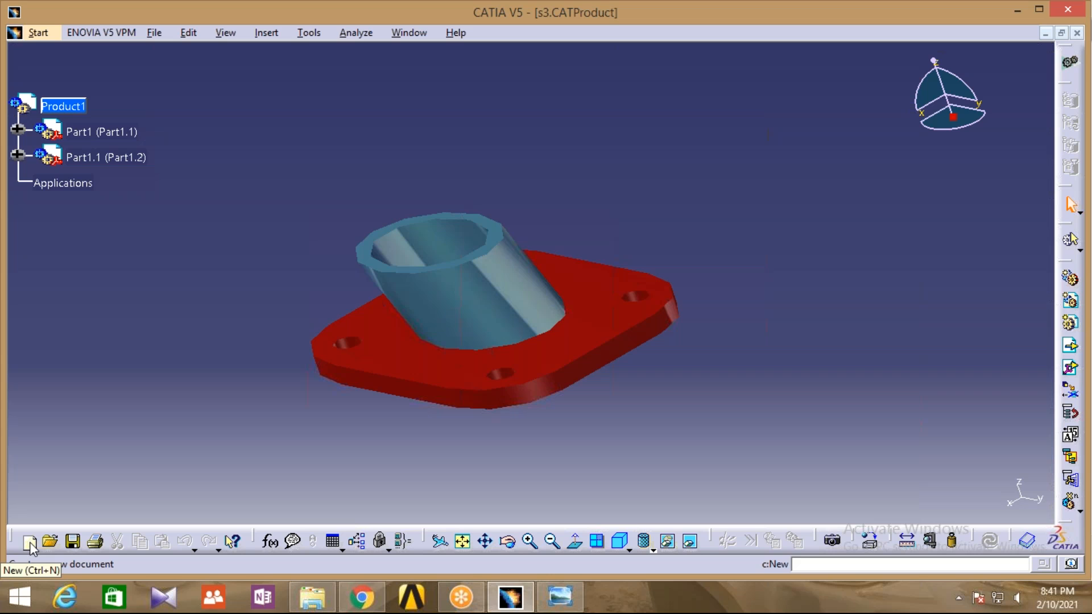
left_click(30, 545)
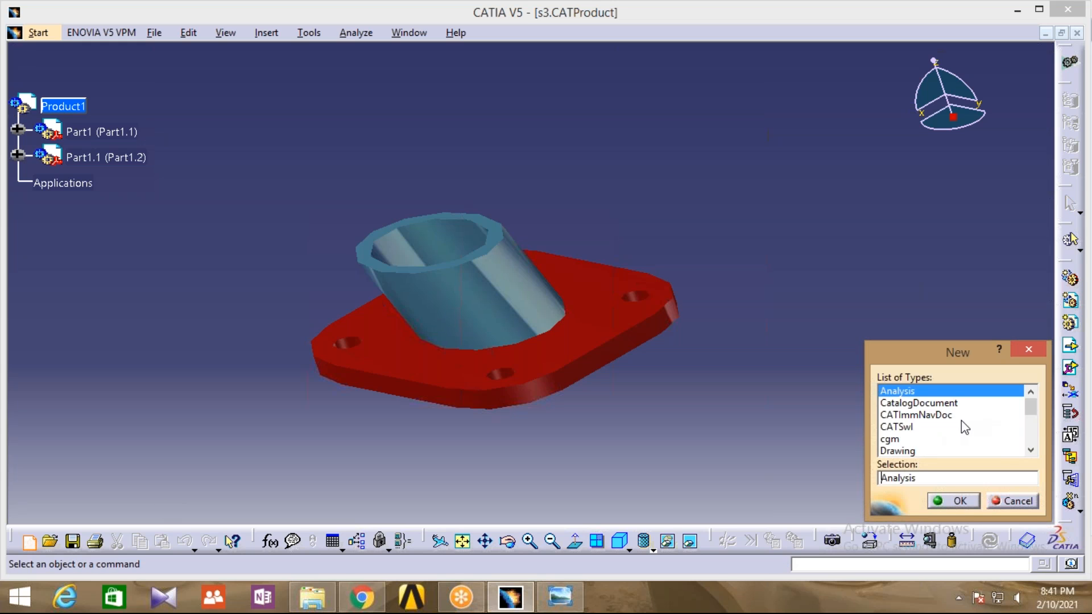
left_click(910, 451)
scroll(910, 452, "down", 5)
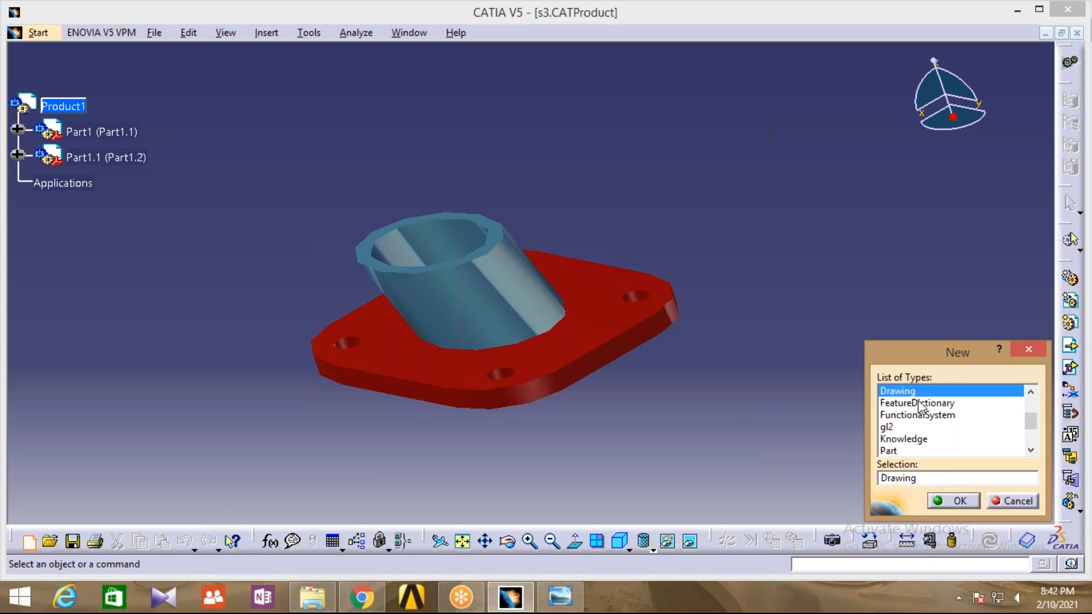
left_click(959, 503)
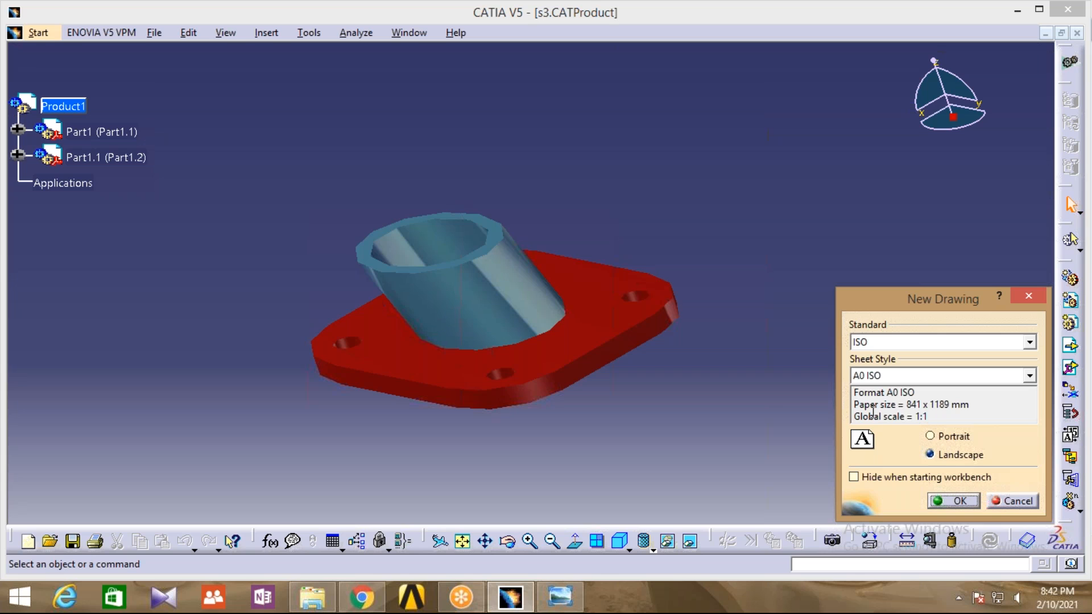
left_click(1030, 375)
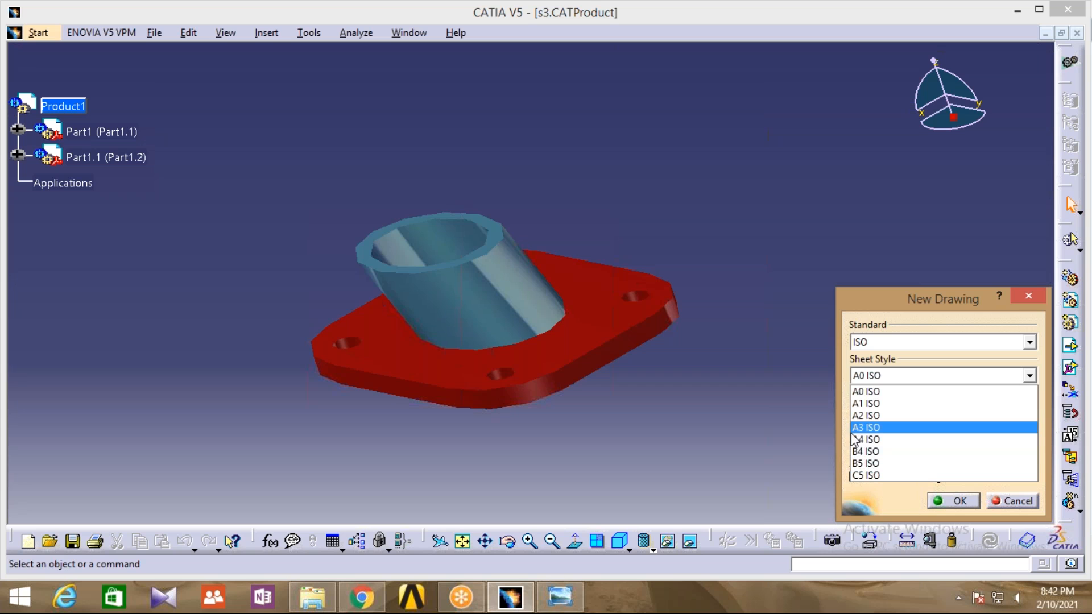
left_click(896, 377)
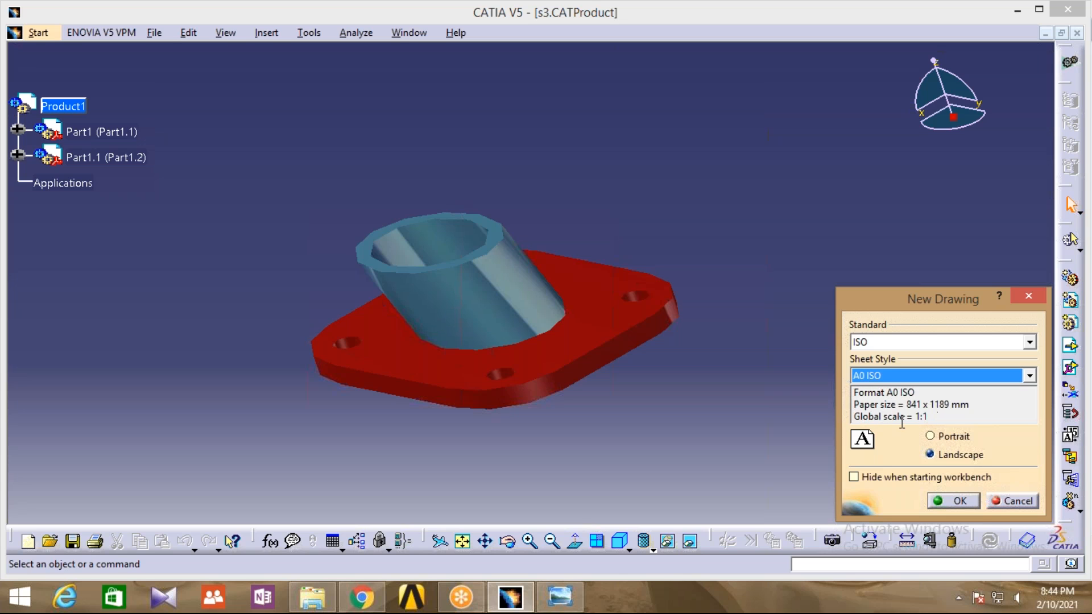
left_click(953, 502)
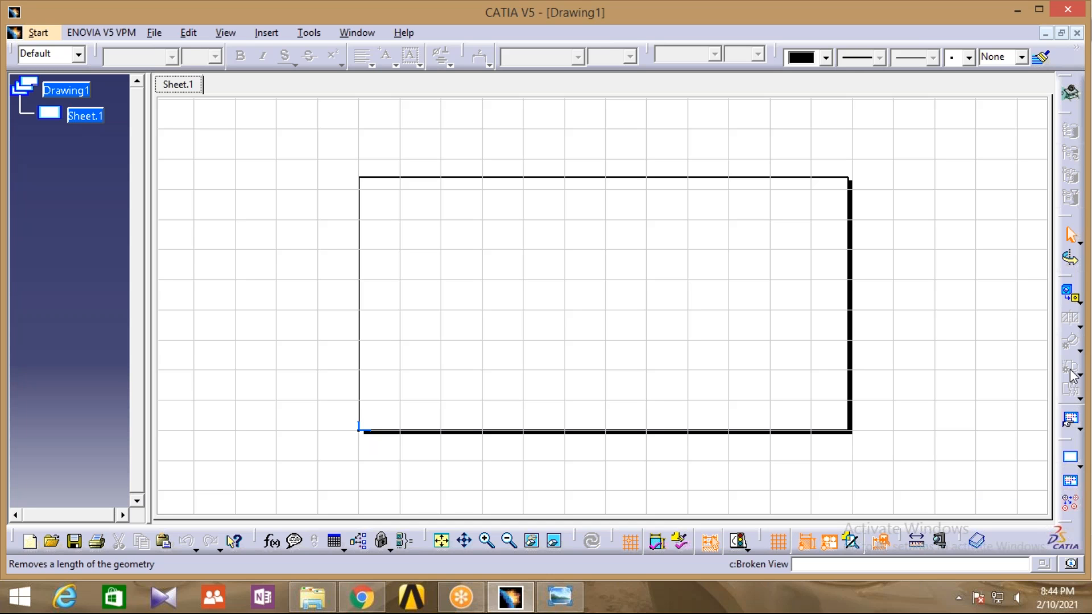
Compare the View Wizard's predefined layouts and apply the one with front, top, bottom, left, right, rear and isometric views.
left_click(1069, 426)
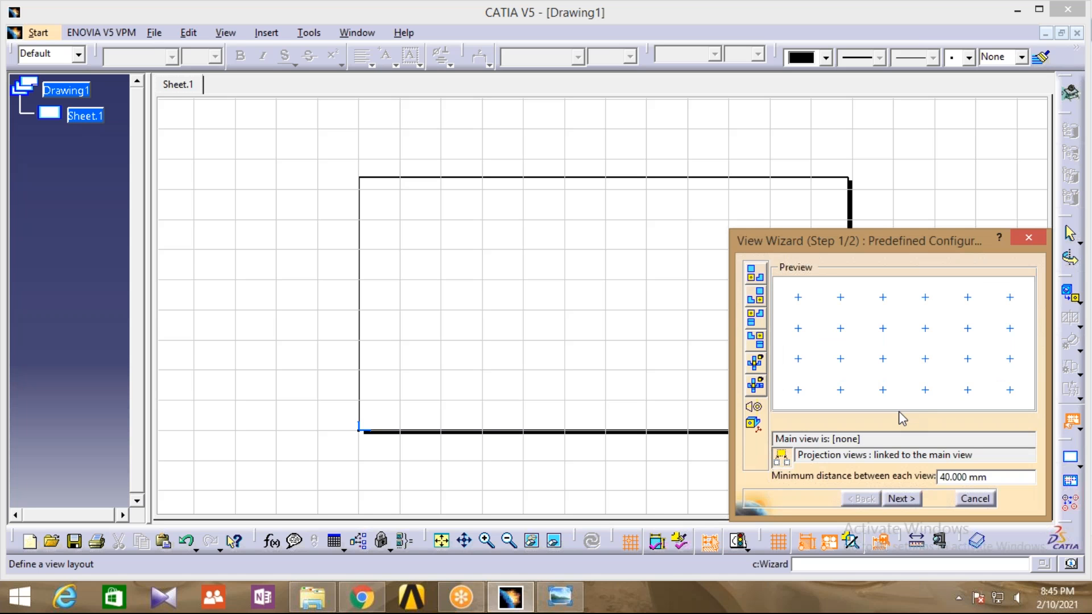
left_click(755, 273)
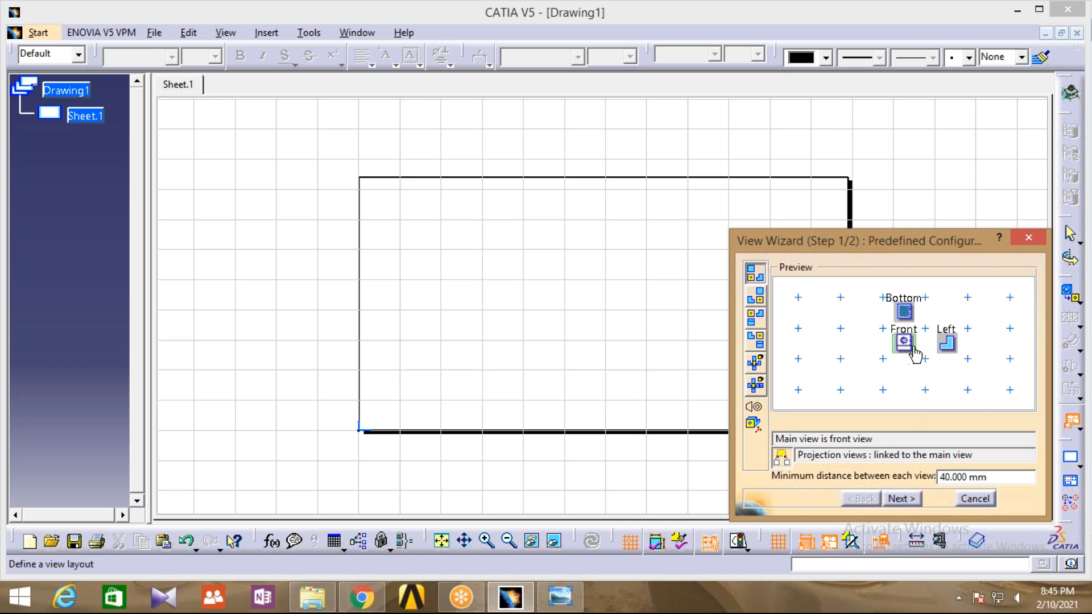
left_click(756, 297)
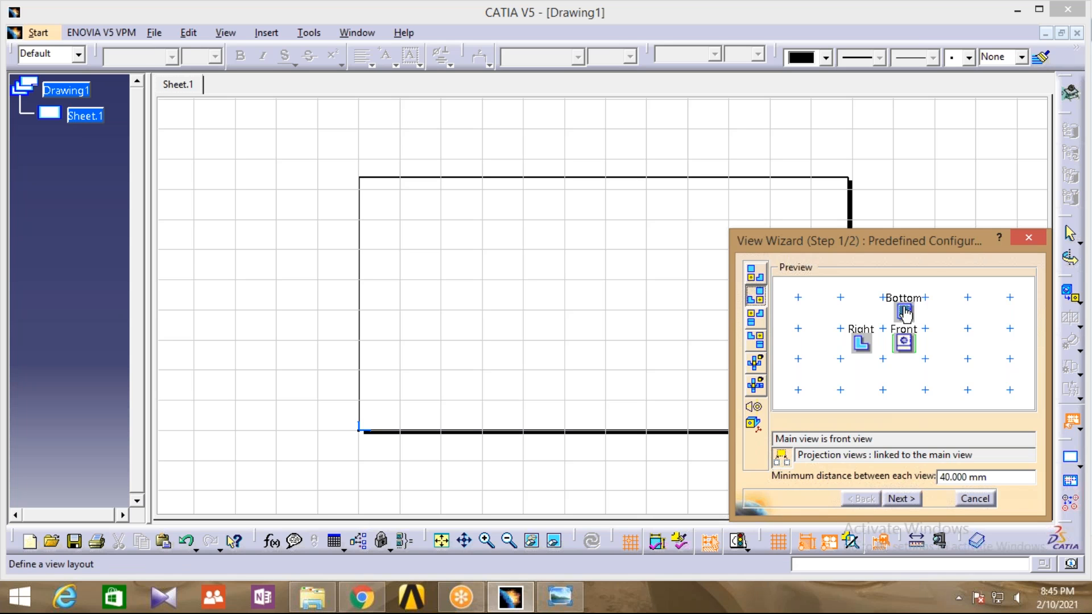
left_click(755, 317)
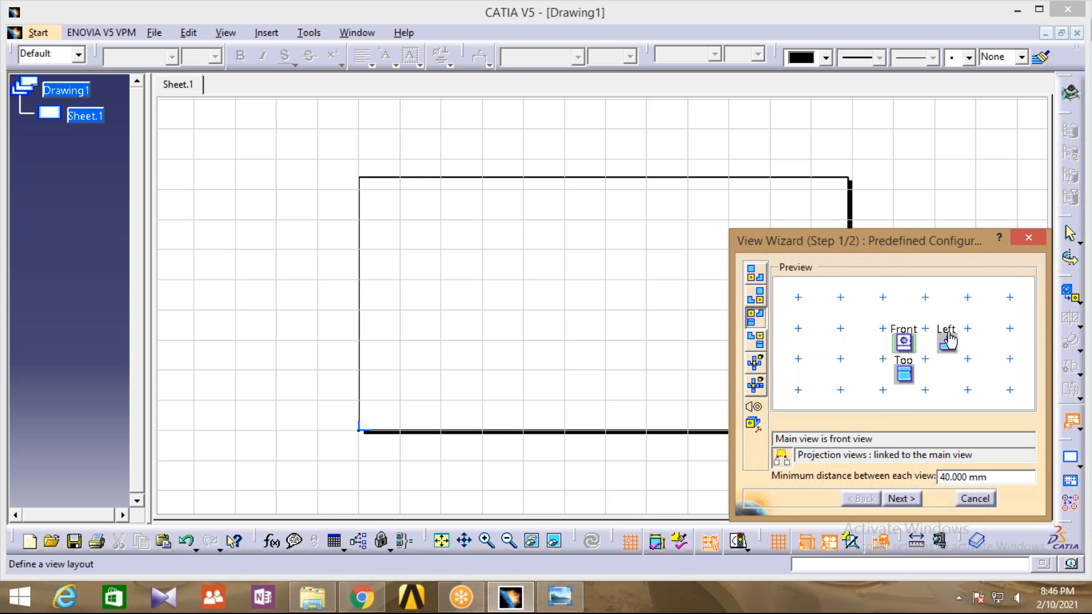
left_click(756, 340)
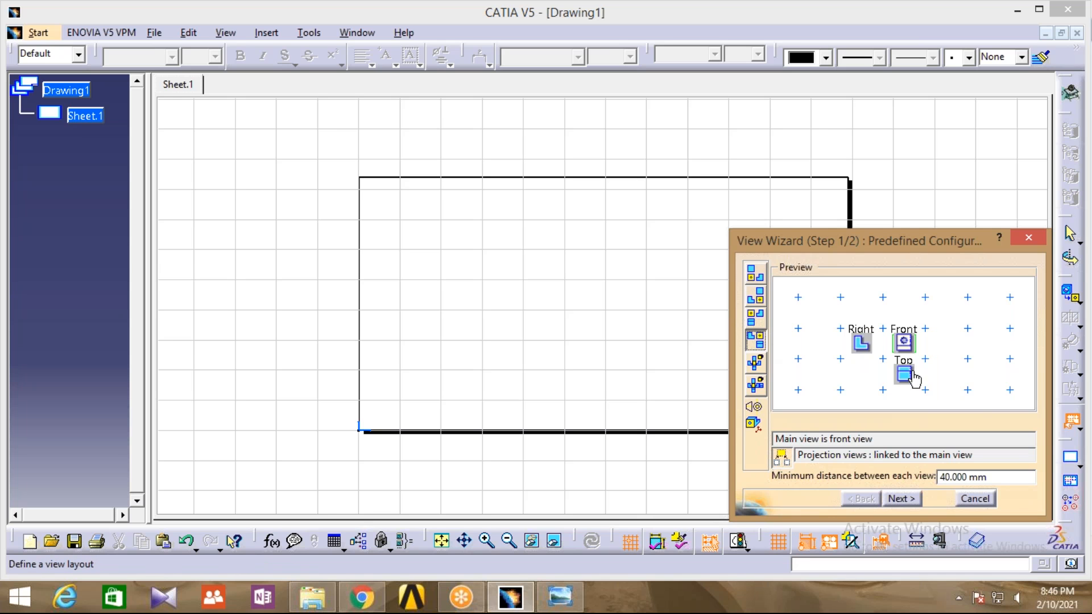
left_click(756, 362)
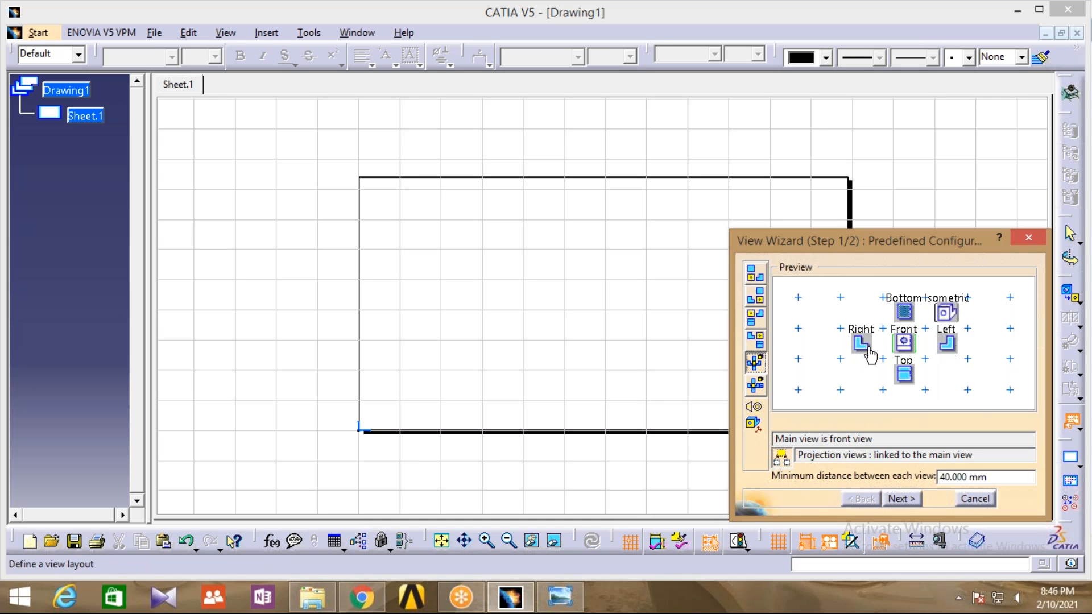
left_click(756, 387)
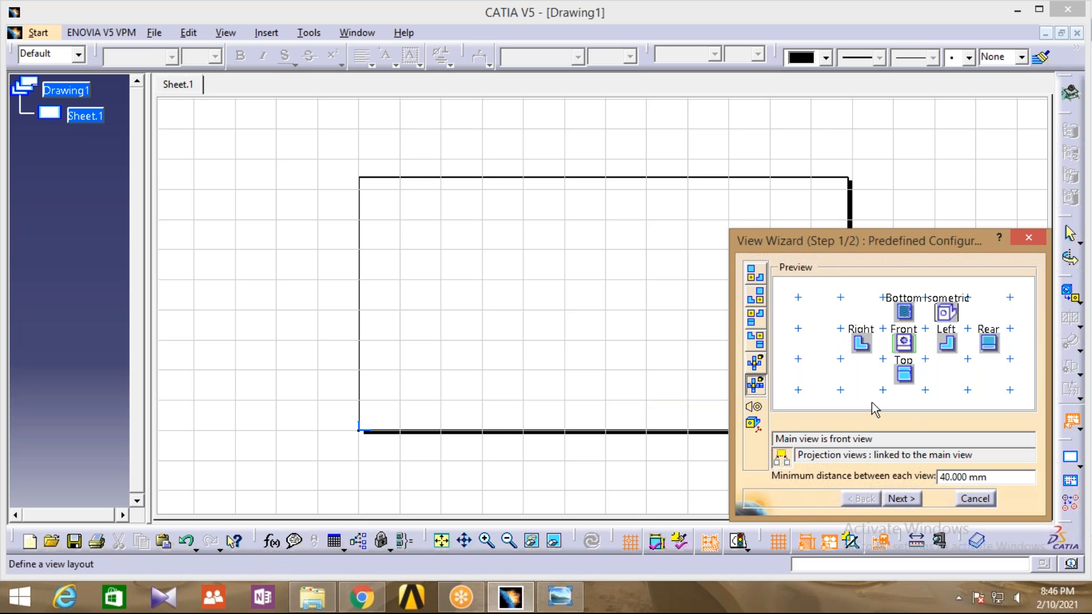
left_click(900, 499)
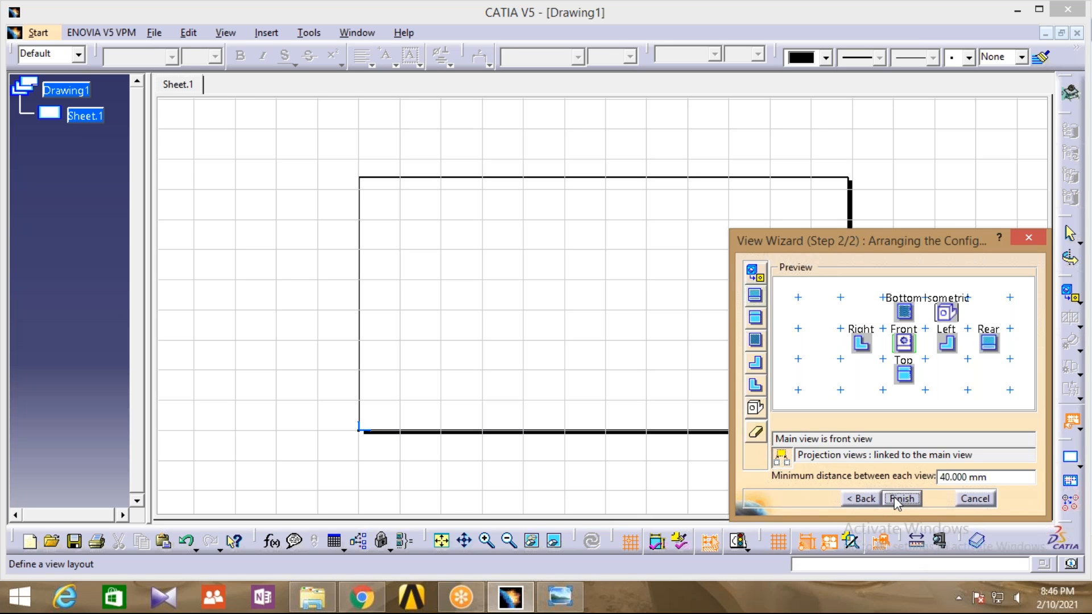
left_click(896, 499)
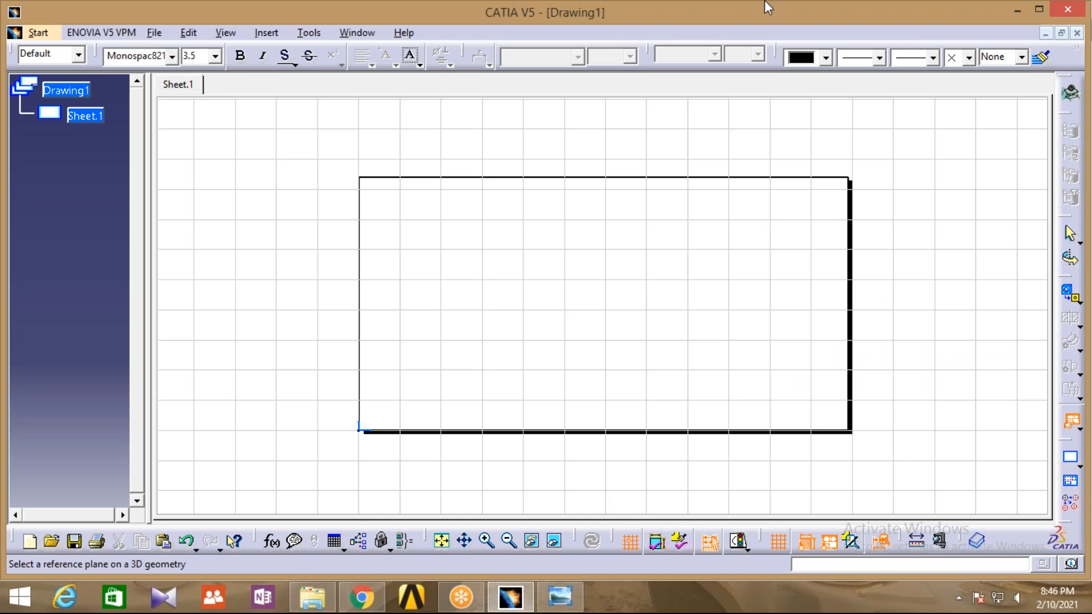
Generate the configured view layout from the s3 assembly, using the plate's top face as the front view's reference plane.
left_click(1048, 40)
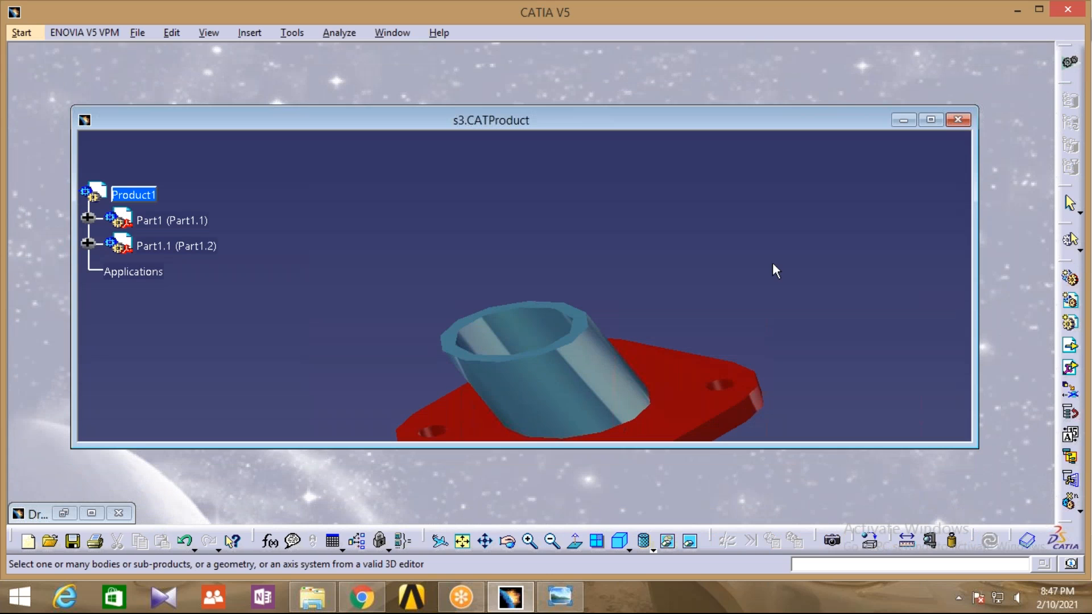
left_click(930, 119)
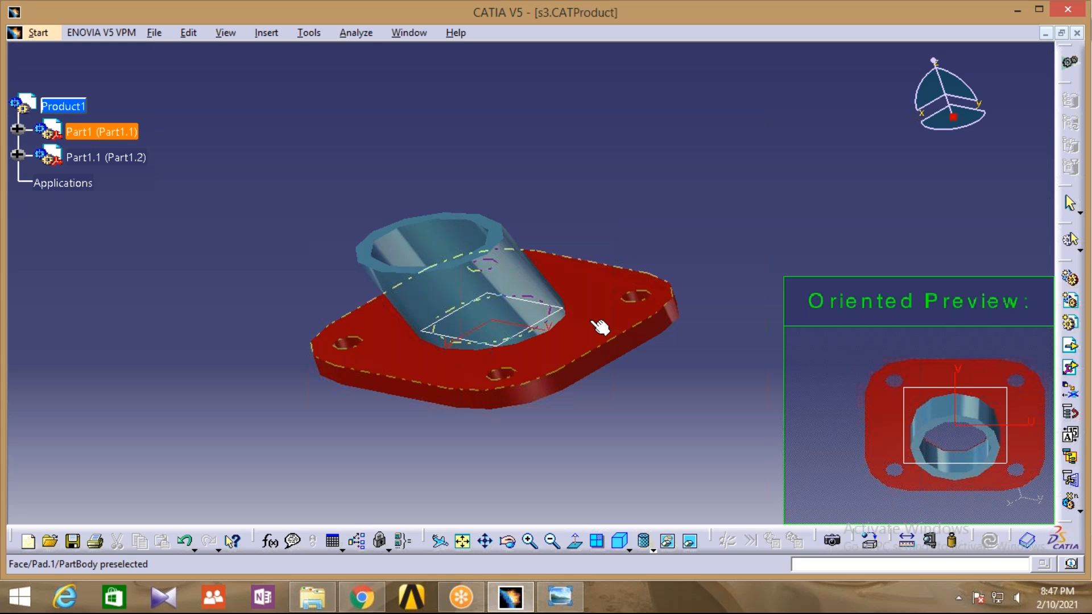
left_click(600, 327)
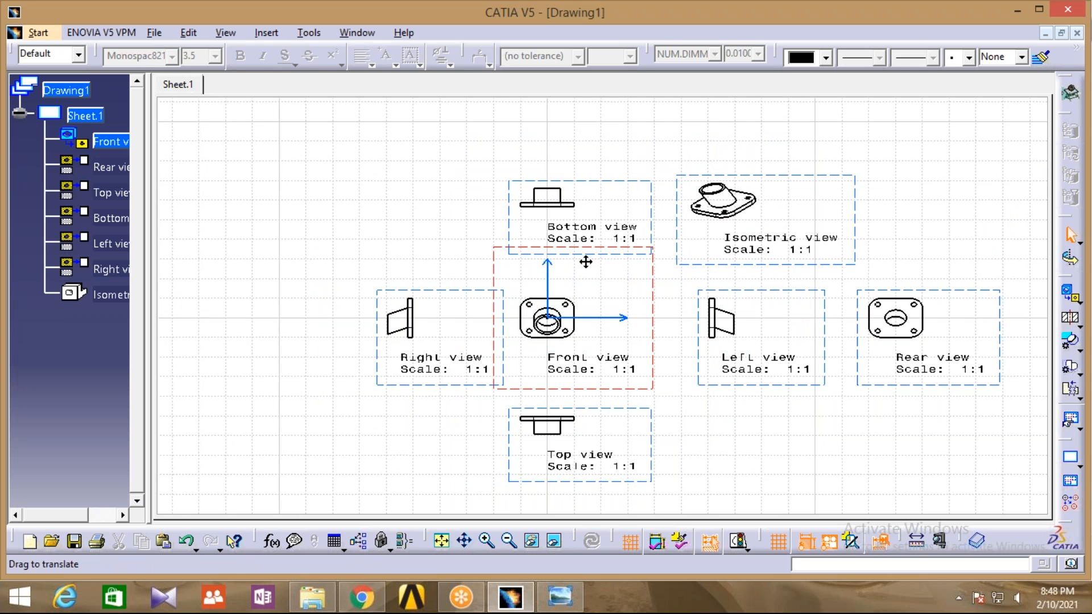
Examine the generated projection and isometric views on the sheet, both up close and as a whole layout.
middle_click_drag(586, 262, 584, 262)
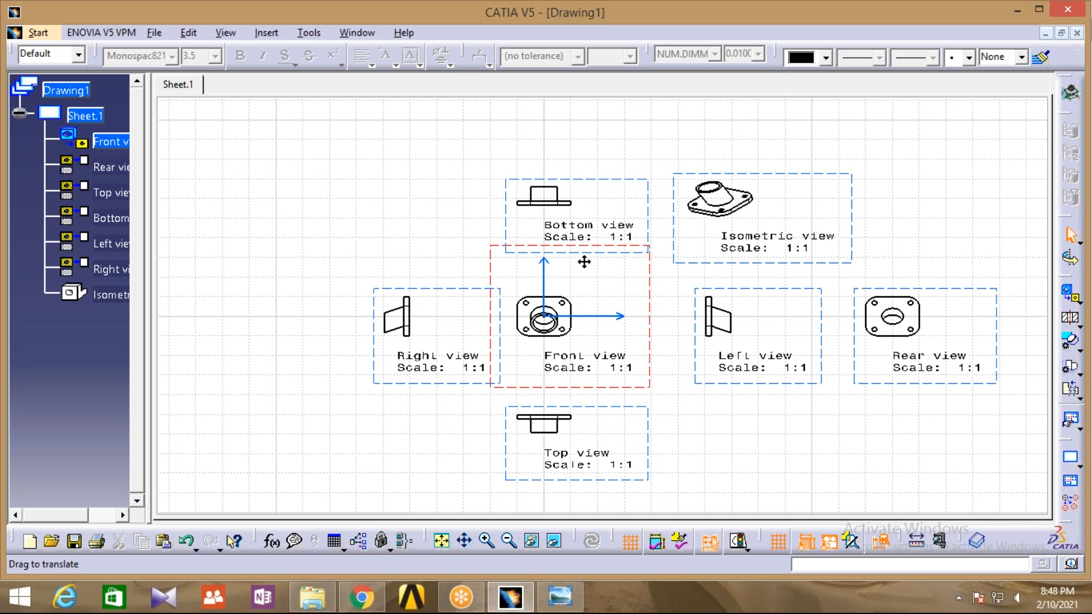
middle_click_drag(584, 261, 507, 245)
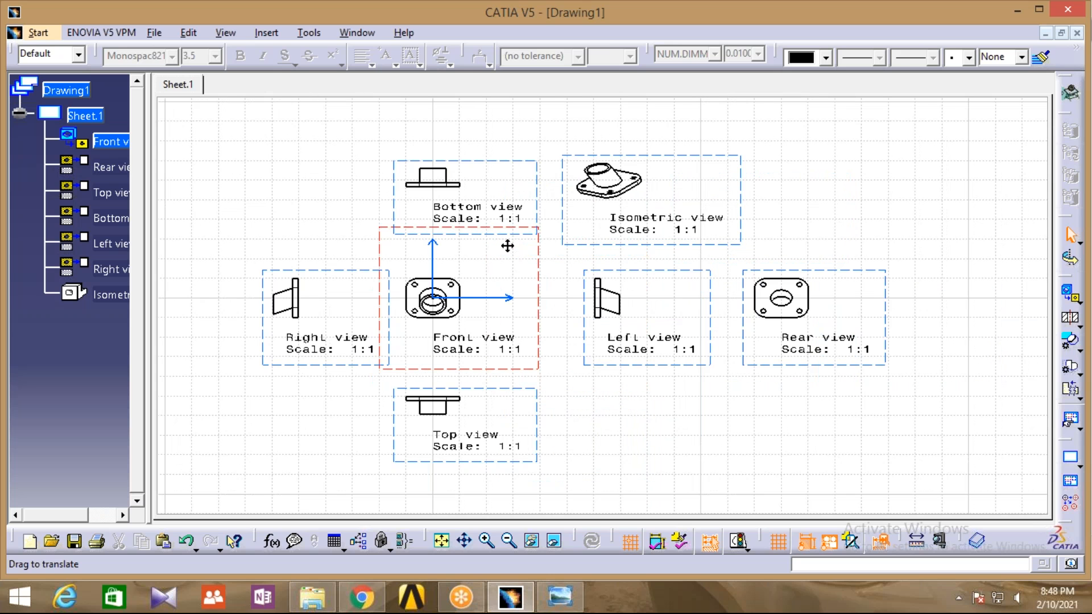
middle_click_drag(508, 245, 543, 250)
middle_click_drag(483, 407, 482, 370)
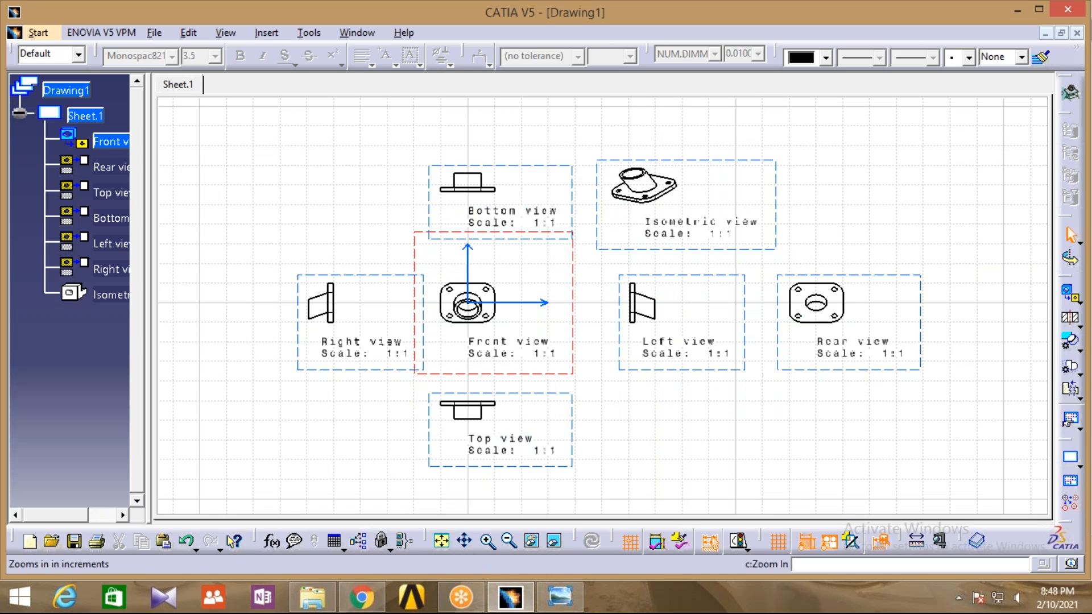
left_click(487, 541)
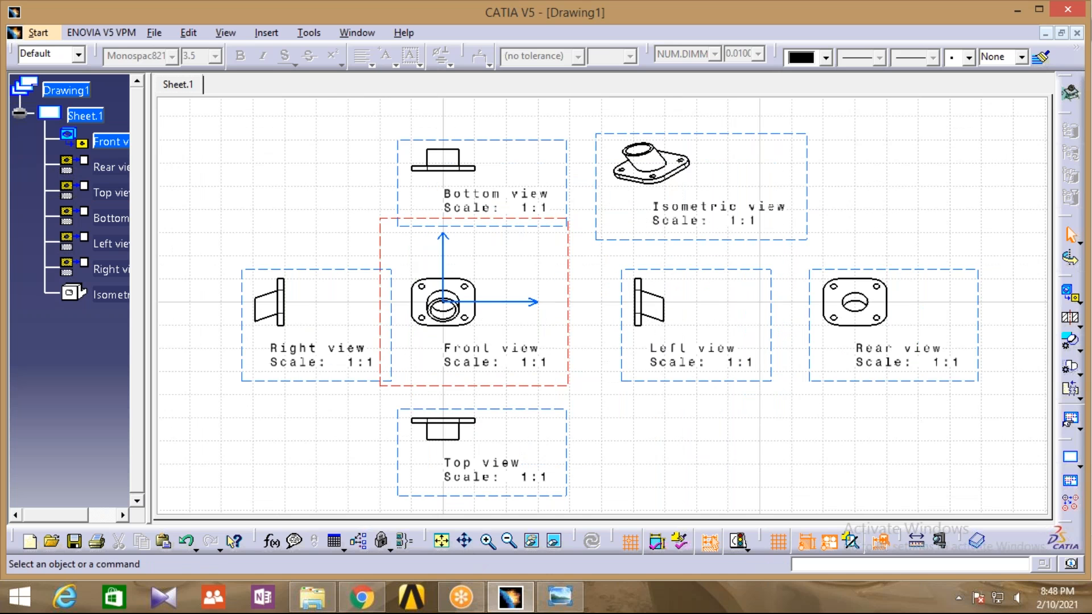
left_click(487, 541)
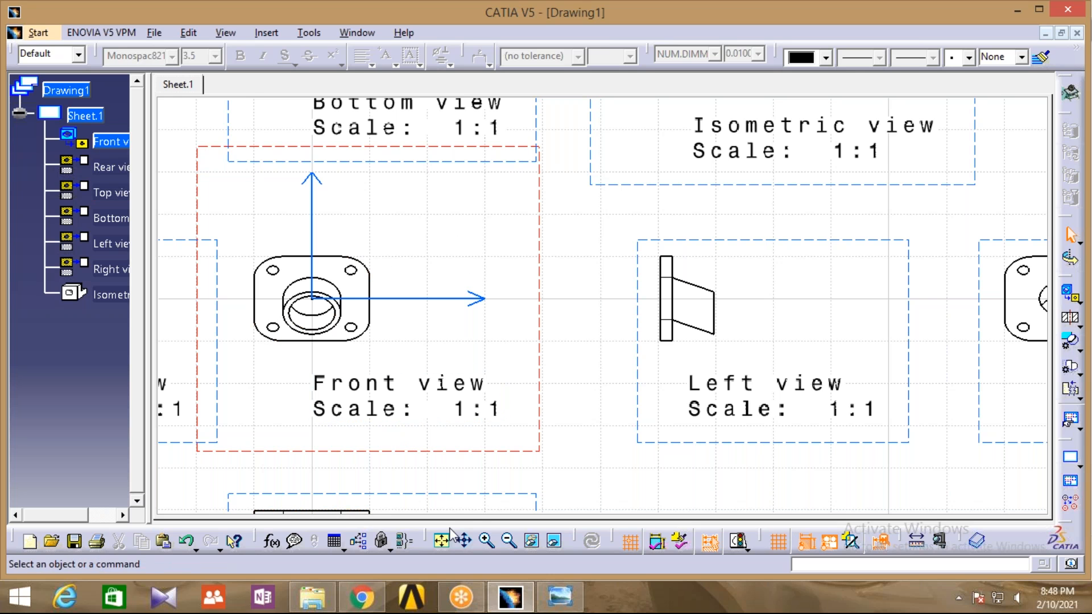
left_click(510, 543)
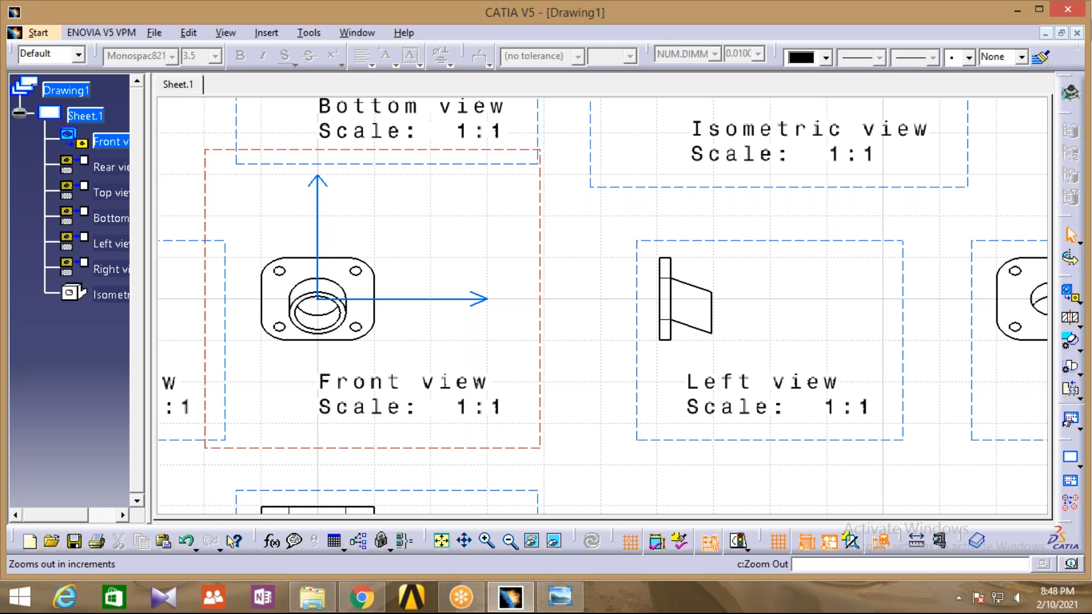
left_click(509, 541)
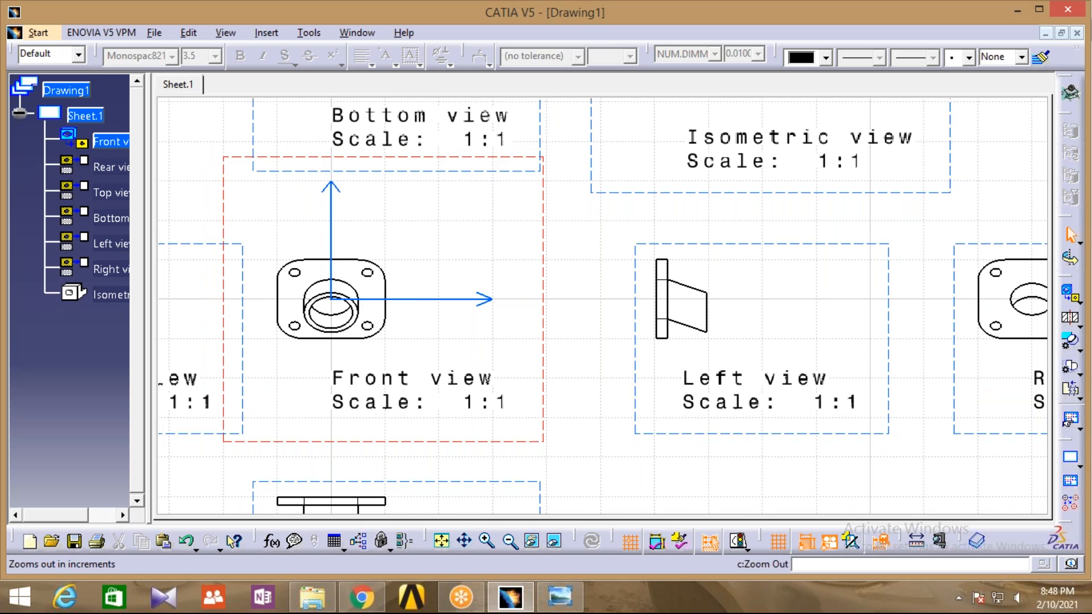
left_click(510, 541)
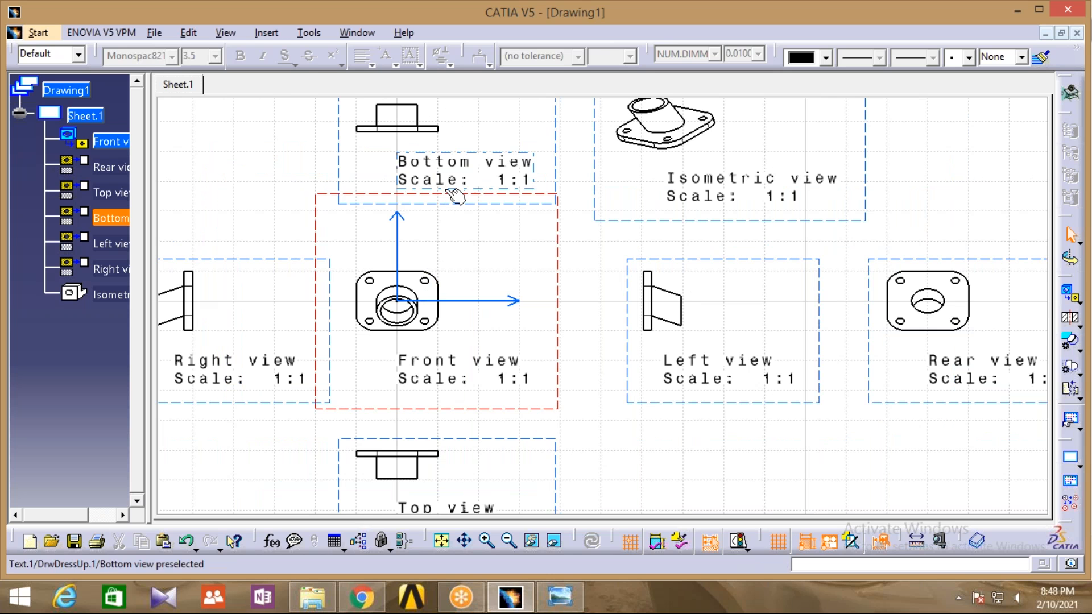
left_click(509, 542)
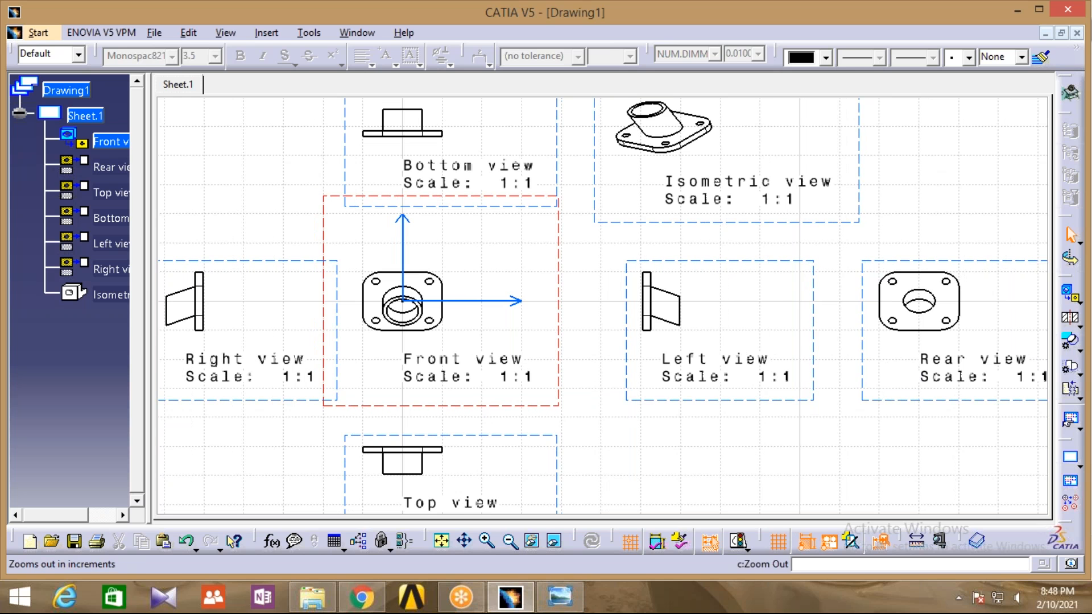
left_click(514, 541)
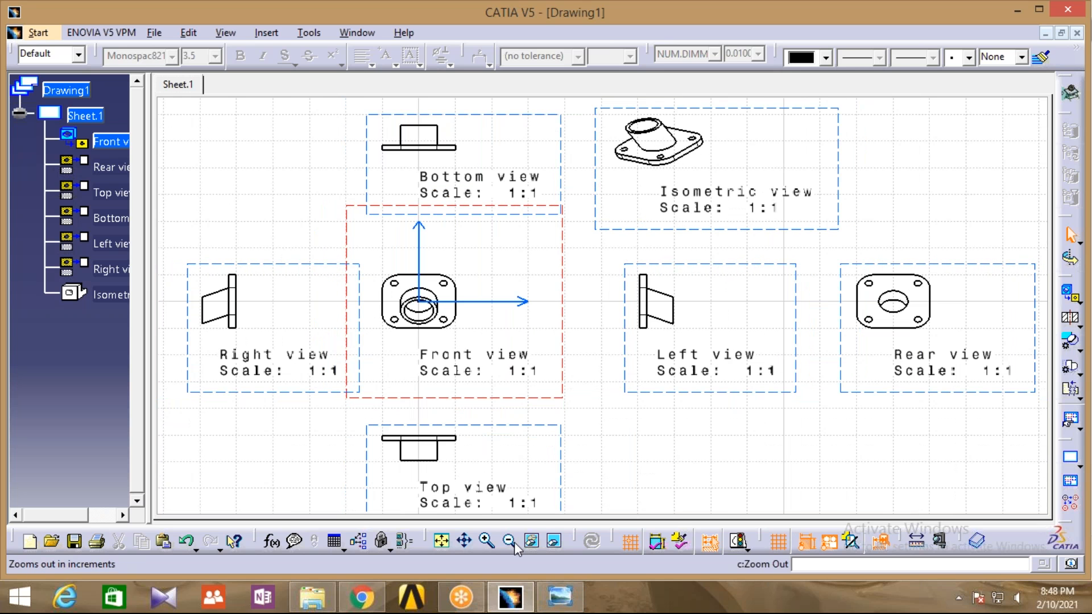
left_click(514, 541)
Move the right view farther left, the top view down, the bottom view up, and the isometric view up and right.
left_click_drag(281, 273, 223, 275)
left_click_drag(443, 405, 443, 436)
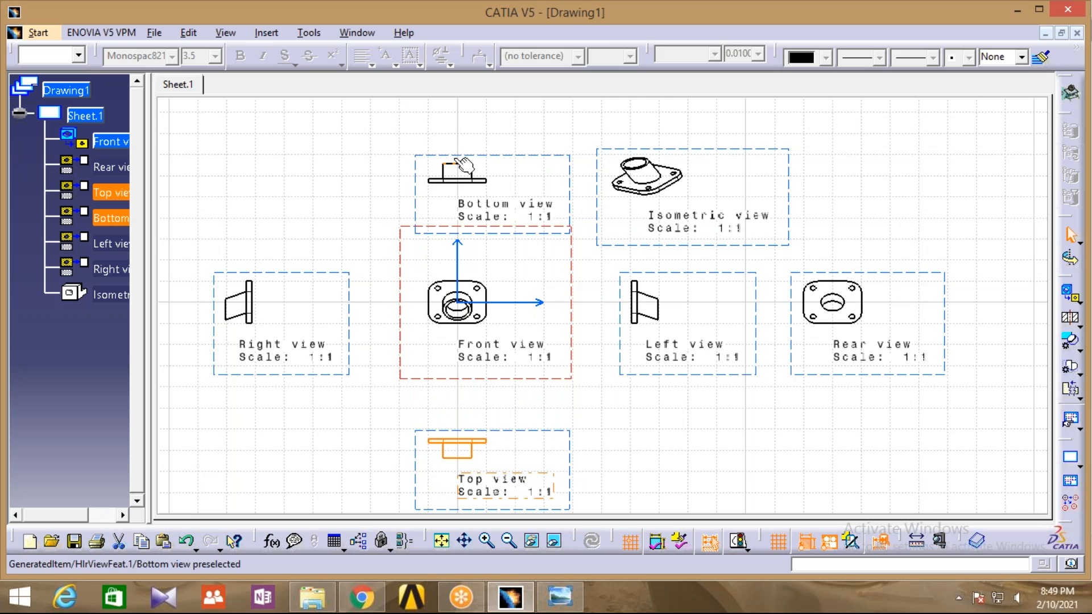
left_click_drag(462, 162, 462, 115)
mouse_move(793, 168)
left_mouse_down()
mouse_move(787, 155)
mouse_move(798, 152)
left_mouse_up()
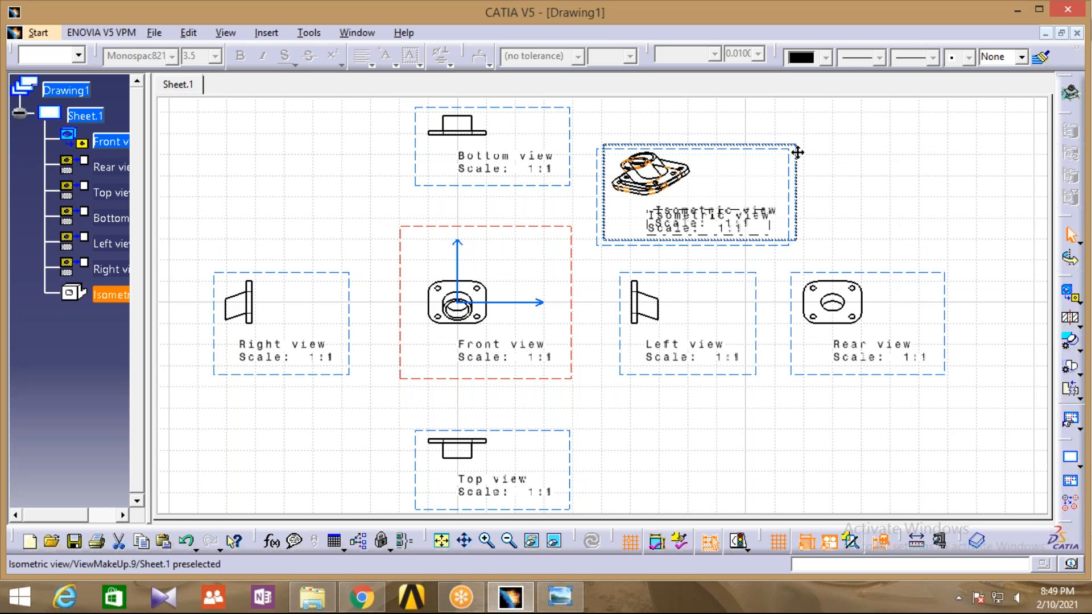
left_click_drag(797, 153, 829, 137)
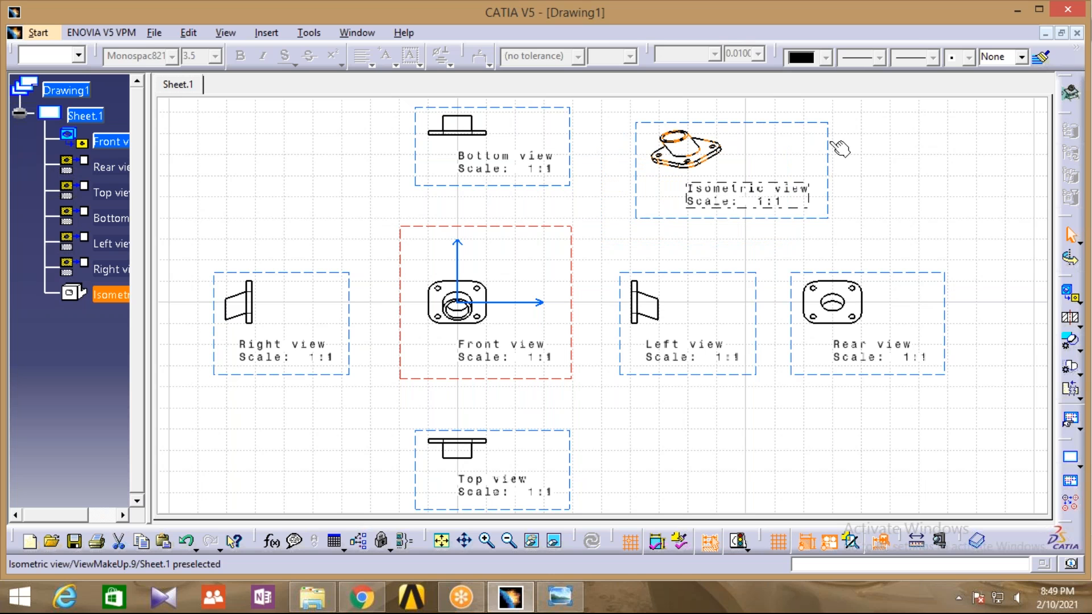
left_click(682, 259)
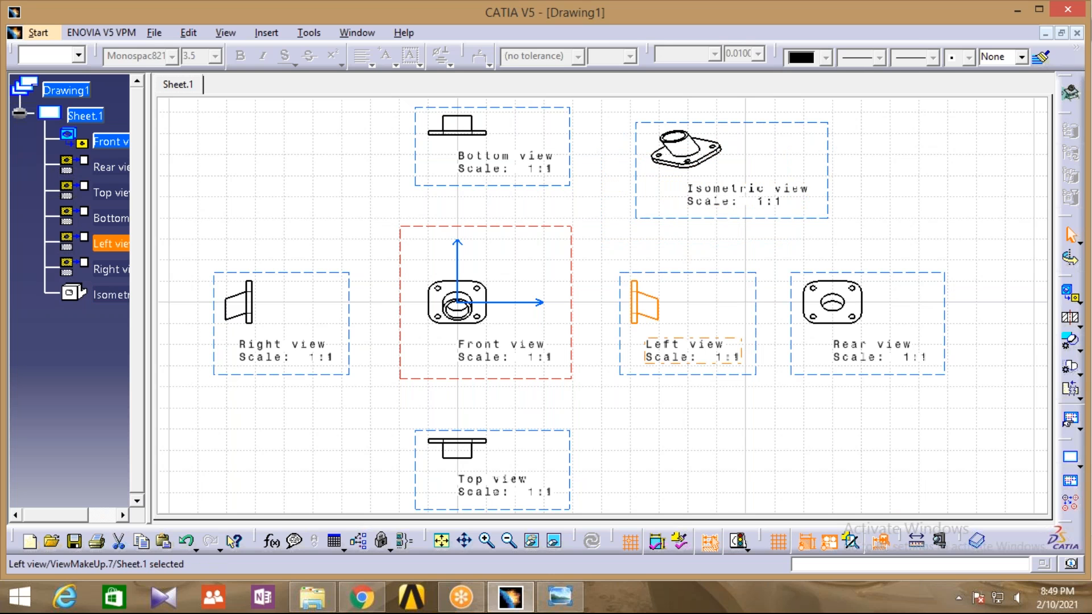
Spread the rear, left and isometric views farther right, raise the bottom view slightly, and shift the front view with its linked views right.
left_click_drag(791, 279, 894, 279)
left_click_drag(707, 274, 798, 274)
left_click_drag(641, 200, 696, 203)
left_click_drag(438, 169, 438, 162)
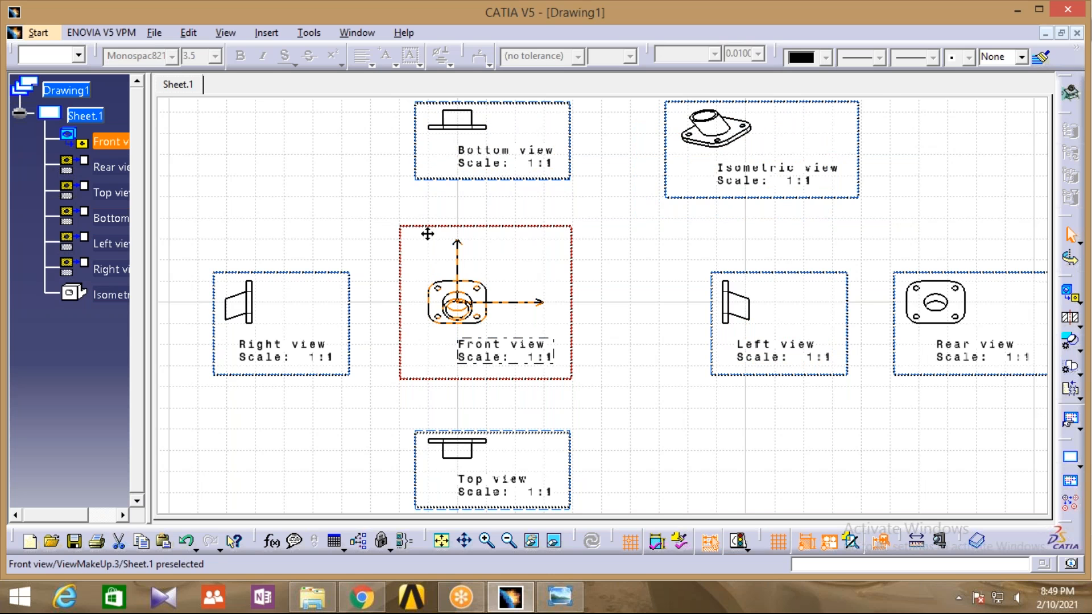
left_click_drag(428, 233, 465, 233)
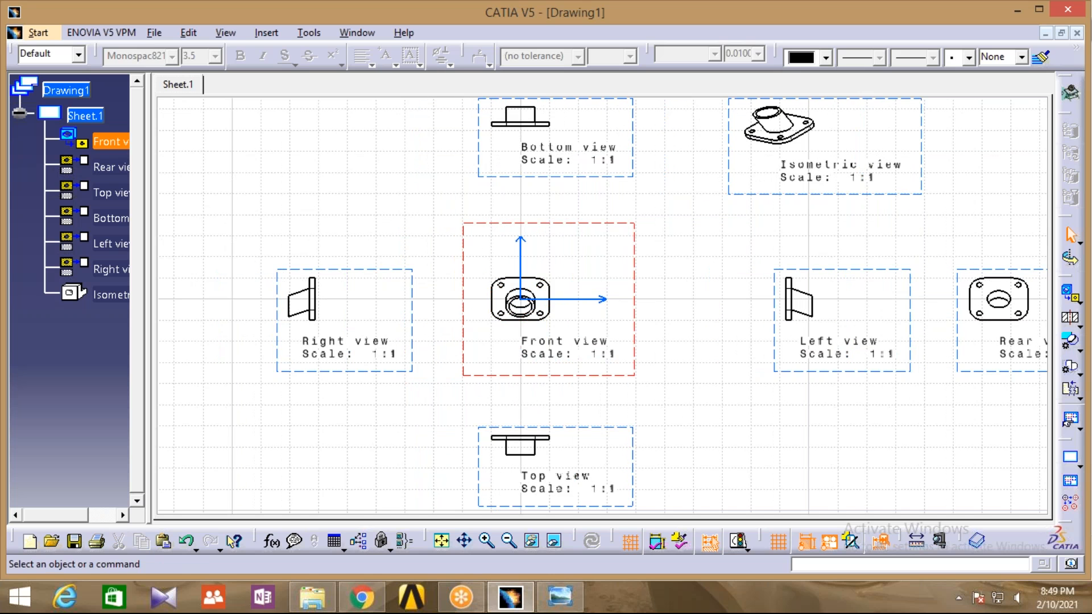
Shift the front view and its linked views back left, and bring the left, isometric and rear views closer to it.
left_click_drag(487, 221, 407, 223)
left_click_drag(702, 272, 619, 263)
left_click_drag(656, 193, 621, 218)
left_click_drag(888, 288, 819, 288)
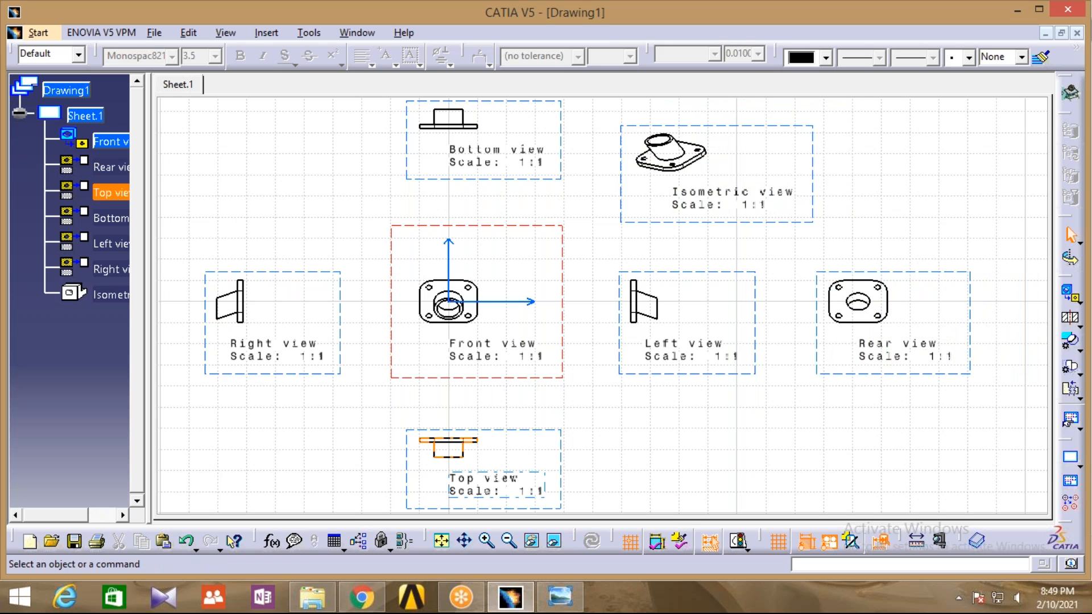
Inspect the front view and its neighbouring bottom and left views, examining the flange outline, holes and tube up close.
left_click(487, 542)
left_click(487, 542)
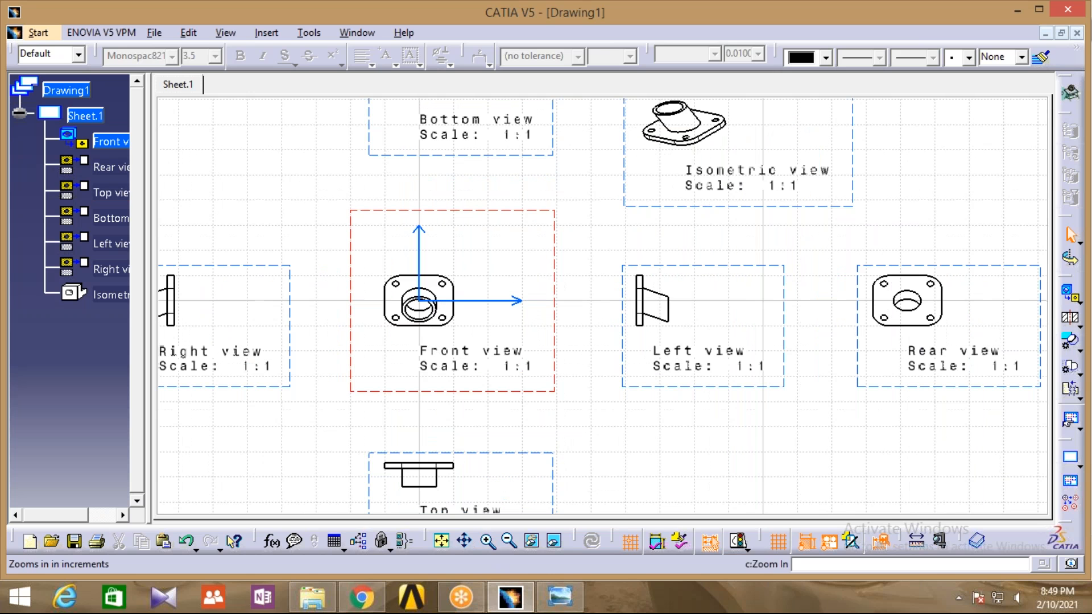
left_click(487, 542)
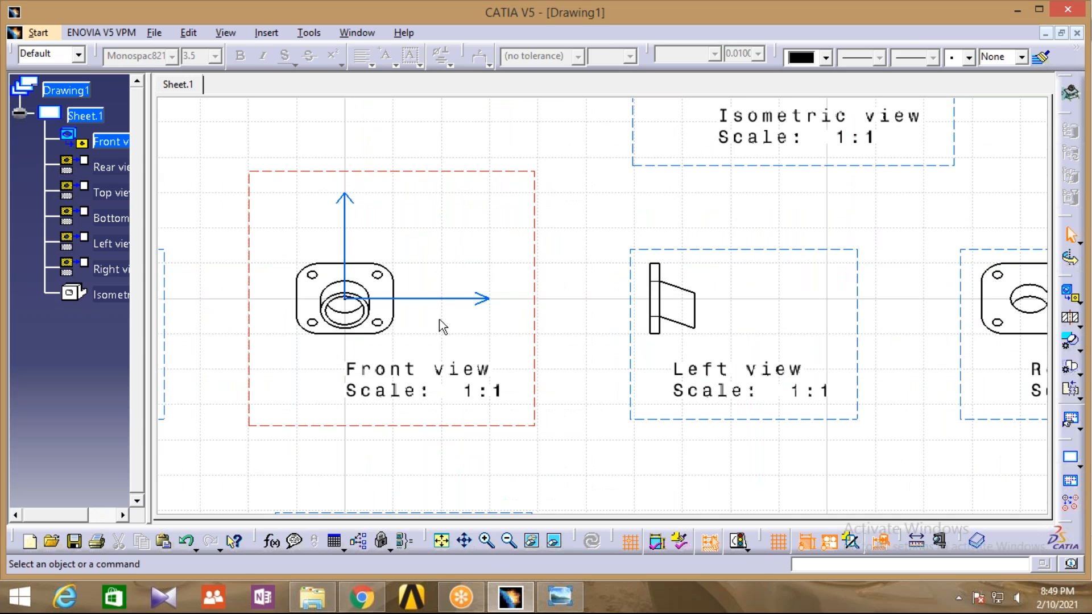
middle_click_drag(439, 320, 449, 339)
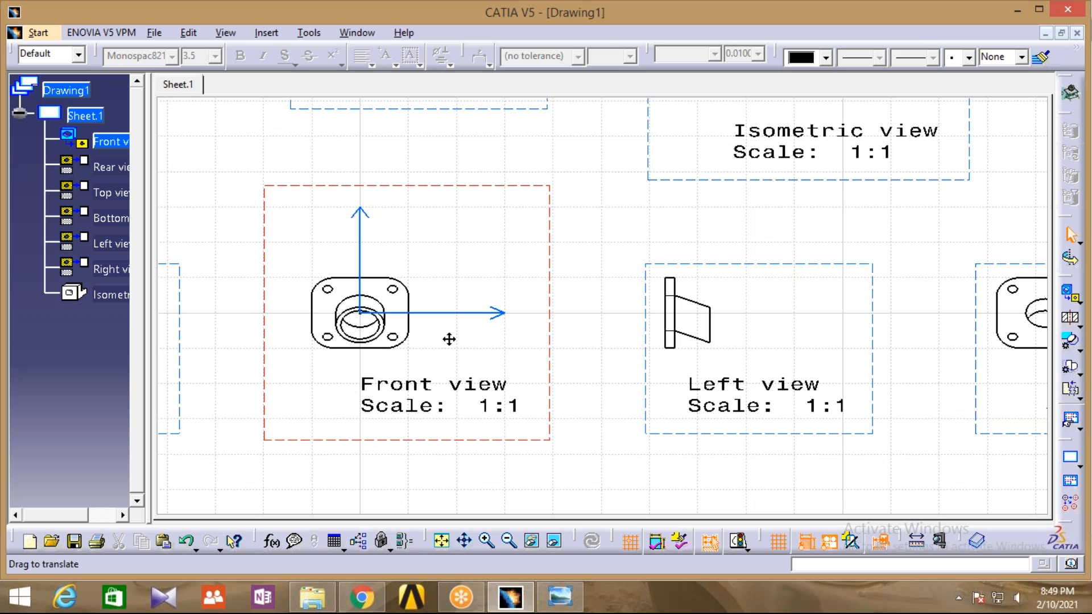
middle_click_drag(450, 339, 570, 359)
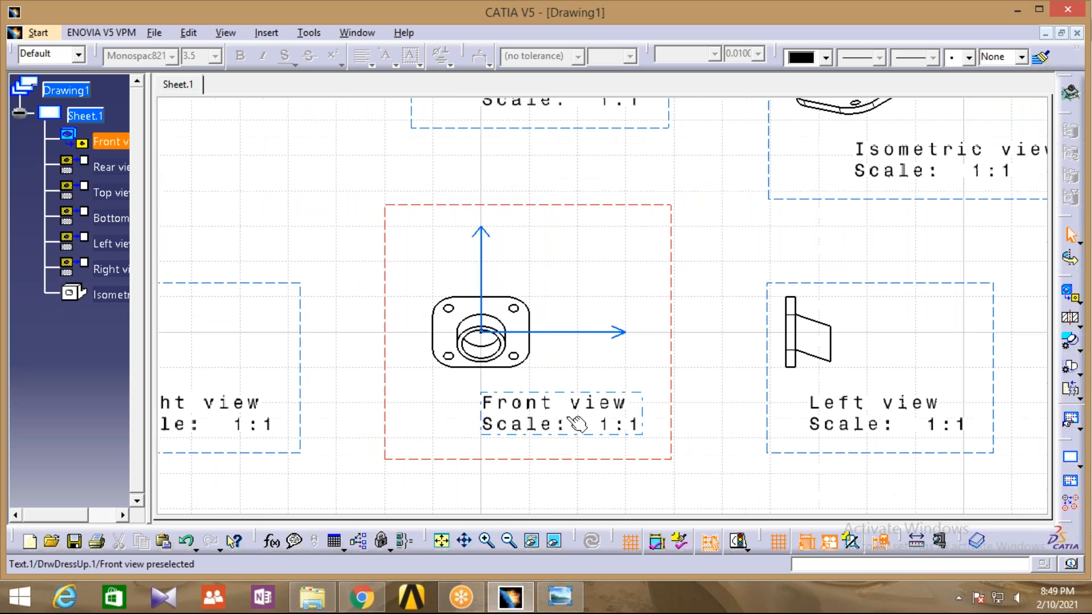
middle_click_drag(543, 277, 541, 403)
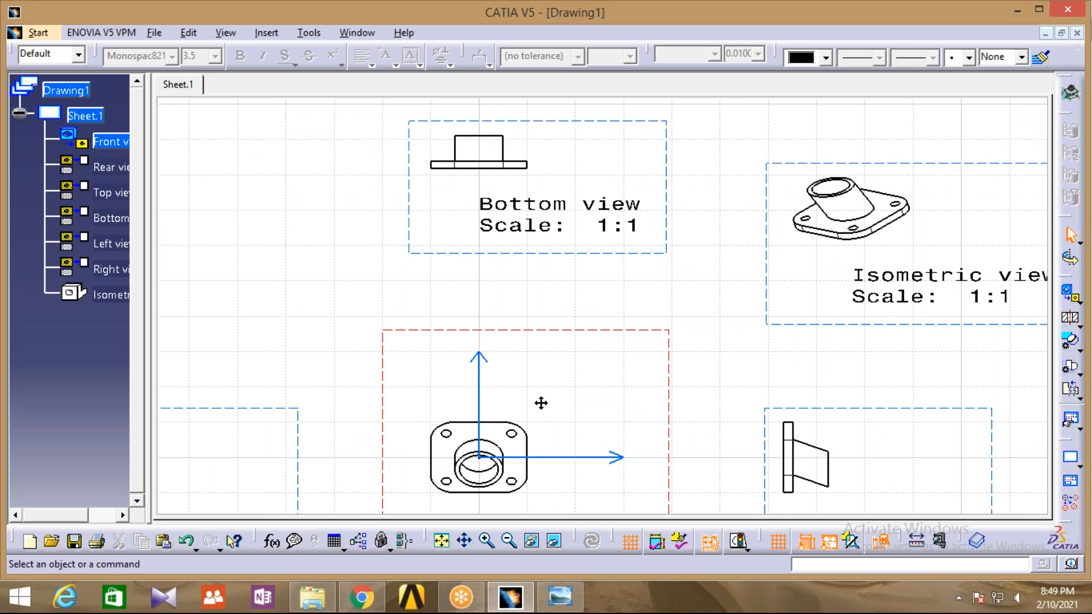
mouse_move(451, 441)
middle_mouse_down()
mouse_move(434, 185)
mouse_move(500, 264)
middle_mouse_up()
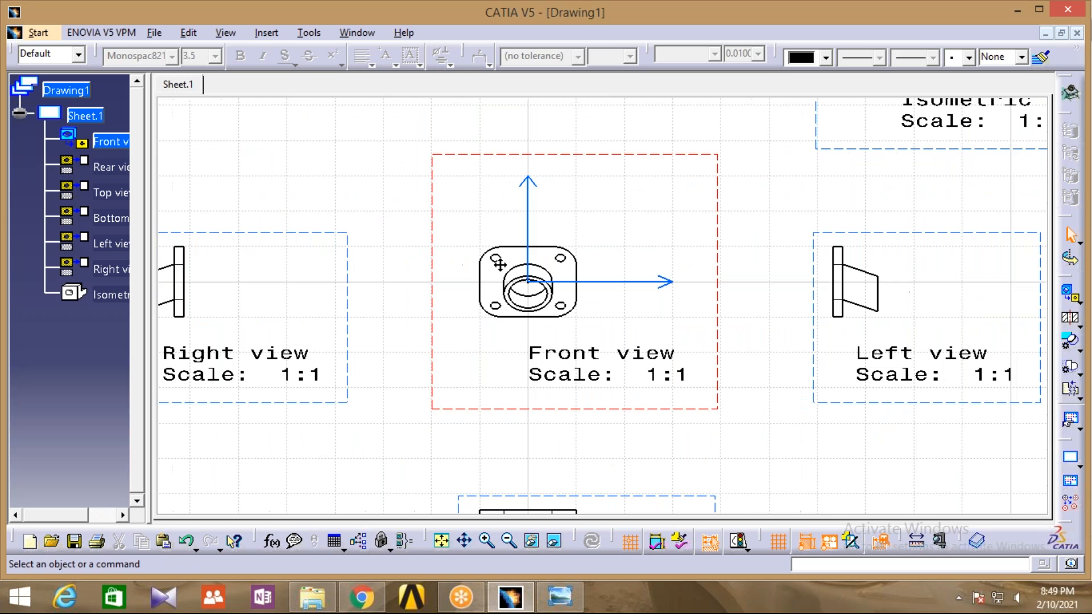
mouse_move(499, 263)
middle_mouse_down()
mouse_move(403, 433)
mouse_move(485, 335)
mouse_move(565, 266)
middle_mouse_up()
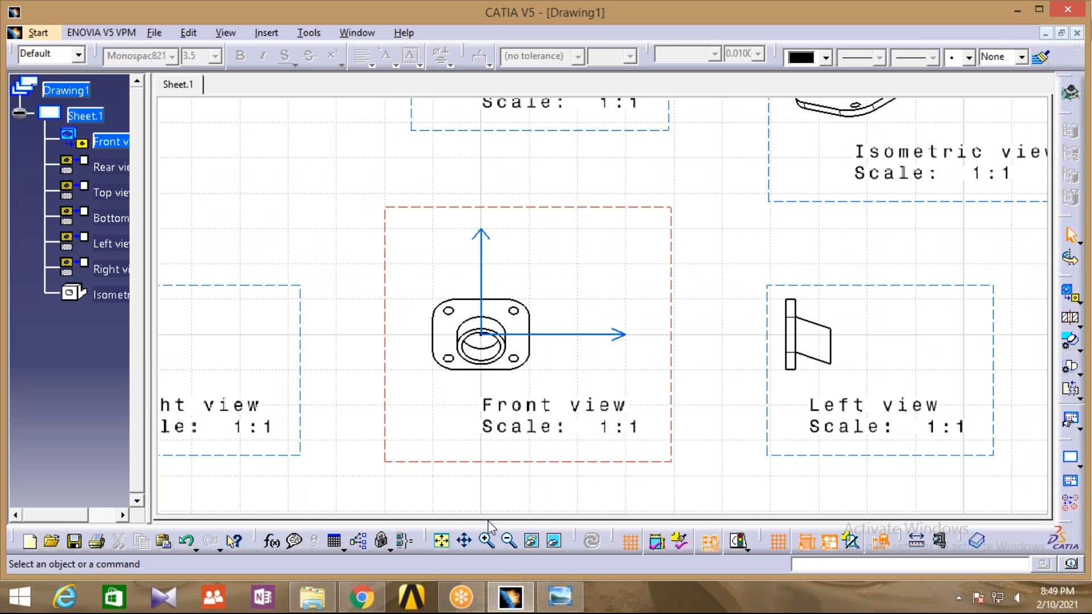
left_click(487, 539)
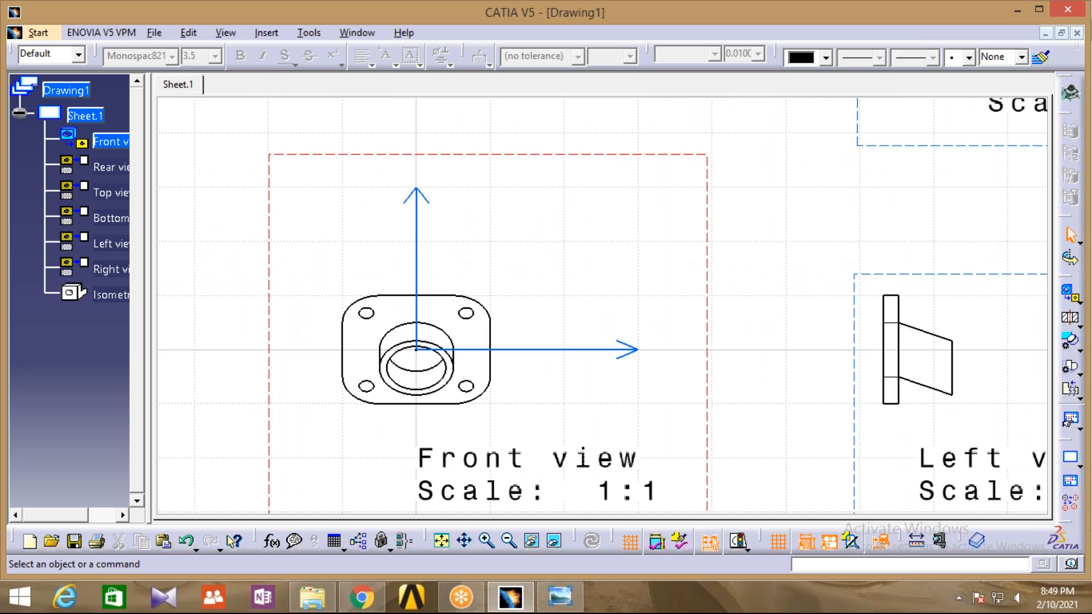
middle_click_drag(341, 411, 391, 394)
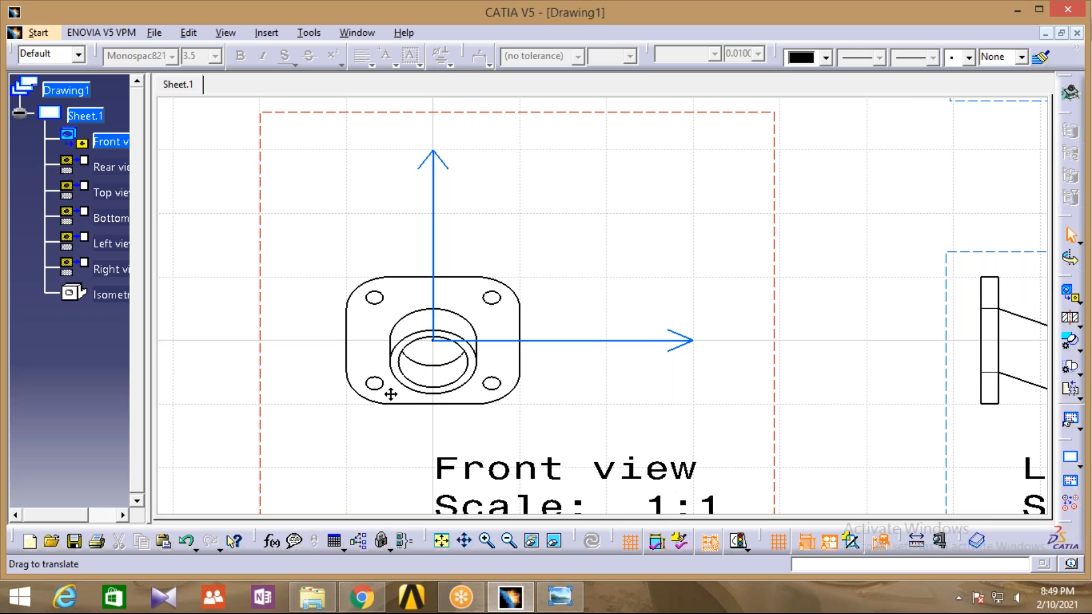
middle_click_drag(391, 394, 397, 386)
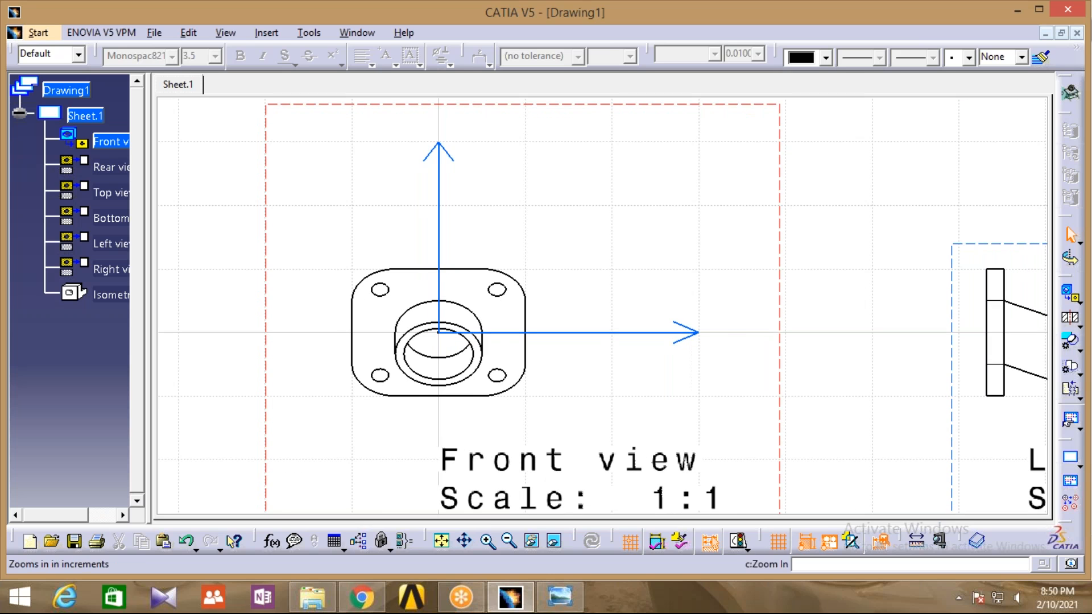
left_click(487, 540)
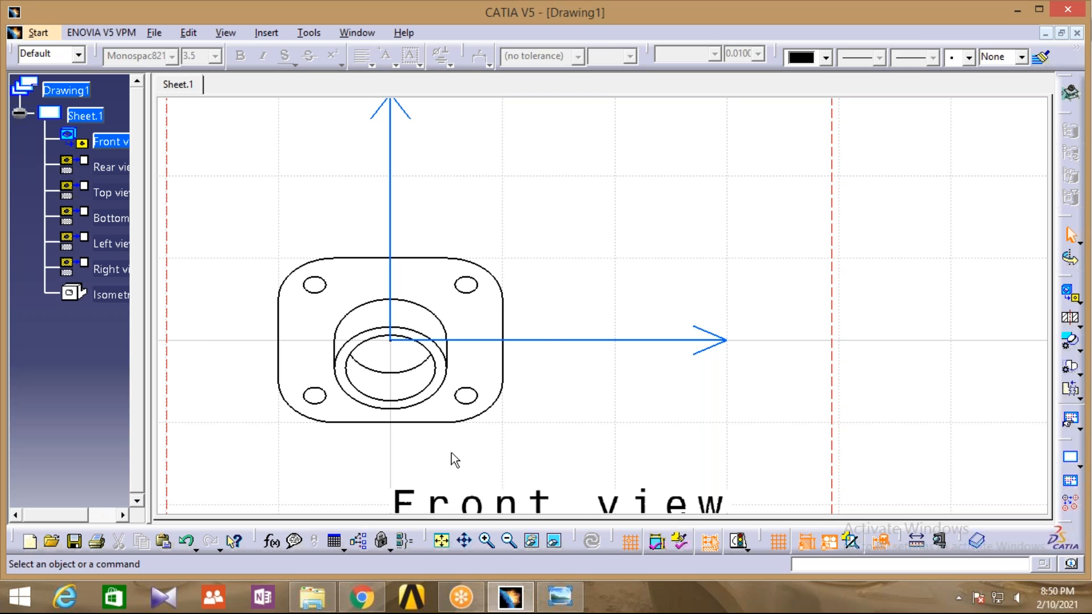
middle_click_drag(455, 460, 544, 437)
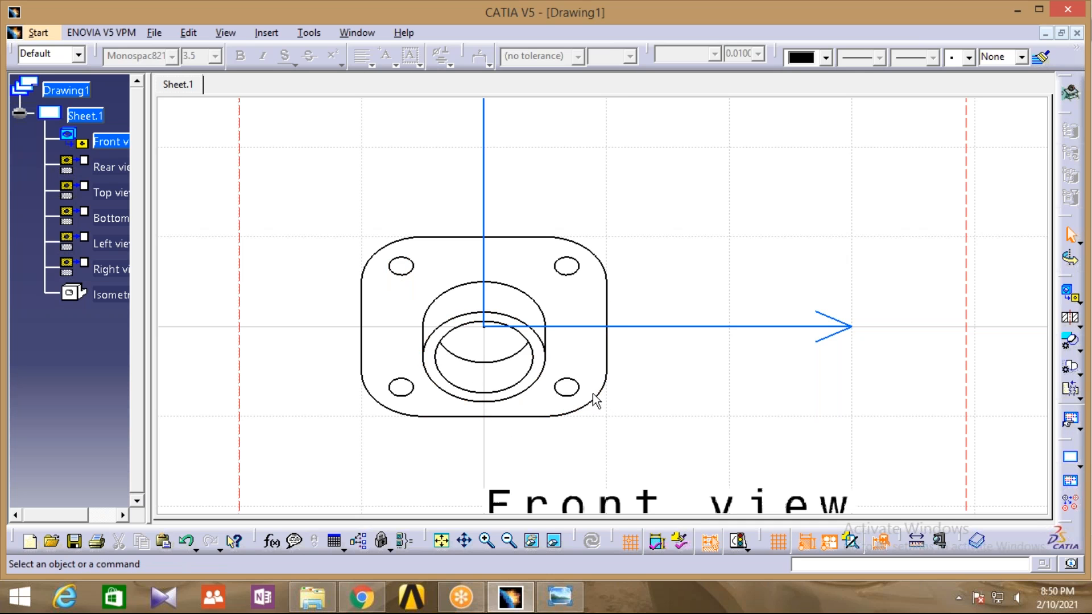
Add a length/distance dimension between the flange's left and right edges in the front view, placed above the outline.
left_click(260, 33)
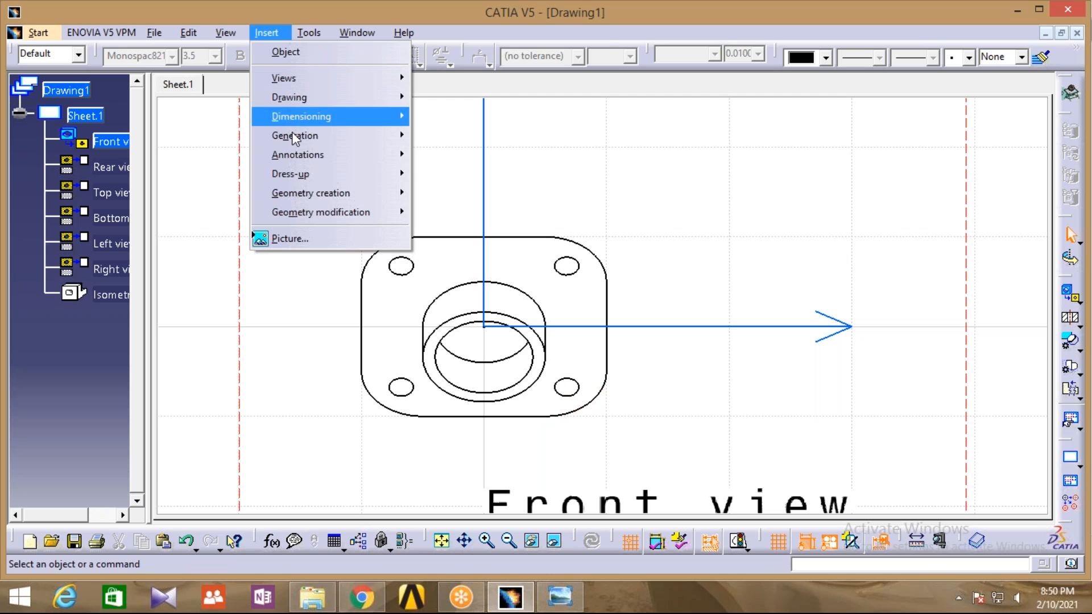
mouse_move(299, 153)
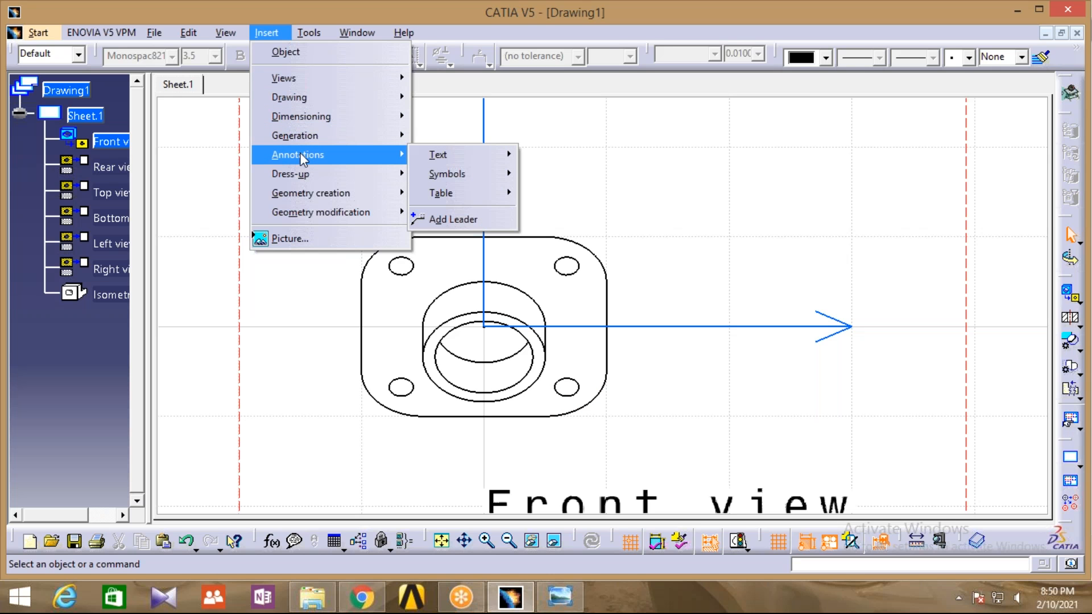
mouse_move(467, 163)
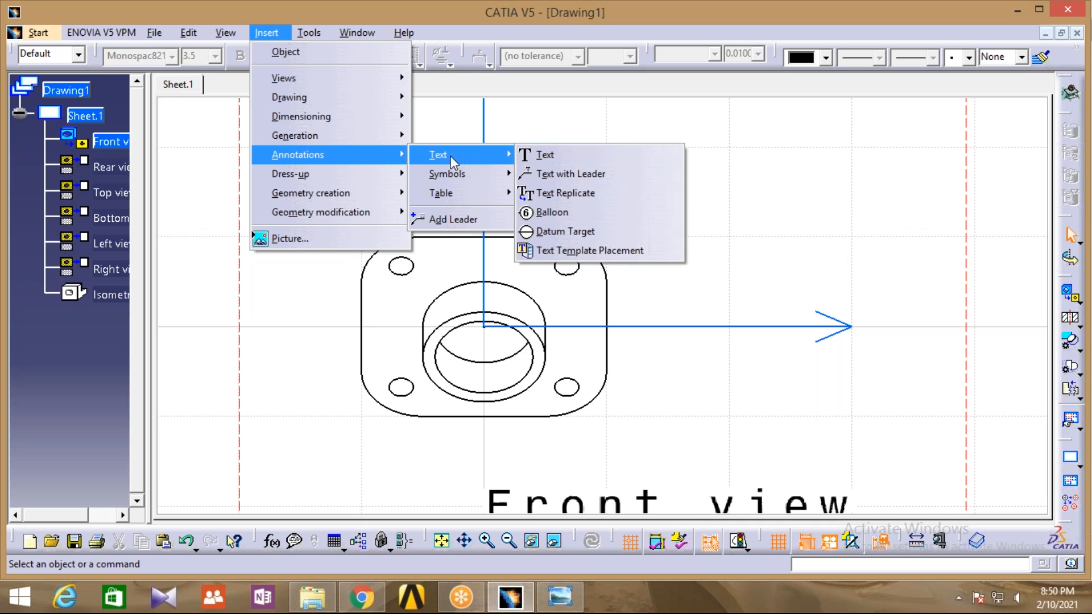
mouse_move(353, 121)
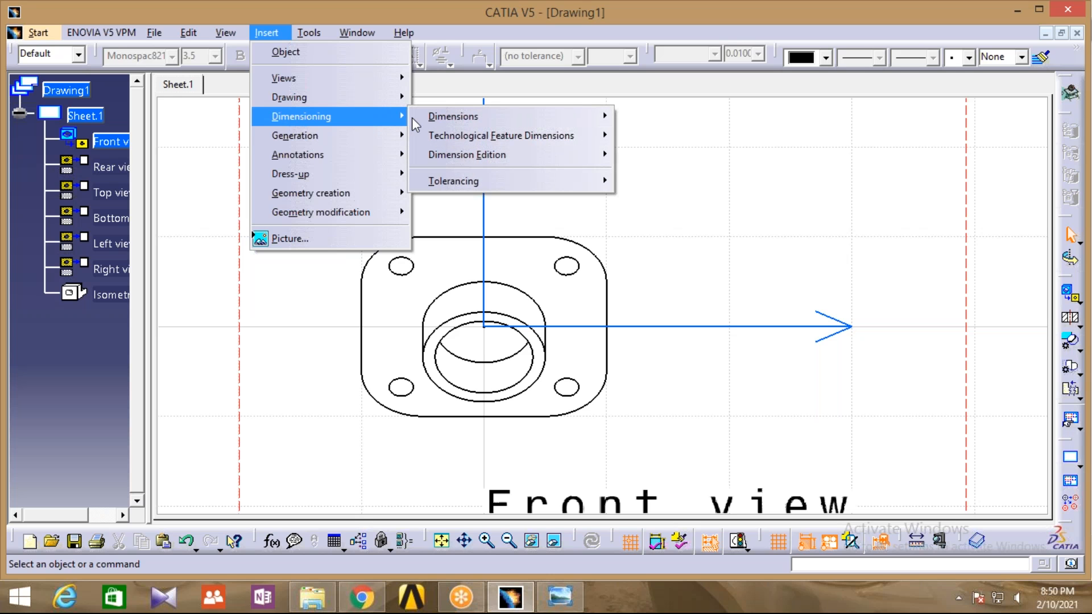
mouse_move(476, 117)
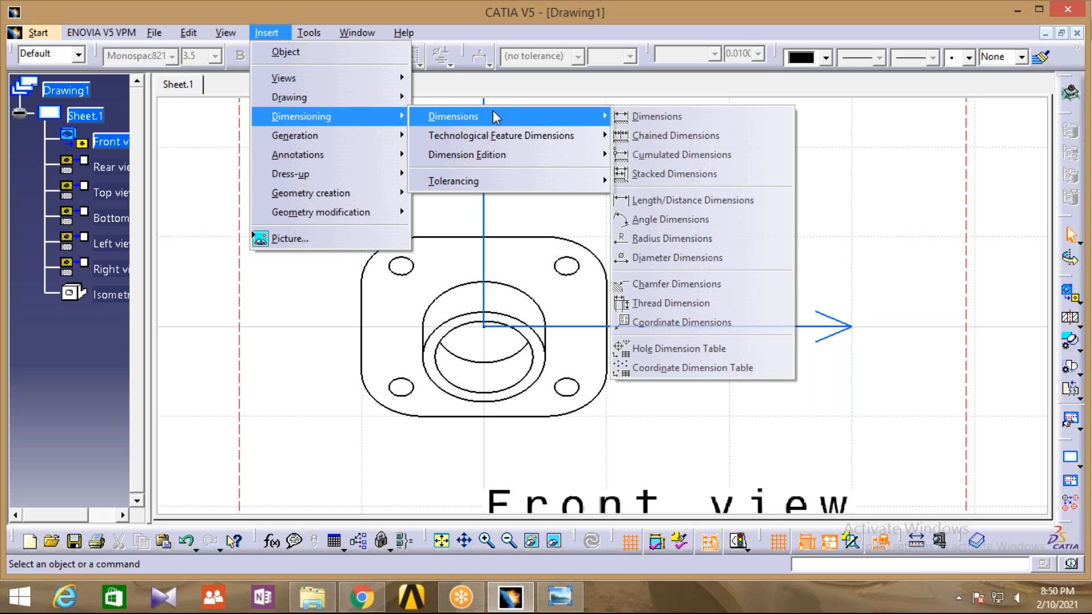
left_click(654, 202)
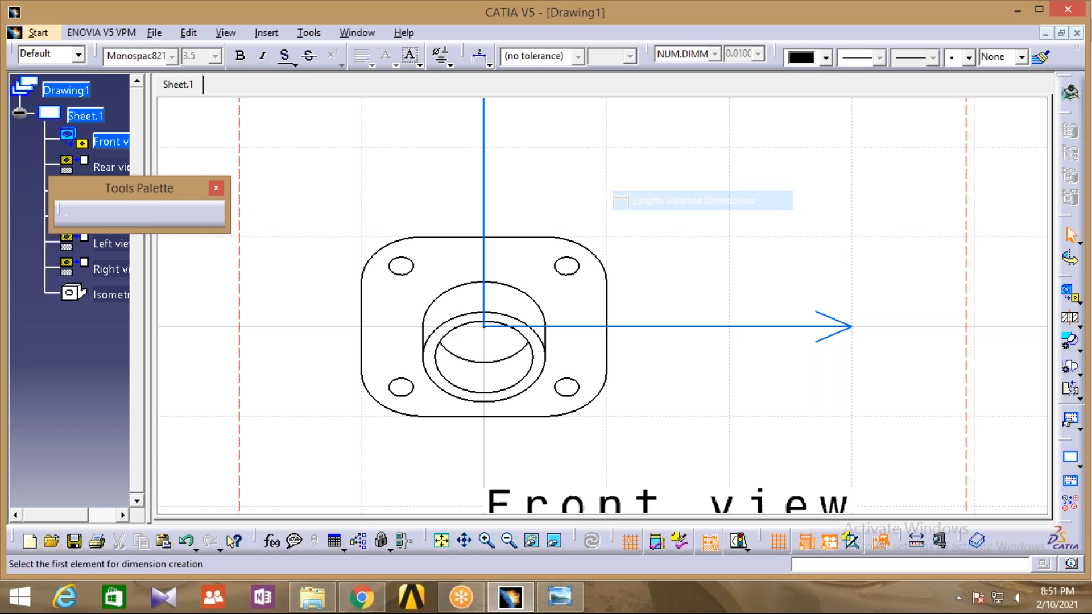
left_click(361, 305)
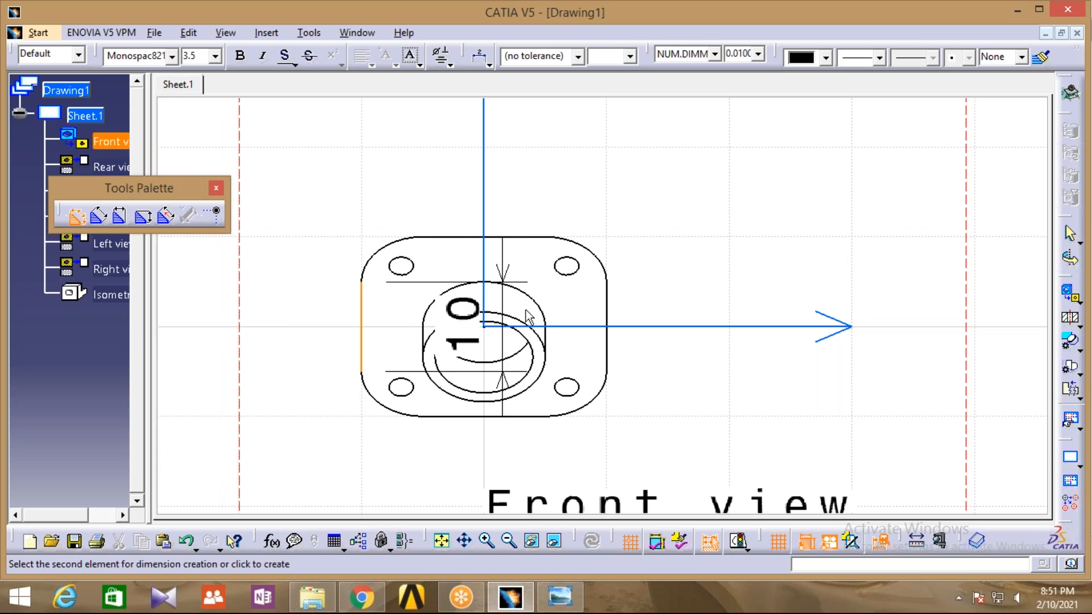
left_click(606, 319)
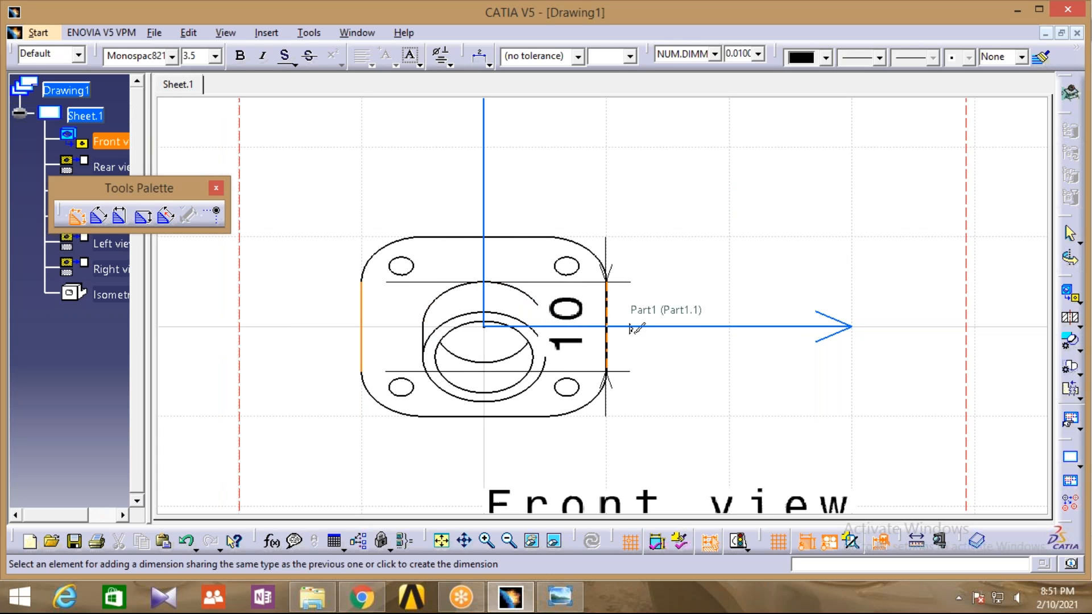
left_click(585, 159)
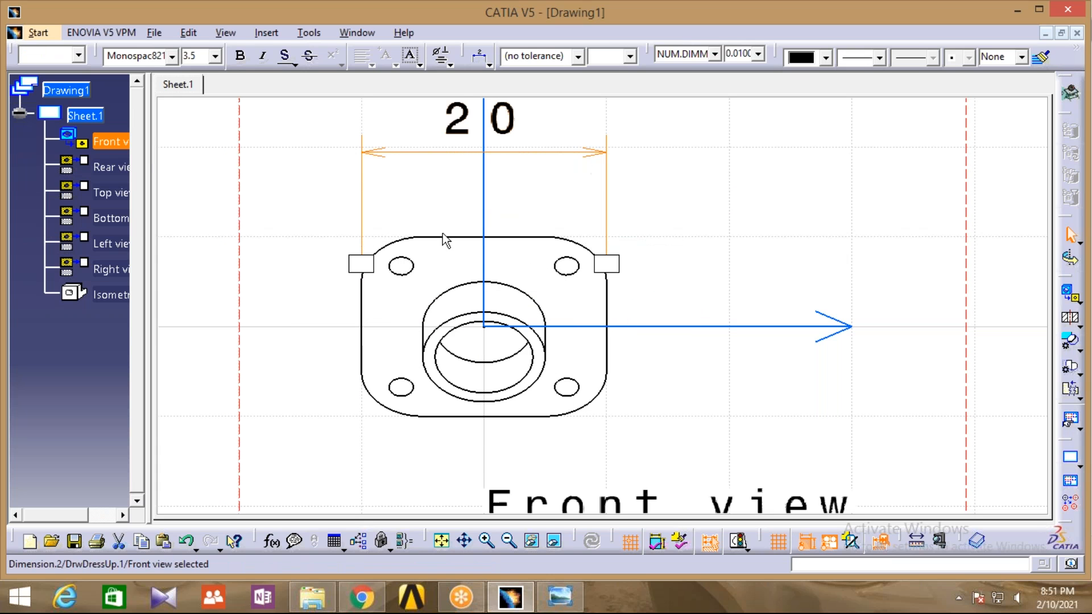
left_click(260, 216)
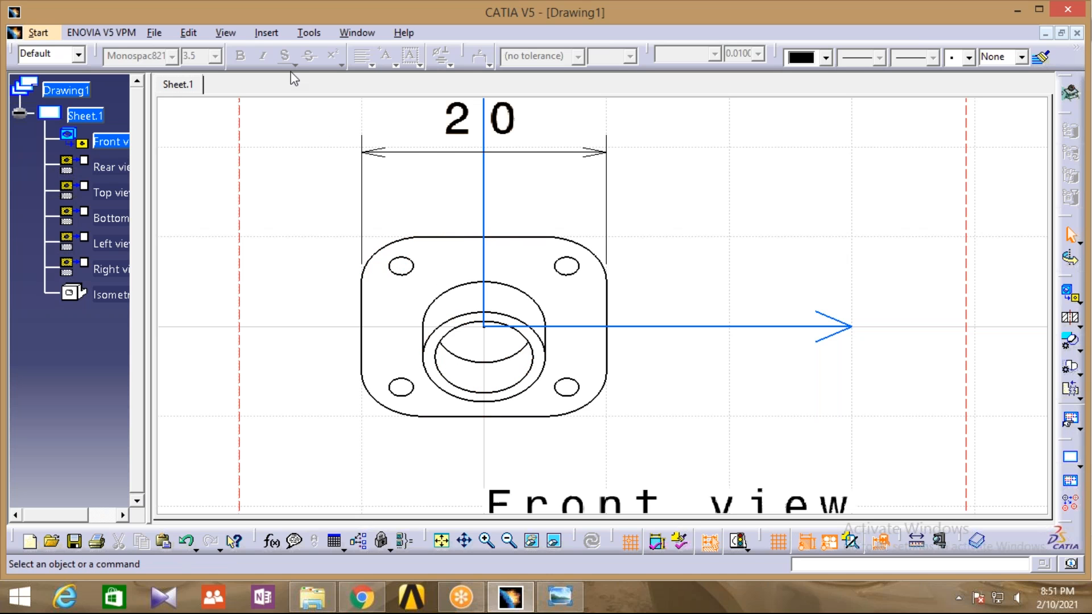
Dimension the distance between the flange's top and bottom edges in the front view, placed left of the outline.
left_click(259, 34)
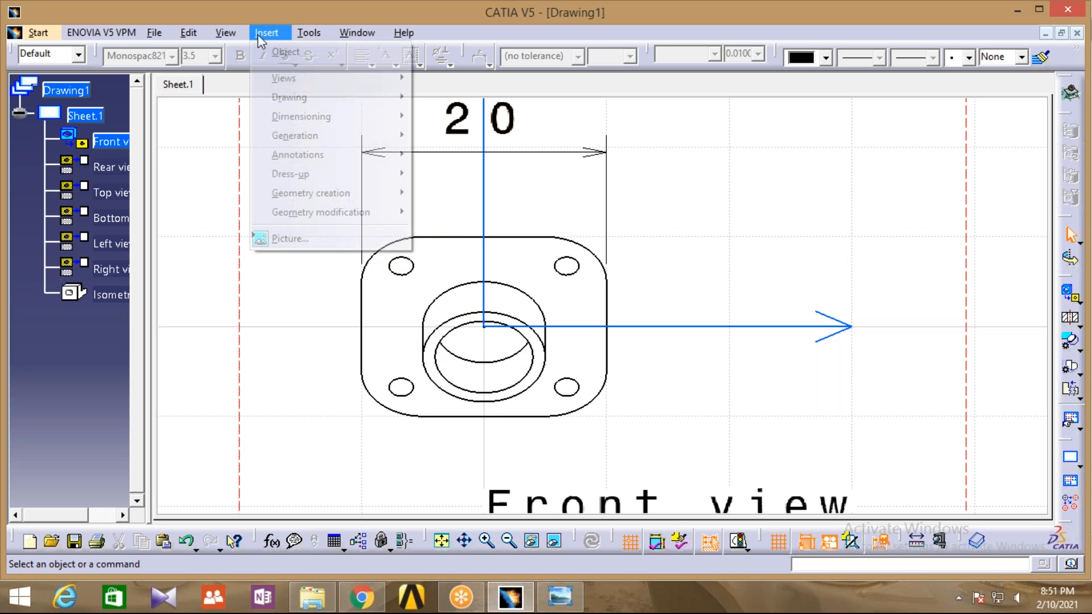
mouse_move(283, 117)
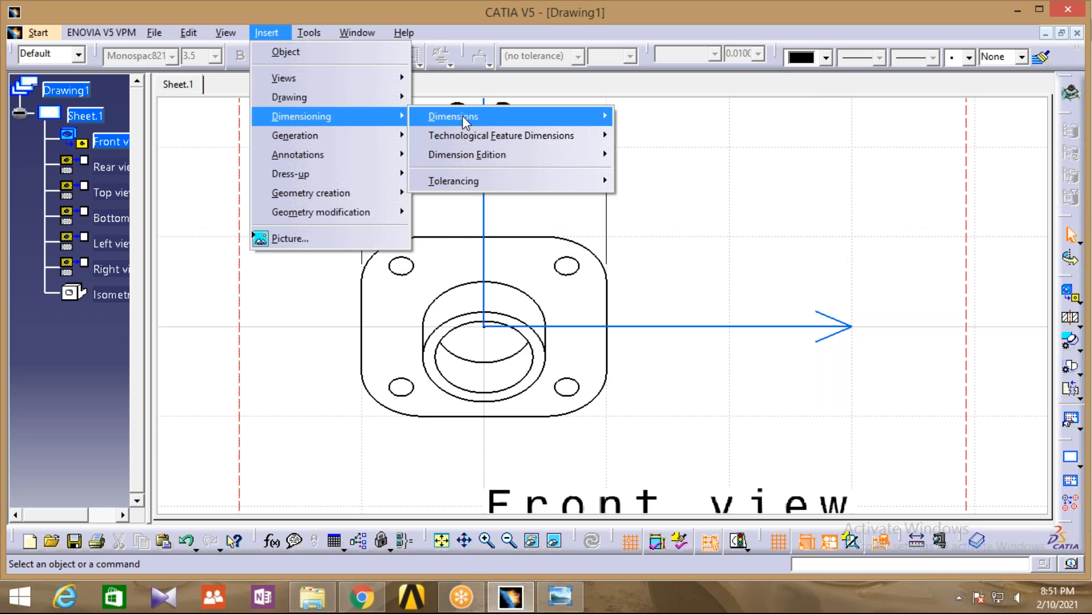
left_click(660, 199)
left_click(465, 243)
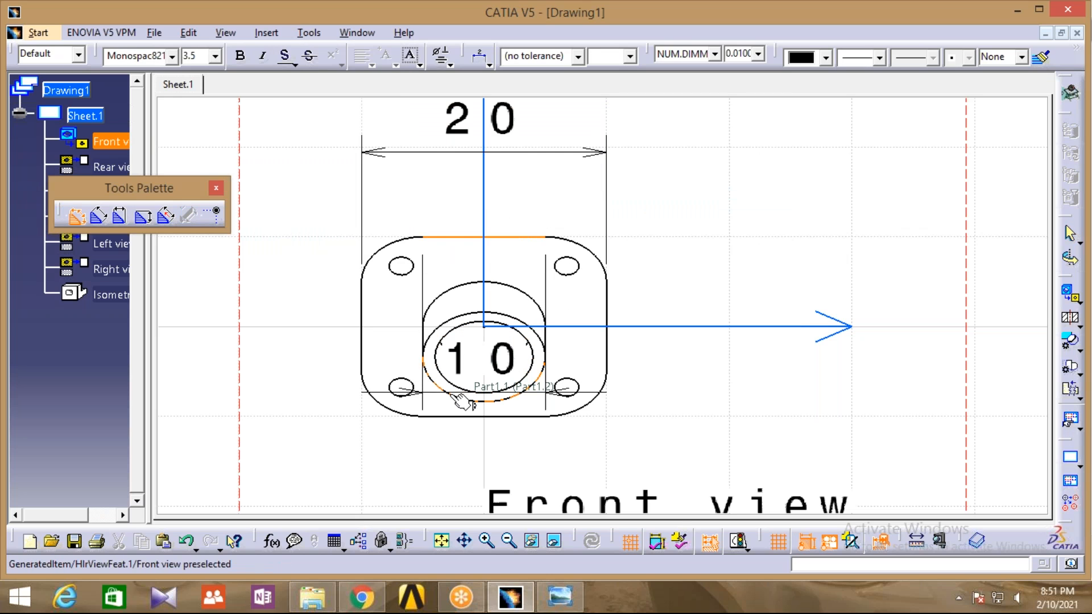
left_click(452, 416)
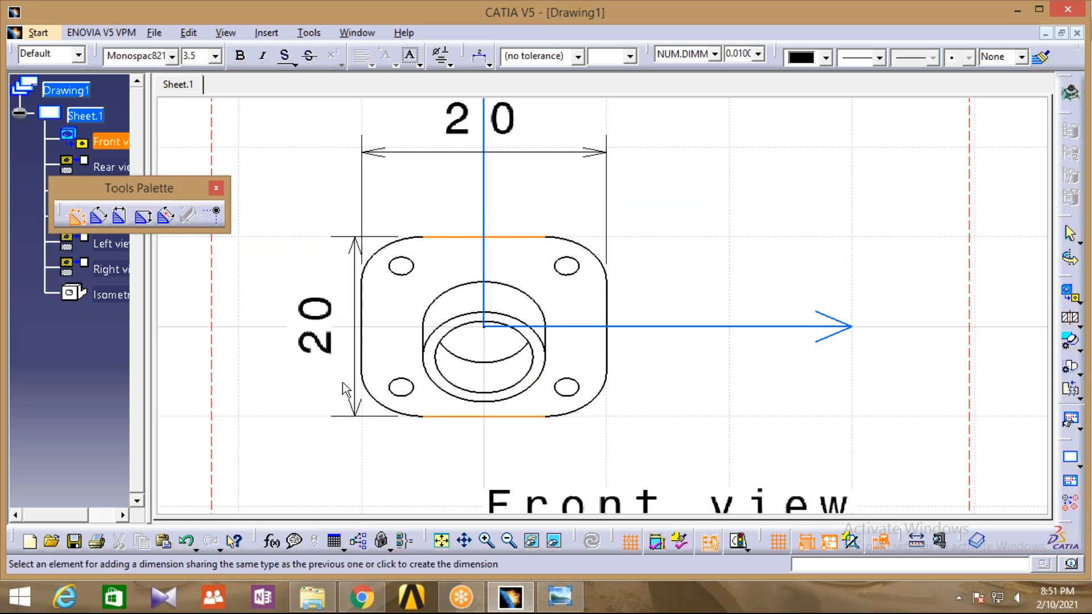
left_click(257, 380)
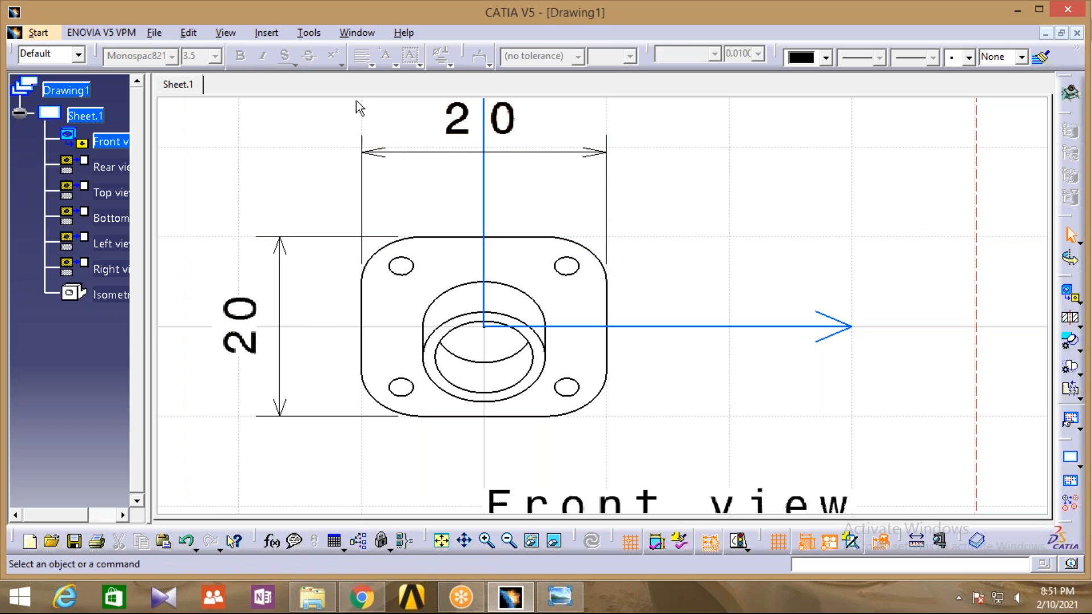
Add a radius dimension to the flange's lower-right rounded corner in the front view, placed outside the outline.
left_click(260, 36)
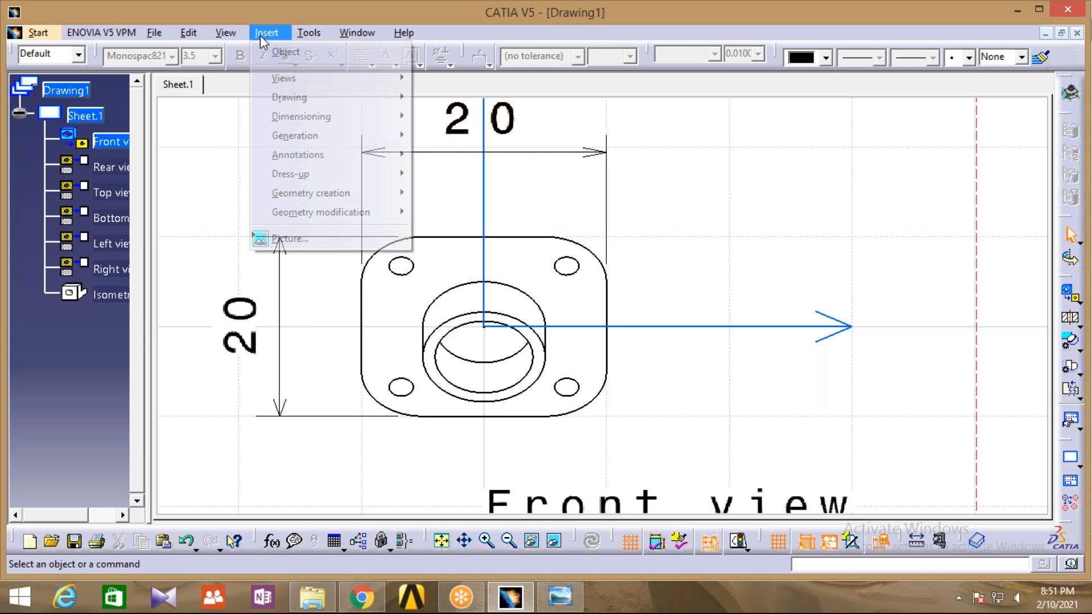
mouse_move(281, 115)
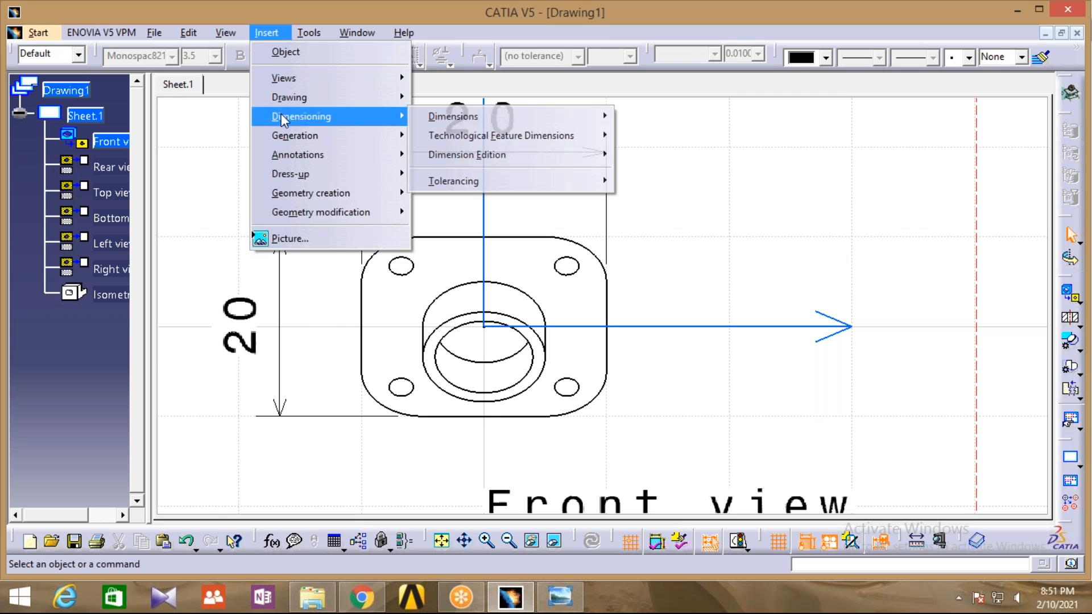
mouse_move(484, 116)
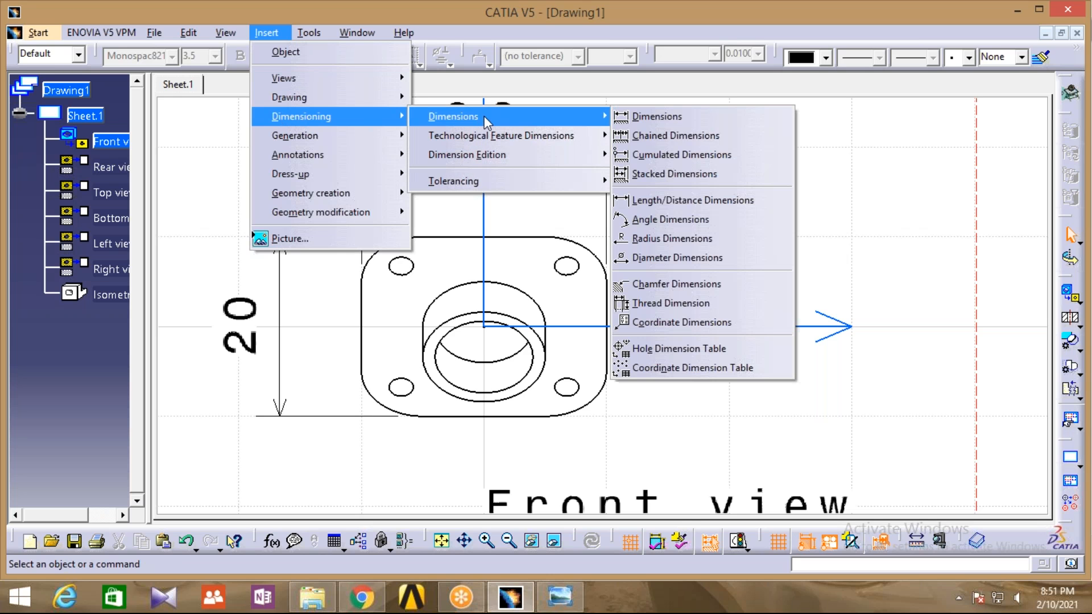
left_click(661, 239)
left_click(671, 407)
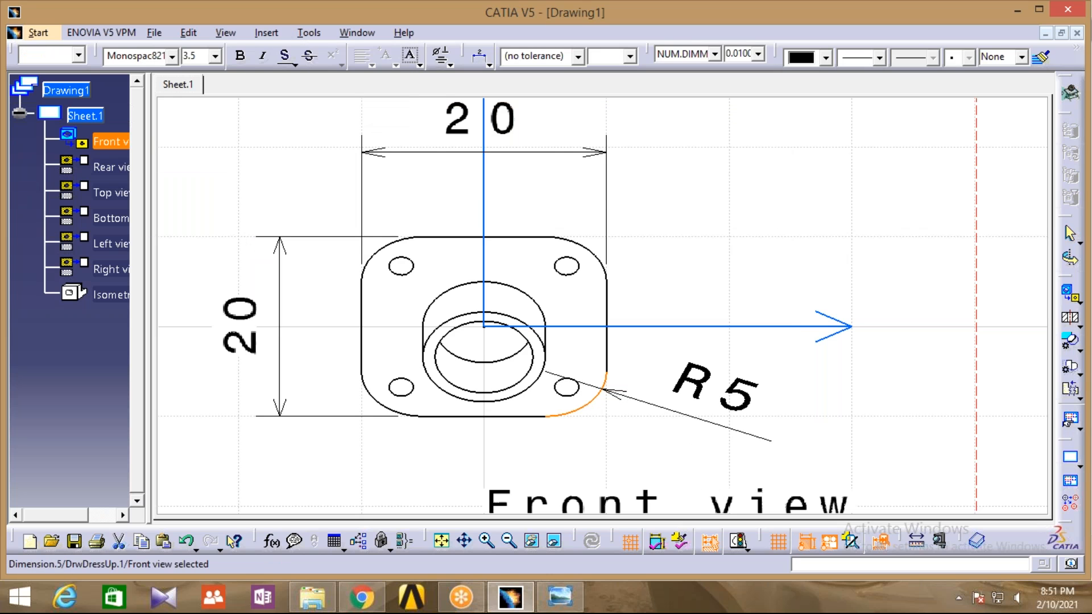
left_click(704, 230)
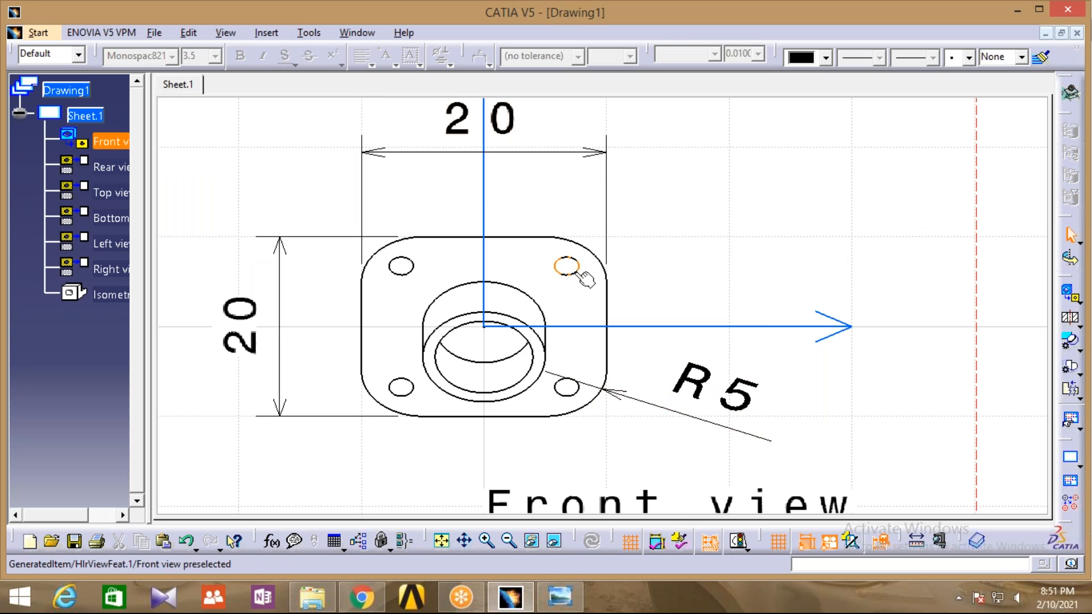
Add a radius dimension to the flange's upper-right hole in the front view, placed to the right outside the outline.
left_click(266, 33)
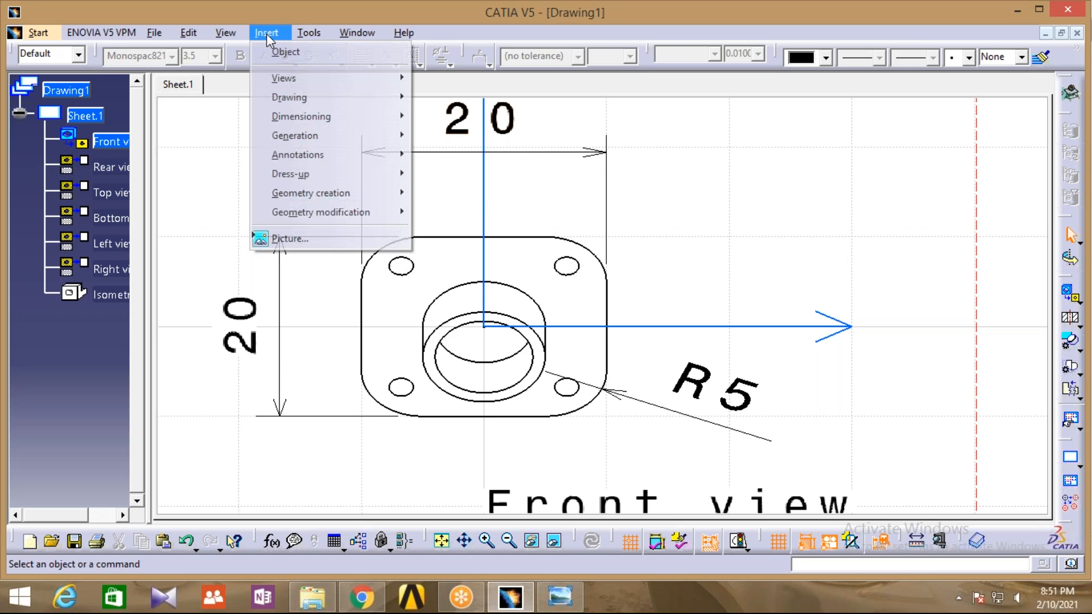
mouse_move(288, 156)
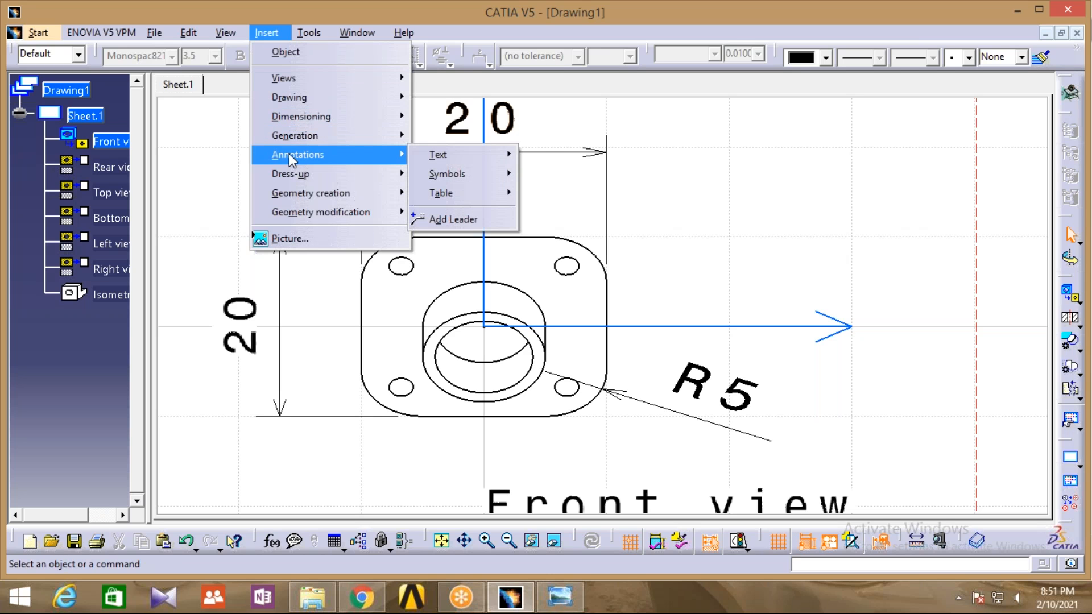
mouse_move(289, 117)
mouse_move(480, 117)
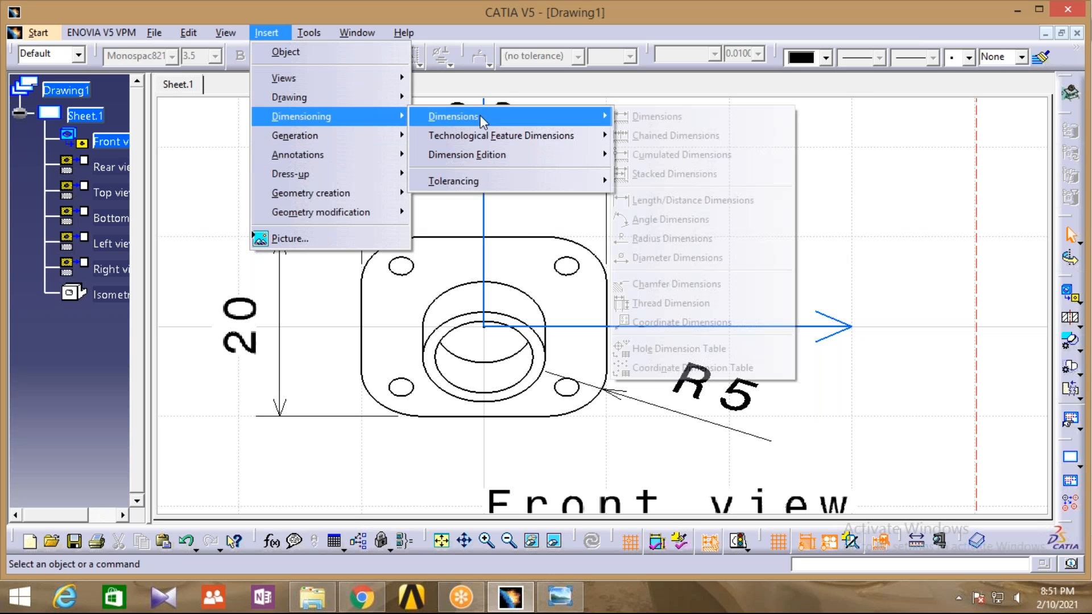
left_click(671, 239)
left_click(567, 265)
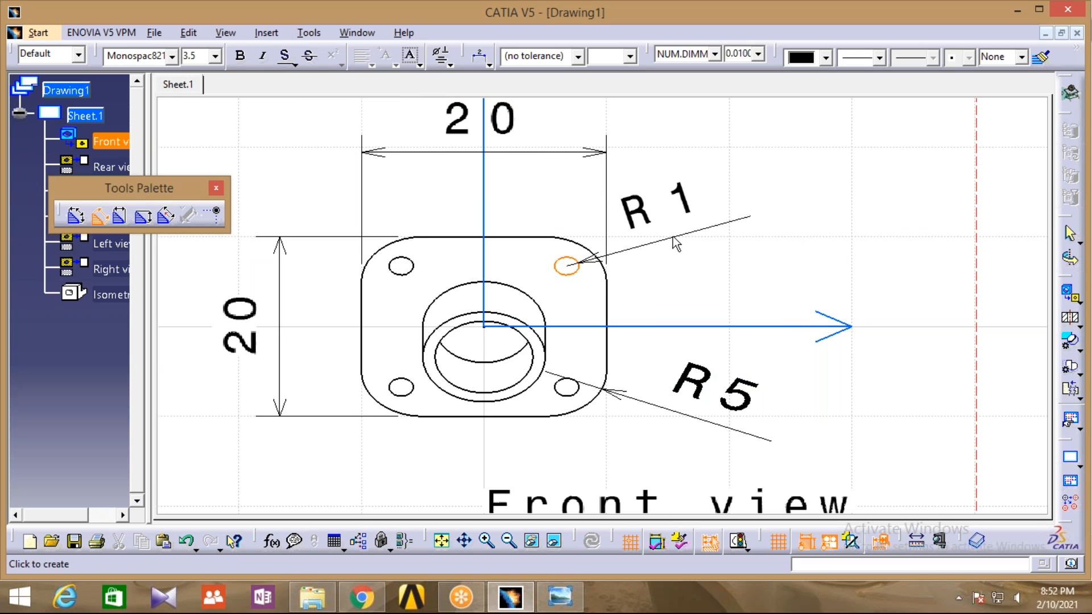
left_click(676, 243)
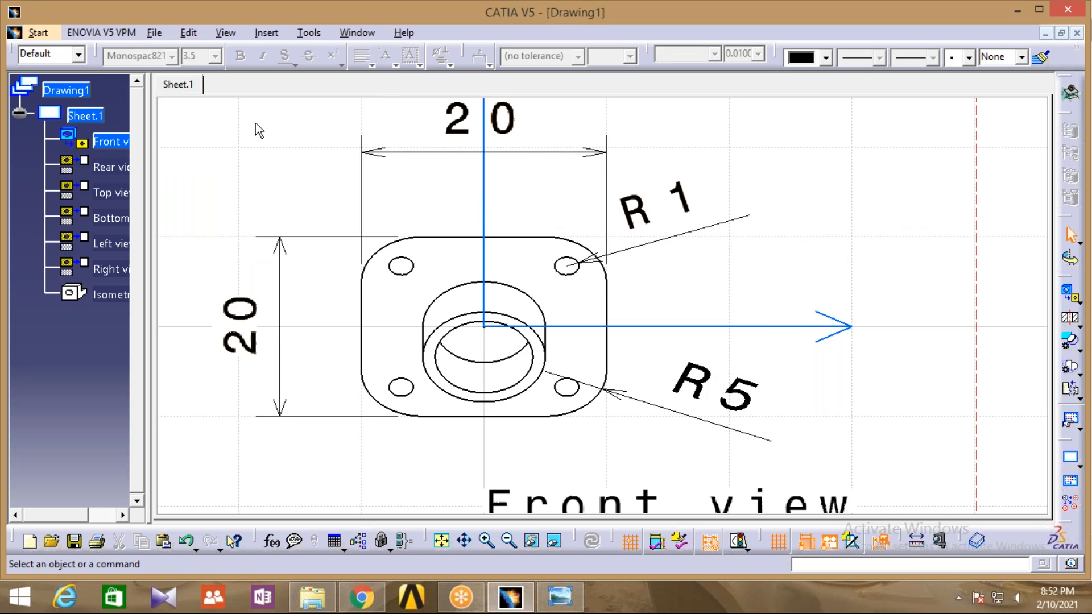
Add a diameter dimension to the tube's outer circle in the front view, placed below and left of the flange.
left_click(267, 33)
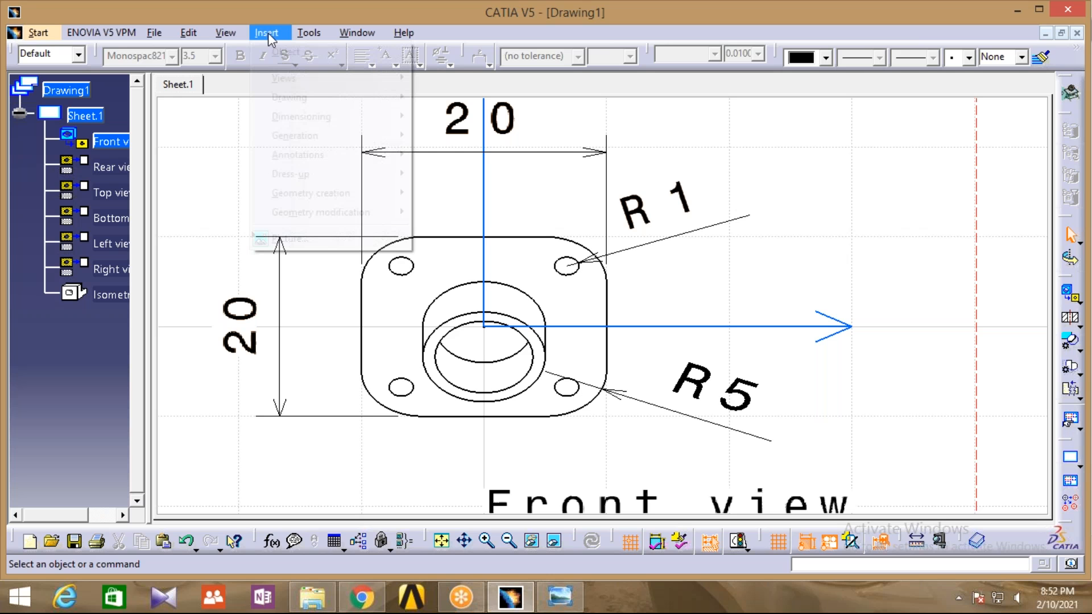
mouse_move(284, 121)
left_click(449, 116)
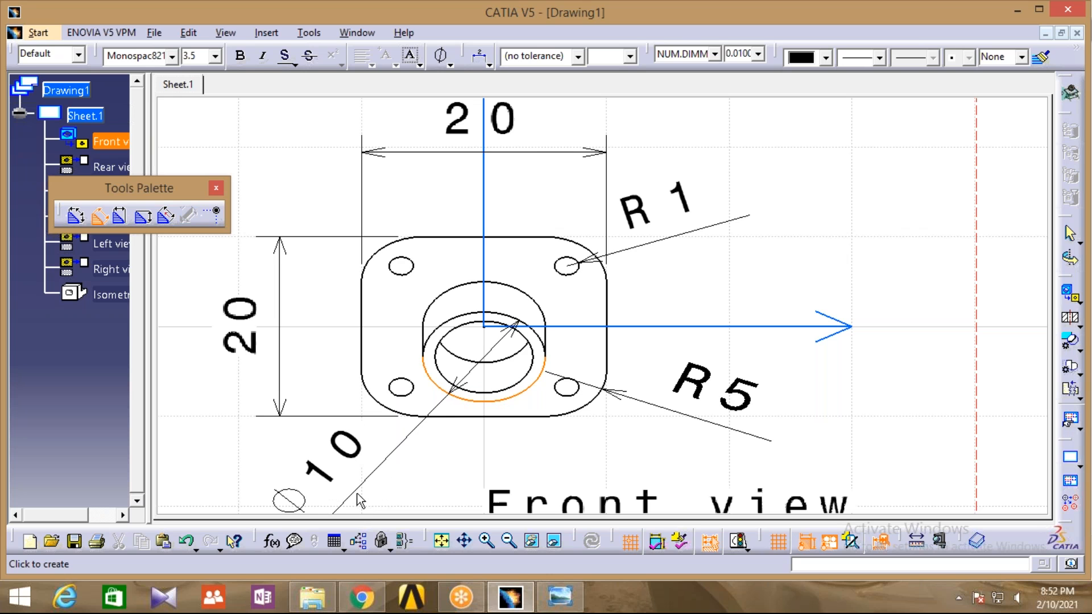
left_click(373, 505)
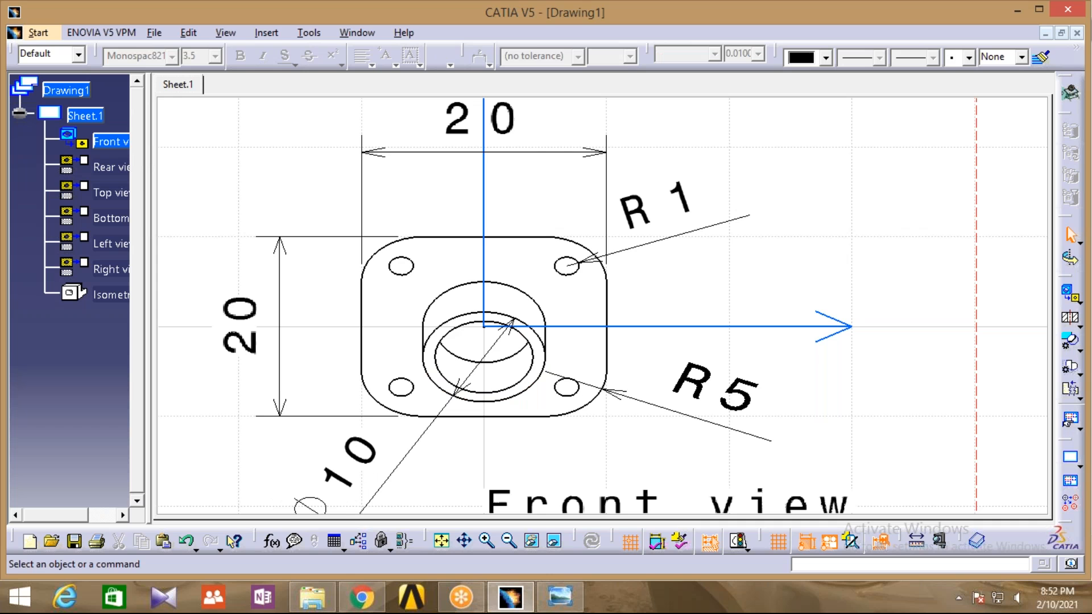
Add a diameter dimension to the tube's inner circle in the front view, placed below and right of the tube.
middle_click_drag(695, 331, 687, 260)
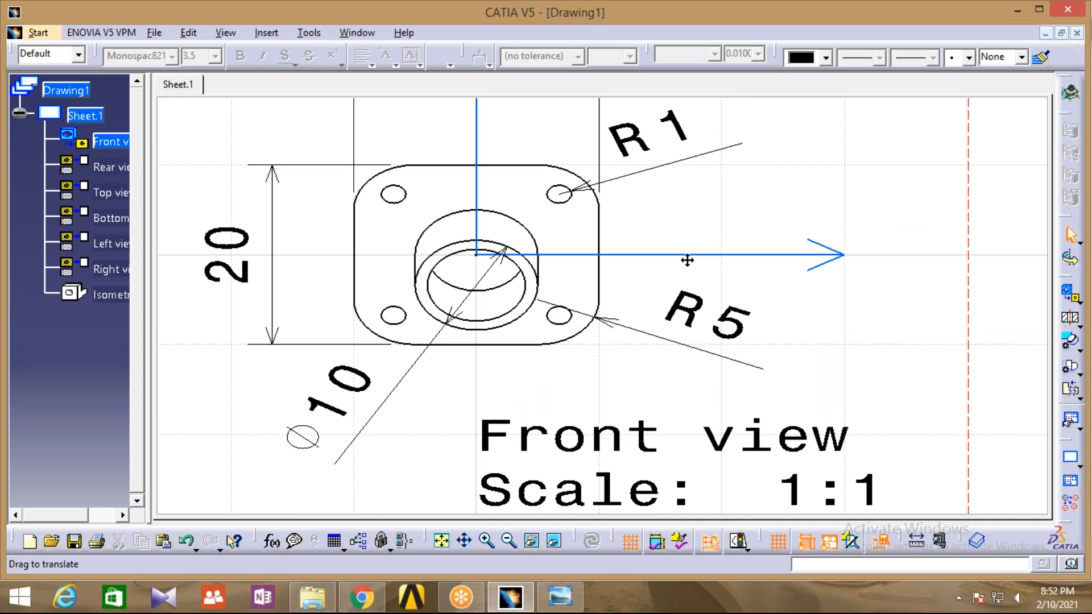
middle_click_drag(687, 259, 625, 400)
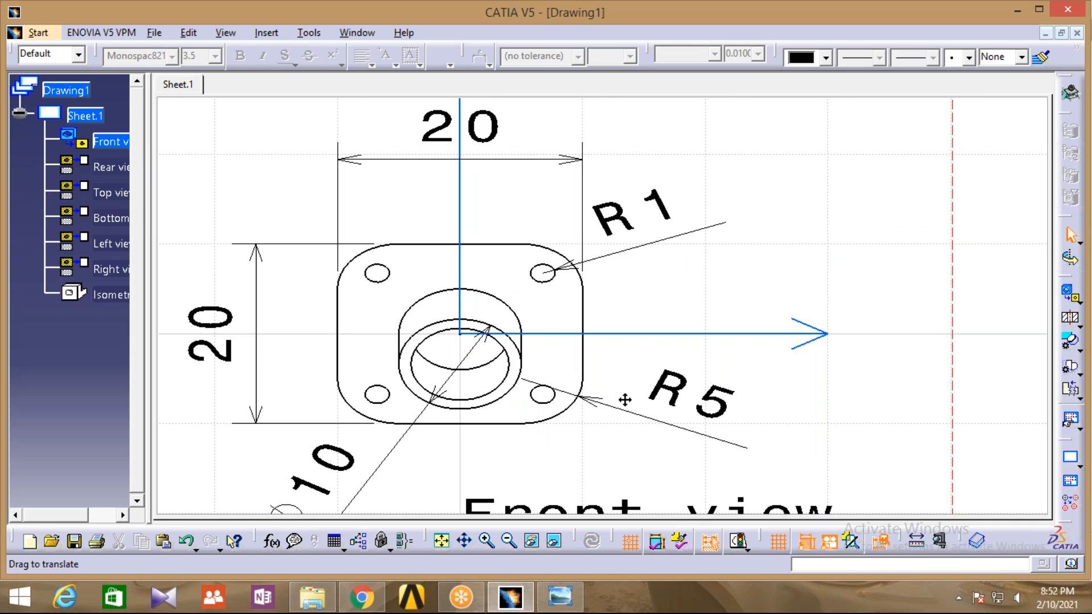
left_click(266, 32)
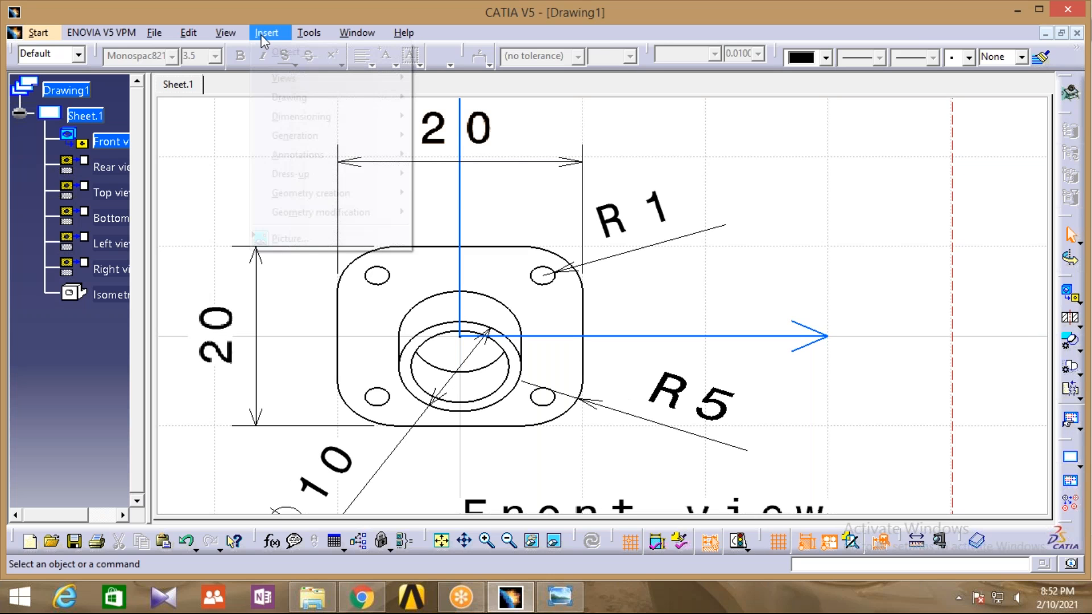
mouse_move(318, 116)
mouse_move(486, 119)
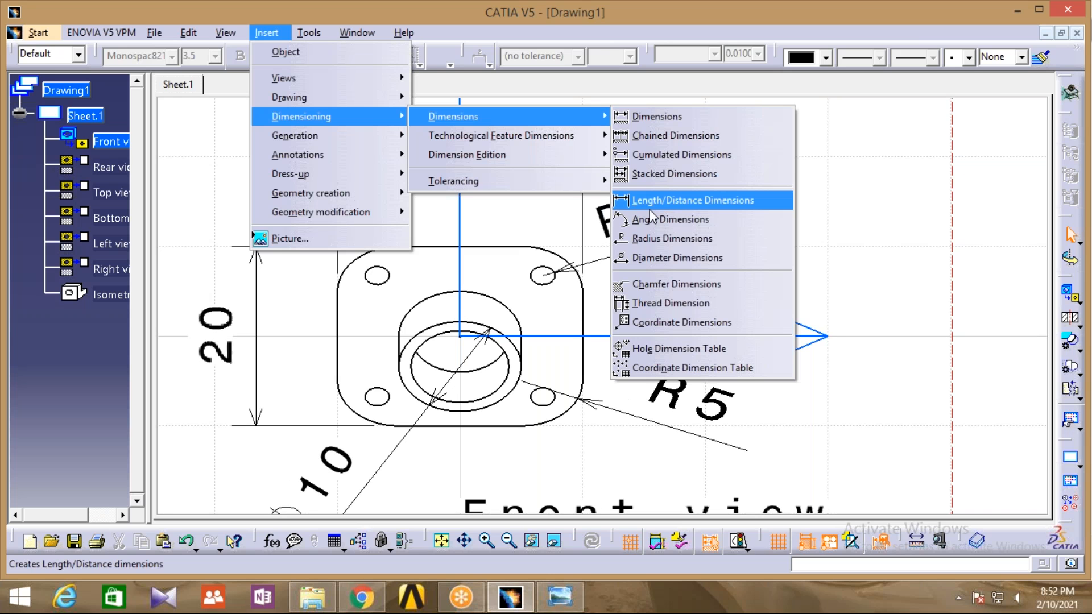
left_click(652, 258)
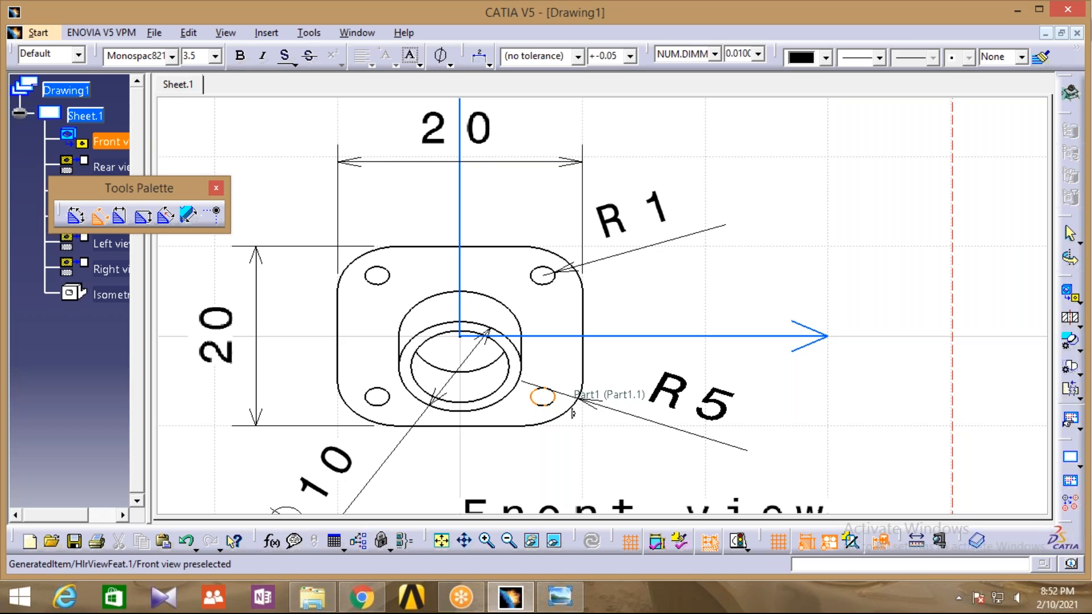
left_click(490, 388)
left_click(571, 447)
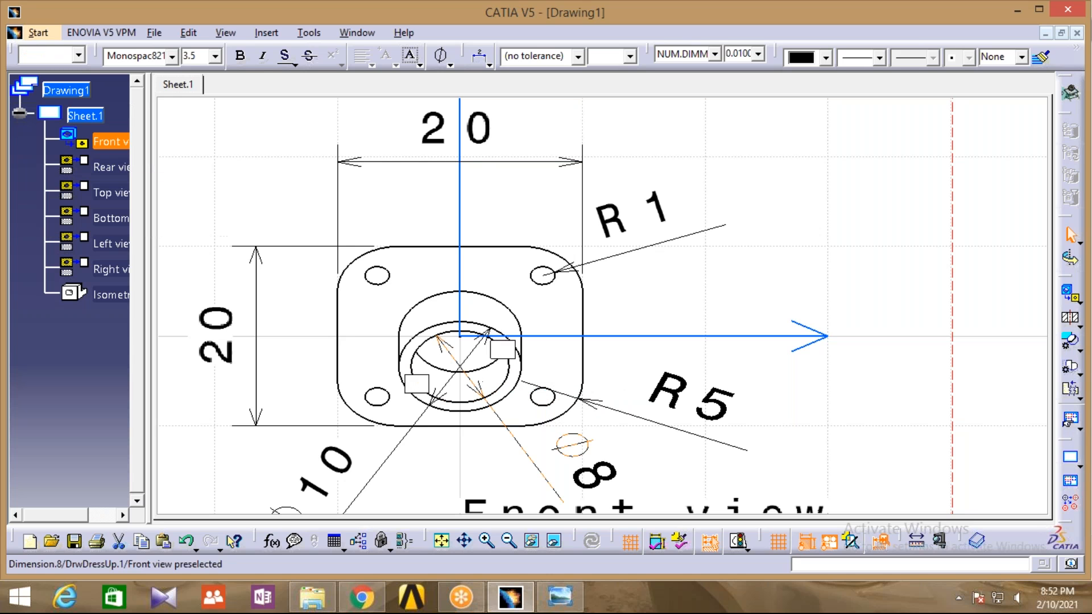
left_click(661, 289)
middle_click_drag(661, 289, 673, 230)
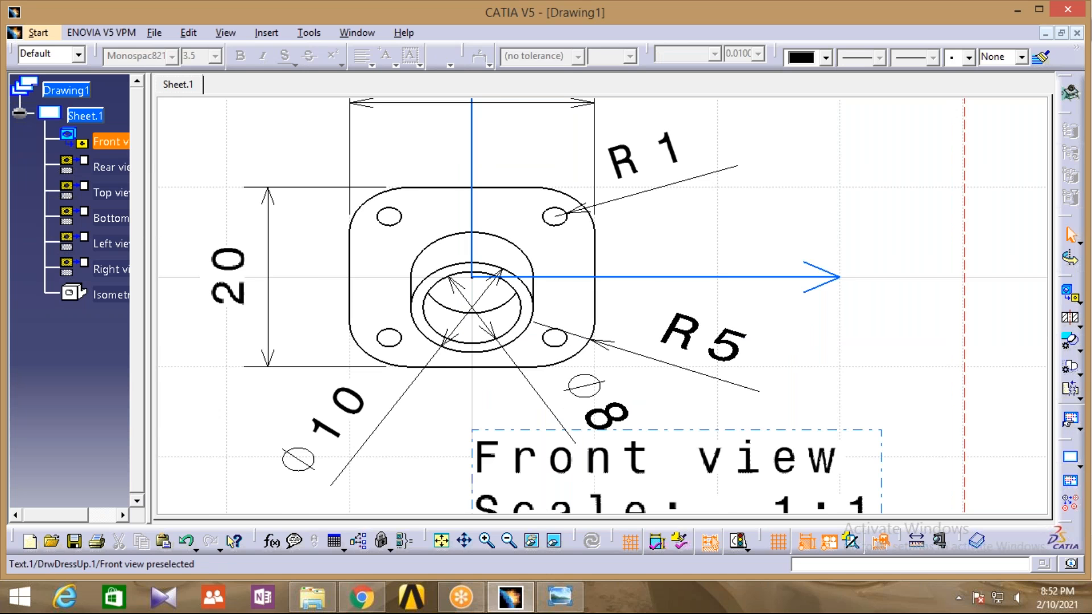
Add a length dimension to the plate's short upper edge in the left view, placed above the plate.
left_click(509, 540)
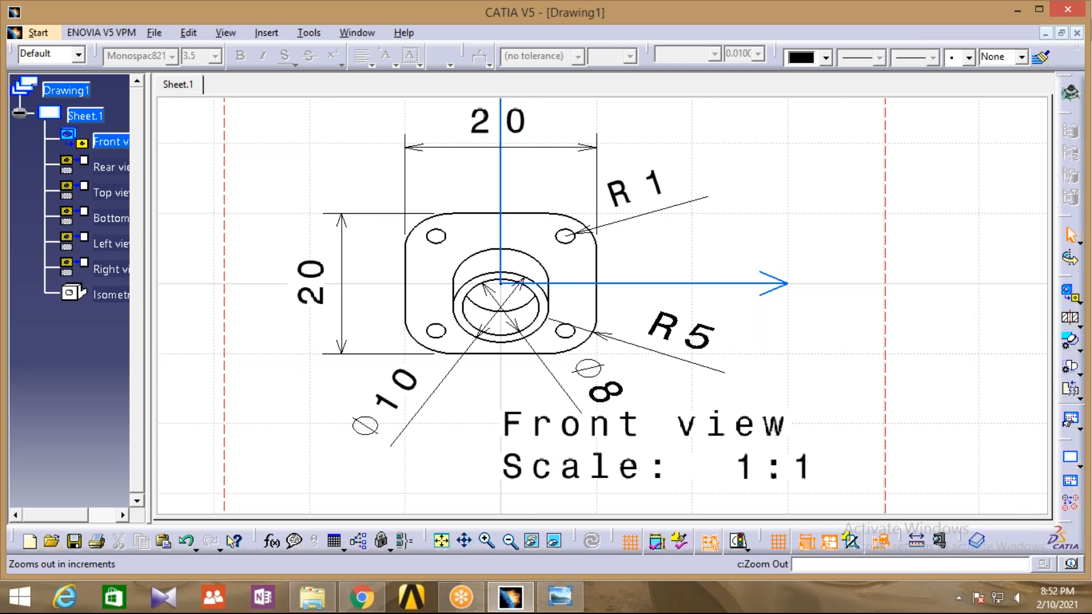
left_click(509, 542)
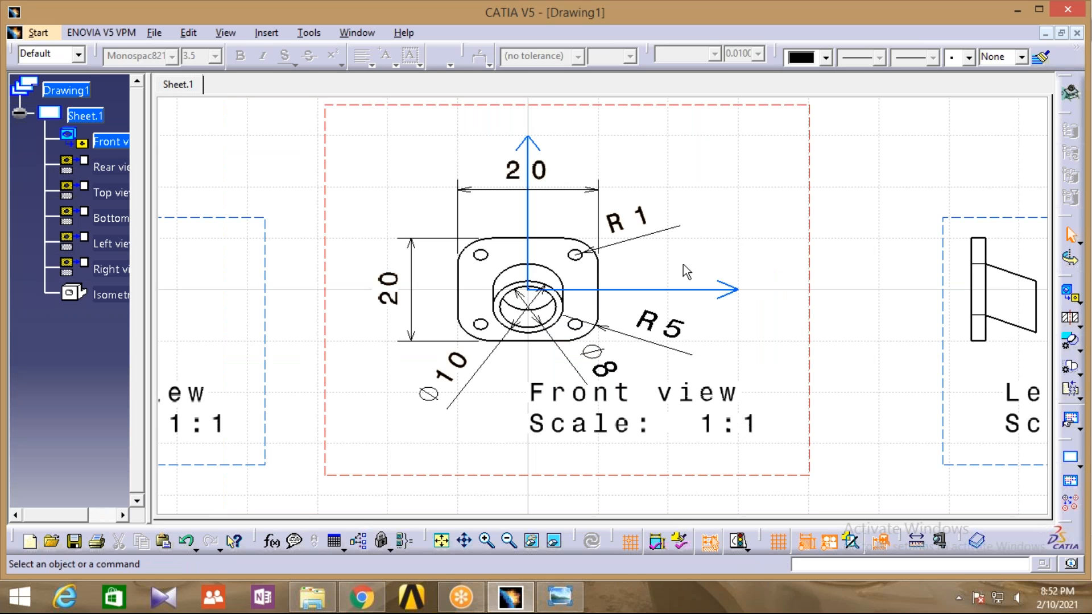
middle_click_drag(662, 262, 653, 262)
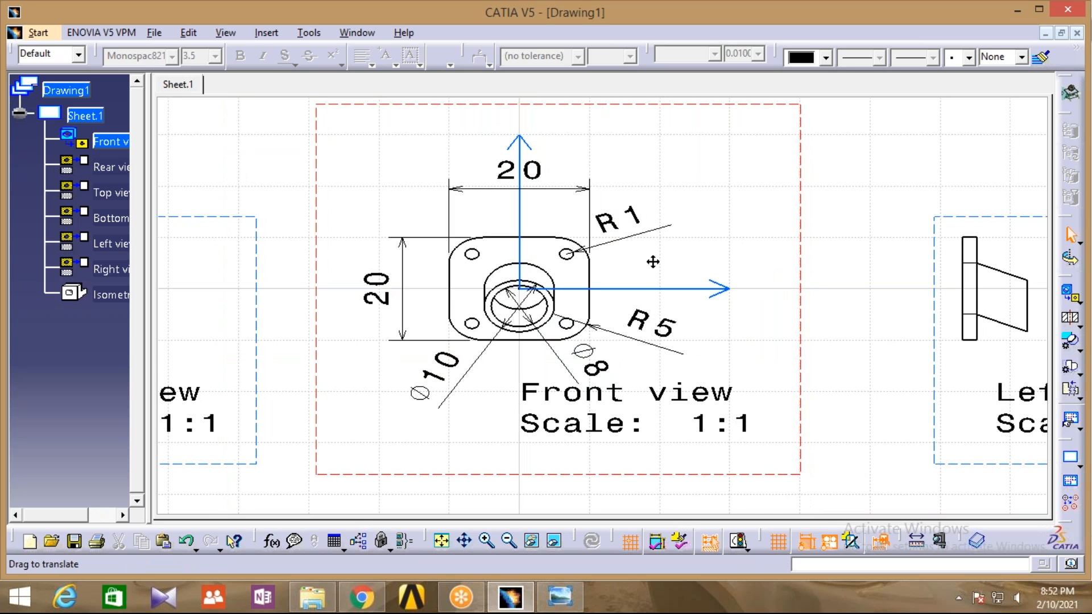
middle_click_drag(653, 262, 418, 262)
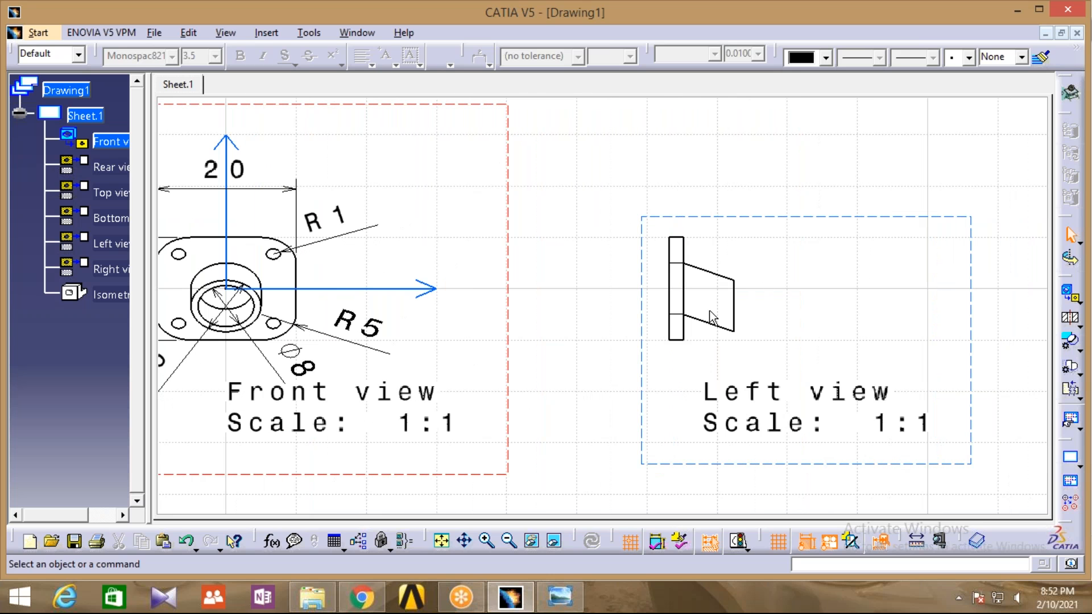
left_click(486, 540)
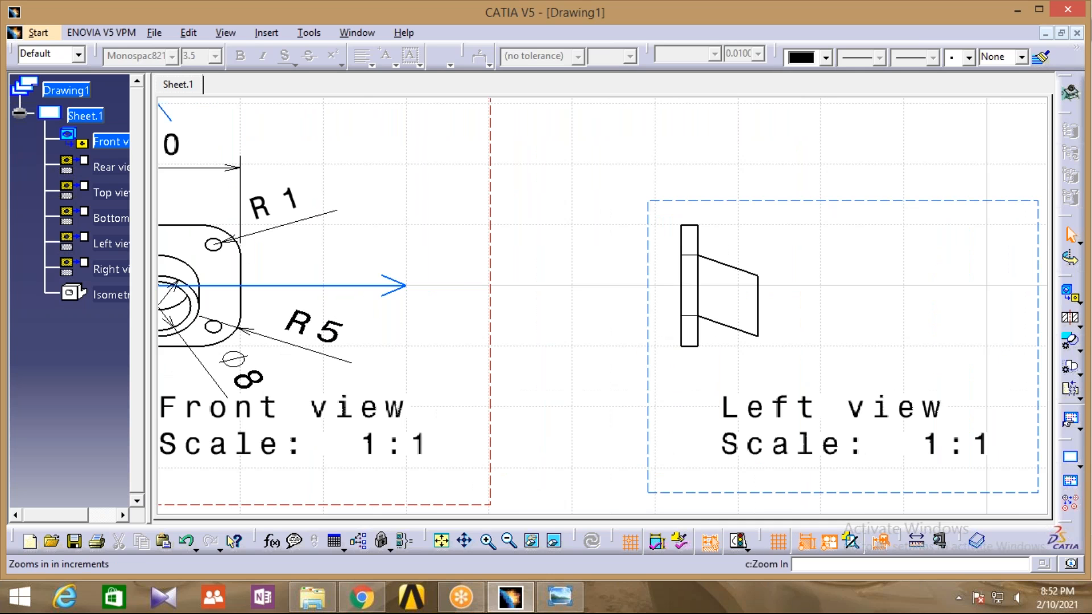
left_click(486, 540)
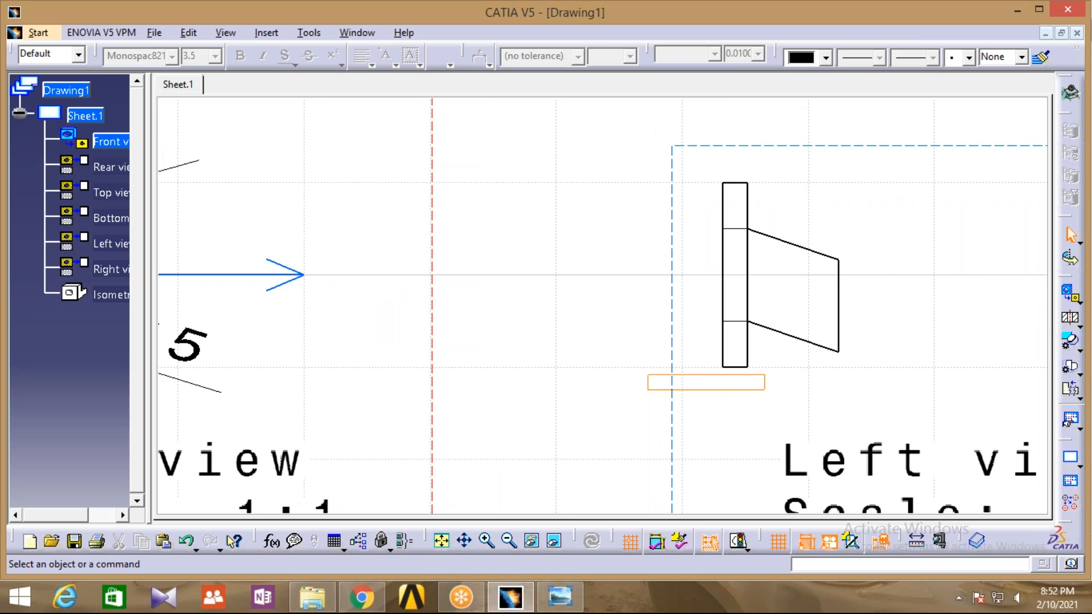
middle_click_drag(736, 183, 317, 185)
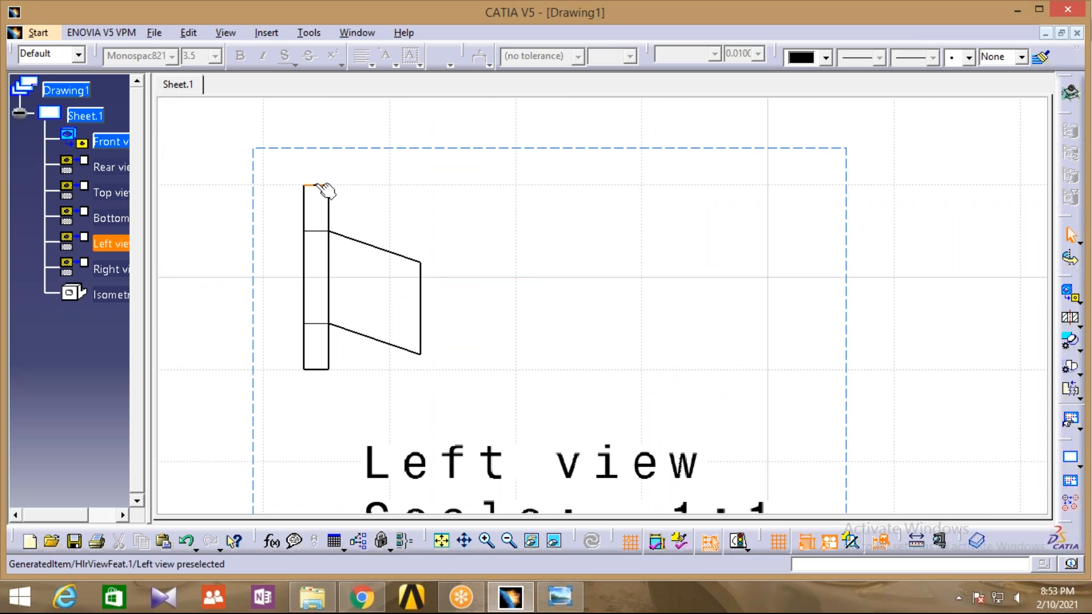
left_click(267, 32)
mouse_move(299, 117)
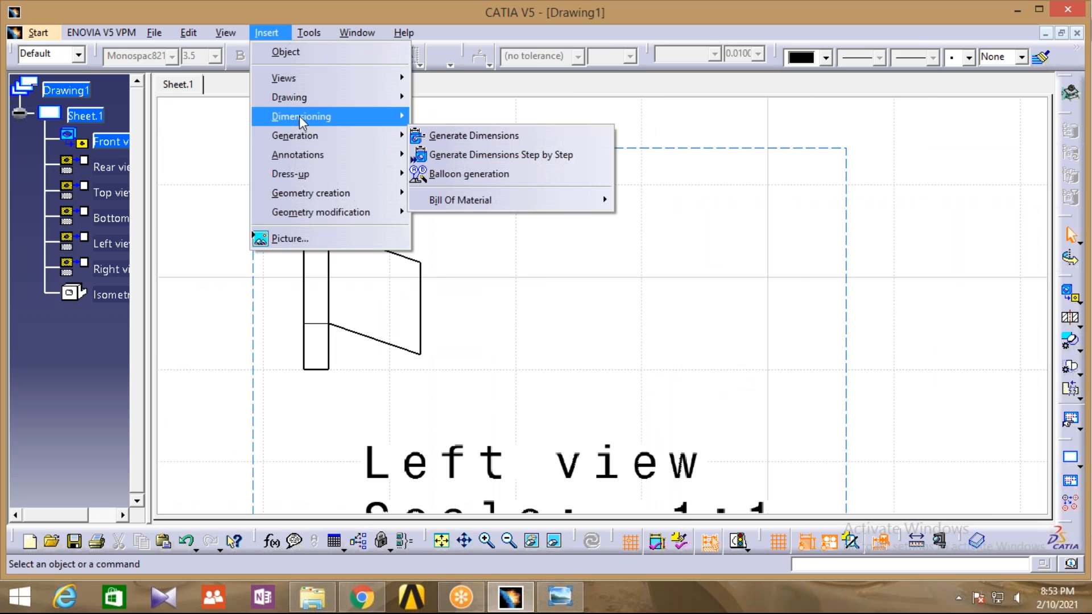
mouse_move(453, 116)
left_click(646, 117)
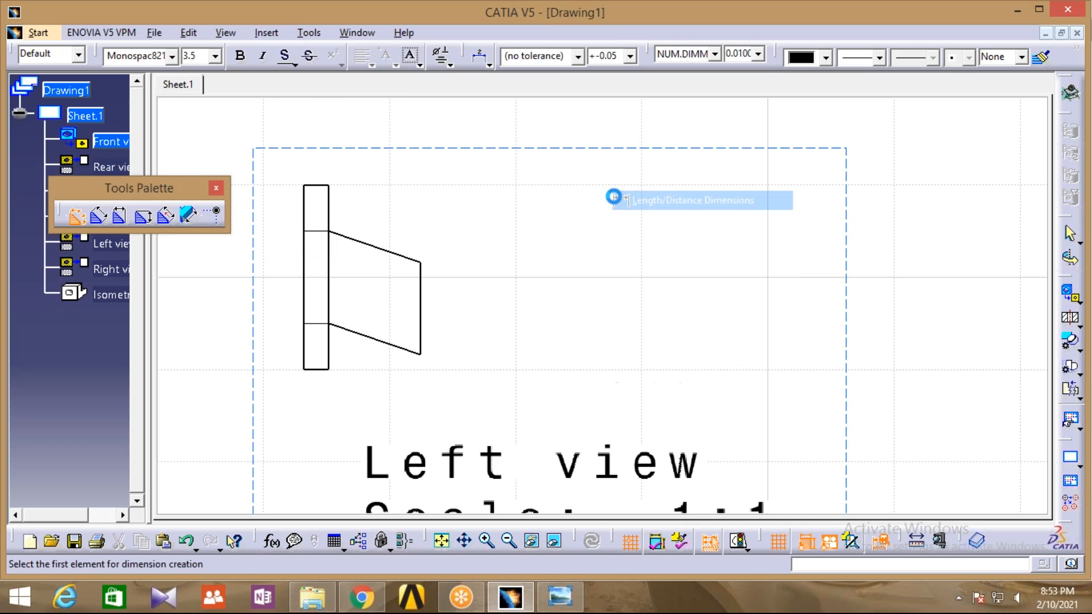
left_click(316, 185)
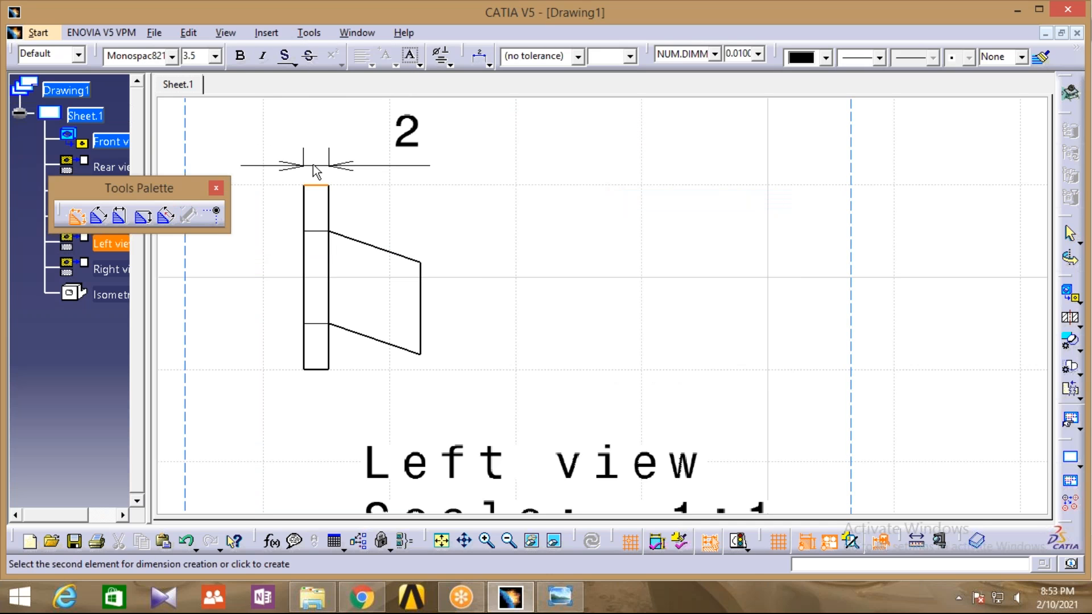
left_click(342, 117)
left_click(404, 142)
mouse_move(403, 142)
middle_mouse_down()
mouse_move(431, 233)
mouse_move(460, 173)
middle_mouse_up()
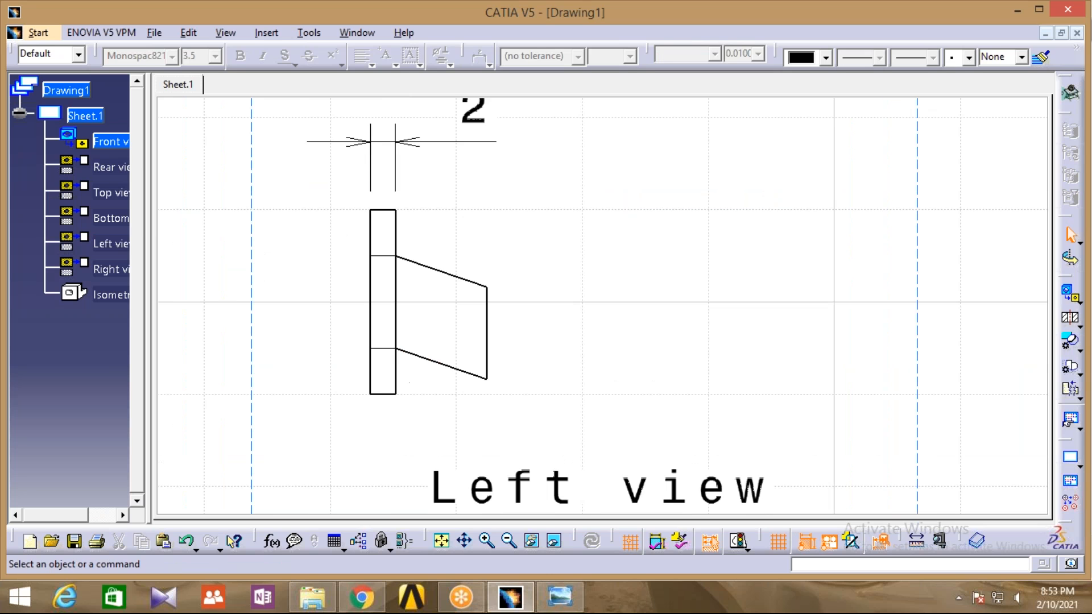
Add a length dimension to the tube's upper sloping edge in the left view, placed parallel above it.
left_click(260, 34)
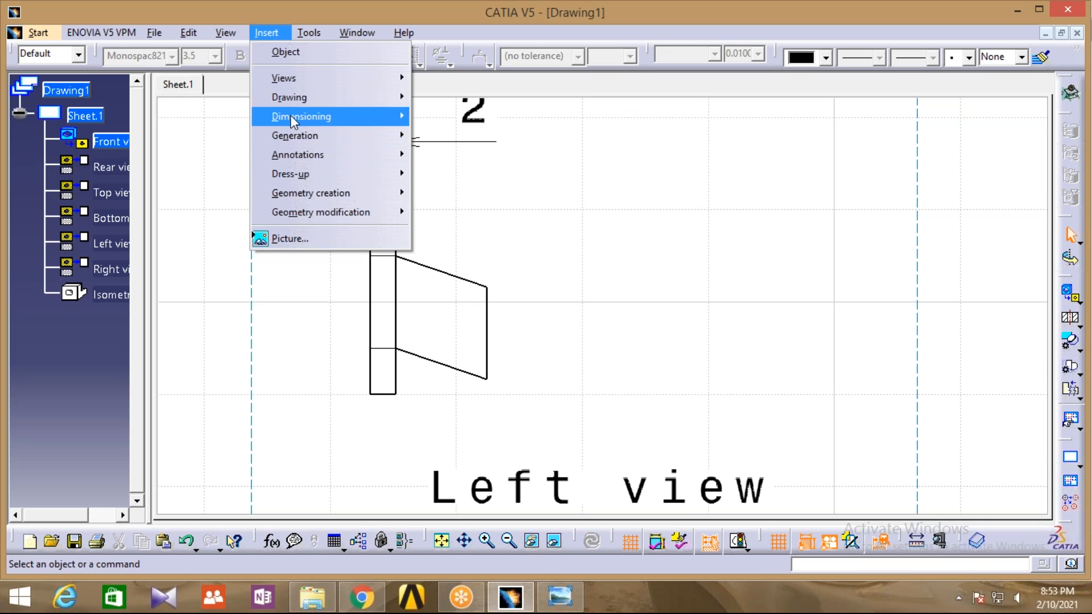
mouse_move(291, 116)
mouse_move(424, 119)
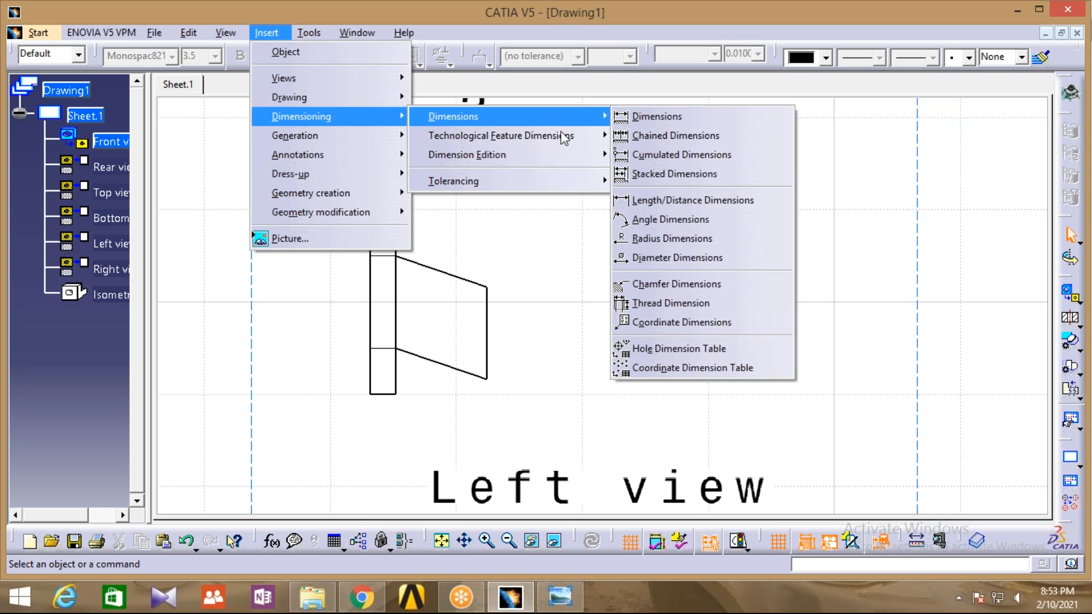
left_click(676, 200)
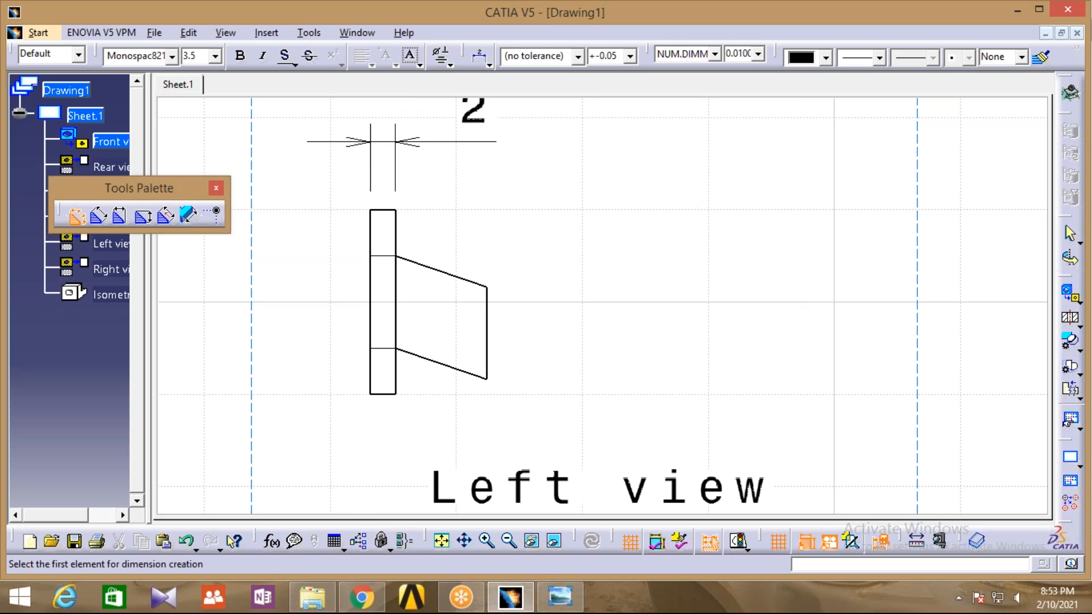
left_click(600, 196)
middle_click_drag(598, 314, 599, 314)
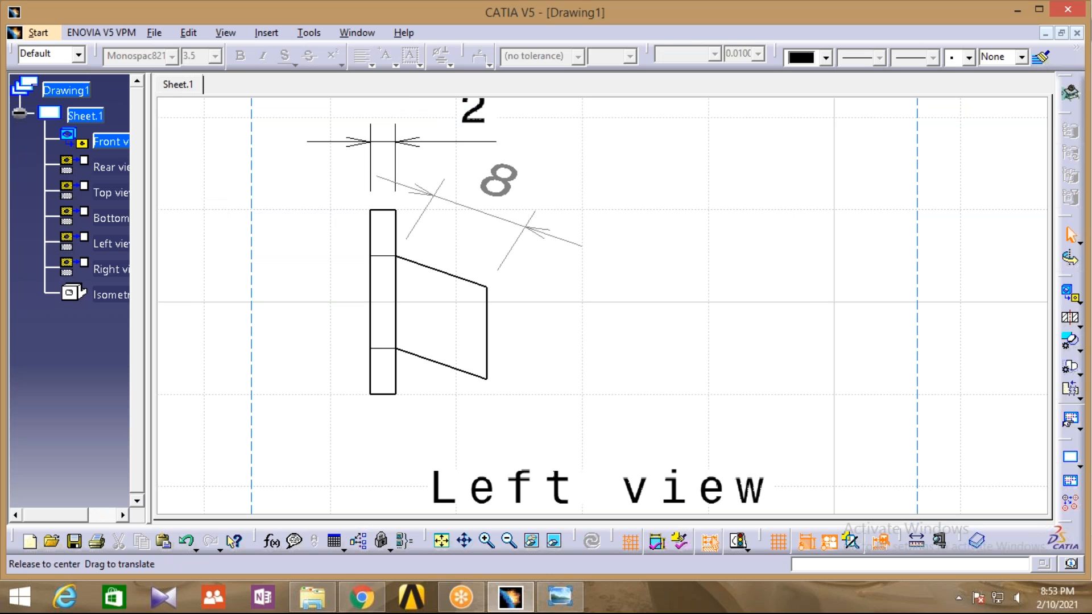
middle_click_drag(579, 298, 568, 268)
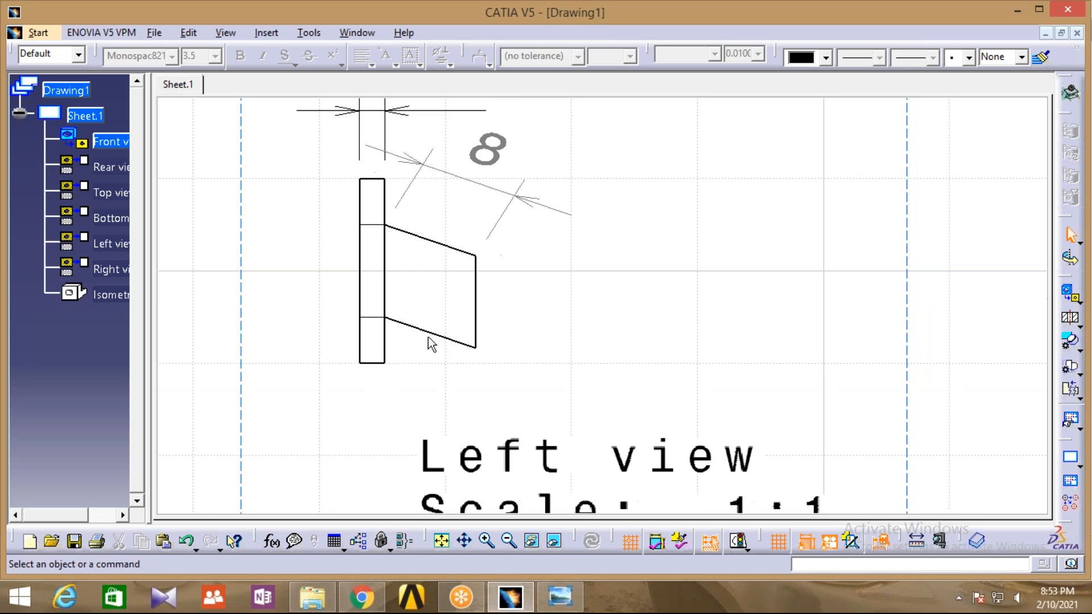
Add an angle dimension between the plate's lower front edge and the tube's lower sloping edge in the left view, placed below the part.
left_click(253, 33)
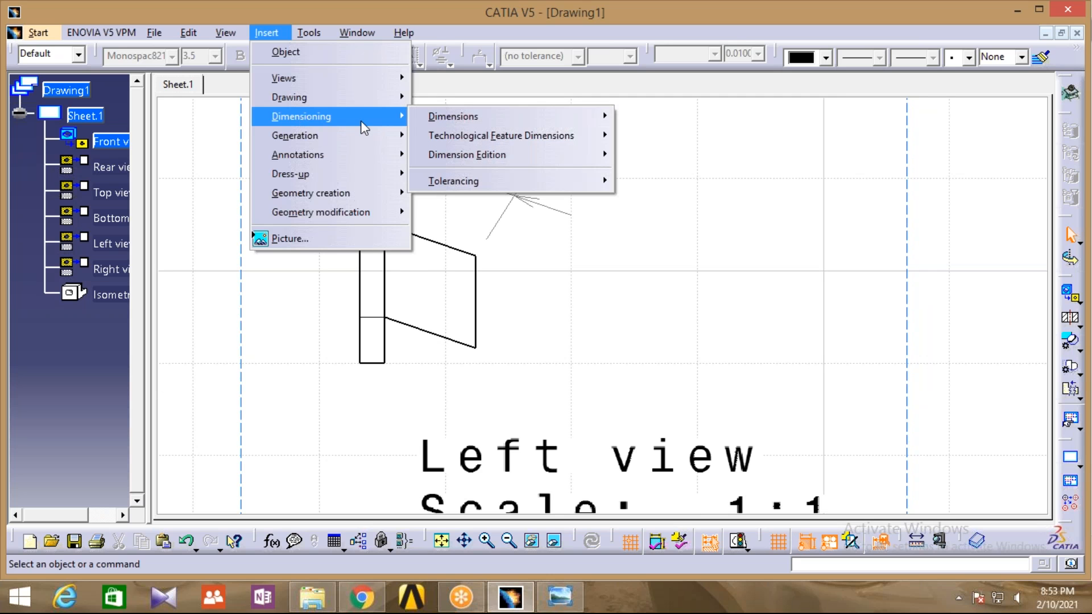
mouse_move(466, 122)
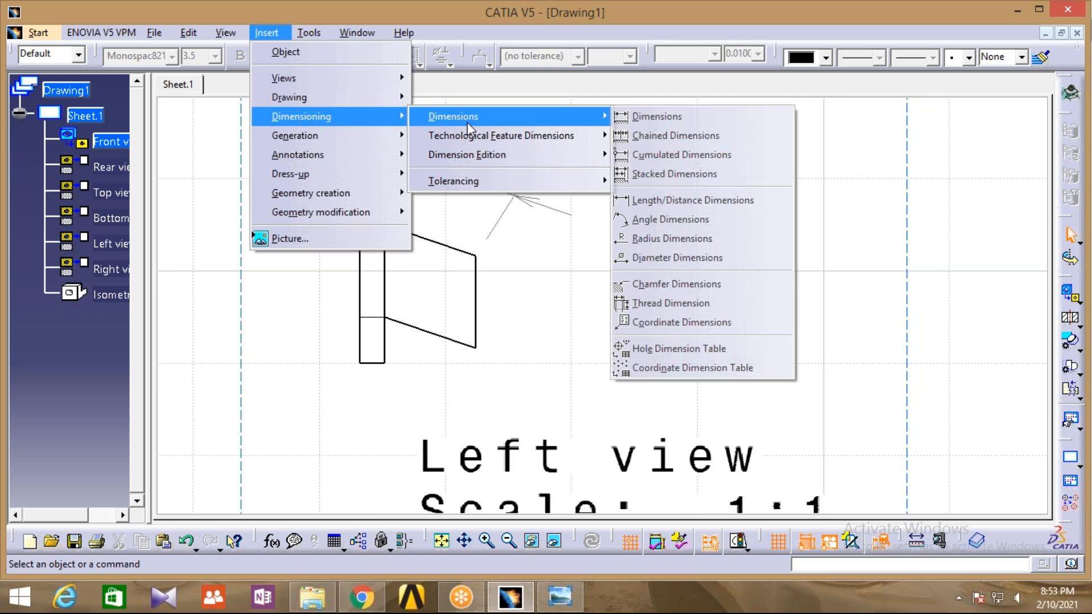
left_click(654, 220)
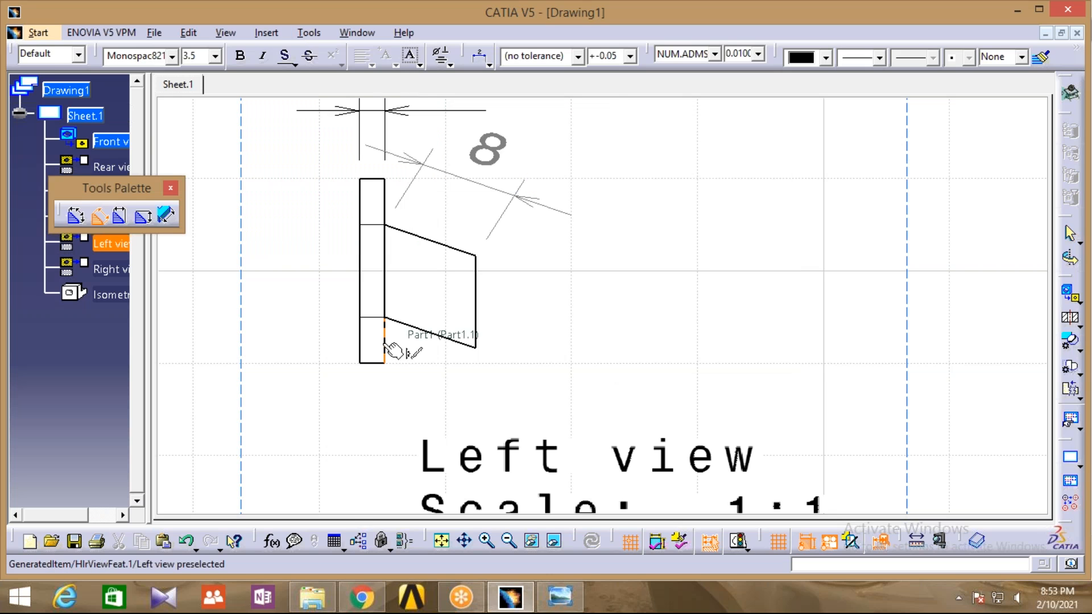
left_click(385, 343)
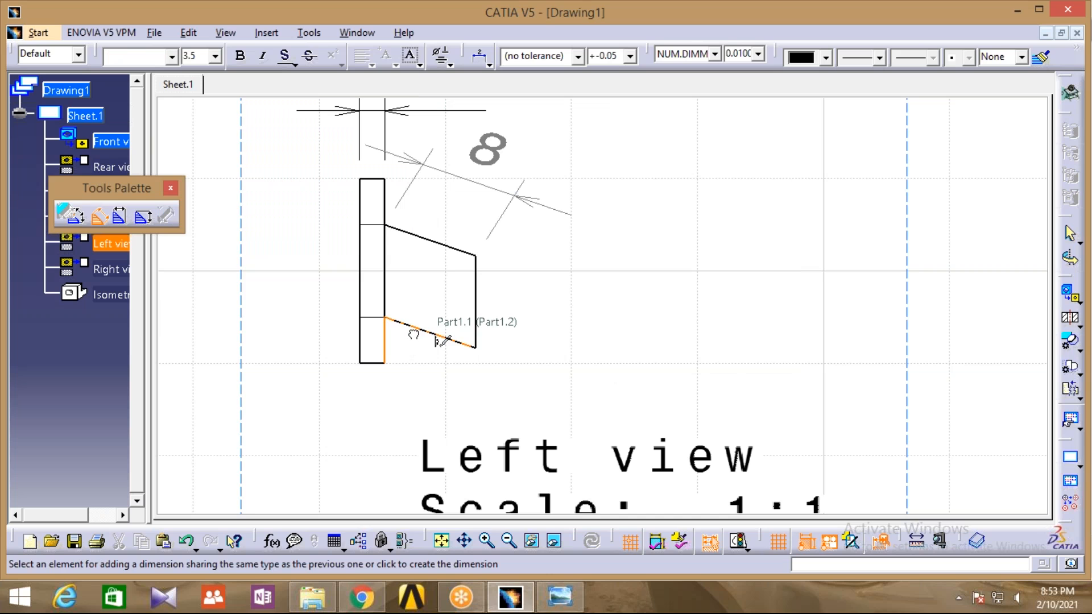
left_click(436, 341)
left_click(436, 425)
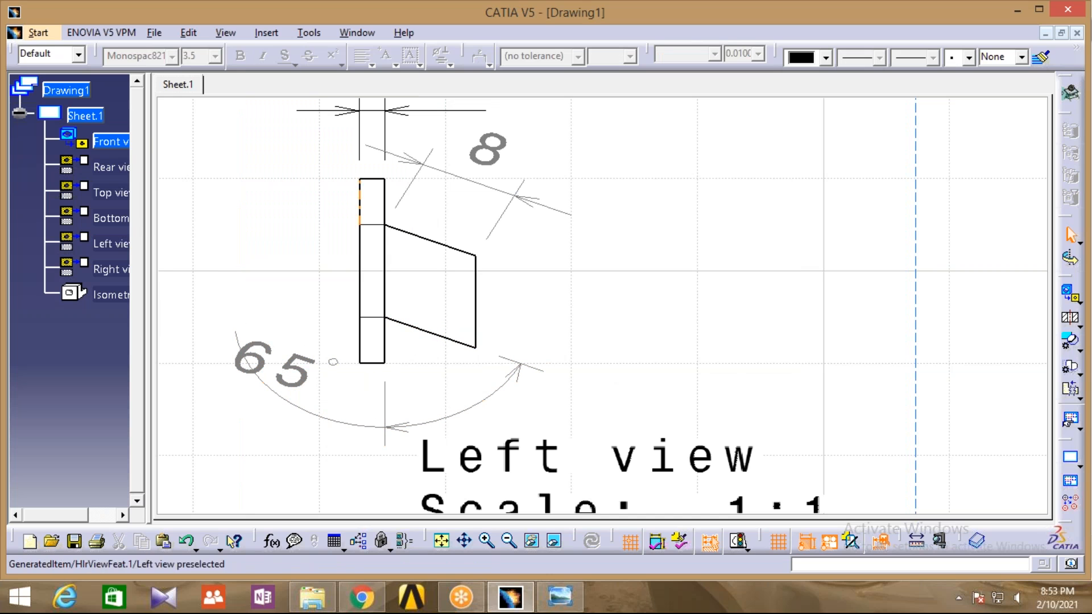
Add a vertical dimension to the middle segment of the plate's back edge in the left view, placed outside to its left.
left_click(265, 33)
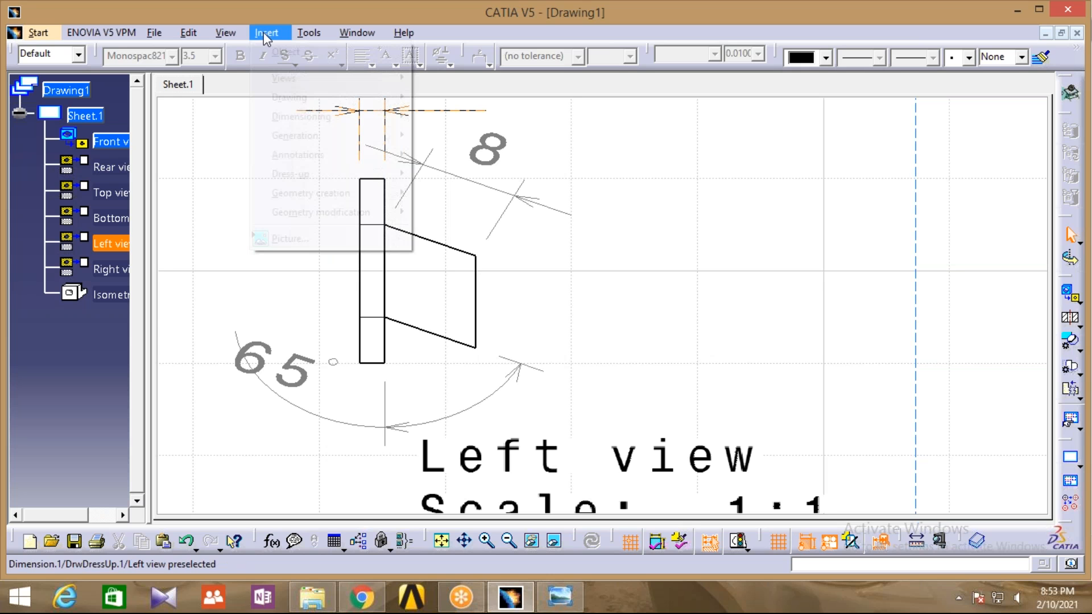
mouse_move(371, 167)
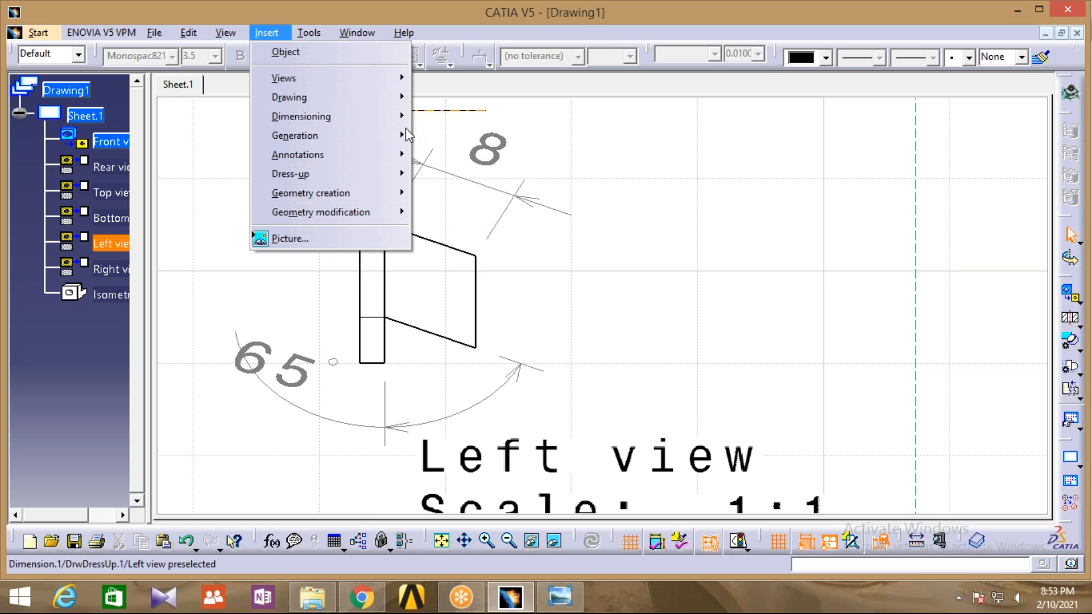
mouse_move(350, 116)
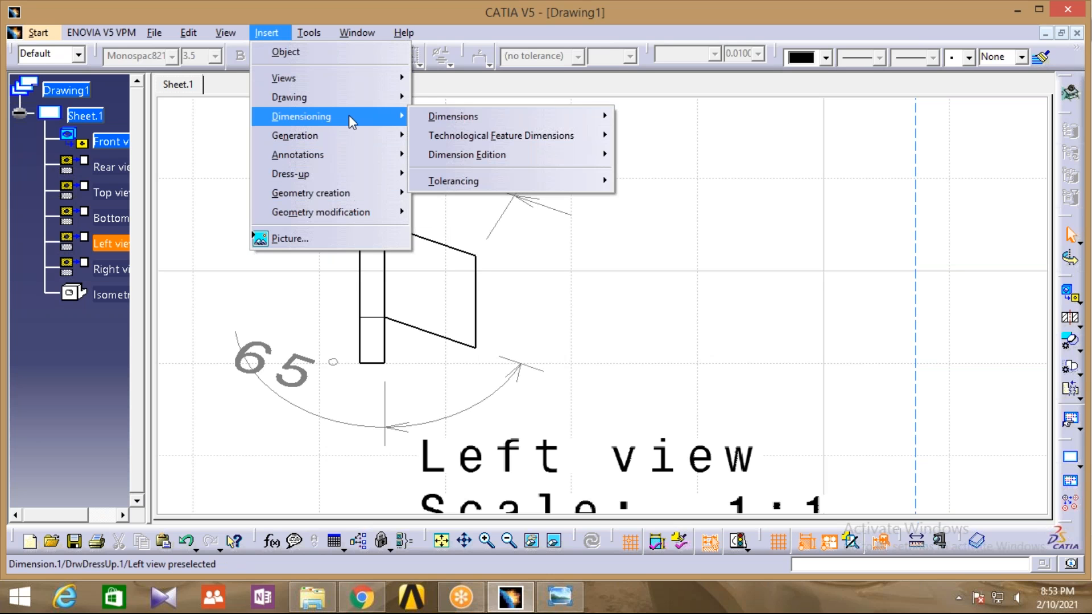
mouse_move(507, 117)
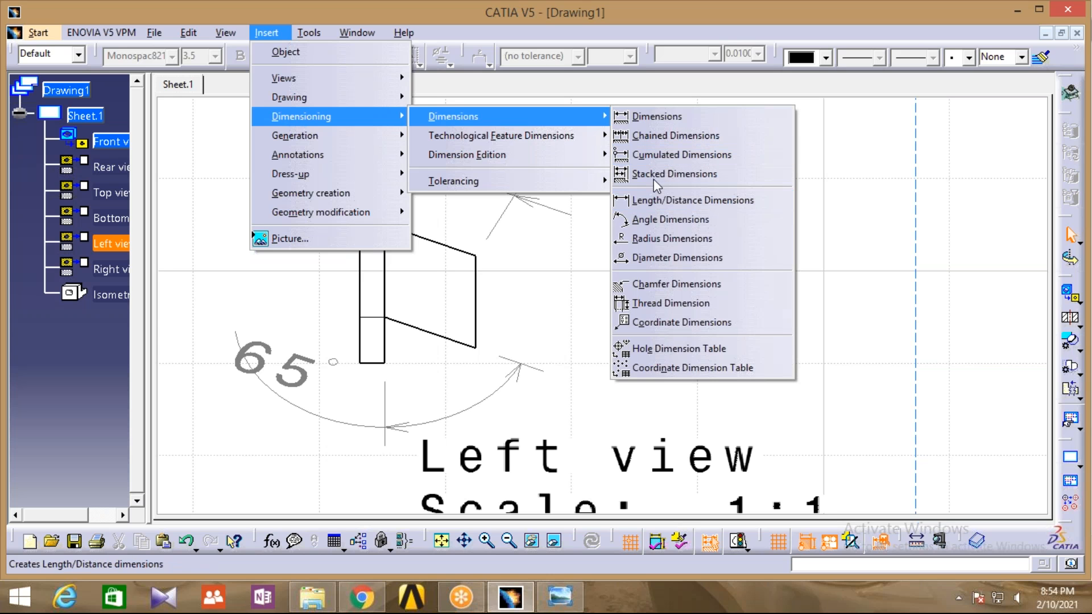
left_click(654, 118)
left_click(382, 269)
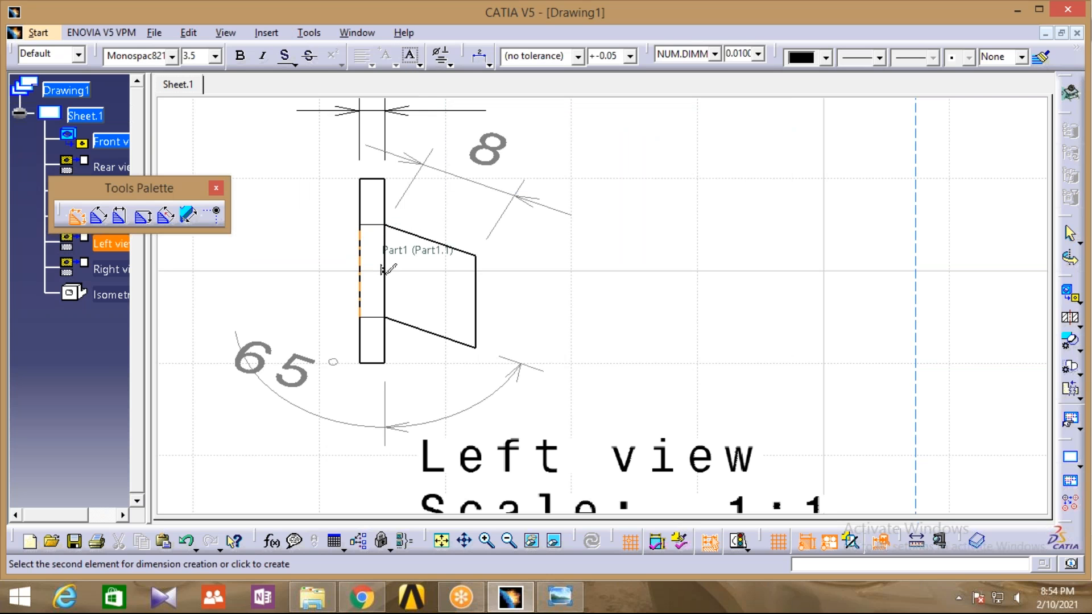
left_click(315, 267)
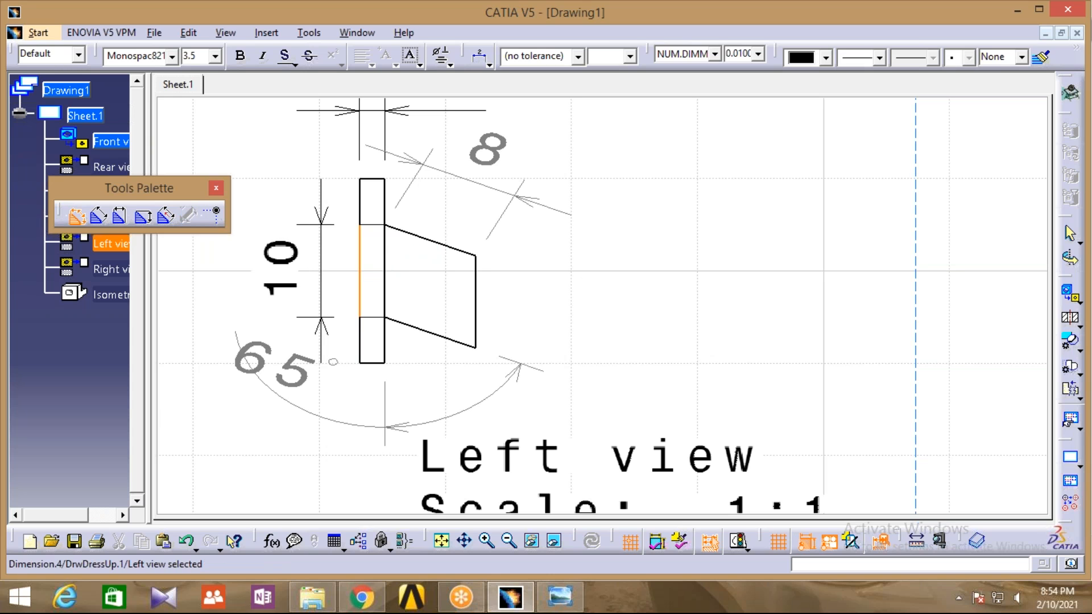
left_click(317, 263)
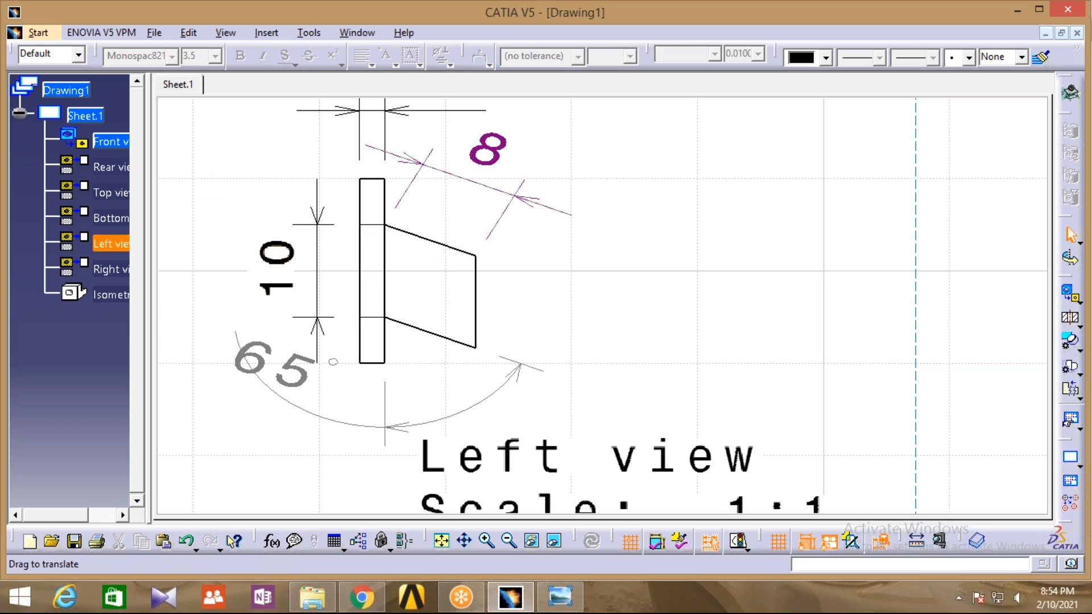
Review the dimensioned front and left views together with the surrounding projected and isometric views on the sheet.
middle_click_drag(521, 210, 543, 236)
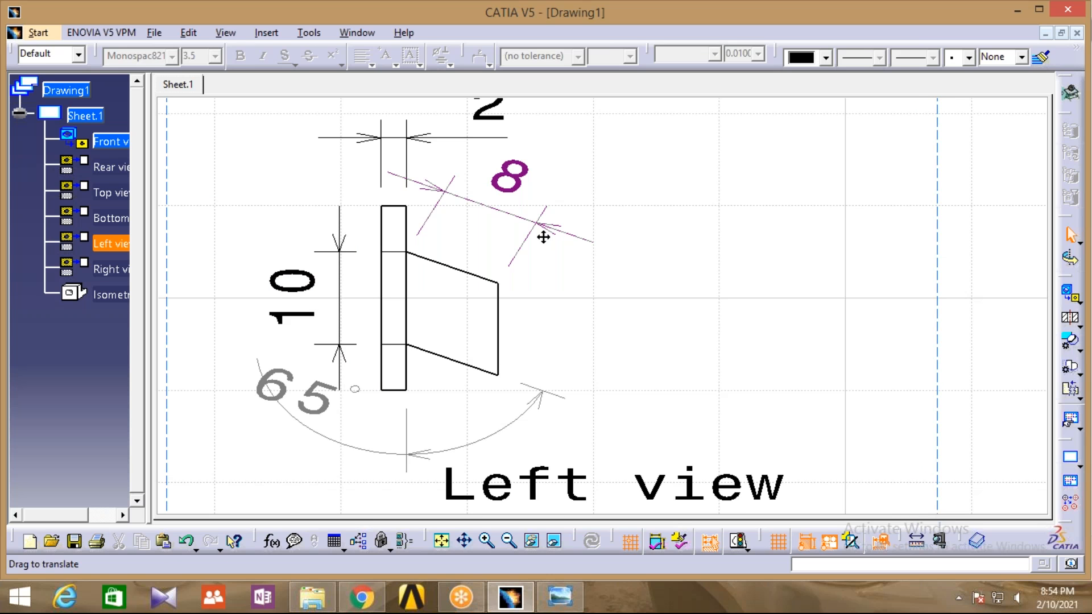
middle_click_drag(543, 236, 602, 227)
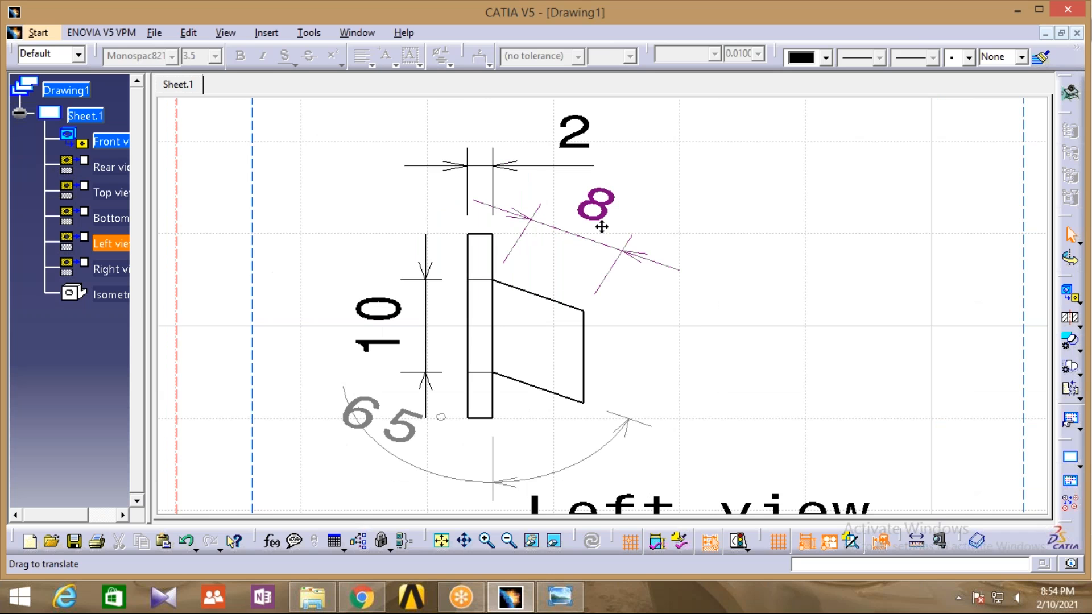
left_click(509, 541)
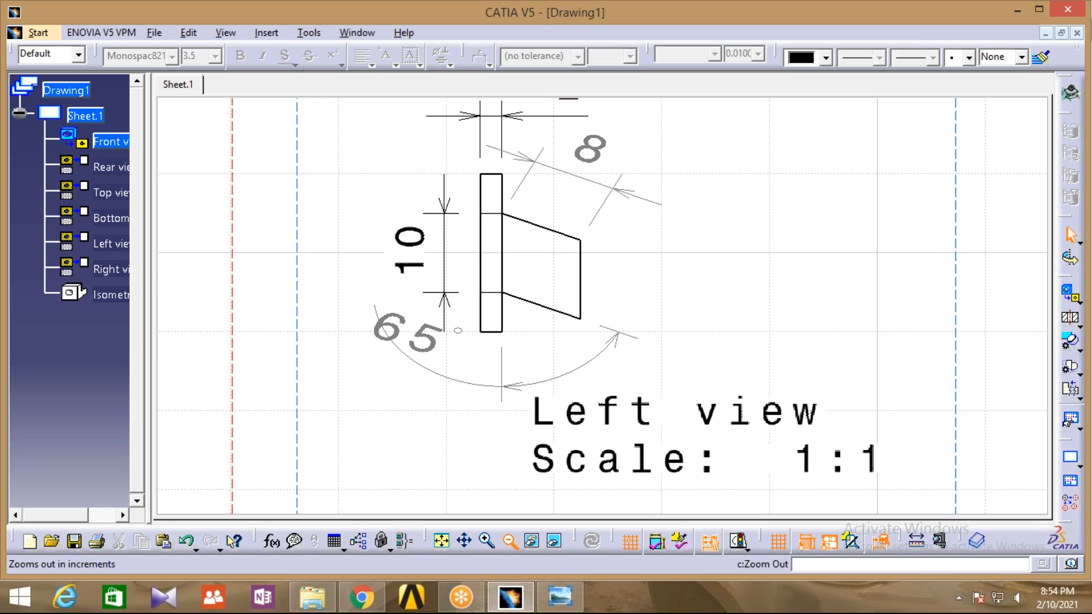
left_click(509, 541)
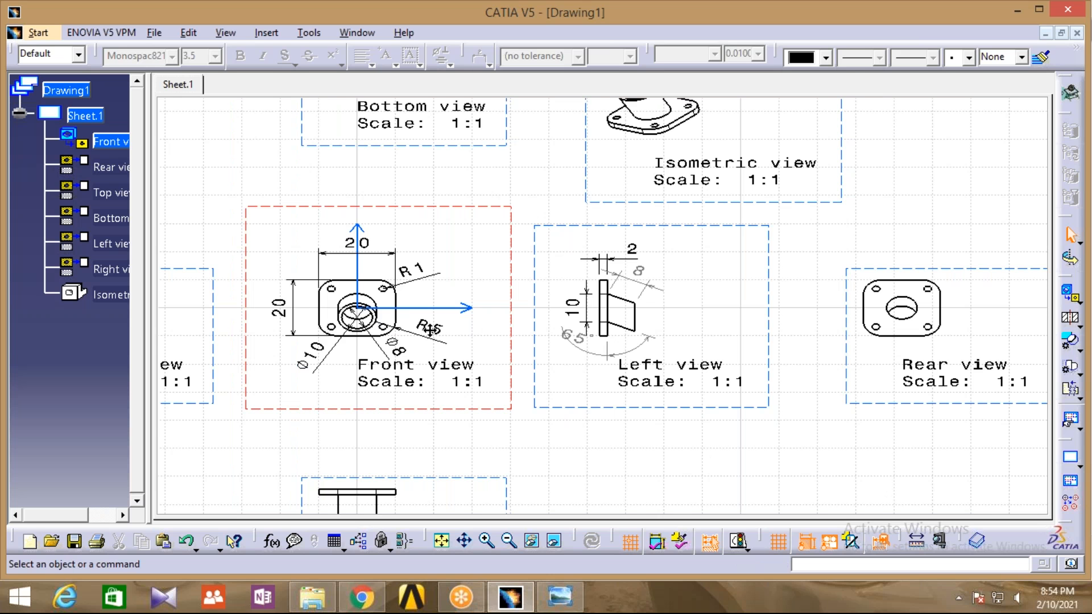
middle_click_drag(431, 329, 496, 379)
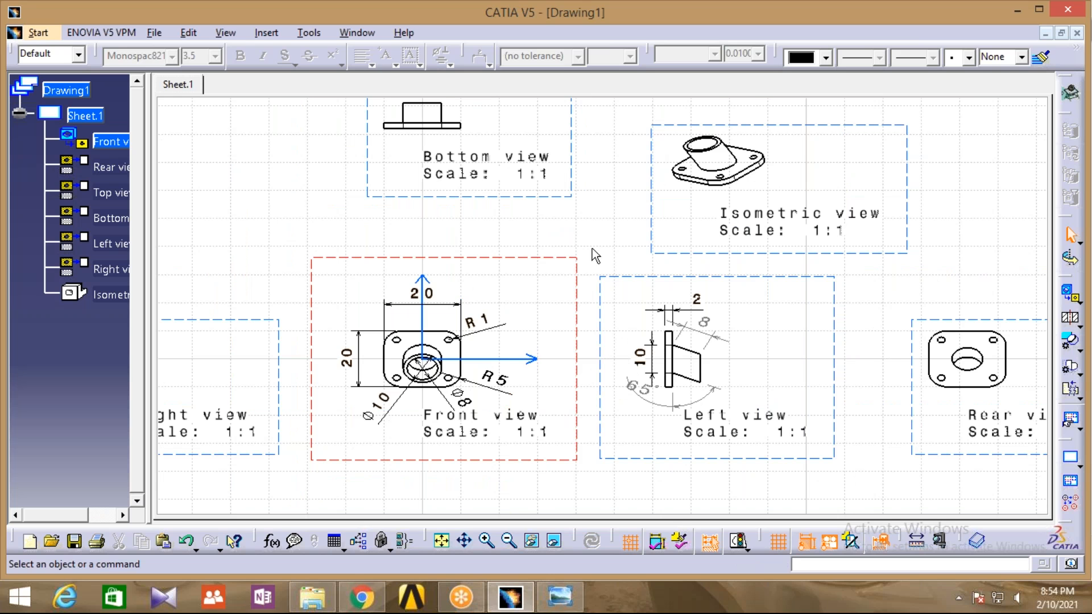
middle_click_drag(592, 248, 615, 166)
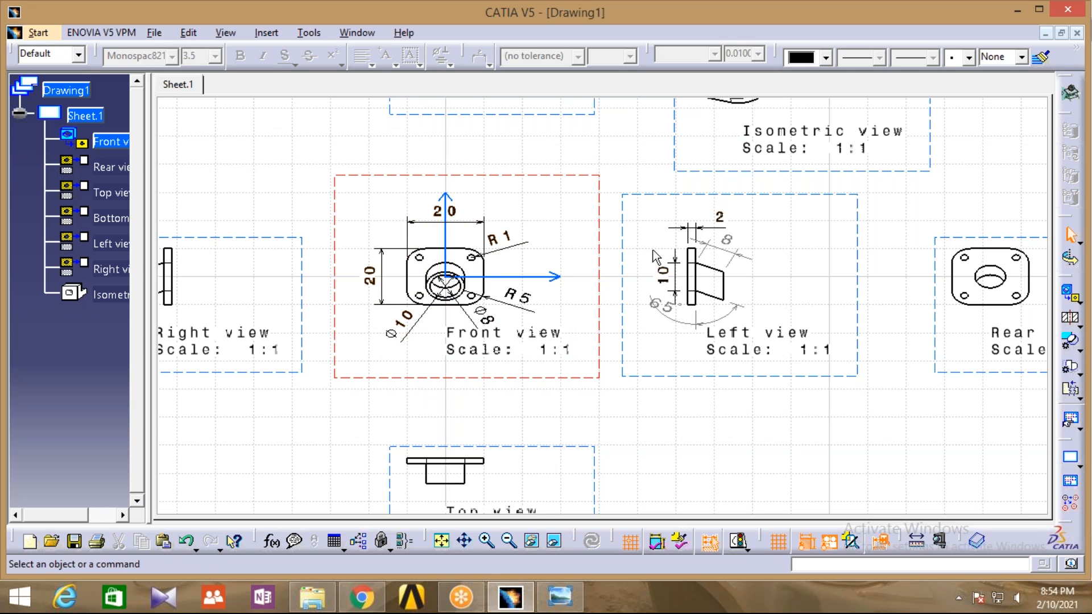
middle_click_drag(691, 196, 678, 331)
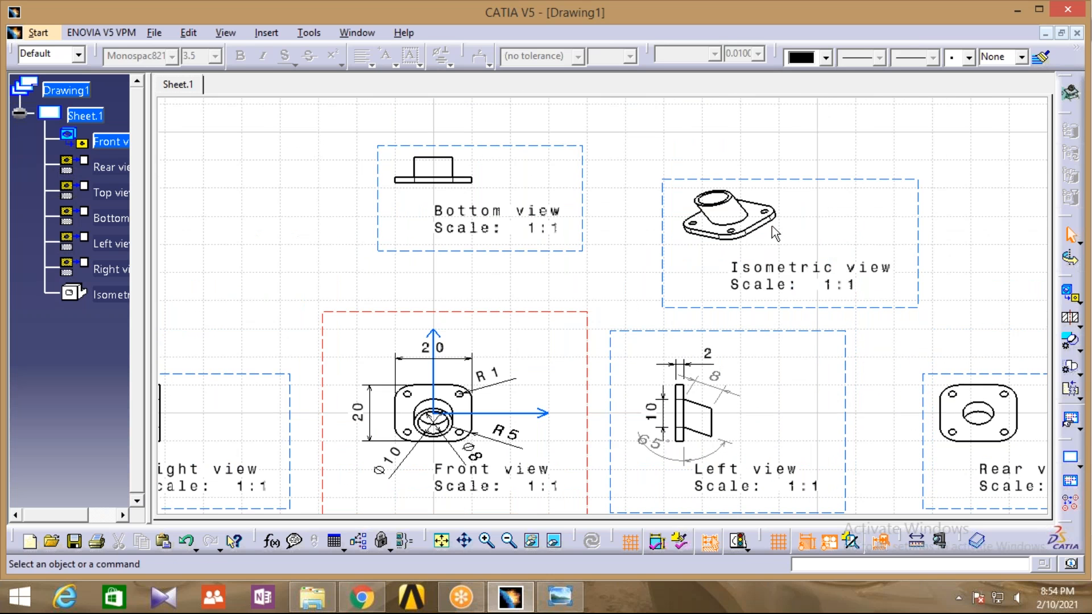
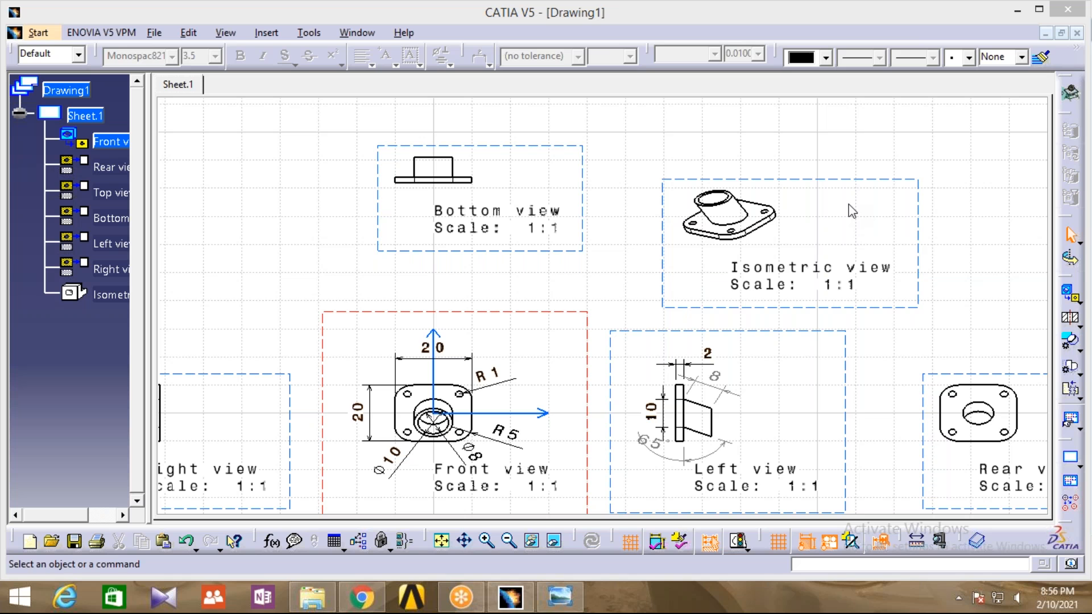
Close Drawing1 without saving its changes, and close the s3.CATProduct assembly.
left_click(1077, 33)
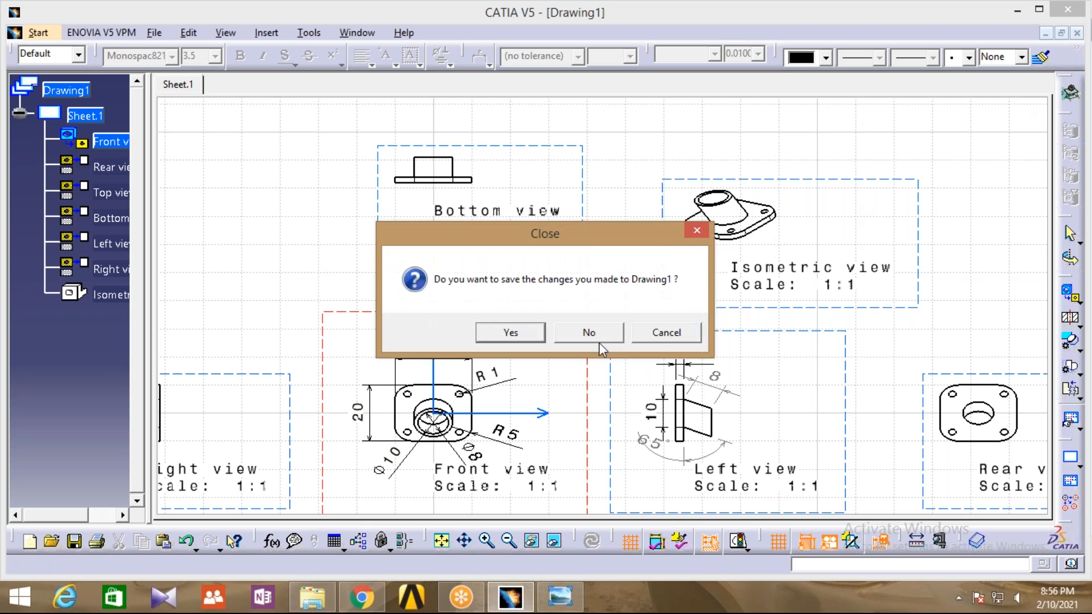
left_click(607, 337)
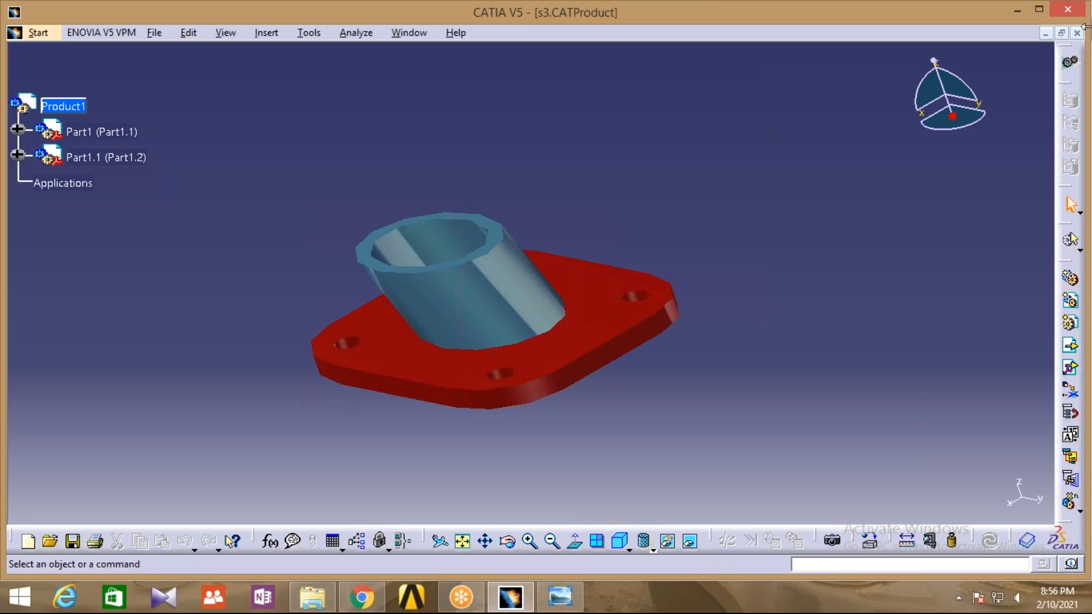
left_click(1076, 33)
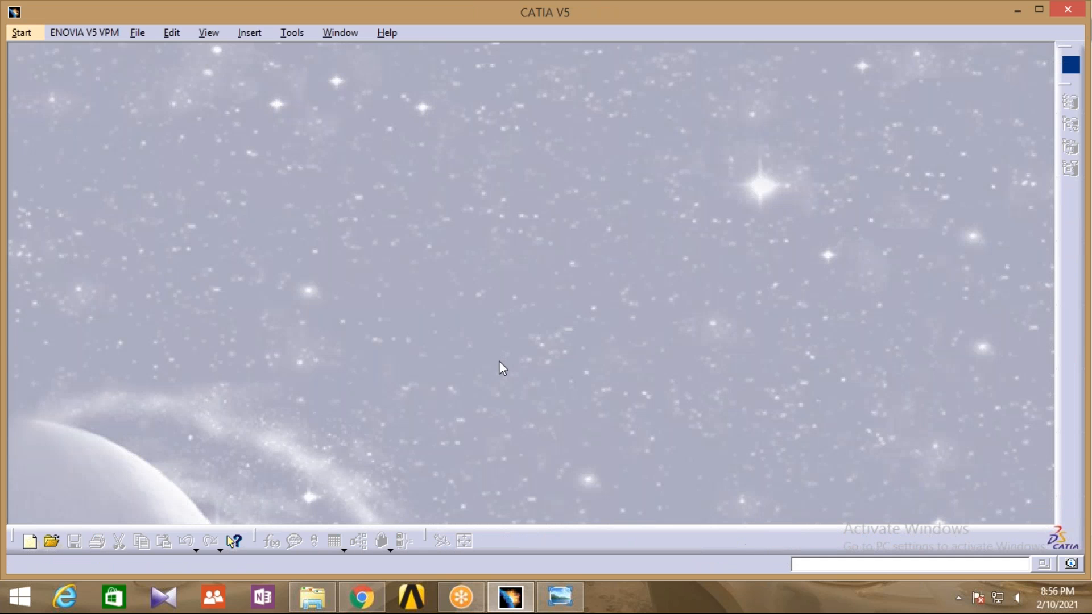
Minimize the open image folder and close the IMG_20200501_102342.jpg reference drawing to get back to the desktop.
left_click(312, 600)
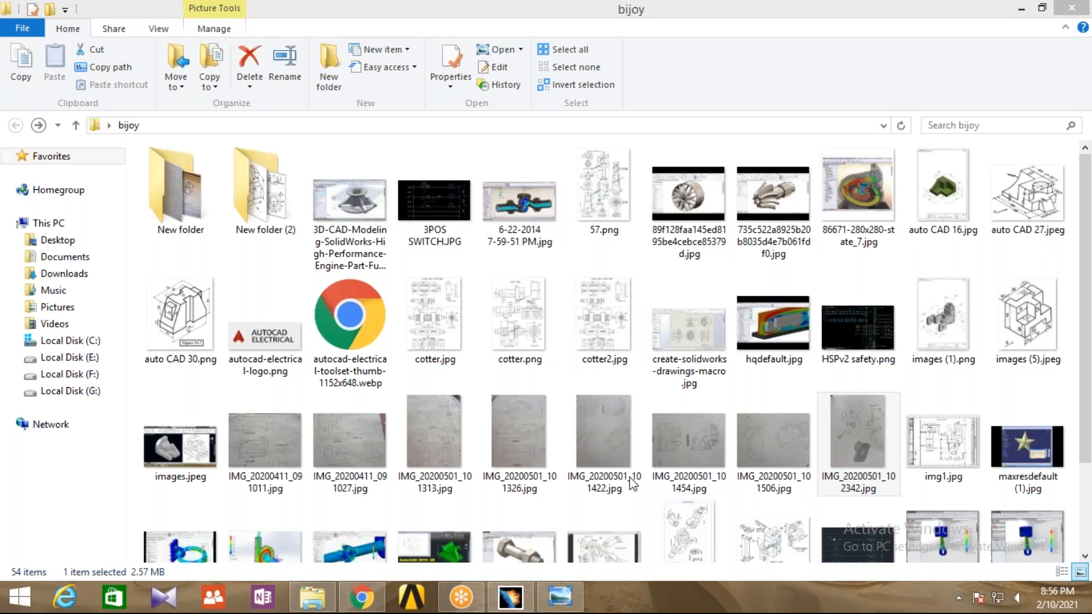
mouse_move(540, 604)
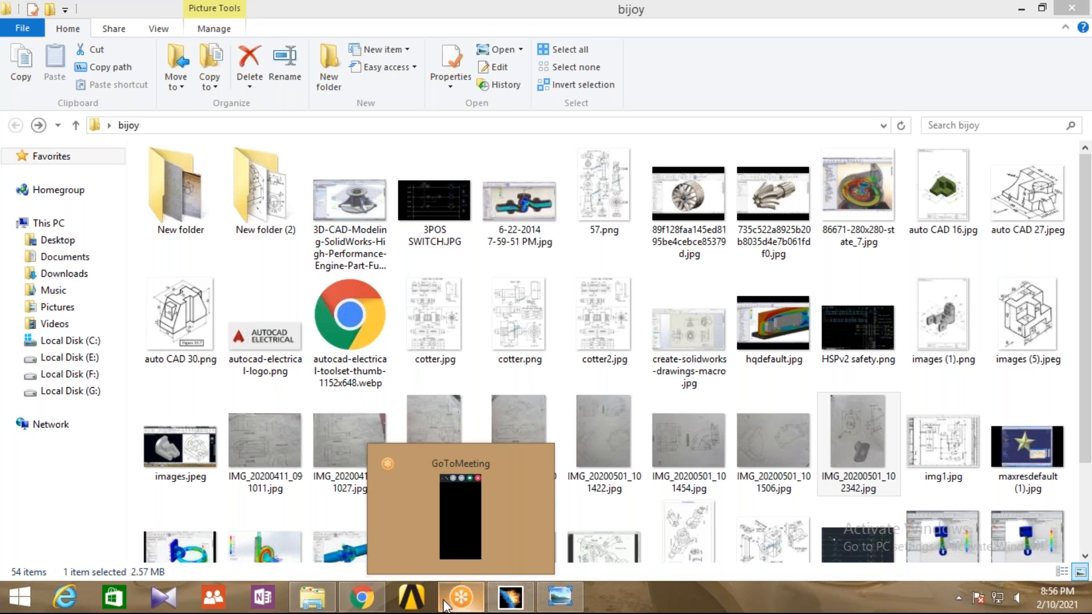
mouse_move(299, 608)
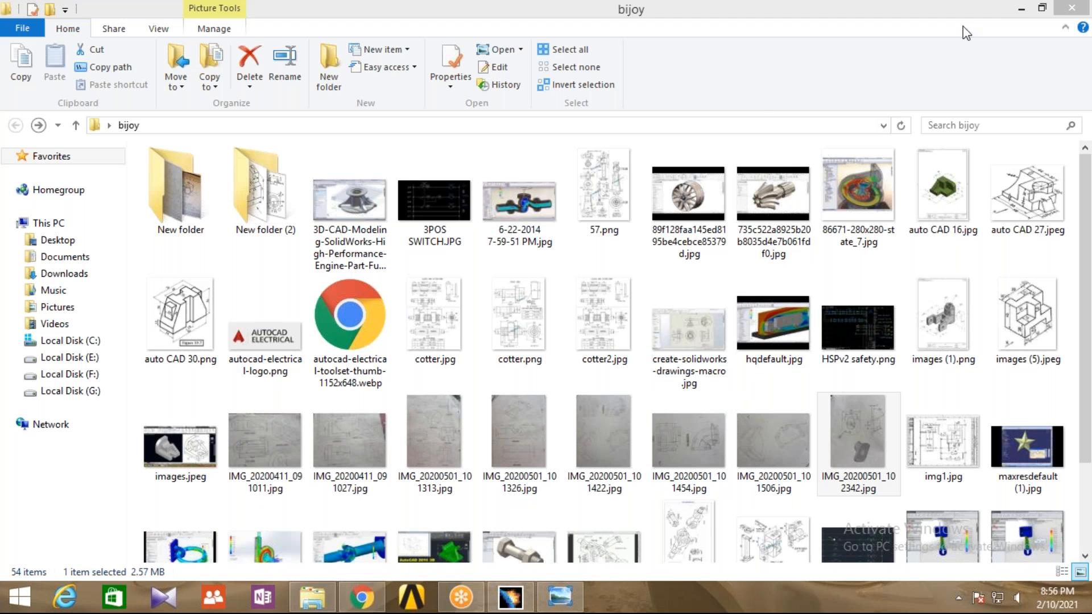
left_click(1021, 10)
left_click(1021, 9)
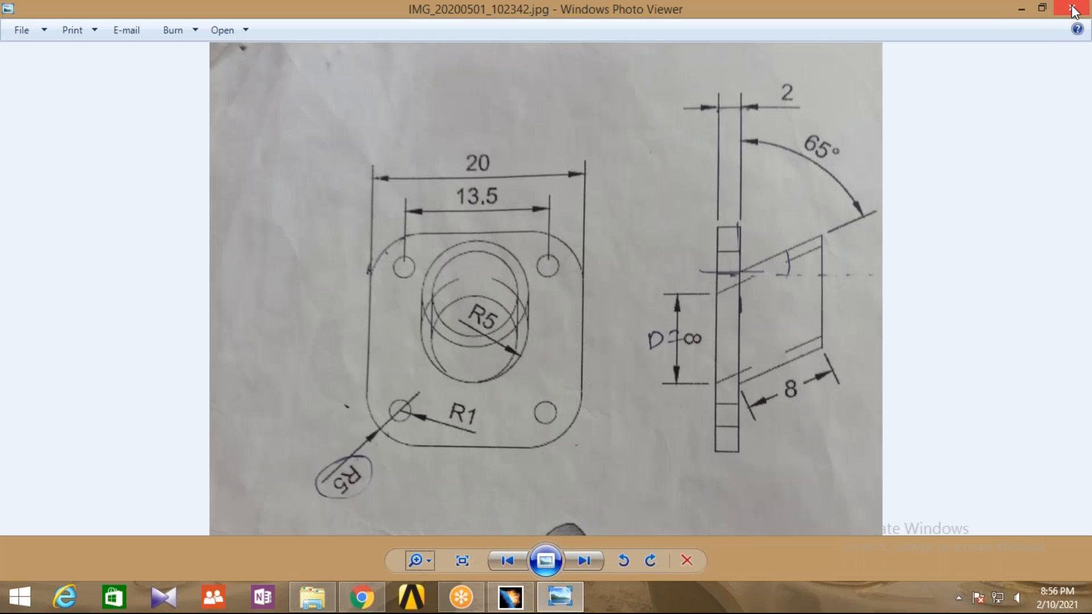
left_click(1073, 12)
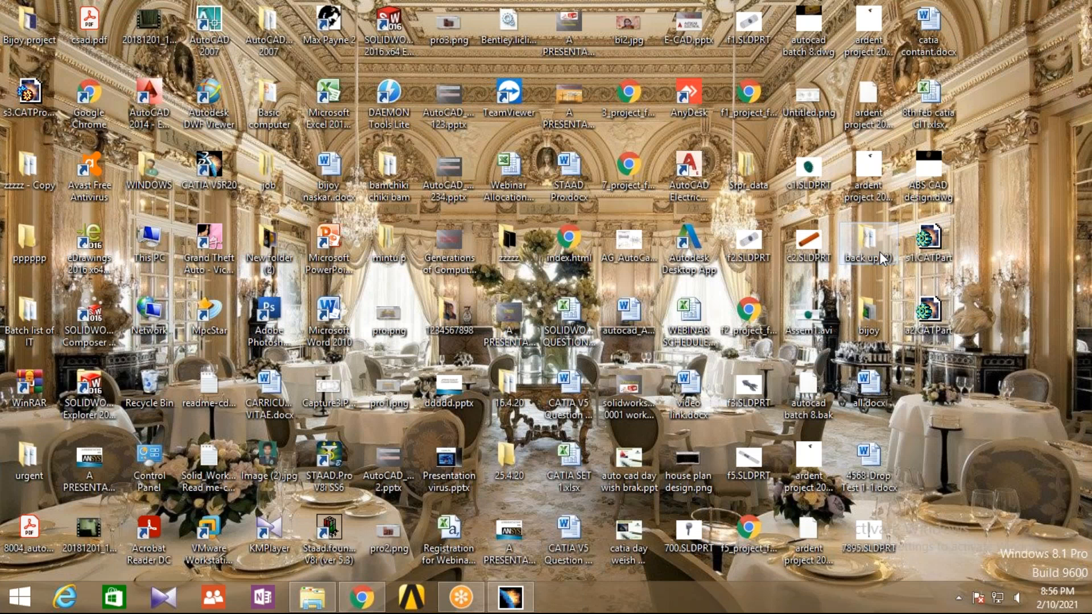
Open the back up (2) folder from the desktop, view part cad 2.jpg and close the image again.
double_click(881, 258)
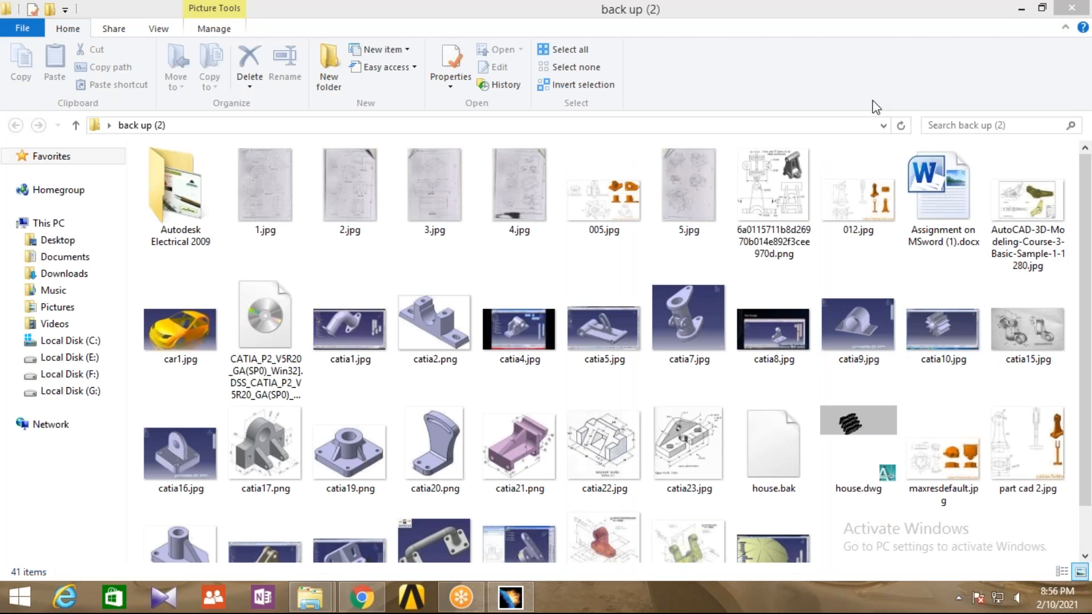
left_click(1036, 459)
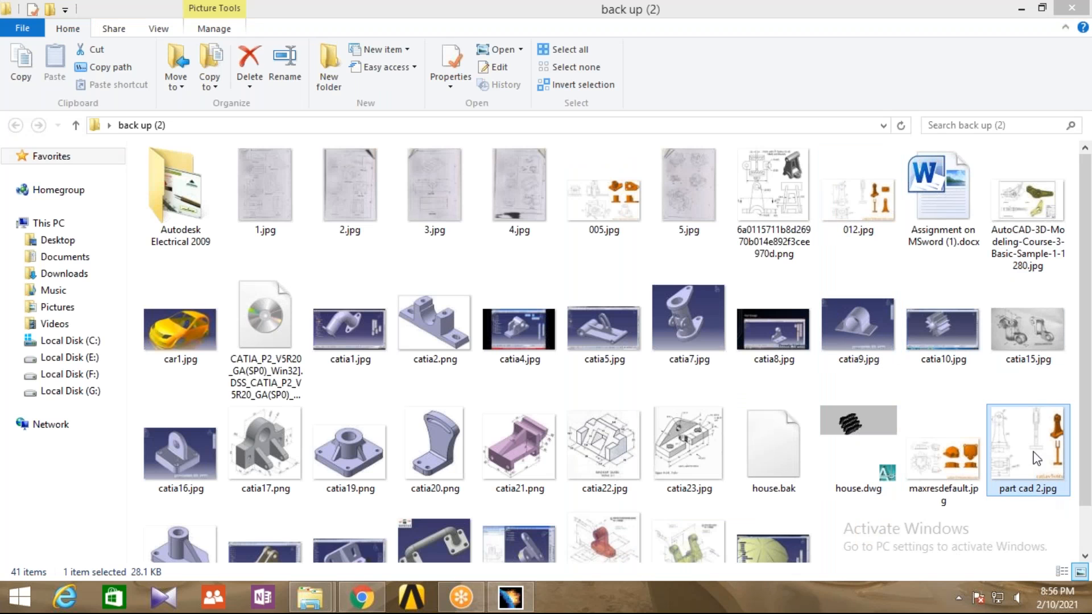
double_click(1035, 457)
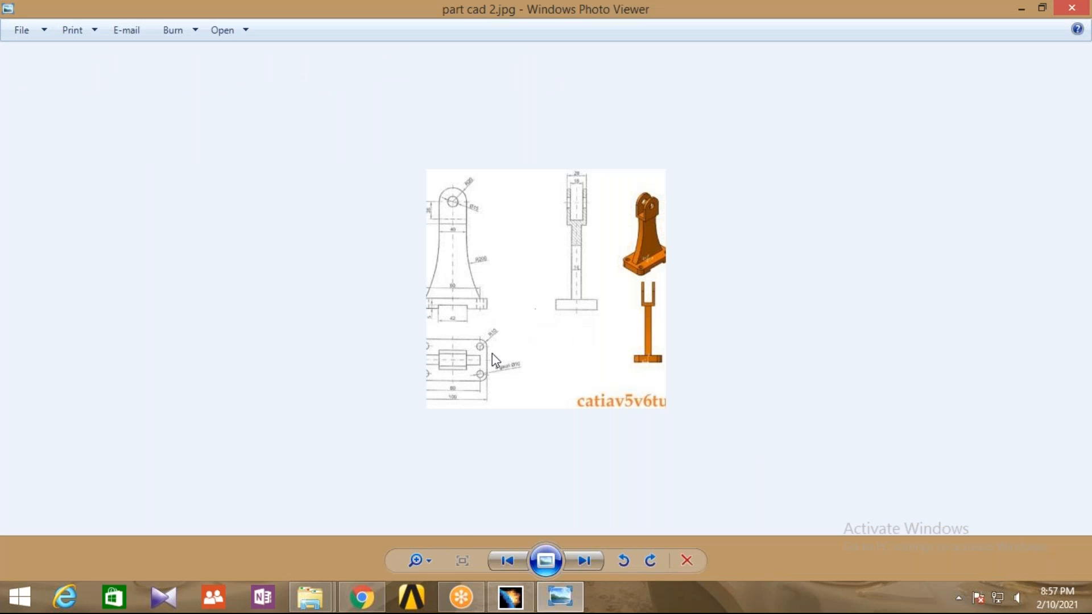
left_click(425, 558)
mouse_move(426, 557)
left_mouse_down()
mouse_move(426, 534)
mouse_move(427, 559)
left_mouse_up()
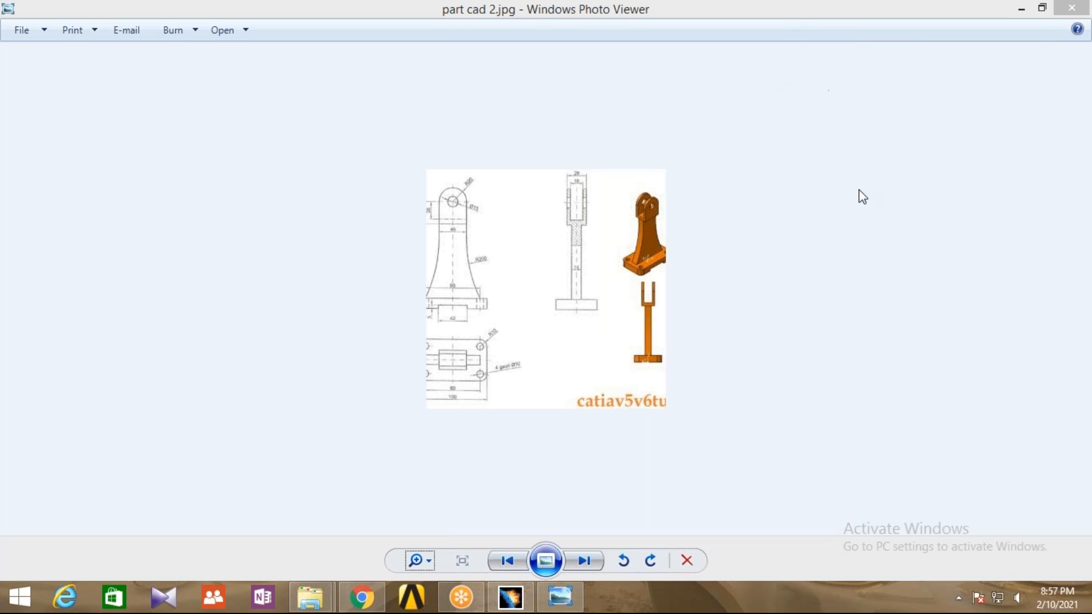
left_click(1069, 8)
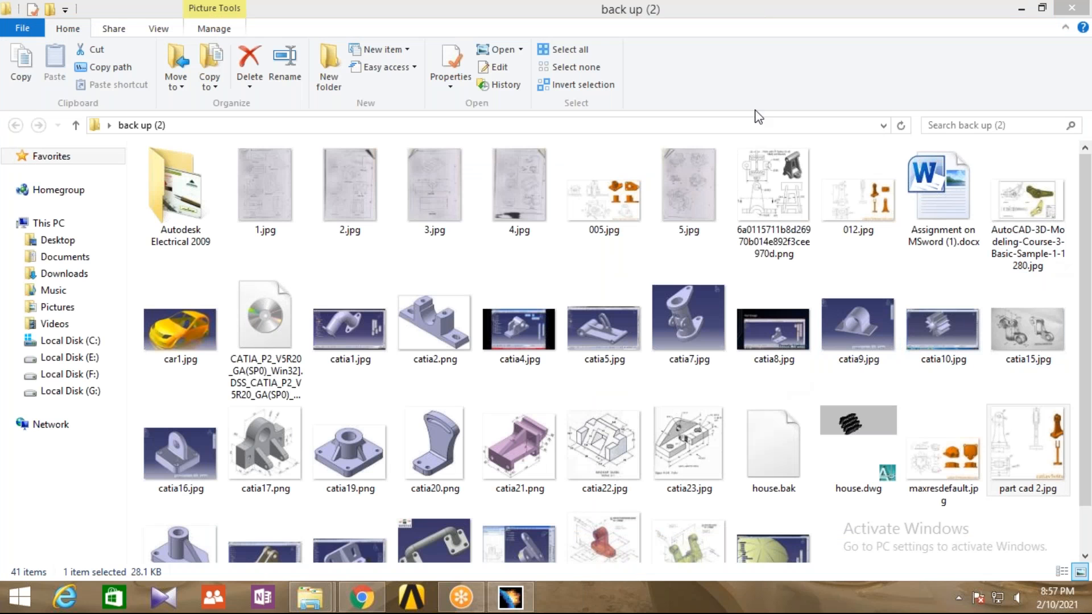
Open the 012.jpg reference drawing and enlarge it to read the base plate's dimensions.
double_click(853, 209)
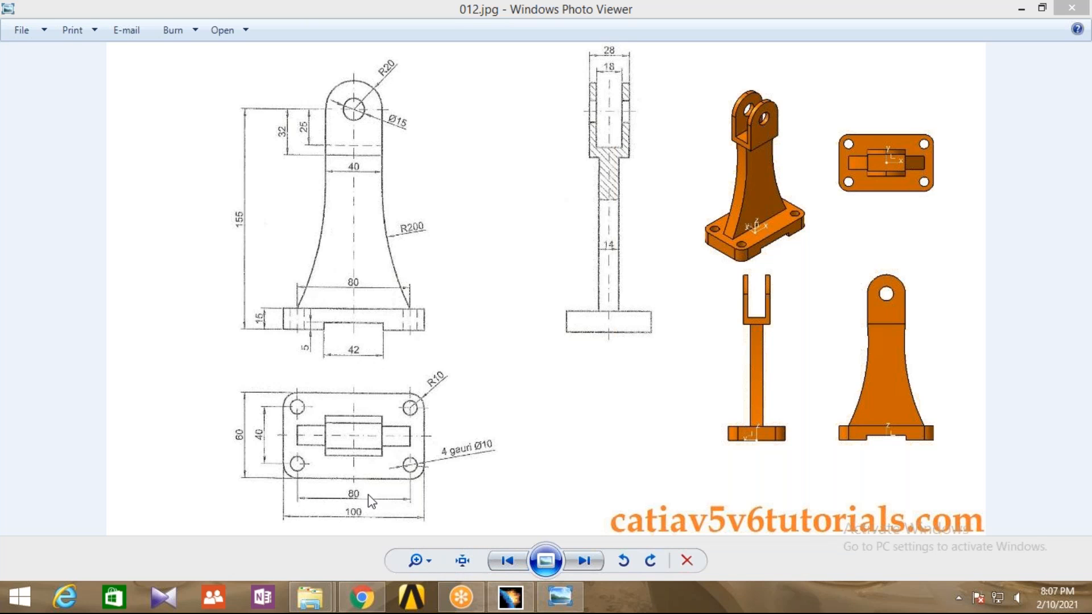
left_click(428, 562)
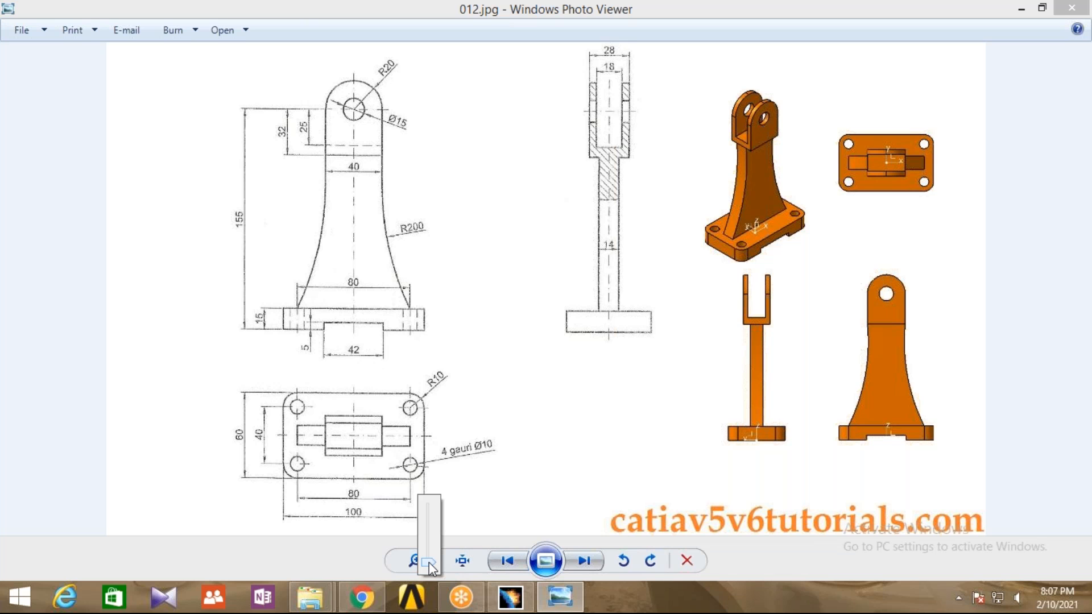
left_click_drag(429, 562, 429, 551)
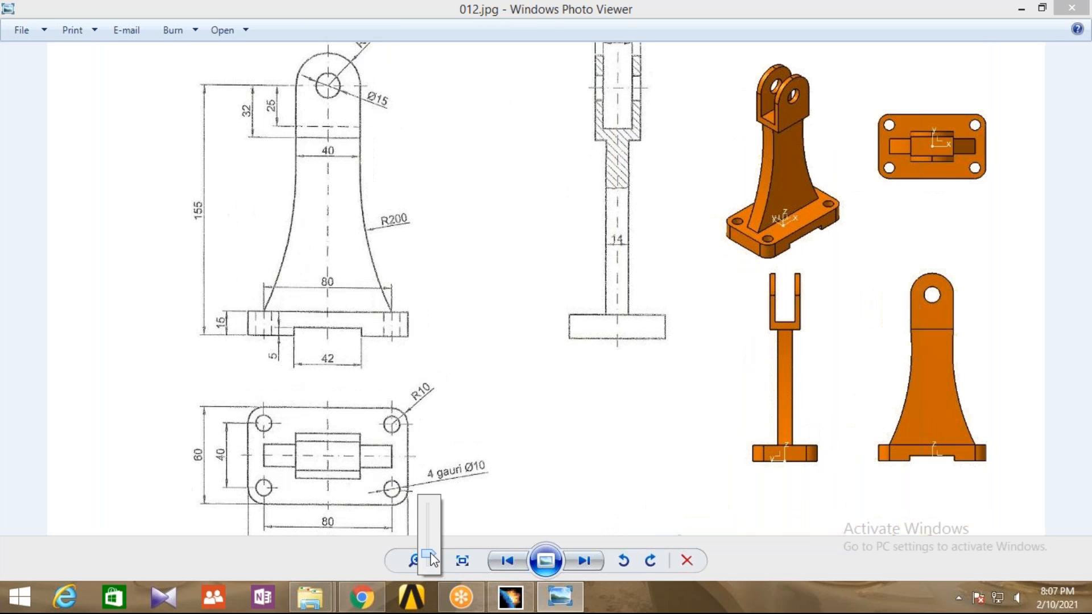
left_click_drag(402, 400, 402, 371)
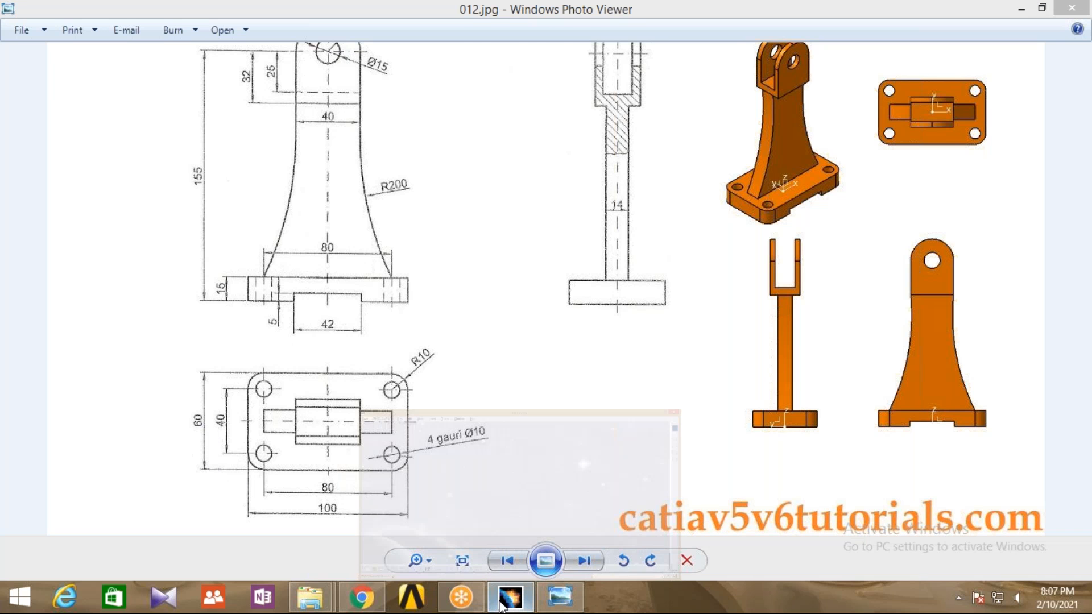
Switch to CATIA V5 and create a new part named Part1 with hybrid design enabled.
left_click(510, 598)
left_click(25, 34)
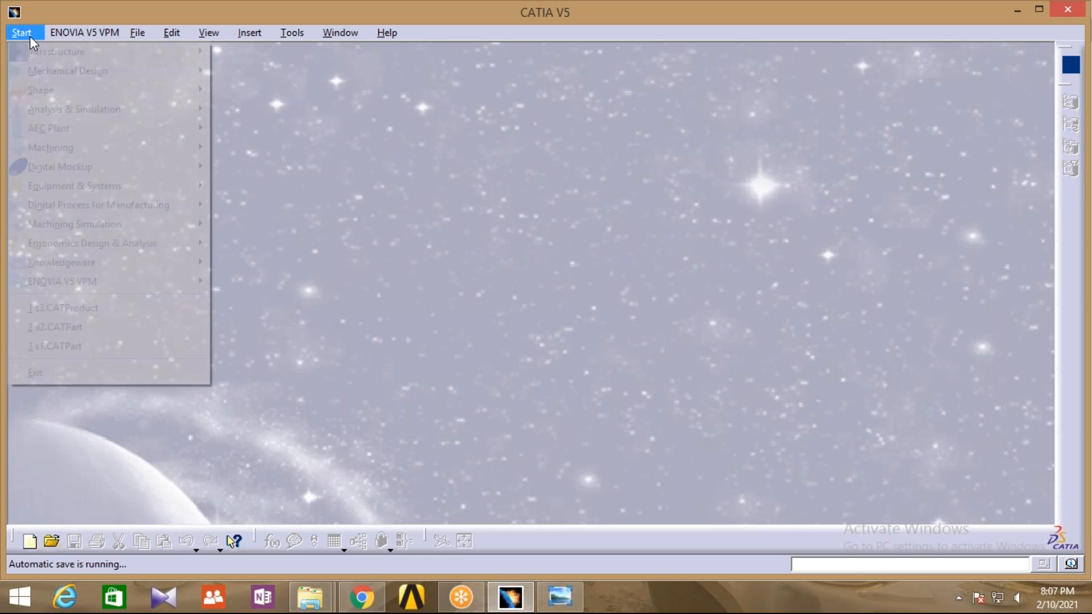
mouse_move(49, 72)
left_click(264, 69)
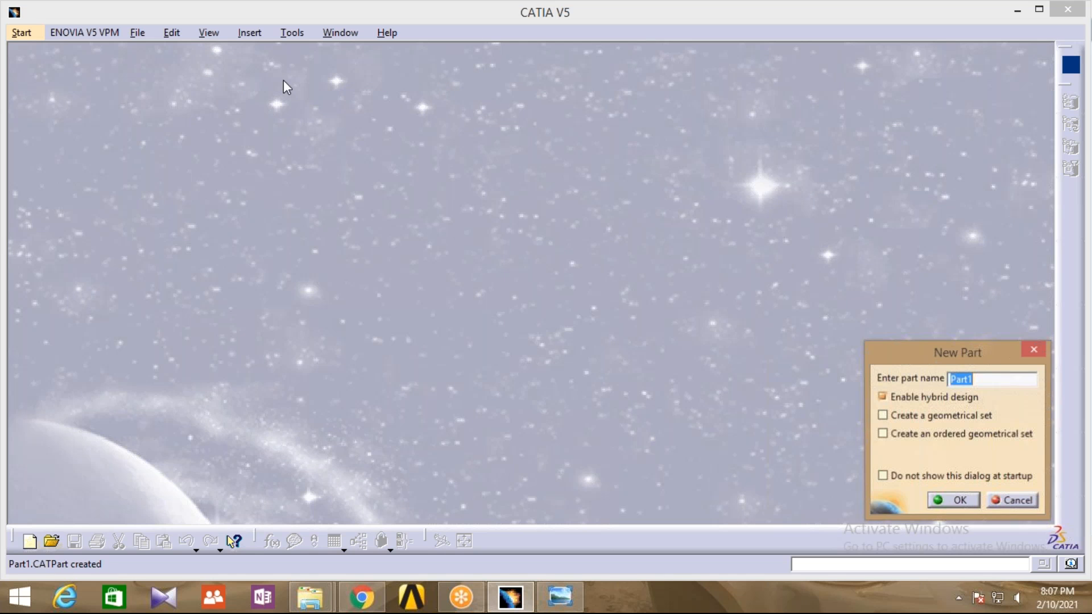
key("Return")
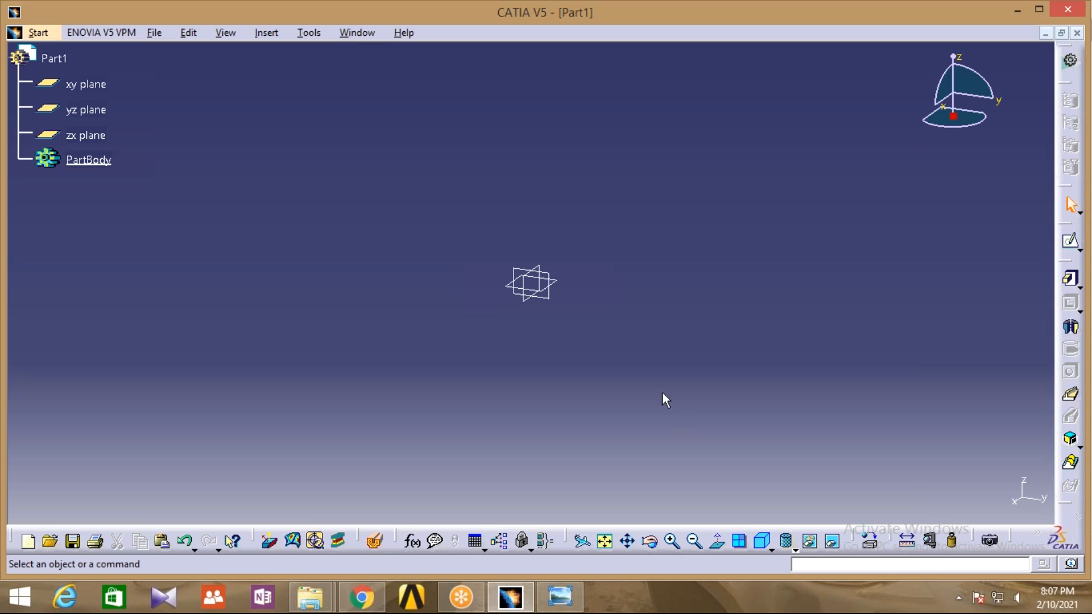
Start a sketch on the xy plane and draw a rectangle centred on the origin, about 77 mm wide and 58 mm high.
left_click(552, 284)
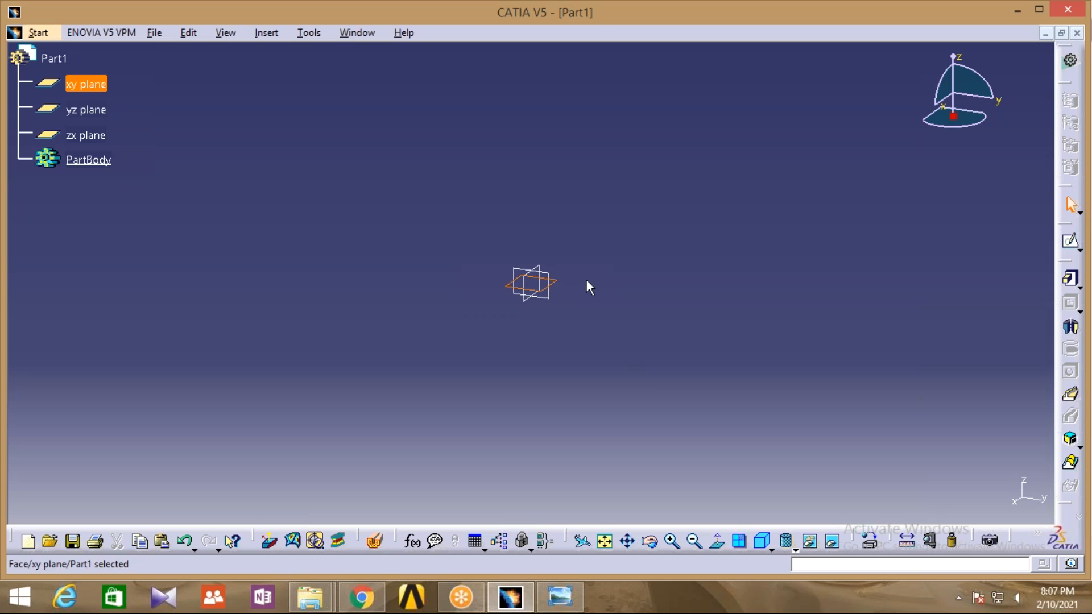
left_click(1071, 245)
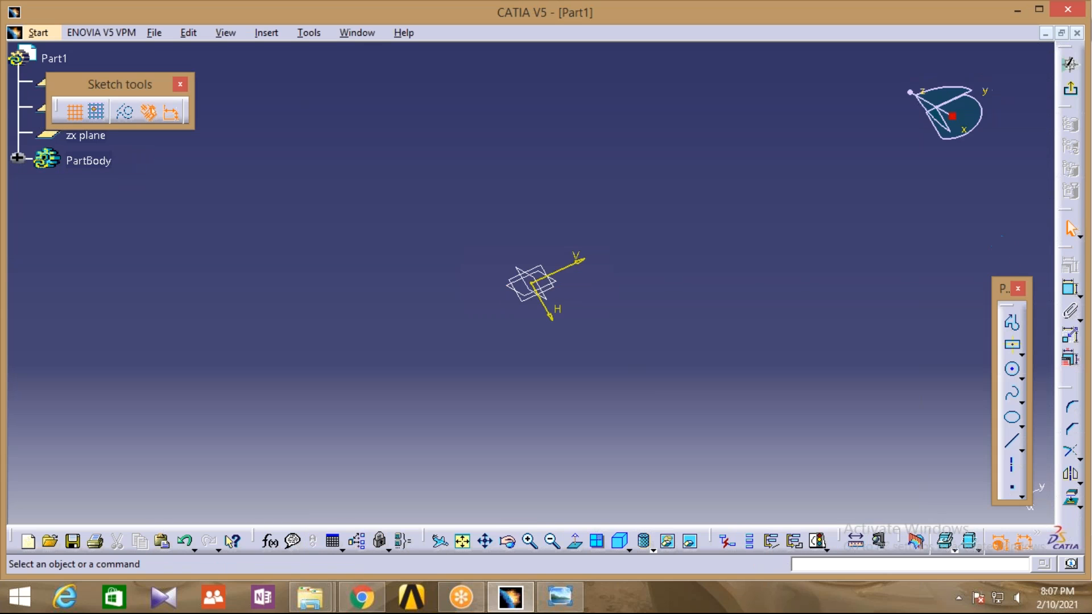
left_click(1012, 345)
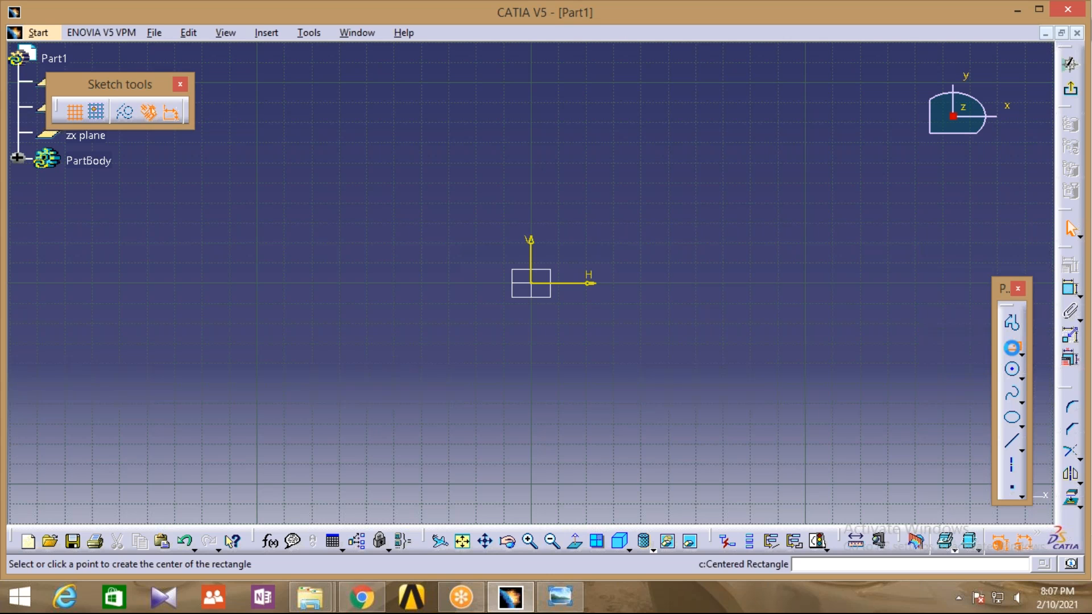
left_click(539, 291)
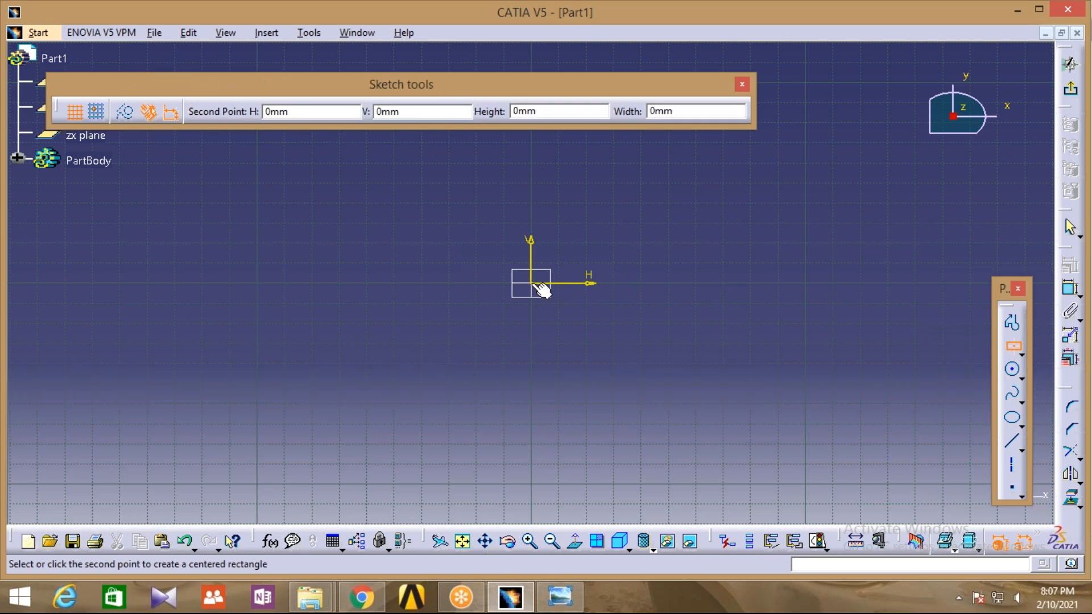
left_click(637, 341)
left_click(711, 316)
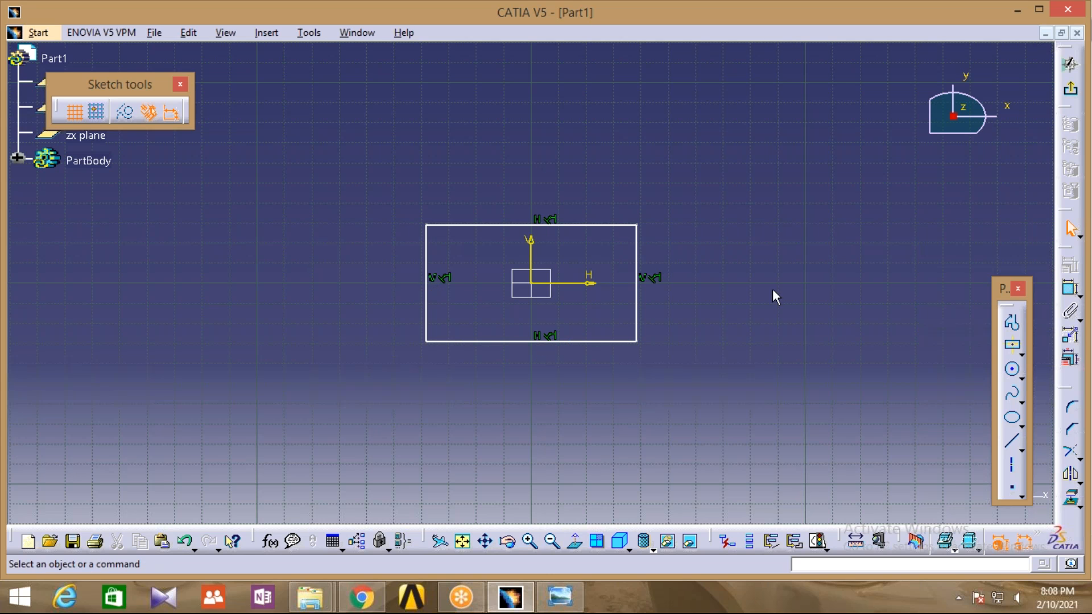
Dimension the rectangle's horizontal length and set it to 100 mm.
left_click(1070, 288)
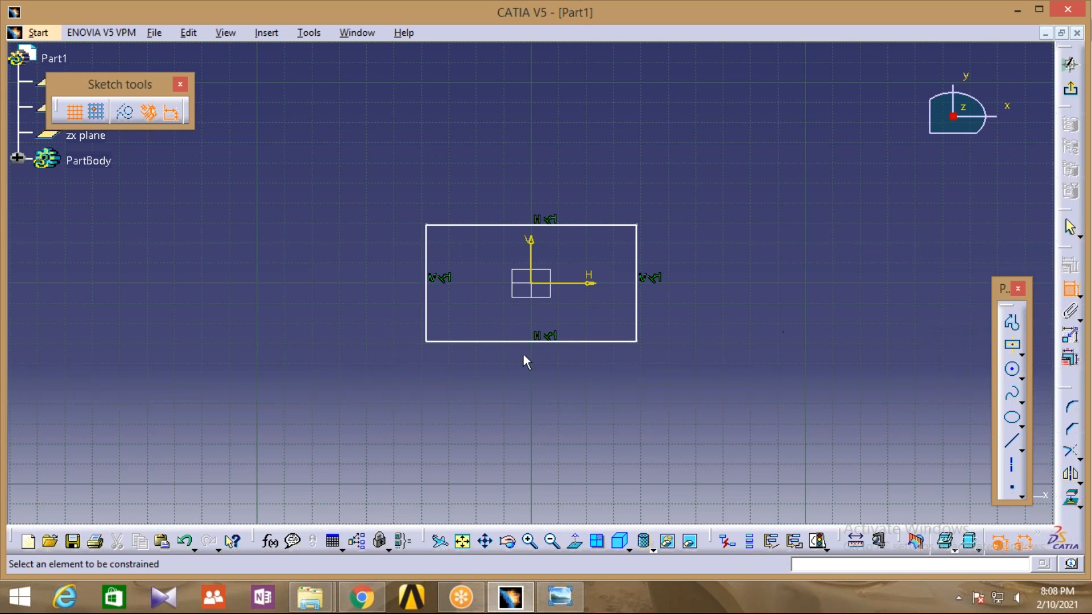
left_click(512, 342)
left_click(509, 384)
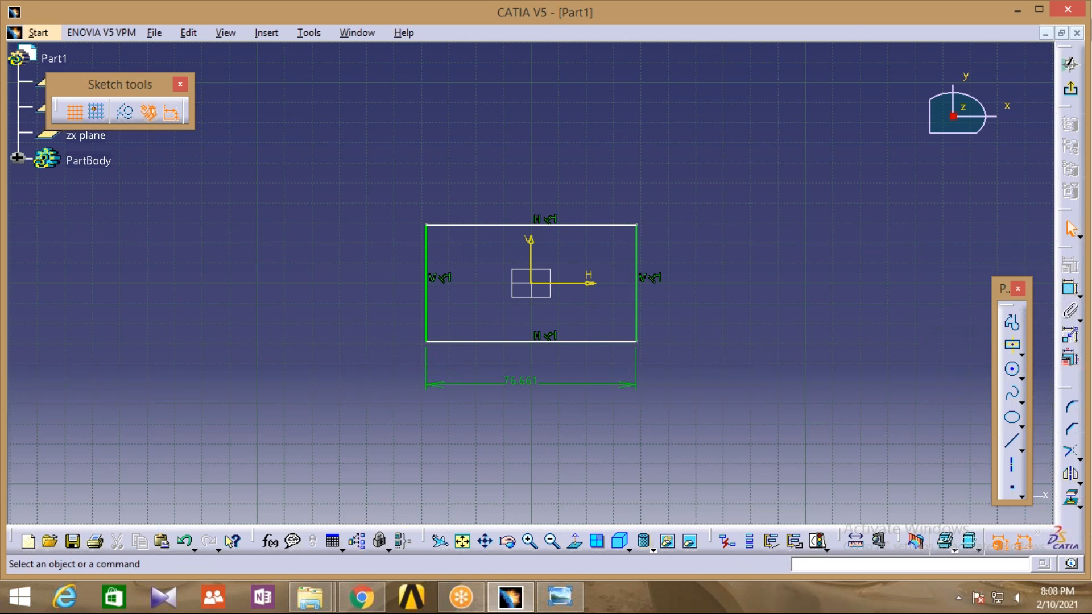
double_click(522, 386)
type("100")
key("Return")
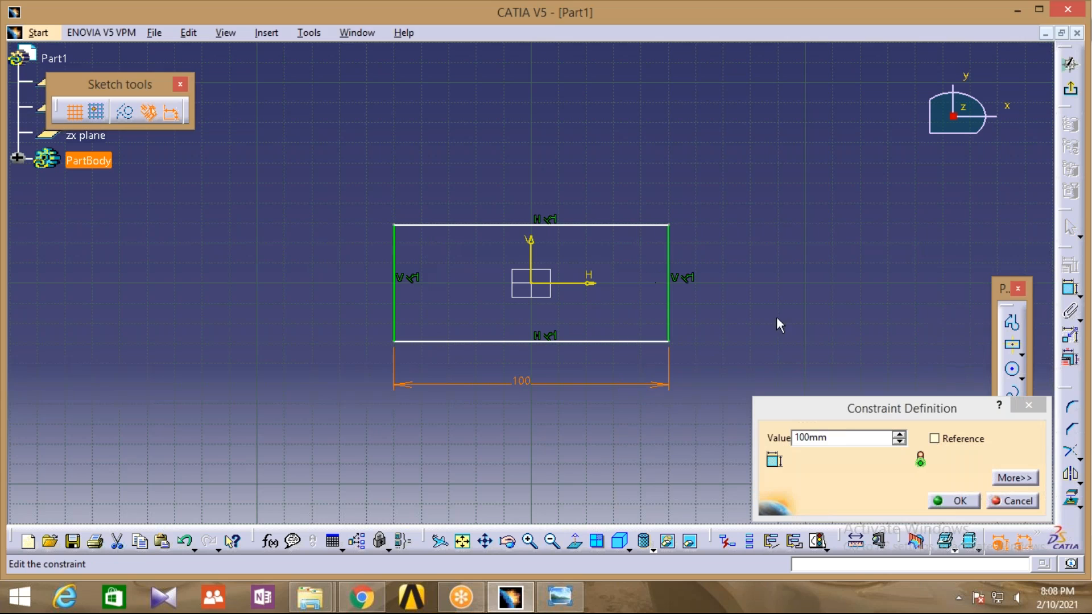
left_click(948, 502)
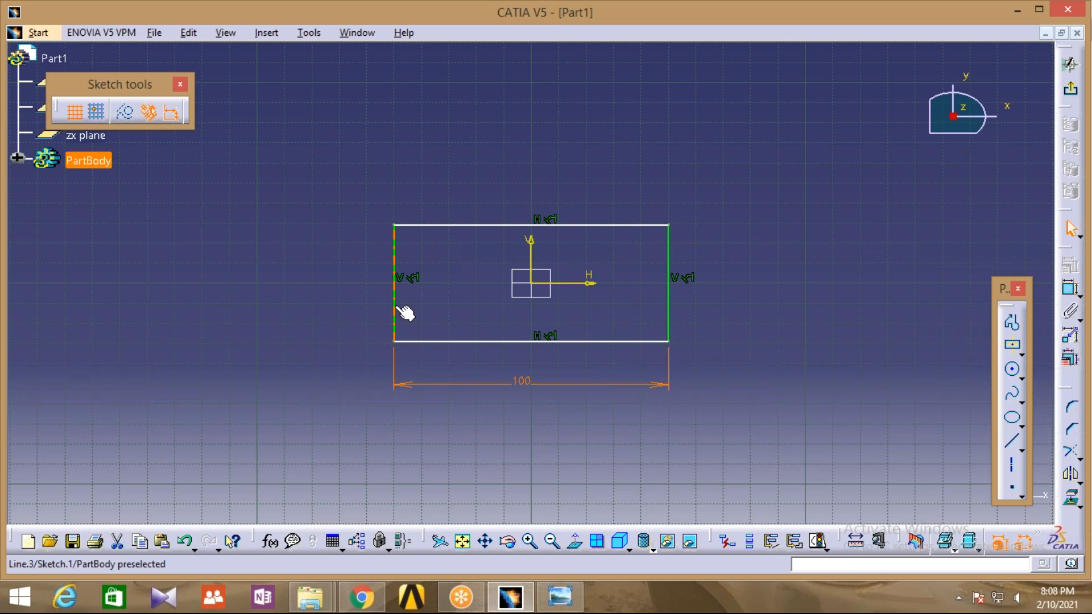
Dimension the rectangle's vertical side and set its height to 60 mm.
left_click(1071, 290)
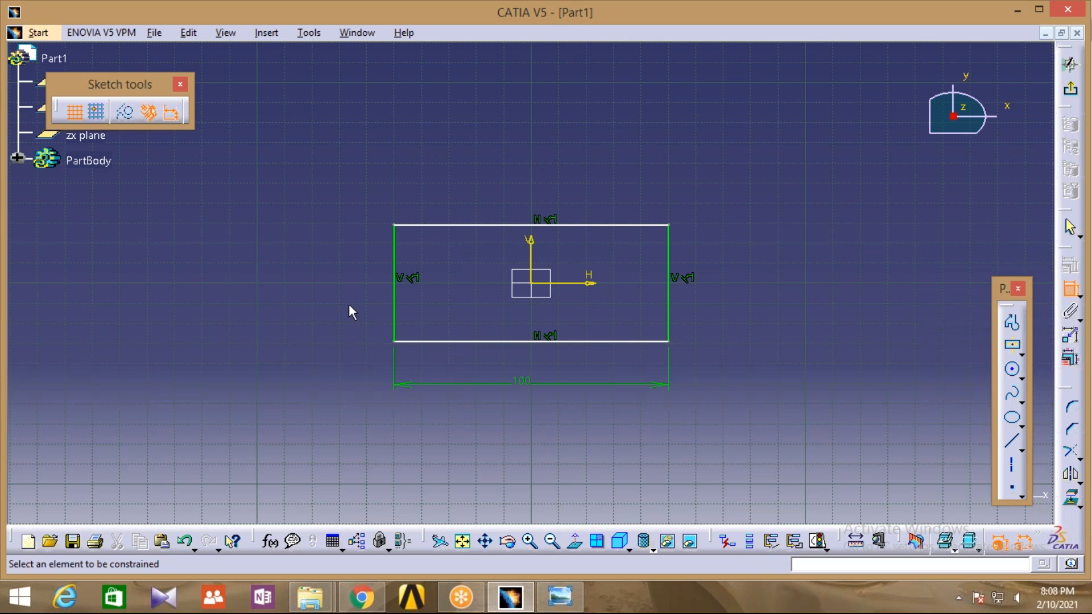
left_click(395, 293)
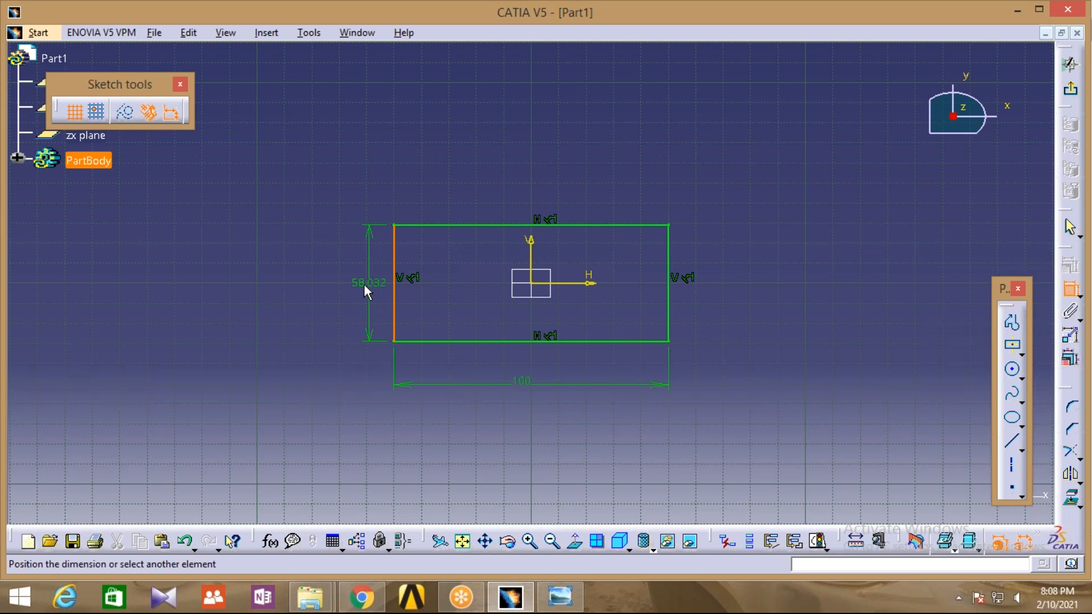
left_click(336, 285)
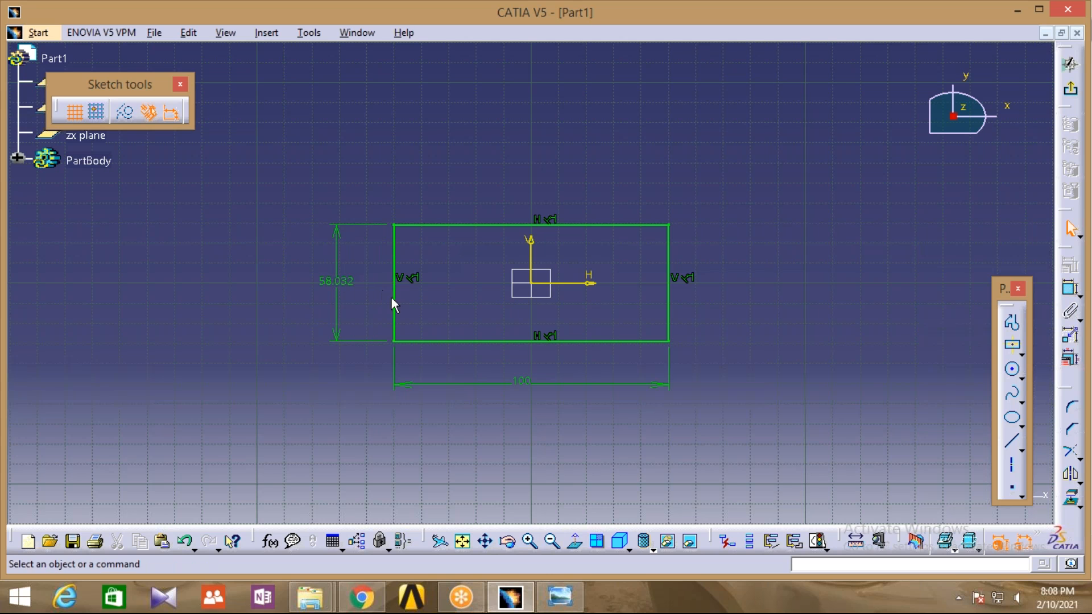
double_click(336, 284)
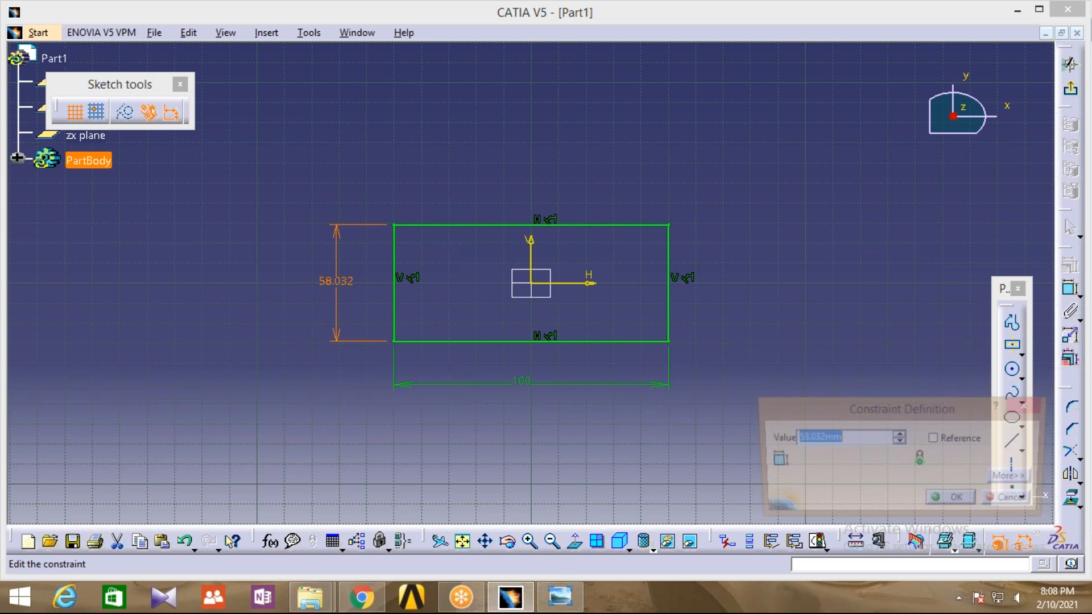
type("60")
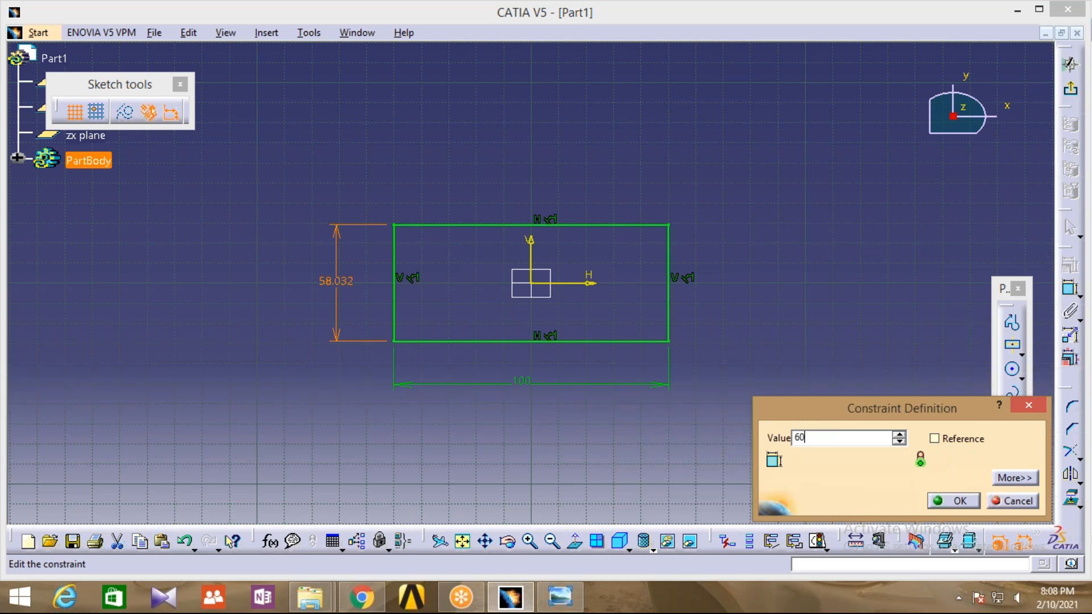
left_click(825, 275)
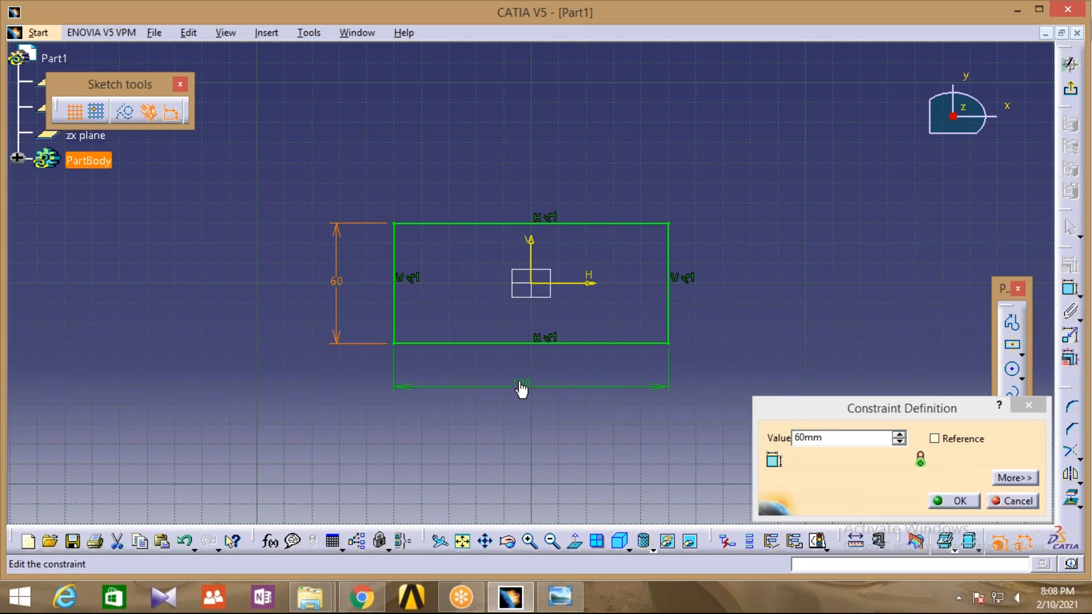
left_click(957, 501)
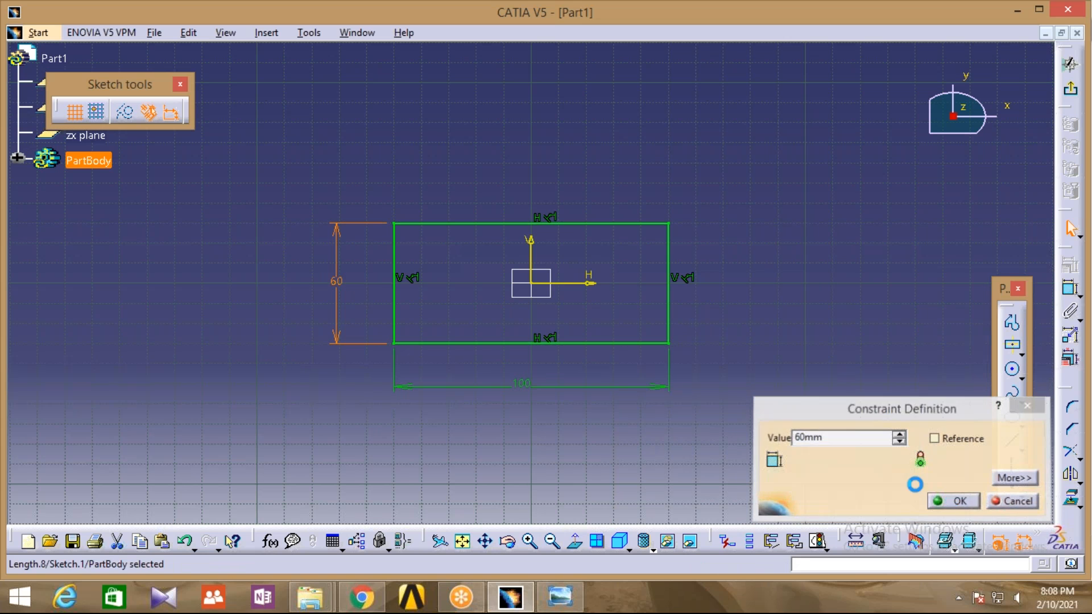
Check the hole positions in the 012.jpg drawing and, back in CATIA, offset the rectangle's upper edge 10 mm inward.
left_click(558, 606)
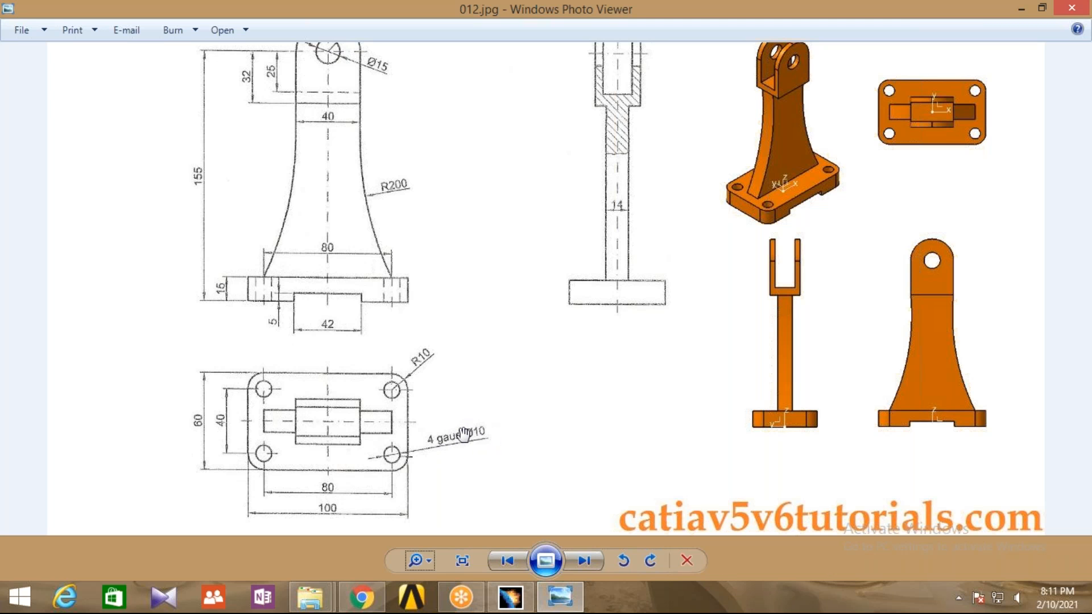
left_click(510, 597)
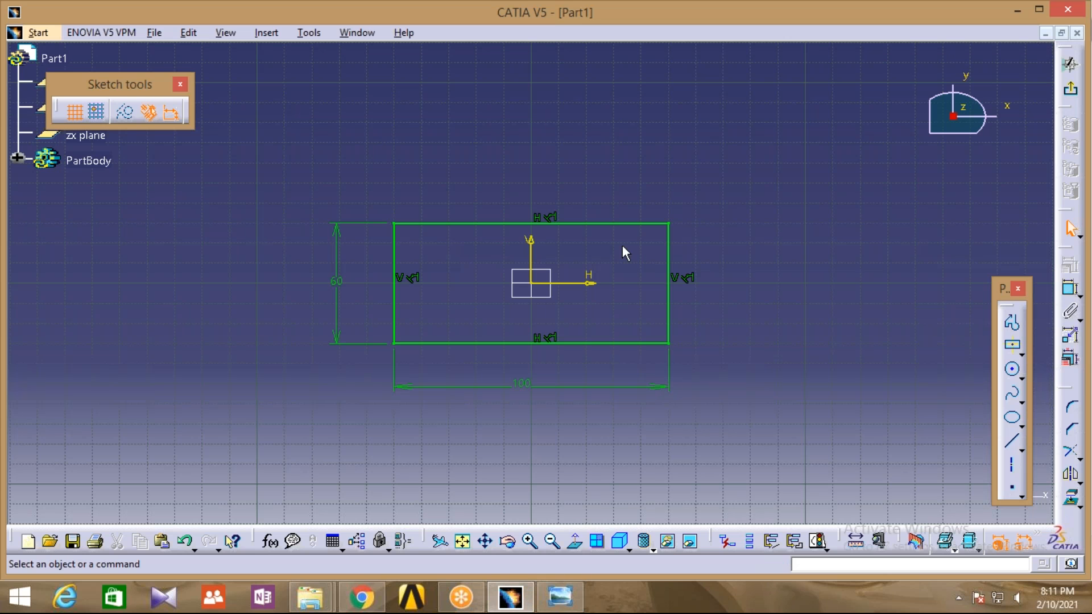
left_click(626, 224)
middle_click_drag(620, 302, 665, 93)
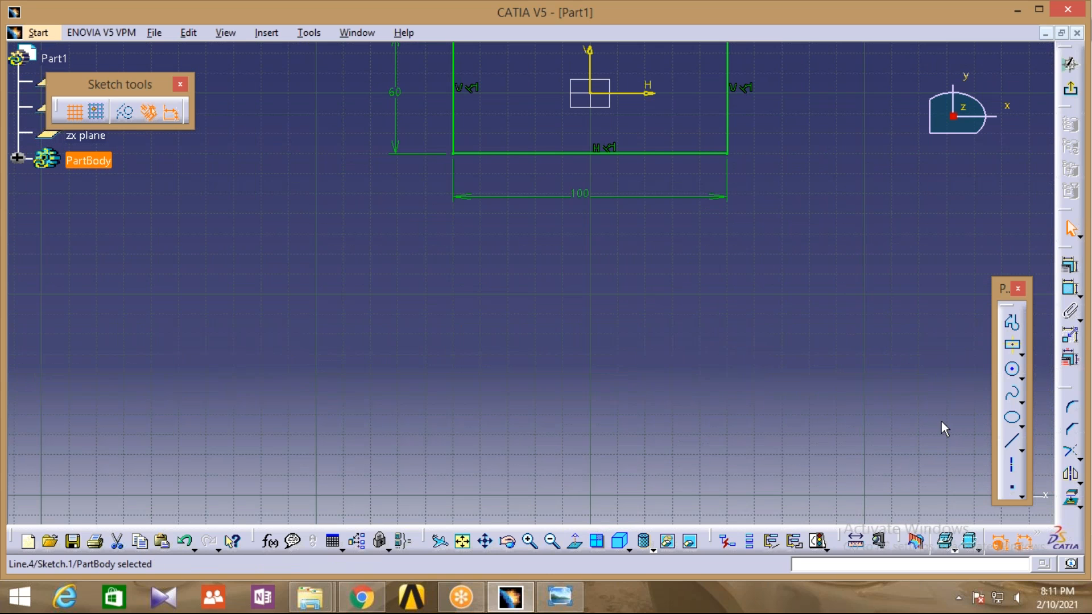
left_click(1080, 484)
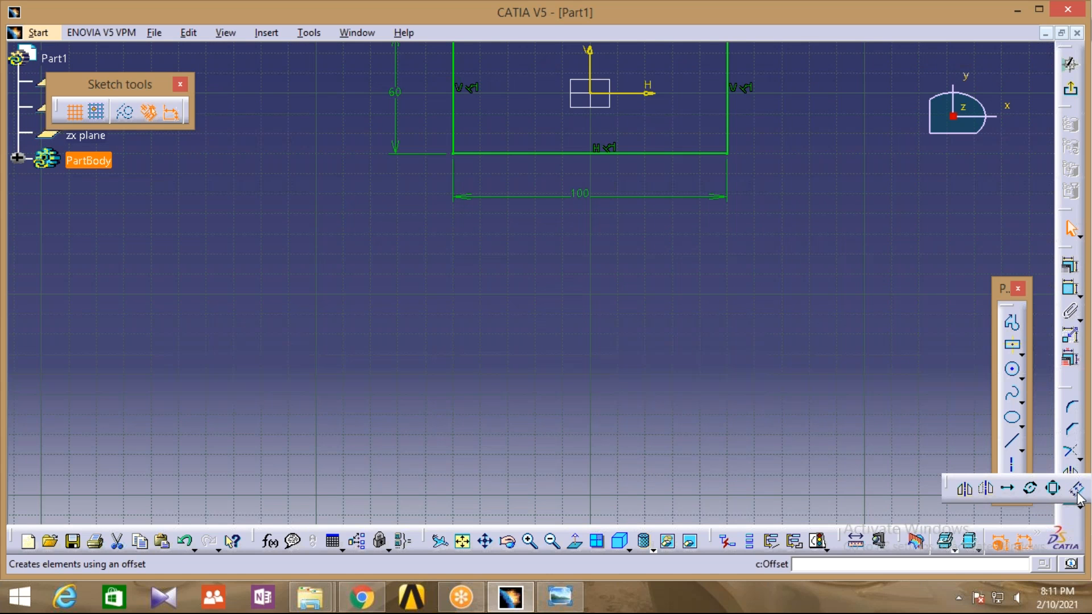
left_click(1077, 489)
left_click_drag(805, 112, 755, 121)
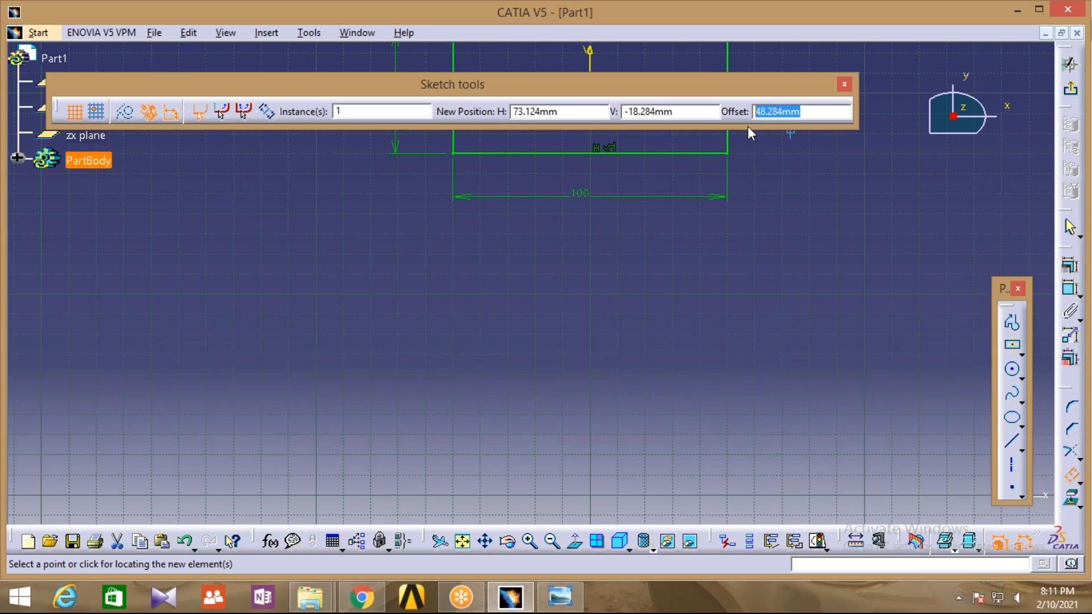
type("10")
key("Return")
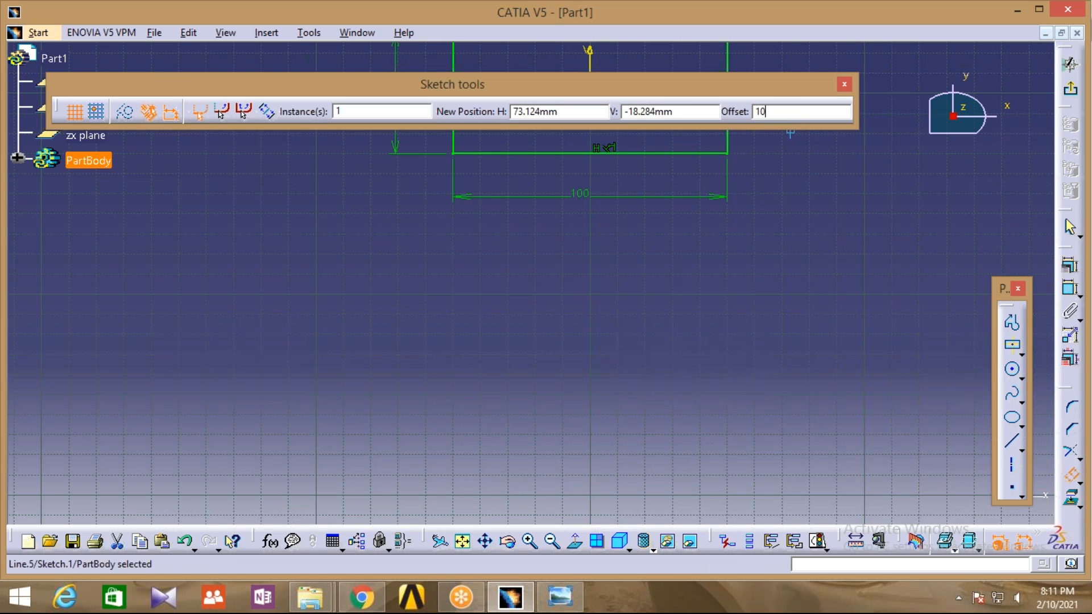
Offset the rectangle's right vertical edge 10 mm inward.
mouse_move(613, 256)
middle_mouse_down()
mouse_move(556, 402)
mouse_move(527, 419)
middle_mouse_up()
left_click(642, 250)
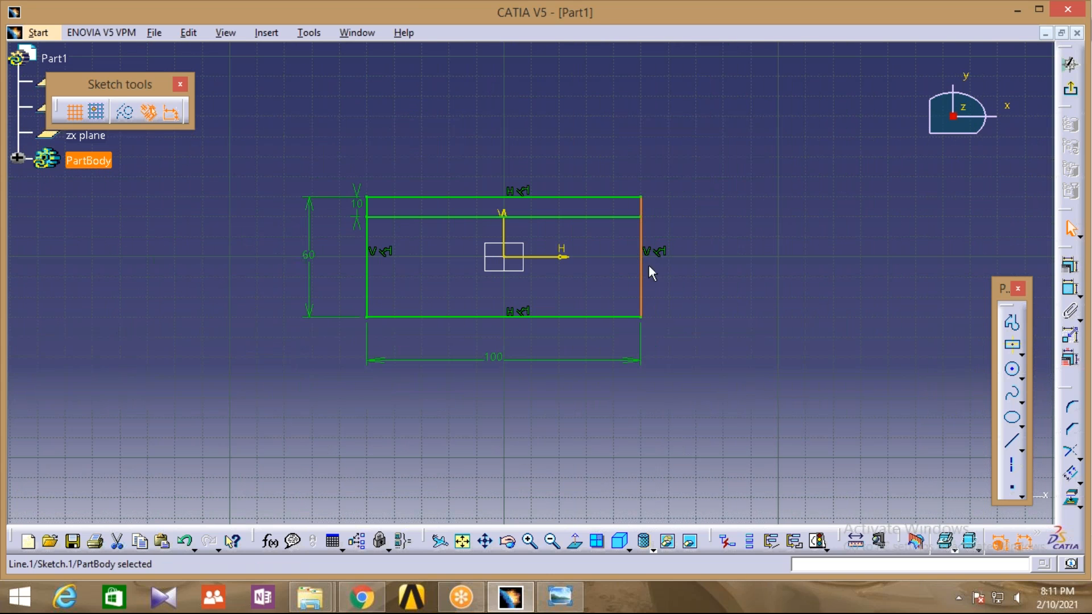
left_click(1072, 474)
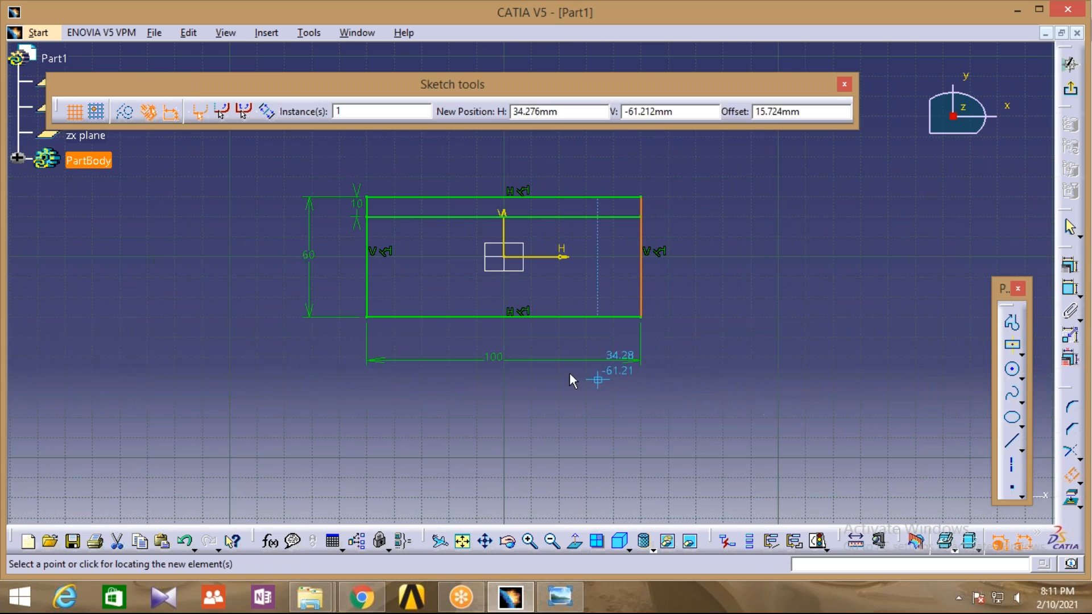
middle_click_drag(556, 364, 954, 357)
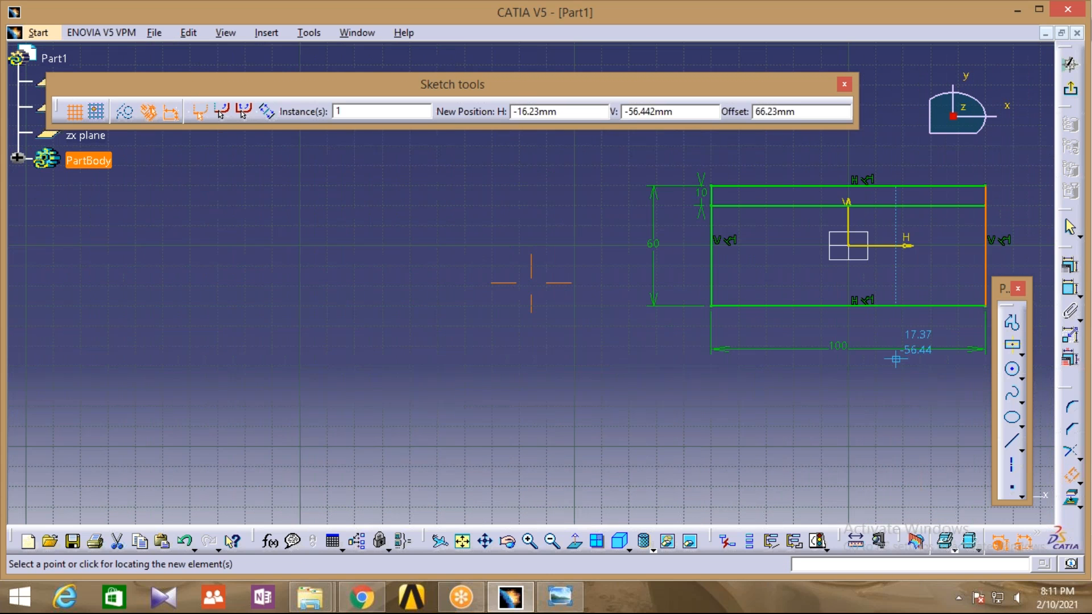
type("10")
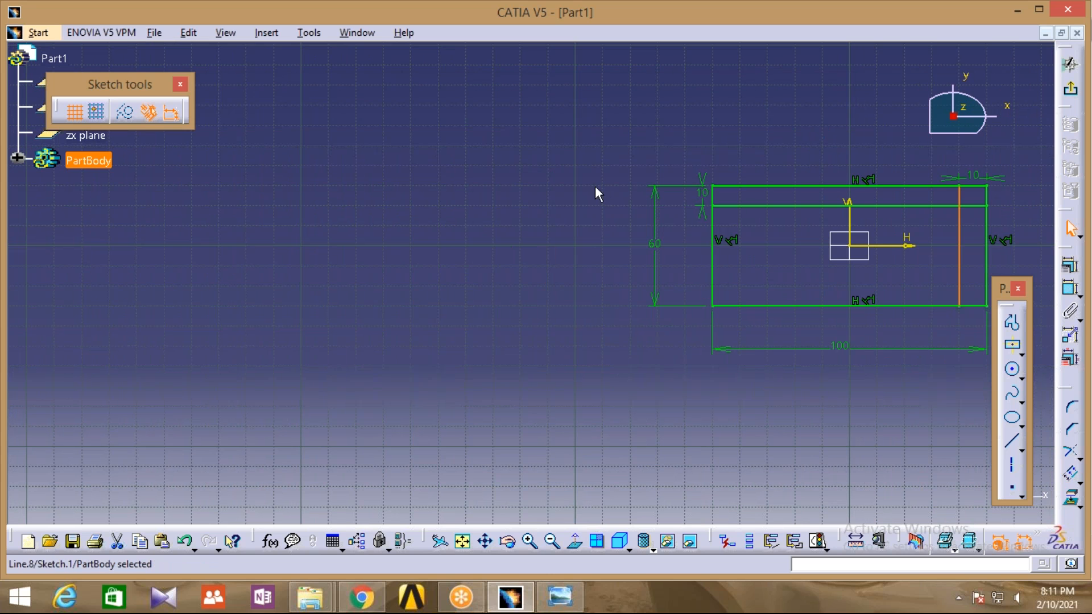
left_click(611, 197)
Check the hole callout in the 012.jpg drawing and sketch a circle about 10.4 mm in diameter centred where the two offset lines cross.
middle_click_drag(609, 199, 250, 235)
left_click(529, 542)
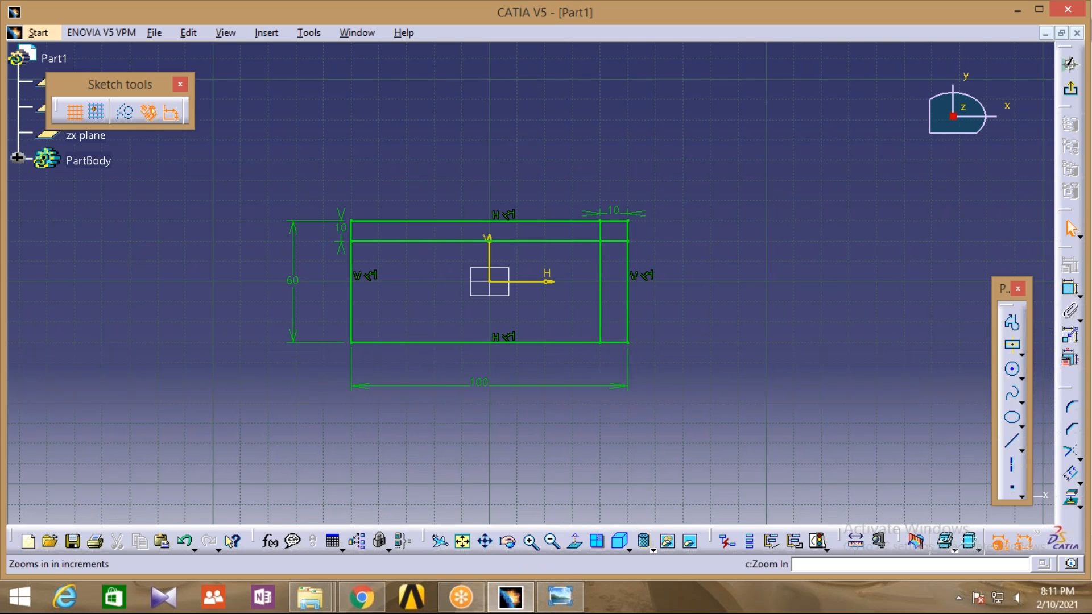
left_click(530, 542)
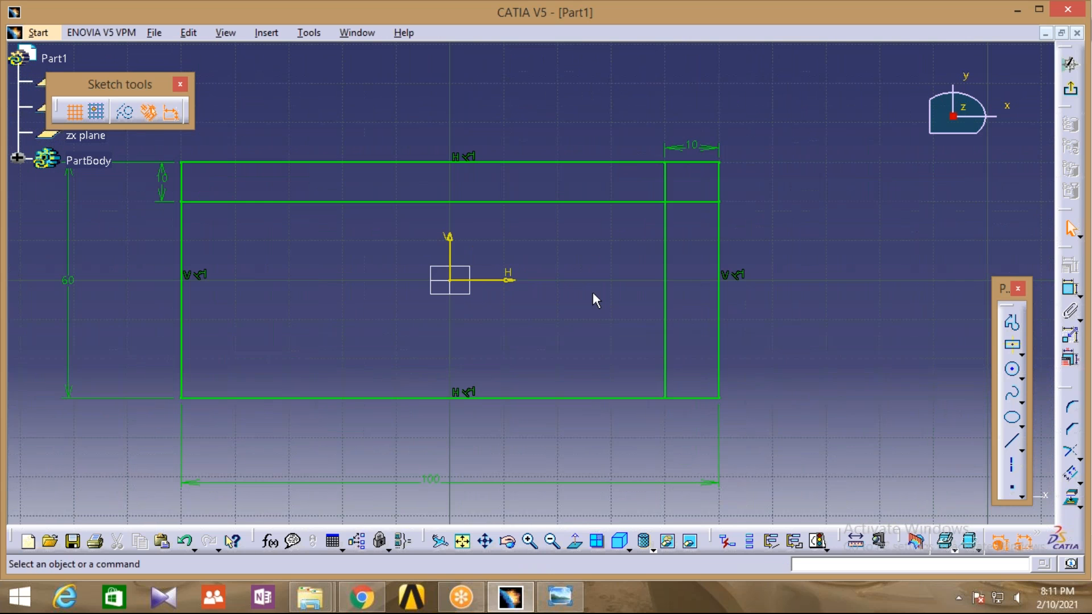
middle_click_drag(593, 293, 631, 270)
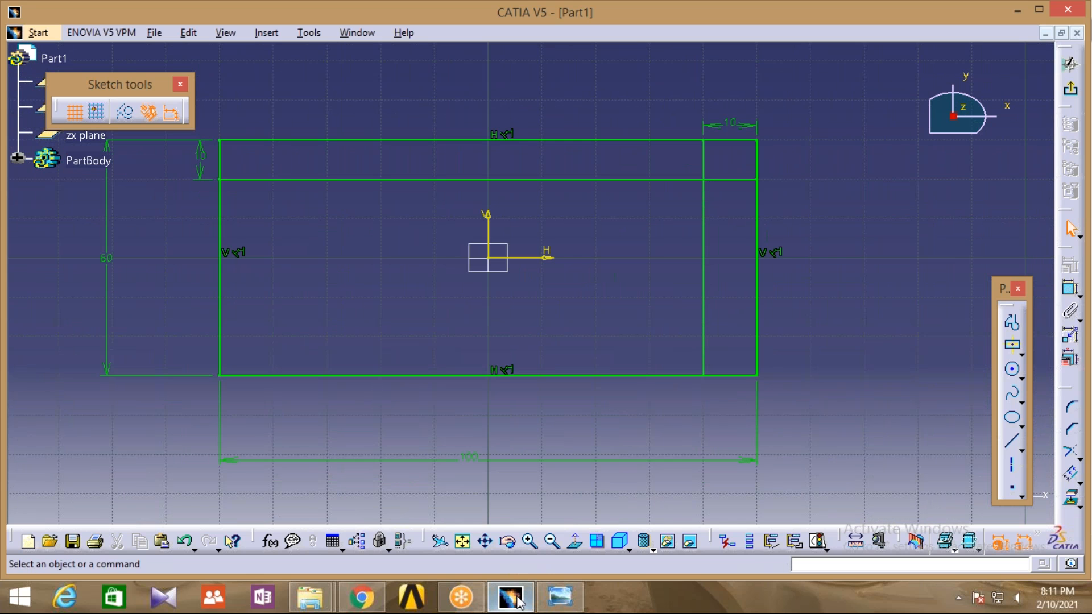
mouse_move(555, 603)
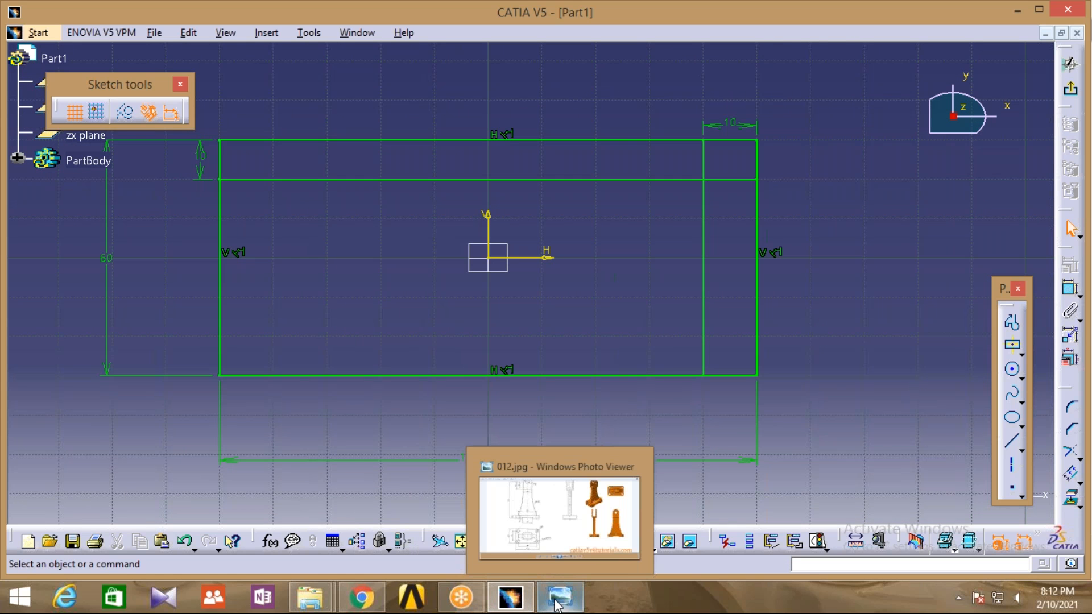
left_click(556, 602)
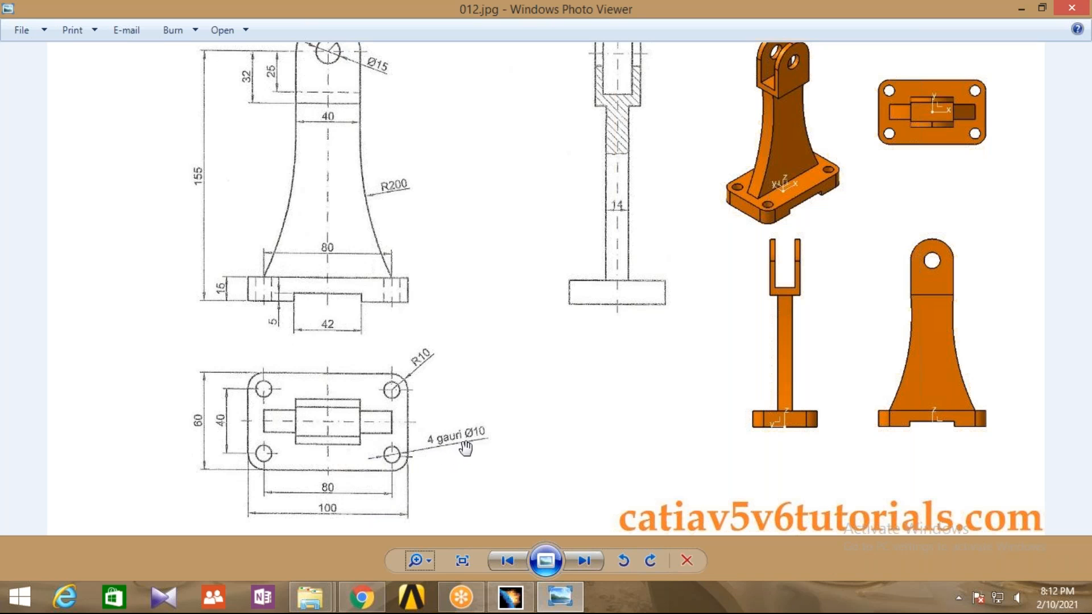
left_click(510, 597)
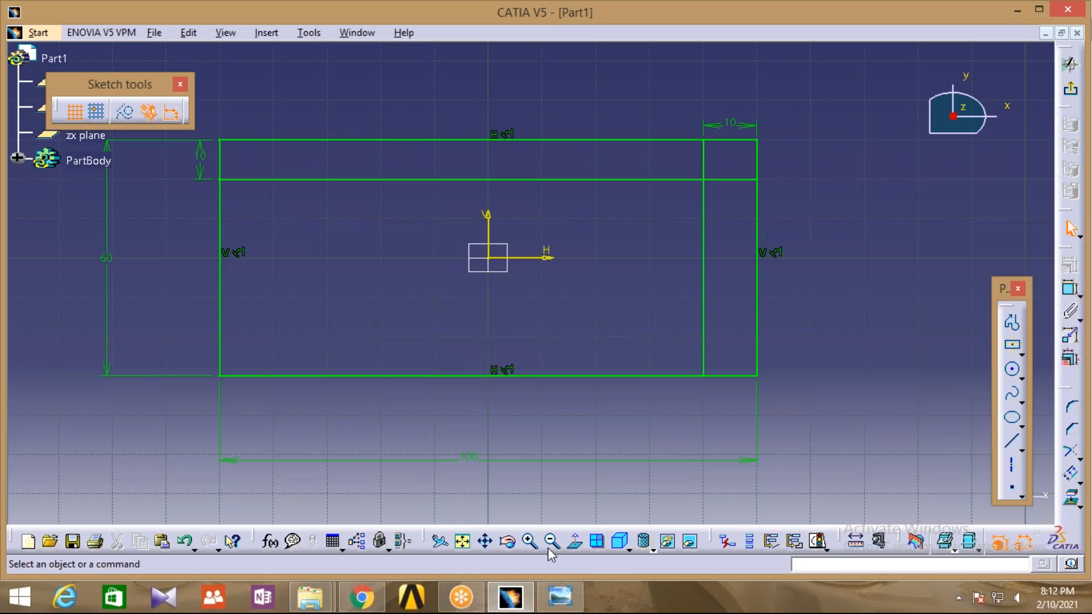
left_click(1012, 369)
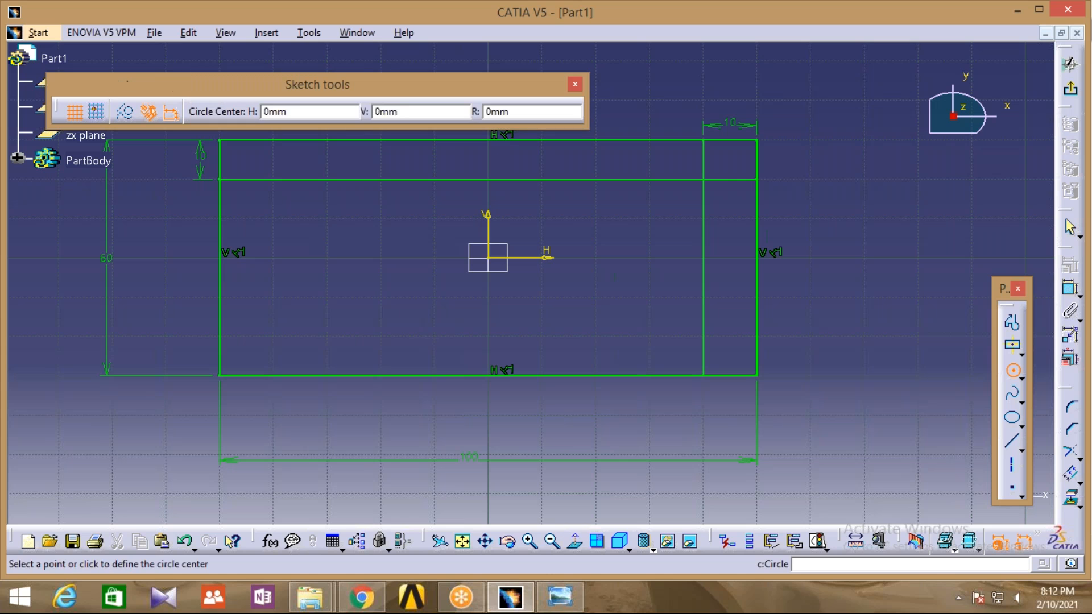
left_click(704, 179)
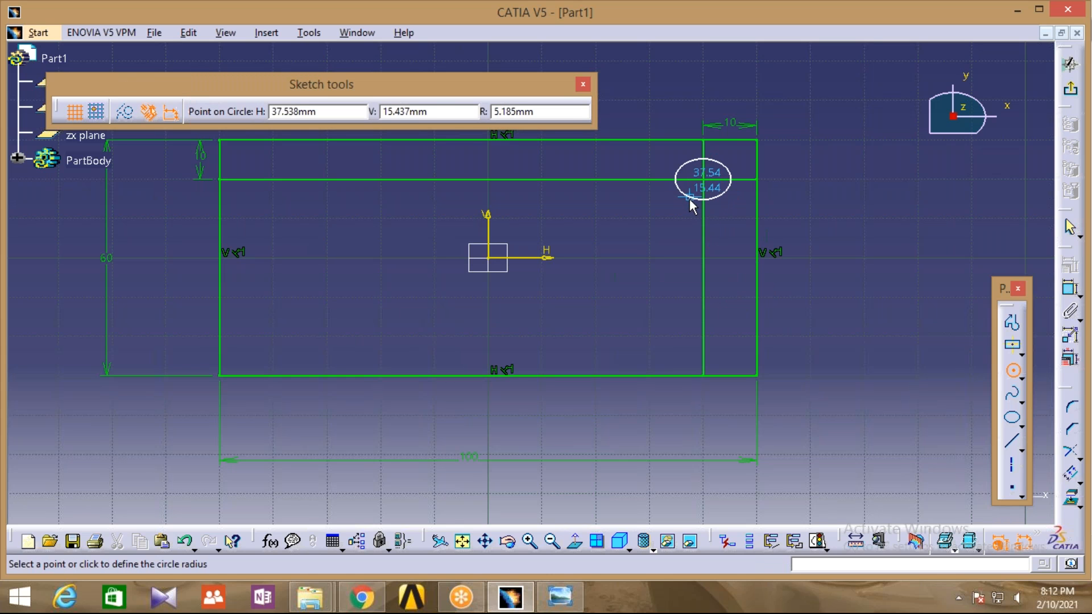
left_click(689, 197)
Dimension the circle at the plate's upper-right corner and set its diameter to 10 mm.
left_click(1071, 289)
left_click(730, 175)
left_click(890, 147)
double_click(885, 143)
type("21")
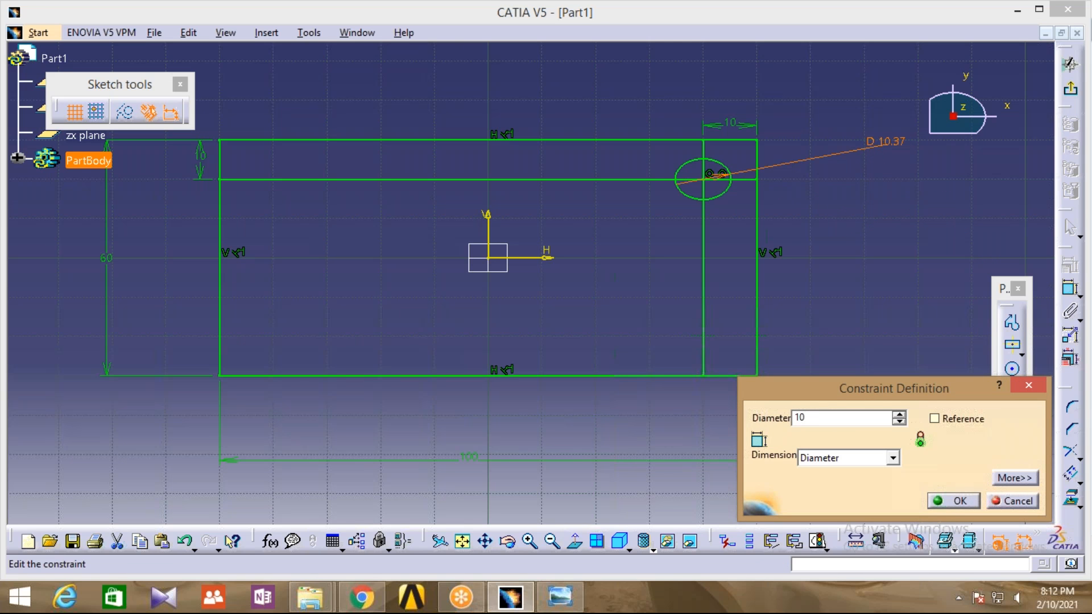
left_click(961, 500)
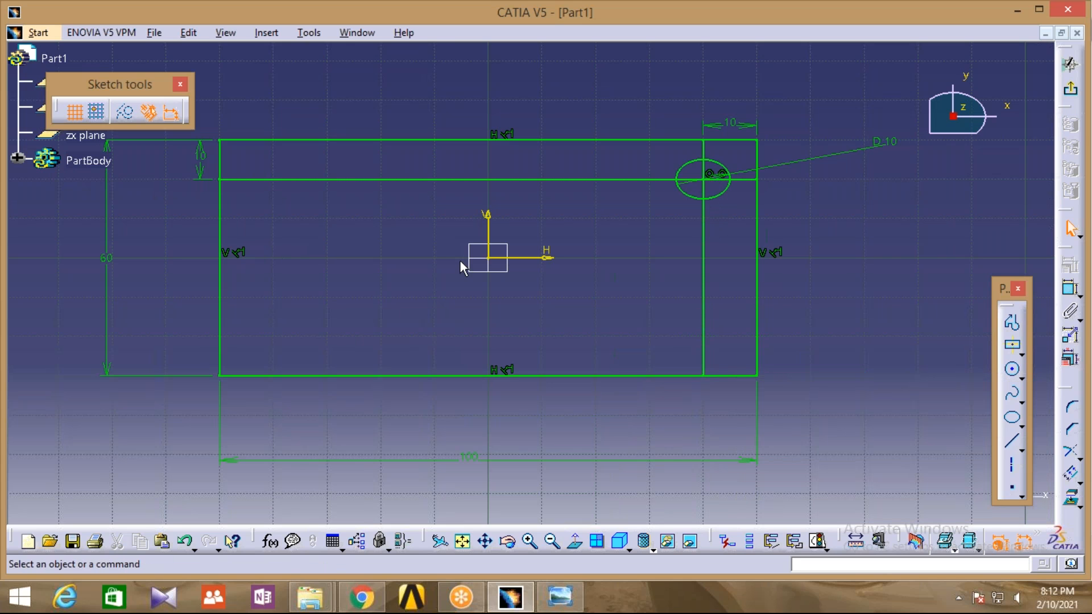
Mirror the 10 mm circle about the sketch's vertical axis.
left_click(703, 199)
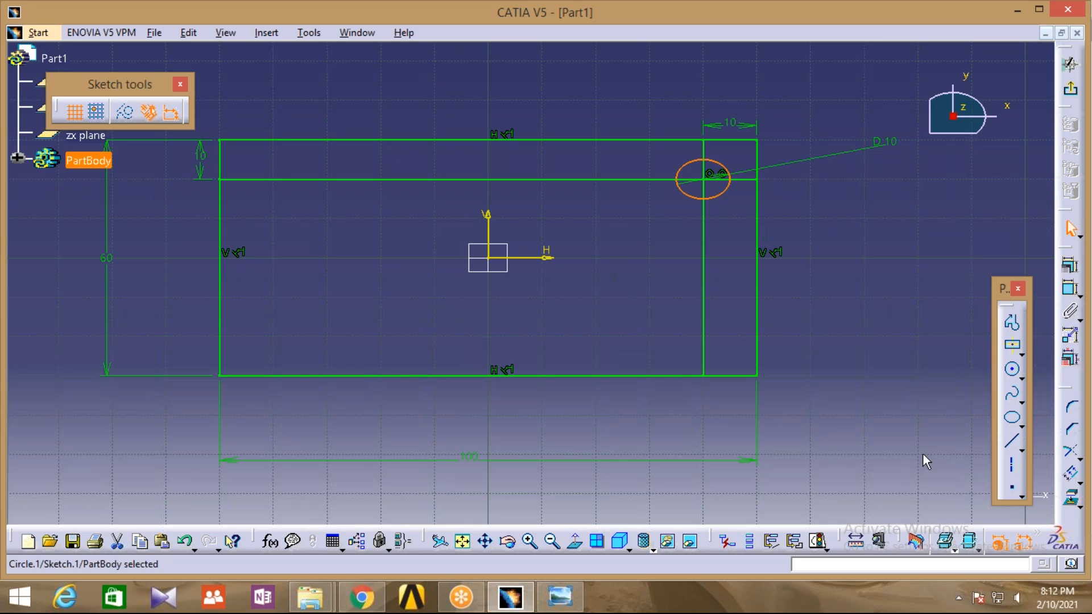
left_click(1082, 472)
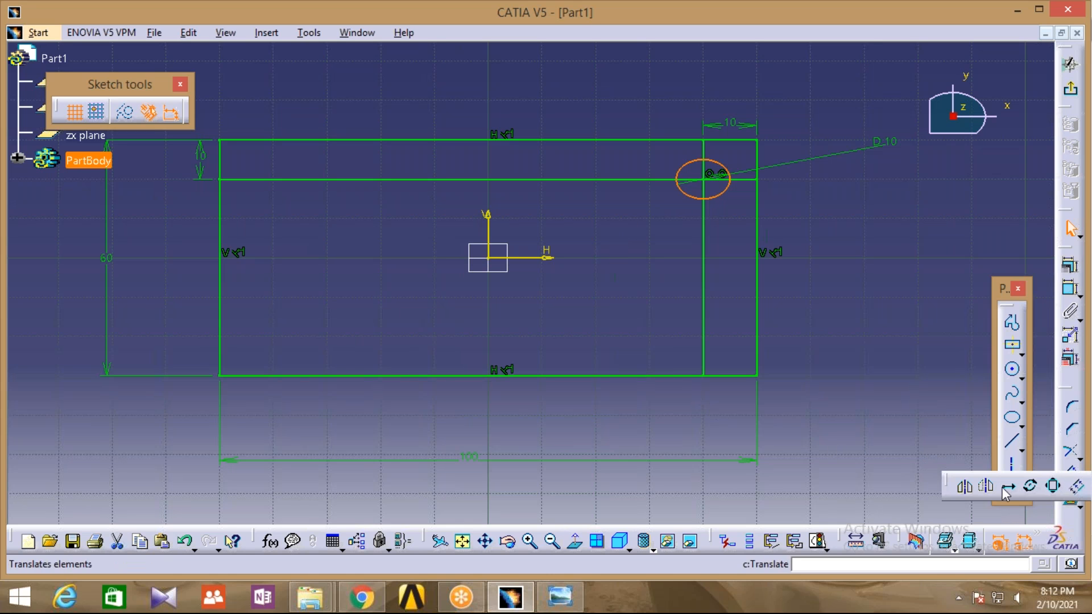
left_click(965, 488)
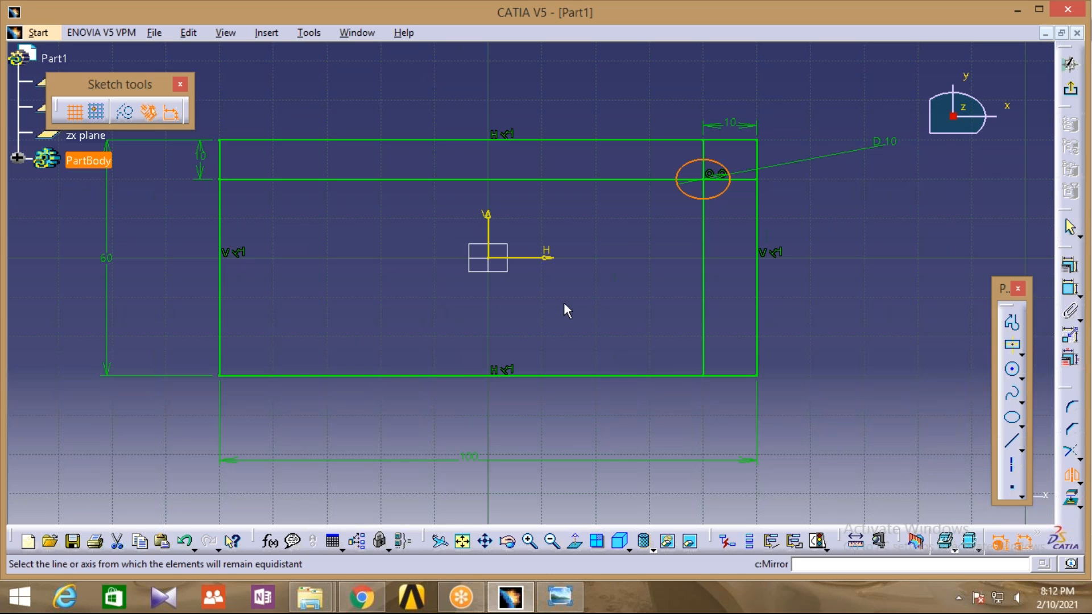
left_click(488, 229)
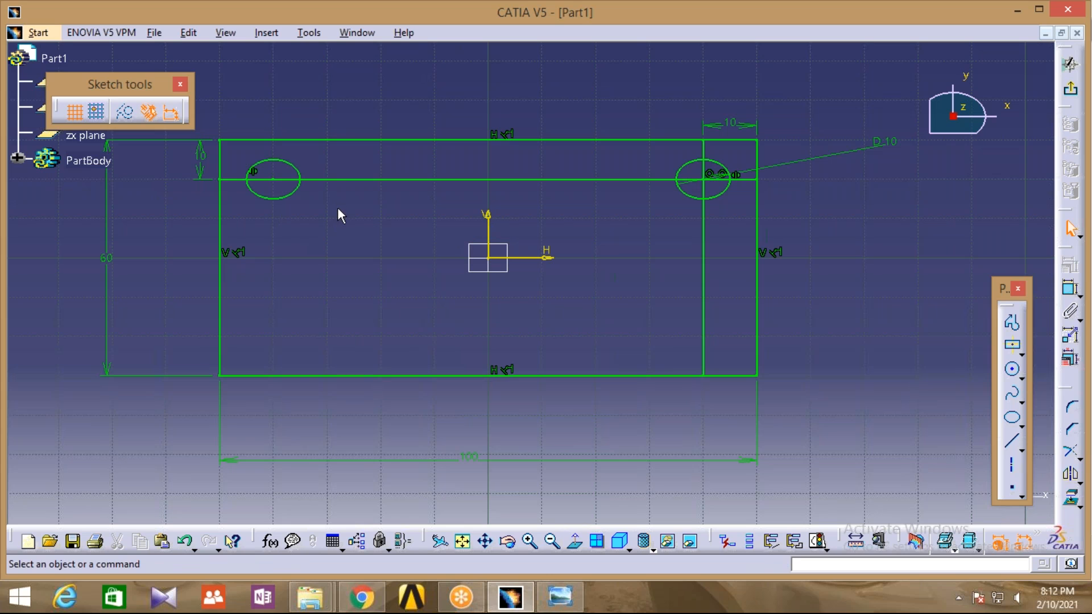
Mirror both upper circles about the sketch's horizontal axis to complete the four-hole pattern.
left_click(296, 190)
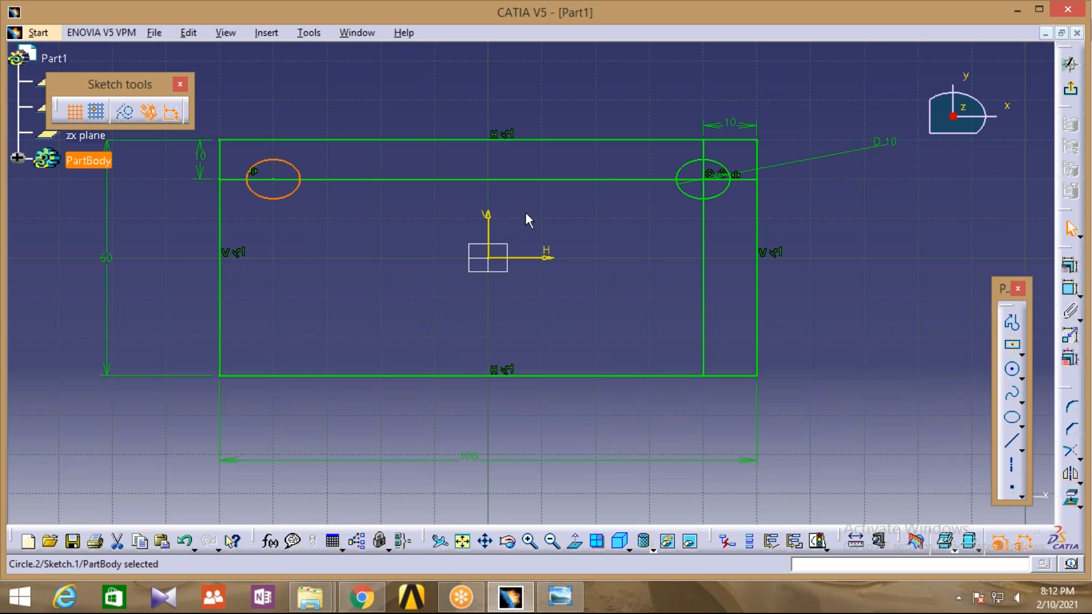
left_click(699, 200, "ctrl")
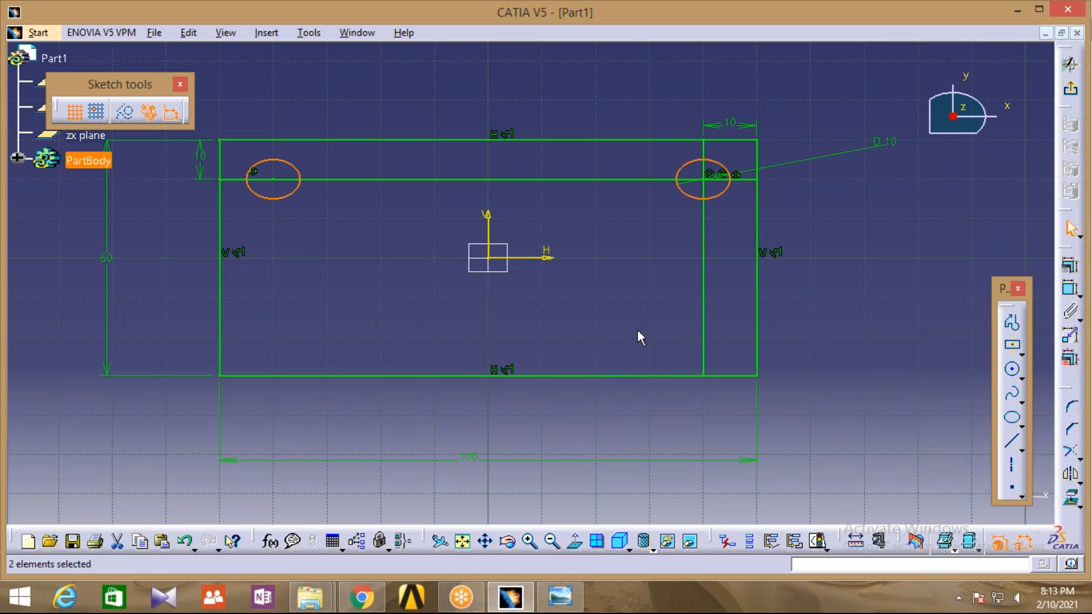
left_click(1074, 480)
left_click(541, 258)
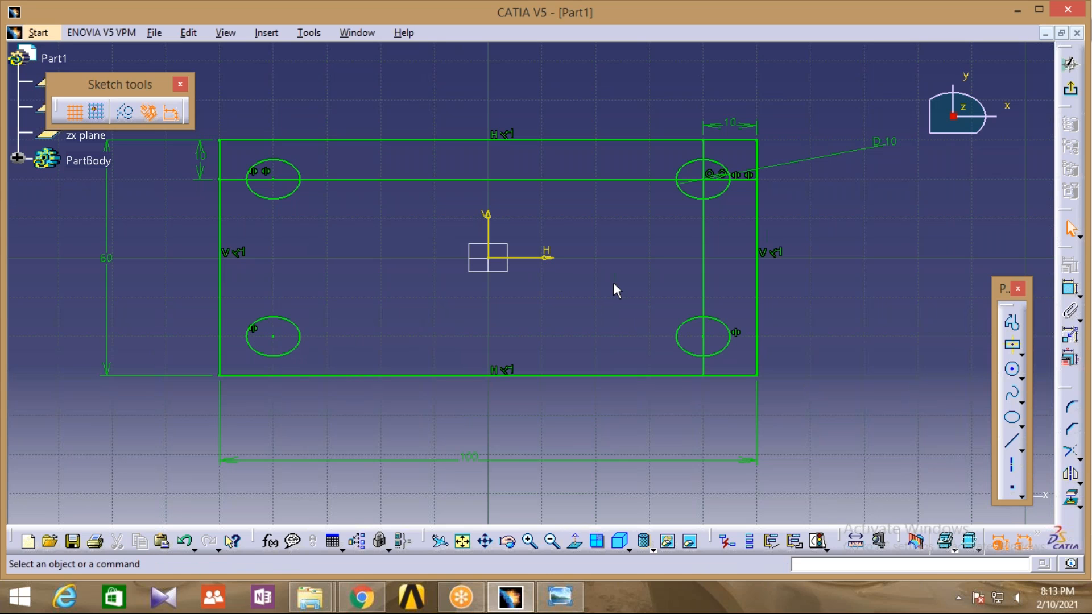
Delete the horizontal and vertical offset lines used to locate the upper-right hole.
left_click(588, 180)
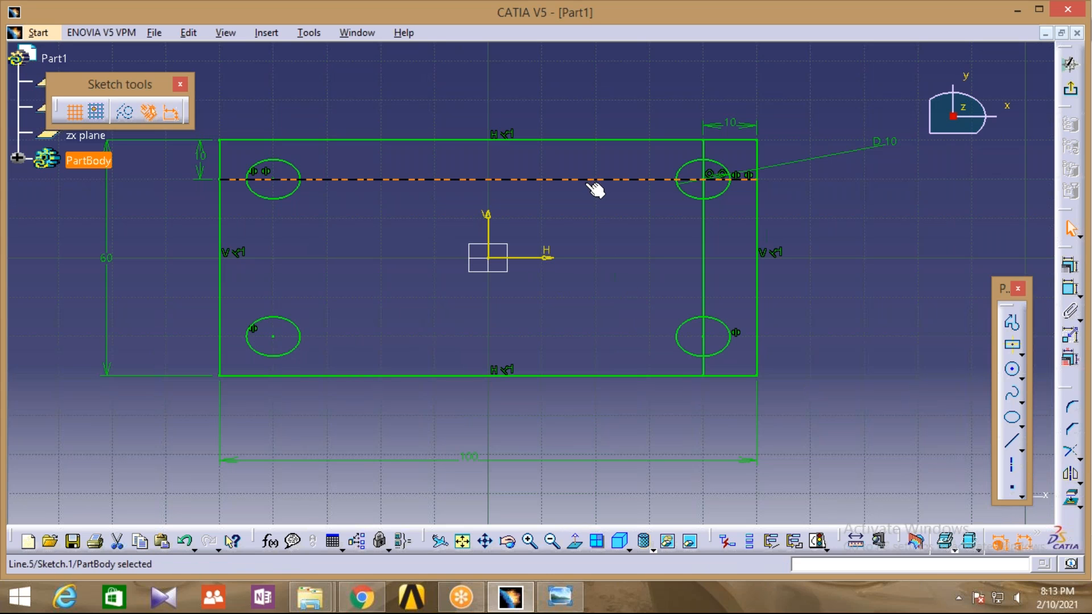
key("Delete")
left_click(703, 245)
key("Delete")
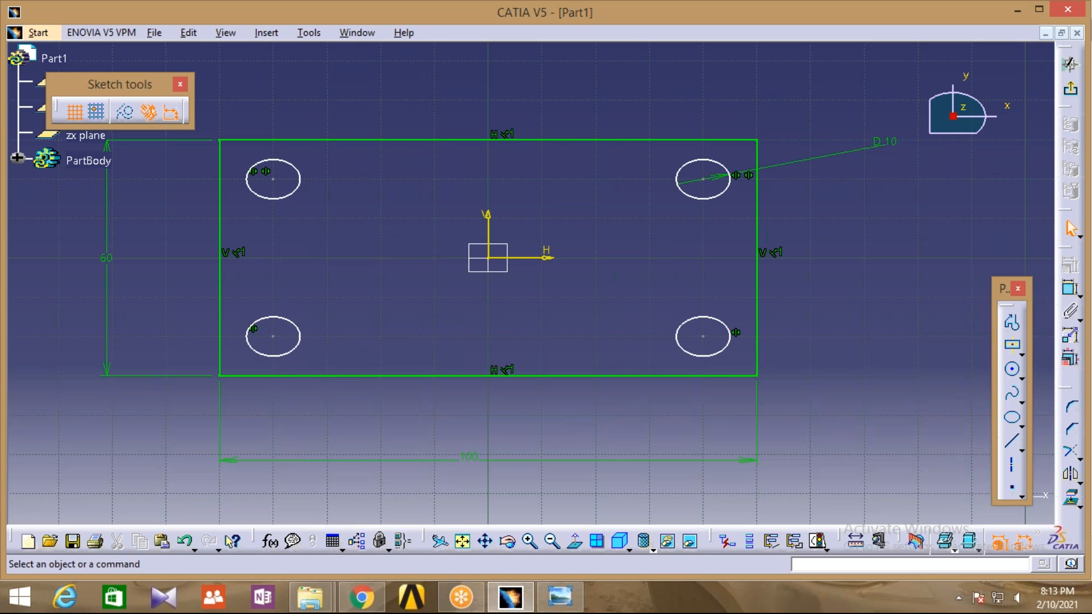
Check the corner radius in the 012.jpg drawing and round the plate's upper-right corner with a radius of about 9.2 mm.
left_click(559, 605)
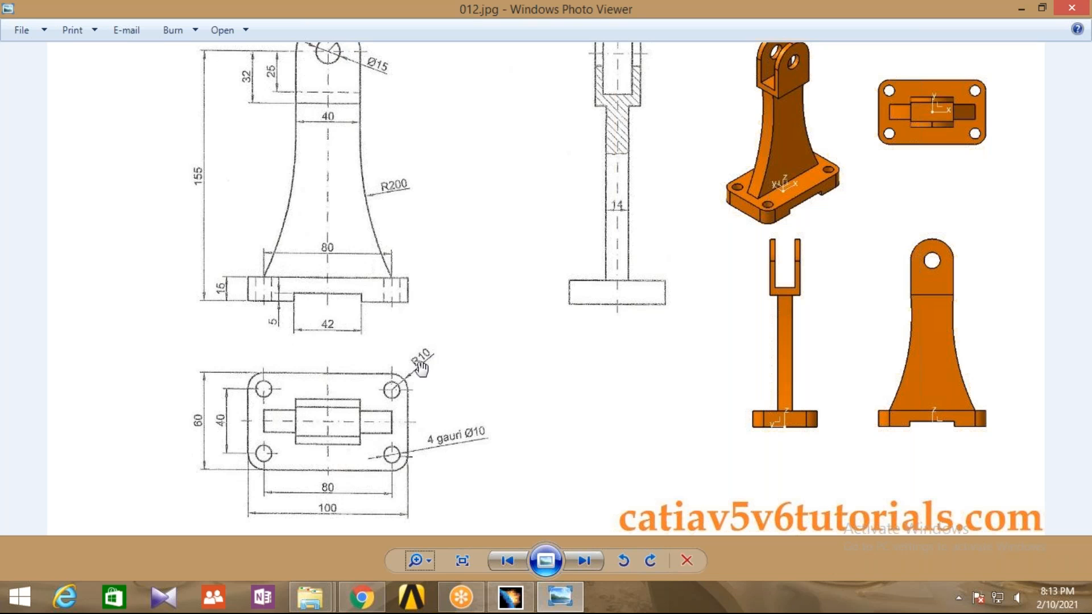
left_click(510, 597)
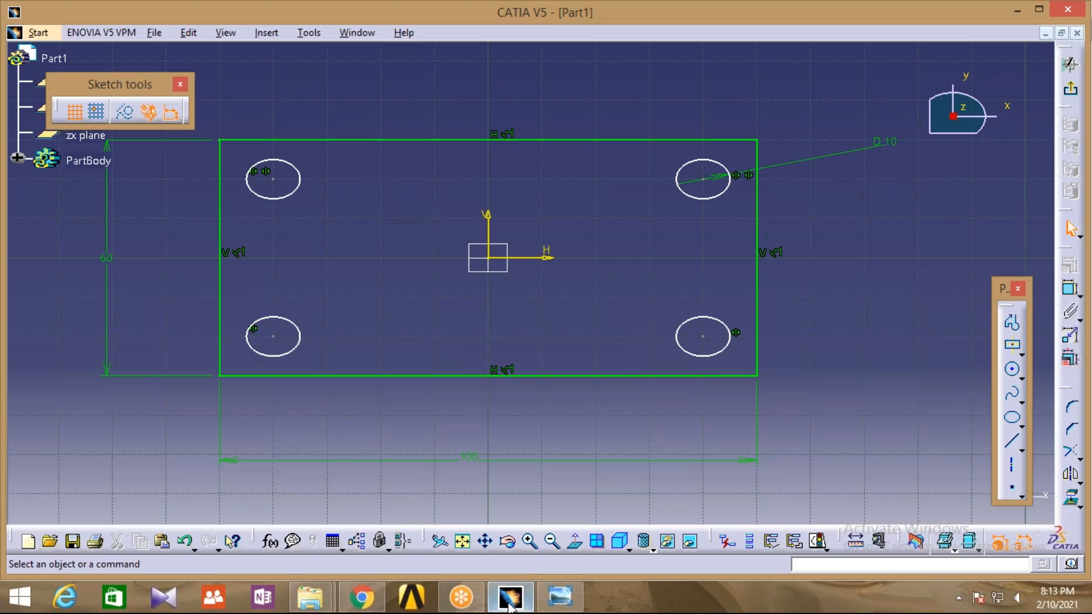
left_click(1073, 405)
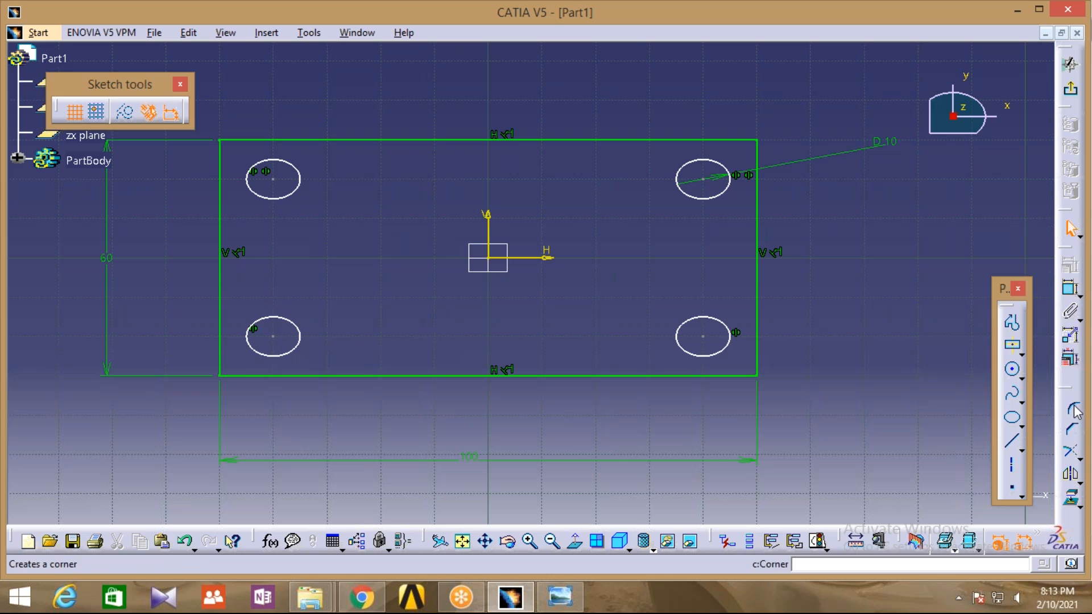
left_click(742, 140)
left_click(758, 177)
left_click(757, 164)
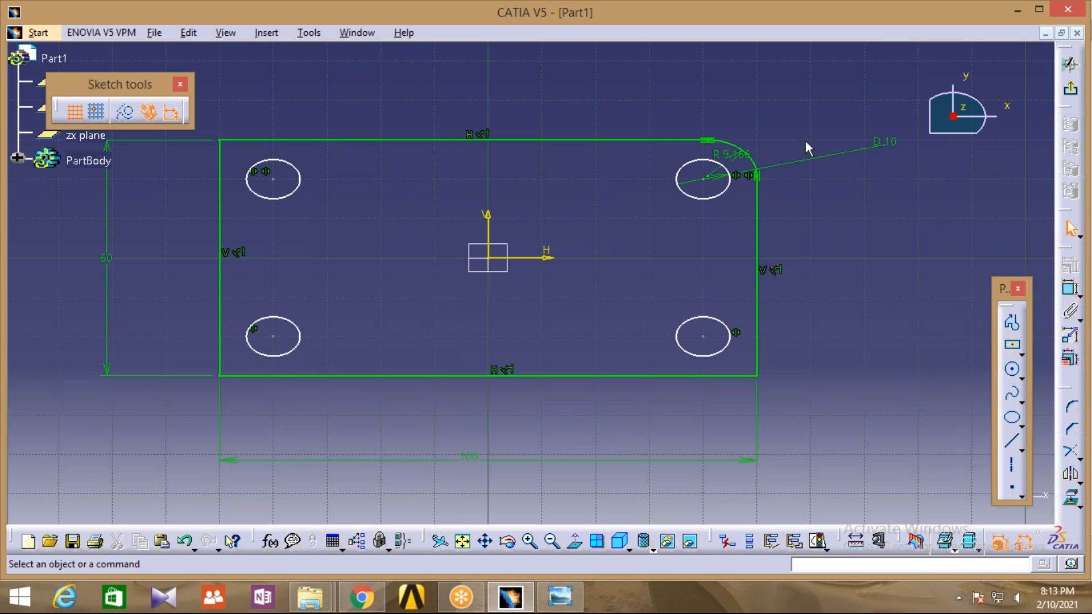
Set the radius of the plate's upper-right corner to 10 mm.
double_click(737, 161)
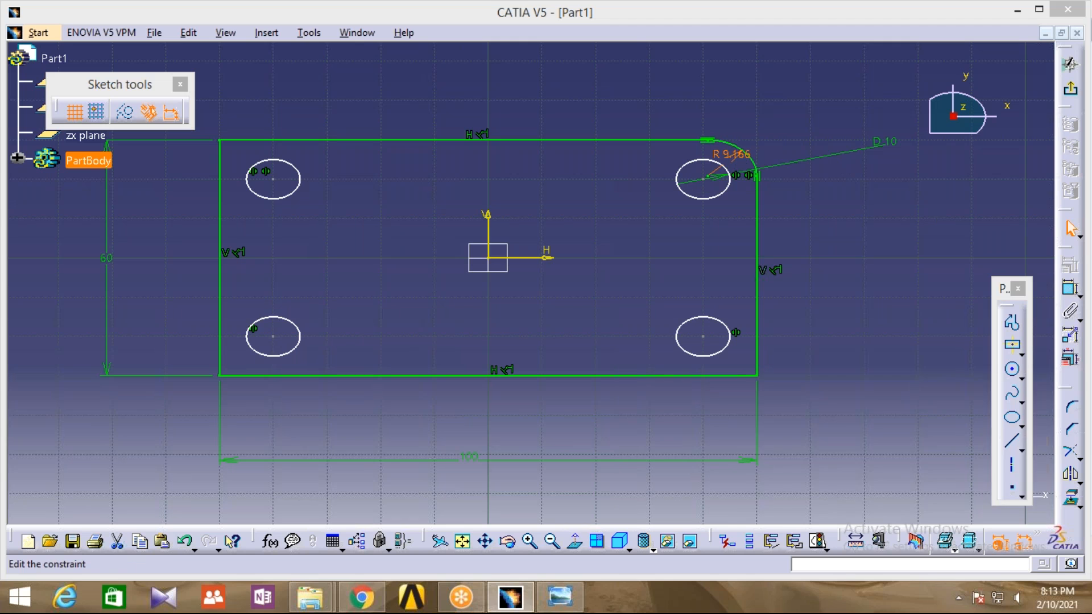
type("10")
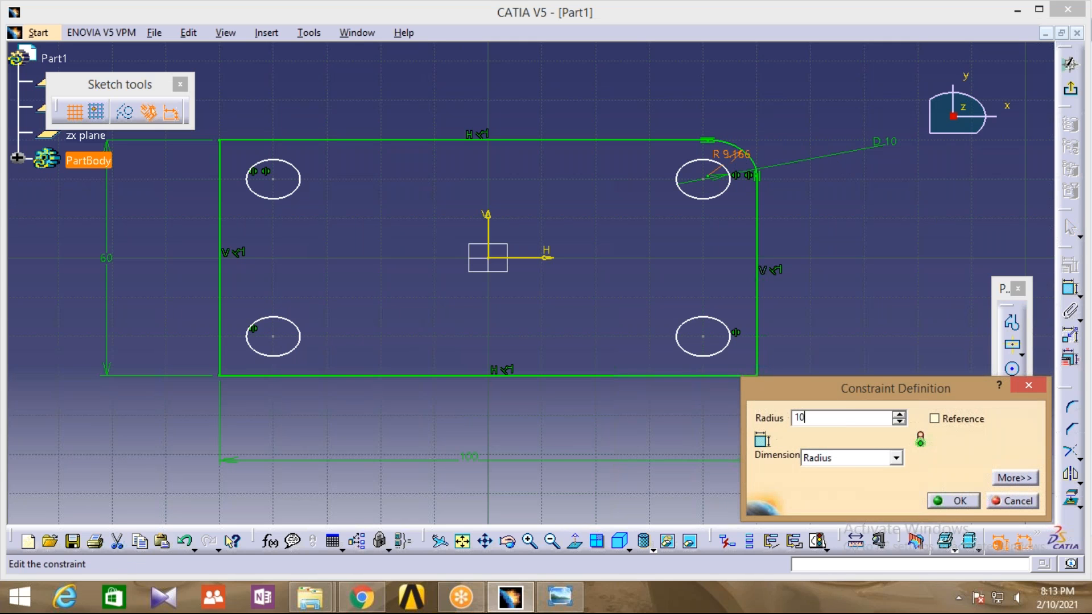
key("Return")
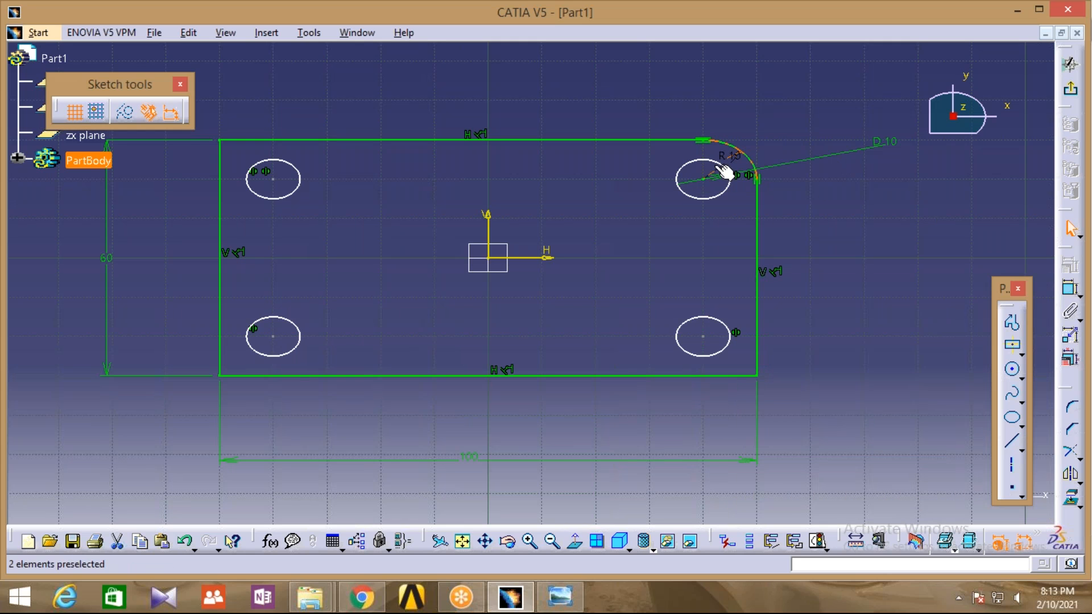
left_click(725, 168)
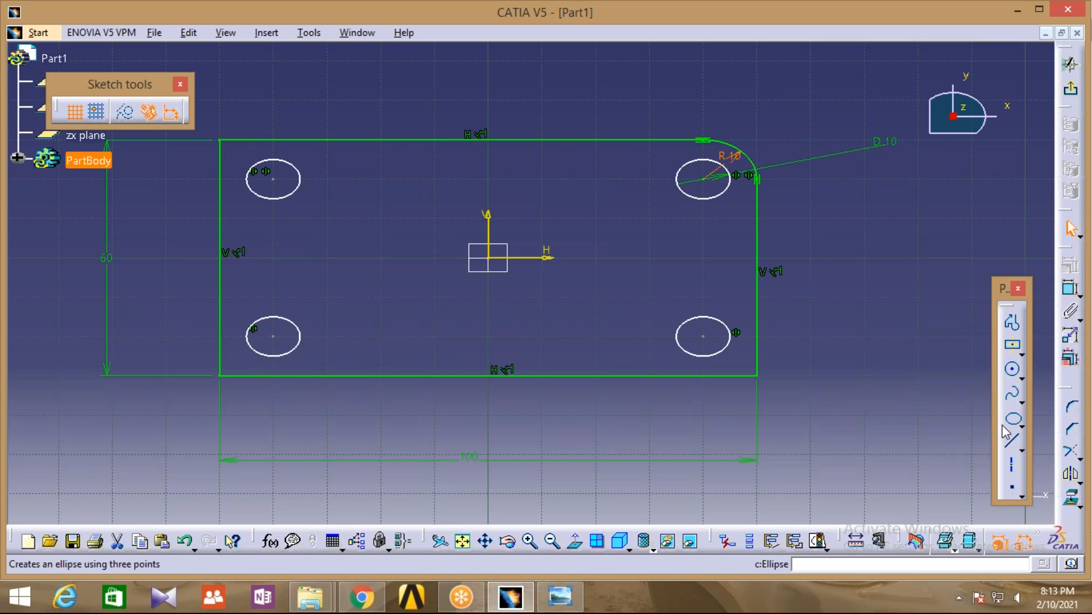
Round the plate's upper-left corner, converting the edge length into a distance, and set its radius to 10 mm.
left_click(1072, 408)
left_click(248, 140)
left_click(221, 165)
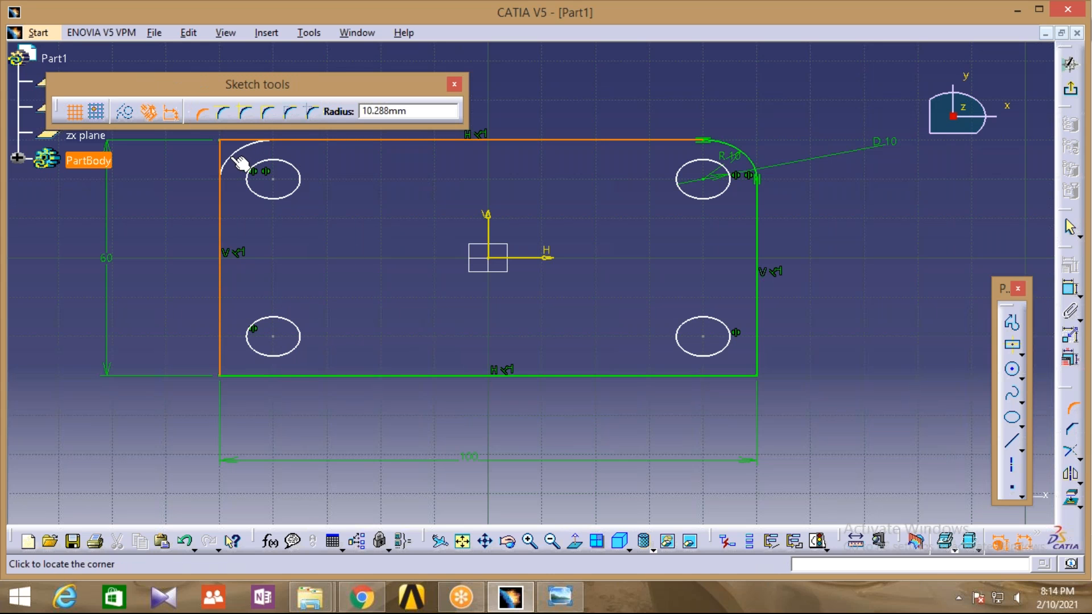
left_click(239, 161)
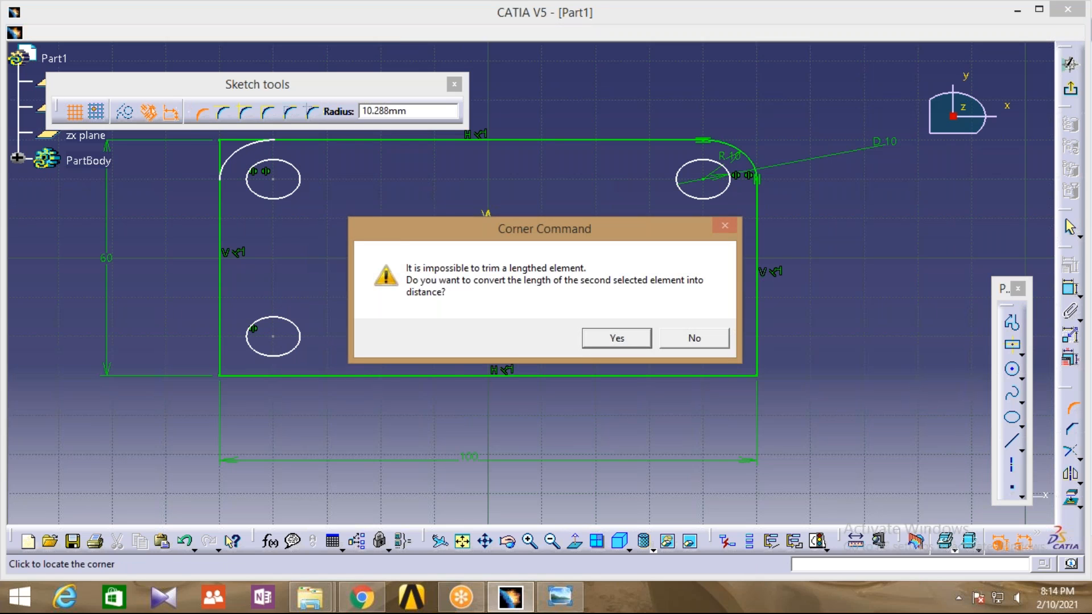
left_click(595, 341)
double_click(244, 157)
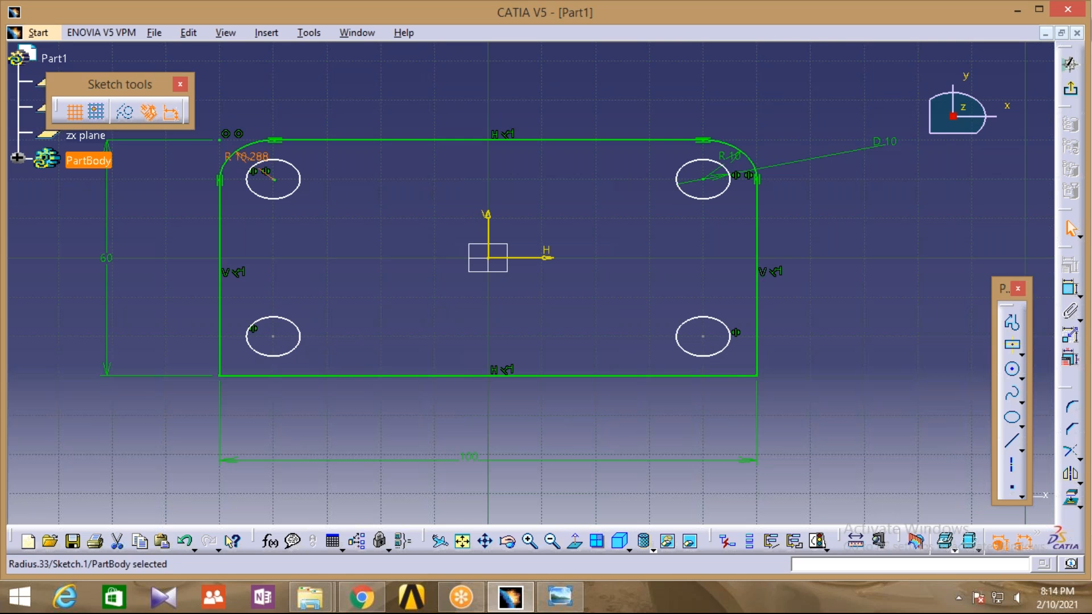
type("1")
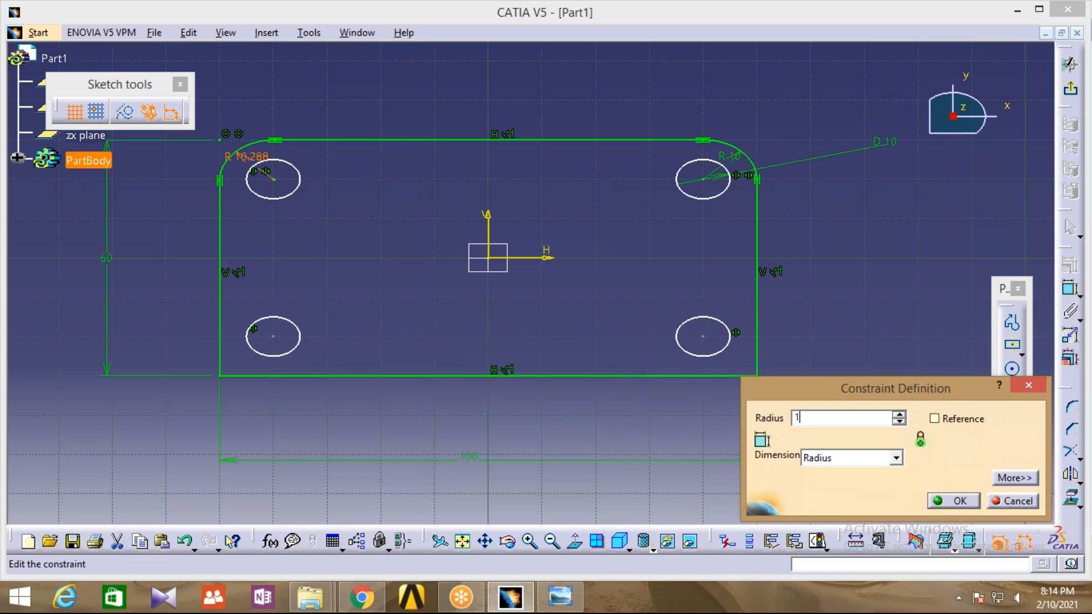
key("Return")
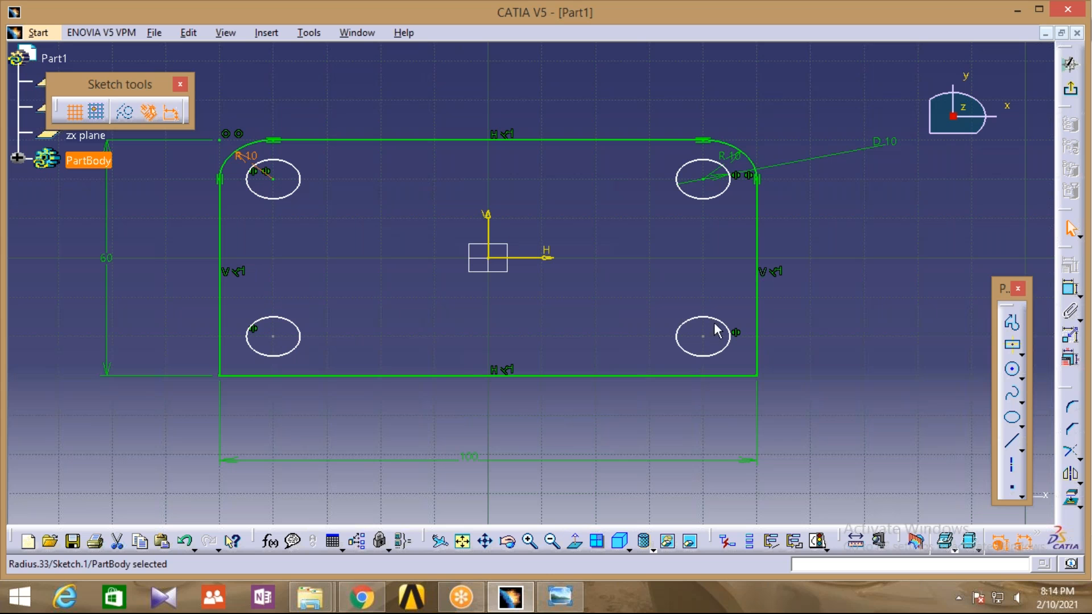
Round the plate's lower-right corner, converting the edge length into a distance, and set its radius to 10 mm.
left_click(1062, 409)
left_click(757, 364)
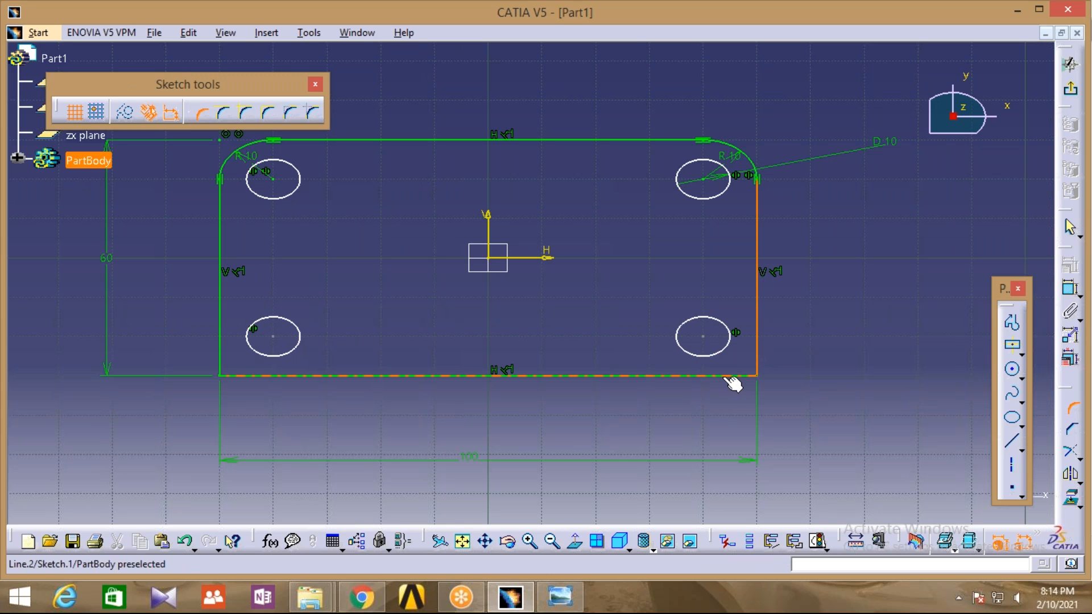
left_click(733, 376)
left_click(749, 368)
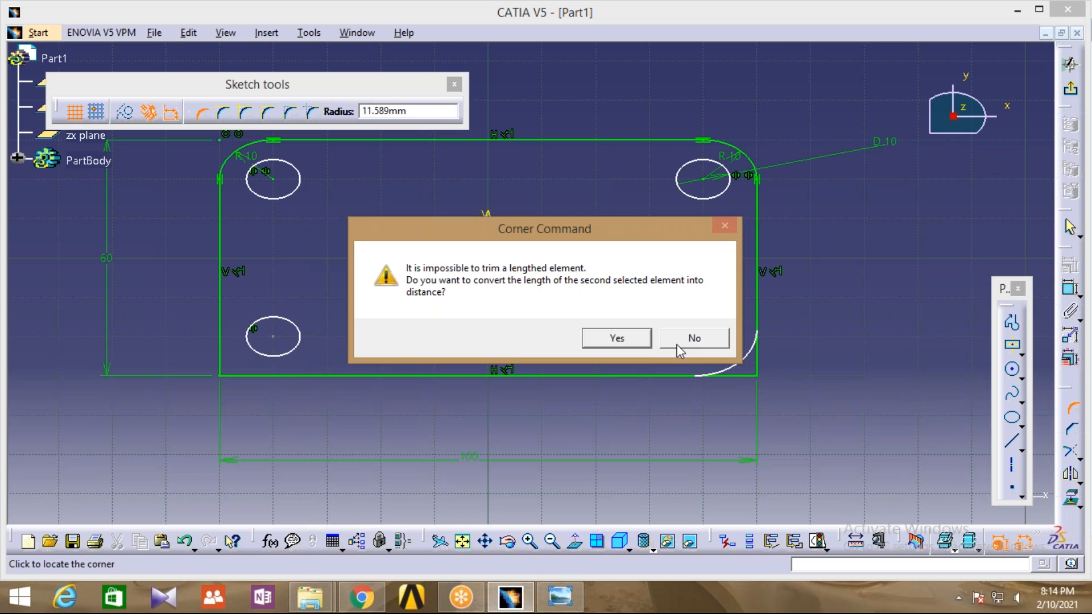
left_click(616, 338)
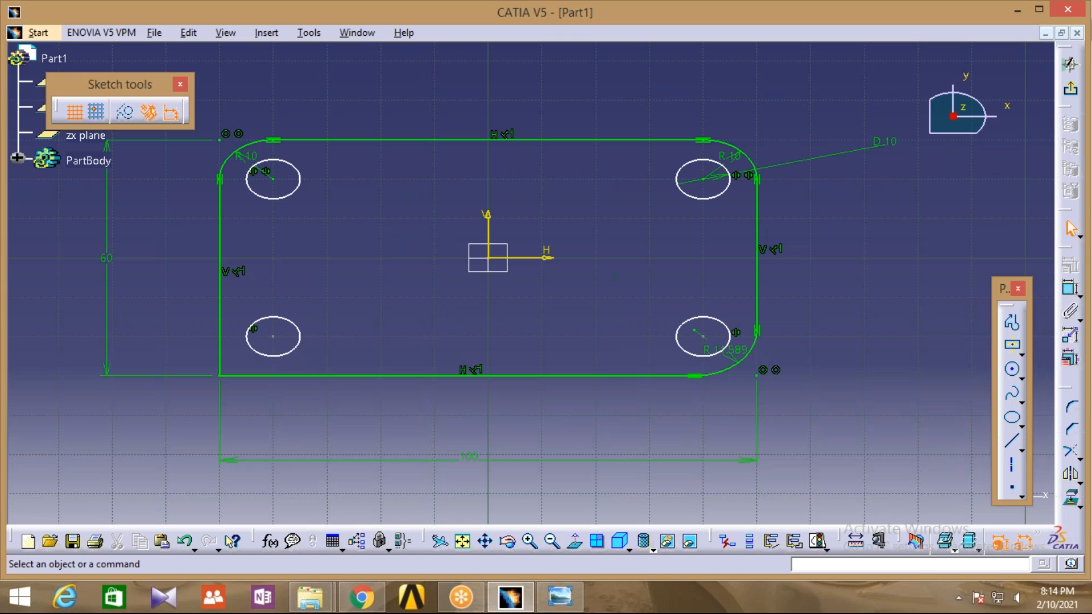
double_click(747, 355)
type("10")
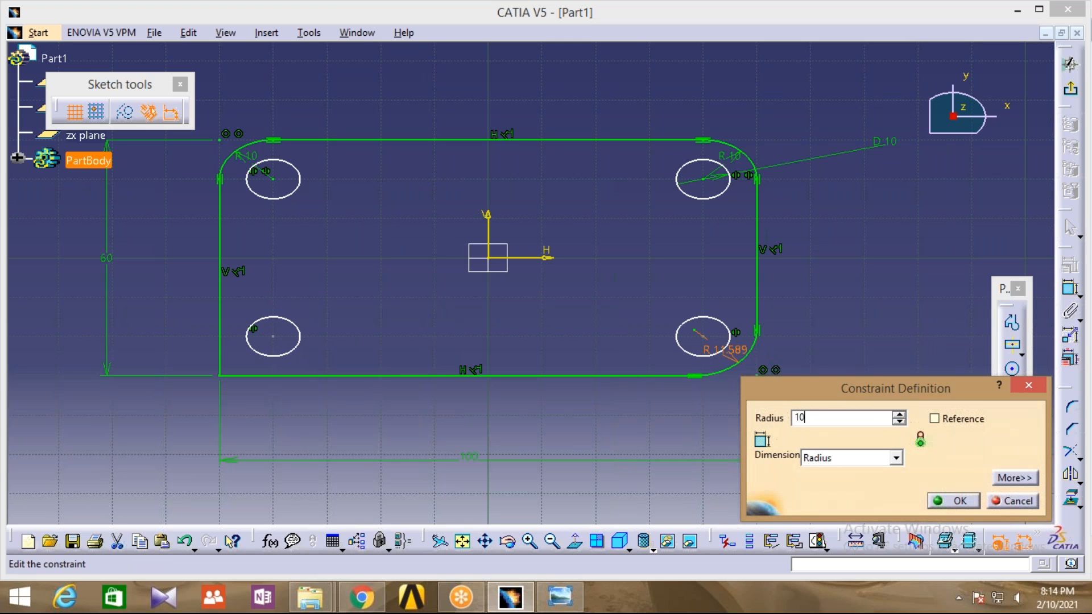
key("Return")
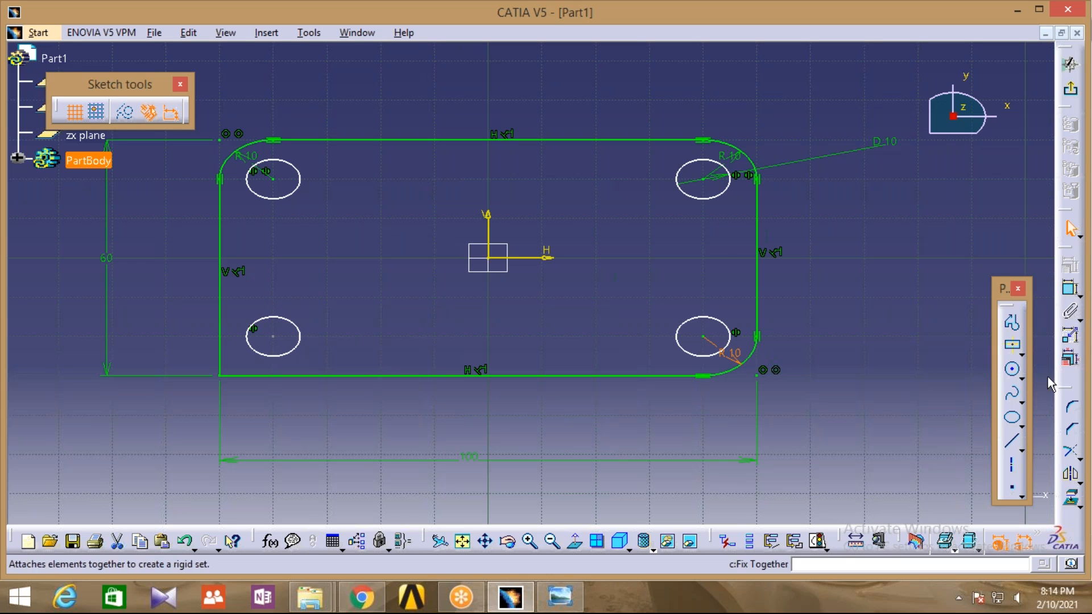
Round the plate's lower-left corner and set its radius to 10 mm.
left_click(1070, 406)
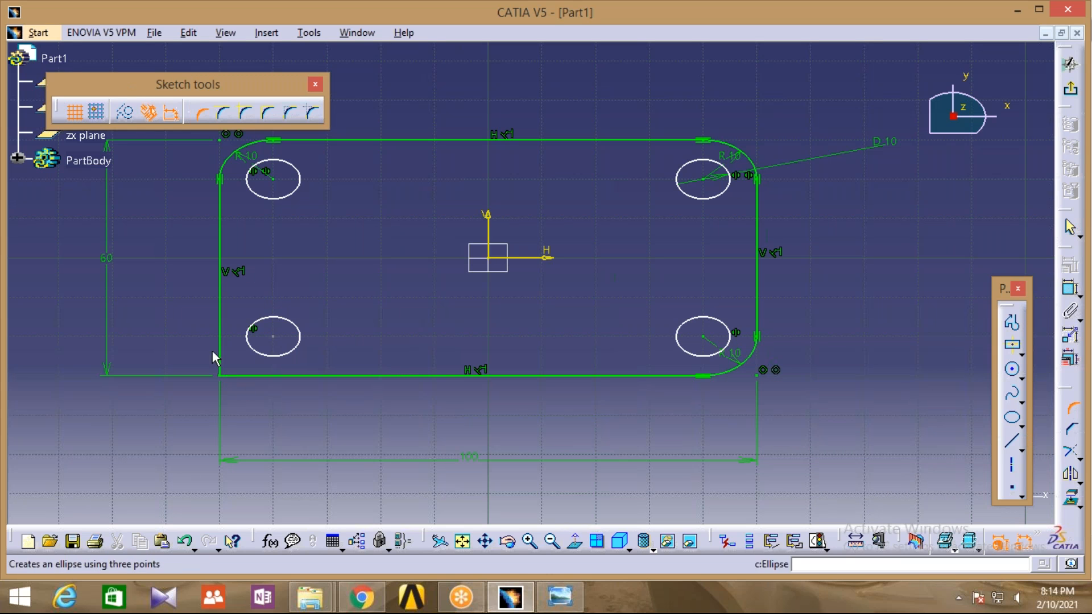
left_click(220, 366)
left_click(234, 376)
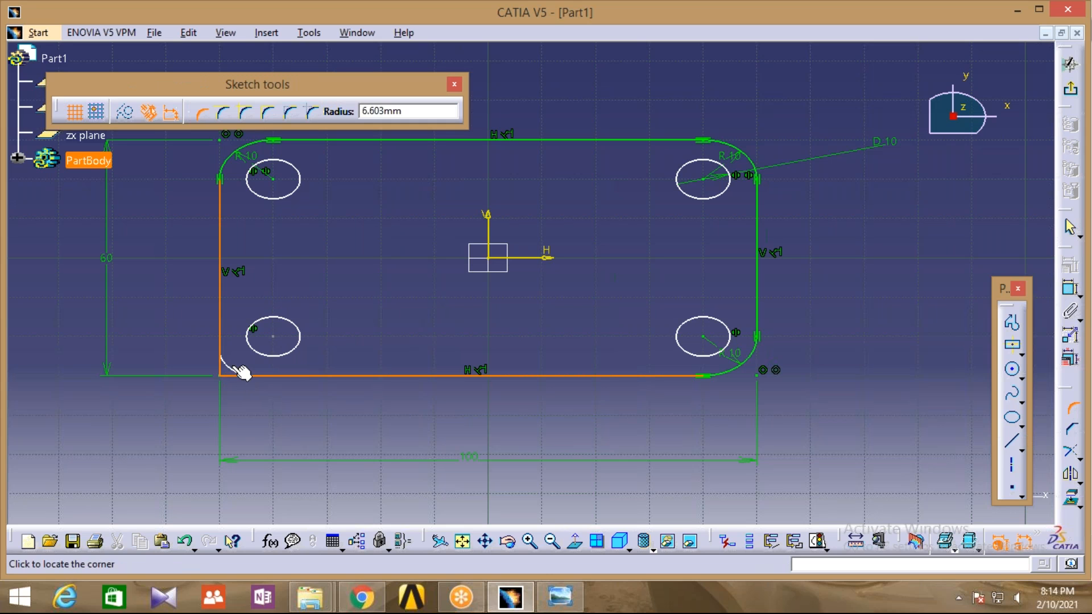
left_click(242, 365)
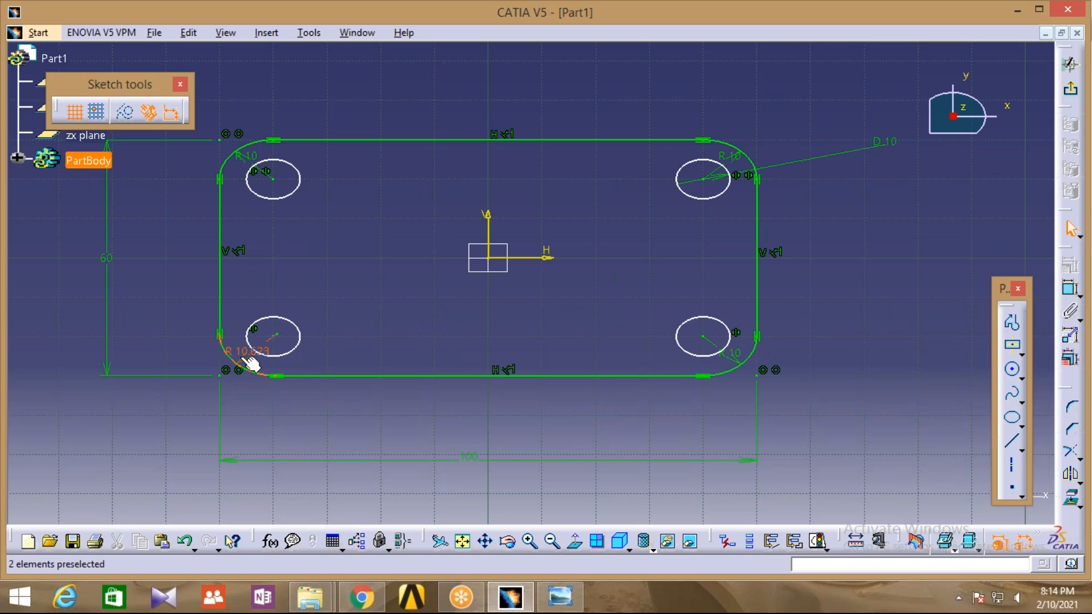
double_click(242, 367)
type("10")
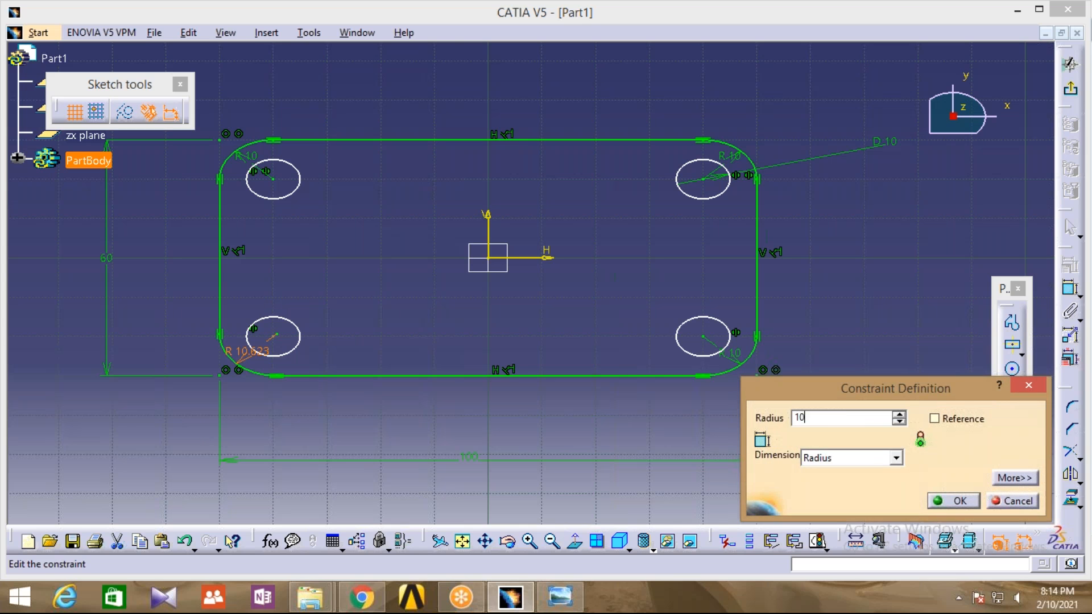
key("Return")
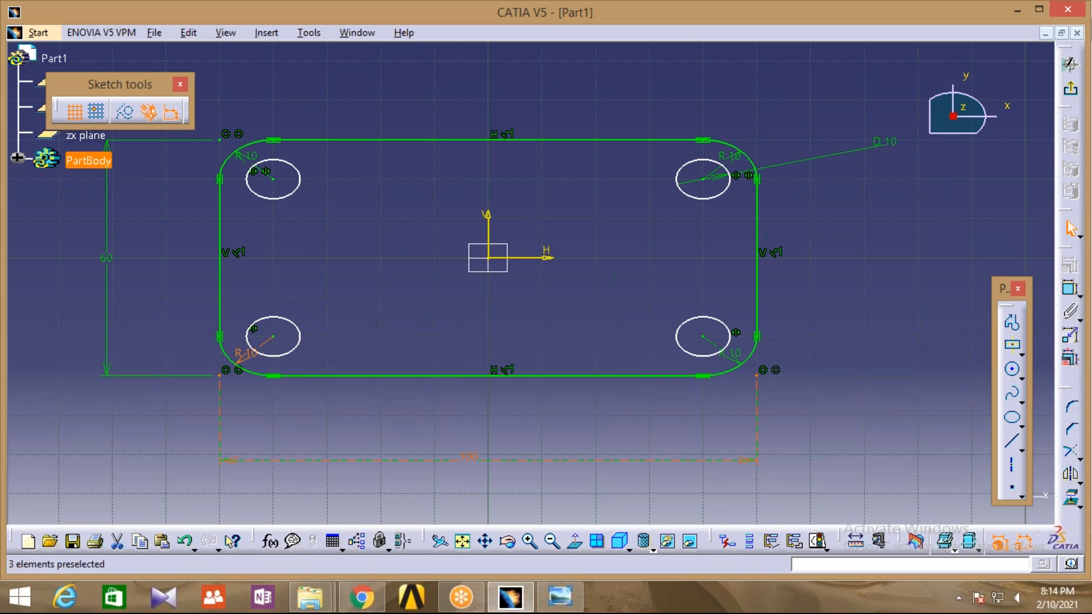
left_click(421, 449)
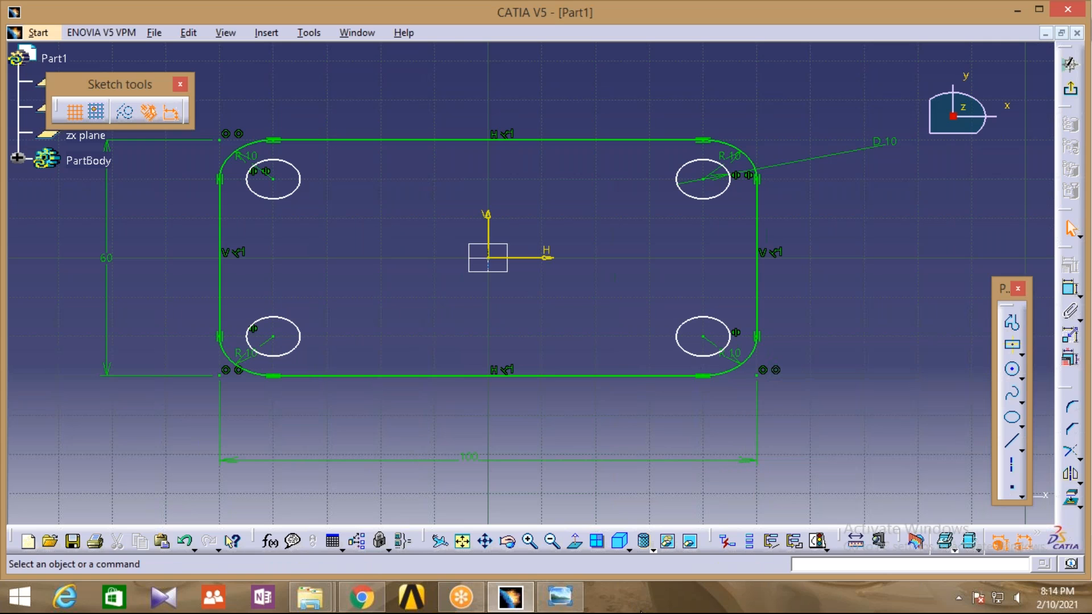
Check the base thickness in the 012.jpg drawing, then exit the sketch and pad the plate profile 15 mm.
left_click(560, 597)
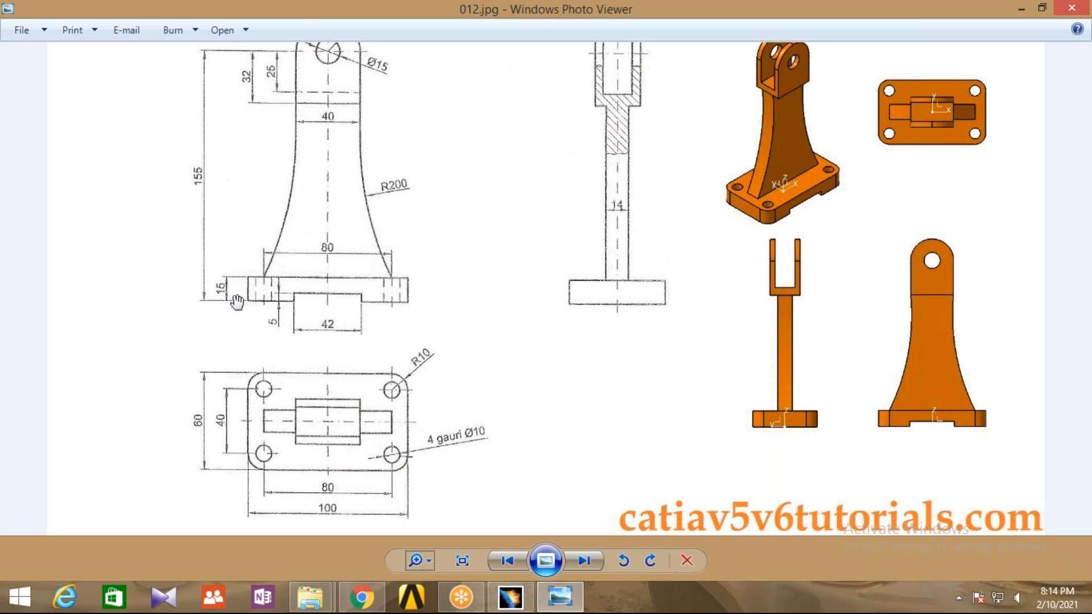
left_click_drag(398, 186, 336, 281)
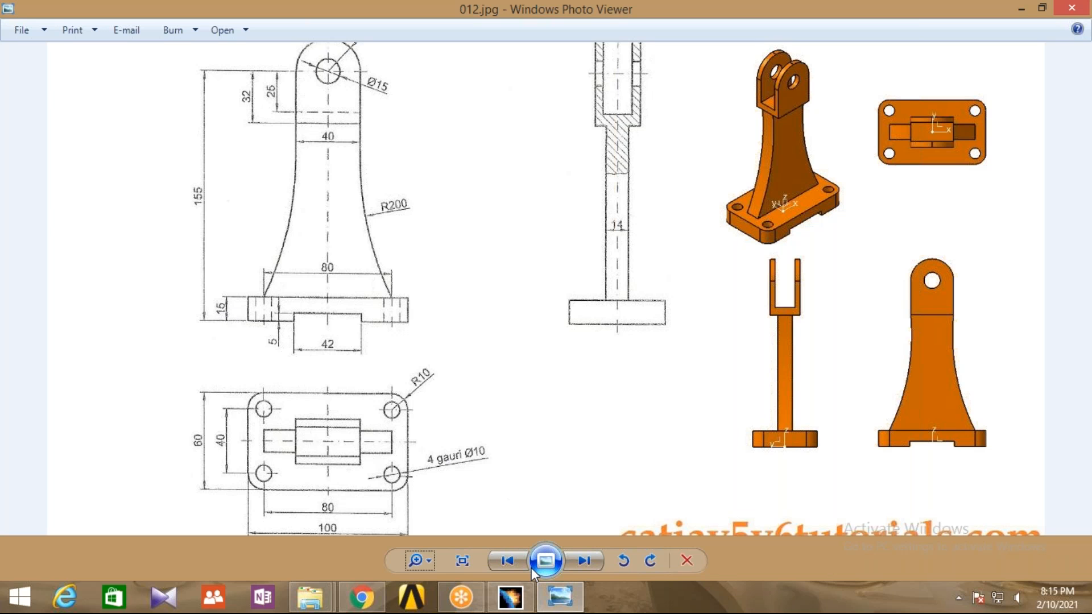
left_click(510, 597)
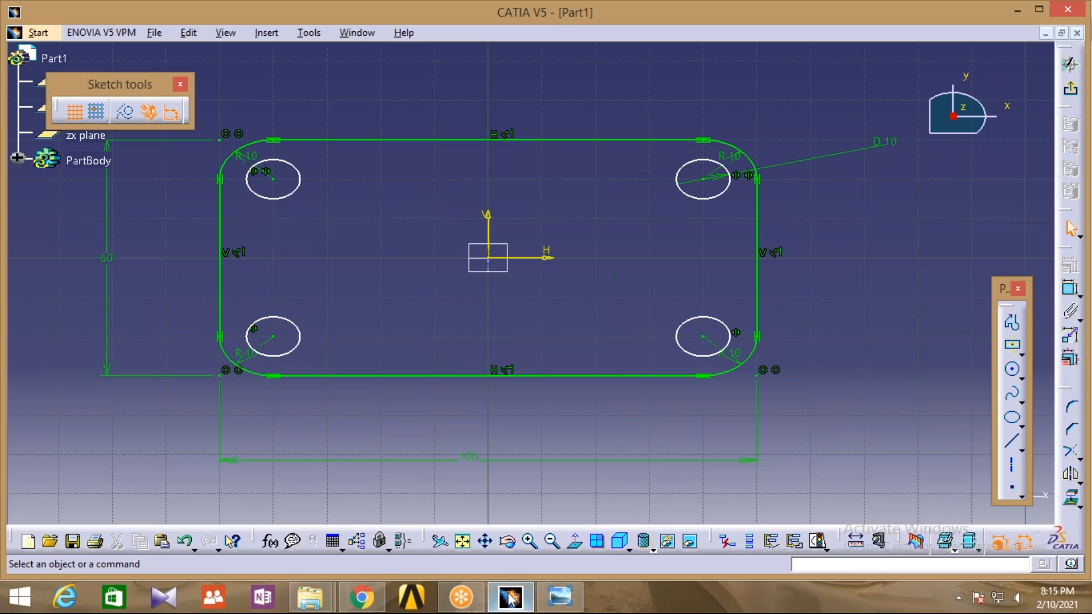
left_click(1072, 90)
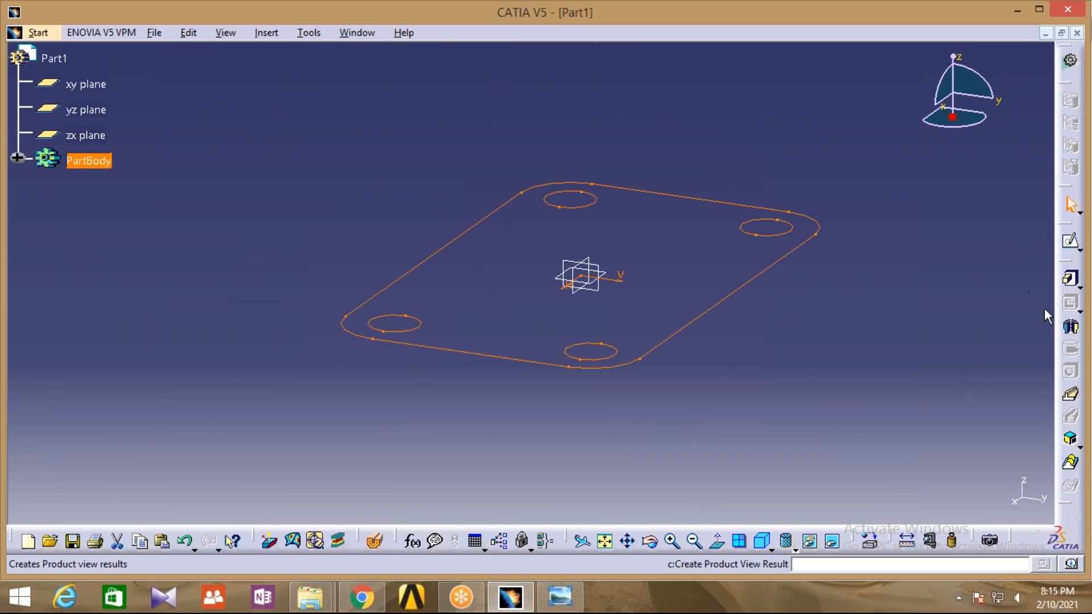
left_click(1070, 277)
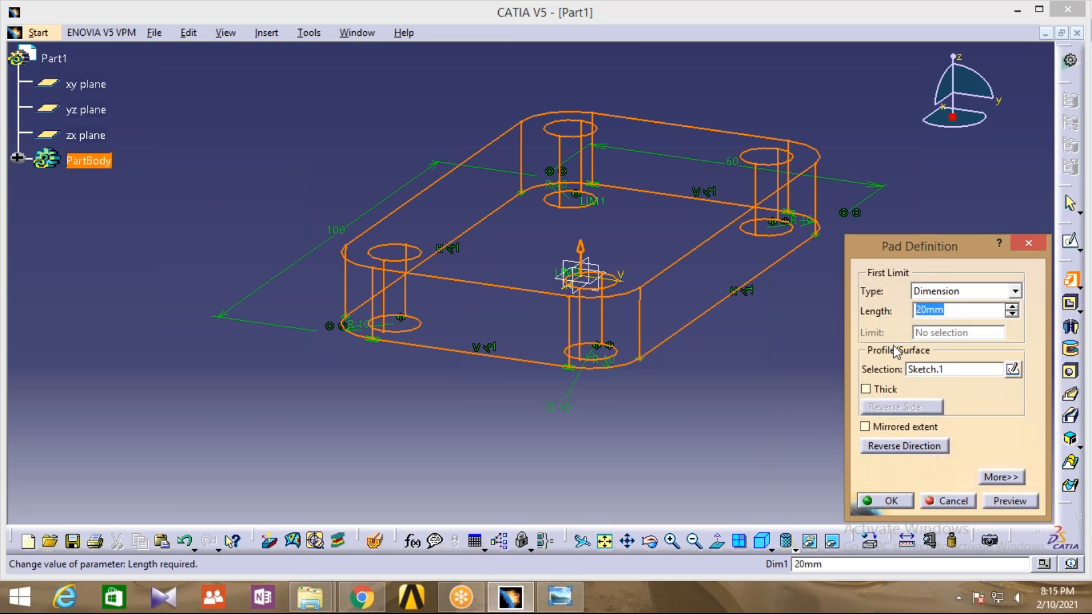
type("15")
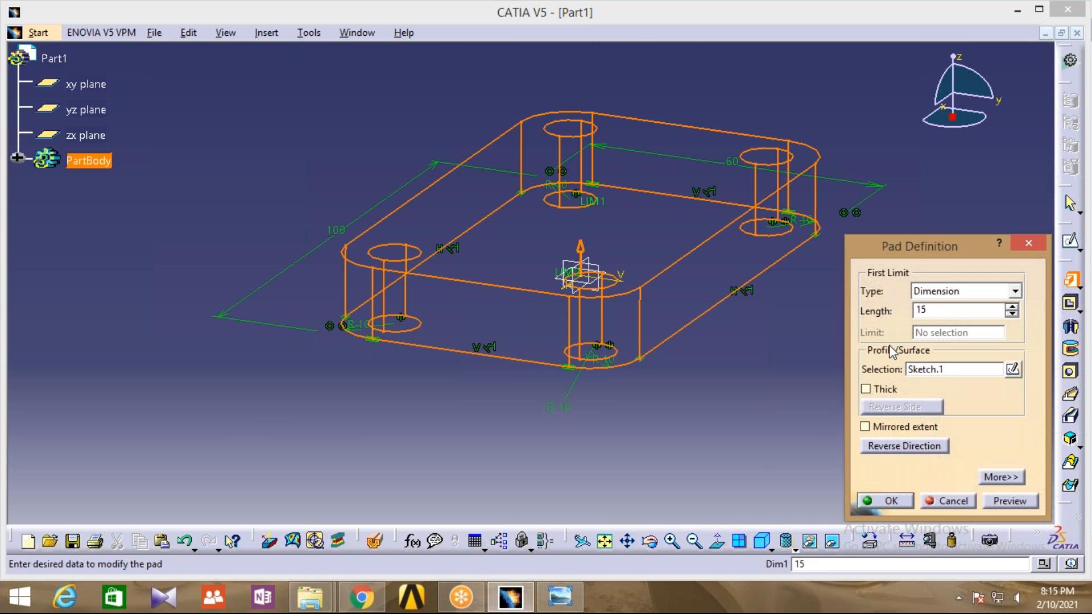
left_click(825, 378)
left_click(893, 502)
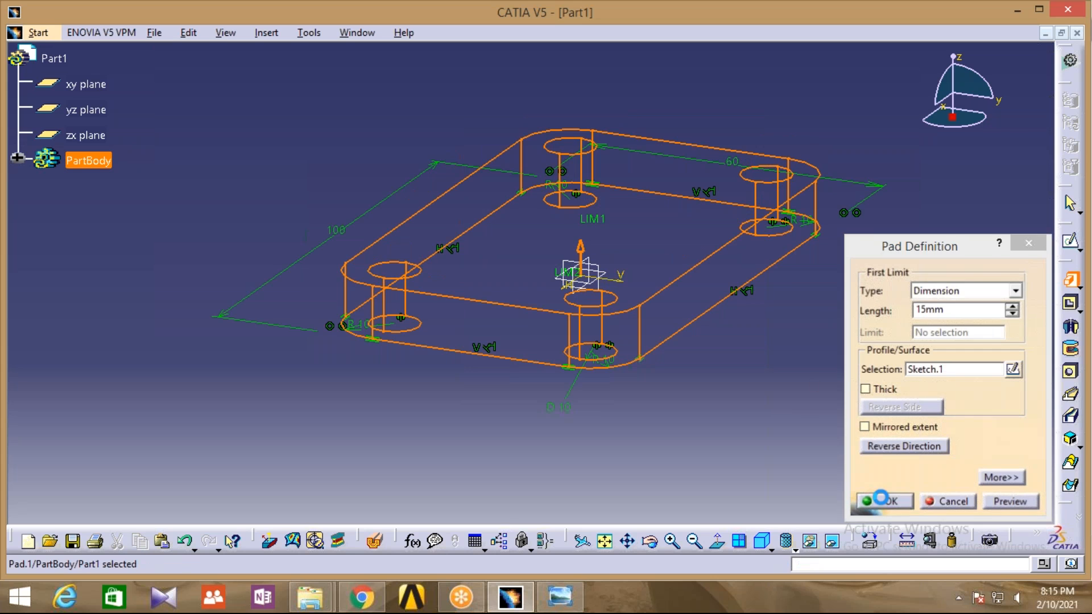
Switch the display mode to shading with edges and orient the model so the plate's long side face is in front.
middle_click_drag(812, 415, 720, 421)
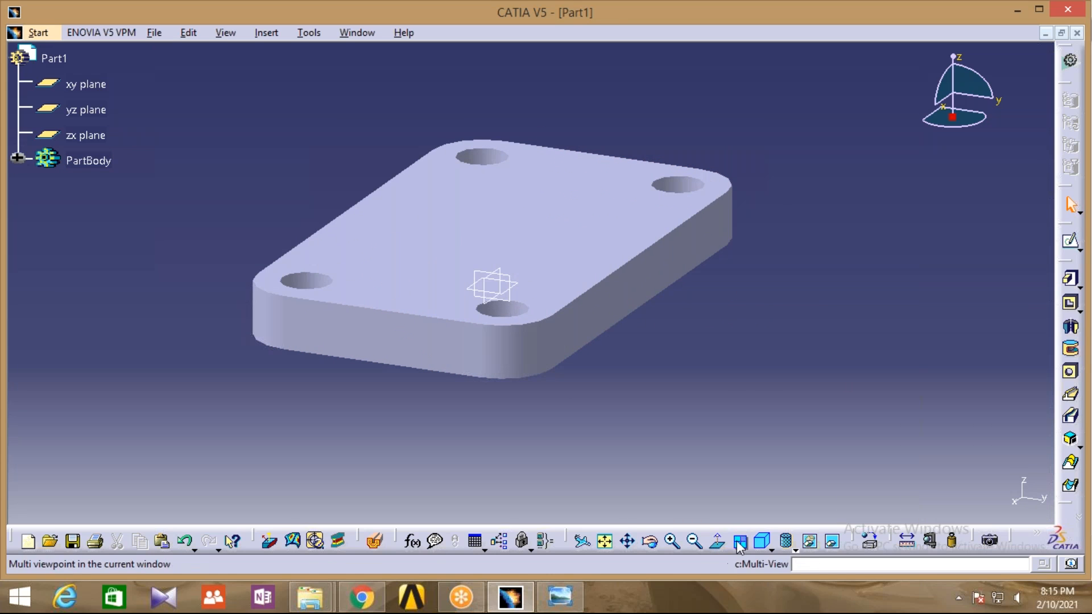
left_click(795, 550)
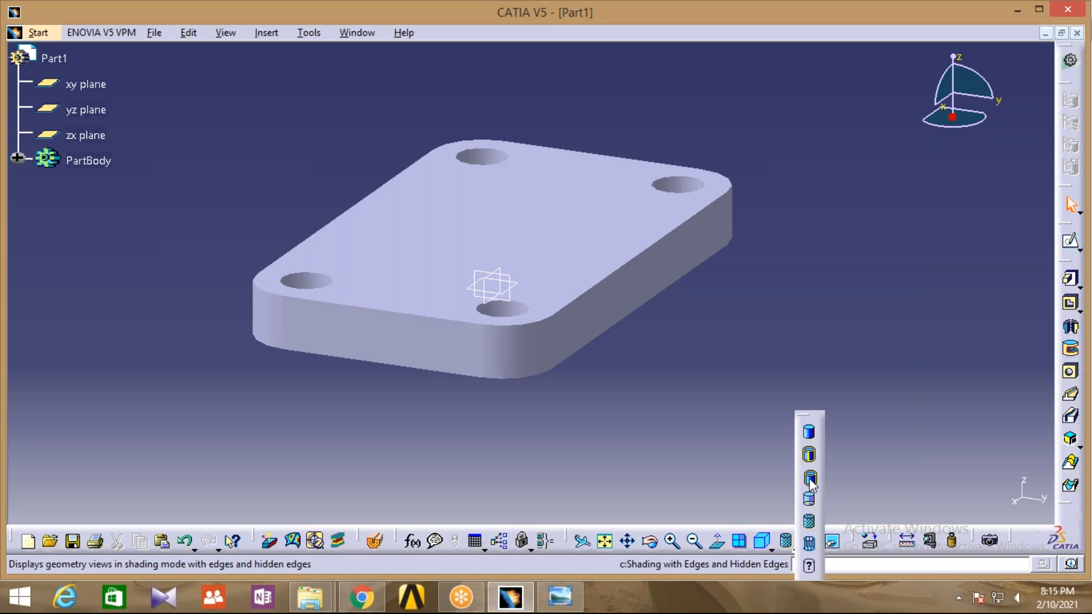
left_click(809, 498)
middle_click_drag(726, 371, 628, 378)
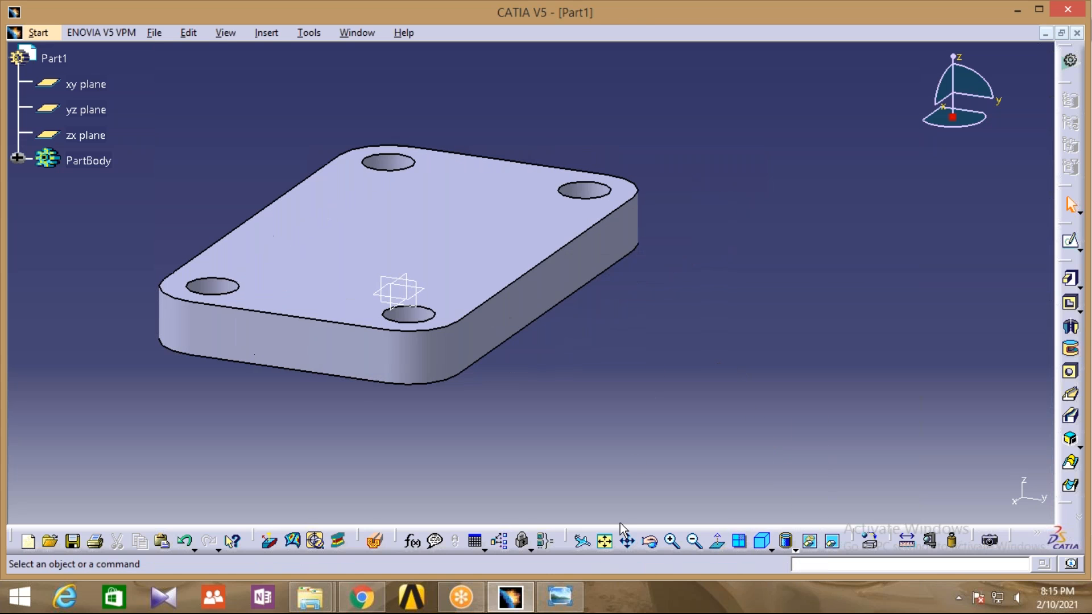
left_click(650, 542)
left_click_drag(402, 433, 730, 431)
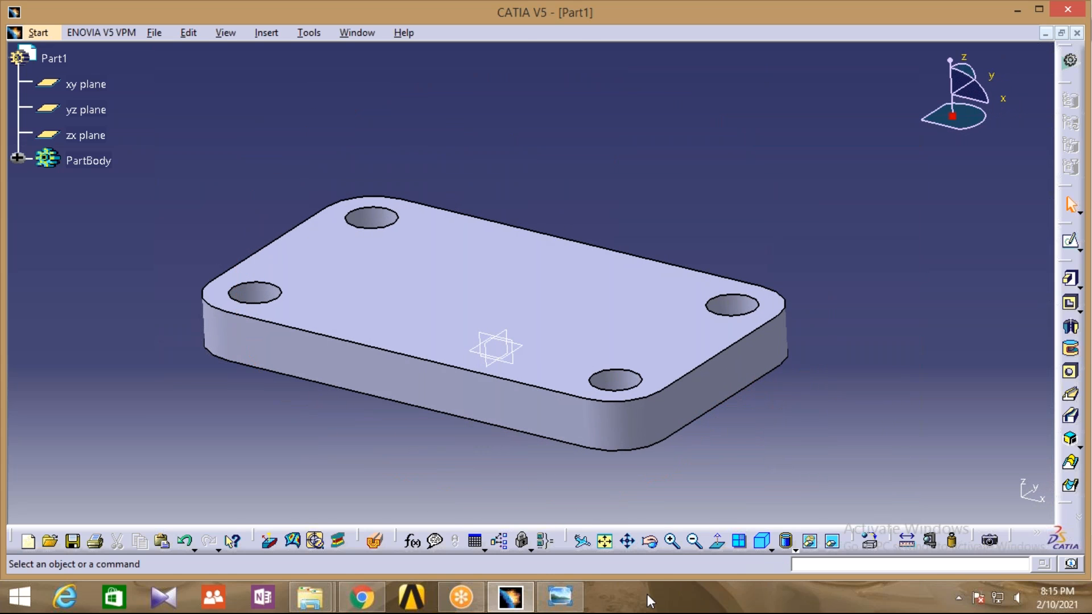
Examine the bottom notch dimensions in the front view of the 012.jpg drawing, then return to the CATIA part.
left_click(553, 597)
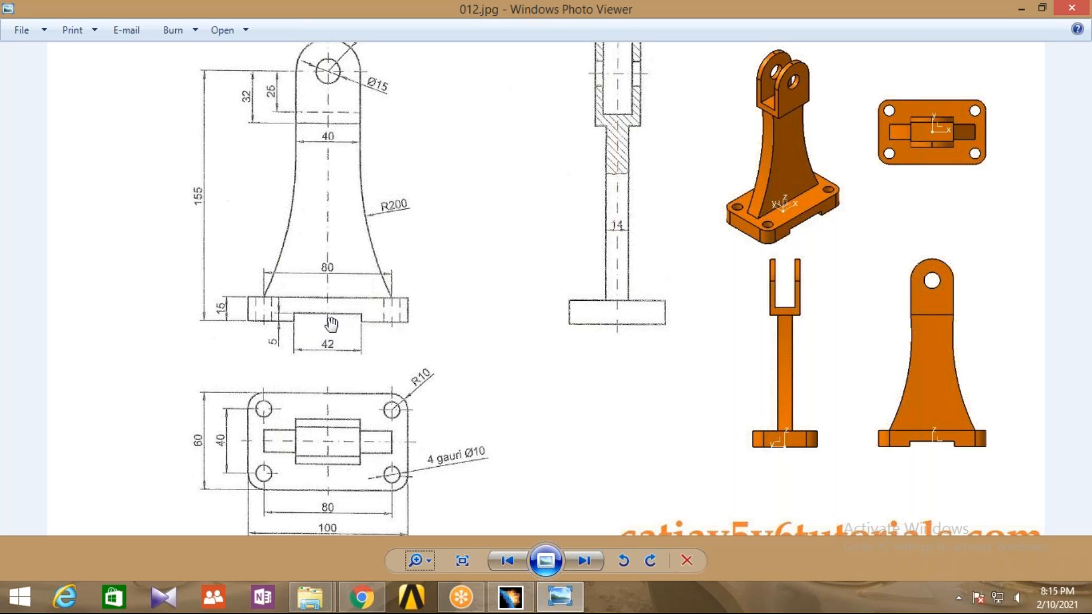
left_click(425, 557)
scroll(433, 558, "up", 1)
left_click_drag(432, 557, 432, 546)
left_click_drag(324, 402, 489, 442)
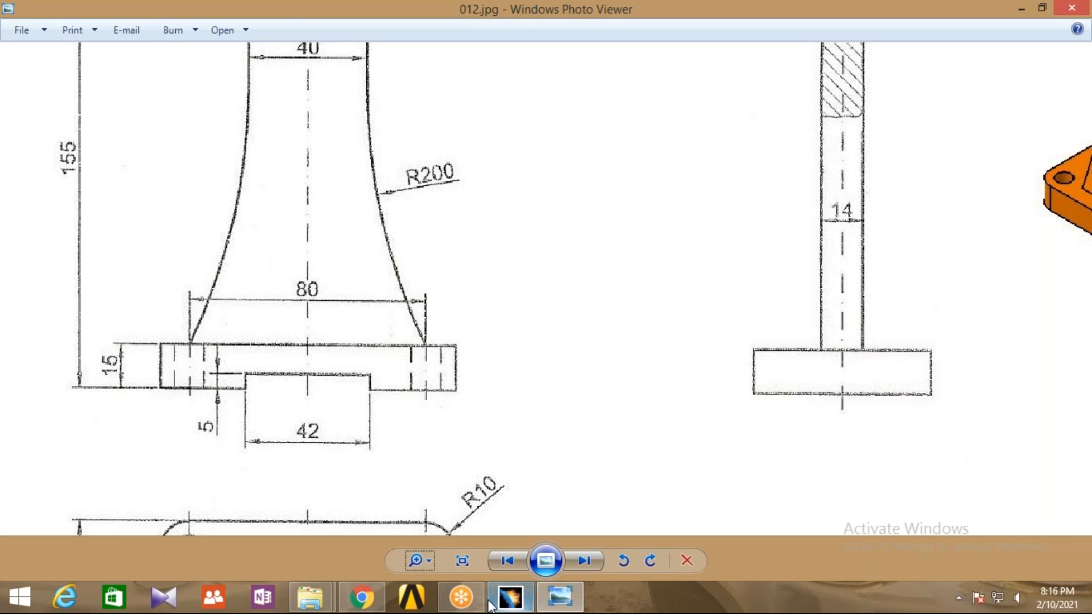
left_click(511, 598)
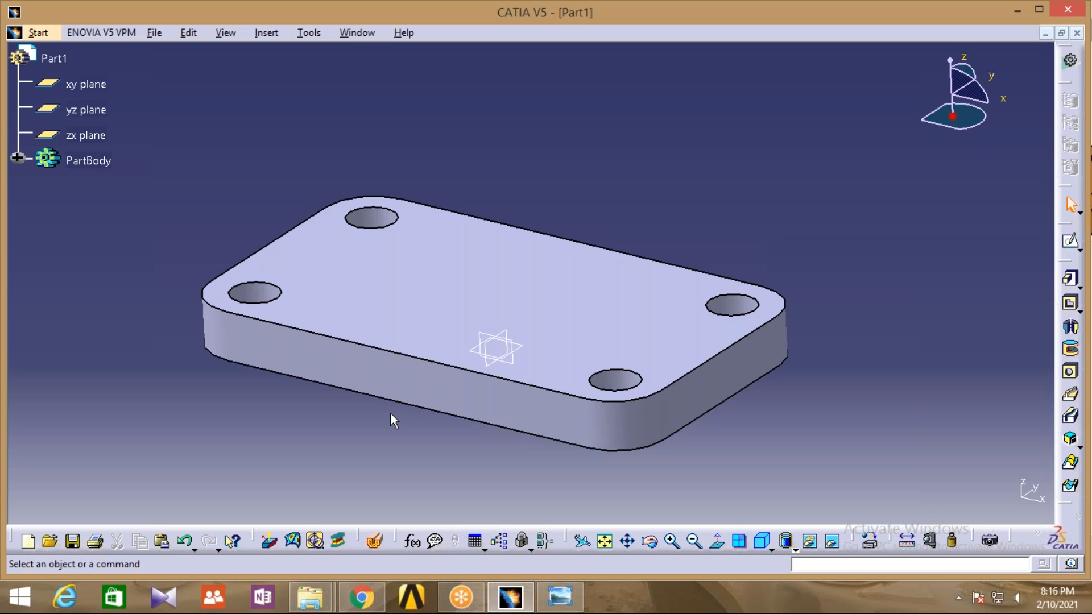
Start a sketch on the plate's long front side face.
left_click(406, 388)
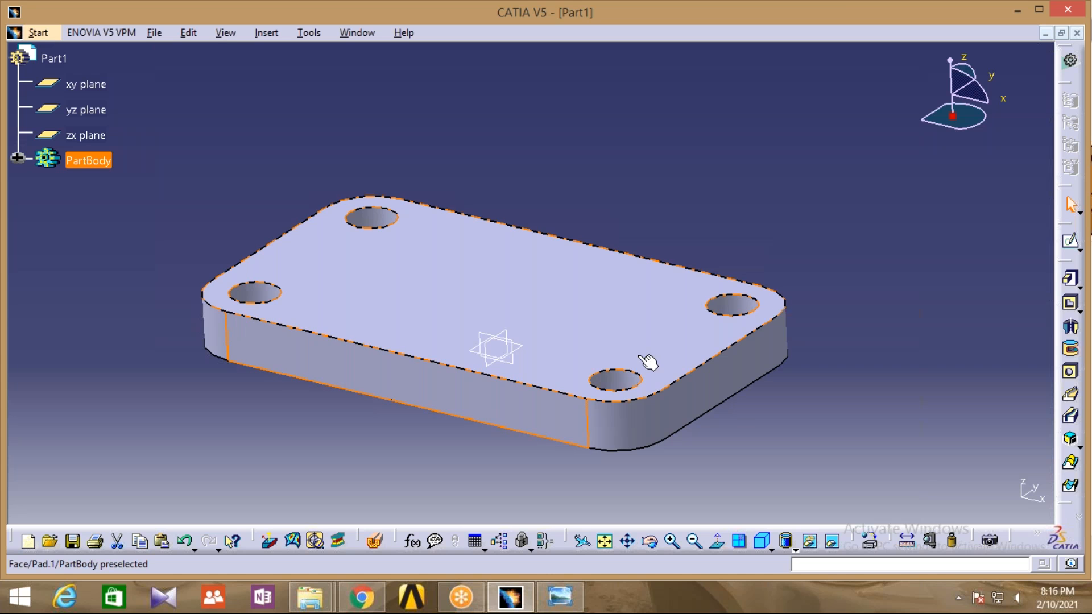
left_click(1070, 241)
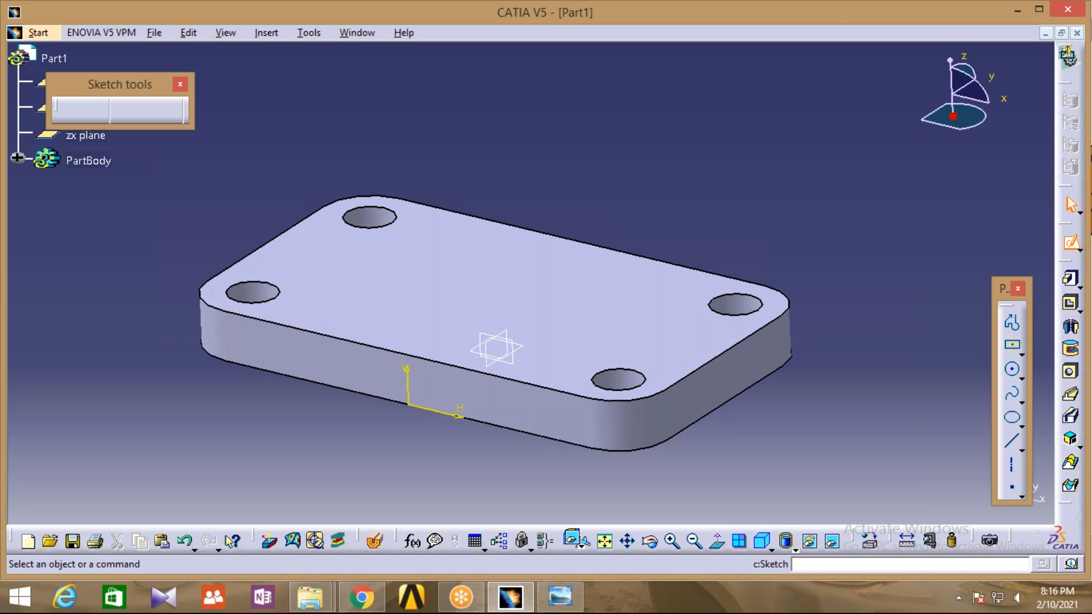
mouse_move(774, 255)
middle_mouse_down()
mouse_move(782, 199)
mouse_move(992, 66)
middle_mouse_up()
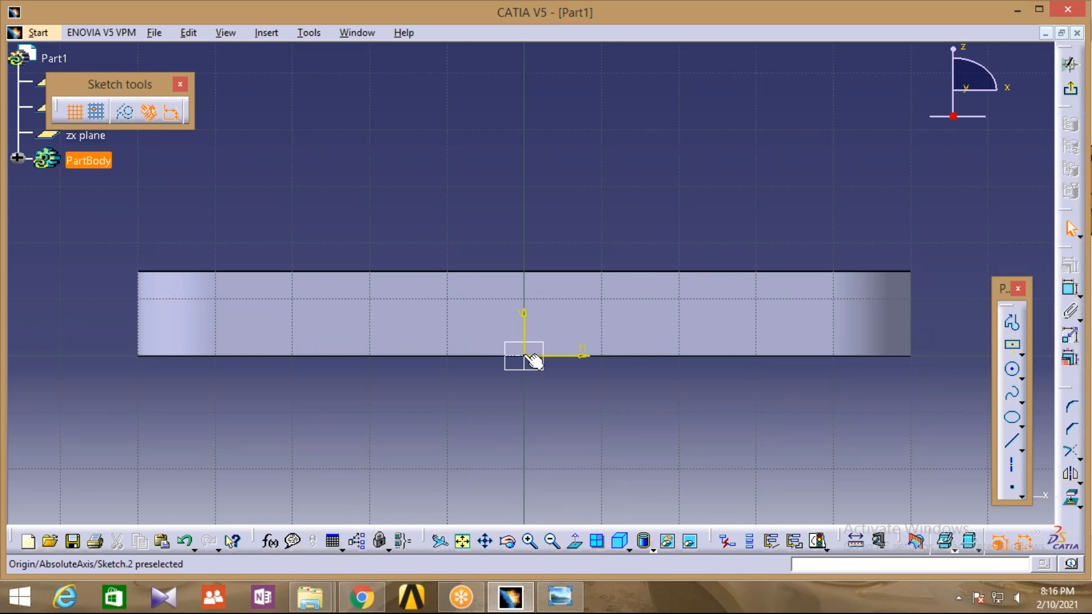
Draw an open three-sided notch outline from the origin with the Profile tool, about 25 mm wide and 6.5 mm high, ending on the vertical axis.
left_click(1011, 327)
left_click(1011, 332)
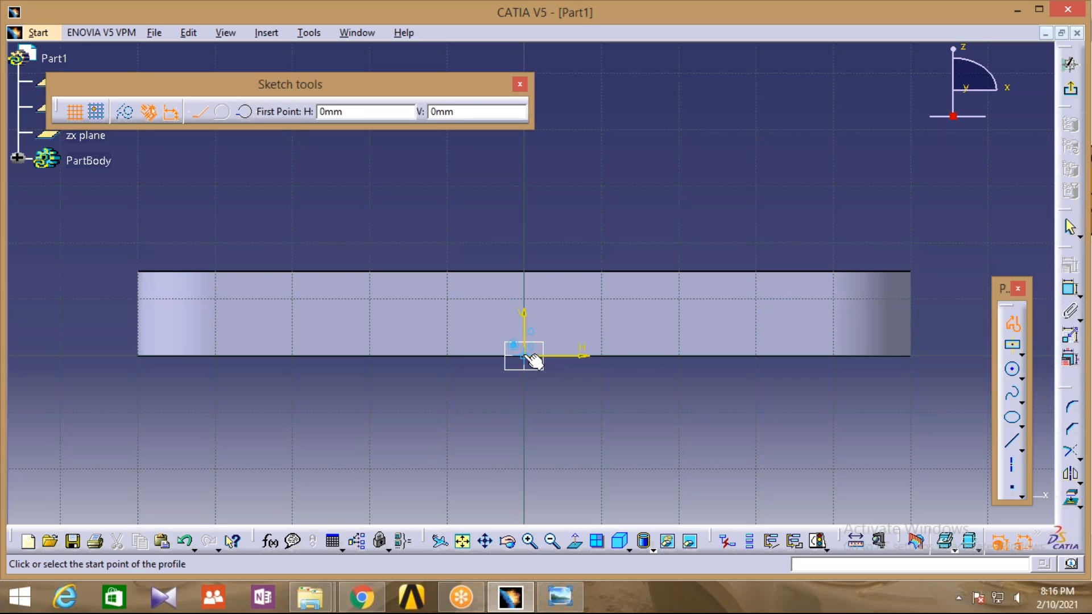
left_click(526, 357)
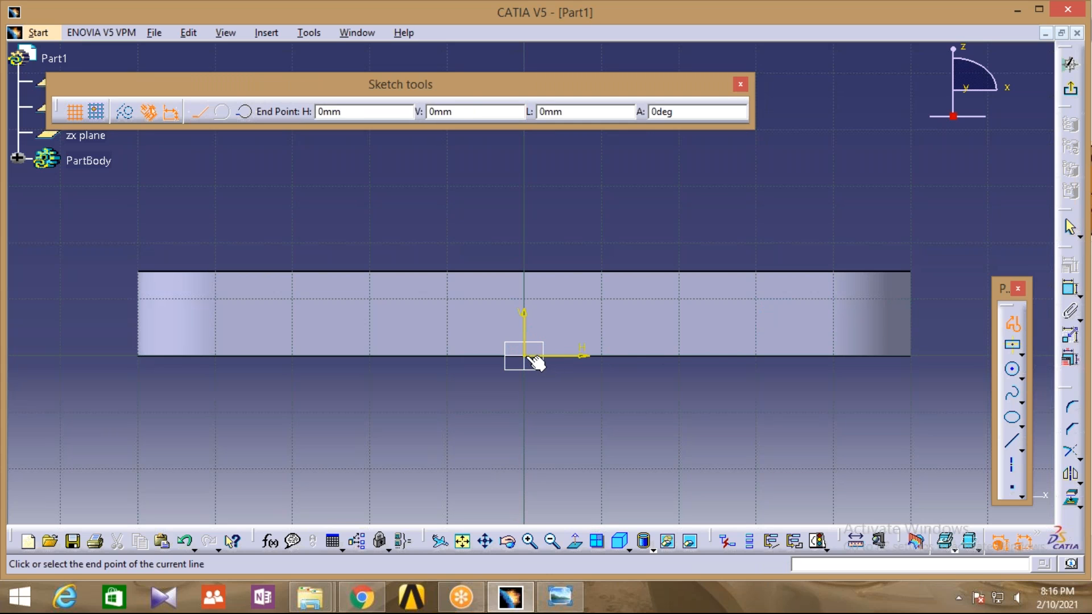
left_click(719, 356)
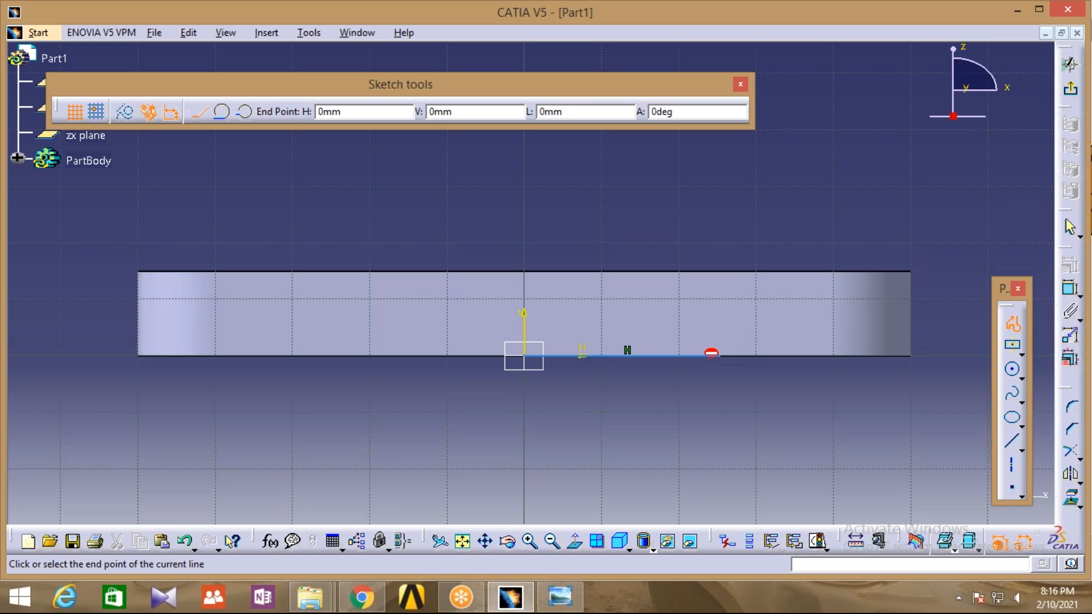
left_click(719, 319)
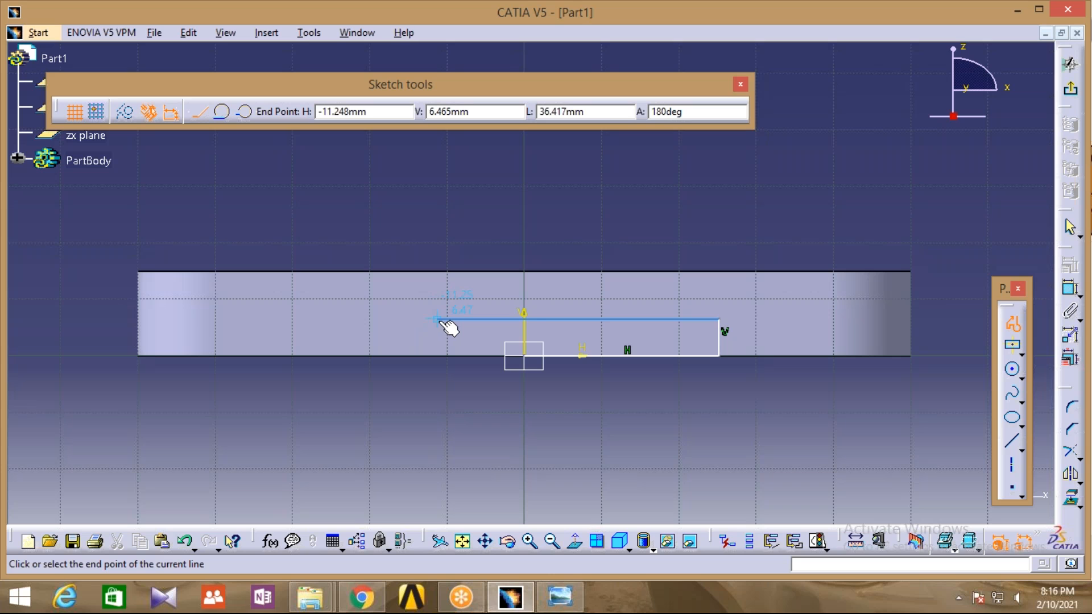
left_click(524, 319)
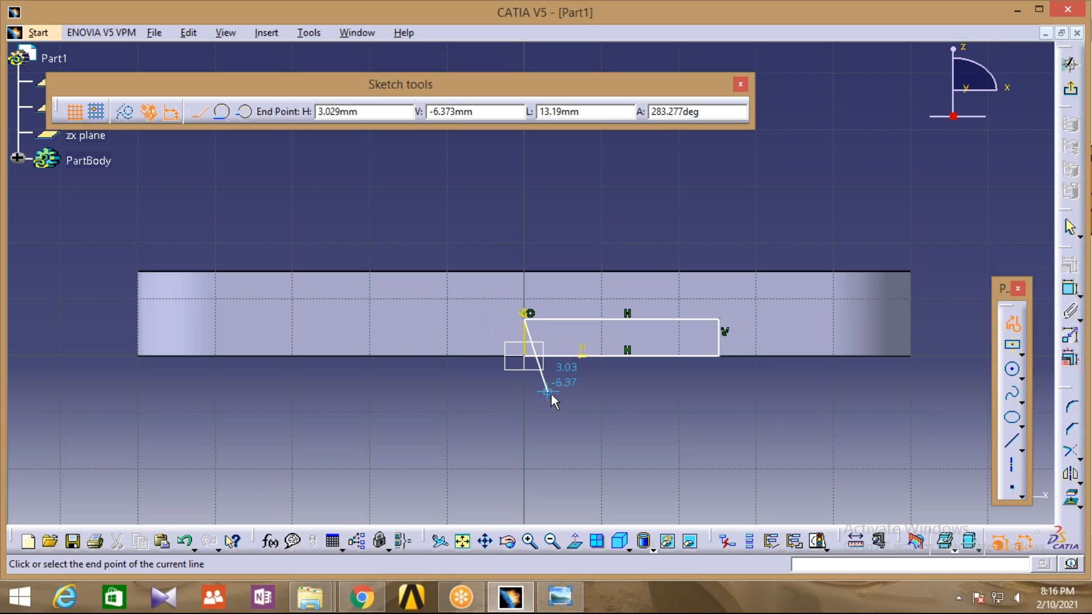
key("Escape")
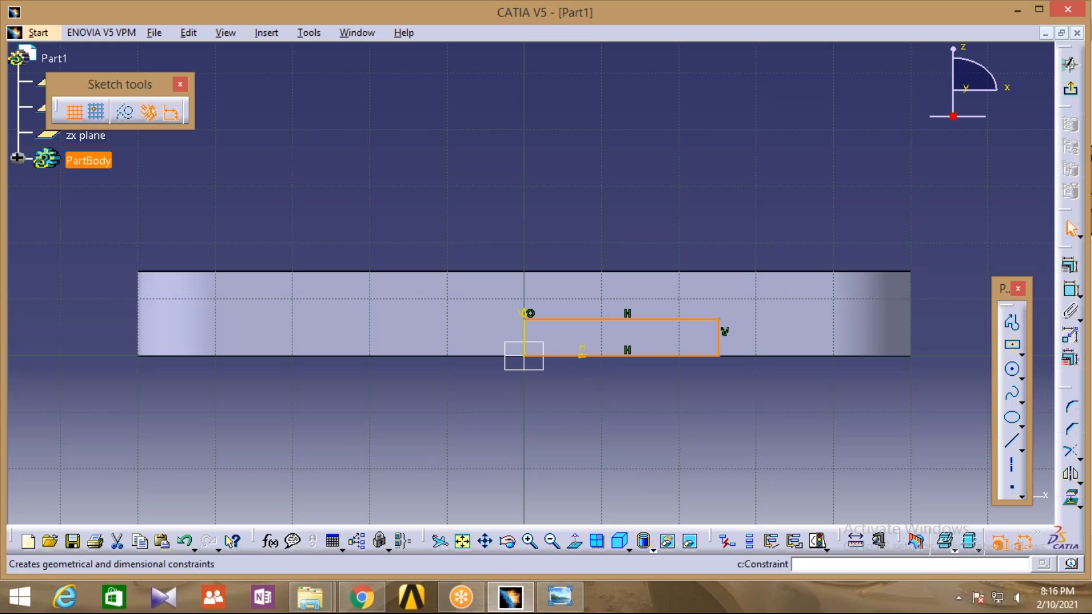
left_click(804, 415)
Dimension the notch outline's bottom line and set its length to 21 mm.
left_click(1071, 289)
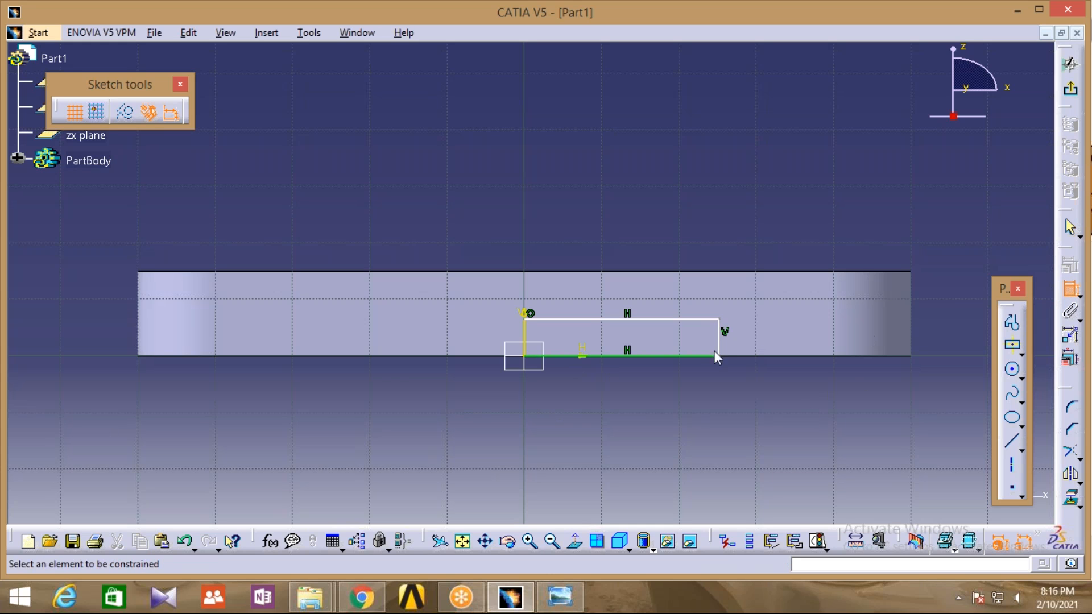
left_click(644, 356)
left_click(635, 389)
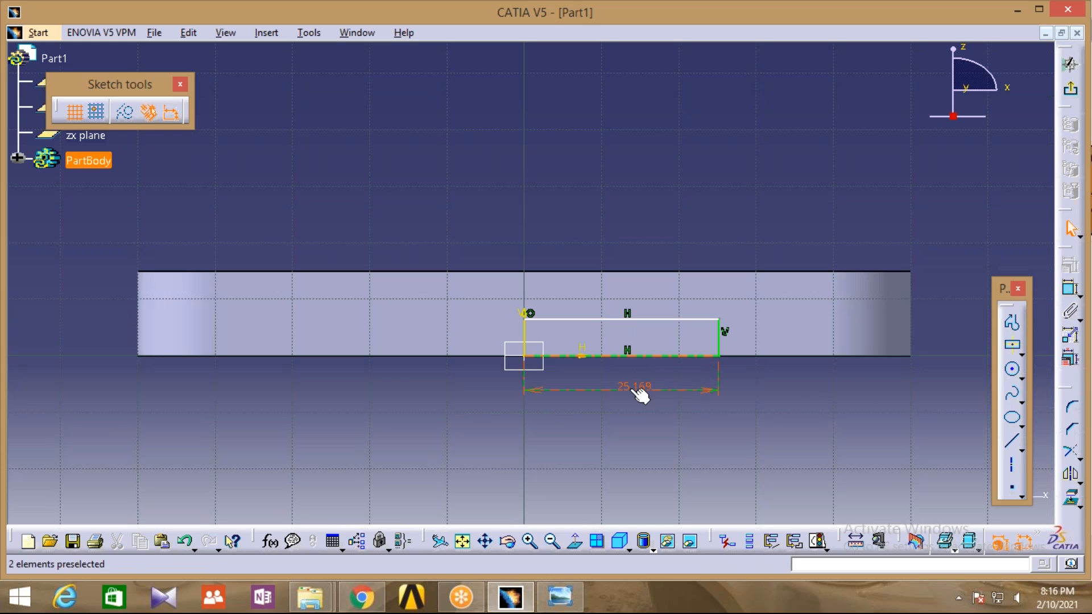
double_click(635, 388)
type("21")
left_click(934, 503)
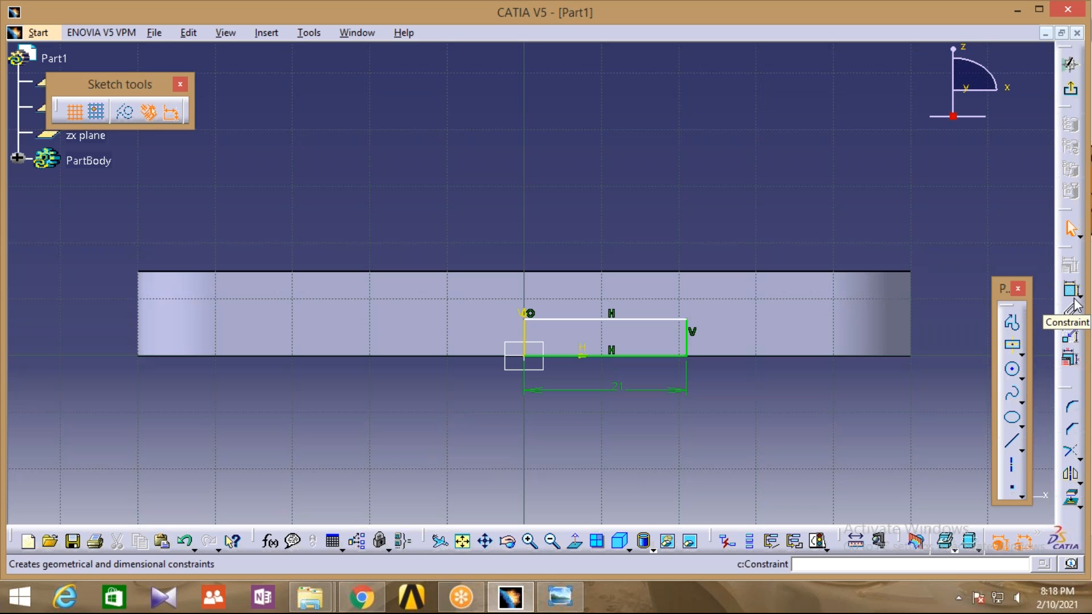
Check the notch depth in the 012.jpg drawing, then dimension the outline's vertical side and set it to 5 mm.
left_click(560, 597)
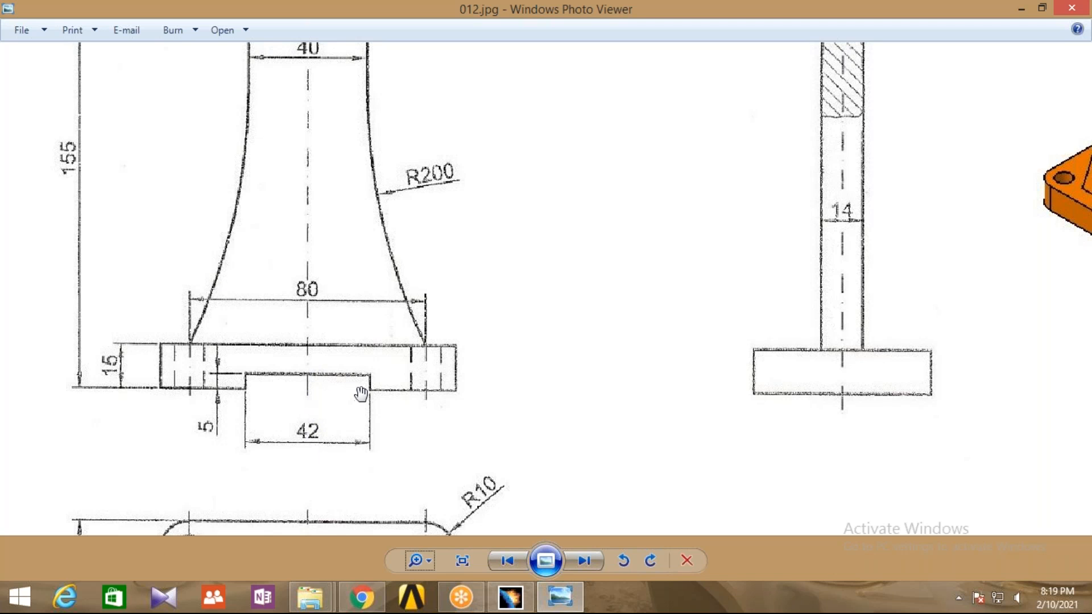
left_click(563, 600)
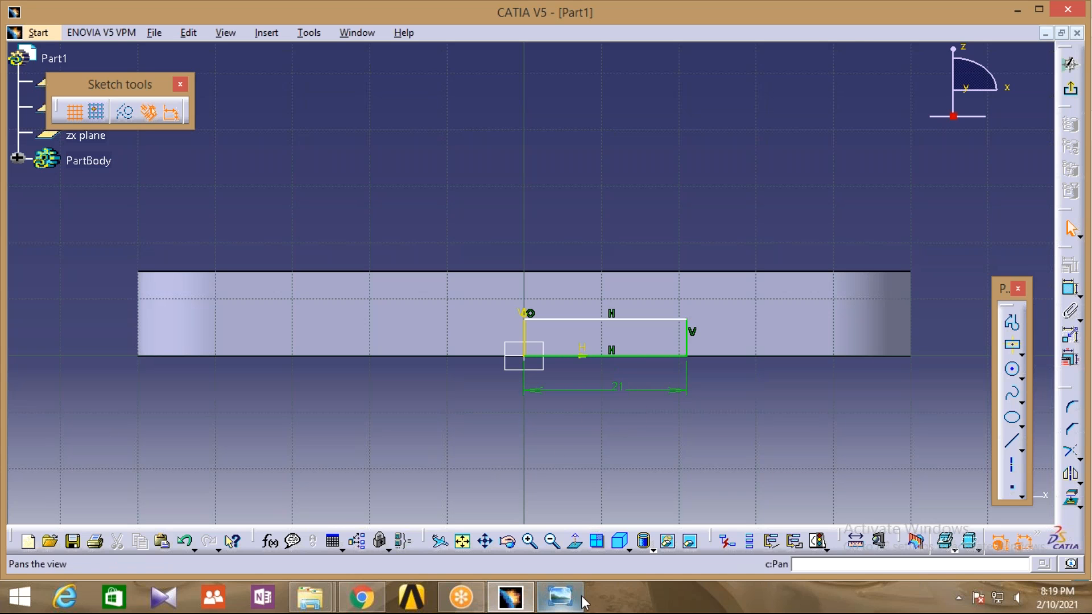
left_click(561, 597)
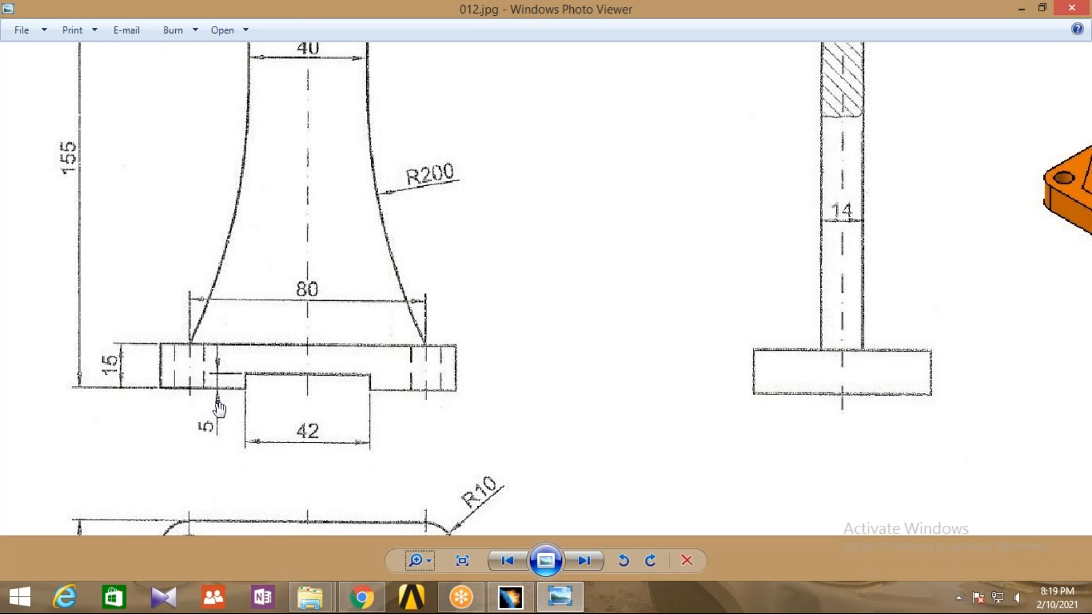
left_click(511, 595)
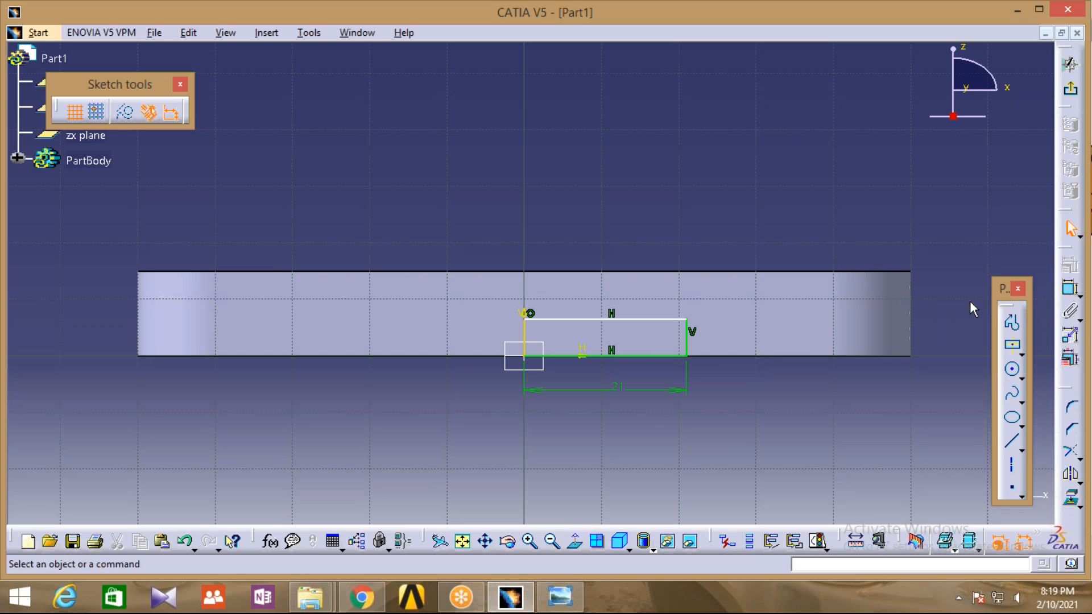
left_click(1072, 291)
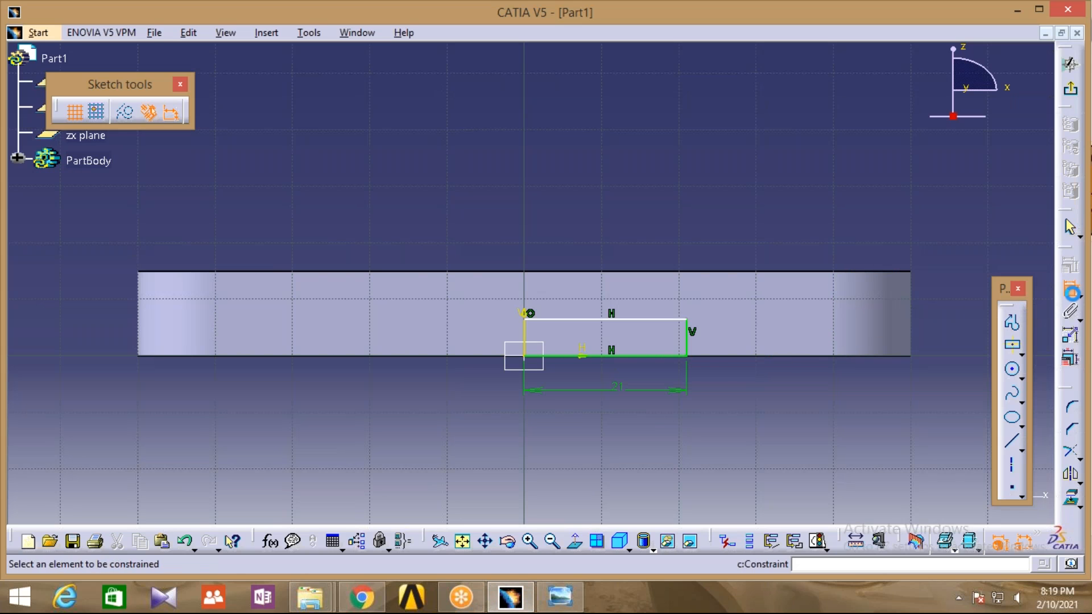
left_click(687, 341)
left_click(943, 336)
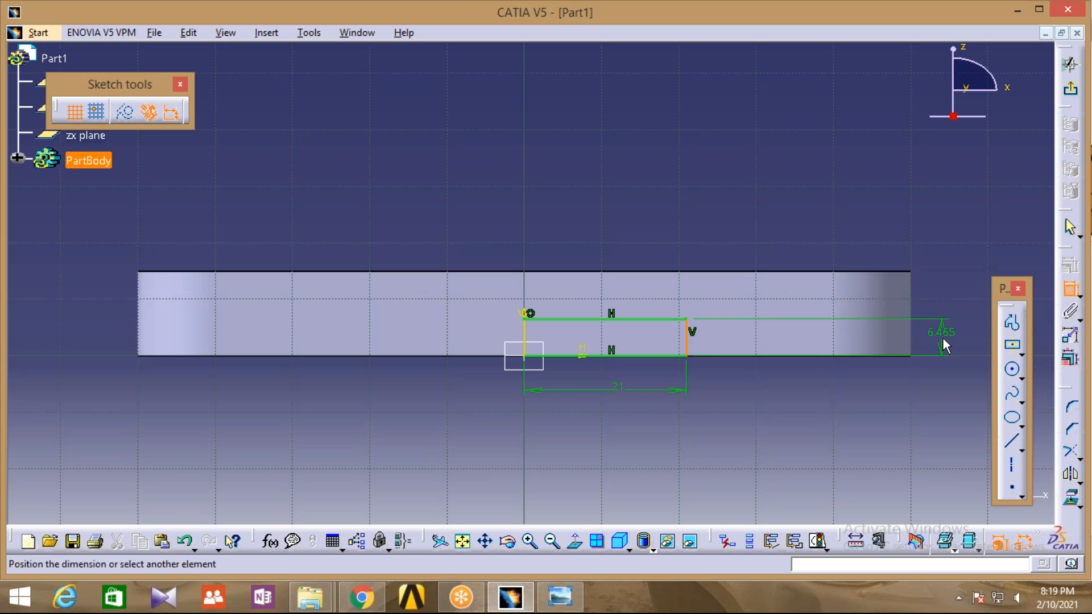
double_click(943, 338)
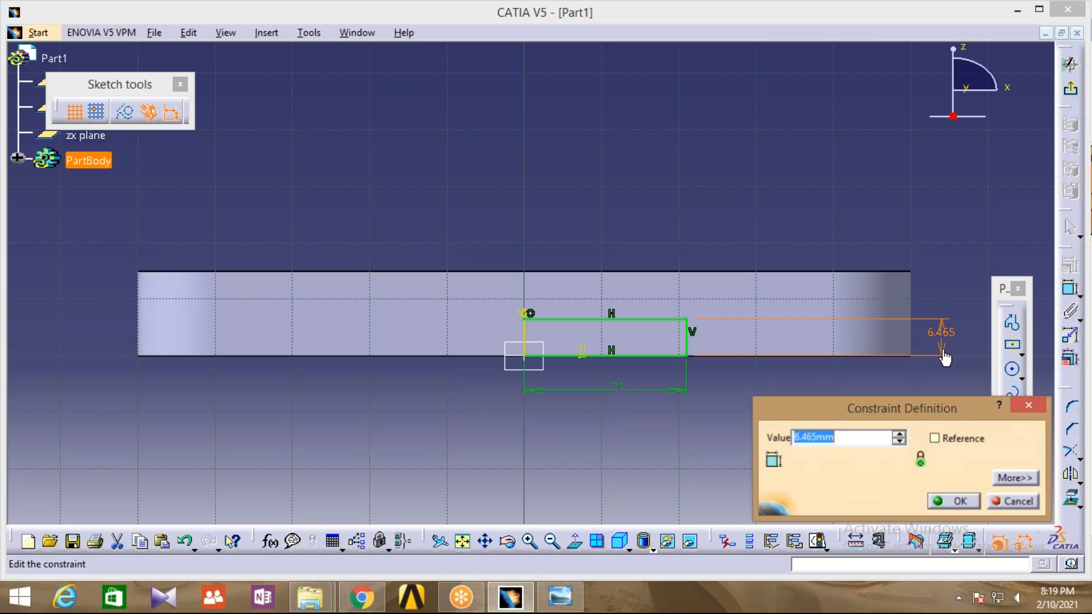
type("5")
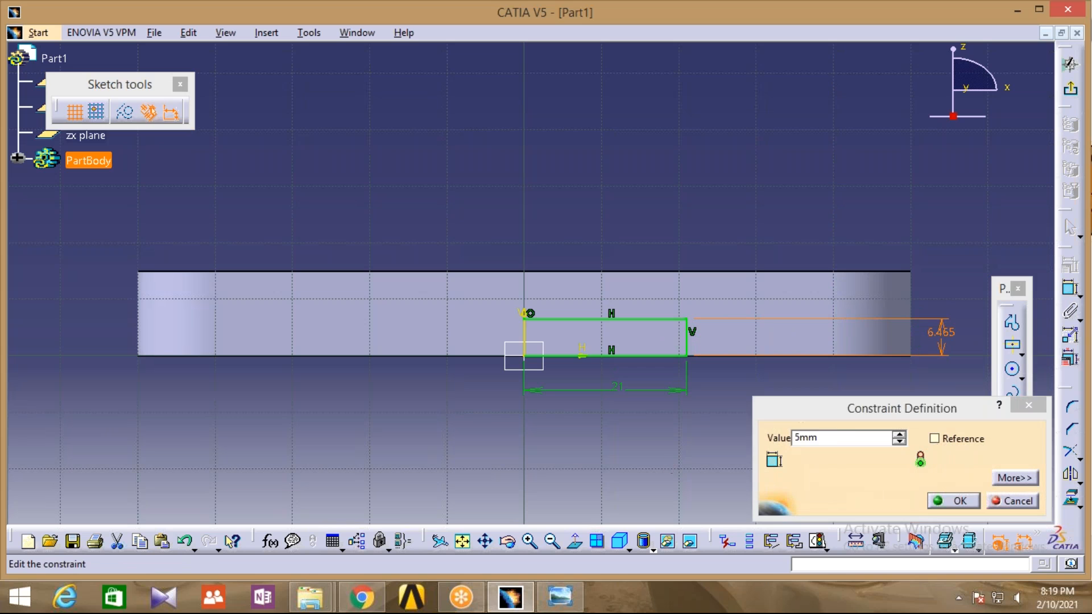
left_click(961, 501)
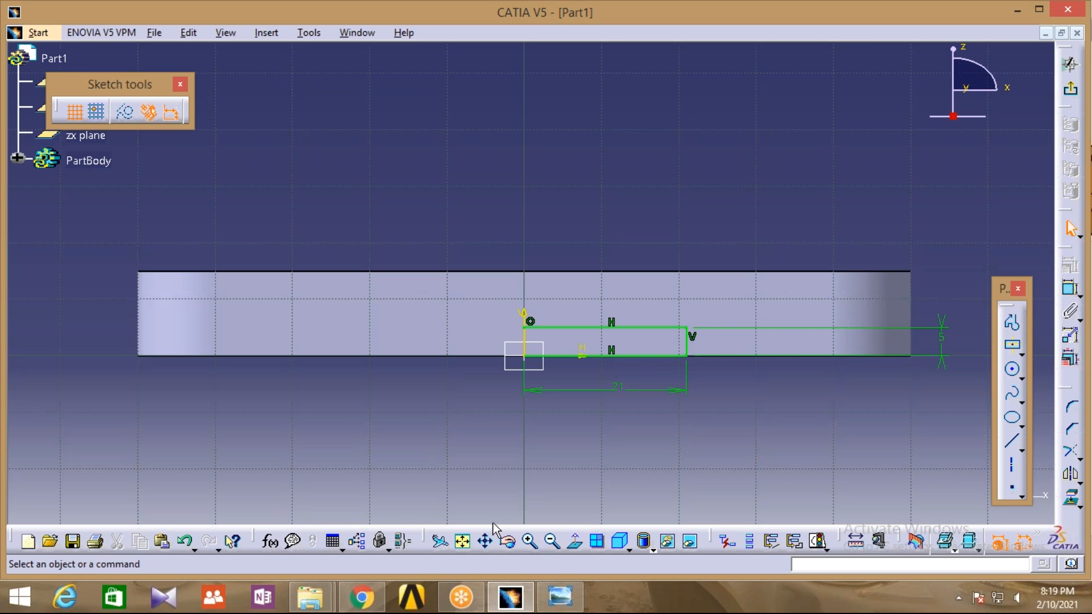
Mirror the notch outline's bottom, vertical and upper lines about the sketch's vertical axis.
left_click(531, 542)
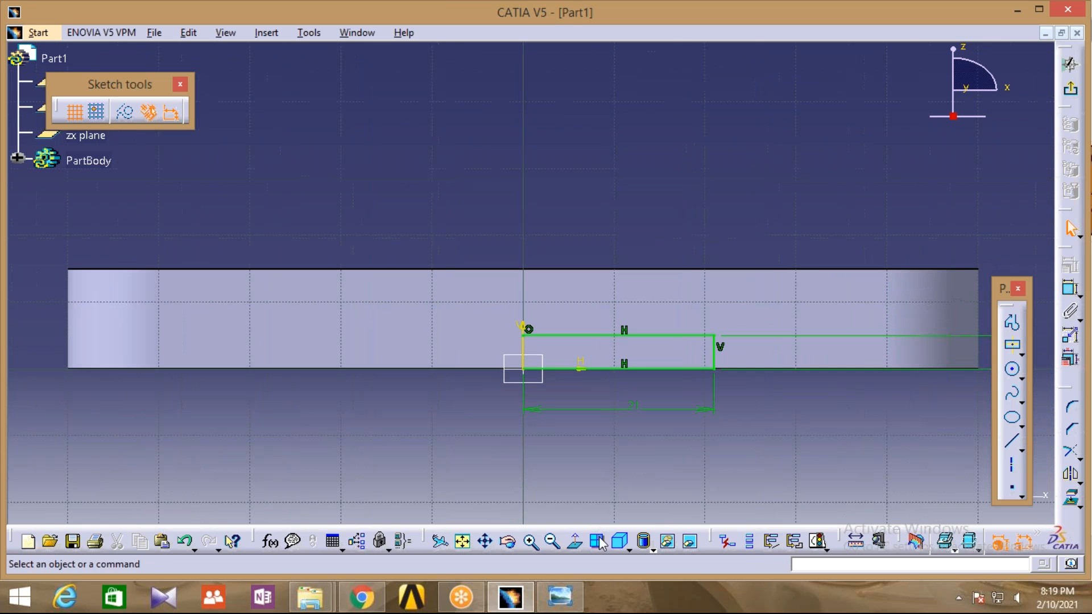
middle_click_drag(580, 469, 517, 451)
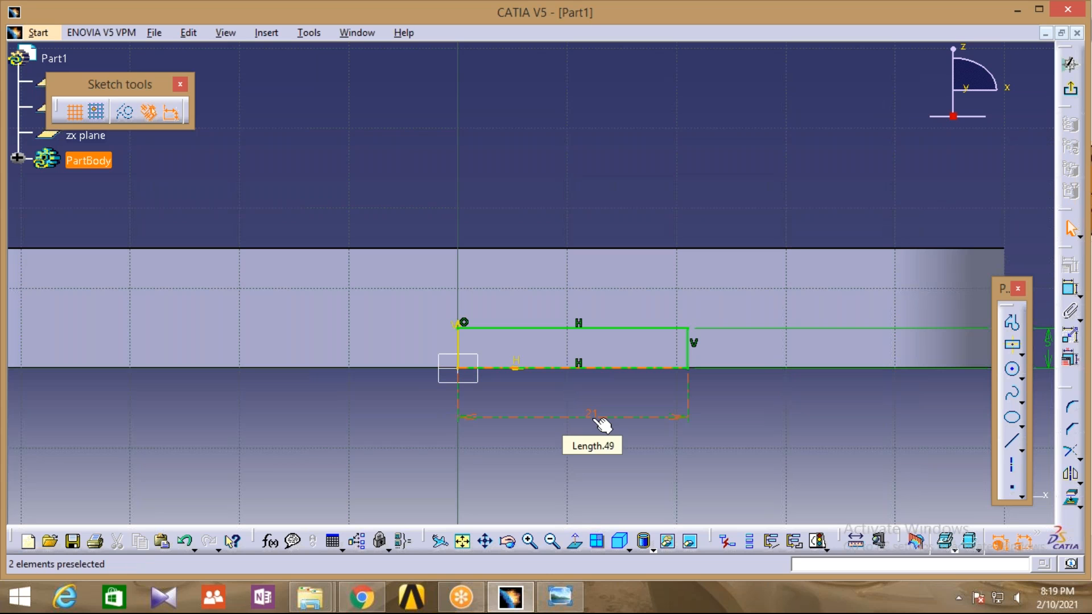
left_click_drag(737, 418, 629, 307)
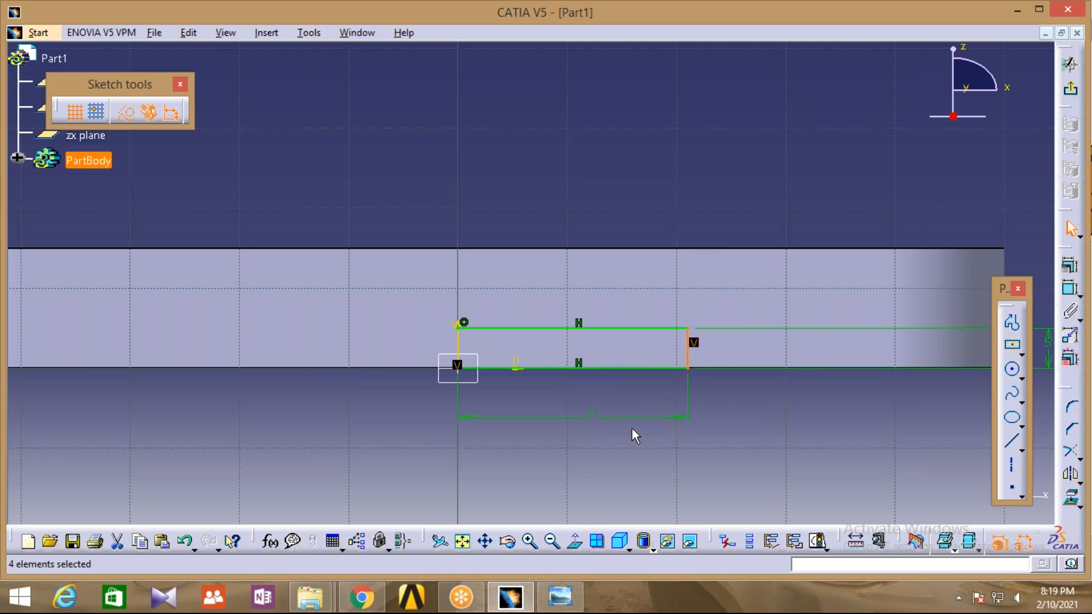
left_click(625, 388)
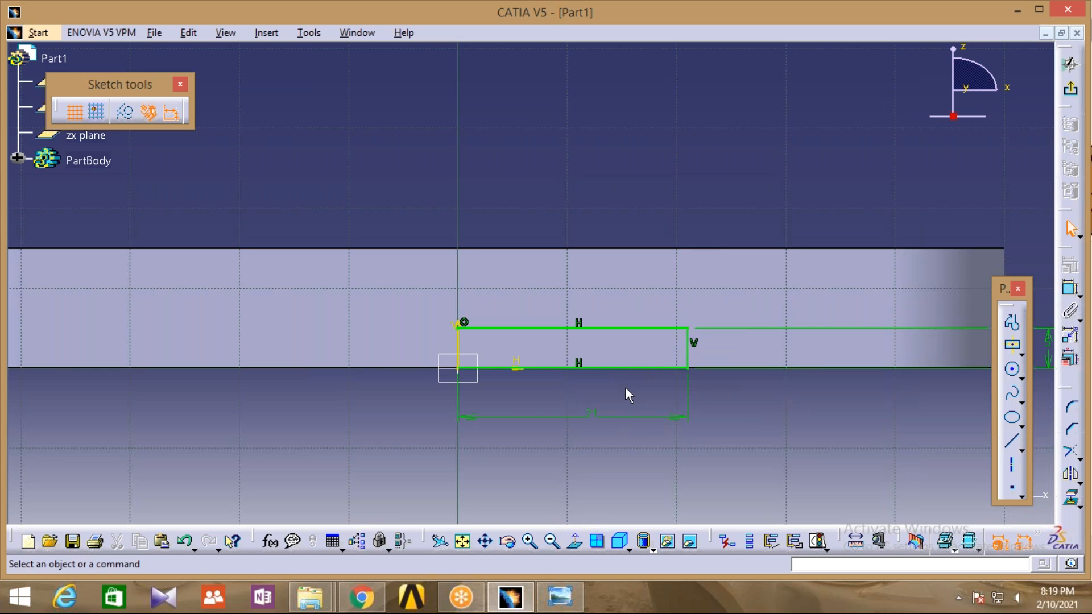
left_click(610, 370)
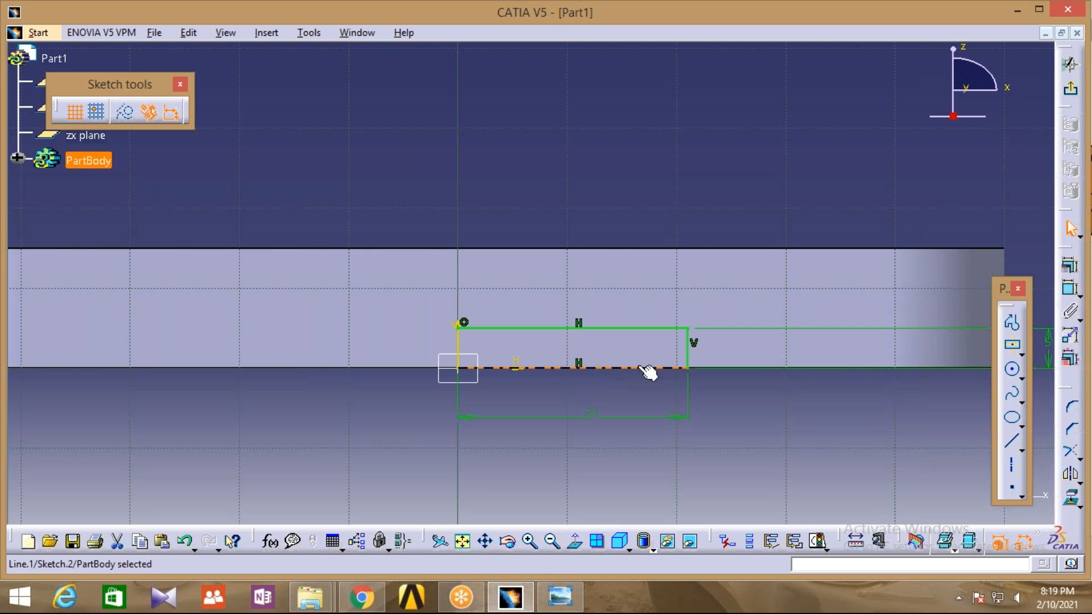
left_click(688, 361, "ctrl")
left_click(623, 328, "ctrl")
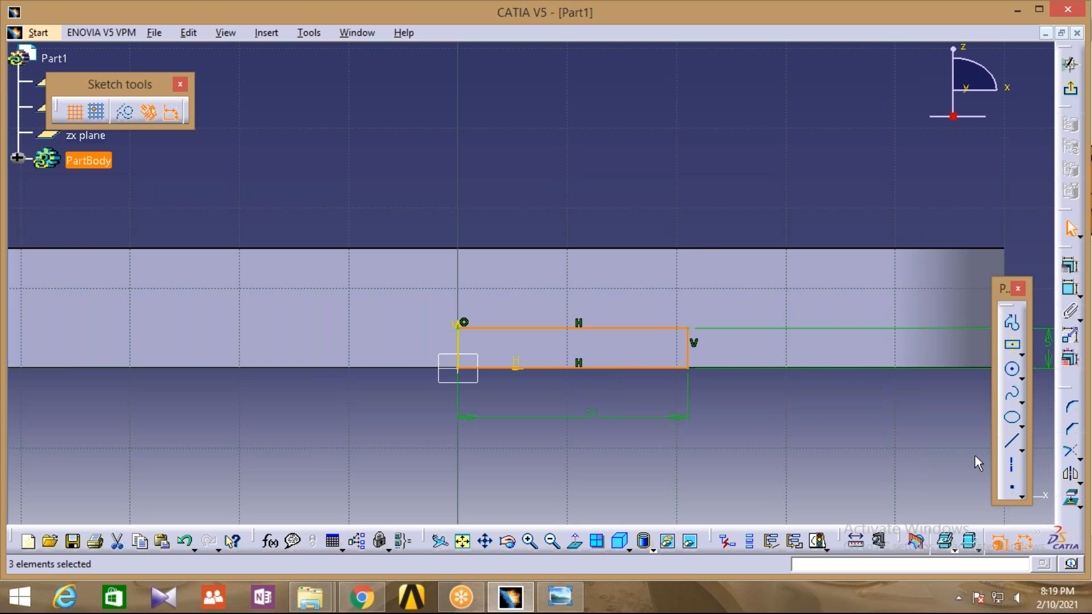
left_click(1068, 474)
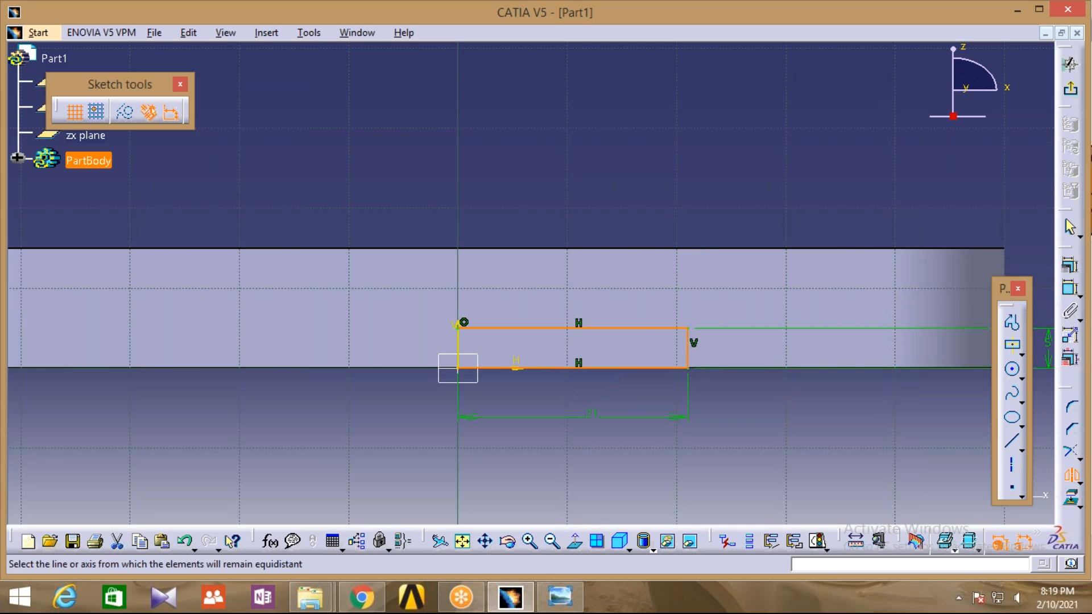
left_click(459, 341)
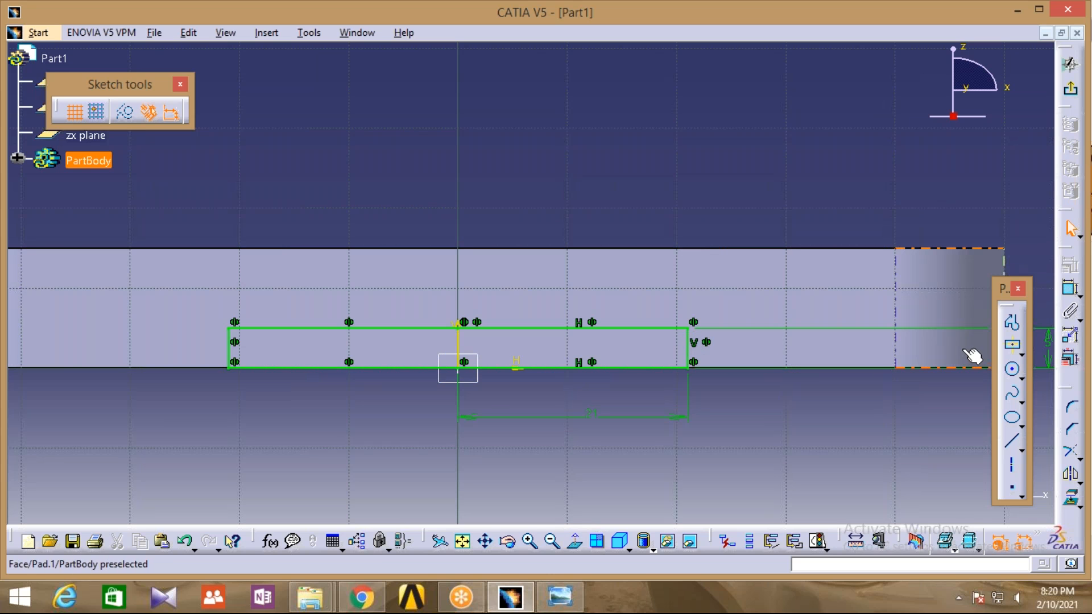
Exit the sketch and cut the notch profile through the plate as a 91 mm deep pocket.
middle_click_drag(822, 419, 746, 417)
left_click(551, 543)
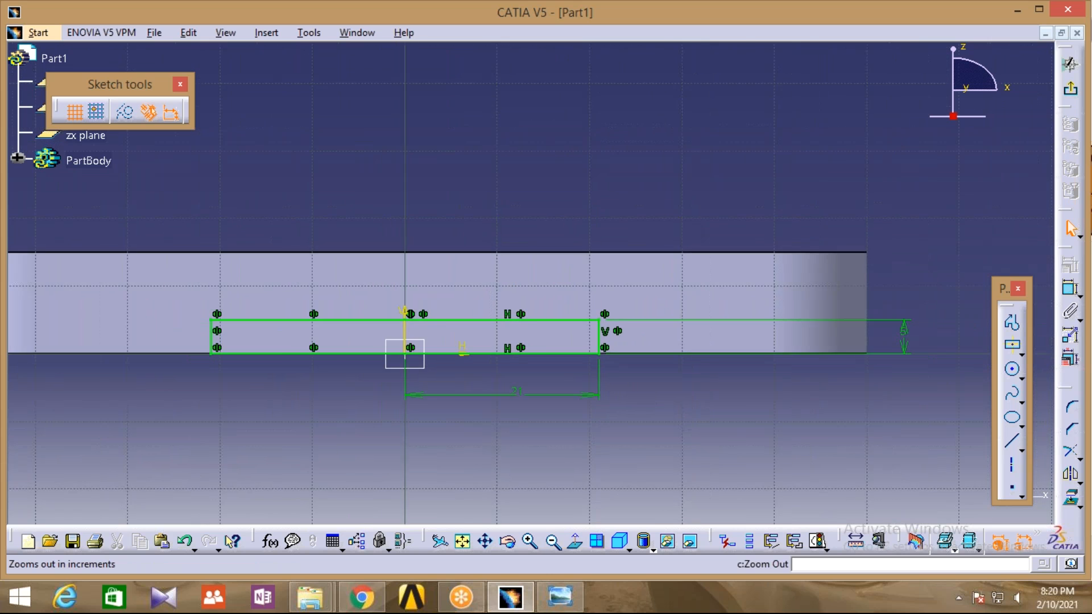
left_click(552, 543)
left_click(1070, 88)
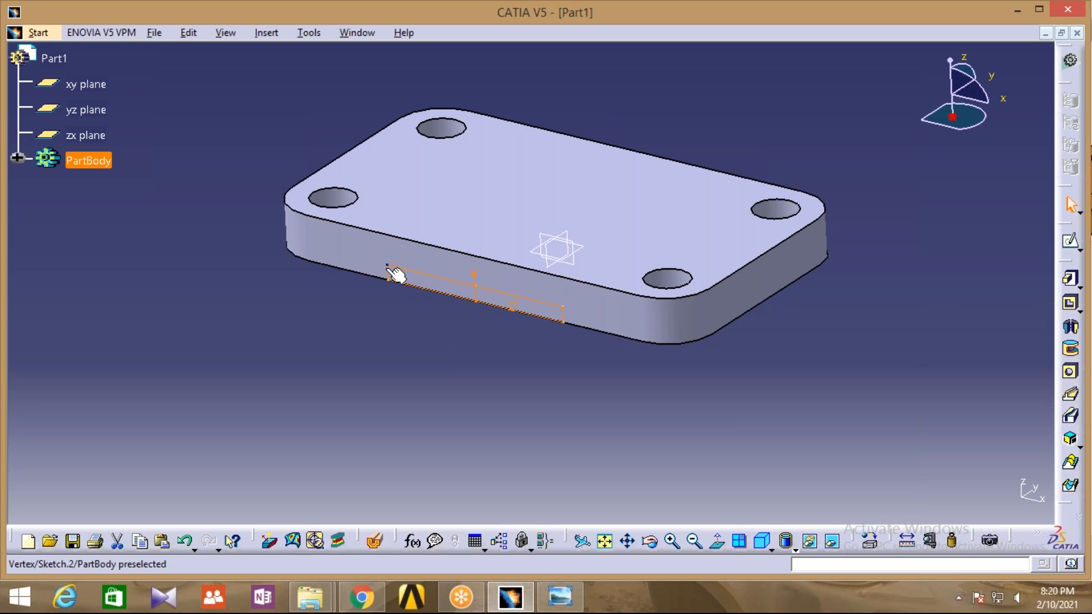
left_click(1072, 304)
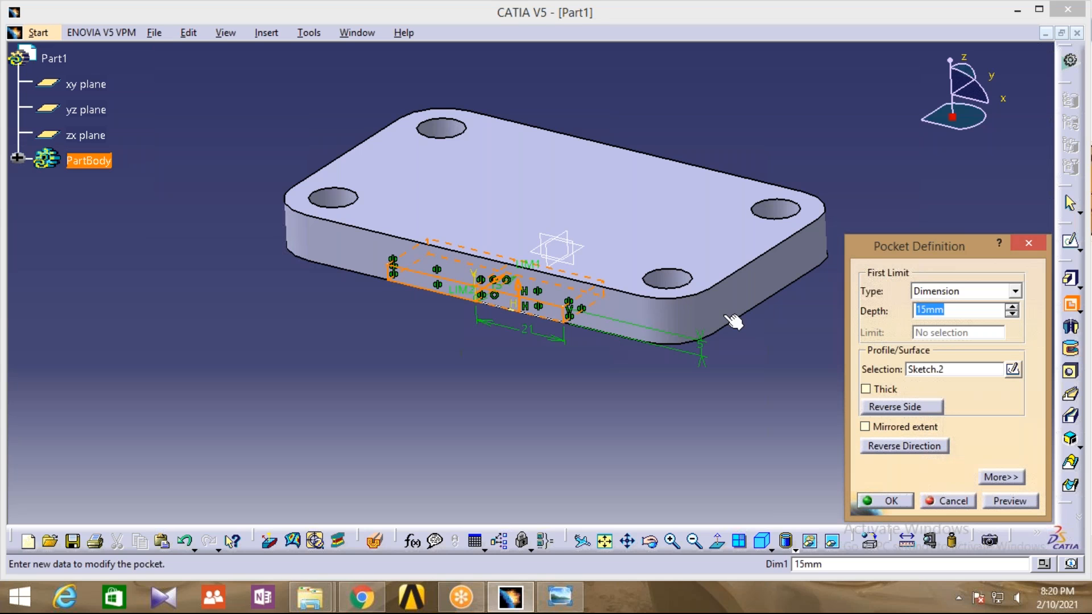
left_click(1014, 307)
left_click(1013, 307)
left_click(1013, 307)
left_click(1014, 308)
left_click(1014, 307)
left_click(892, 502)
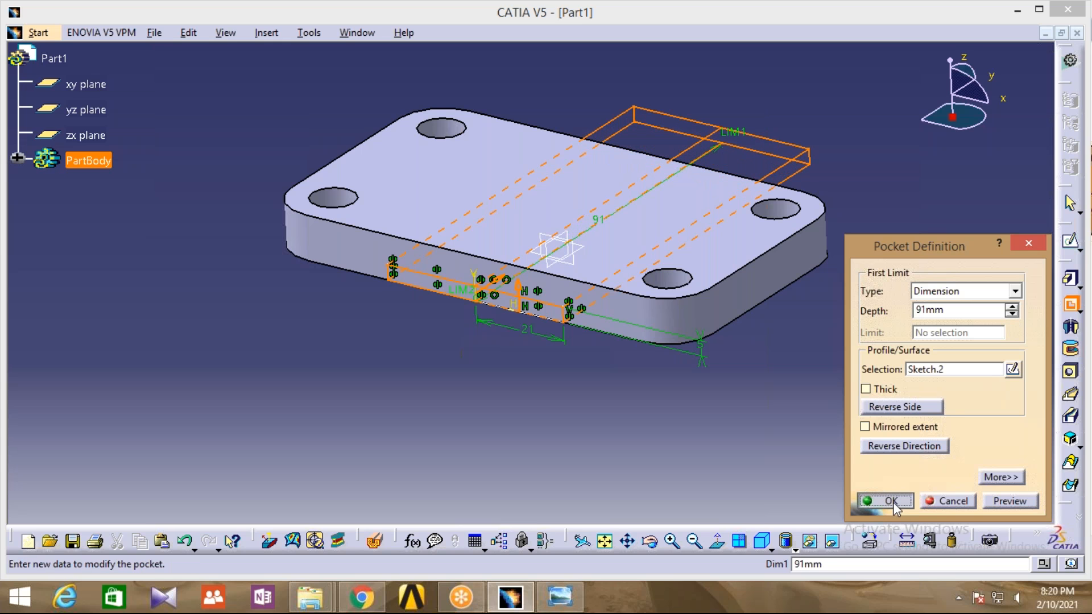
Examine the cut notch, then check the base and the 14 mm stem in the 012.jpg drawing and its 3D views.
middle_click_drag(513, 383, 459, 373)
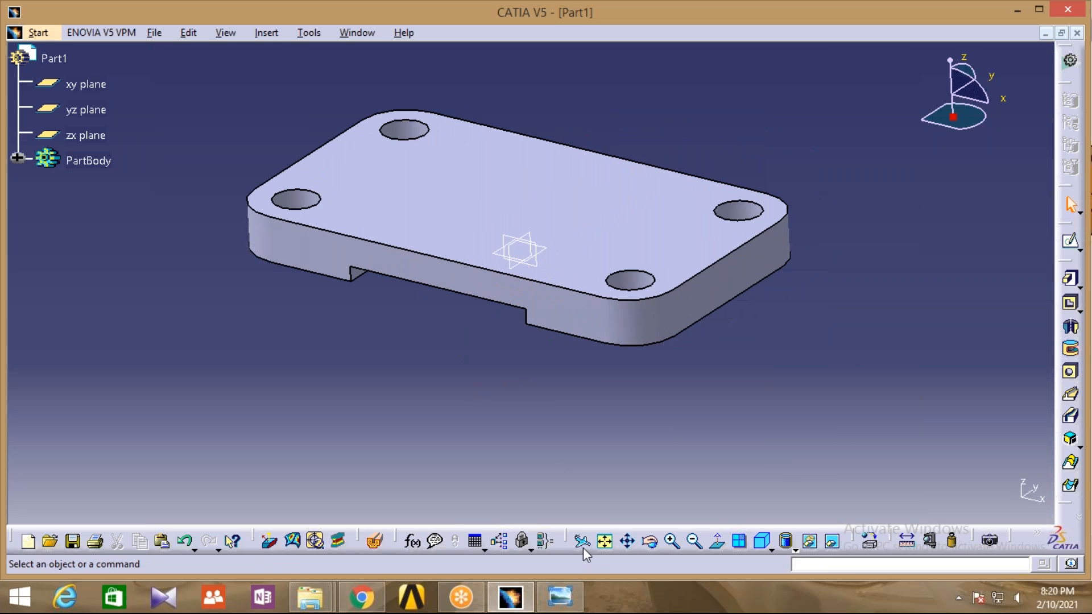
left_click(649, 541)
left_click_drag(458, 424, 544, 488)
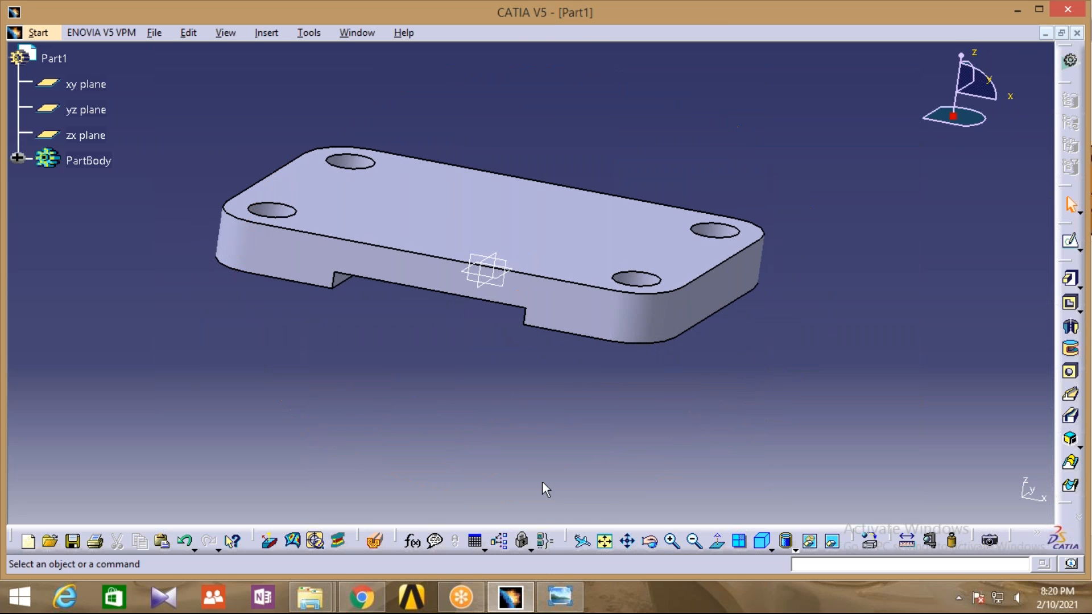
left_click(563, 597)
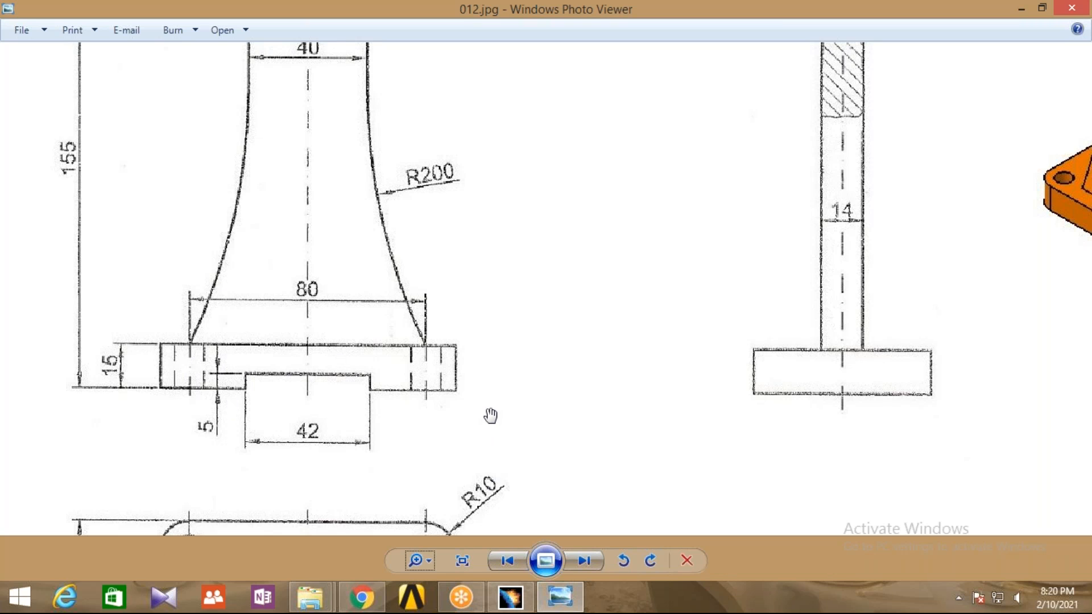
mouse_move(494, 404)
left_mouse_down()
mouse_move(524, 268)
mouse_move(567, 159)
mouse_move(503, 185)
mouse_move(484, 448)
left_mouse_up()
left_click_drag(592, 370, 560, 356)
left_click_drag(311, 289, 229, 277)
left_click_drag(656, 281, 559, 479)
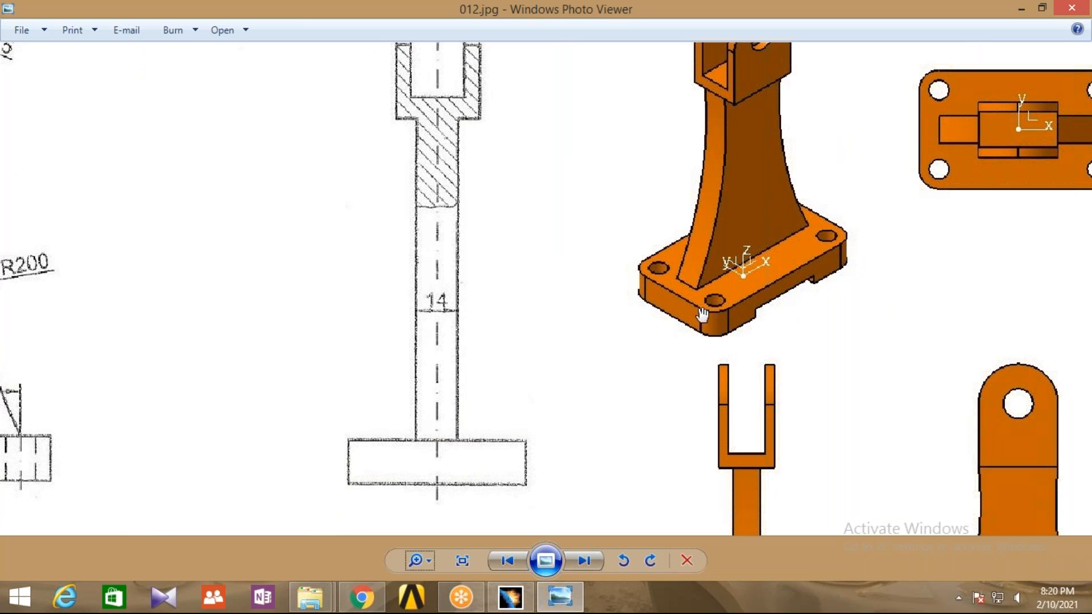
Switch back to CATIA and examine the notched base plate from its other sides.
left_click(510, 597)
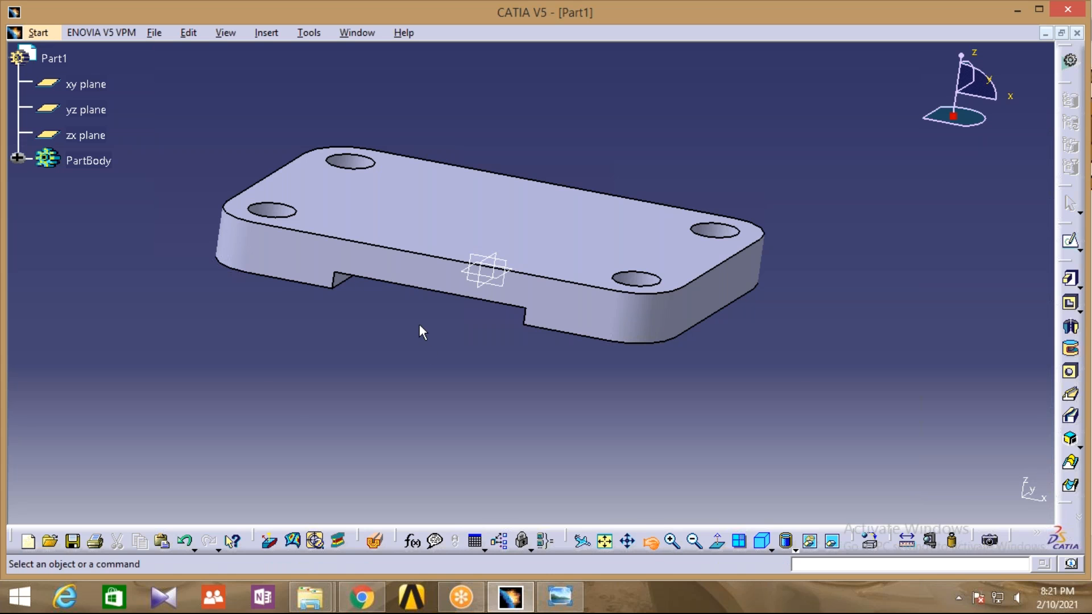
left_click_drag(419, 325, 608, 304)
left_click(607, 305)
left_click(509, 385)
left_click(622, 548)
left_click(650, 542)
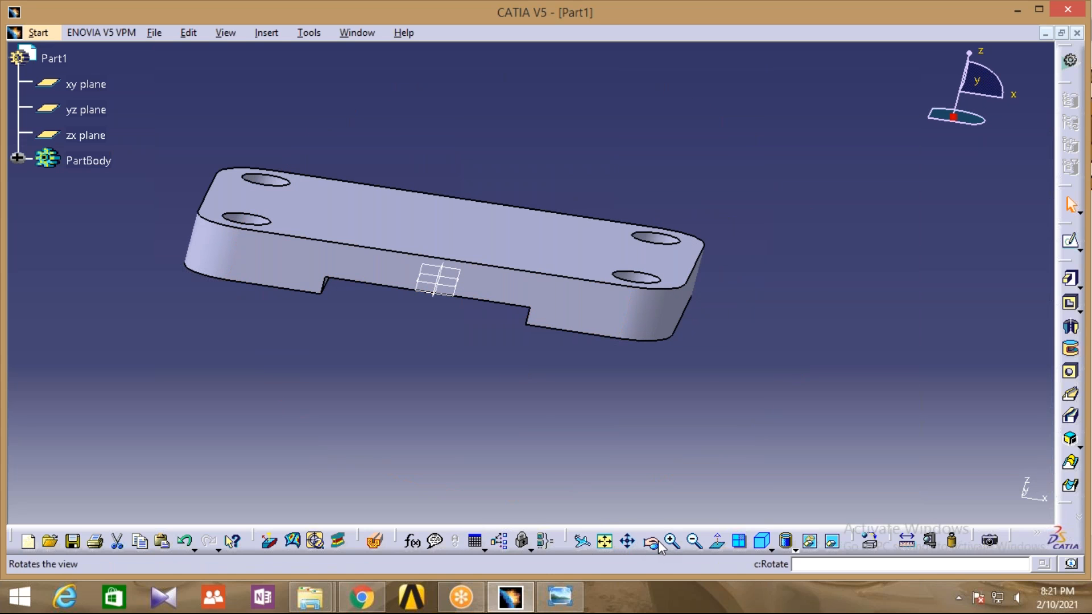
left_click_drag(691, 366, 234, 434)
left_click(576, 546)
left_click(650, 541)
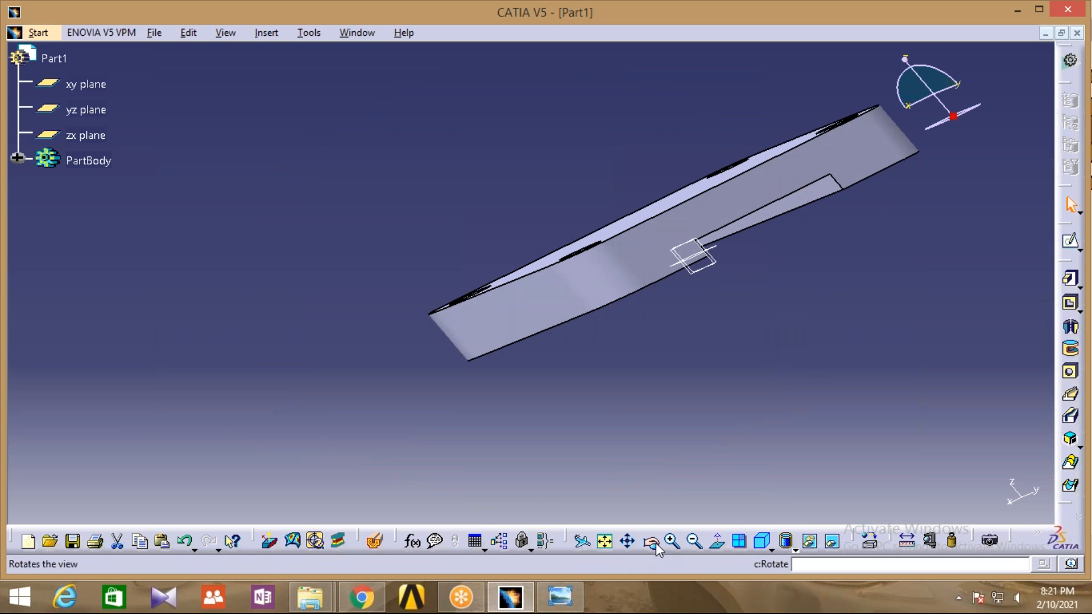
left_click_drag(807, 220, 819, 352)
middle_click_drag(948, 369, 763, 375)
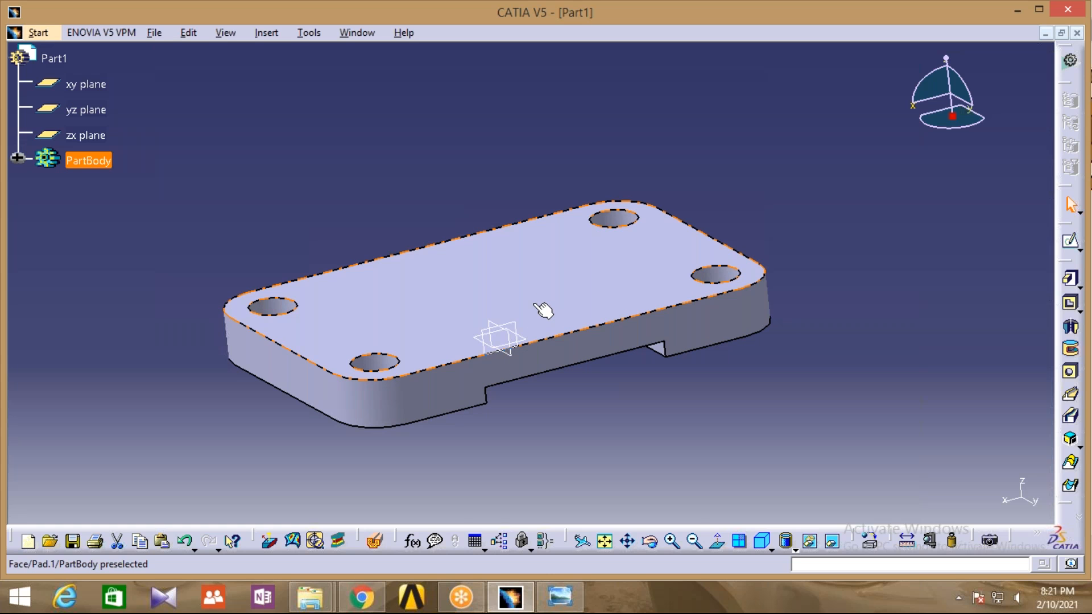
Set the PartBody's fill colour to yellow in its graphic properties.
left_click(488, 273)
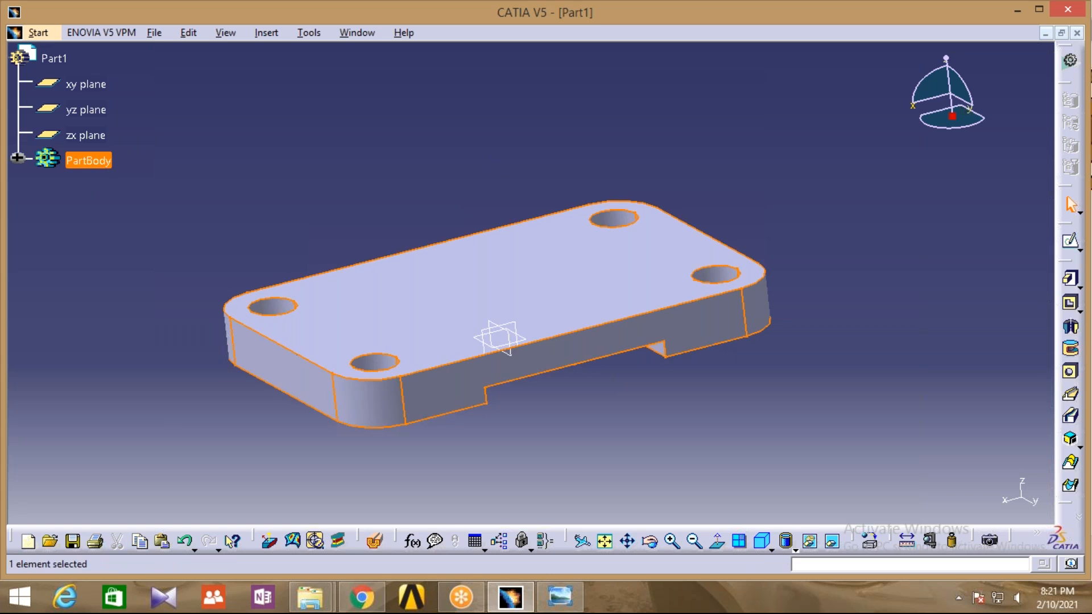
right_click(85, 161)
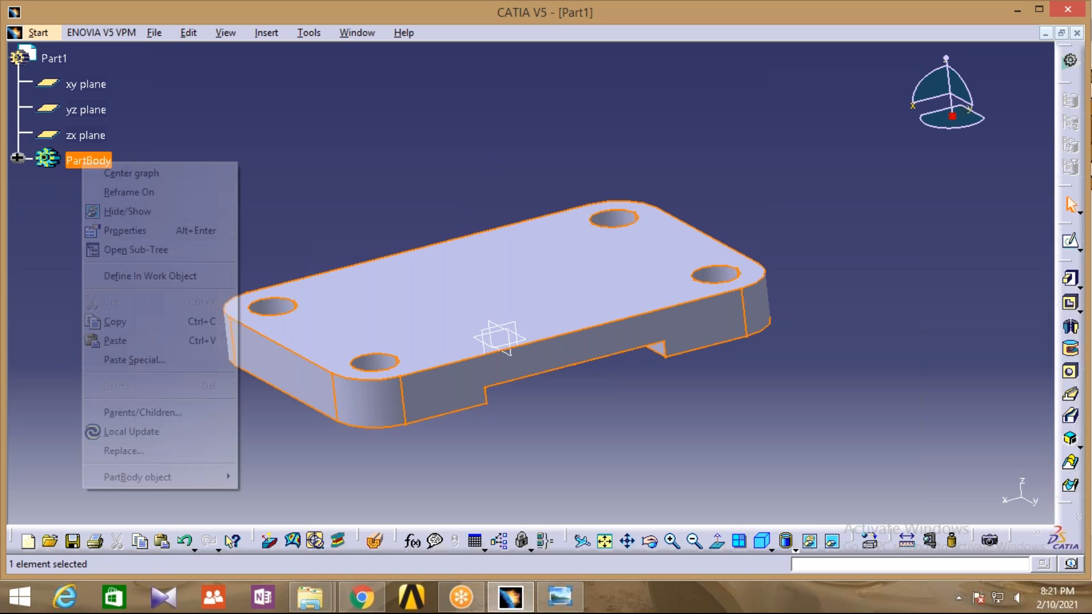
left_click(128, 232)
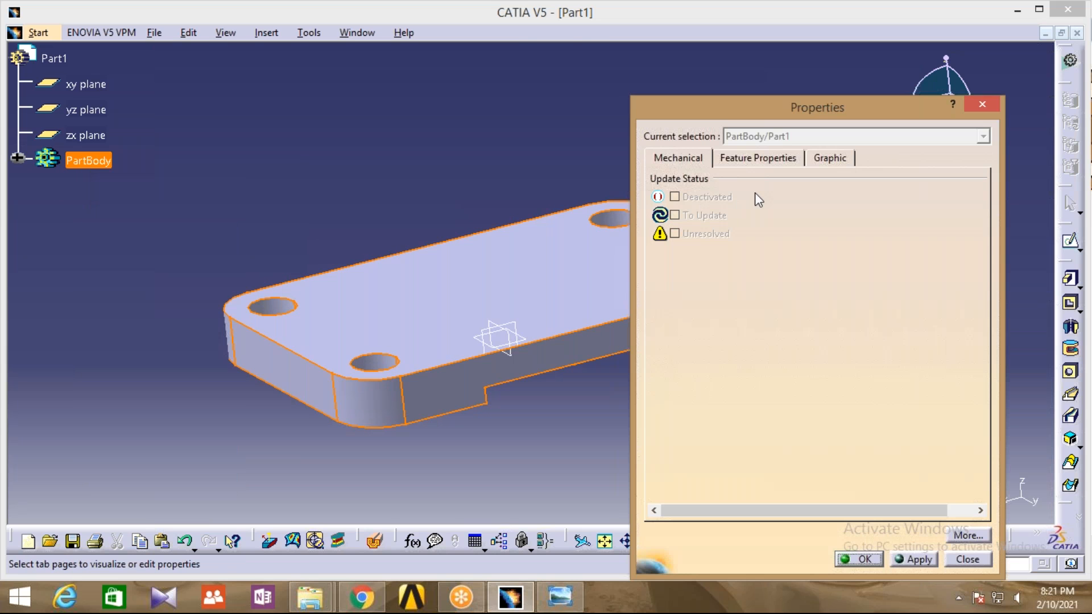
left_click(828, 161)
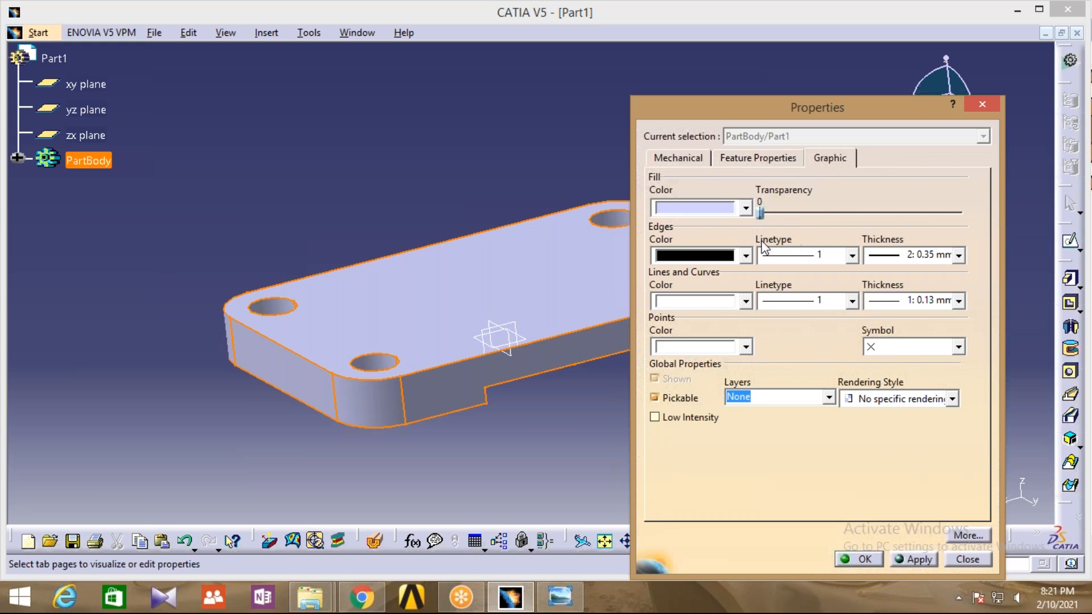
left_click(746, 208)
left_click(716, 255)
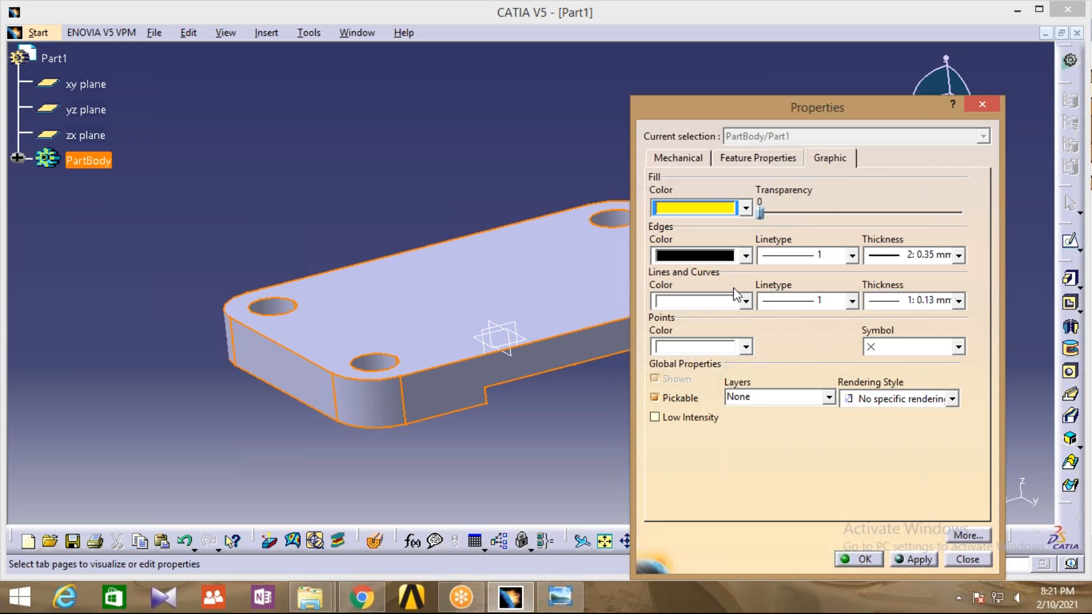
left_click(862, 561)
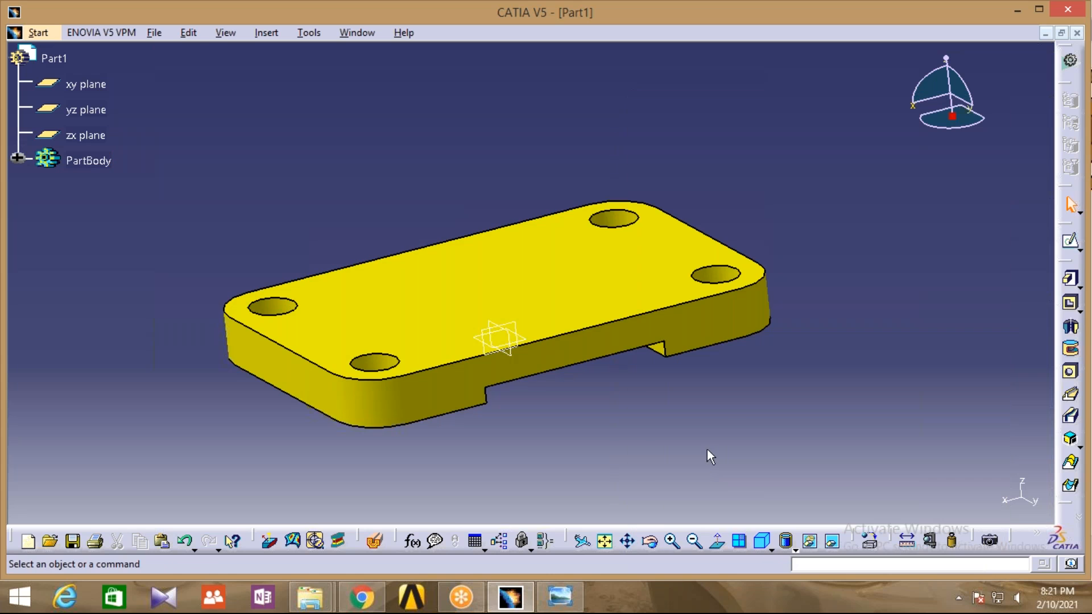
Save the part to the Desktop as r1 in CATPart format and close the document.
middle_click_drag(733, 420, 724, 419)
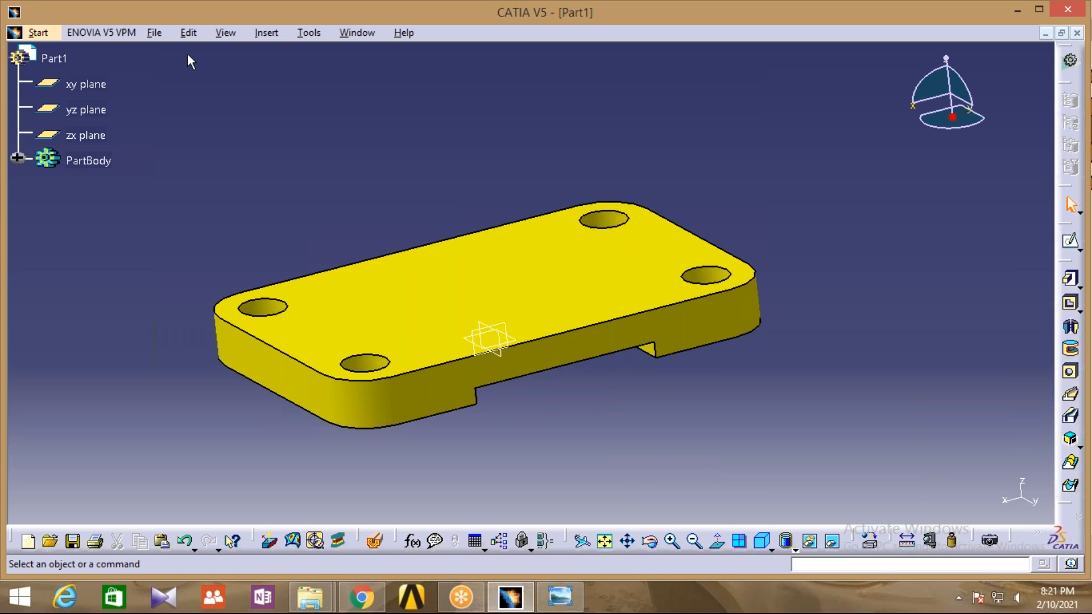
left_click(158, 32)
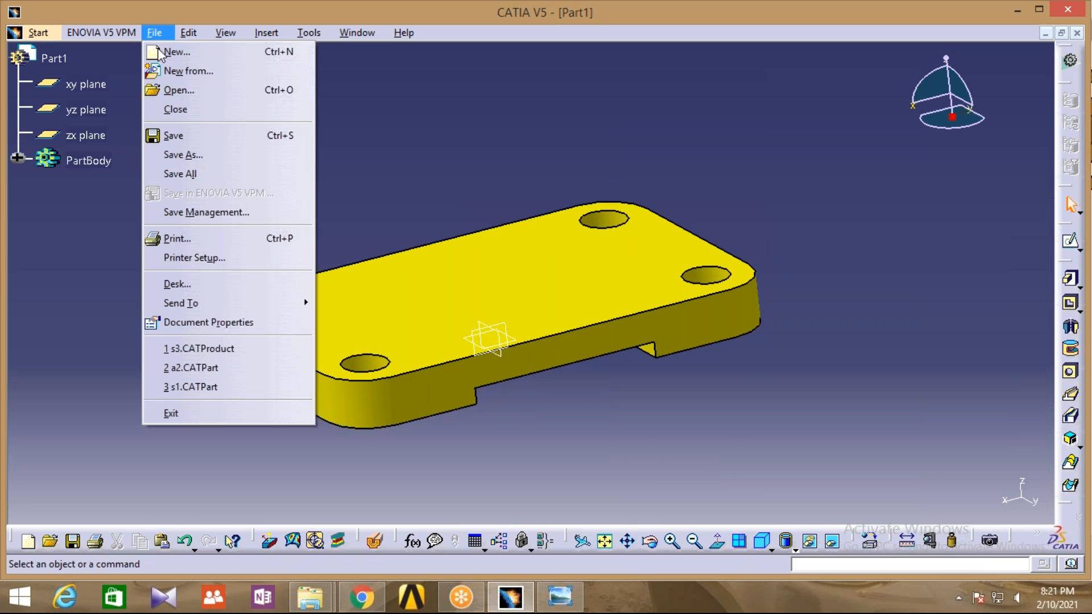
left_click(179, 156)
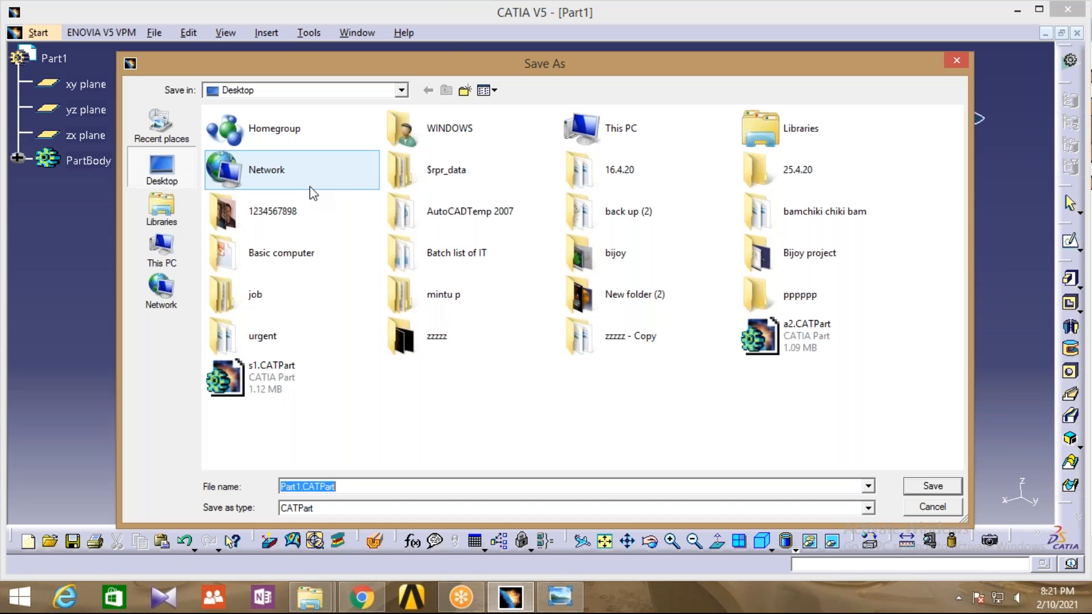
type("r")
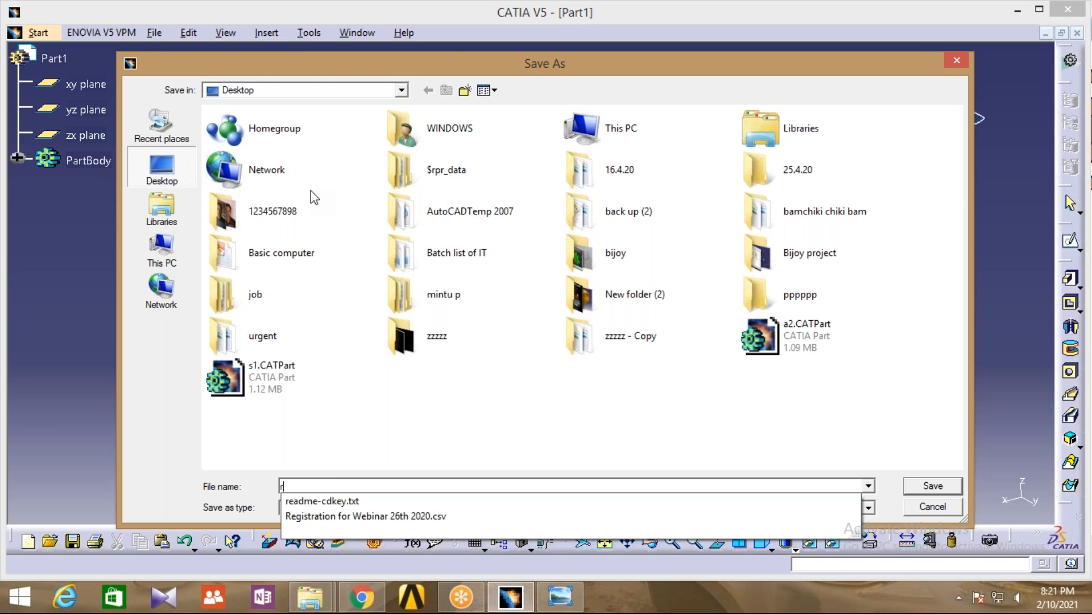
type("1")
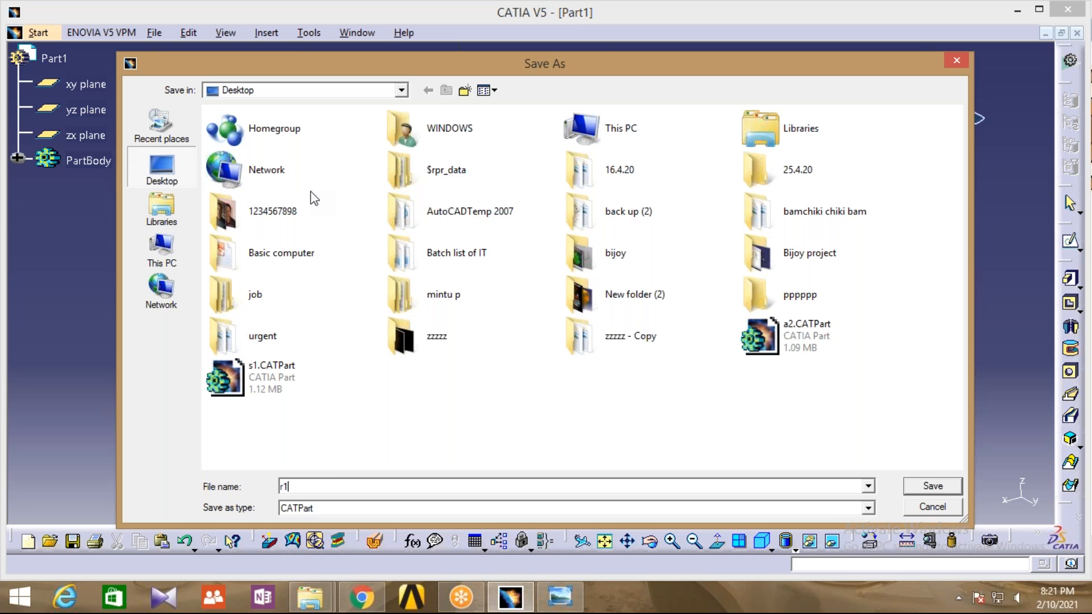
left_click(933, 488)
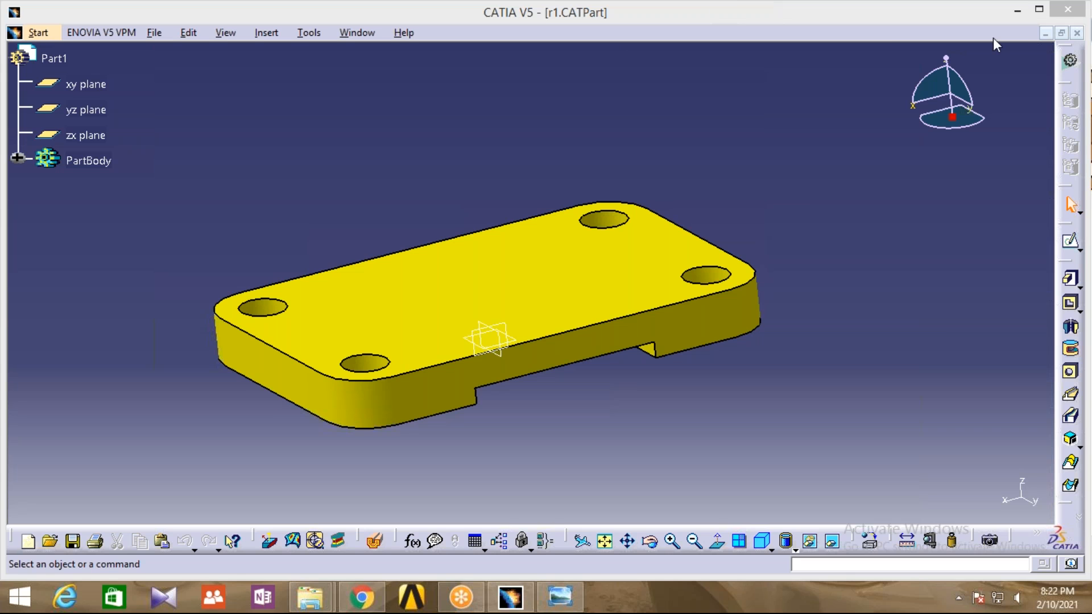
left_click(1077, 33)
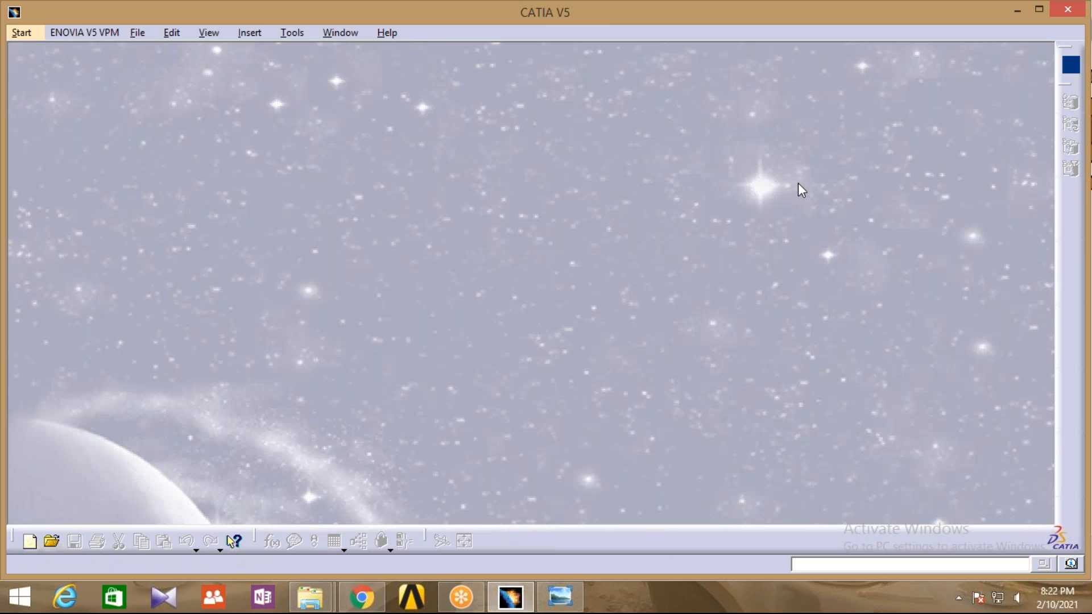
Create a new Part Design part with the default name Part1 and hybrid design enabled.
left_click(22, 32)
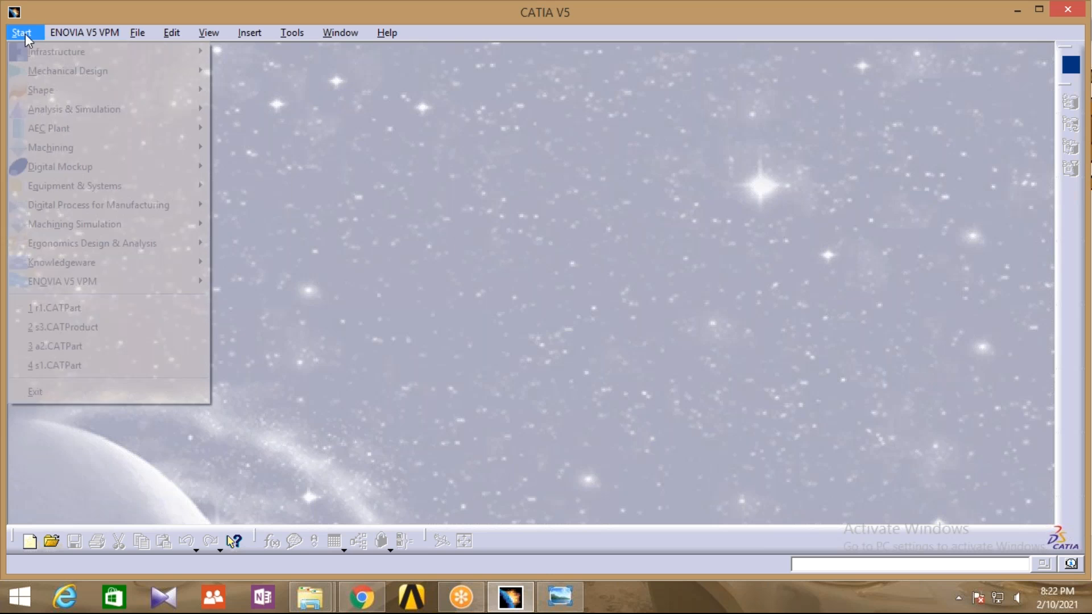
mouse_move(85, 71)
left_click(275, 73)
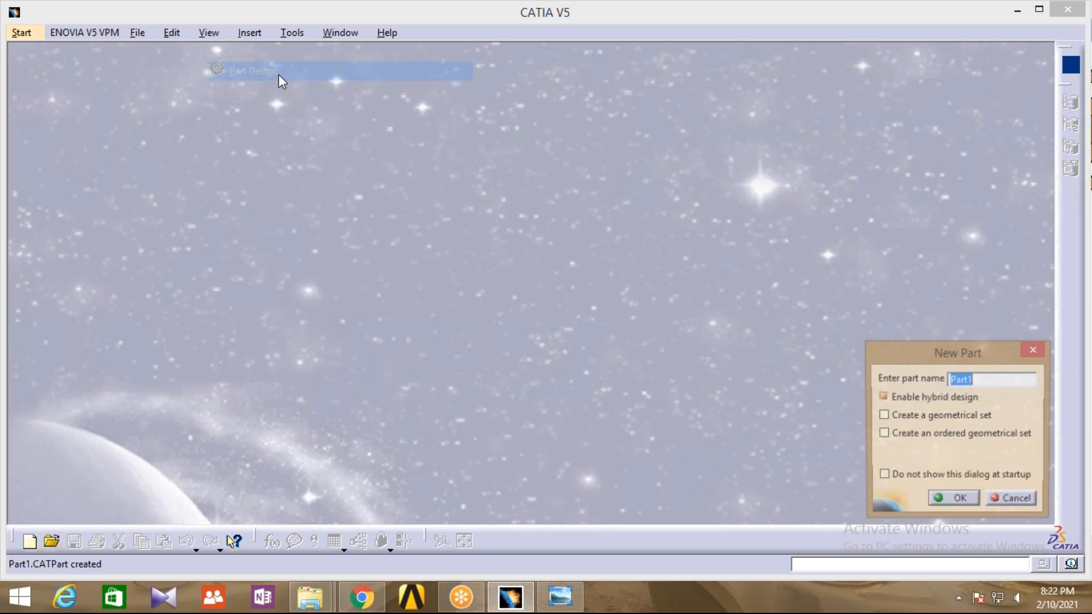
left_click(956, 501)
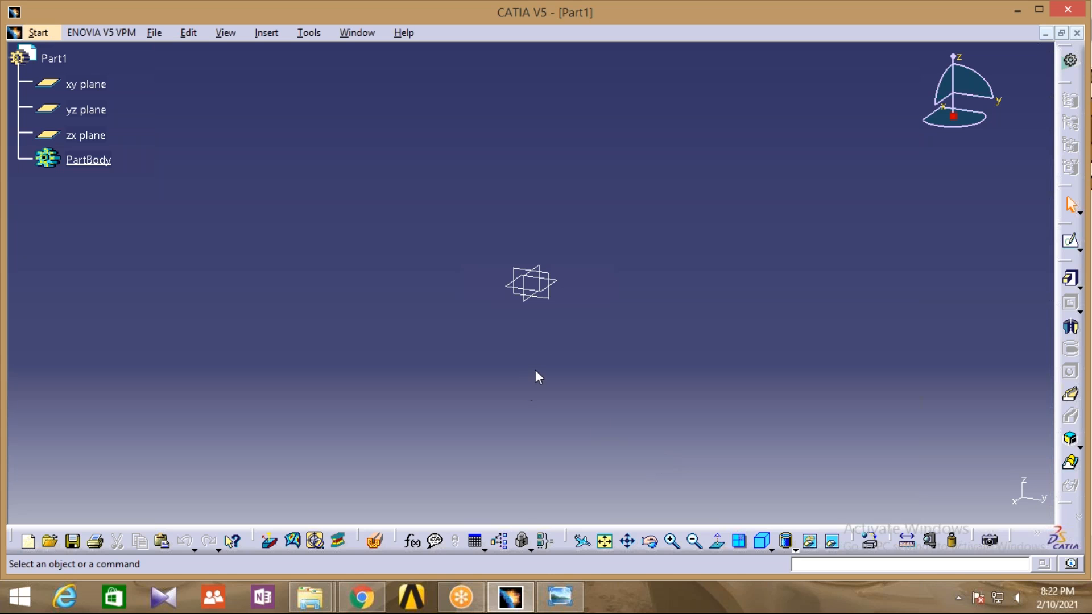
Switch to the 012.jpg drawing and examine the stem's dimensions in the front and side views.
left_click(560, 600)
mouse_move(280, 334)
left_mouse_down()
mouse_move(417, 341)
mouse_move(764, 322)
left_mouse_up()
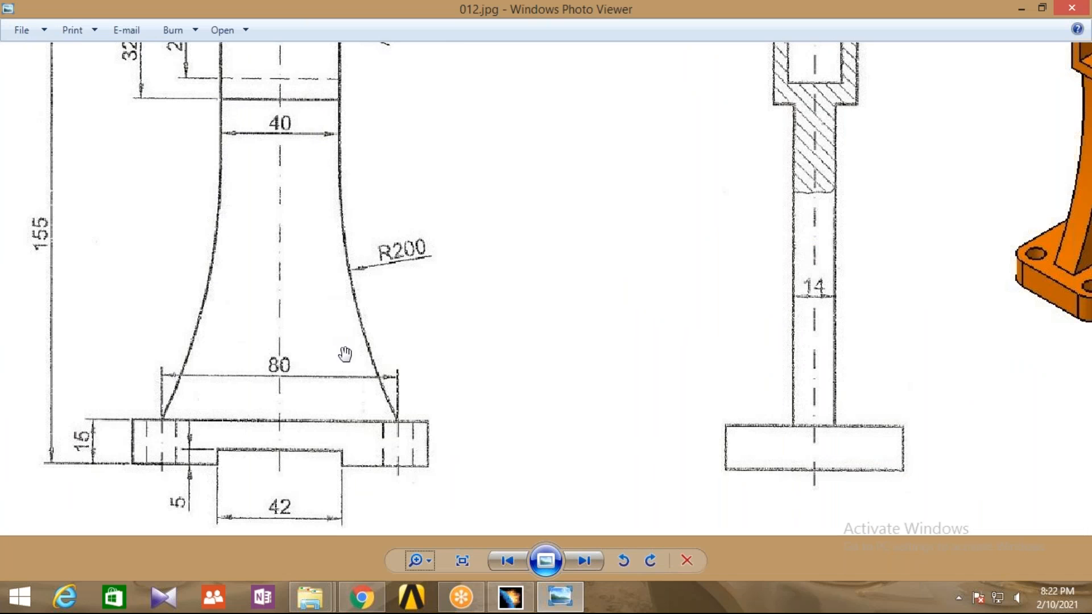
left_click_drag(415, 334, 418, 271)
mouse_move(421, 438)
left_mouse_down()
mouse_move(437, 138)
mouse_move(442, 551)
left_mouse_up()
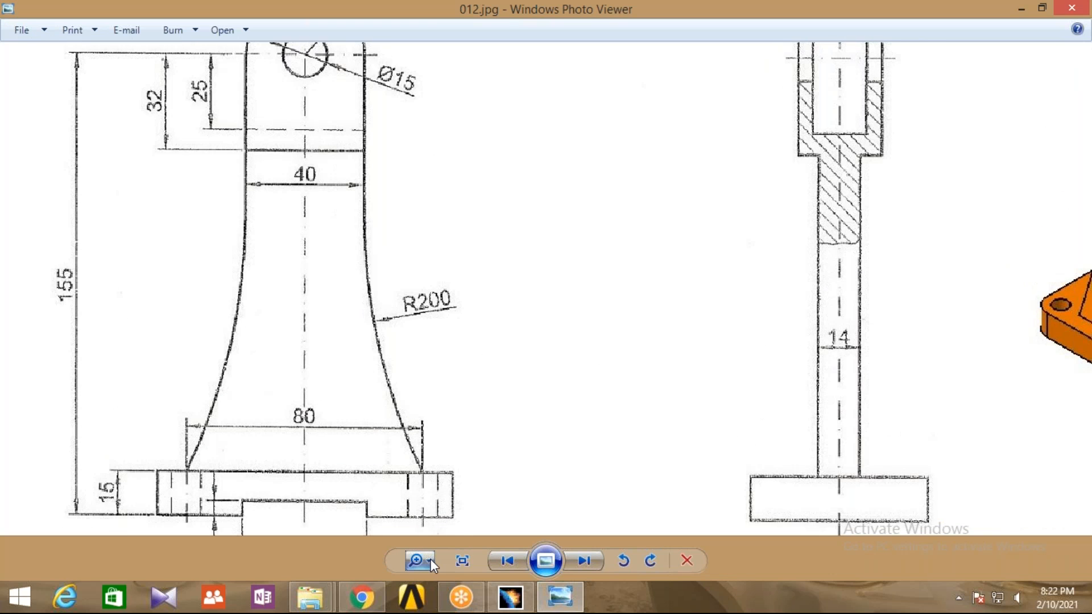
scroll(336, 357, "down", 1)
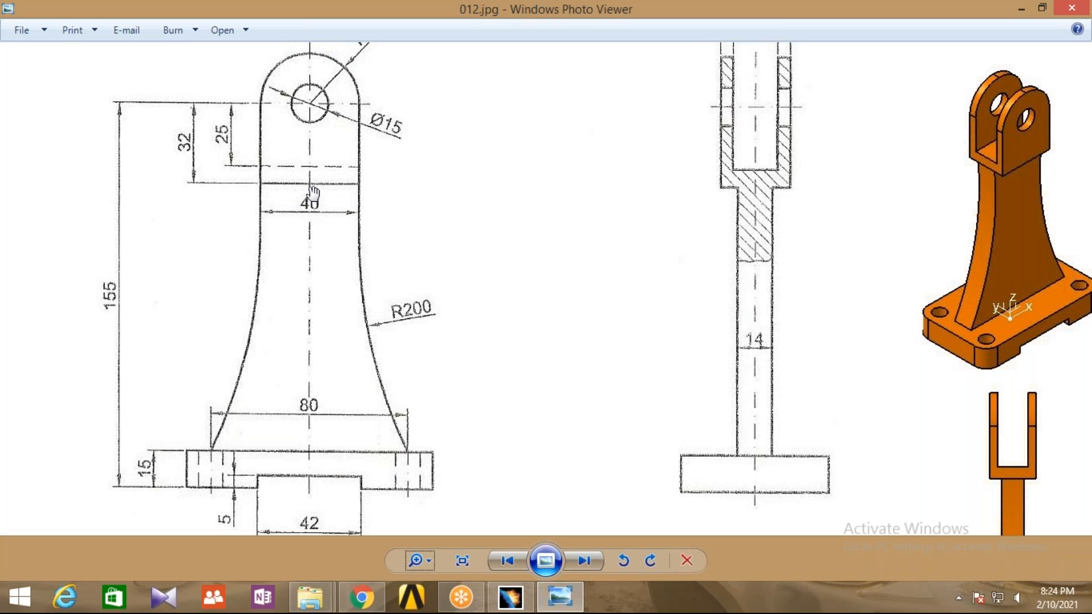
Switch back to CATIA and, in a new yz-plane sketch, draw a horizontal line about 35 mm long from the origin along the H axis.
left_click(510, 597)
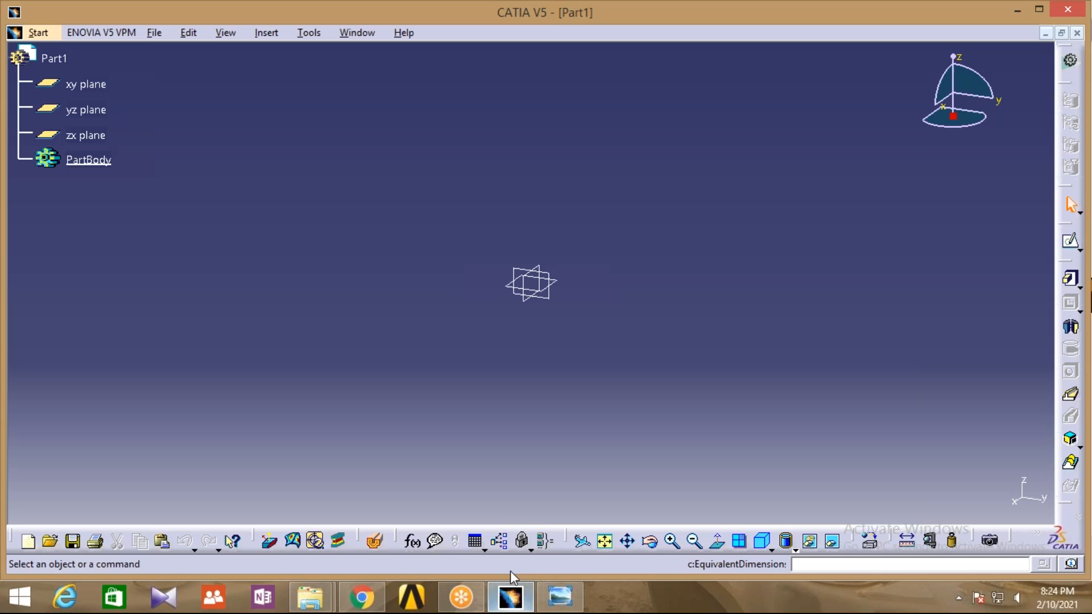
left_click(556, 303)
left_click(1070, 241)
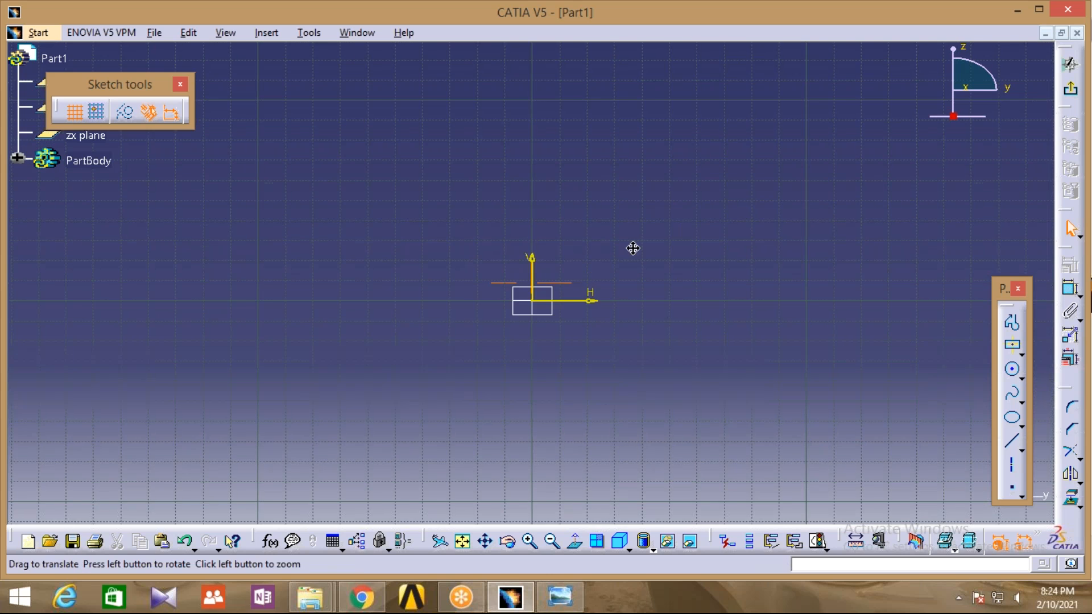
left_click(1012, 322)
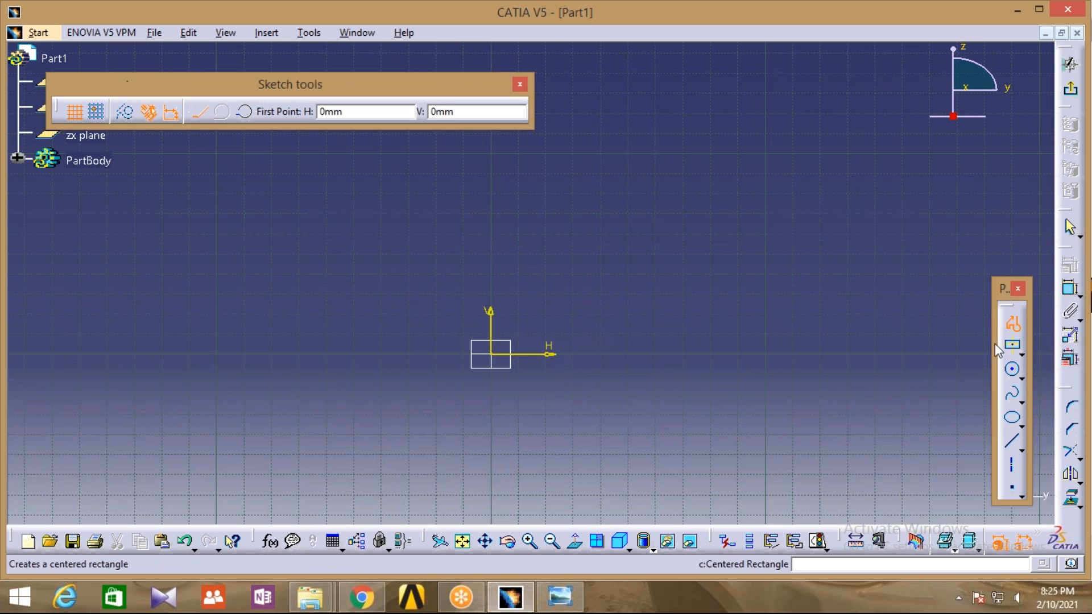
left_click(496, 358)
left_click(587, 354)
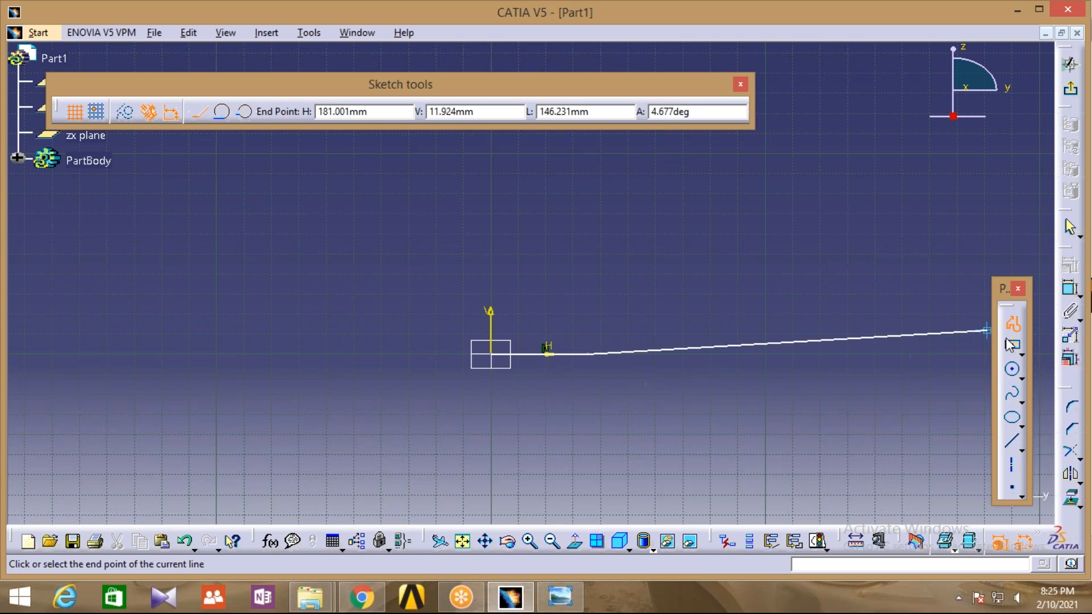
left_click(1012, 323)
Dimension the horizontal base line and set its length to 40 mm.
left_click(1071, 287)
left_click(569, 354)
left_click(553, 387)
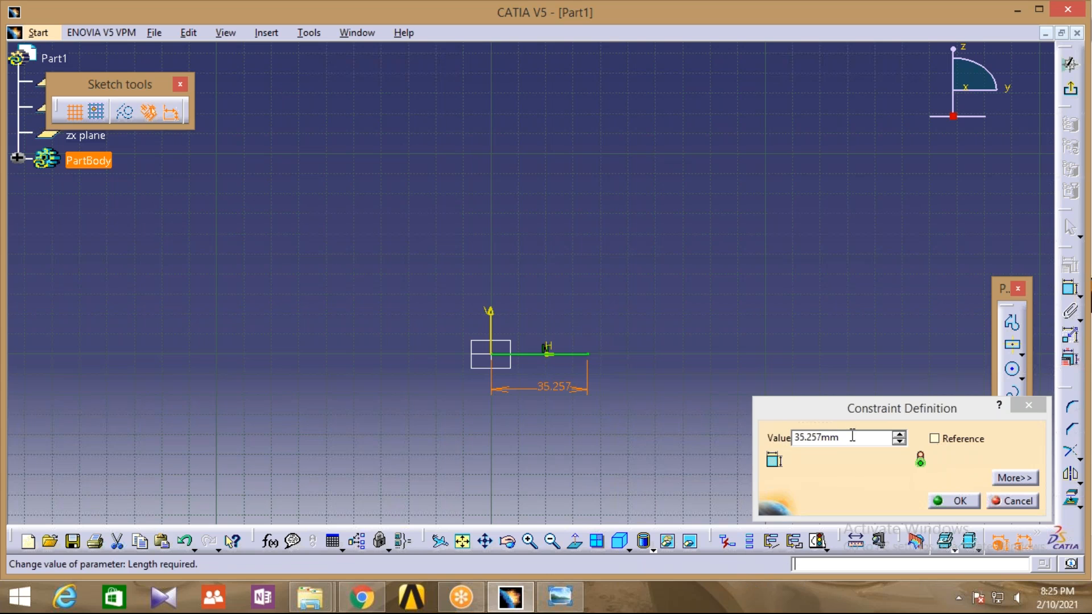
left_click_drag(855, 437, 734, 461)
type("40")
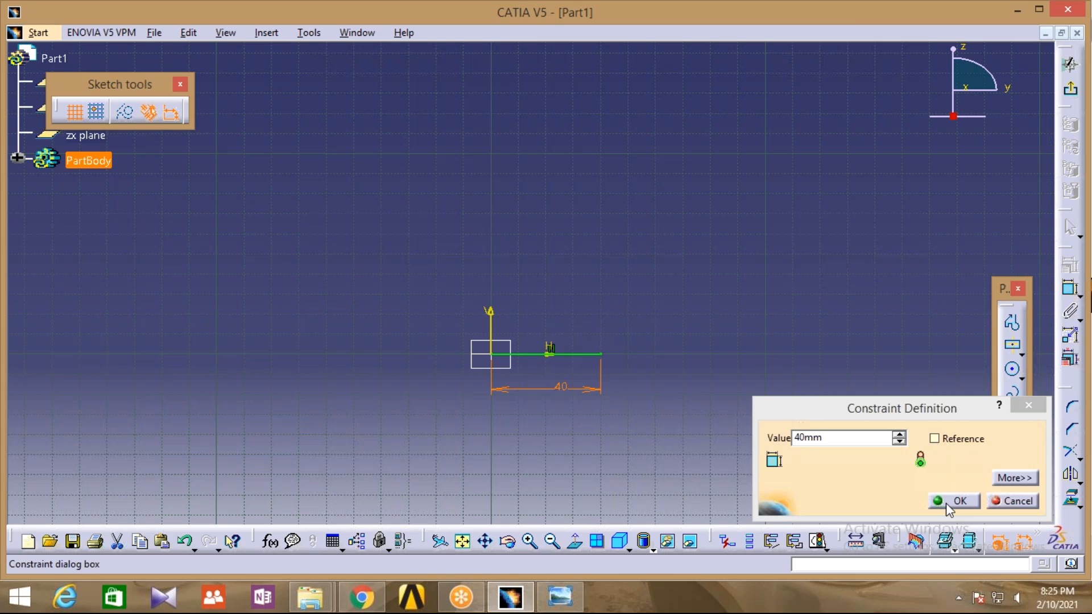
left_click(947, 503)
Check the stem height in the 012.jpg drawing and, back in CATIA, draw a vertical line about 106 mm long up from the origin.
left_click(560, 597)
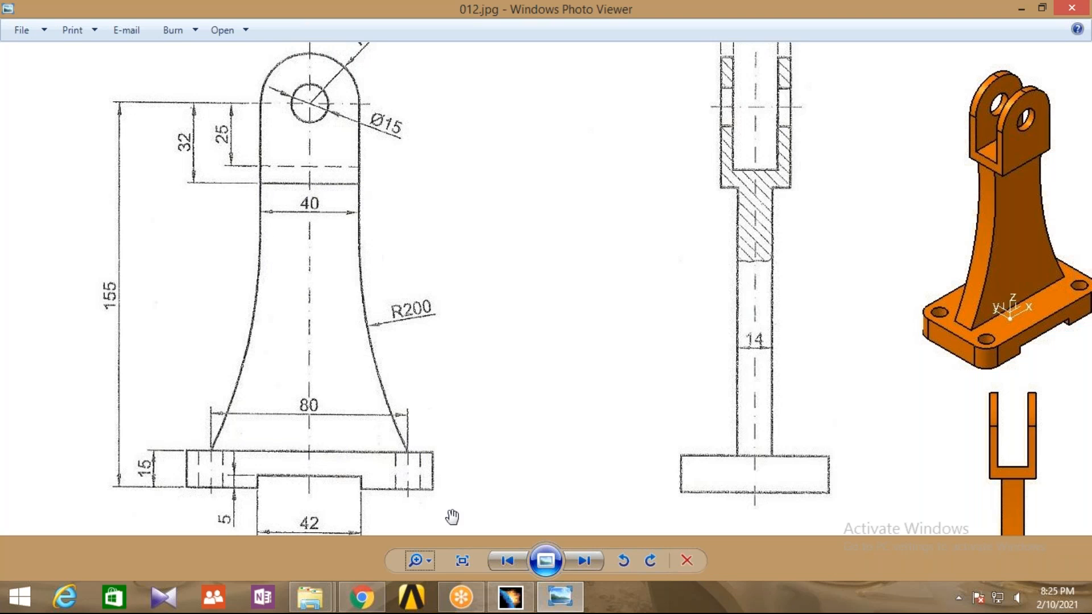
left_click(506, 597)
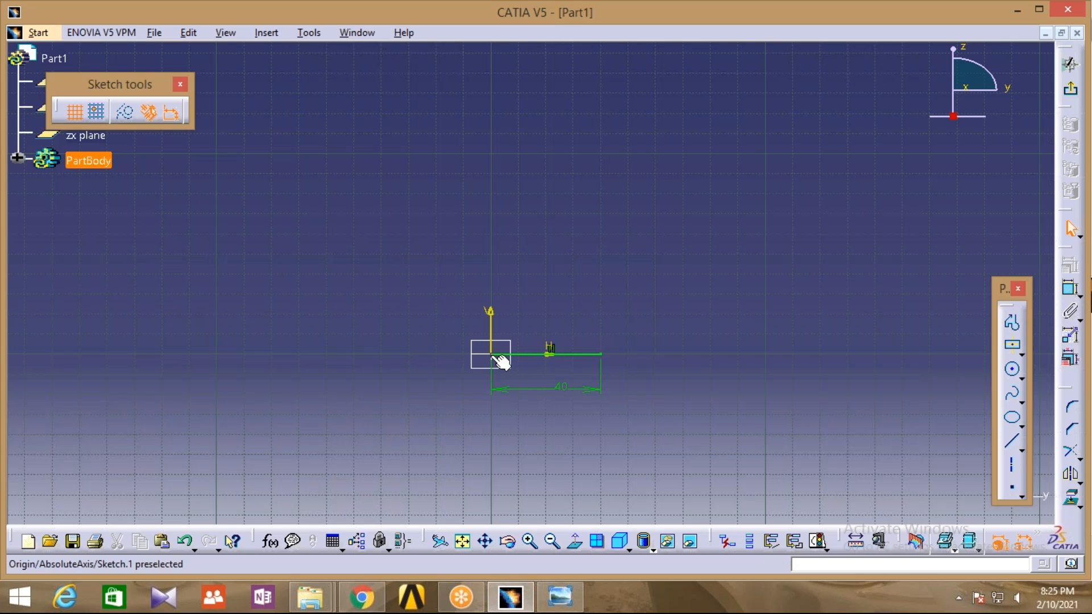
left_click(1011, 322)
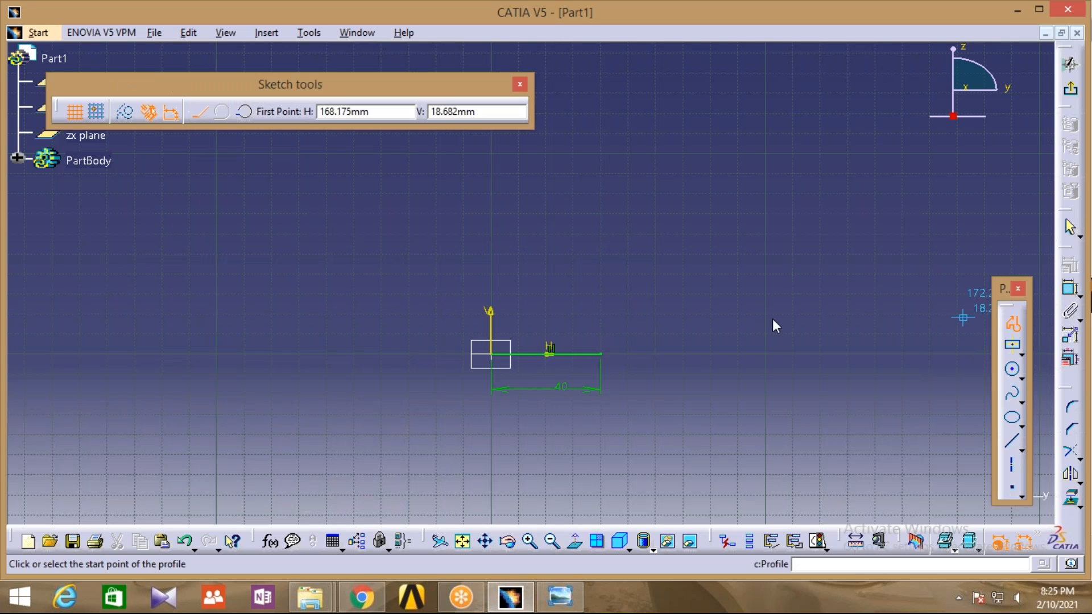
left_click(491, 354)
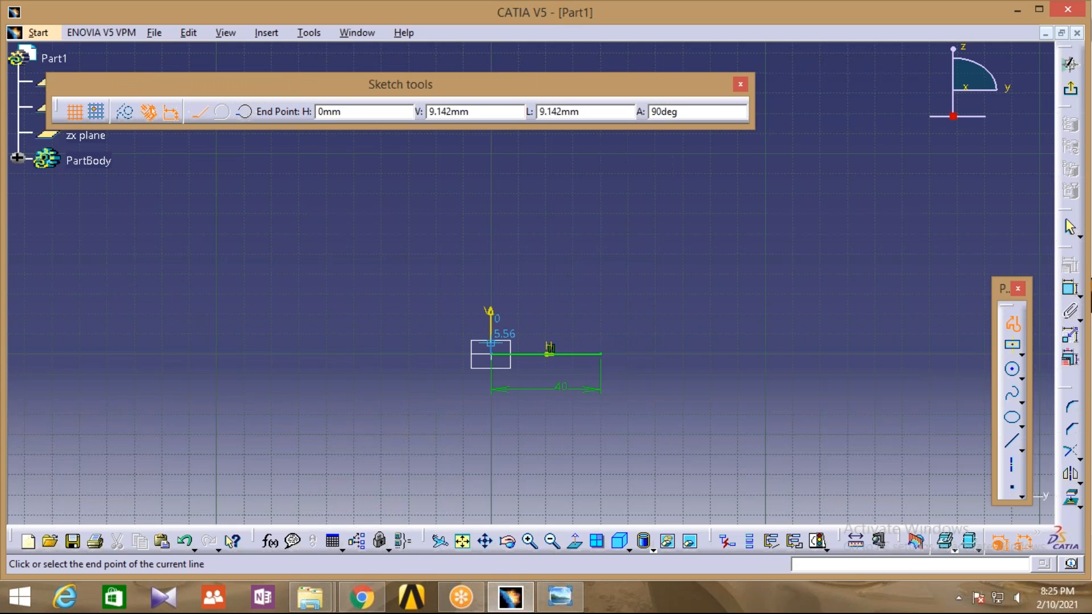
left_click(489, 140)
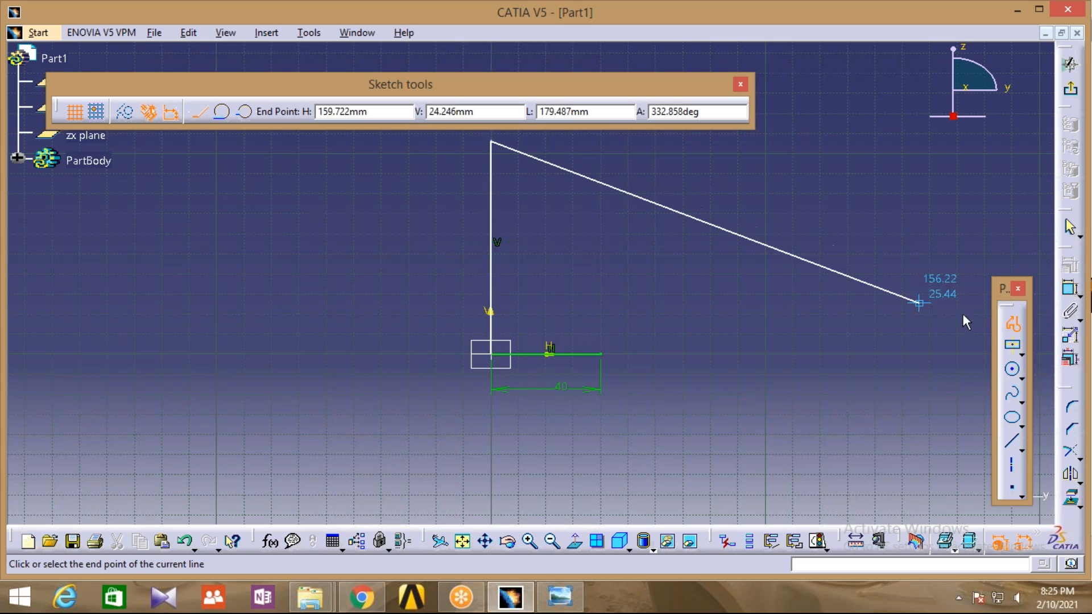
left_click(1012, 323)
Dimension the vertical line and set its length to 108 mm.
left_click(1071, 289)
left_click(418, 242)
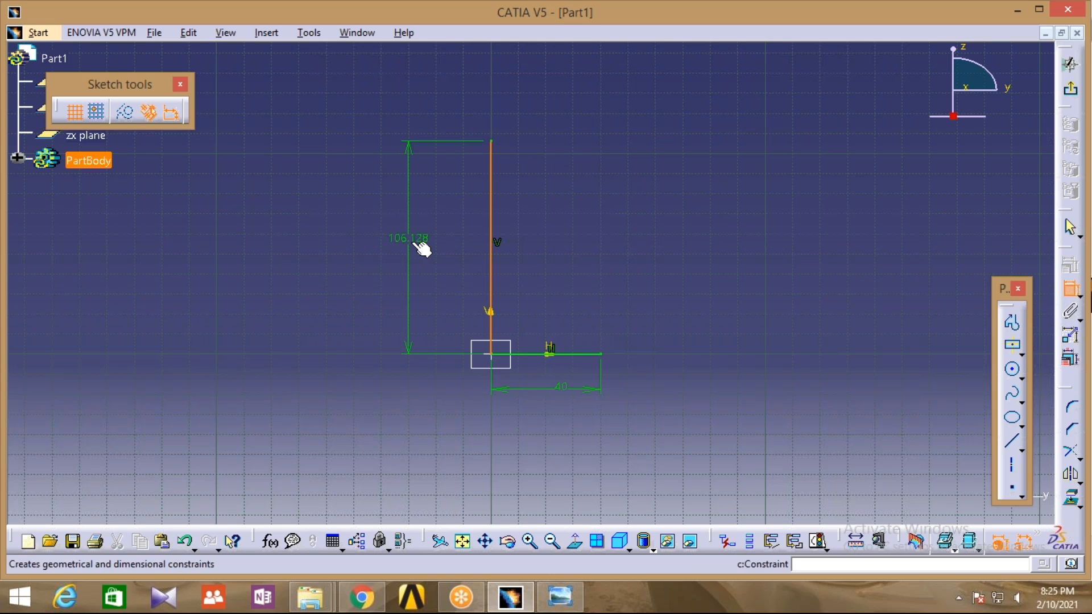
double_click(413, 237)
type("108")
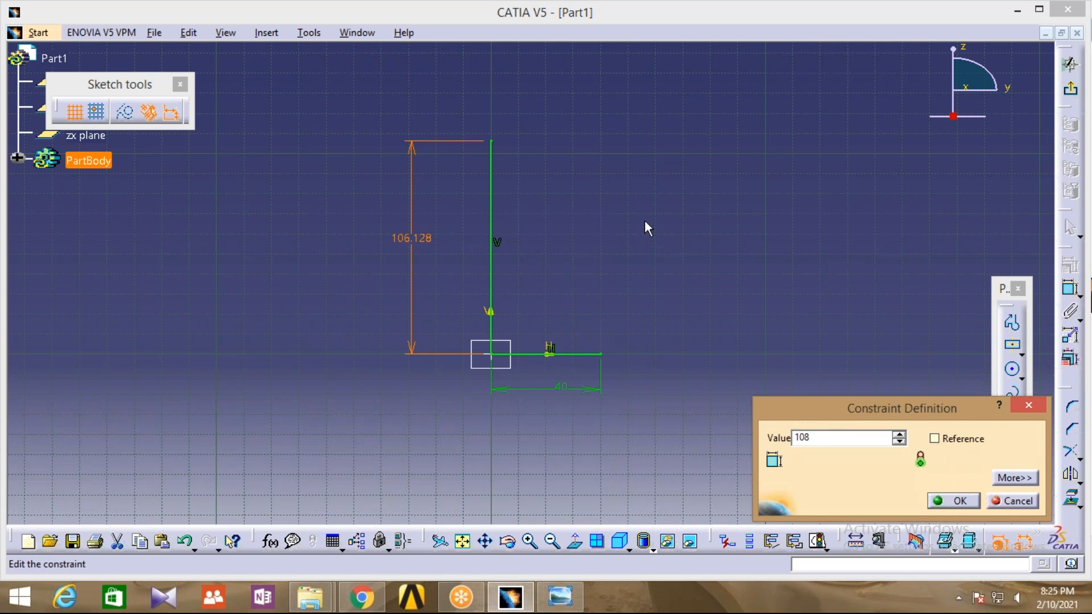
key("Return")
left_click(957, 501)
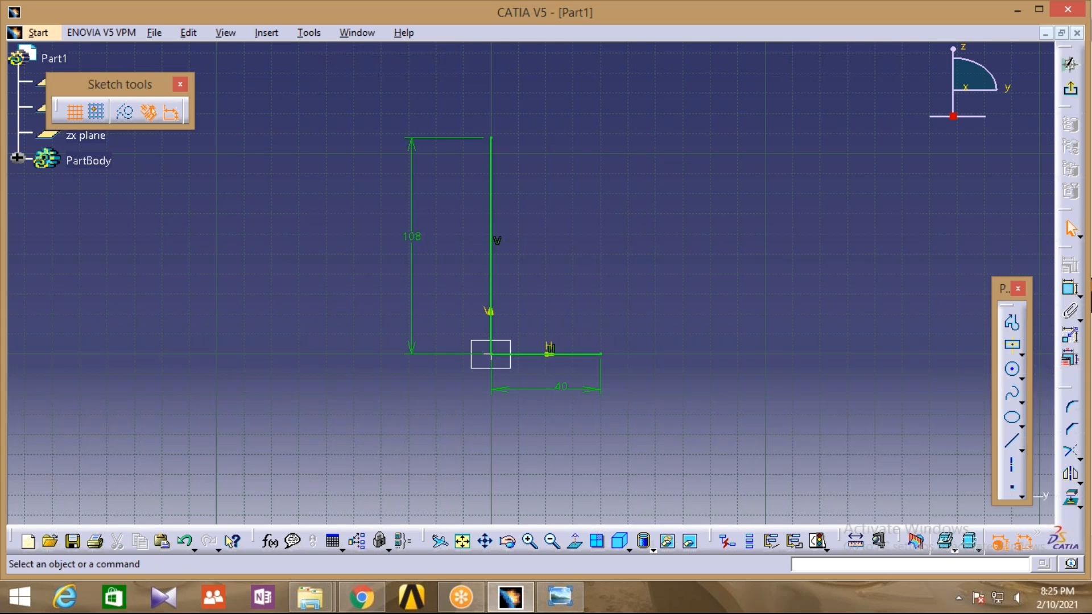
Draw a horizontal line about 26 mm long from the vertical line's upper end, on the same side as the base line.
middle_click_drag(531, 282, 491, 365)
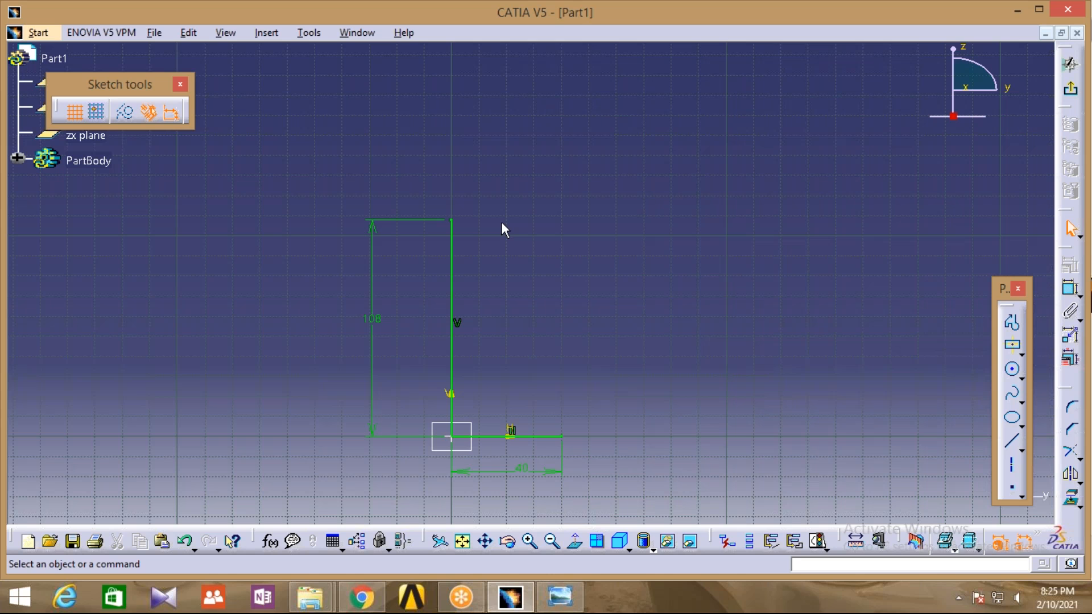
left_click(1012, 322)
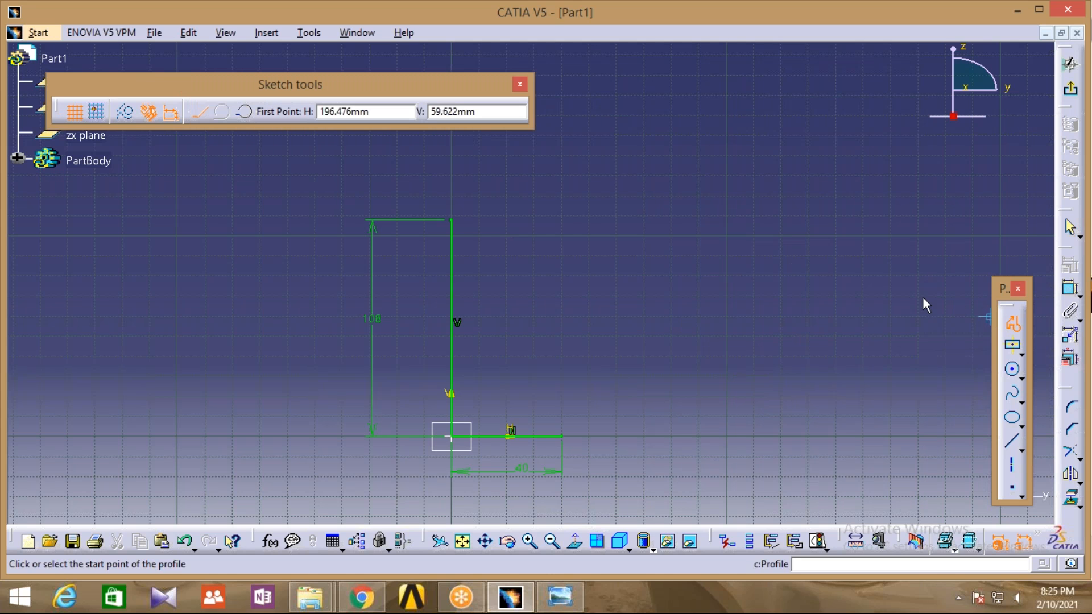
left_click(453, 218)
left_click(524, 220)
left_click(1014, 324)
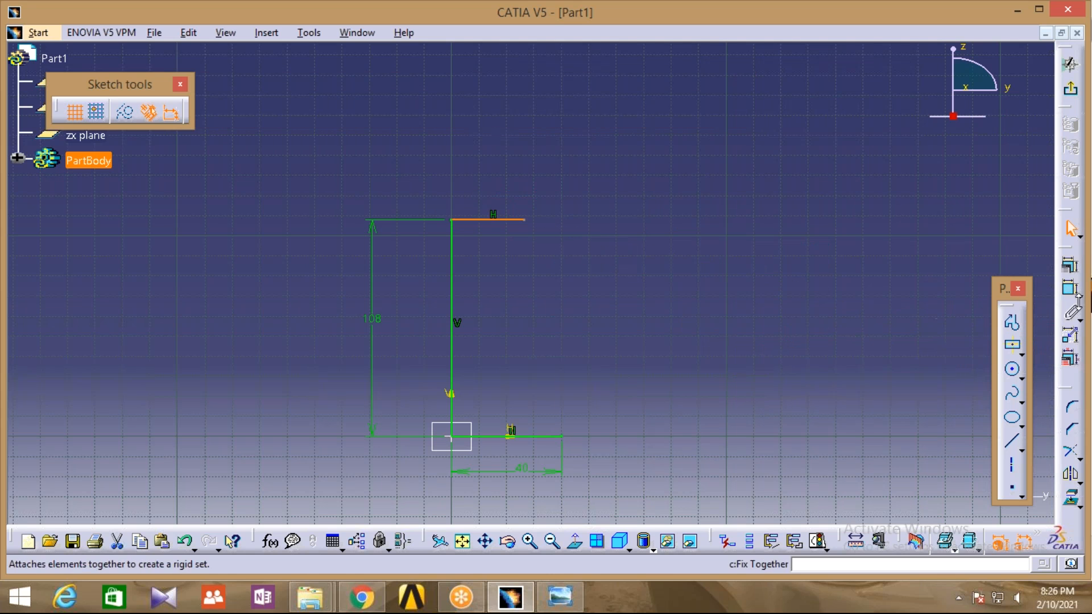
Dimension the upper horizontal line and set its length to 20 mm.
left_click(1070, 289)
left_click(486, 165)
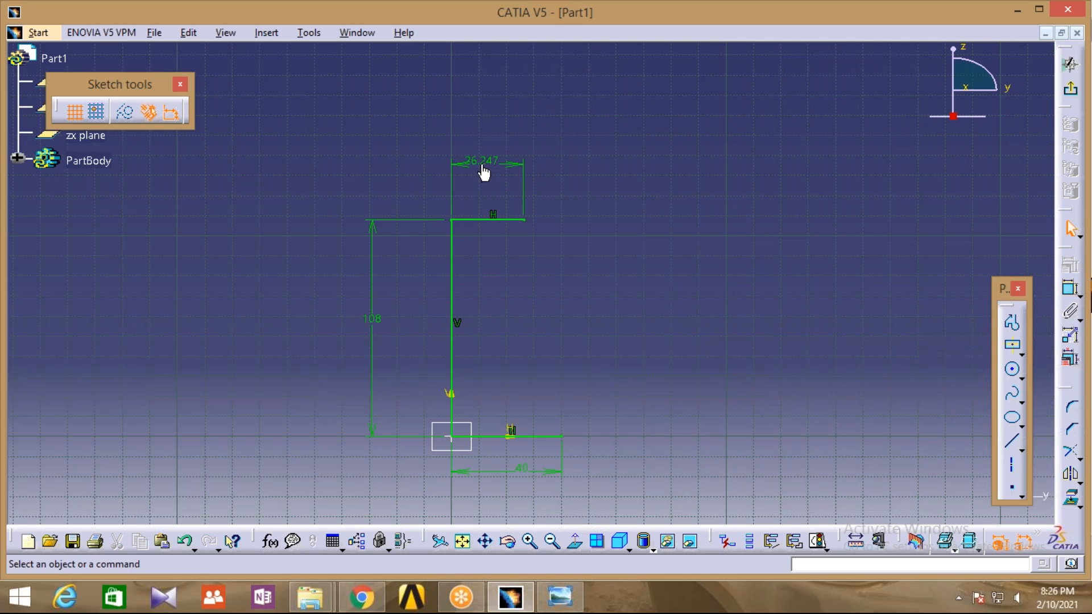
double_click(482, 162)
type("20")
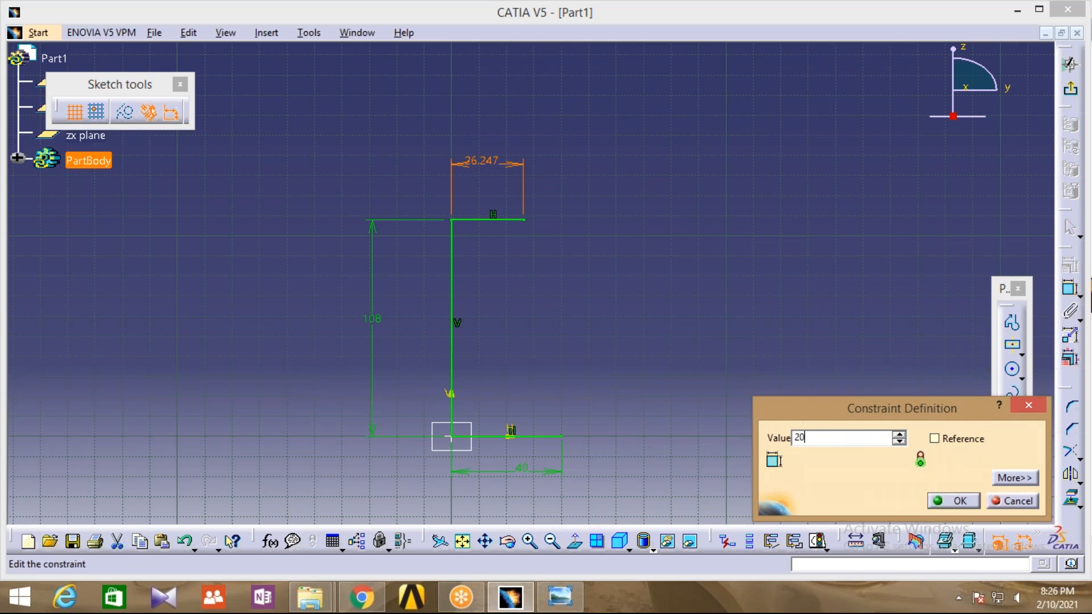
key("Return")
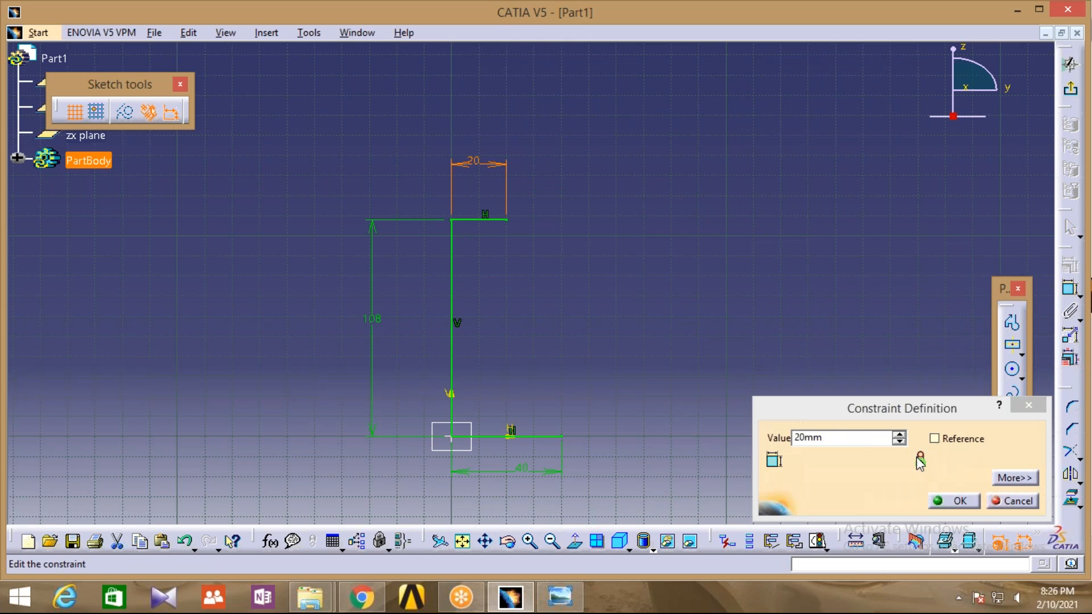
left_click(956, 501)
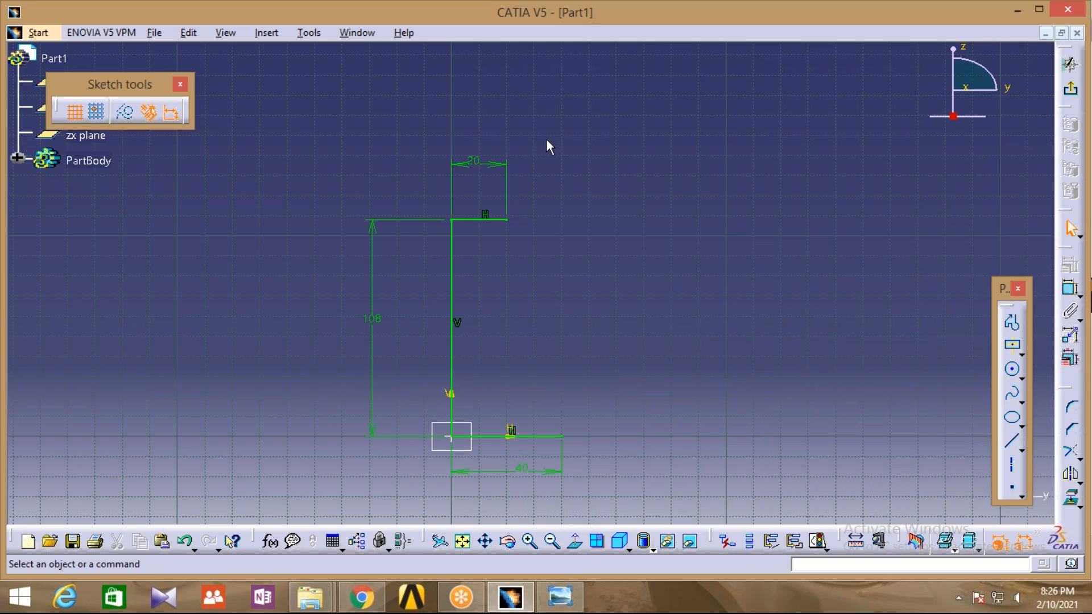
Check the curved side in the 012.jpg drawing and, back in CATIA, join both horizontal lines' free ends with a concave three-point arc, radius about 300 mm.
left_click(560, 597)
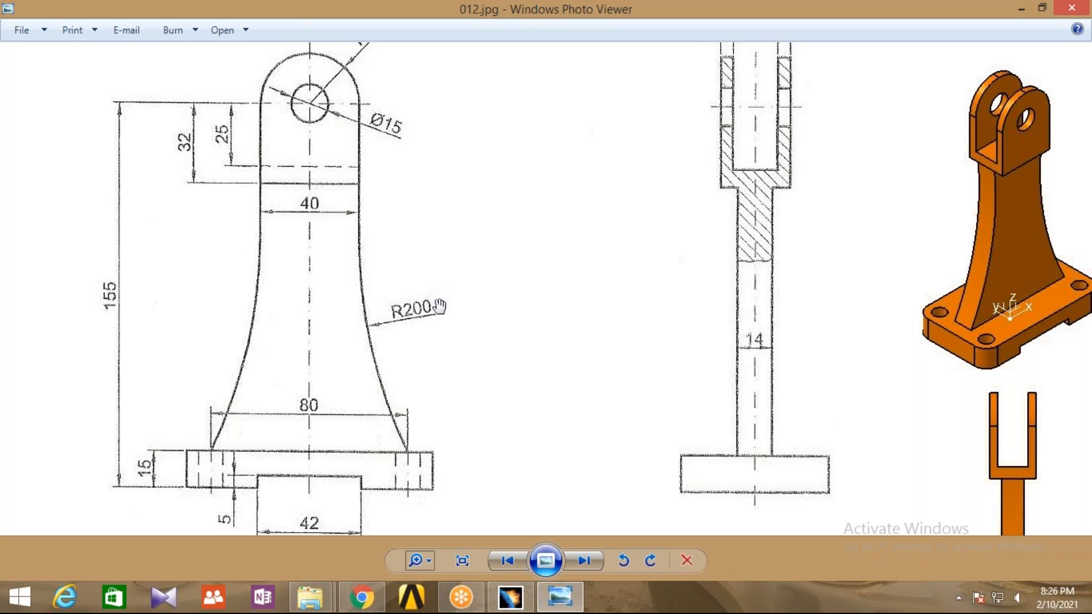
left_click(510, 597)
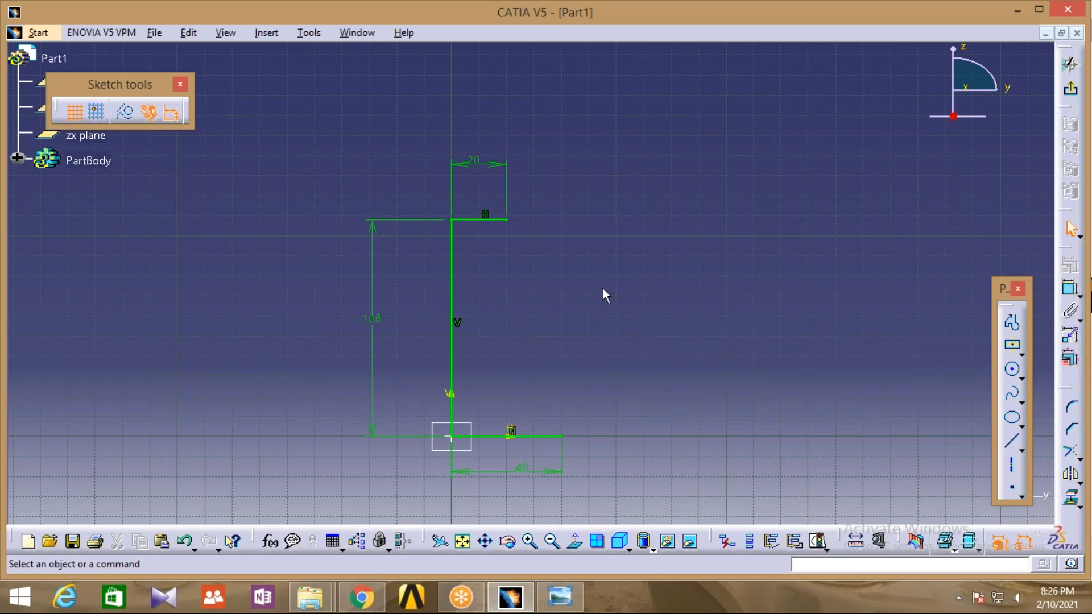
left_click(1021, 378)
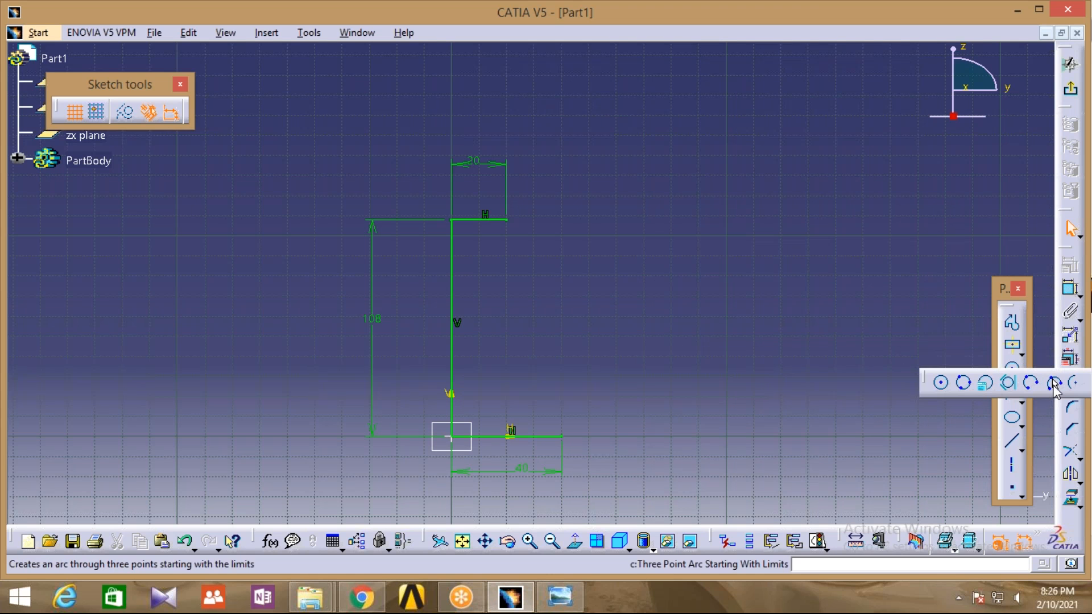
left_click(1054, 387)
left_click(507, 219)
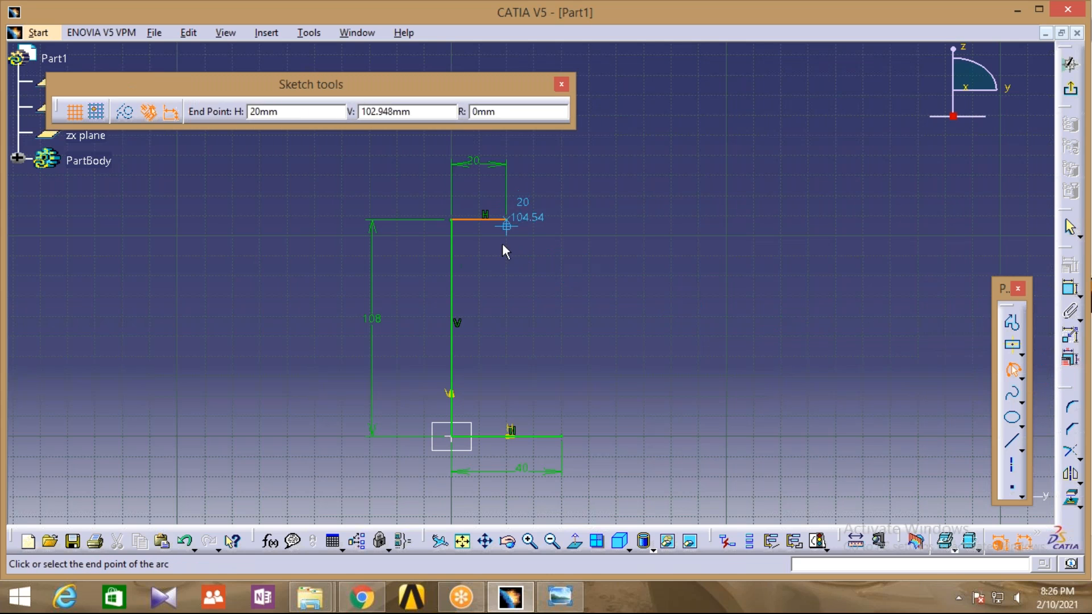
left_click(562, 437)
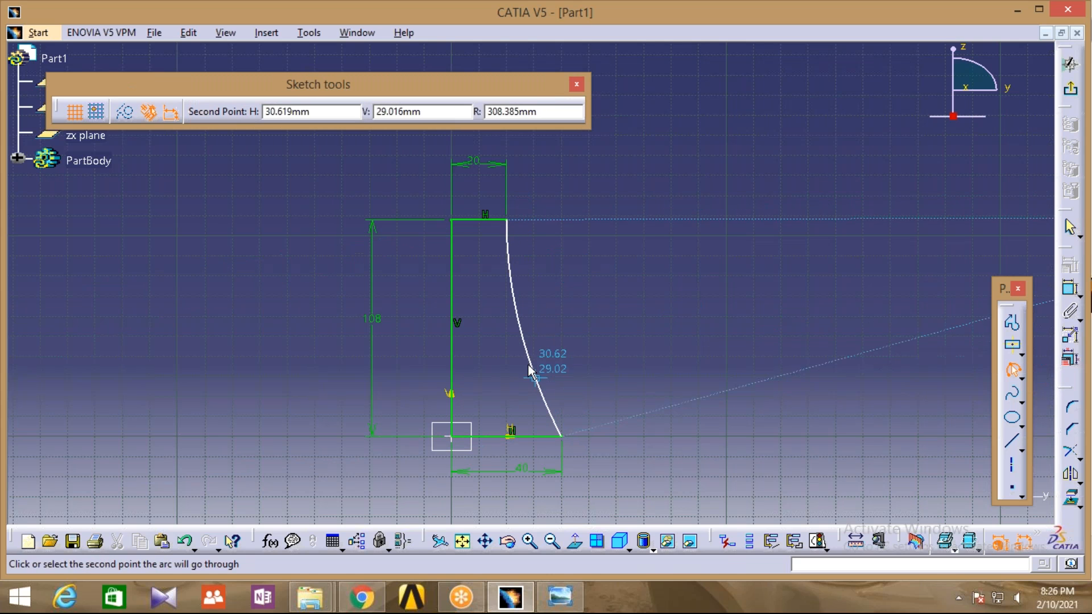
left_click(519, 333)
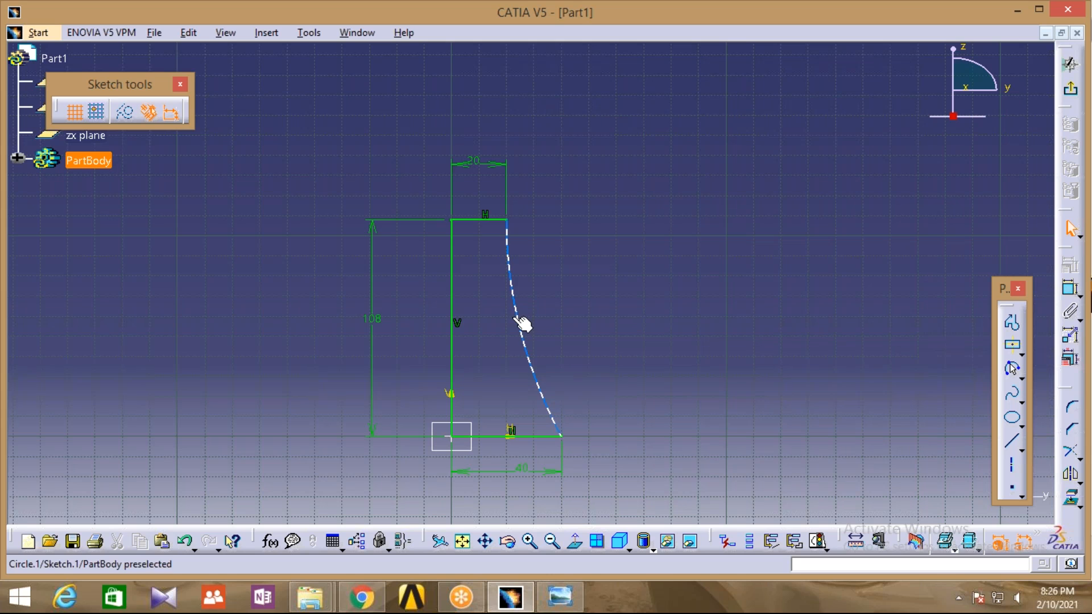
Dimension the concave arc and set its radius to 200 mm.
left_click(1070, 406)
left_click(1069, 290)
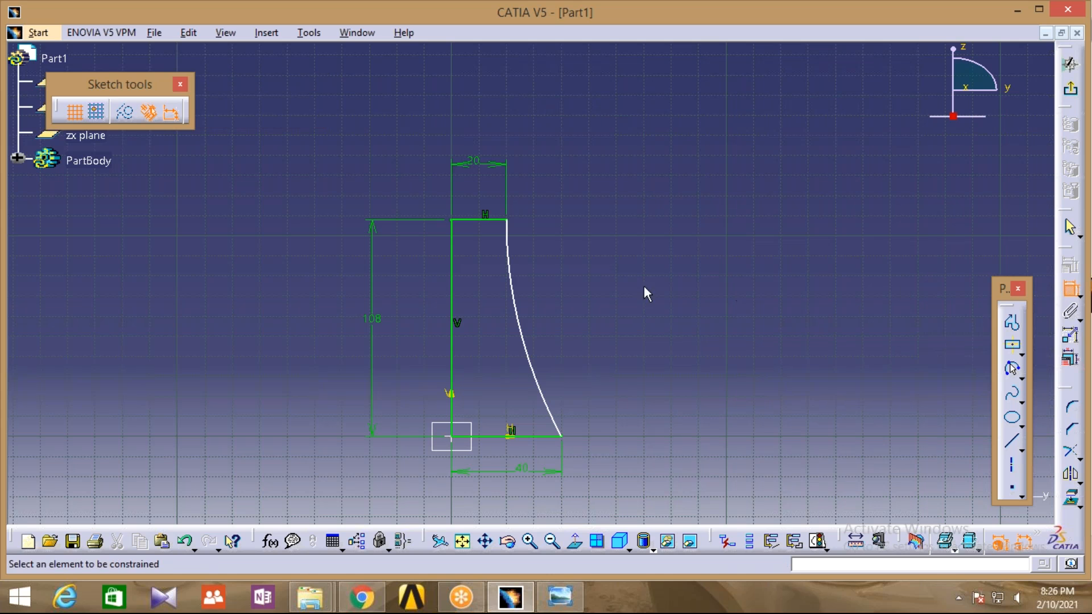
left_click(523, 313)
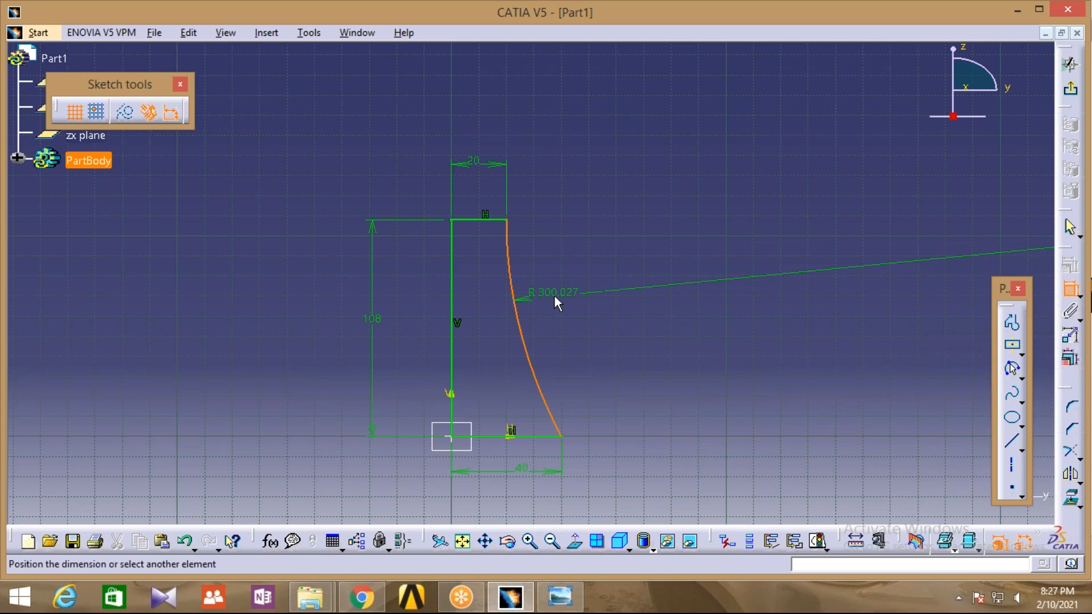
left_click(555, 296)
double_click(560, 303)
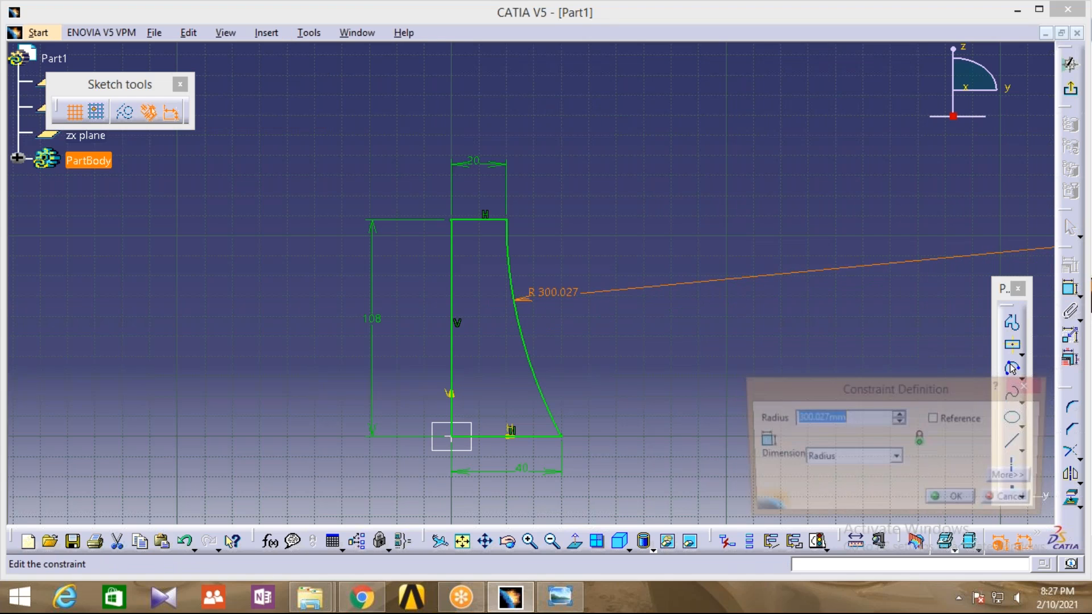
type("20")
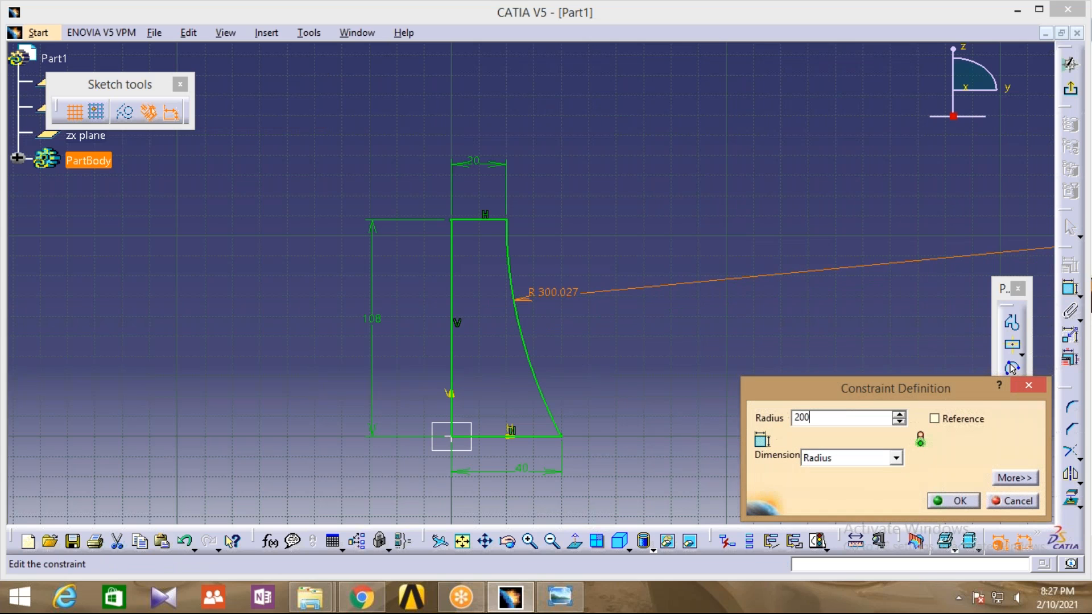
type("0")
key("Return")
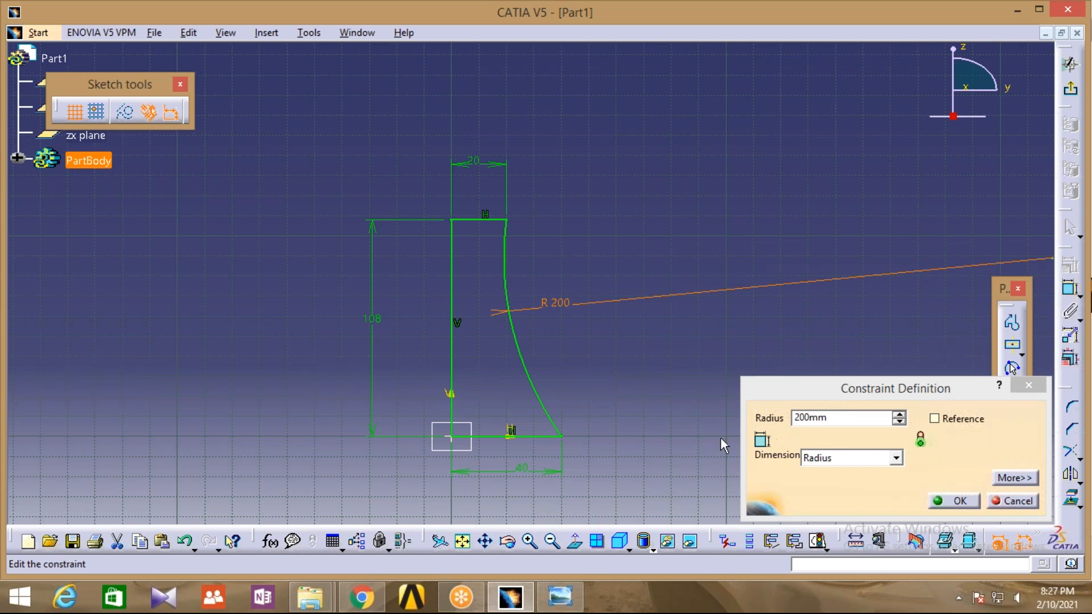
left_click(960, 503)
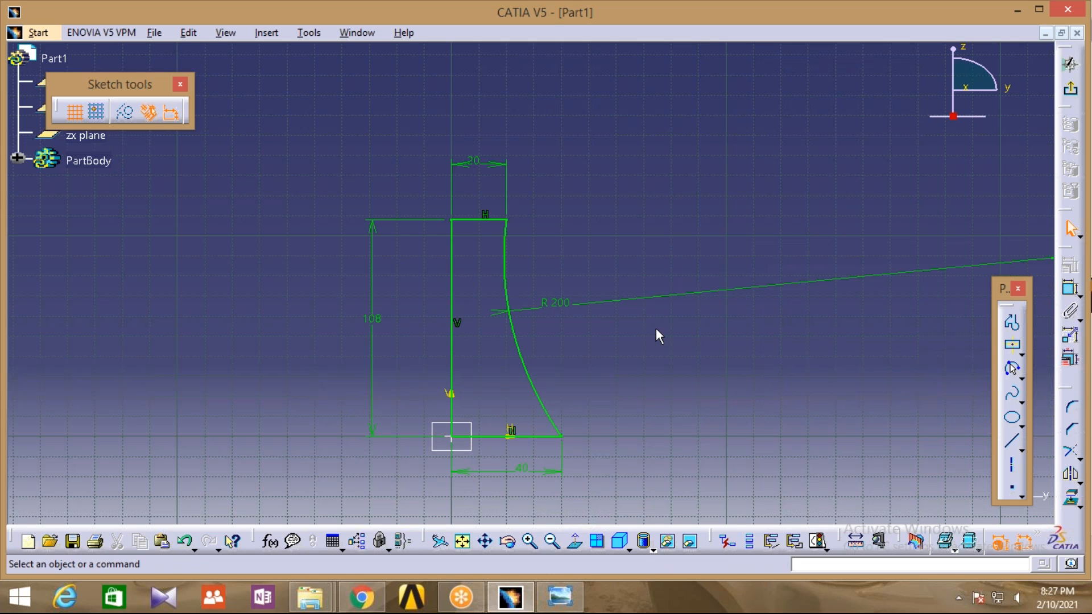
Mirror the base line, arc and upper line about the vertical line, and delete that vertical line.
left_click(530, 437)
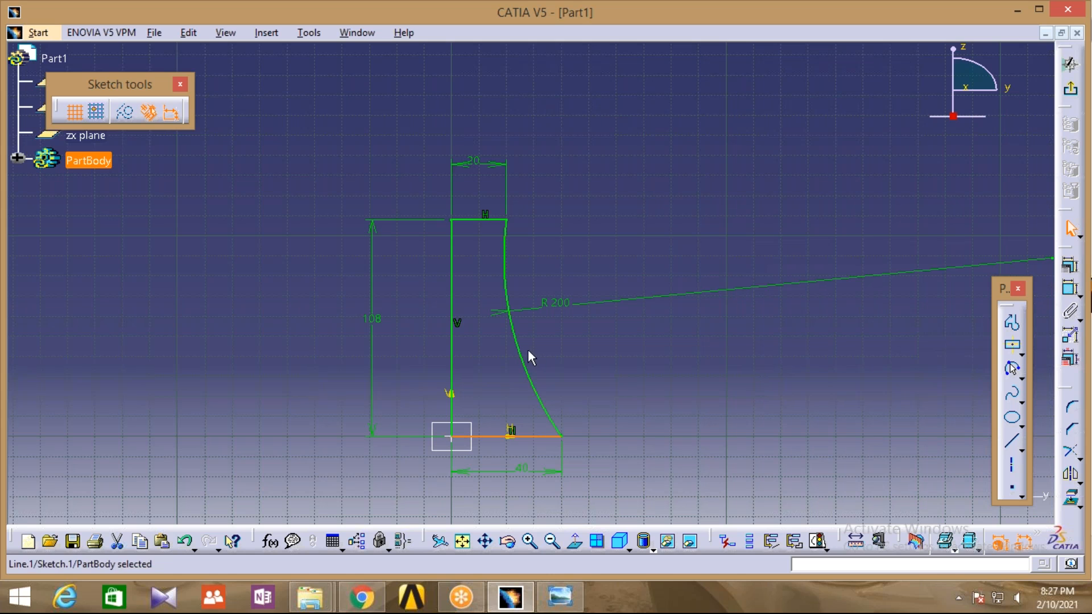
left_click(522, 349, "ctrl")
left_click(479, 219, "ctrl")
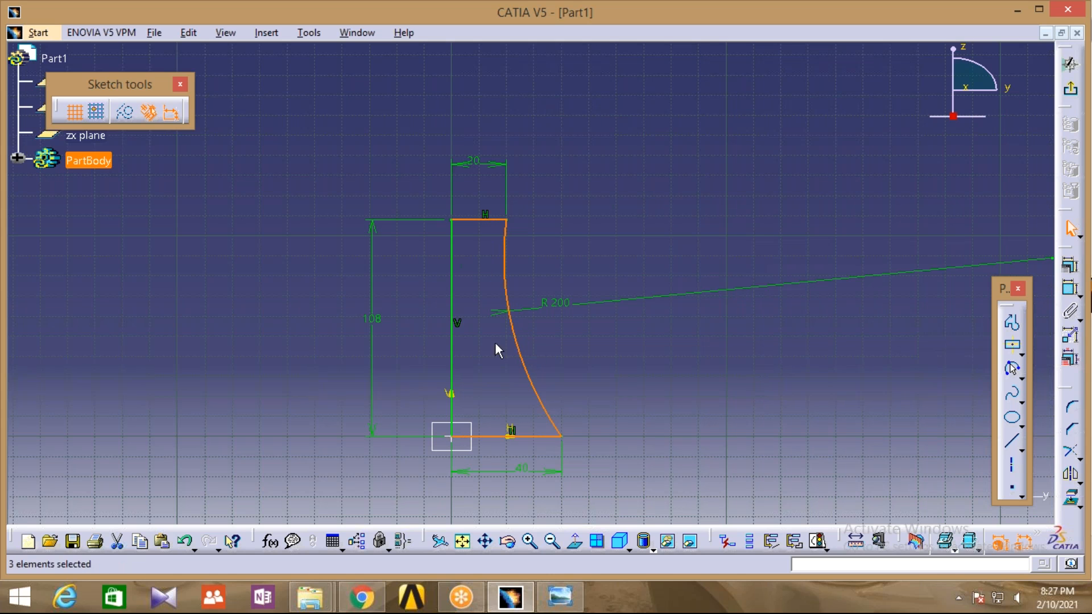
left_click(1069, 472)
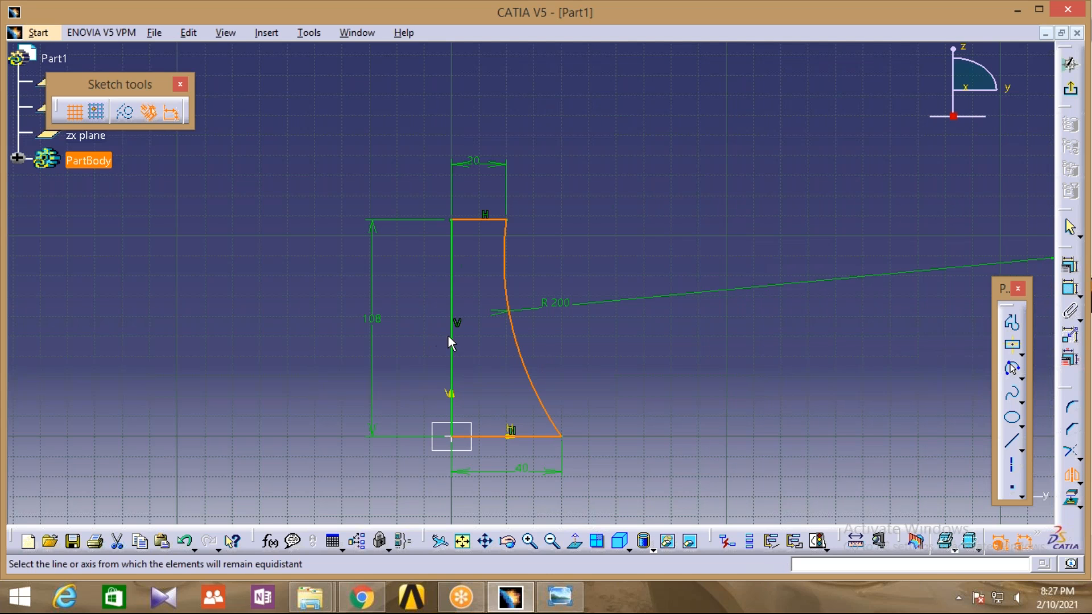
left_click(453, 341)
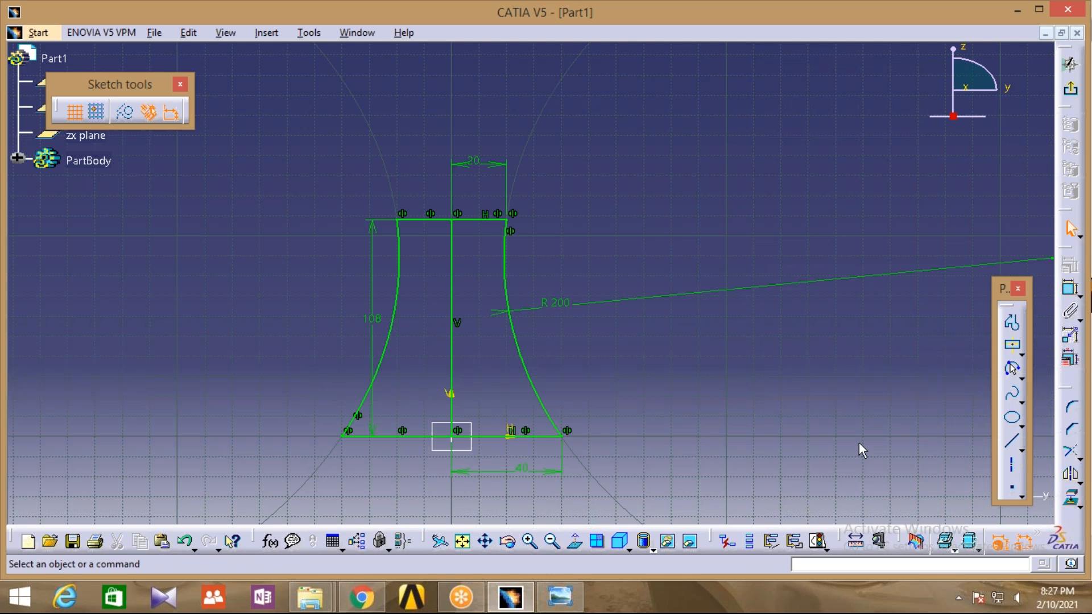
left_click(455, 342)
key("Delete")
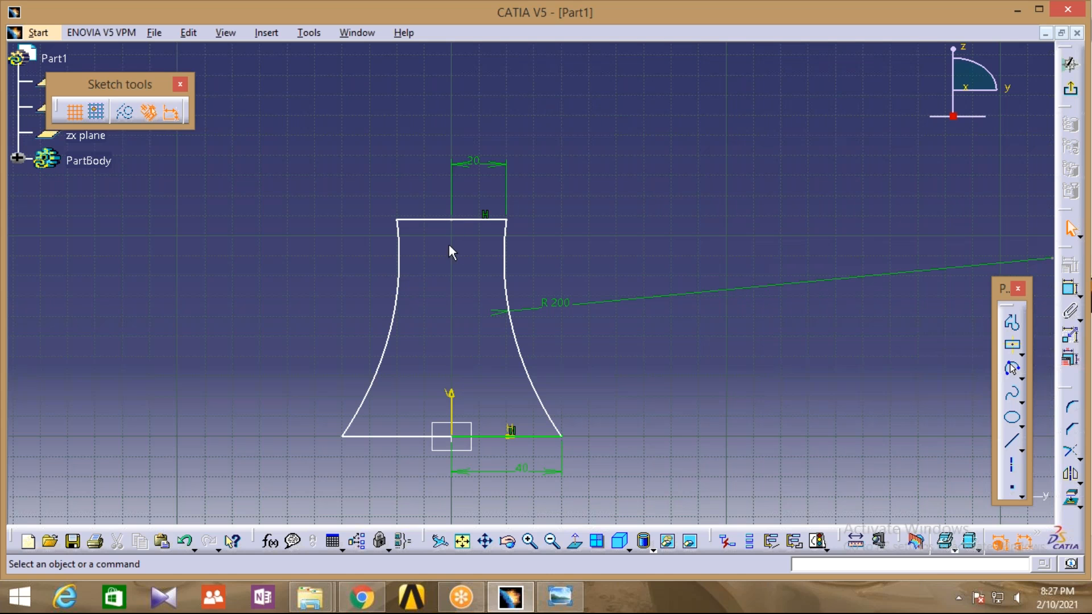
Check the stem's thickness in the side view of the 012.jpg drawing and, back in CATIA, exit the sketch.
left_click(555, 542)
left_click(555, 542)
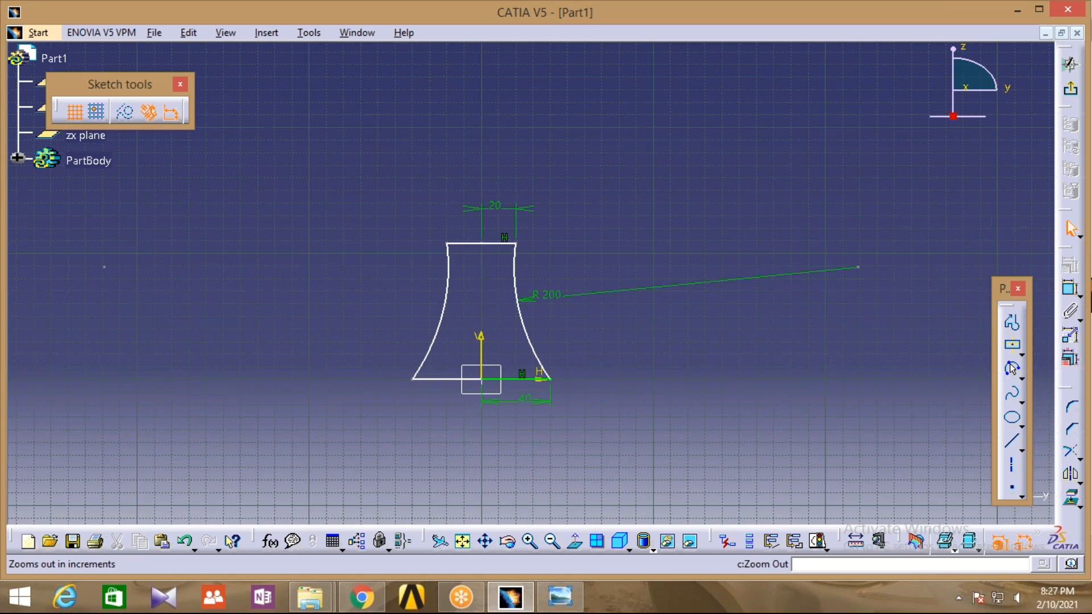
left_click(560, 598)
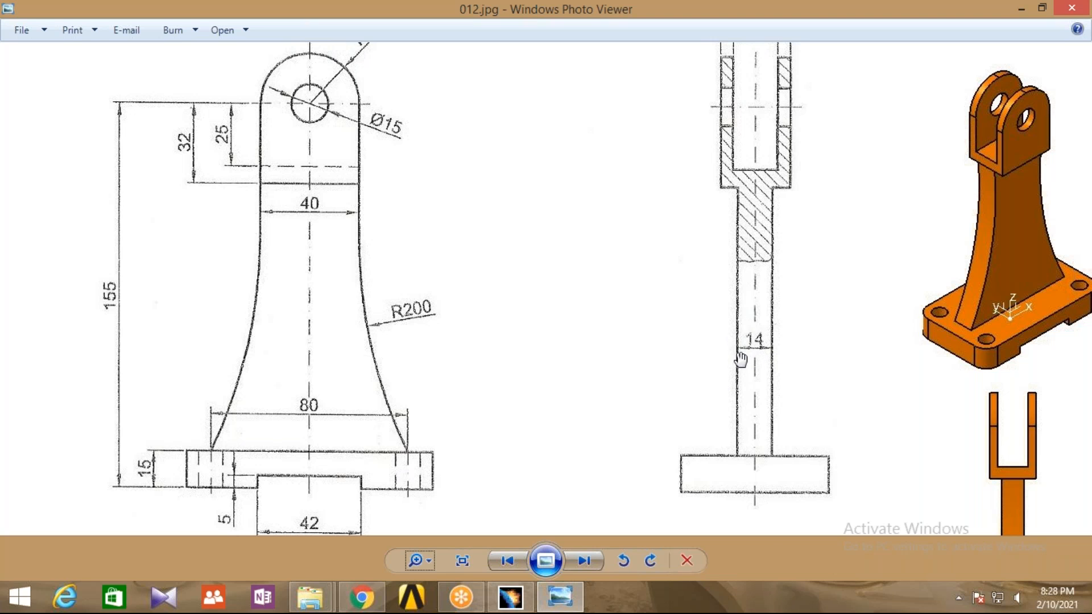
left_click(522, 606)
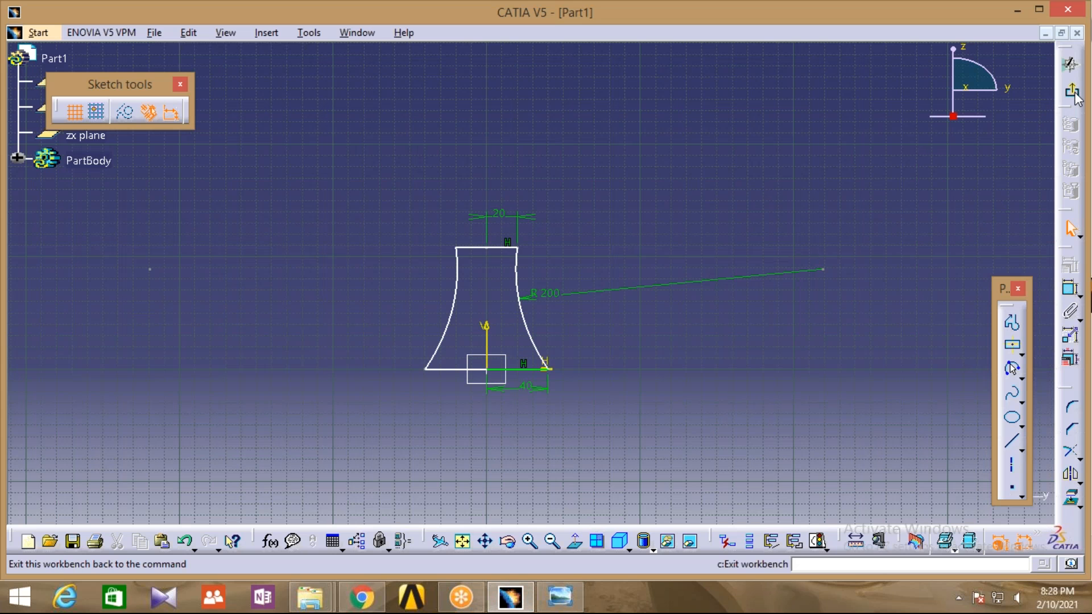
left_click(1073, 94)
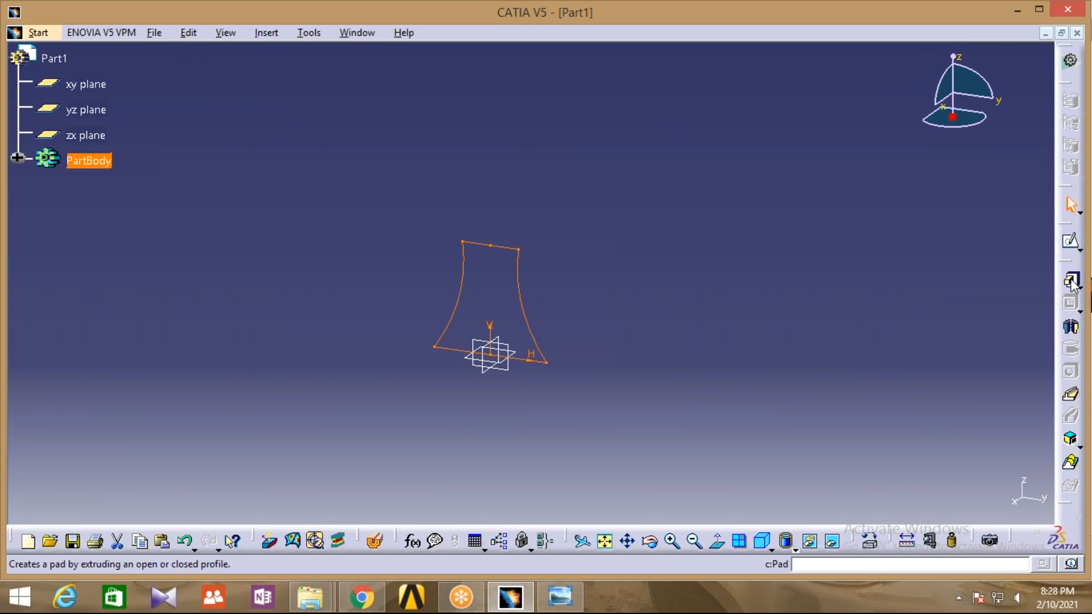
Pad the stem profile with a length of 7 mm and mirrored extent.
left_click(1071, 280)
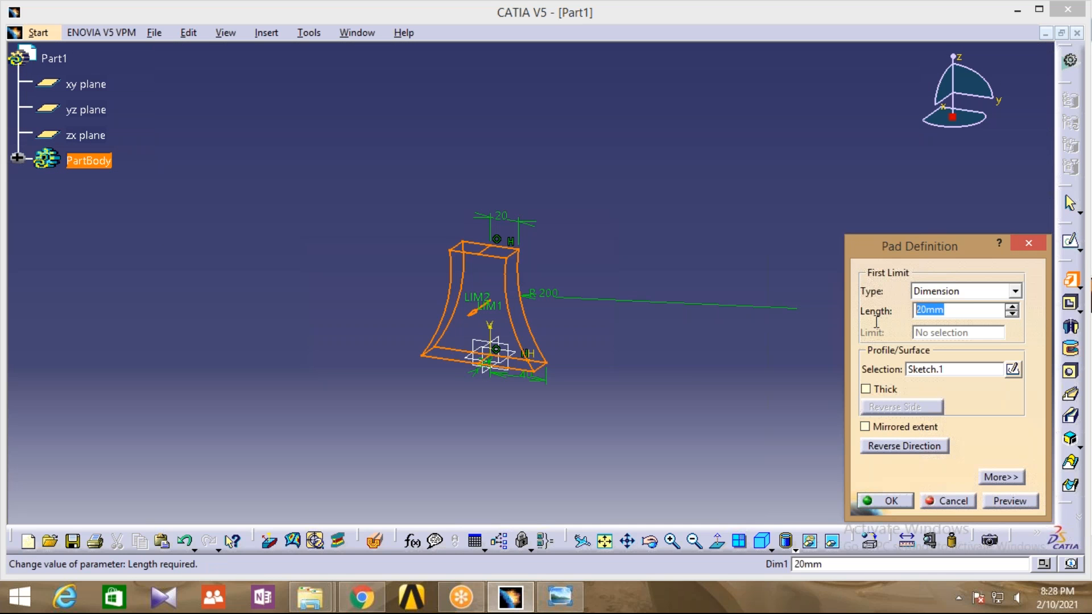
type("7")
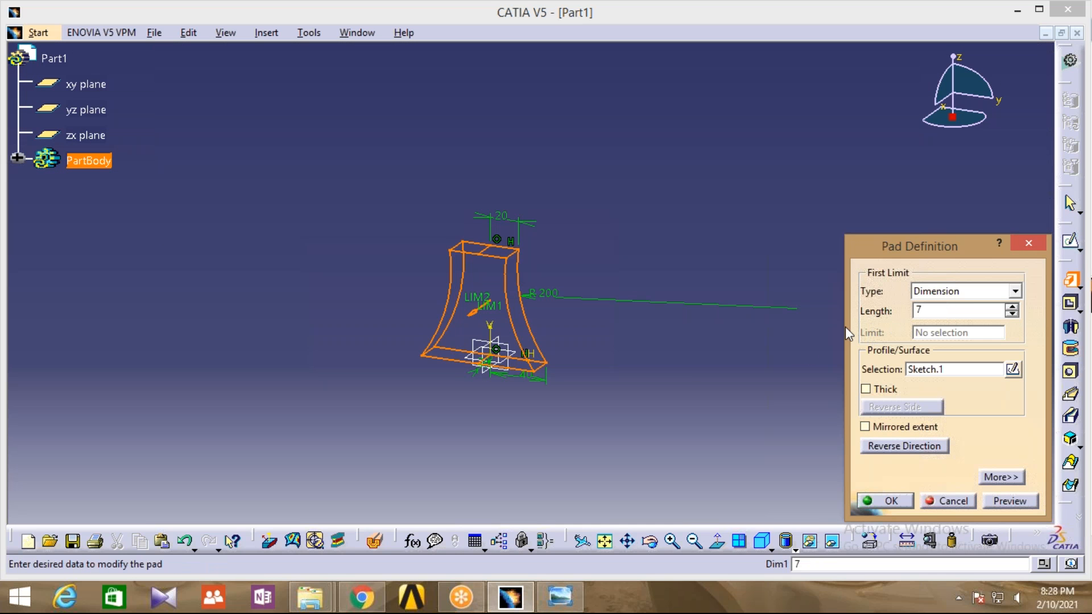
left_click(780, 347)
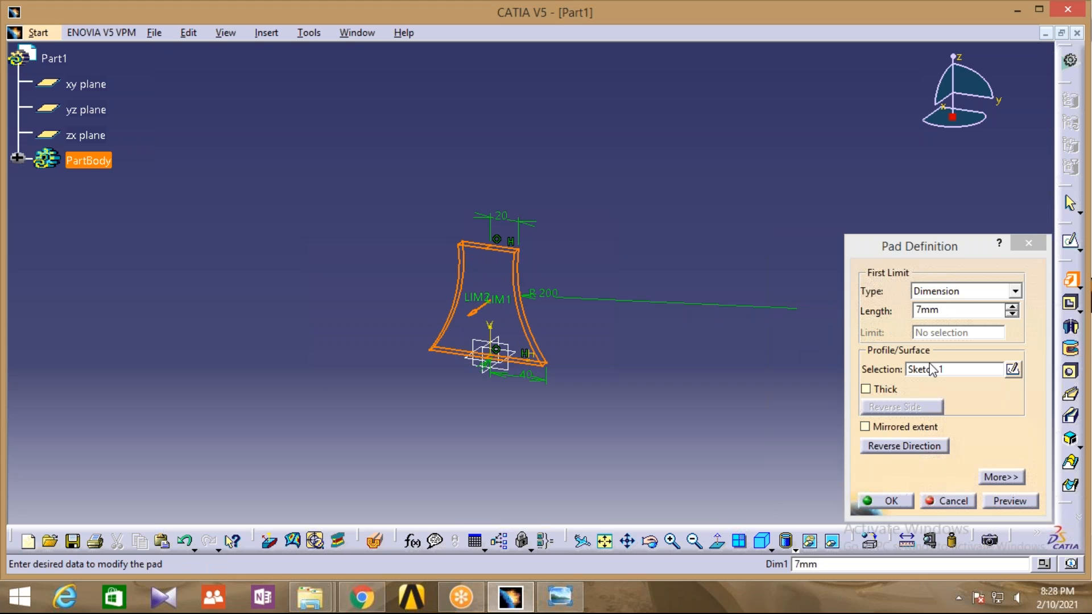
left_click(865, 427)
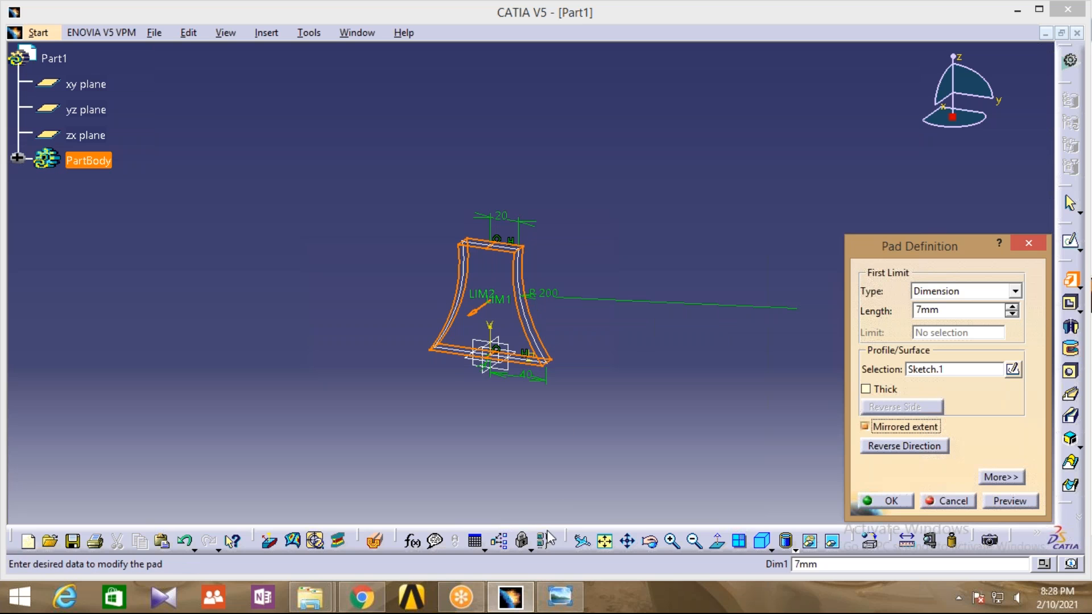
left_click(672, 541)
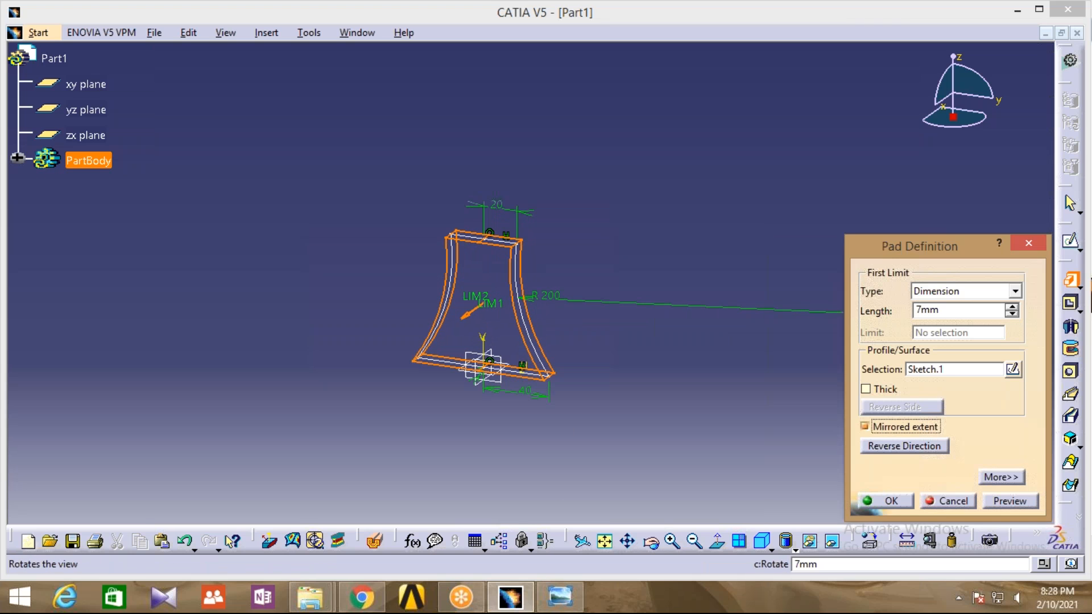
left_click(672, 540)
left_click(672, 541)
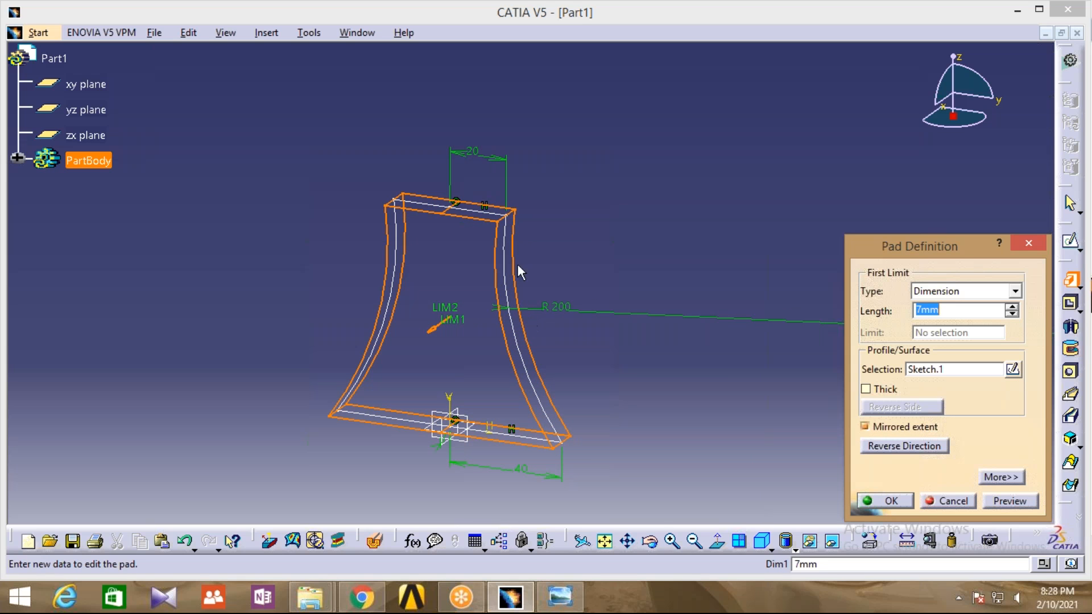
left_click(882, 504)
Set the PartBody's fill color to magenta in its graphic properties.
middle_click_drag(670, 402, 721, 299)
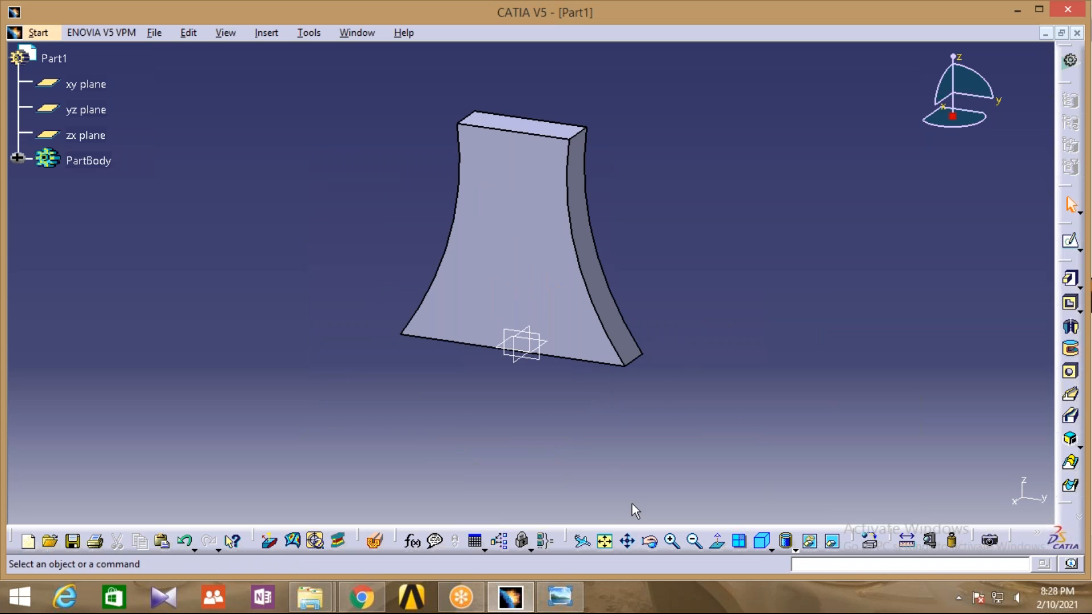
left_click(695, 541)
middle_click_drag(480, 424, 455, 438)
left_click(90, 162)
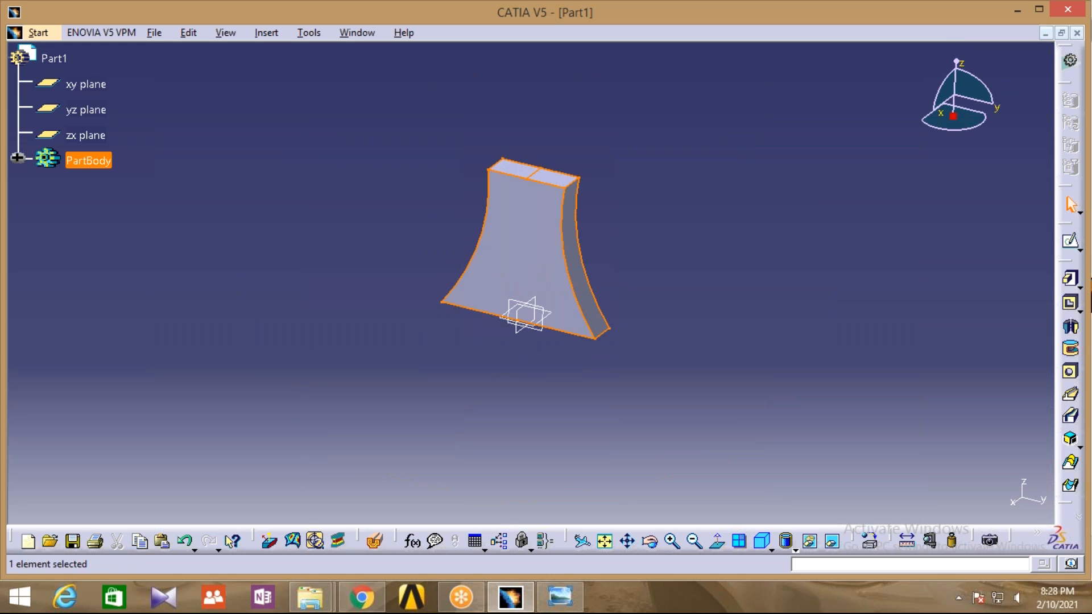
right_click(98, 165)
left_click(124, 225)
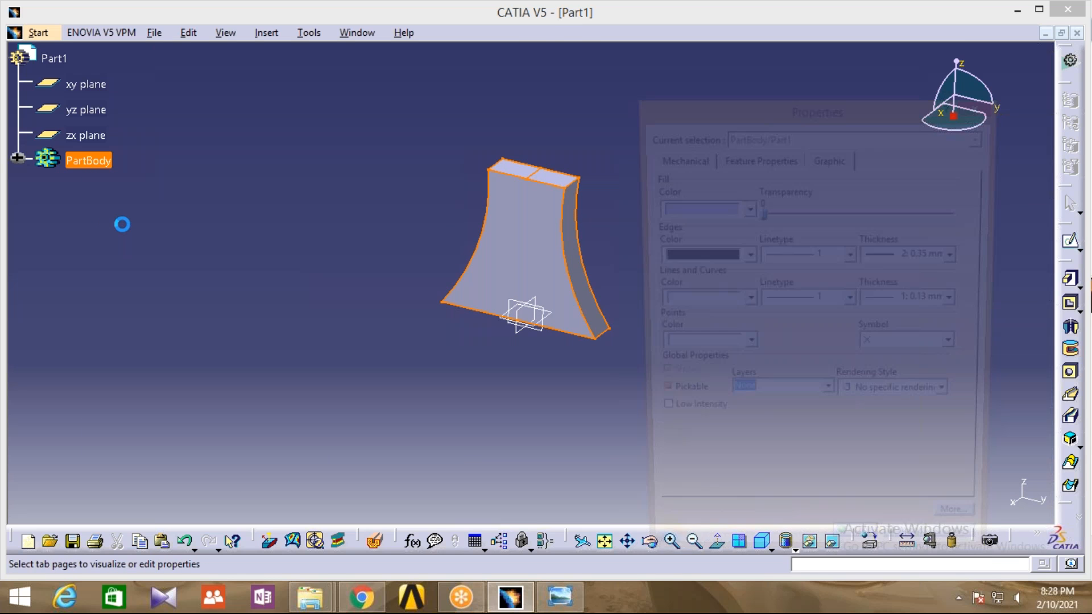
left_click(746, 209)
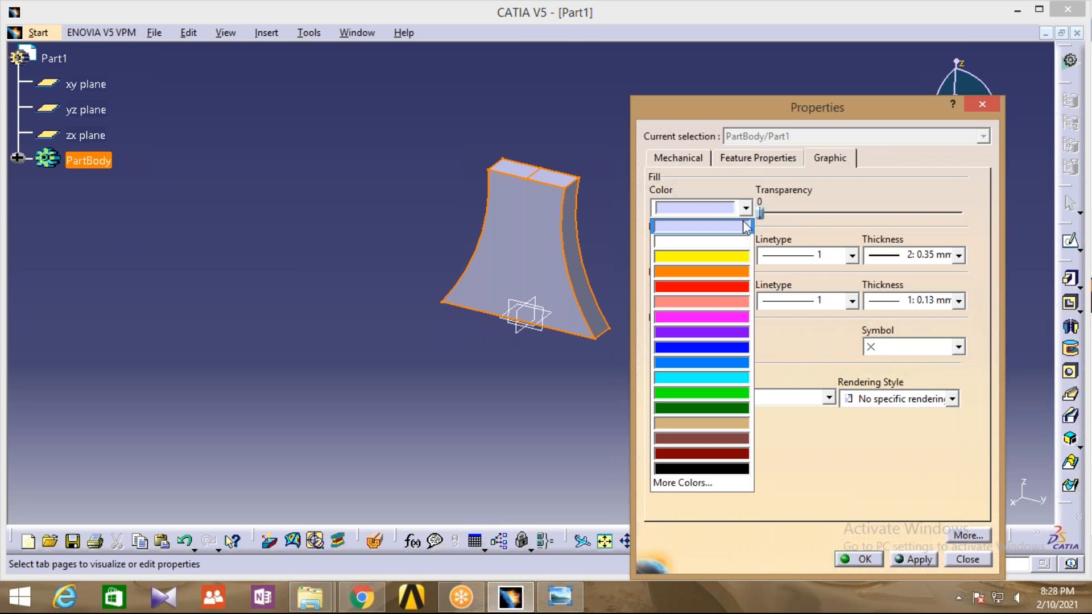
left_click(709, 319)
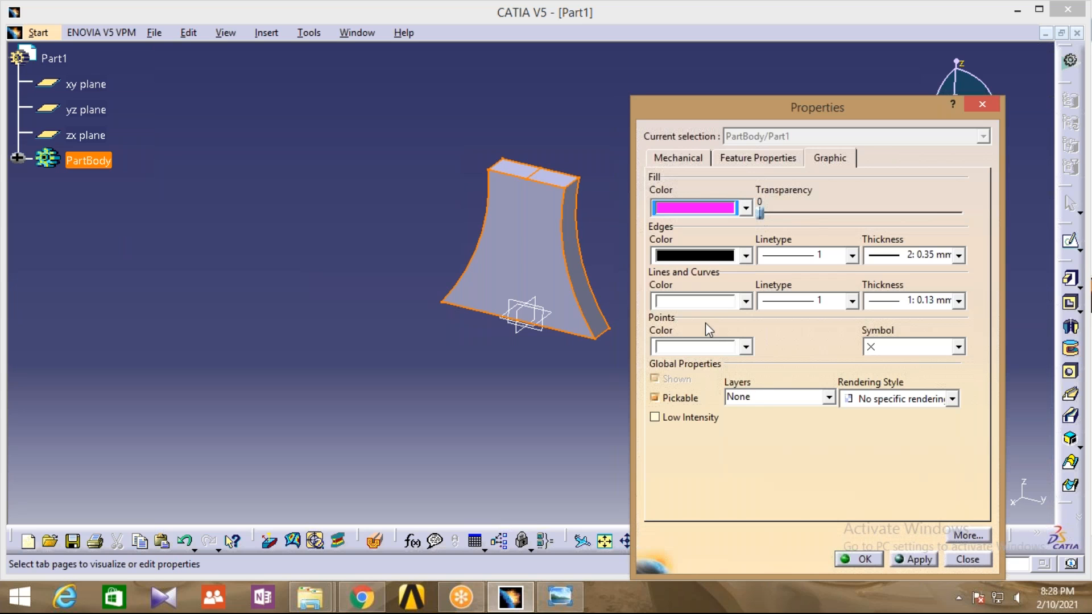
left_click(863, 560)
Save the stem part as r2 on the Desktop and close its document.
middle_click_drag(580, 193, 520, 245)
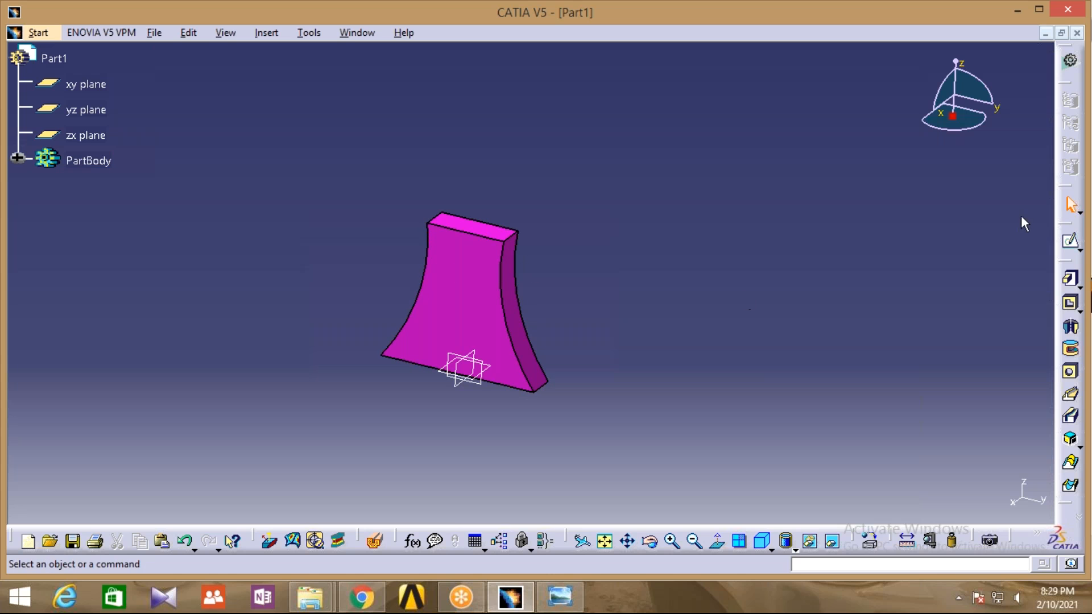
left_click(155, 33)
left_click(176, 156)
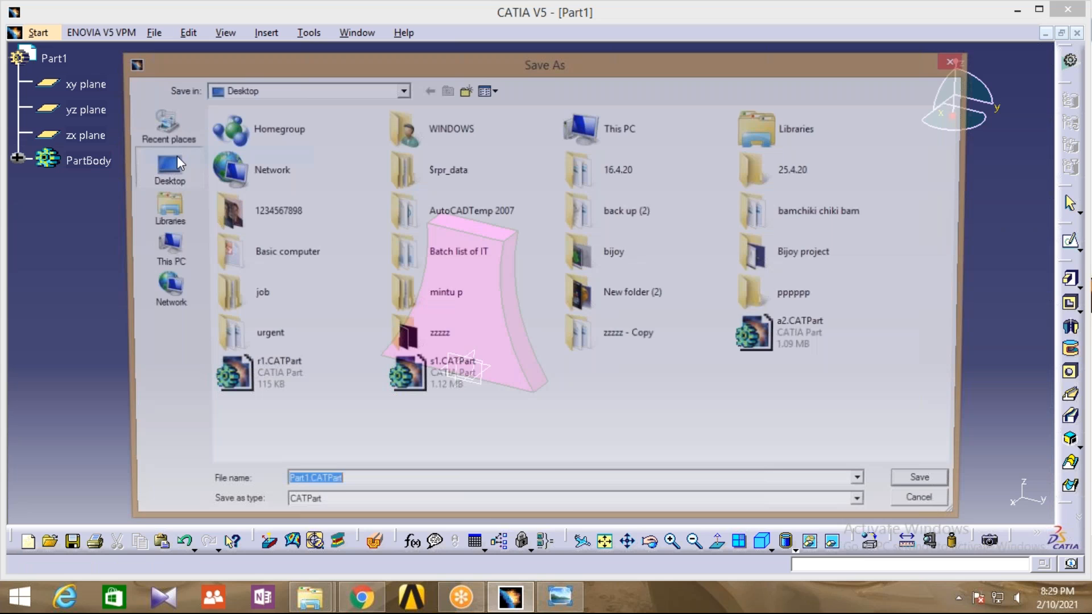
type("r")
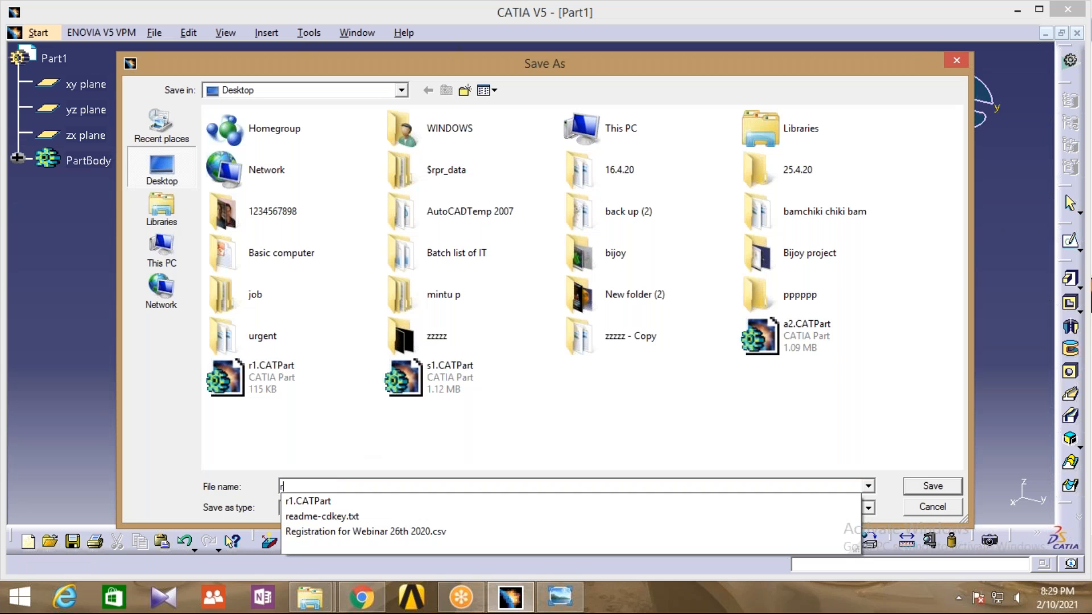
type("2")
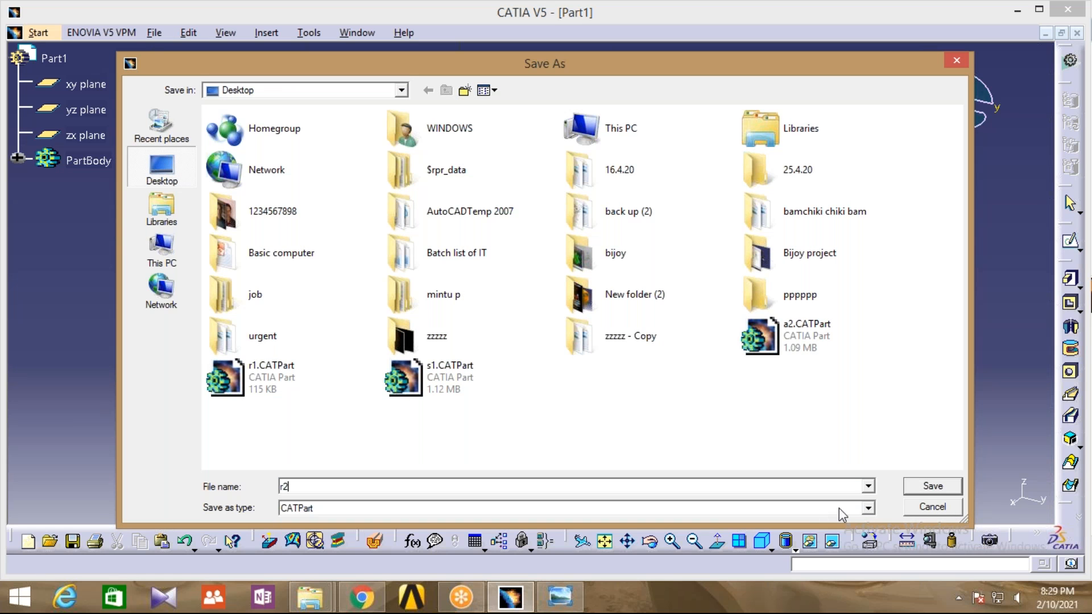
left_click(925, 487)
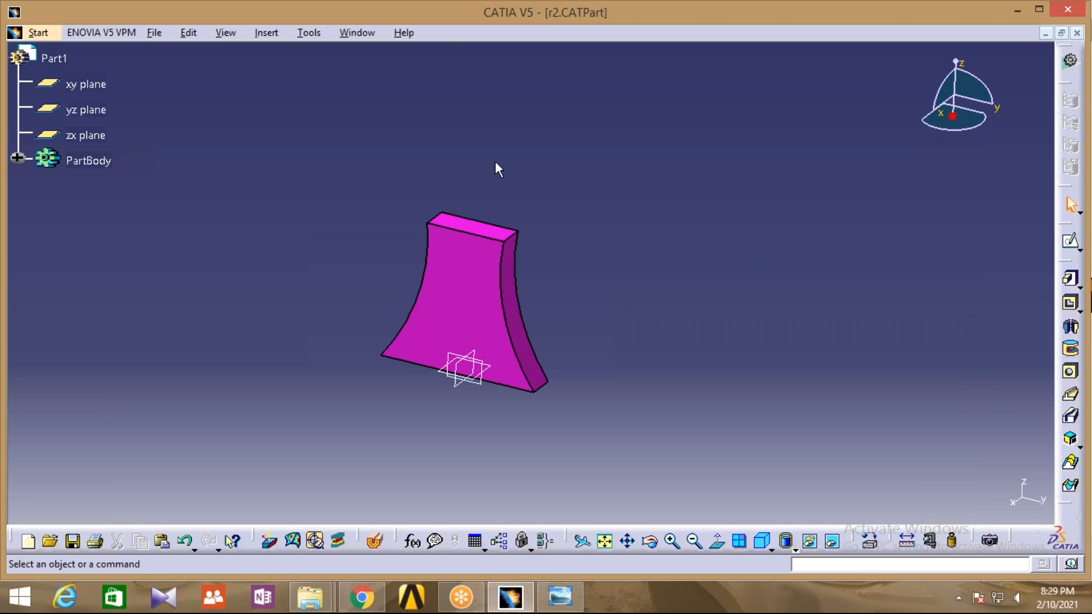
left_click(1076, 33)
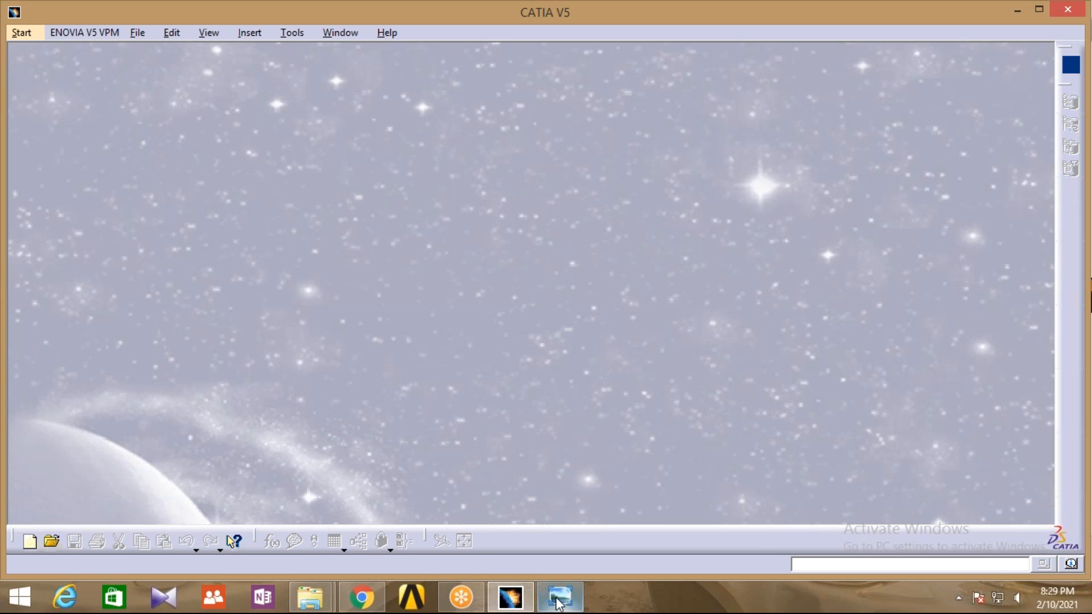
Switch to the 012.jpg drawing and examine the plan view and the fork's front and side view dimensions.
left_click(559, 600)
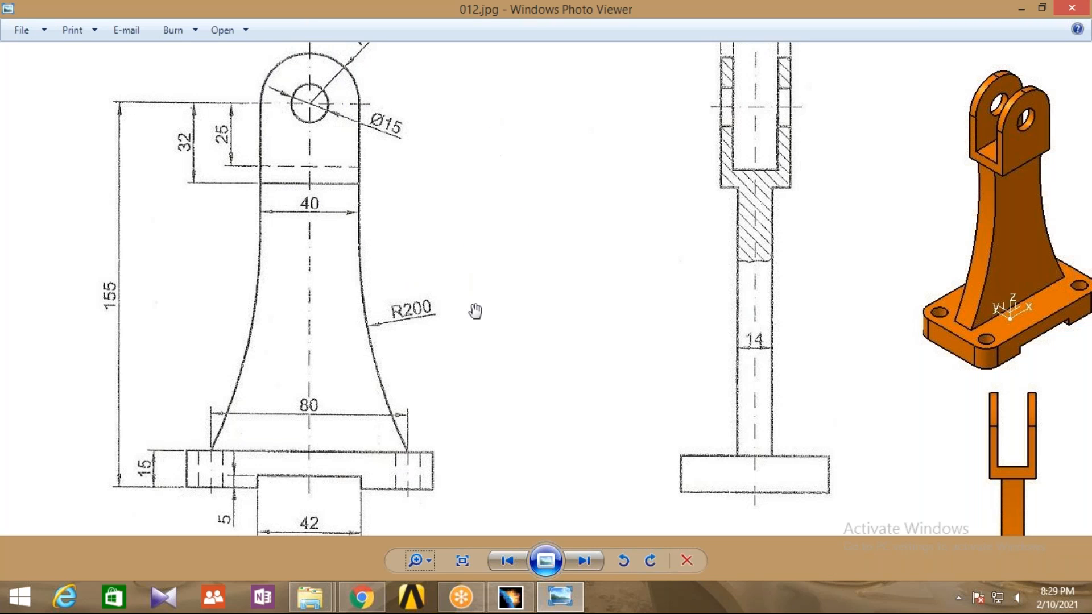
left_click_drag(475, 338, 478, 60)
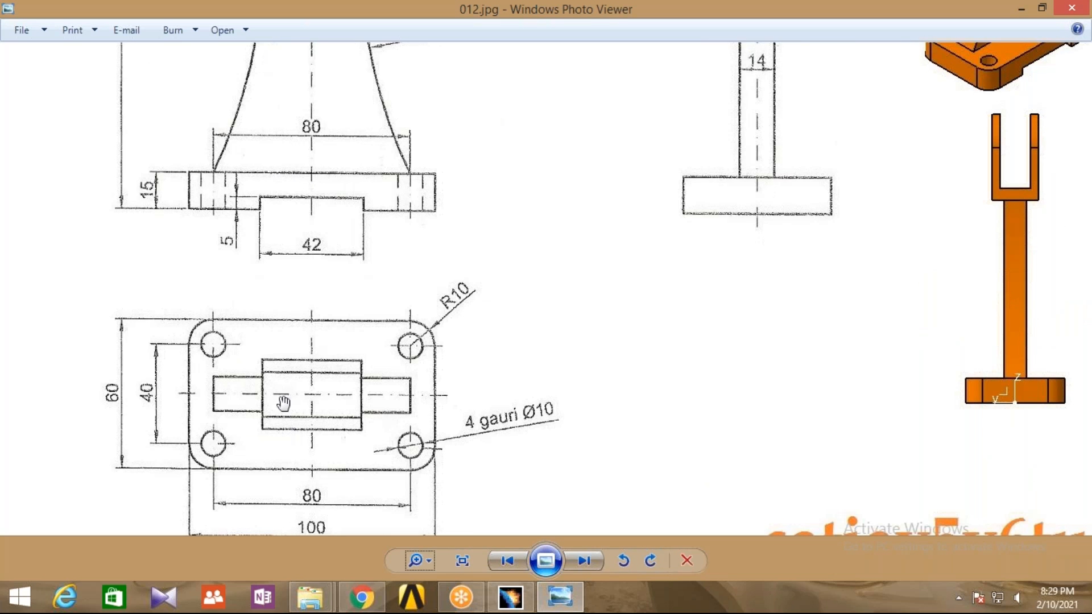
left_click_drag(519, 185, 498, 563)
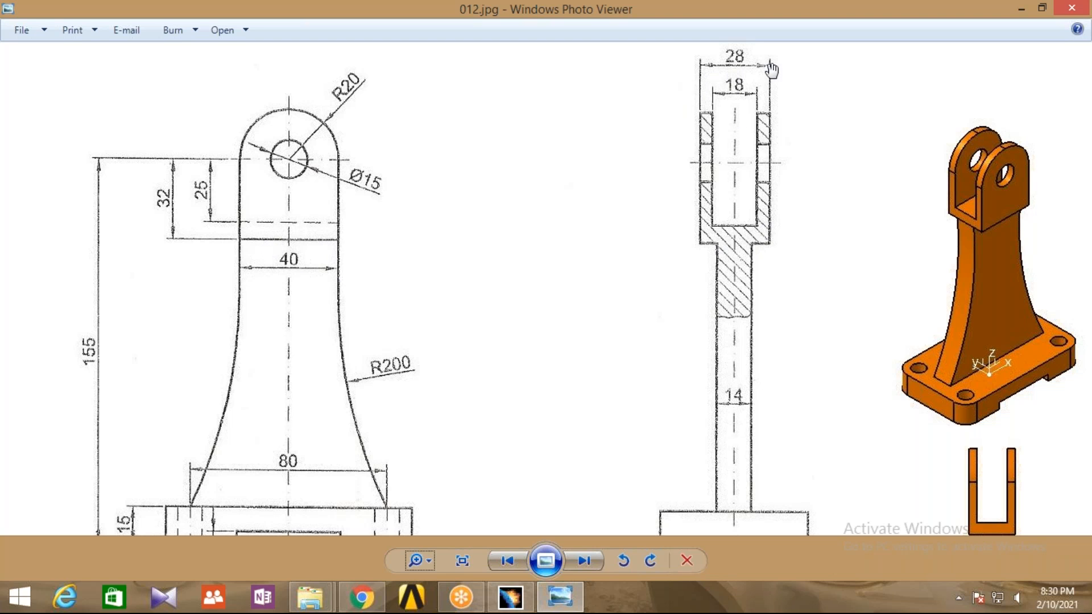
Switch to CATIA and create a new part named Part1 in Part Design with hybrid design enabled.
left_click(511, 598)
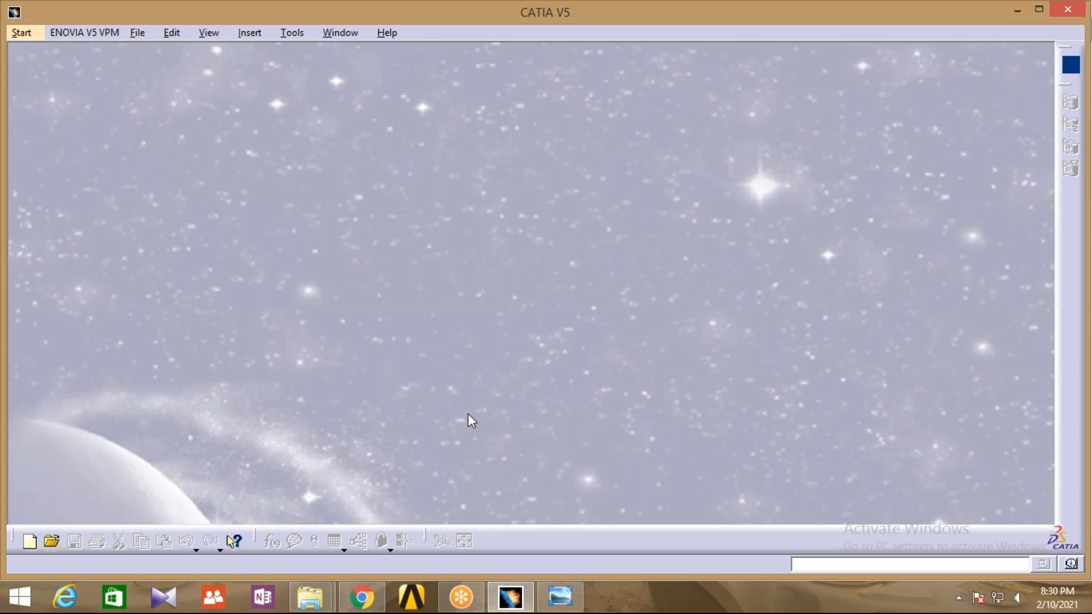
left_click(22, 33)
mouse_move(68, 69)
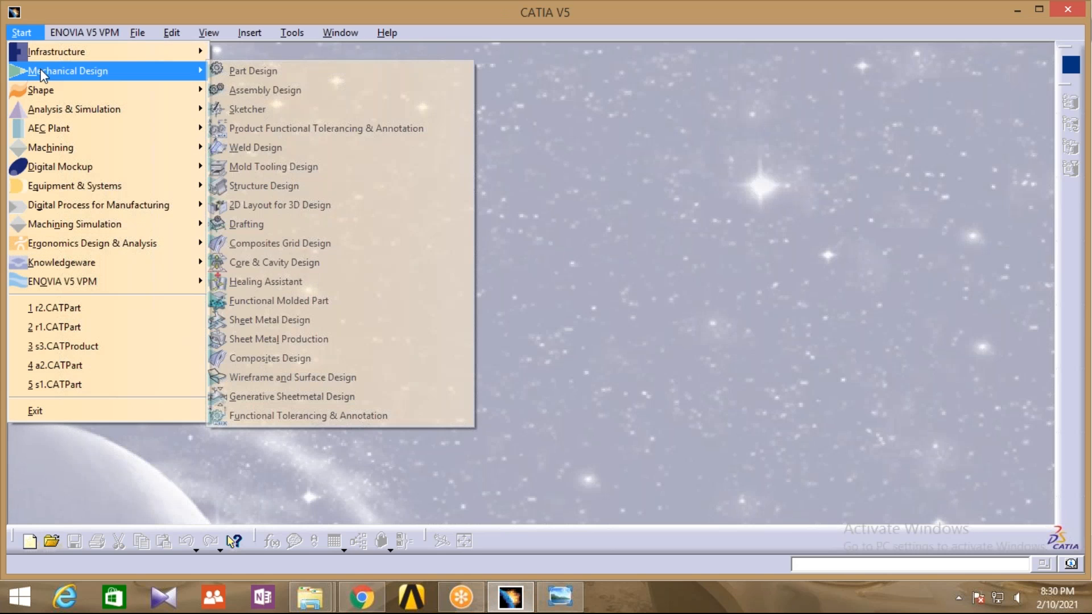
left_click(307, 71)
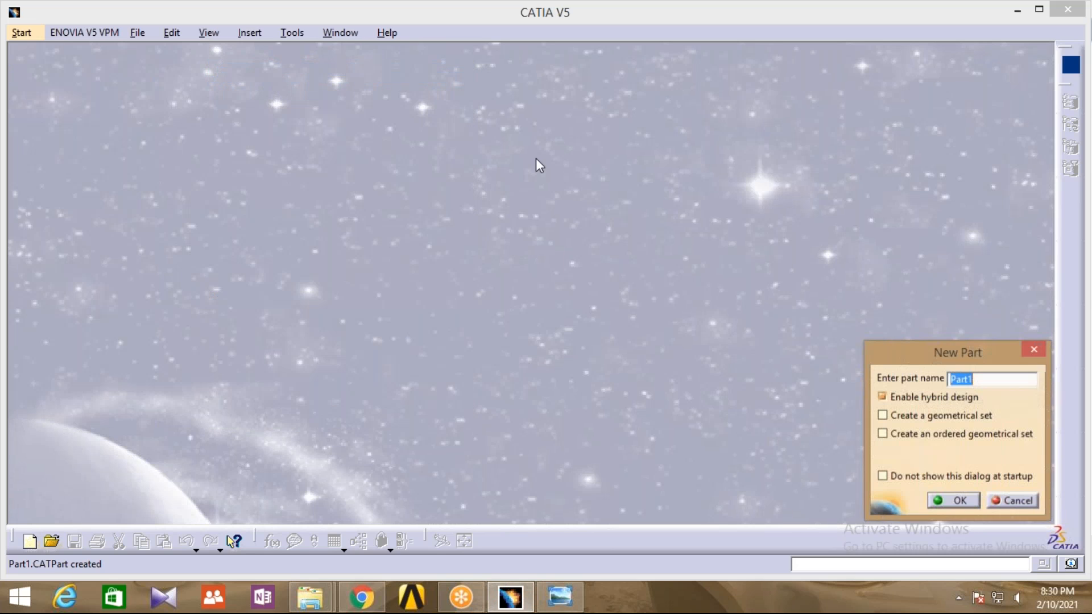
left_click(954, 502)
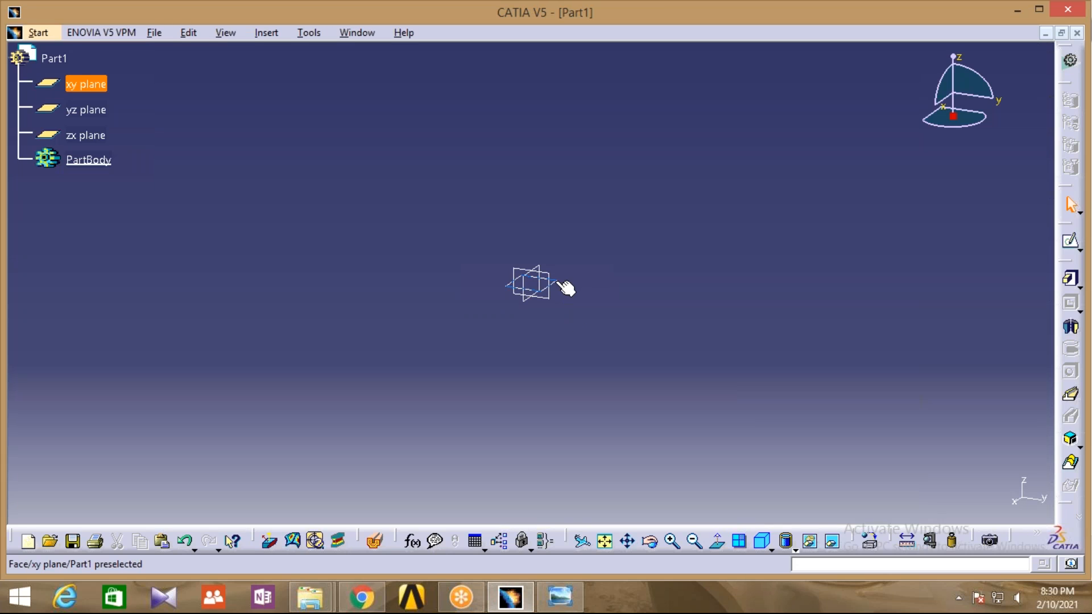
On the xy plane, sketch a centered rectangle about 42 mm wide and 38 mm high around the origin.
left_click(566, 287)
left_click(1071, 241)
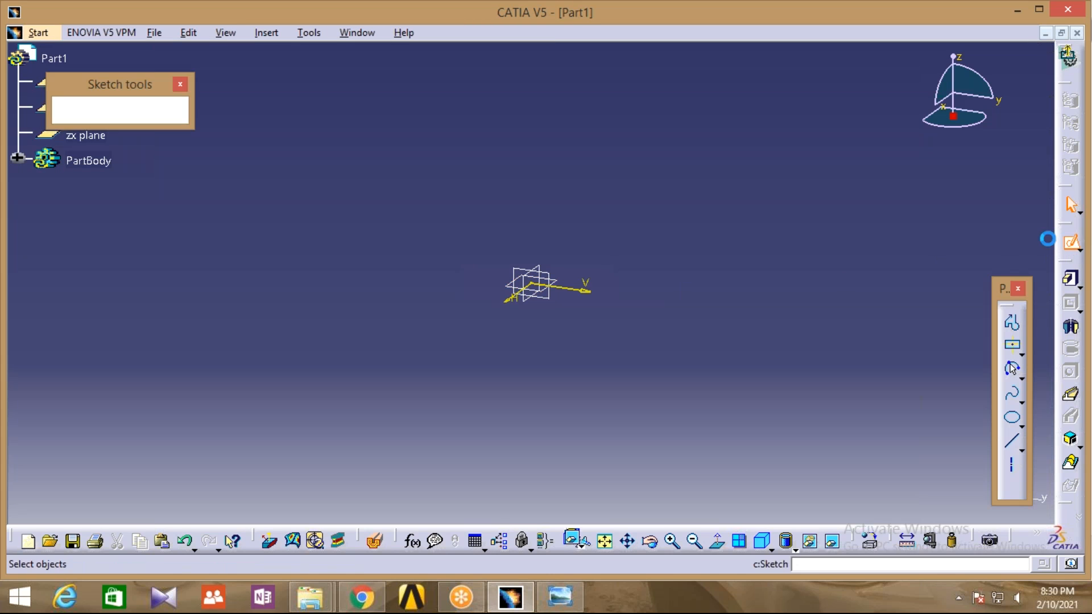
left_click(1015, 352)
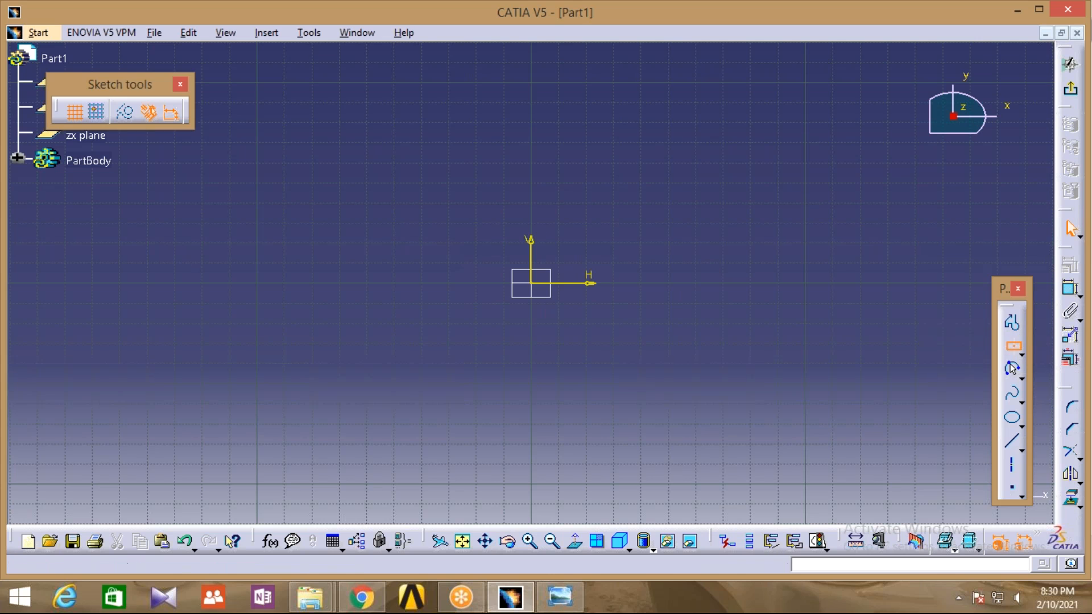
left_click(531, 283)
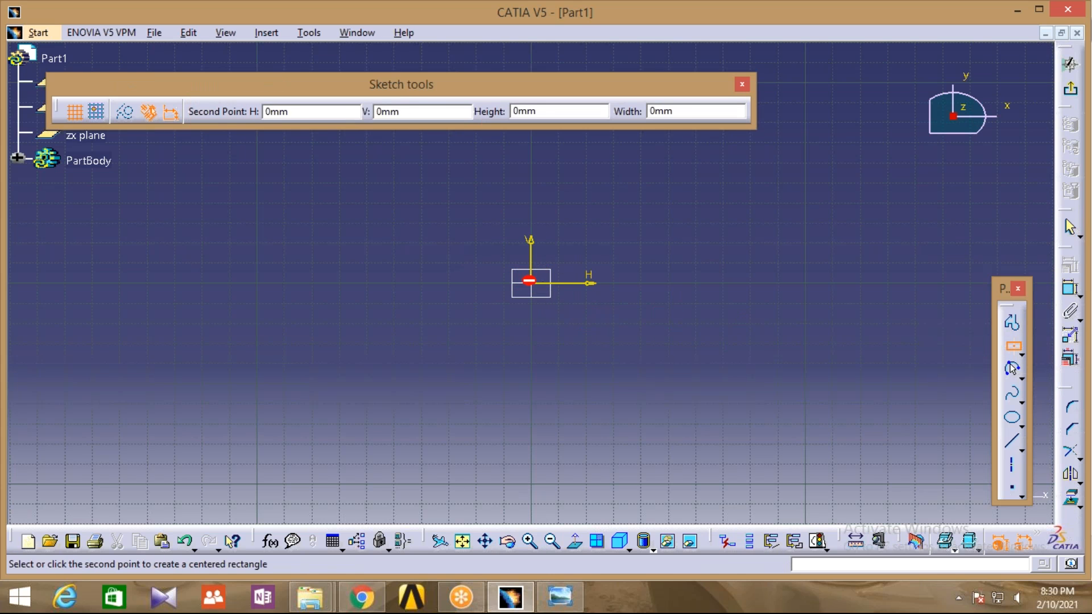
left_click(590, 322)
left_click(670, 306)
Dimension the rectangle's horizontal width and set it to 40 mm.
left_click(1069, 293)
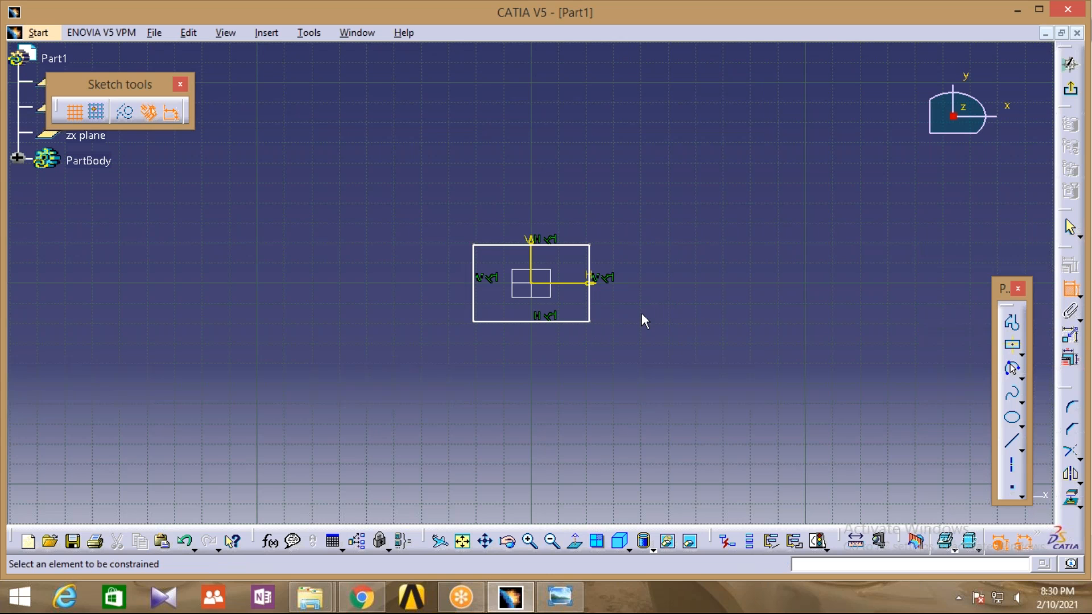
left_click(513, 321)
left_click(528, 350)
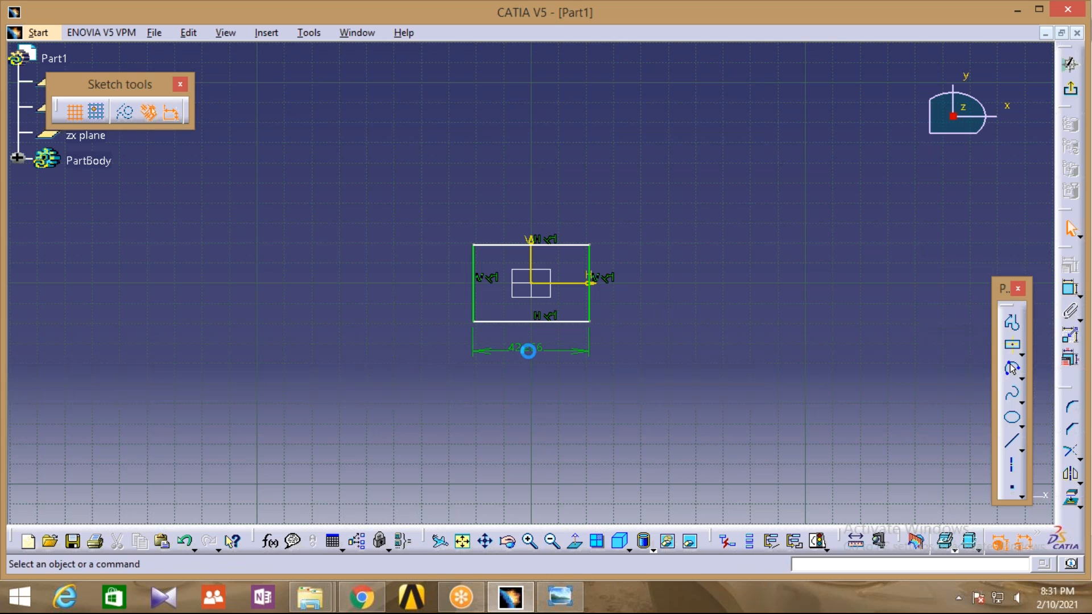
double_click(525, 348)
type("40")
left_click(958, 501)
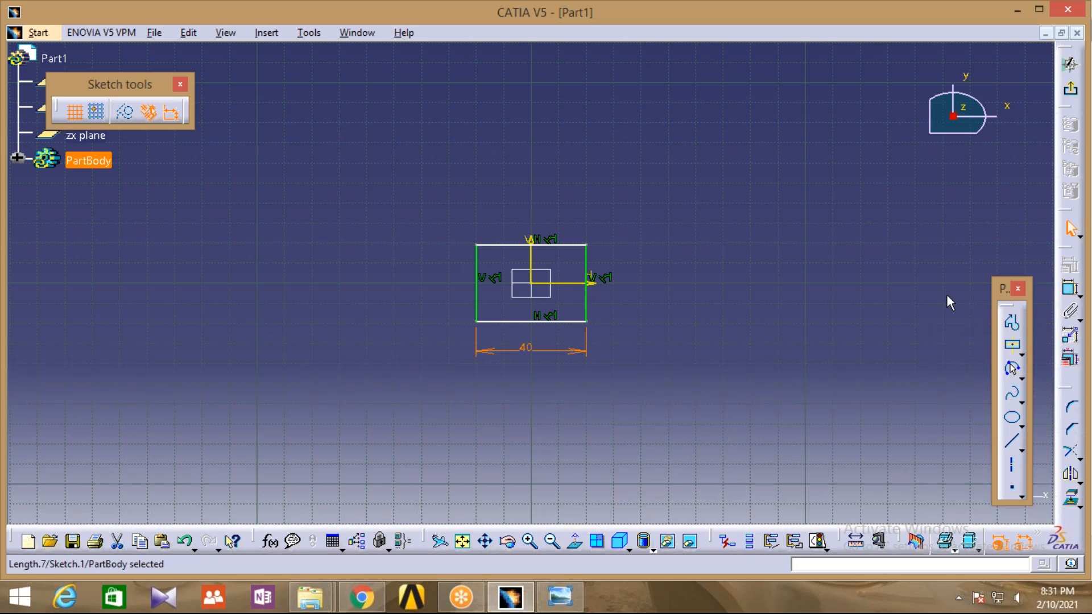
Dimension the rectangle's vertical height and set it to 28 mm.
left_click(1069, 288)
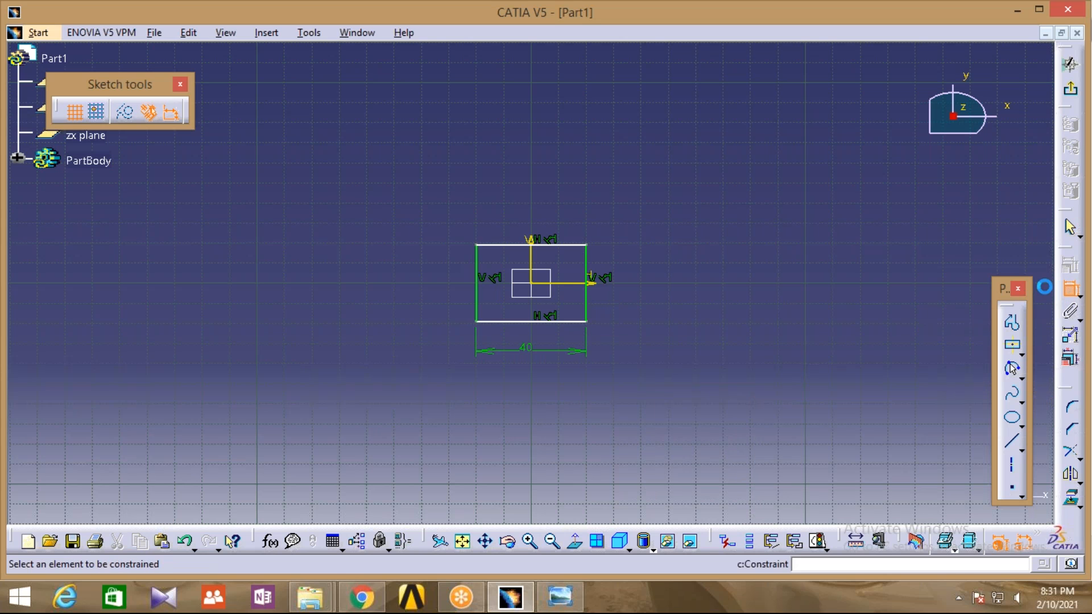
left_click(591, 301)
left_click(652, 289)
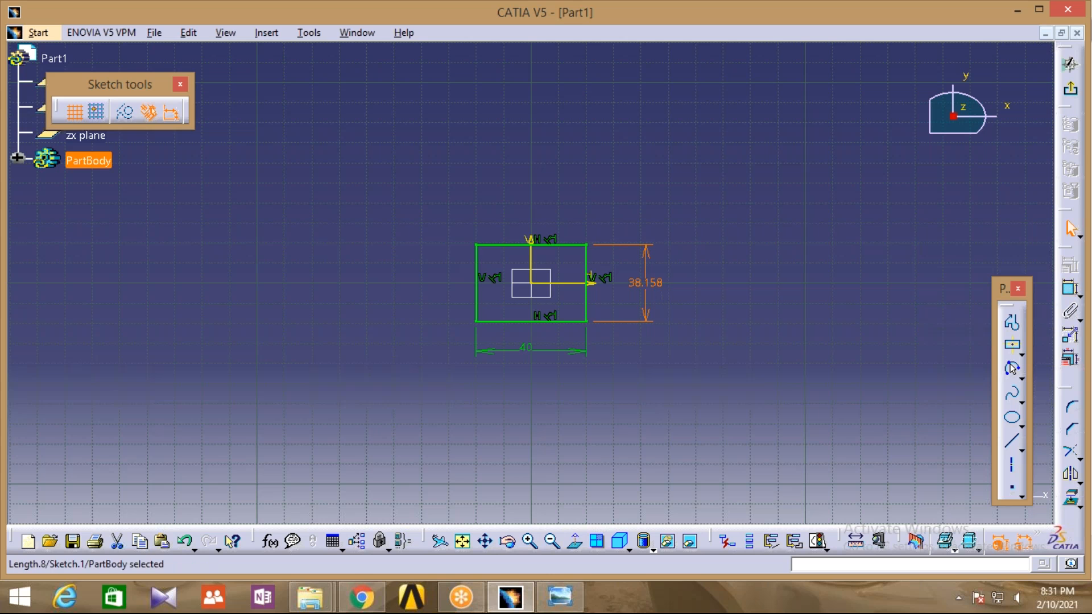
double_click(649, 285)
type("28mm")
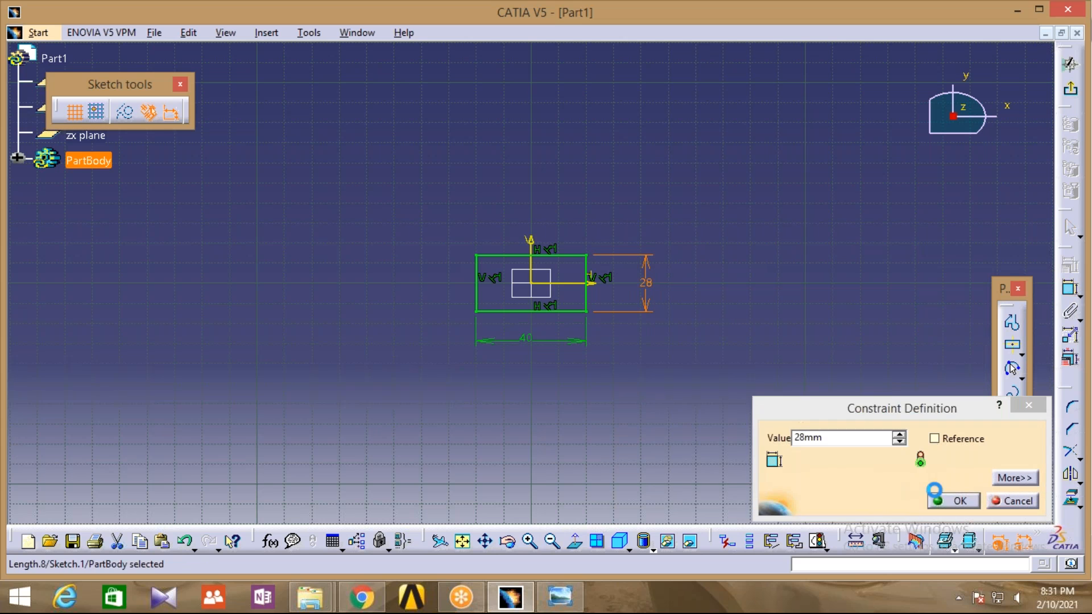
left_click(959, 501)
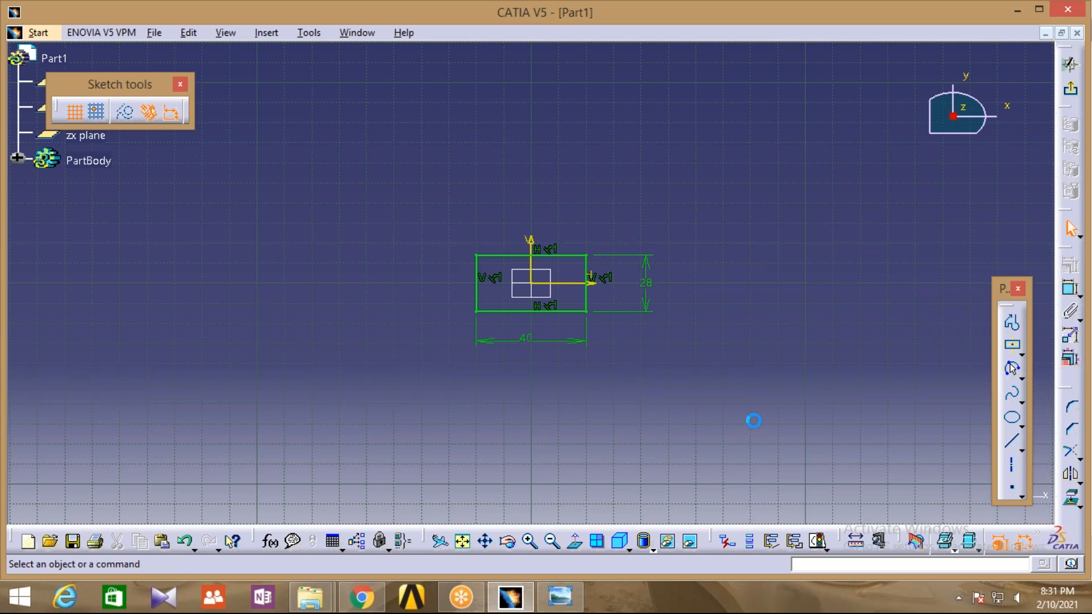
Check the fork's front view in the 012.jpg drawing, return to CATIA and pad the rectangle sketch with a length of 7 mm.
left_click(530, 541)
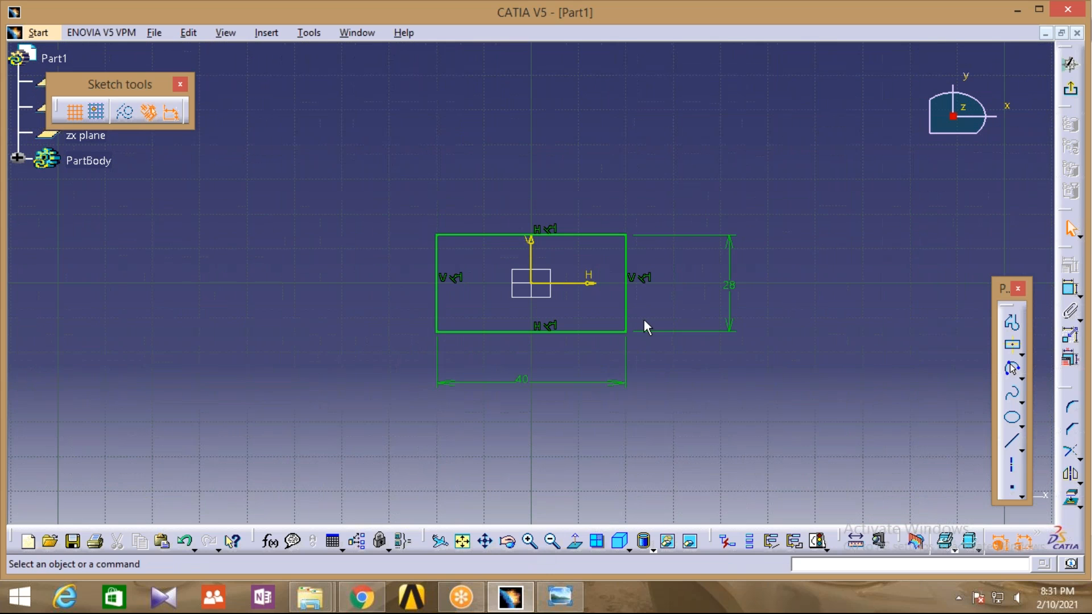
left_click(560, 597)
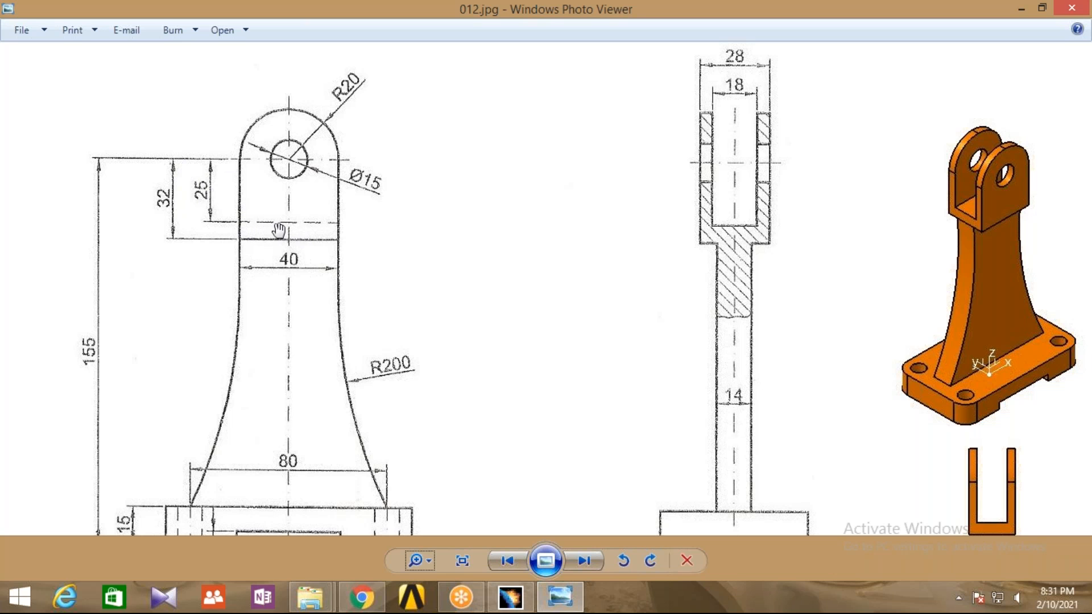
left_click(510, 598)
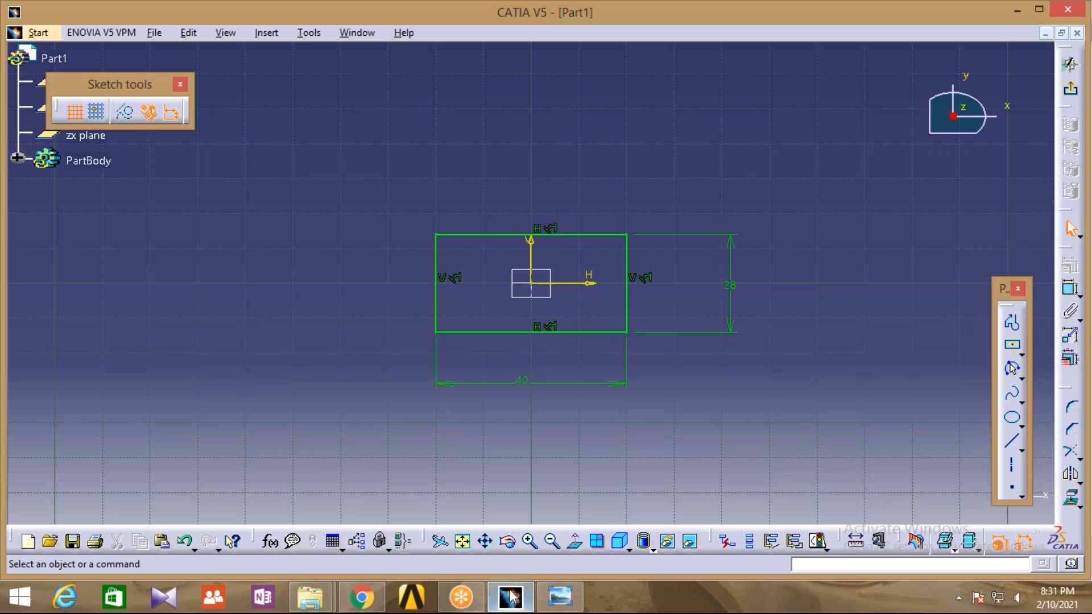
left_click(1069, 61)
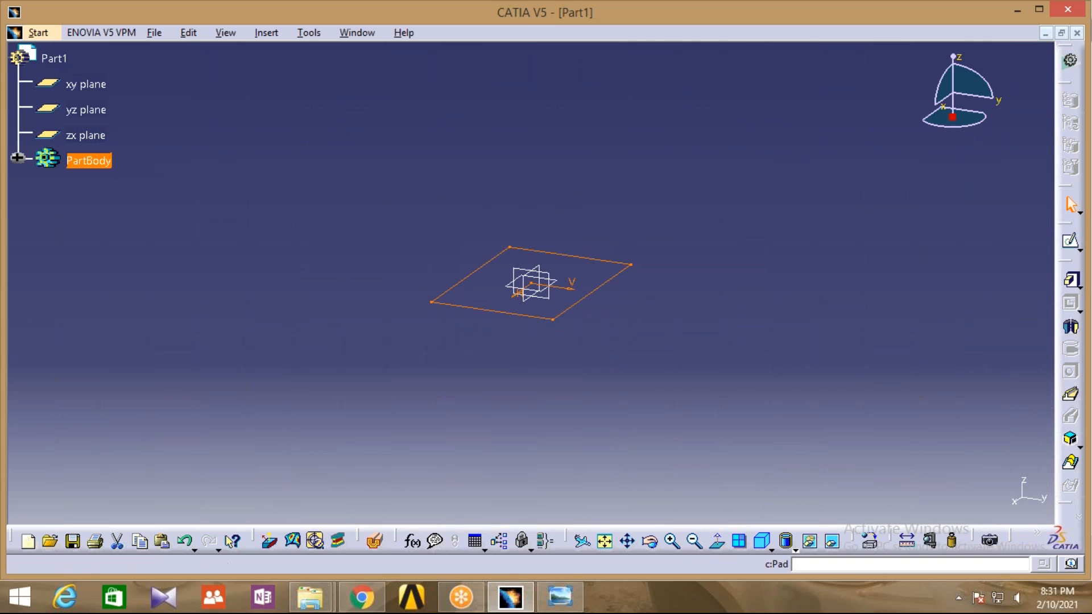
left_click(1071, 280)
type("7")
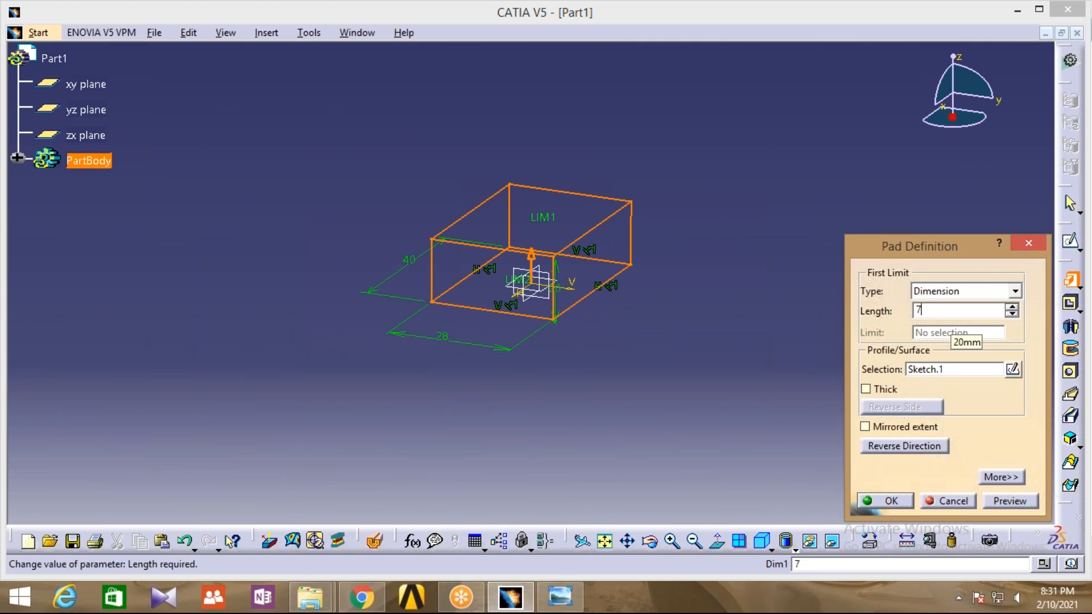
left_click(708, 351)
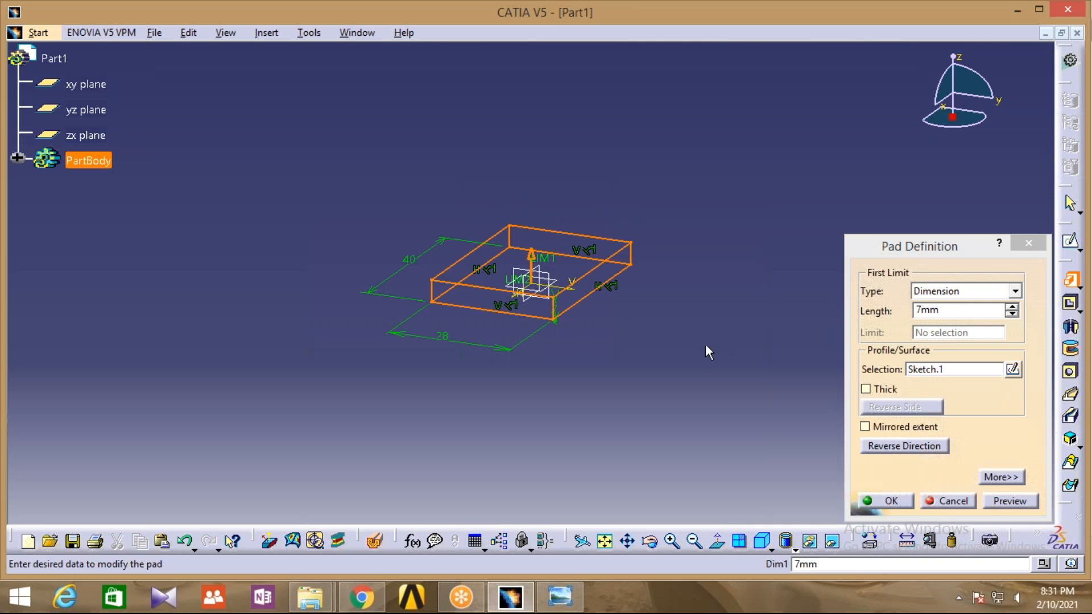
left_click(891, 501)
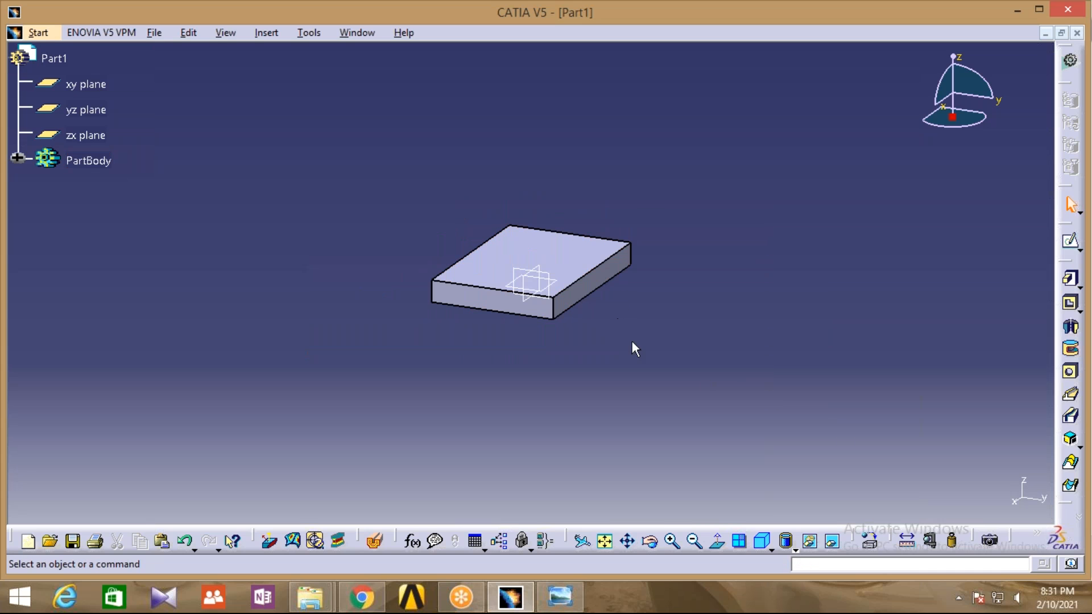
Start a sketch on the base plate's 40 mm long side face and check the fork lug's dimensions in the 012.jpg drawing.
left_click(650, 541)
left_click_drag(479, 382, 733, 327)
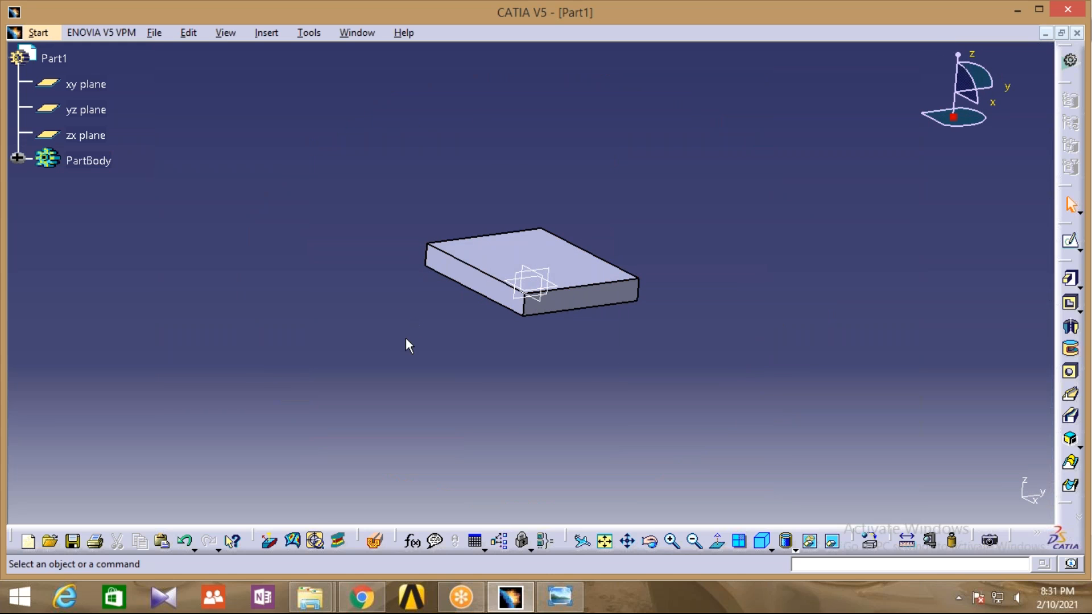
middle_click_drag(406, 339, 433, 397)
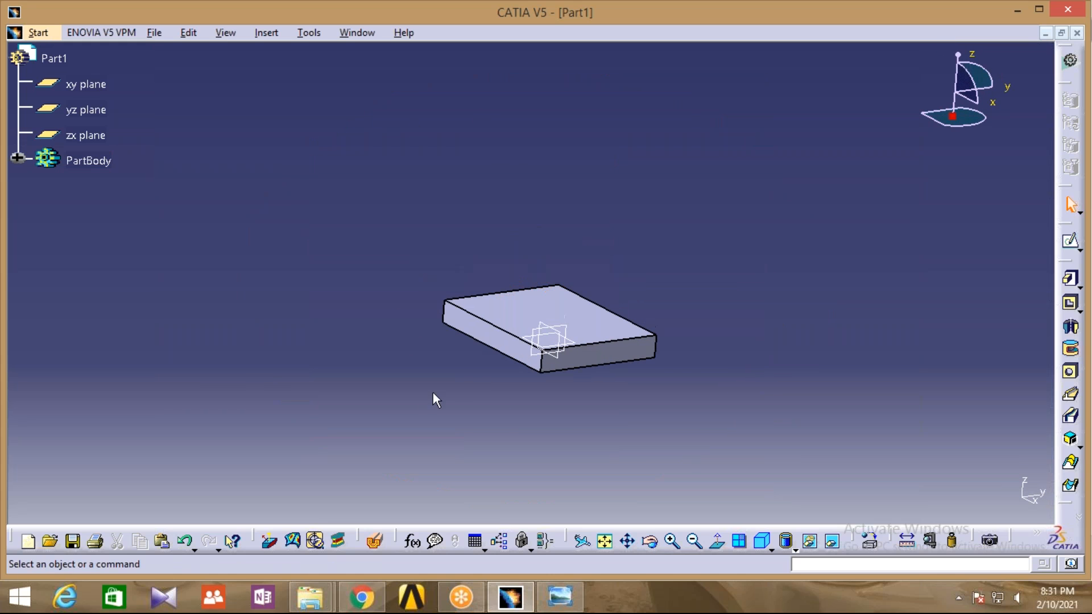
left_click(488, 338)
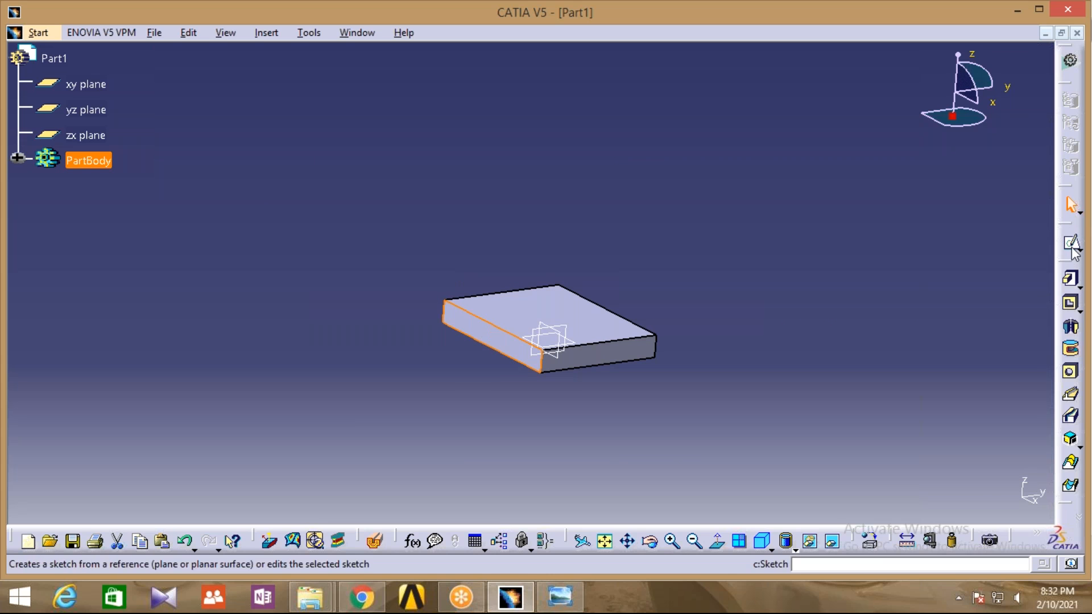
left_click(1069, 242)
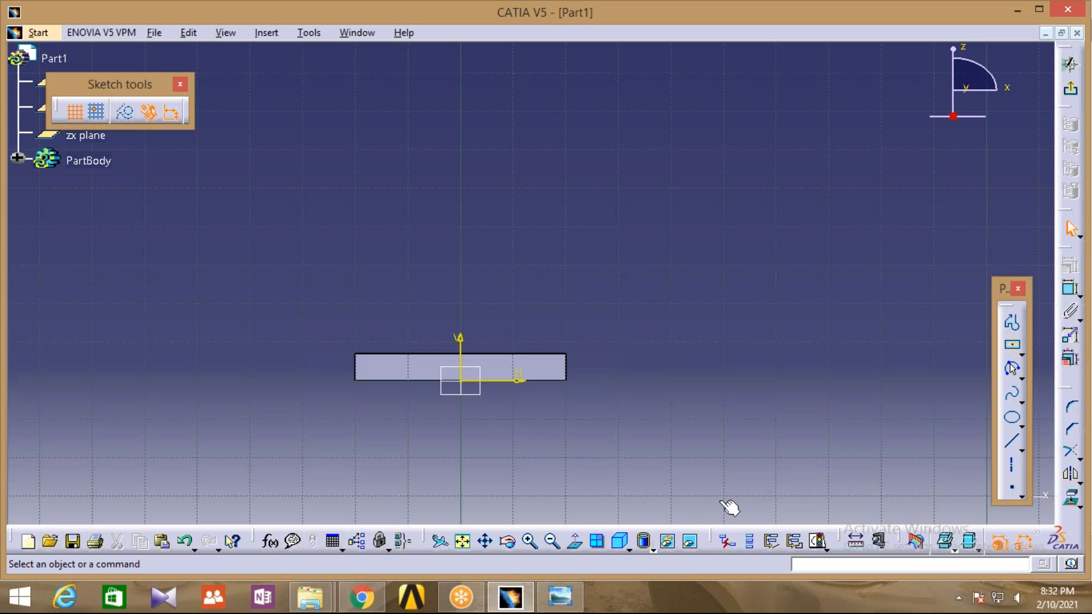
left_click(561, 597)
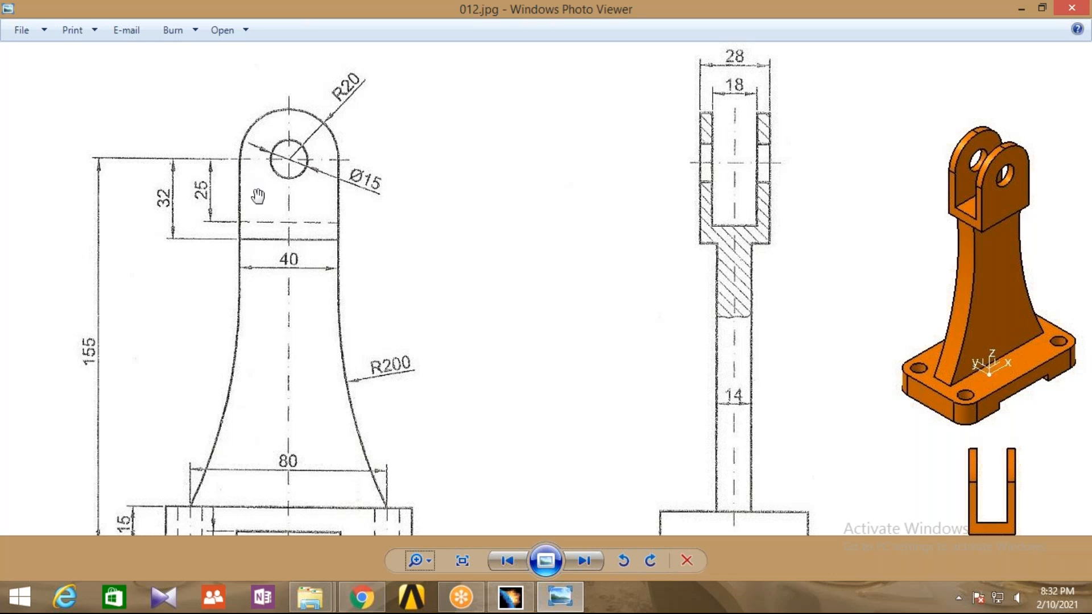
left_click(510, 597)
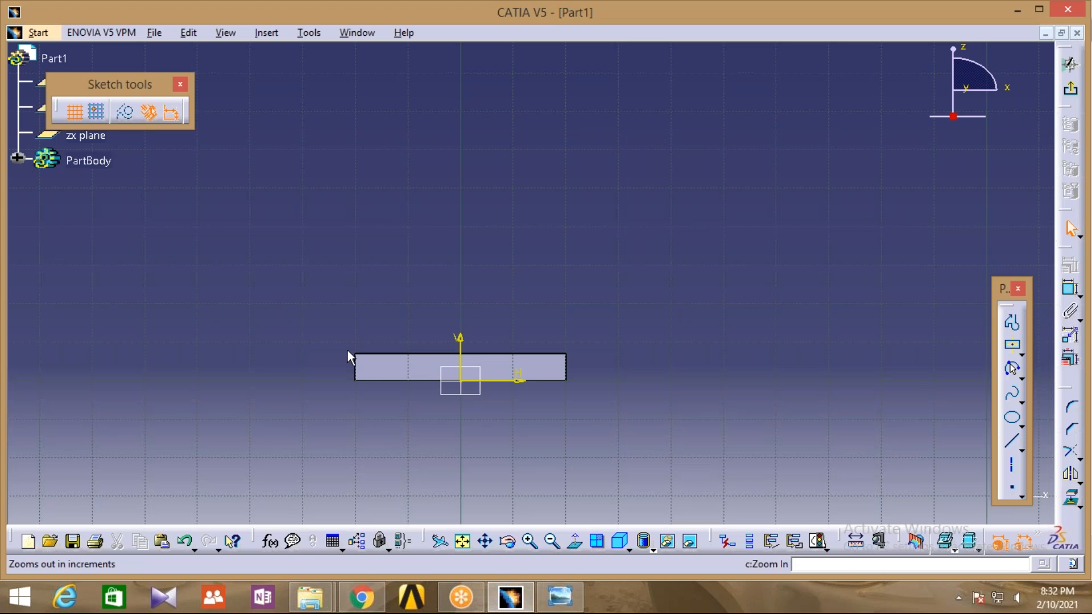
Create a sketch point by coordinates at H 0 mm and V 7 mm on the plate's top edge.
left_click(1012, 323)
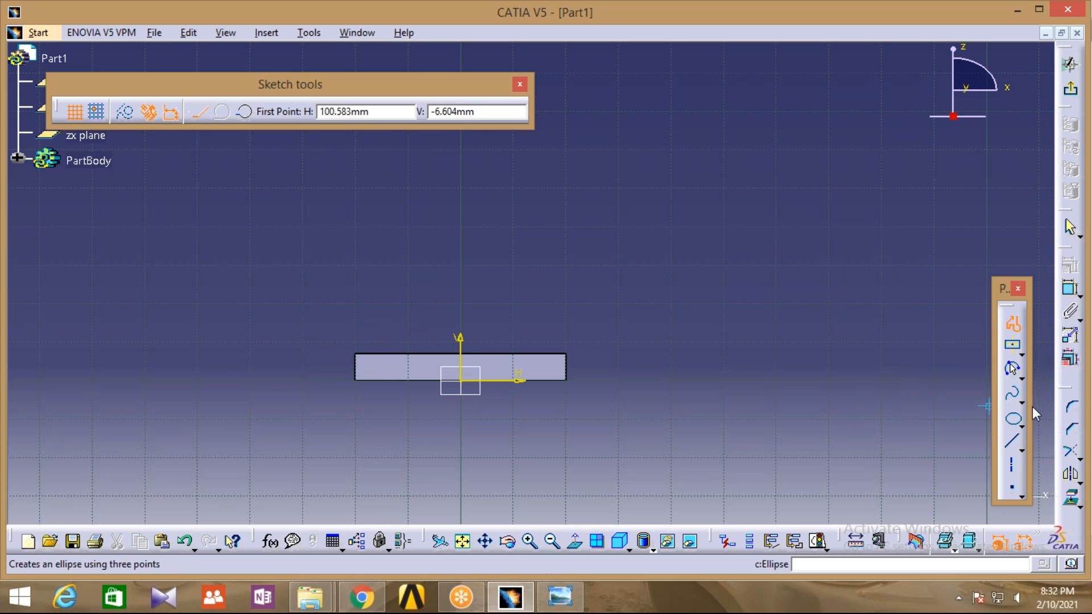
left_click(1022, 496)
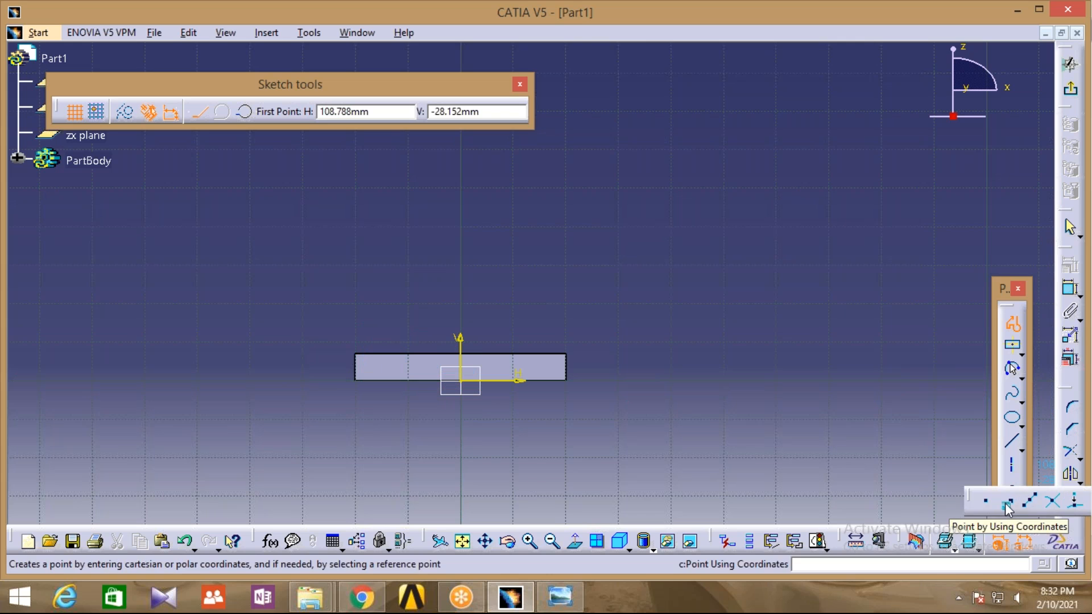
left_click(1007, 504)
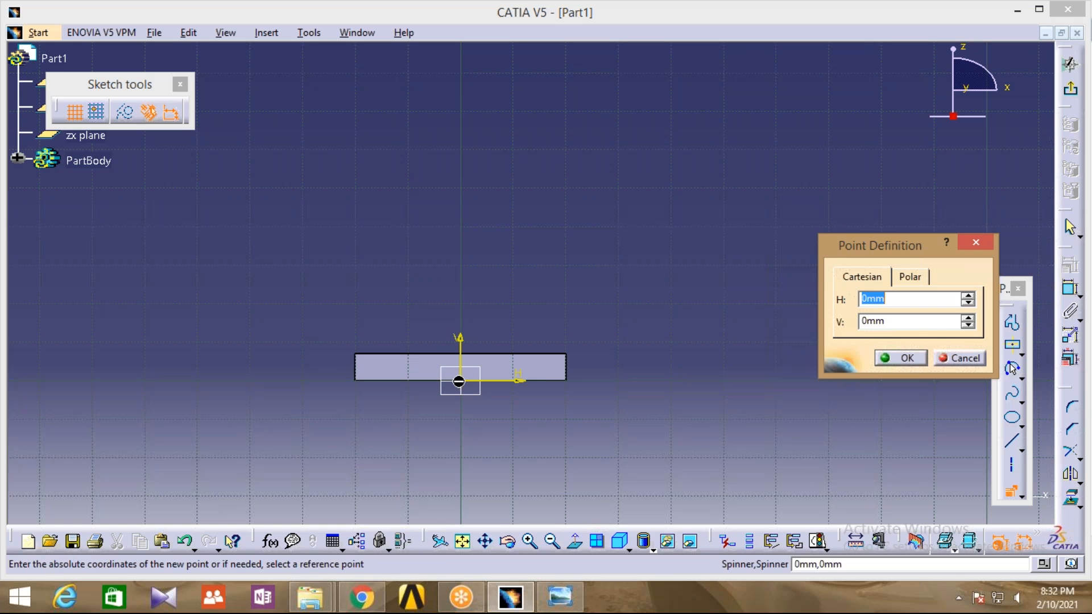
left_click(866, 322)
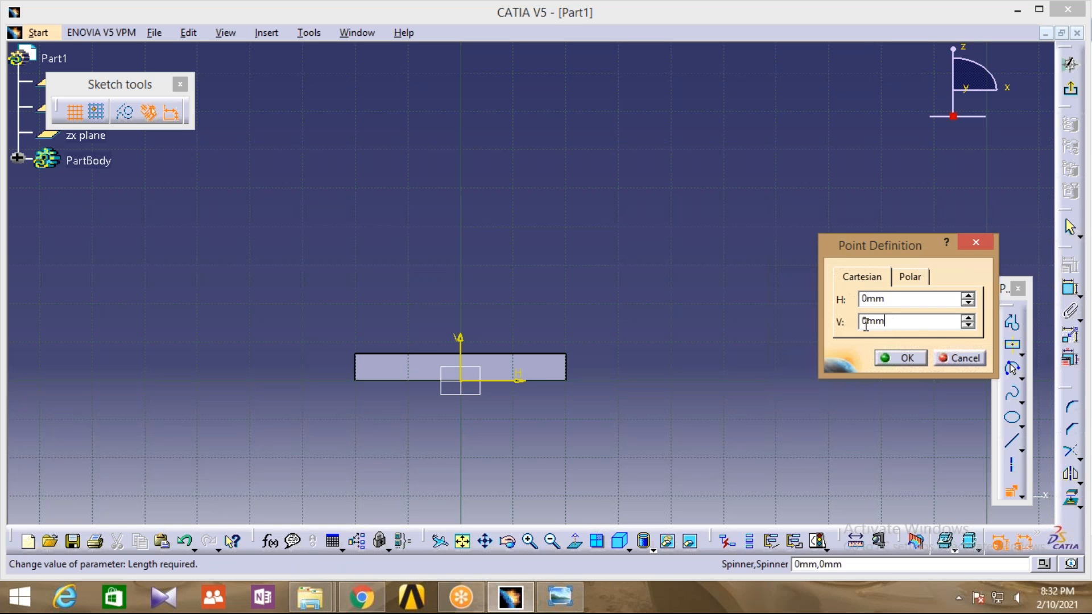
double_click(866, 322)
type("7")
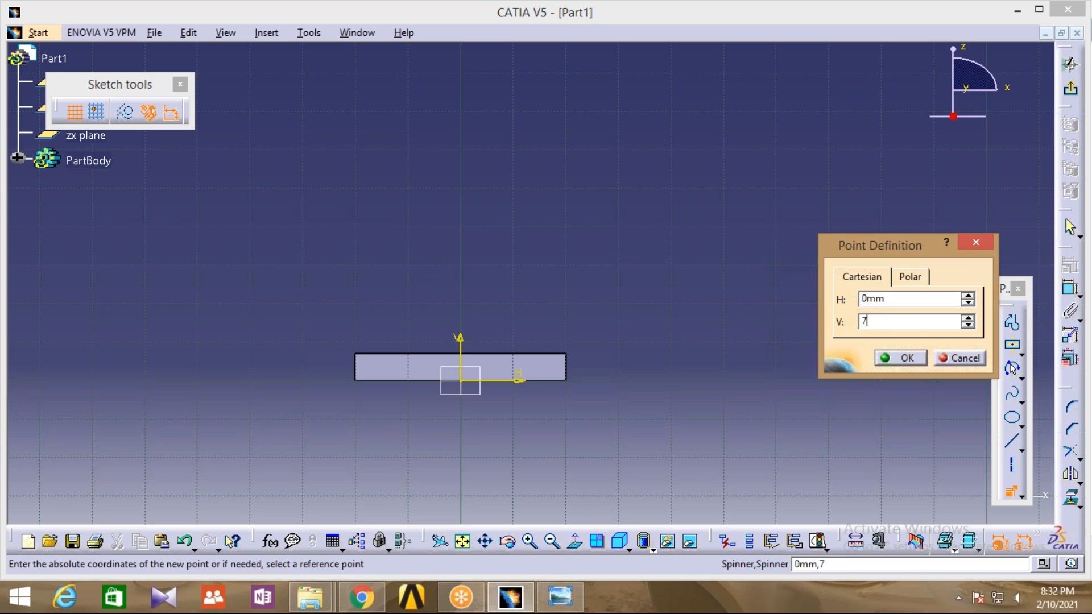
left_click(908, 359)
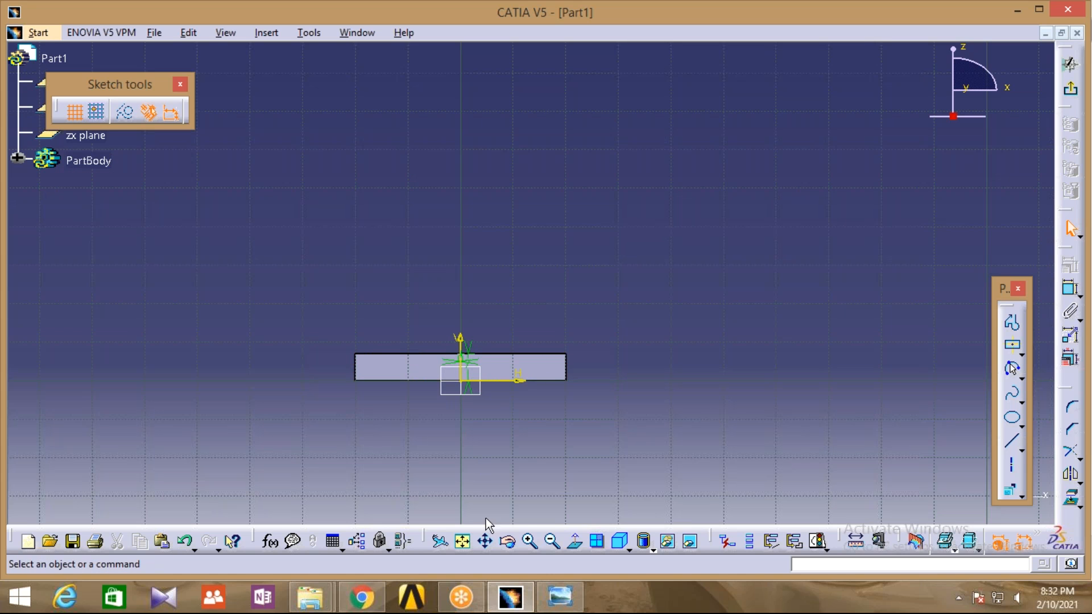
left_click(530, 540)
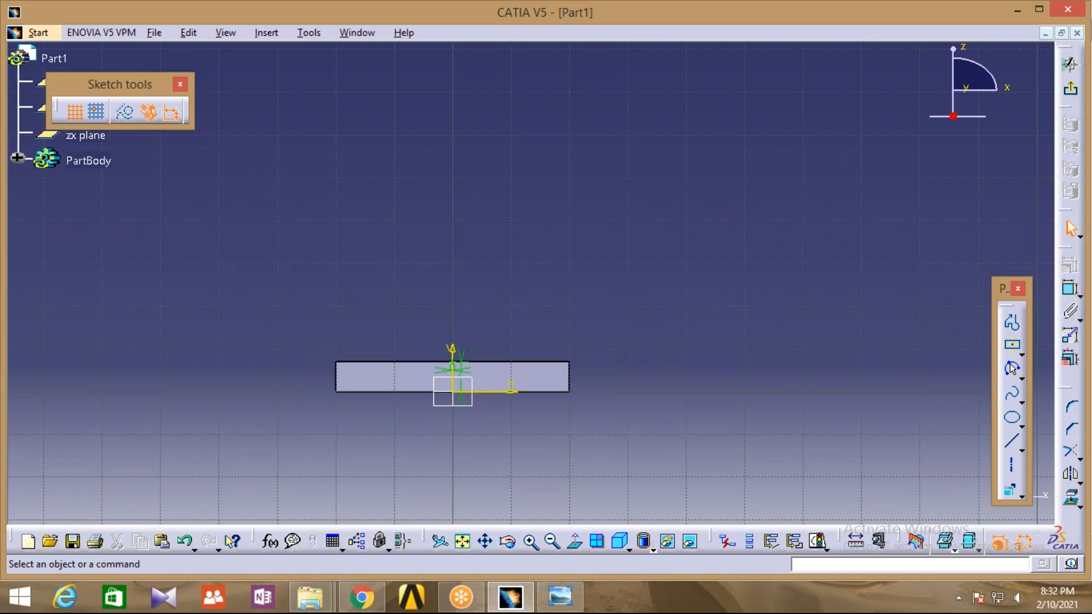
mouse_move(494, 324)
middle_mouse_down()
mouse_move(614, 227)
mouse_move(668, 225)
middle_mouse_up()
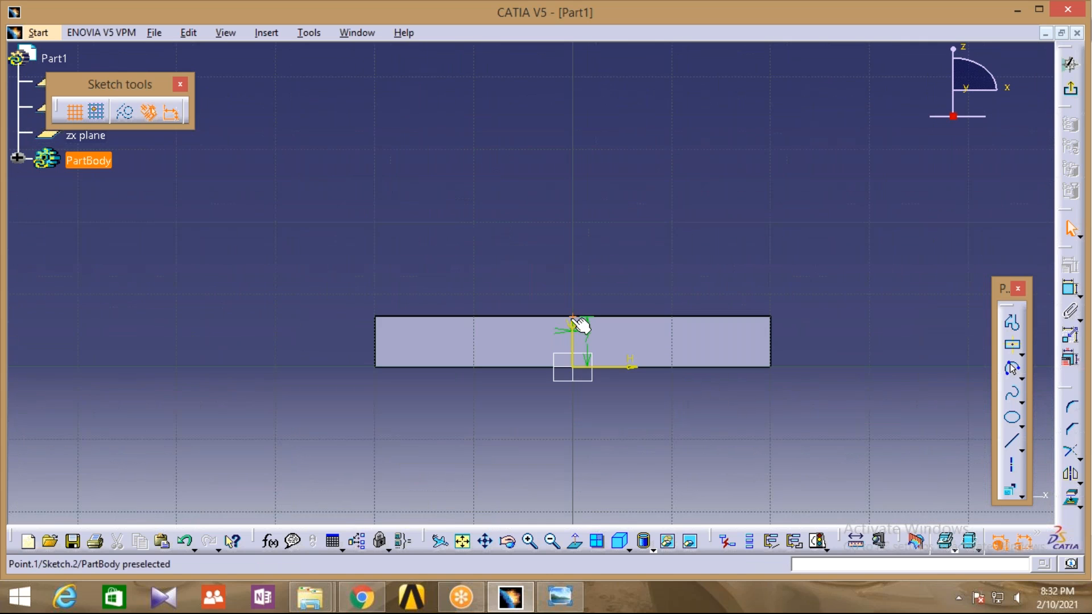
Recheck the fork lug's front-view dimensions in the 012.jpg drawing and return to the side-face sketch in CATIA.
left_click(530, 541)
middle_click_drag(591, 288, 357, 319)
left_click(553, 544)
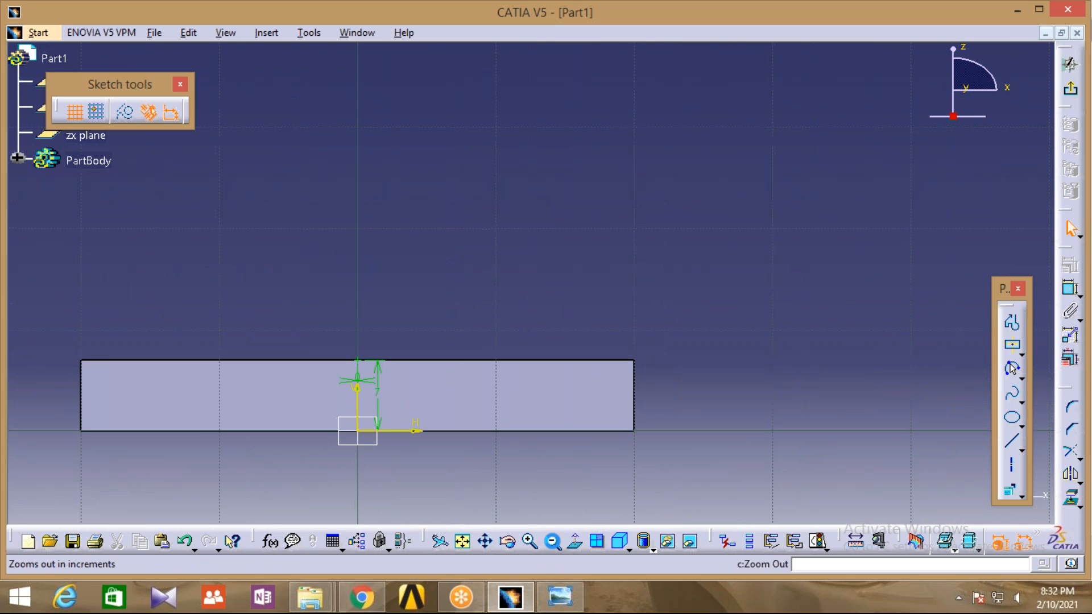
middle_click_drag(653, 331, 658, 325)
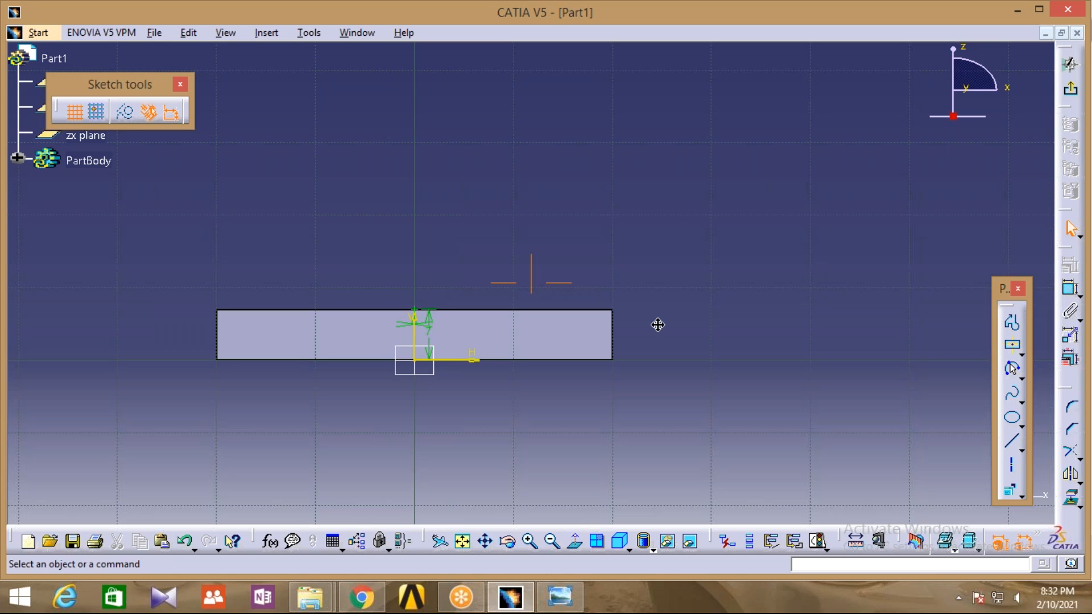
middle_click_drag(658, 324, 662, 319)
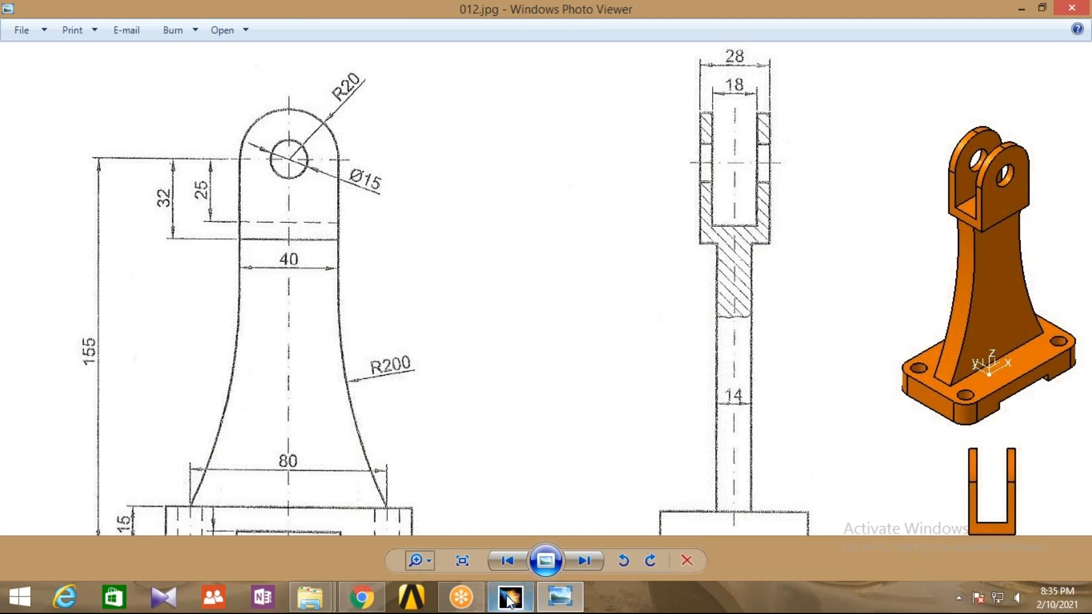
left_click(560, 597)
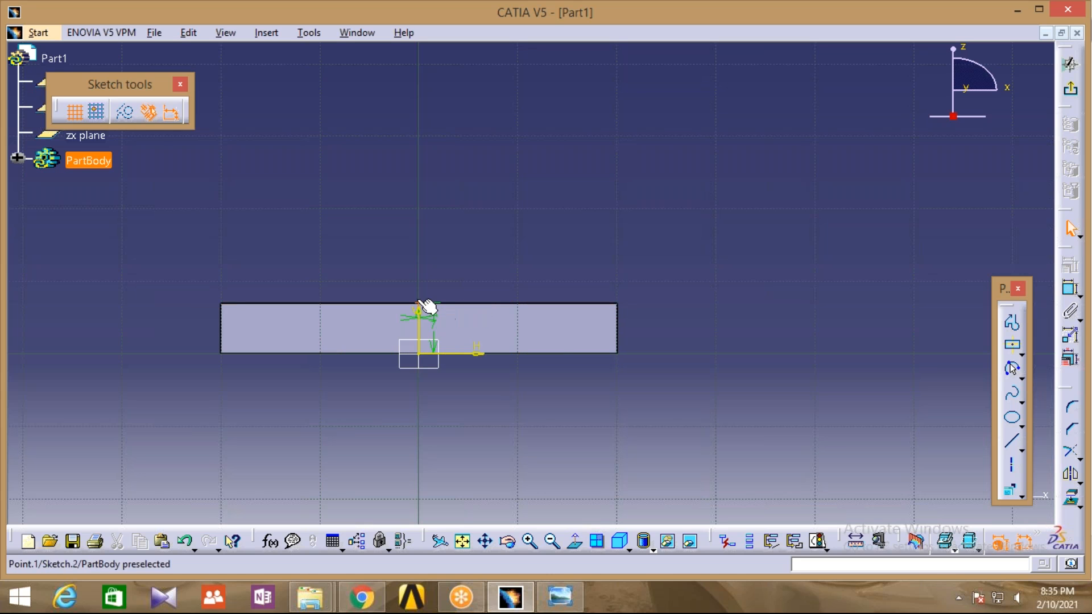
left_click(561, 597)
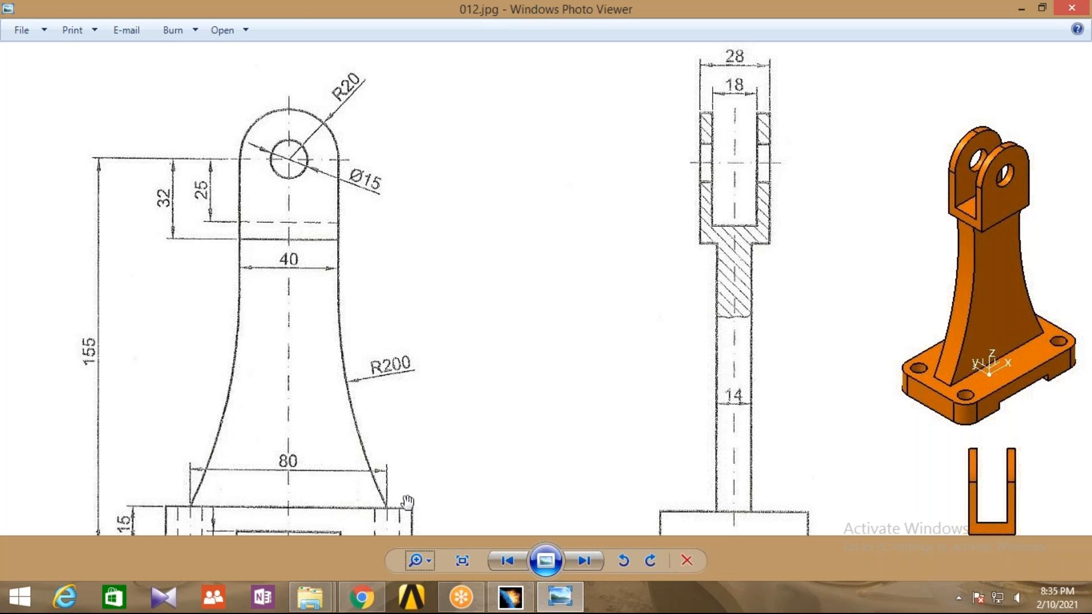
left_click(513, 598)
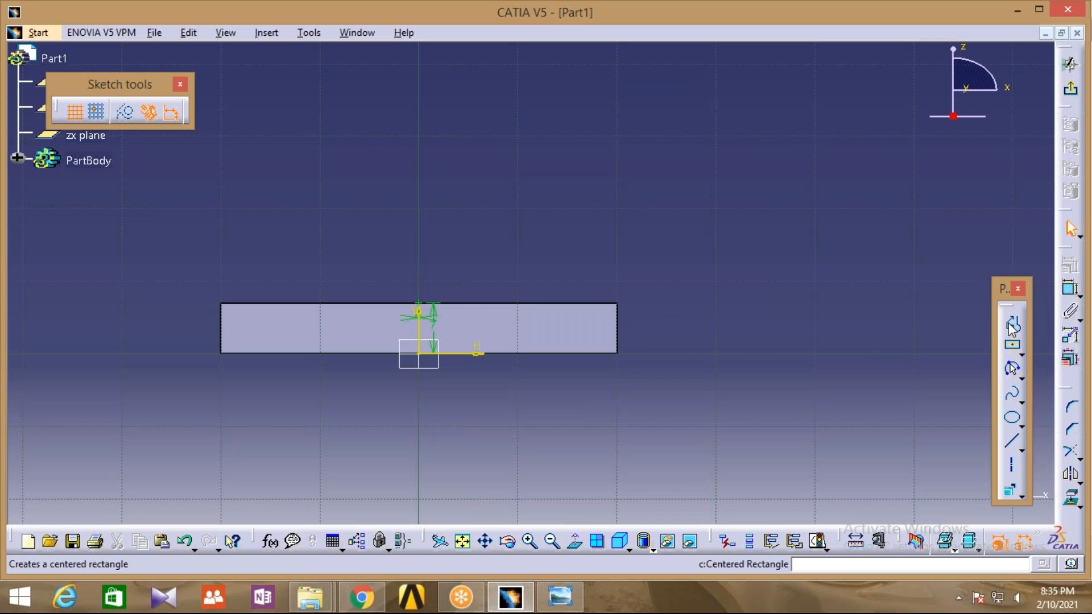
Sketch an open three-line profile from the top-edge point: about 20 mm along the edge, about 21 mm up, and back to the vertical axis.
left_click(1011, 369)
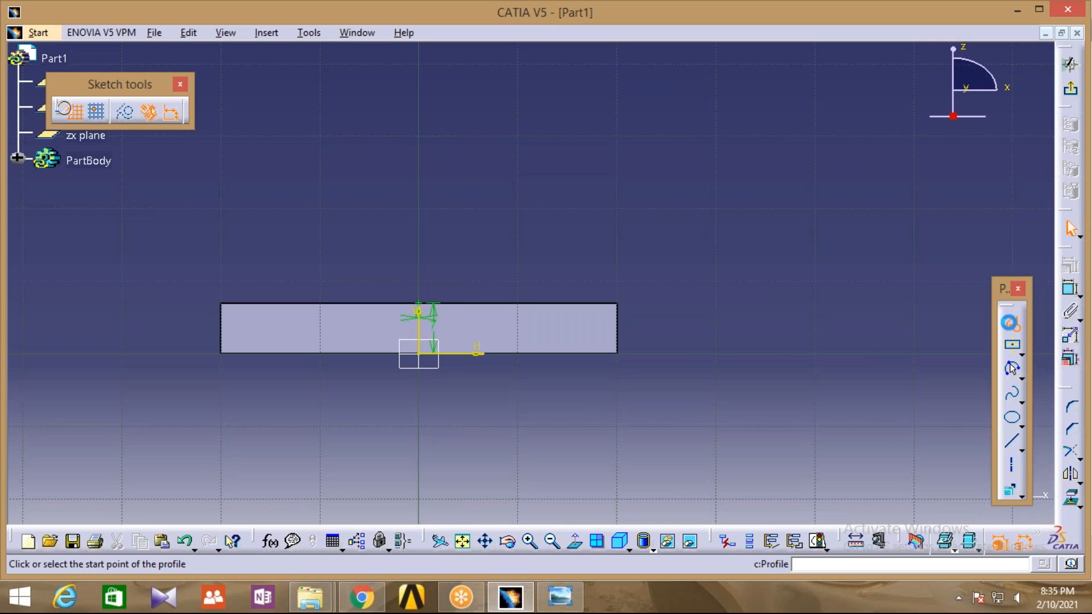
left_click(420, 304)
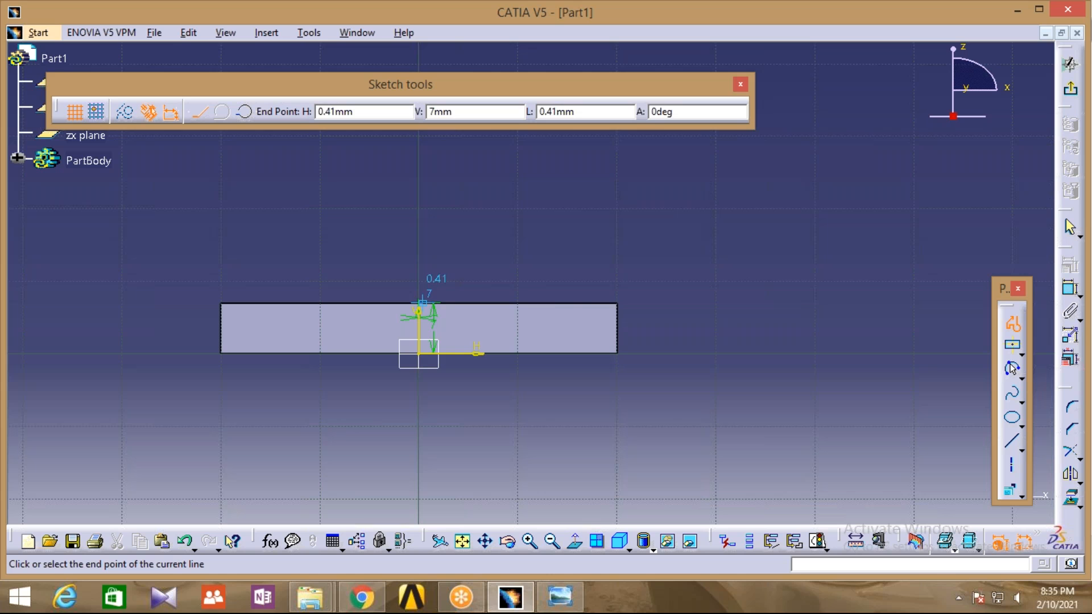
left_click(615, 304)
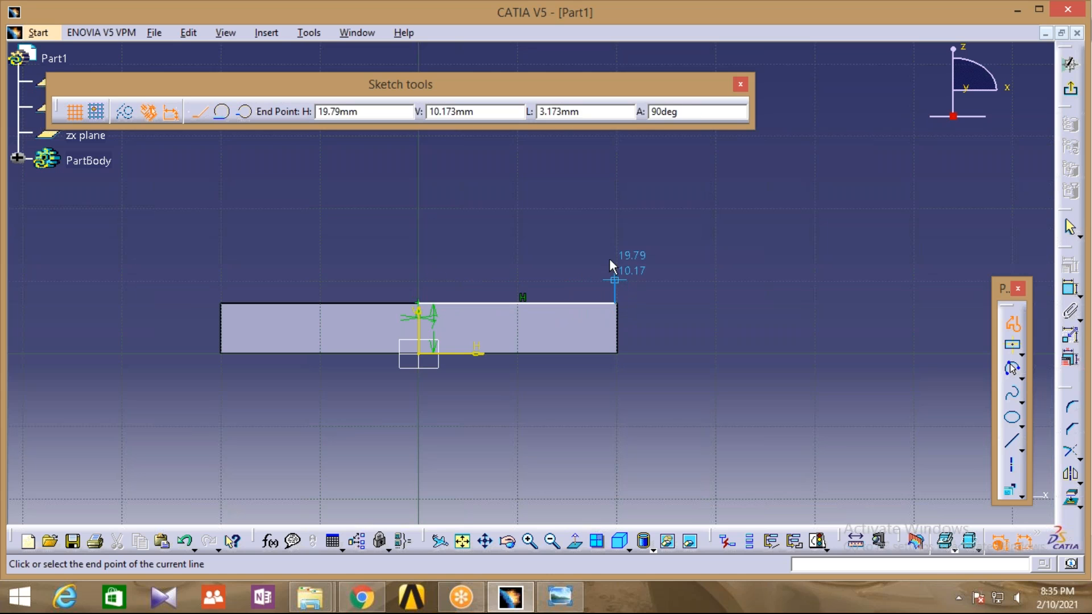
left_click(615, 146)
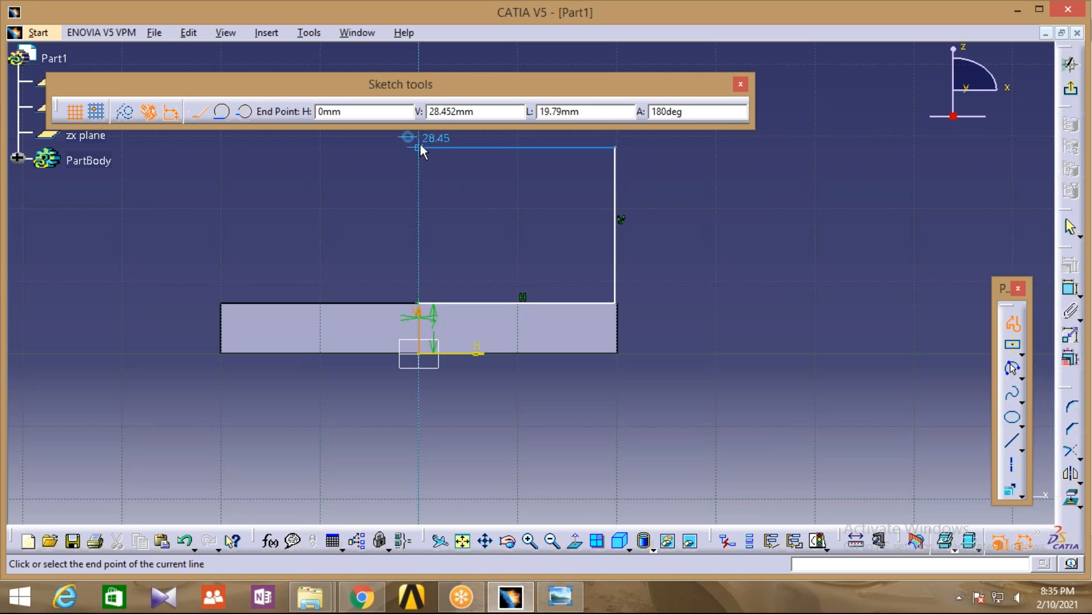
left_click(418, 148)
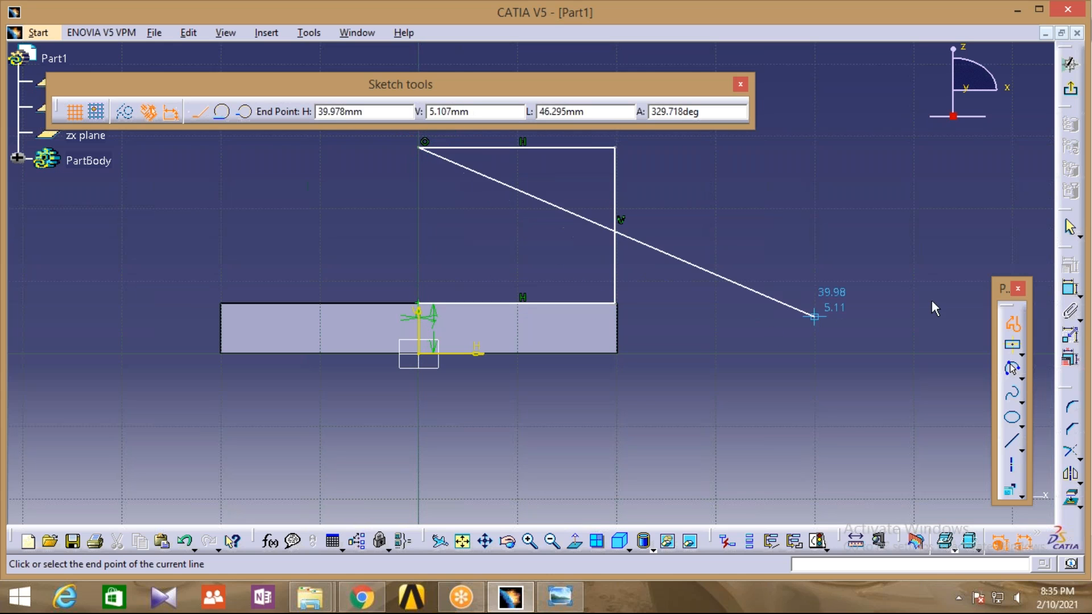
key("Escape")
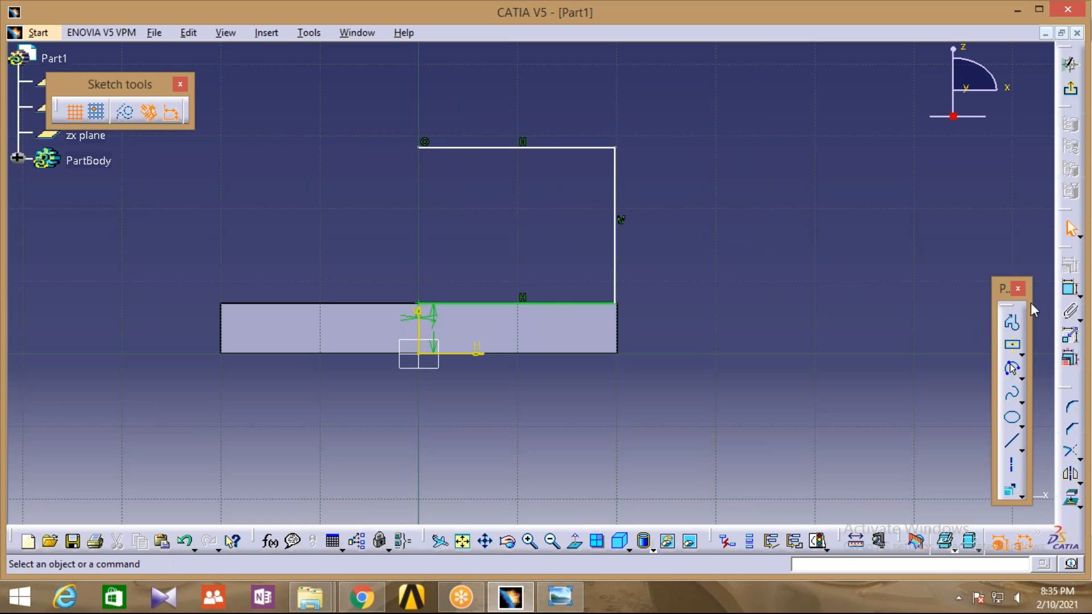
Start a dimensional constraint for the open lug profile.
left_click(1071, 289)
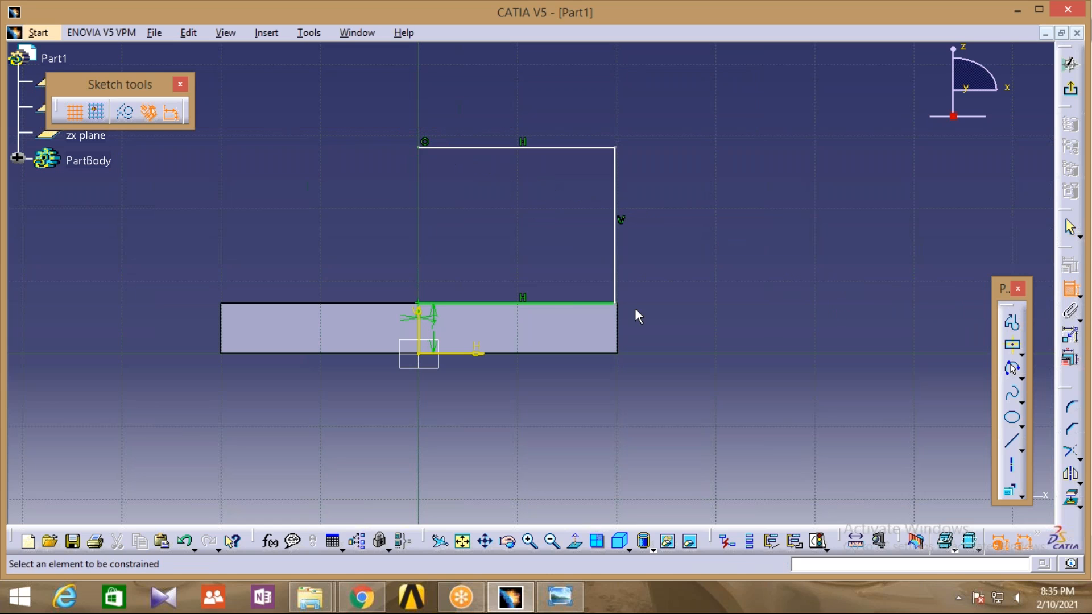
Dimension the horizontal sketch line along the base's upper edge and set its length to 20 mm.
left_click(550, 307)
left_click(519, 432)
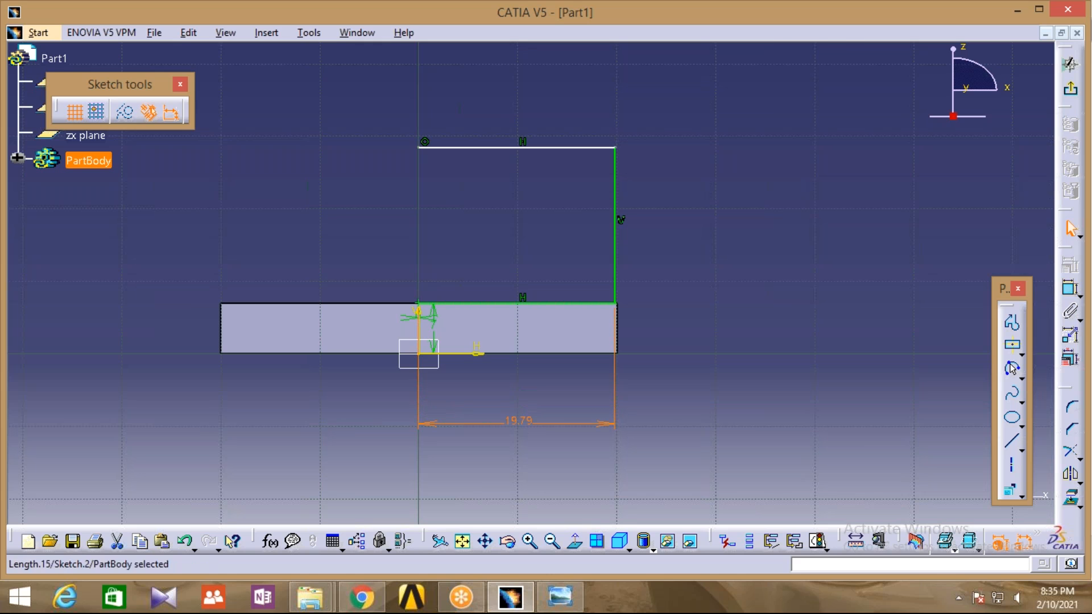
double_click(519, 433)
type("20")
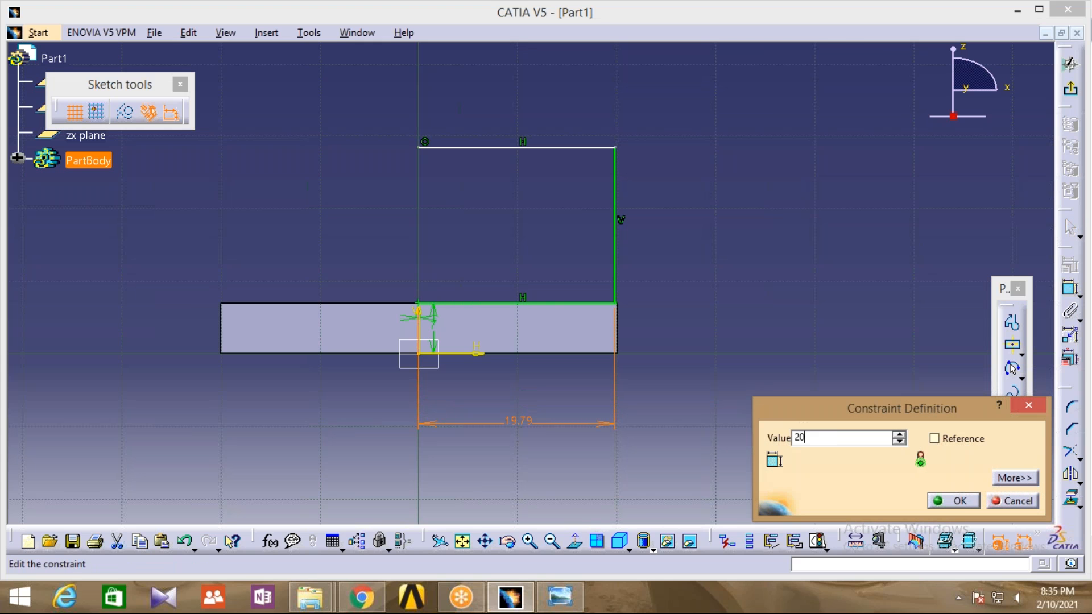
left_click(950, 500)
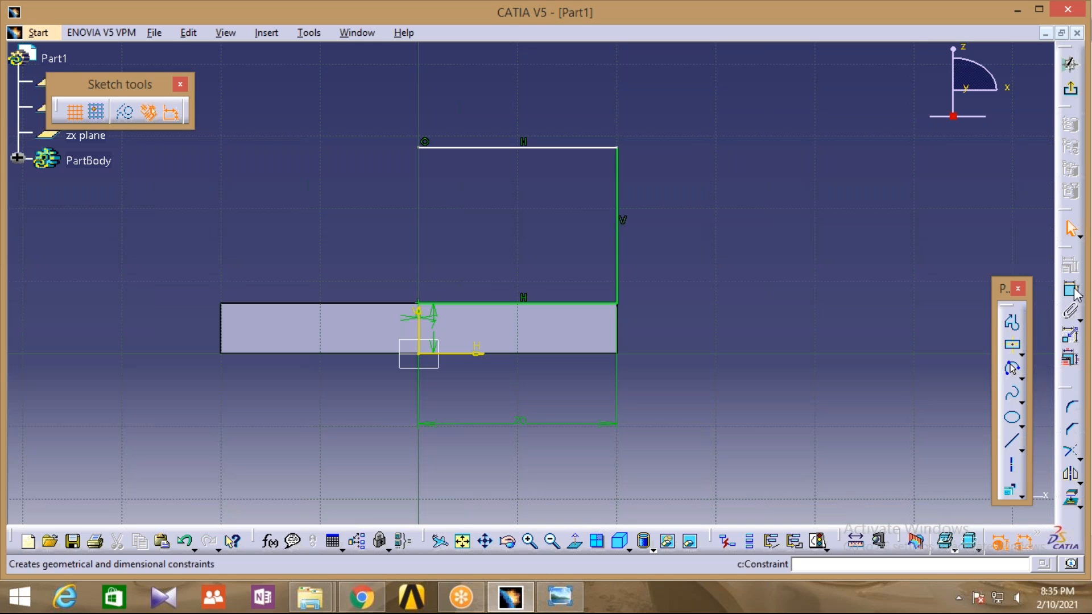
Dimension the vertical sketch line above the base and set its length to 25 mm.
left_click(619, 247)
left_click(673, 233)
double_click(677, 233)
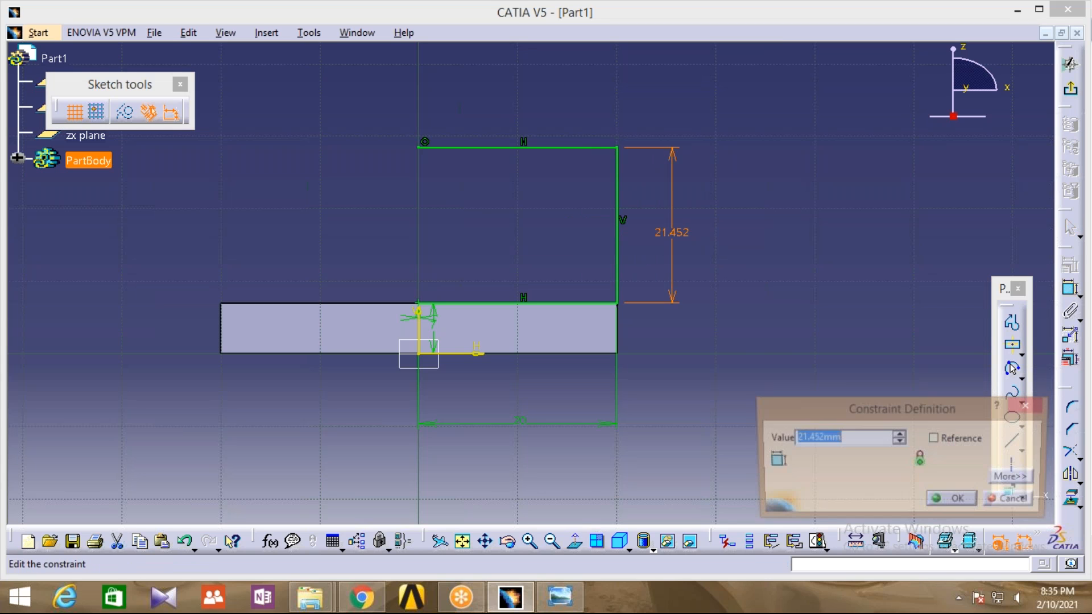
type("25")
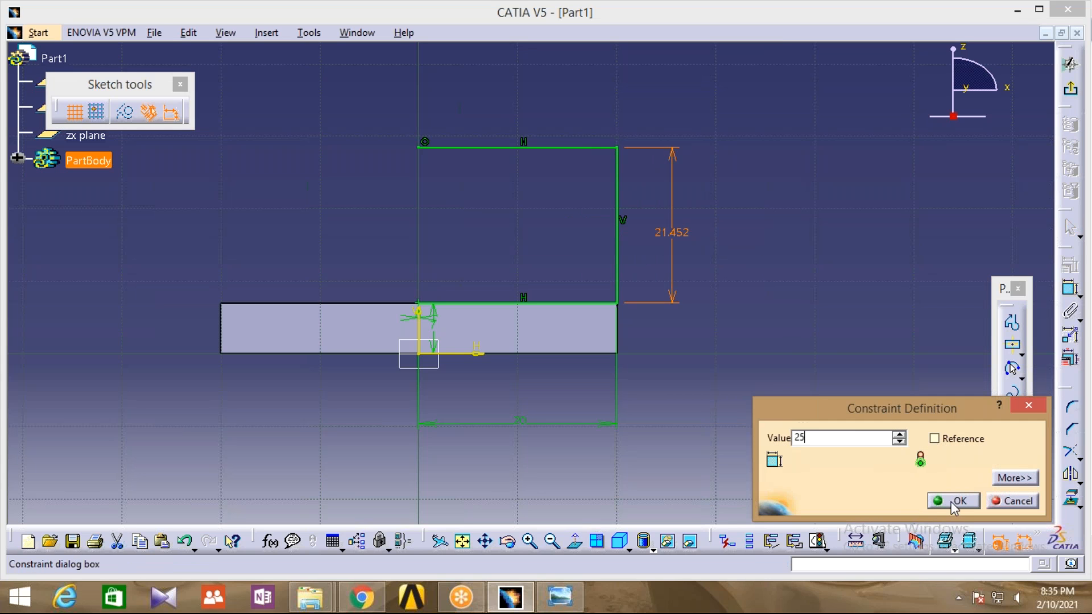
left_click(959, 501)
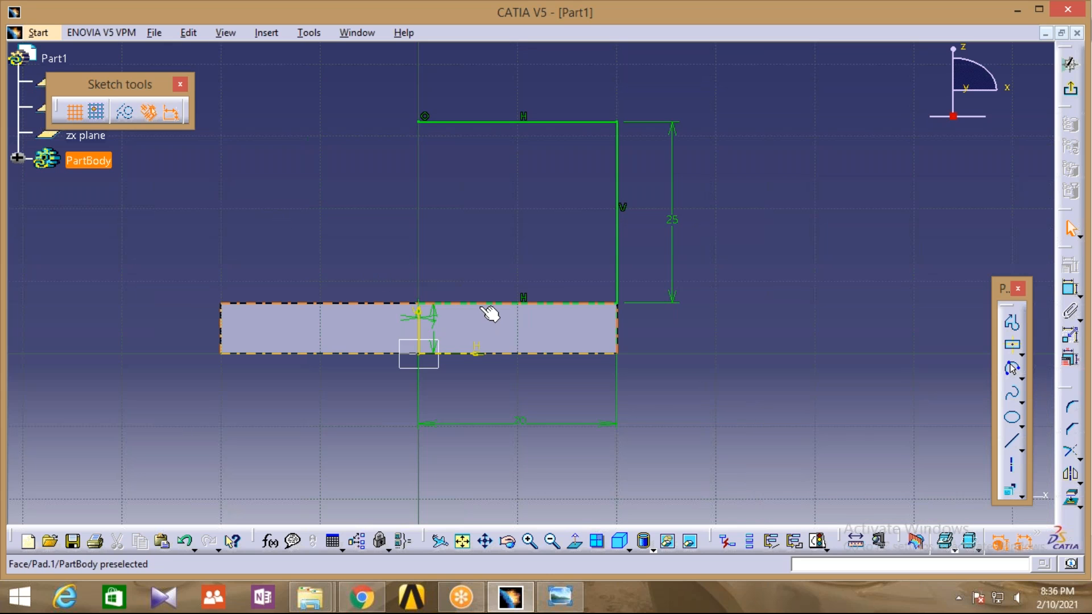
Mirror the three profile lines about the sketch's vertical axis to complete the rectangle above the base.
left_click(483, 121)
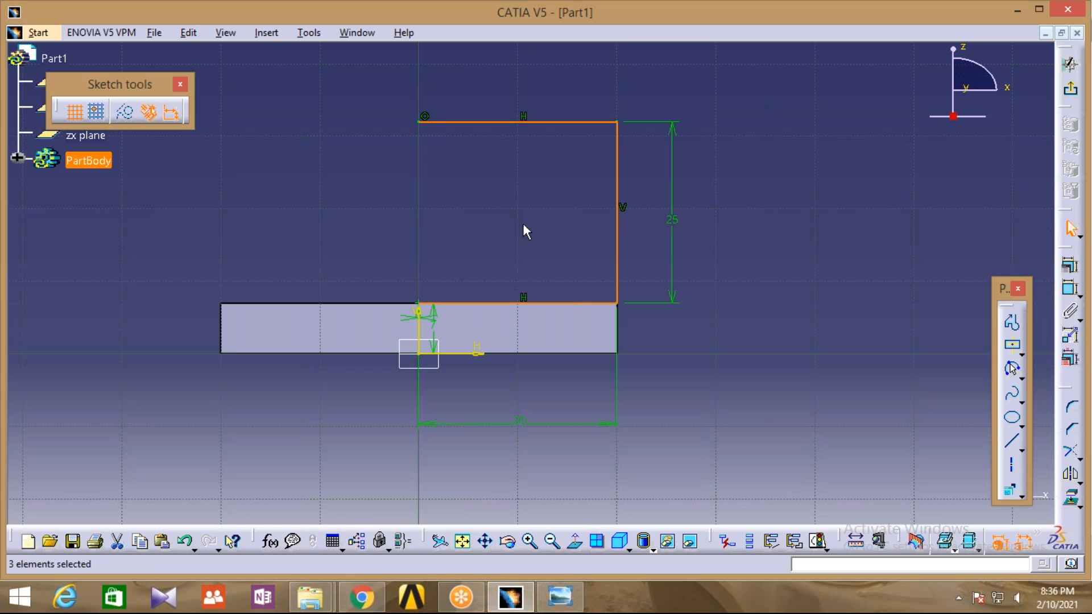
left_click(1071, 474)
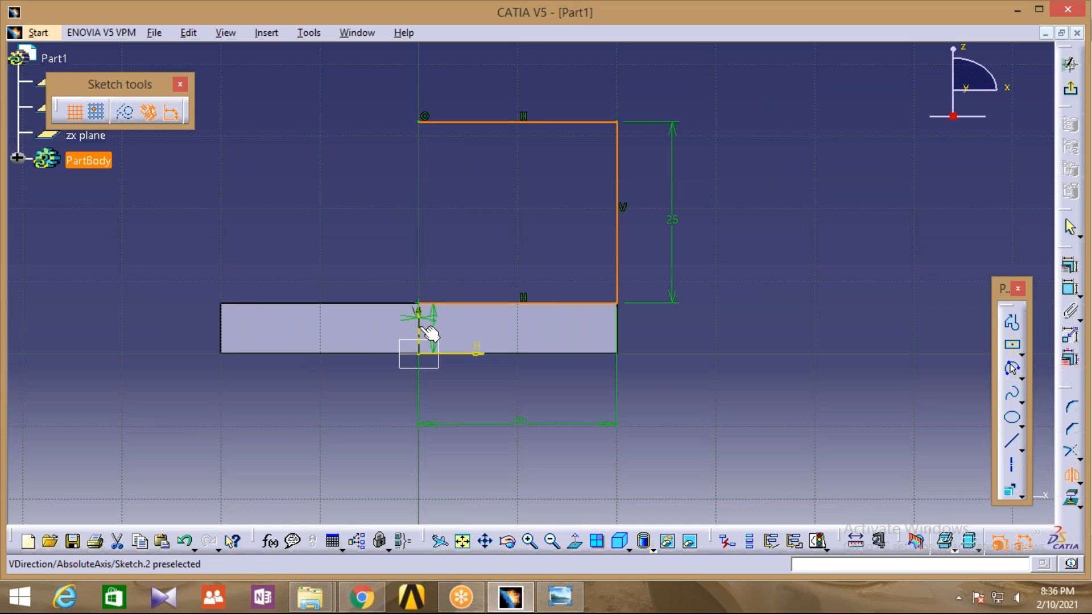
left_click(421, 330)
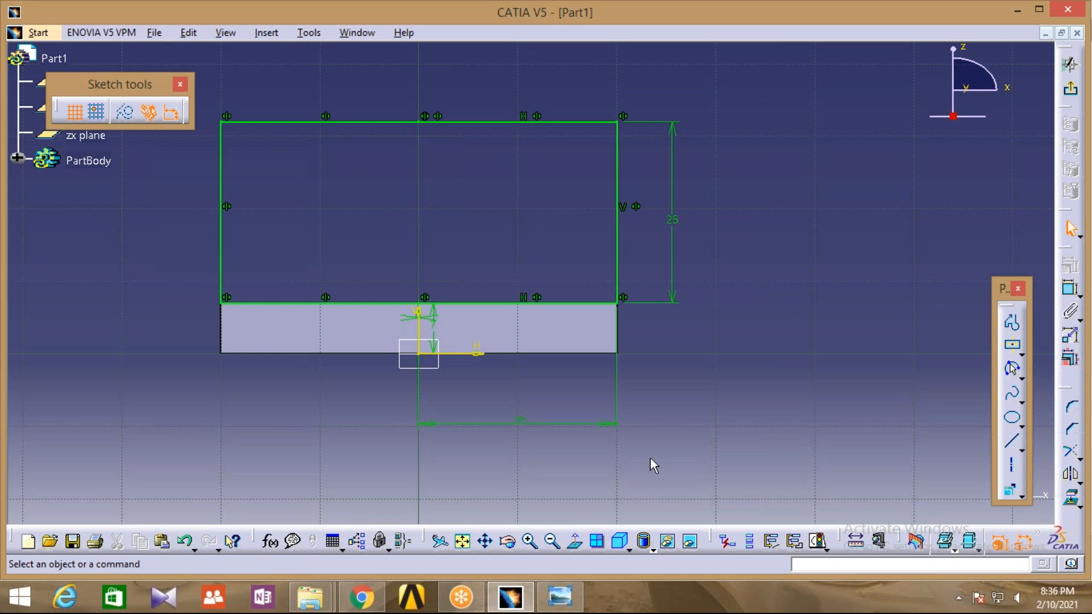
Check the hole size in the reference drawing and sketch a circle about 15 mm in diameter centred on the rectangle's top edge.
left_click(560, 596)
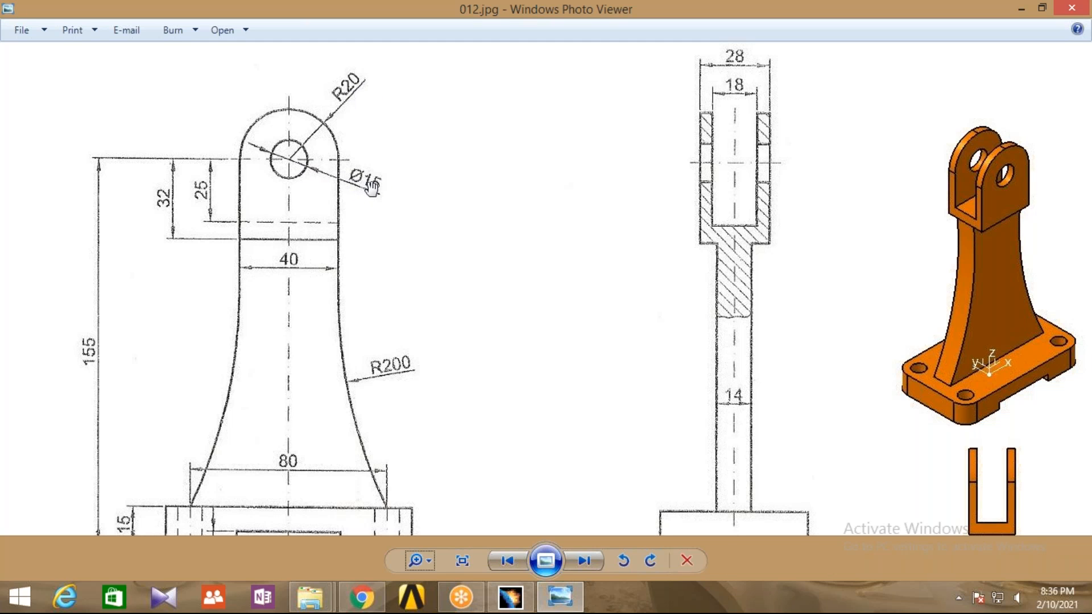
left_click(510, 597)
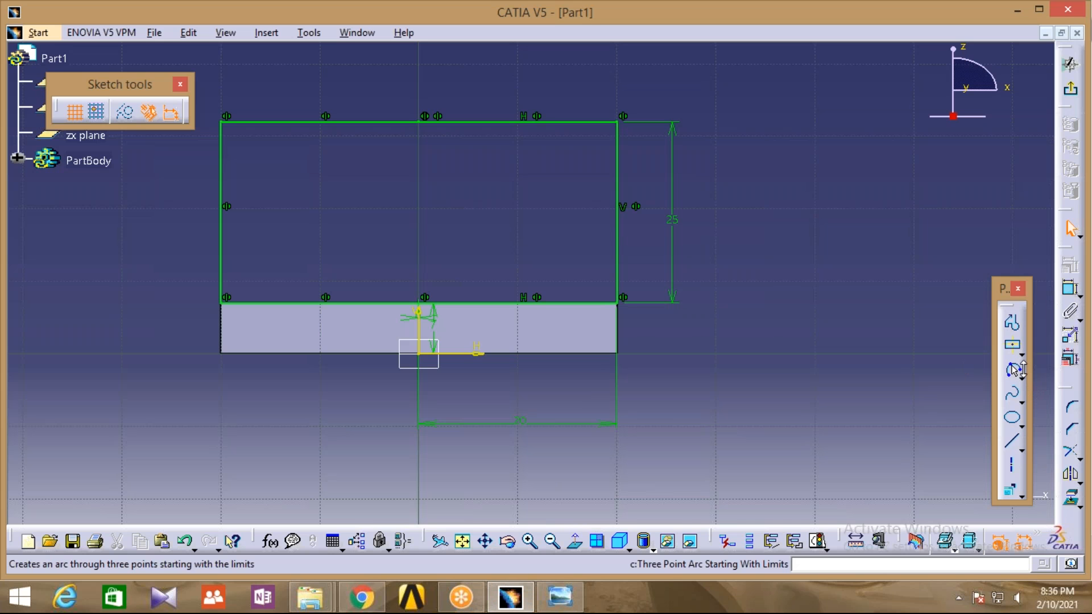
left_click(1018, 375)
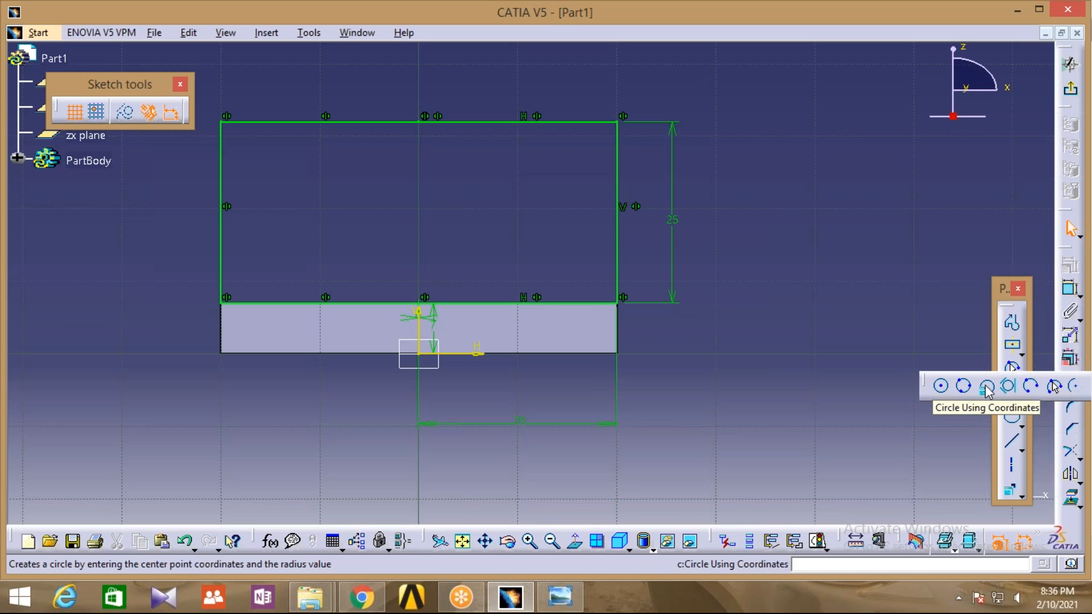
left_click(941, 386)
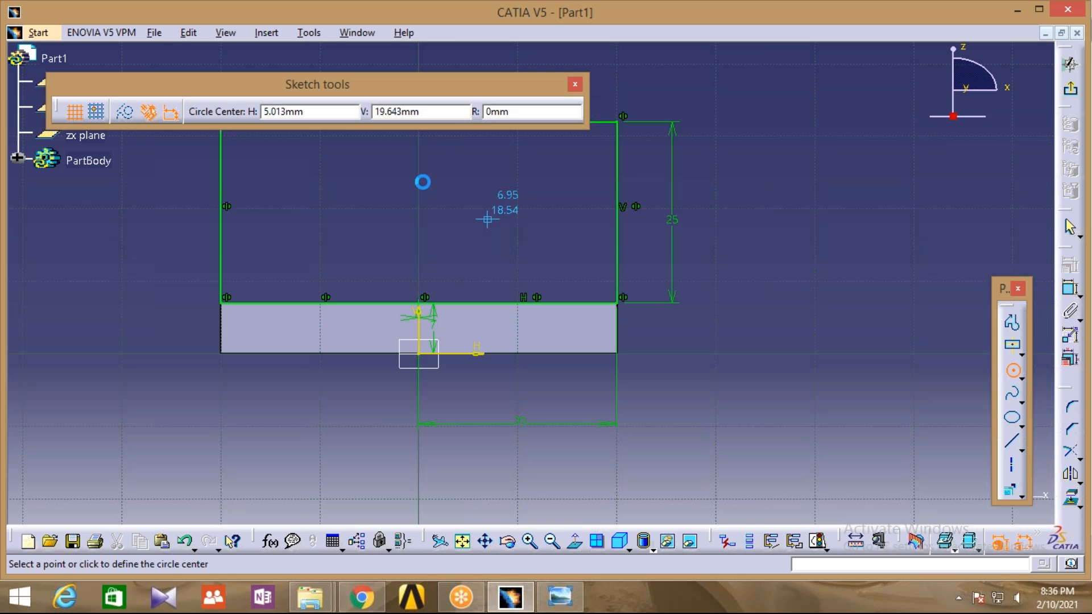
middle_click_drag(469, 240, 500, 372)
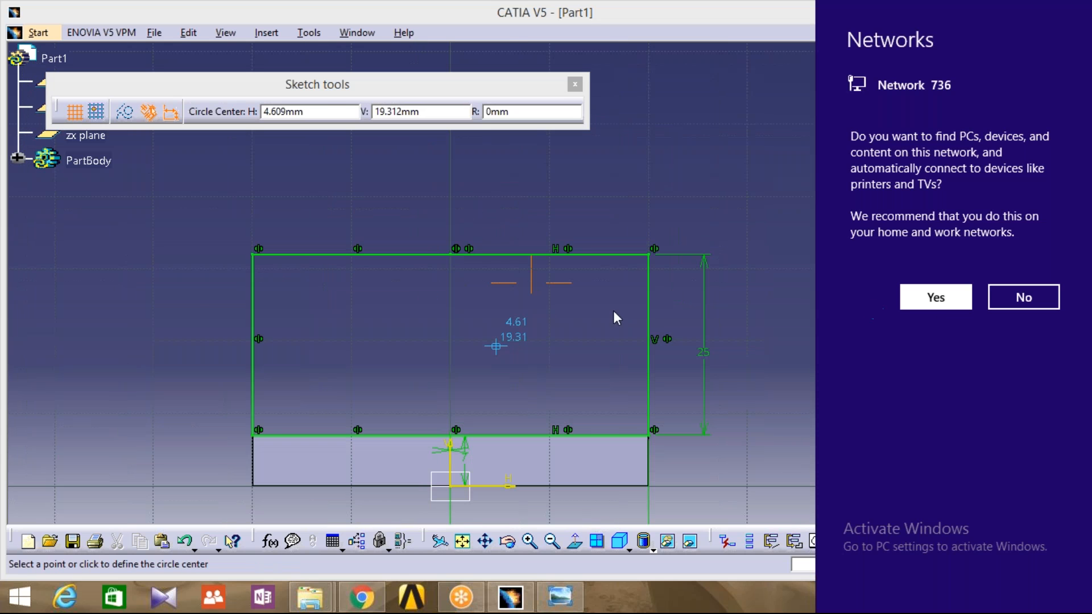
left_click(929, 302)
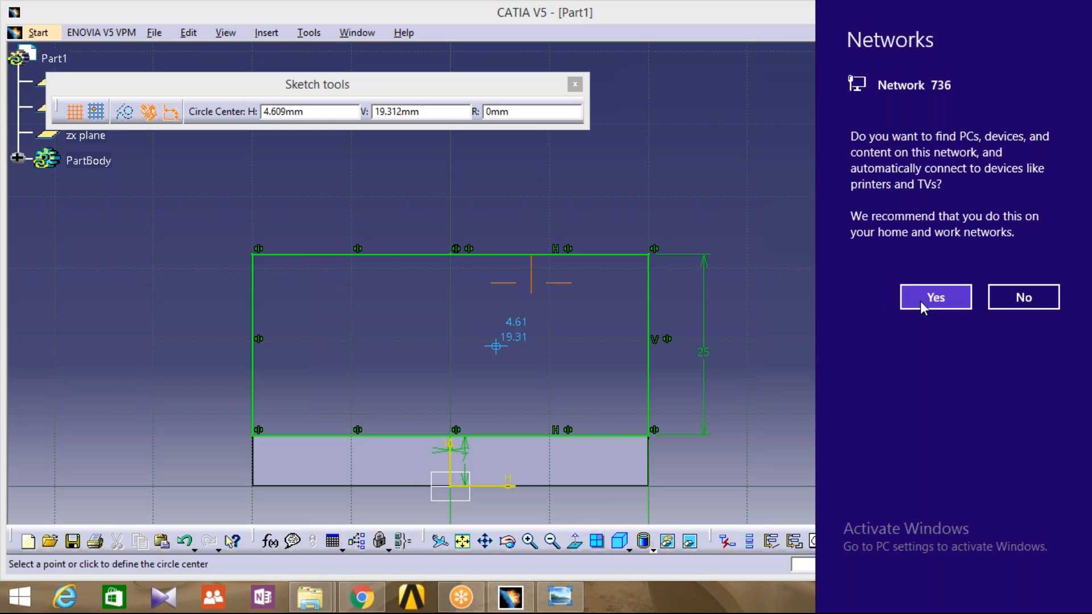
left_click(921, 301)
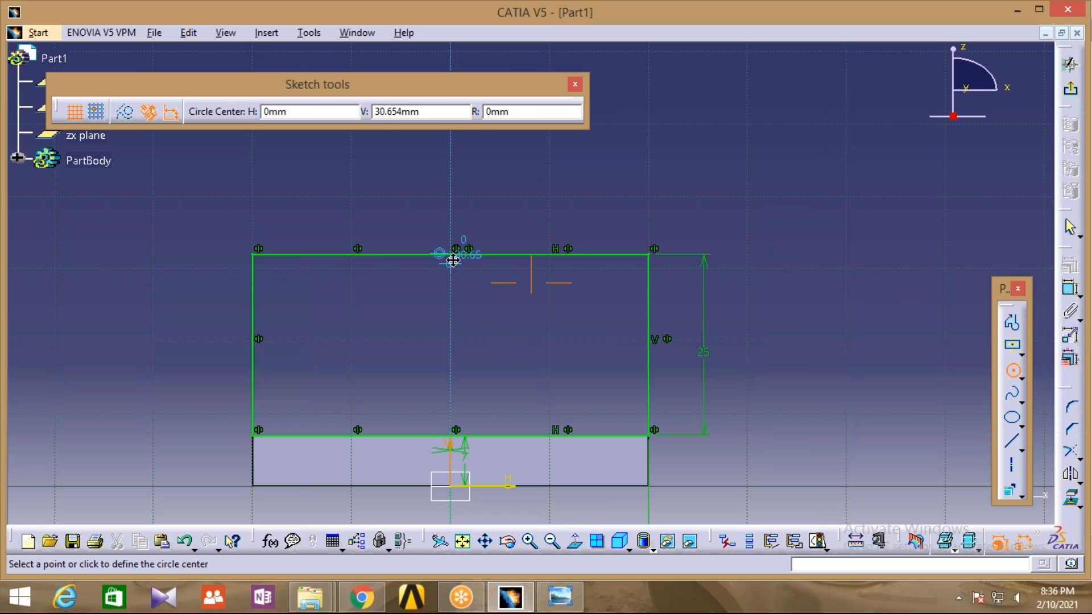
left_click(450, 254)
left_click(467, 308)
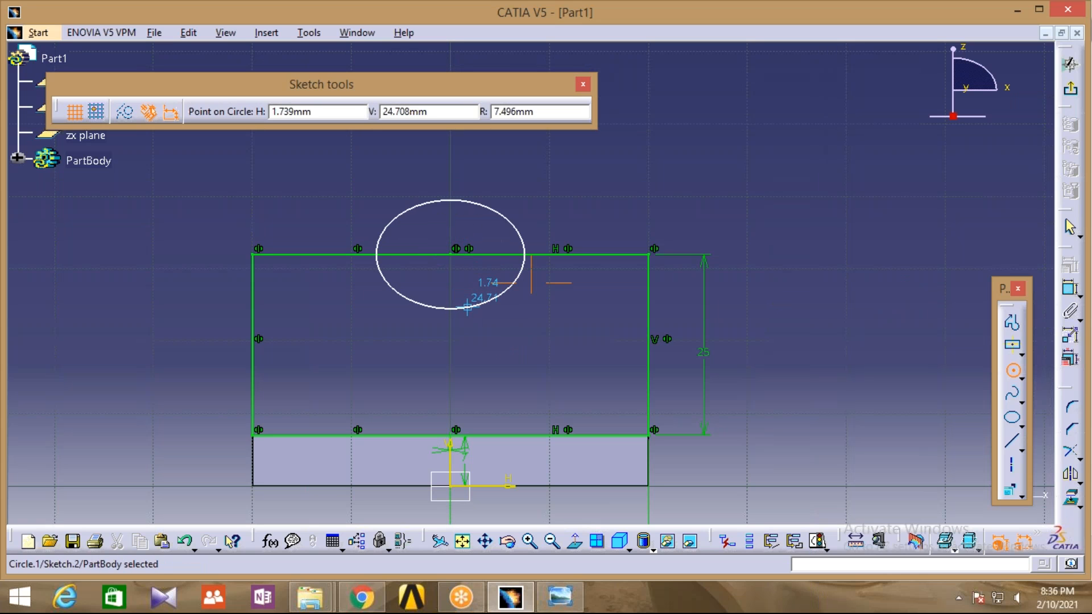
Dimension the circle's diameter and set it to 15 mm.
left_click(1071, 289)
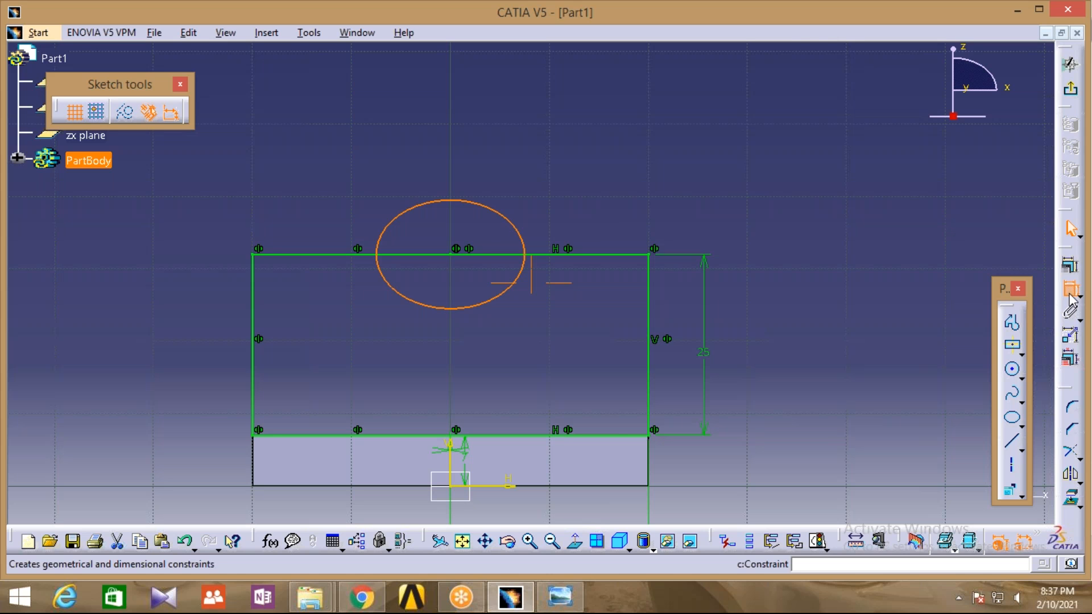
left_click(761, 177)
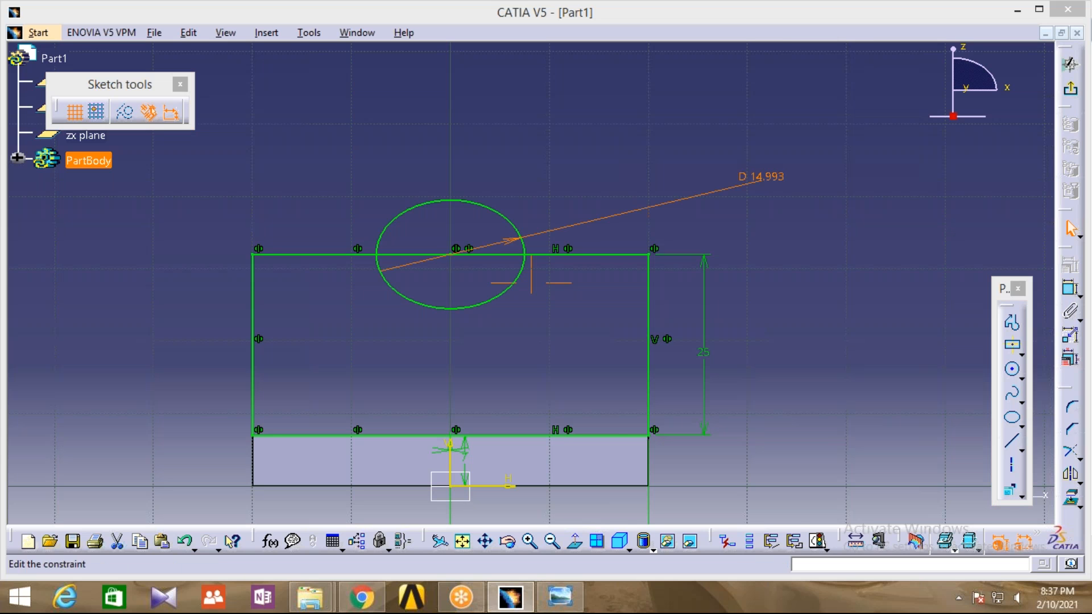
type("15")
key("Return")
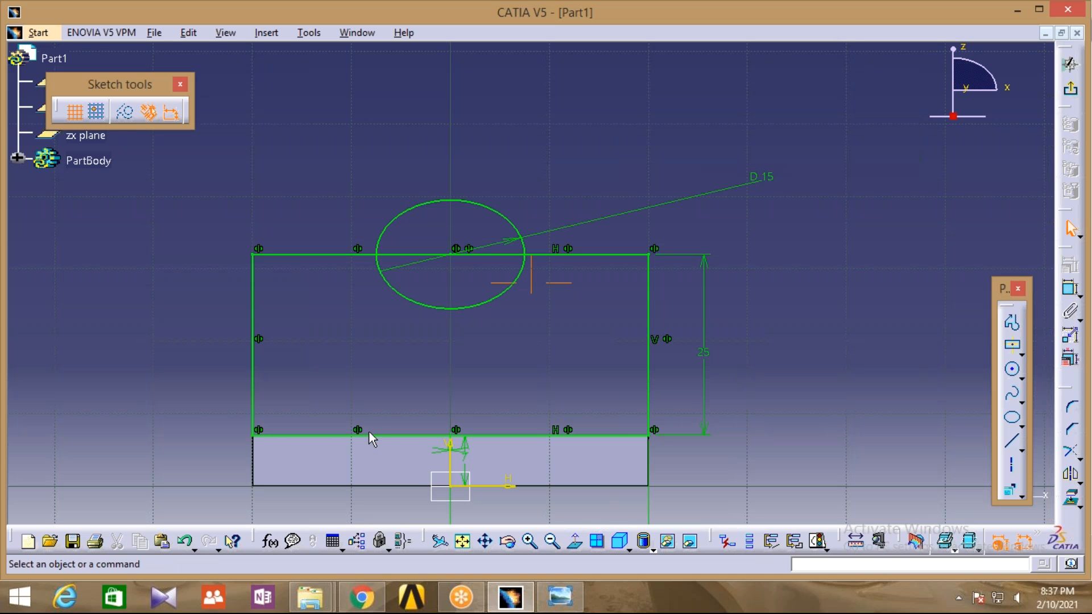
Sketch a larger concentric circle through the rectangle's upper corner and trim away its lower half with Quick Trim.
left_click(1012, 370)
left_click(451, 255)
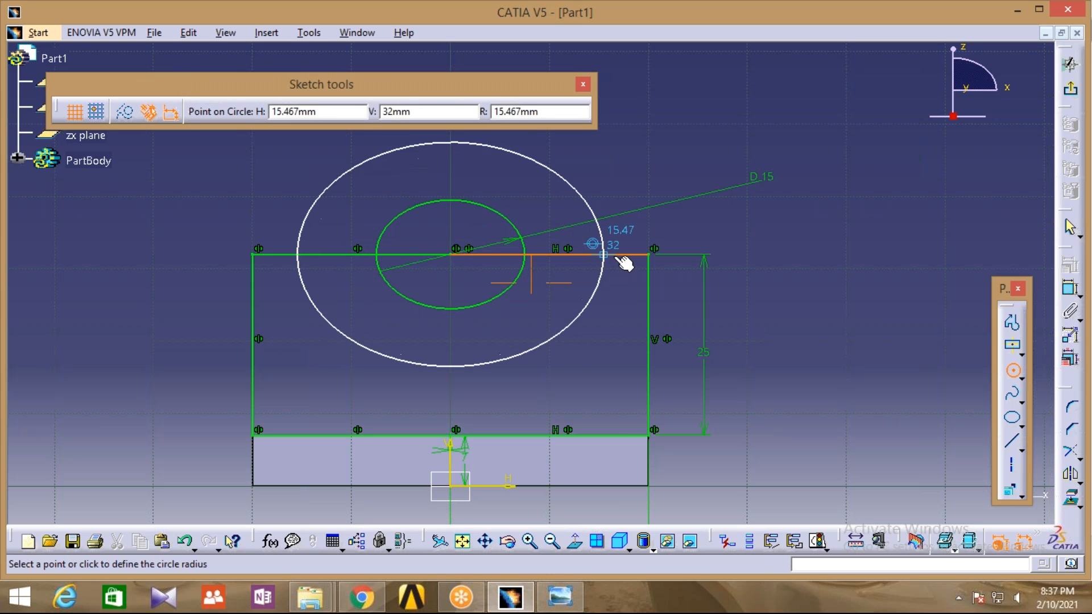
left_click(649, 255)
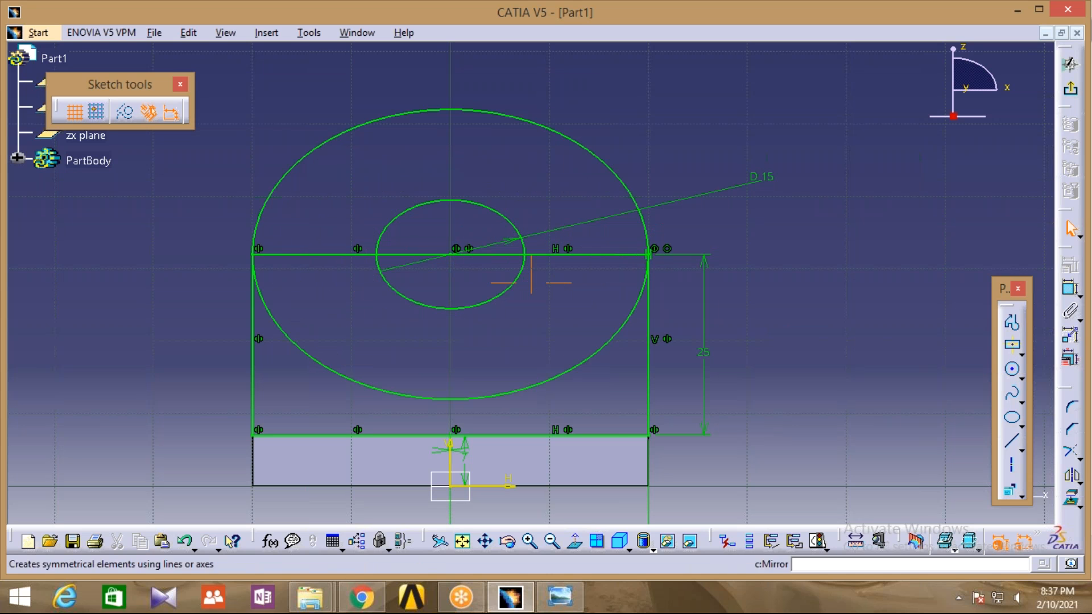
left_click(1079, 458)
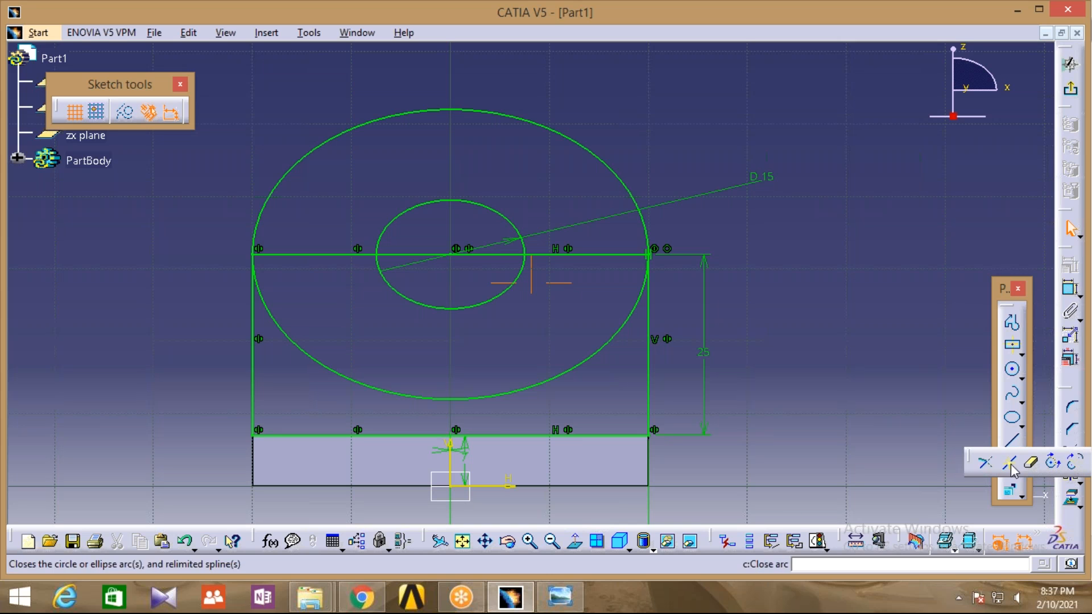
left_click(1030, 462)
left_click(574, 371)
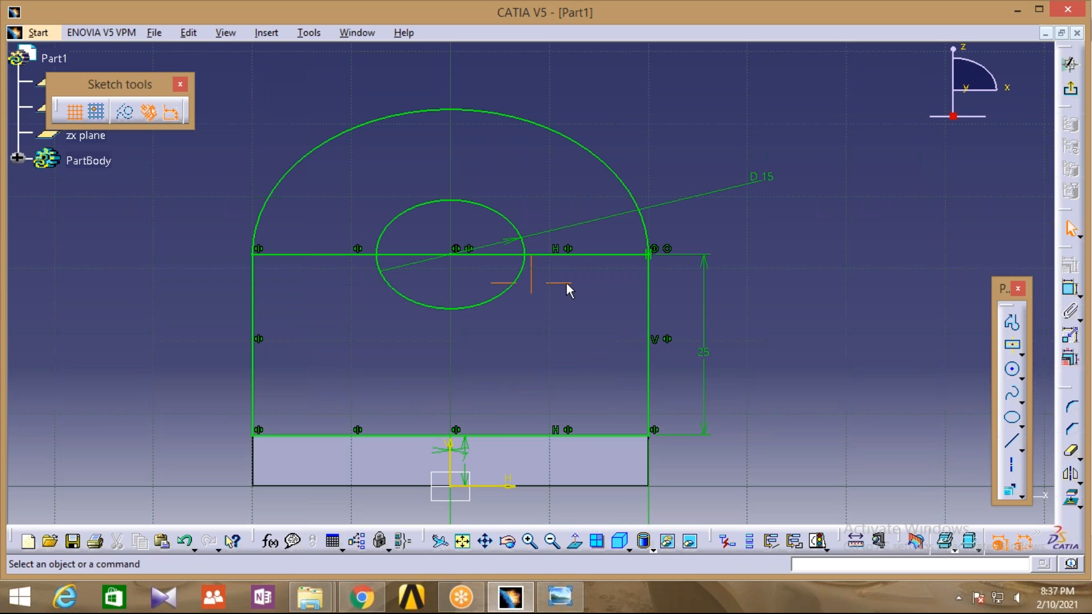
Delete both halves of the rectangle's top line and the constraint elements at the 15 mm circle's centre.
left_click(565, 256)
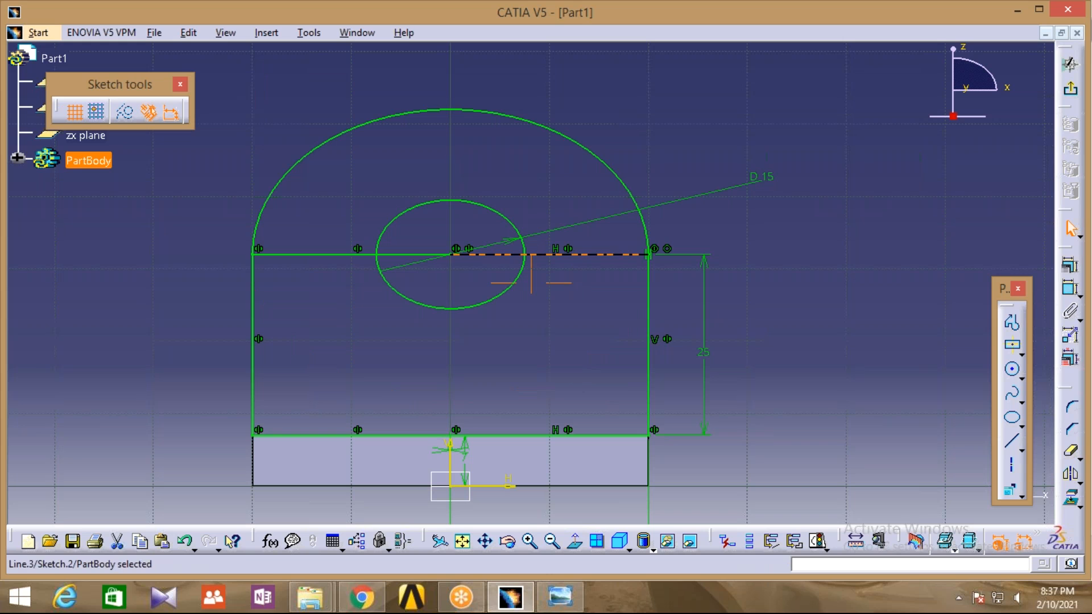
key("Delete")
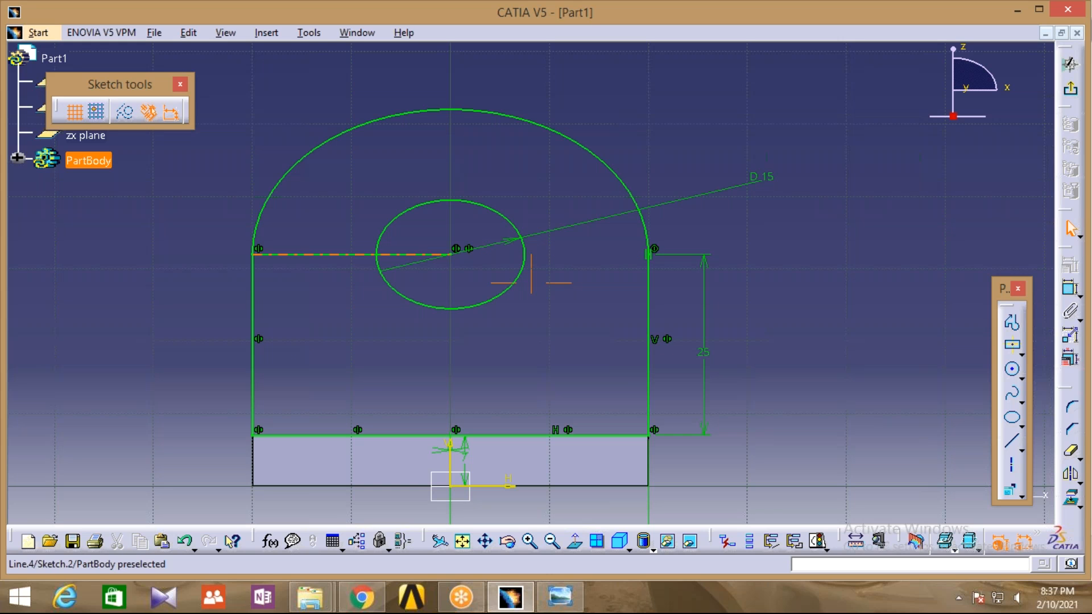
left_click(330, 254)
key("Delete")
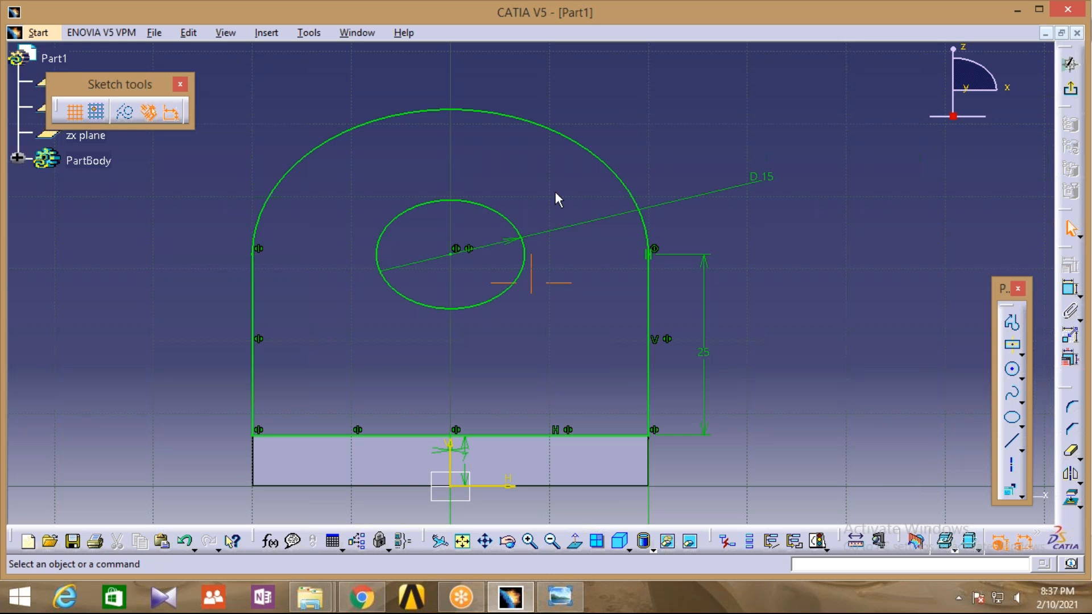
left_click_drag(436, 227, 471, 278)
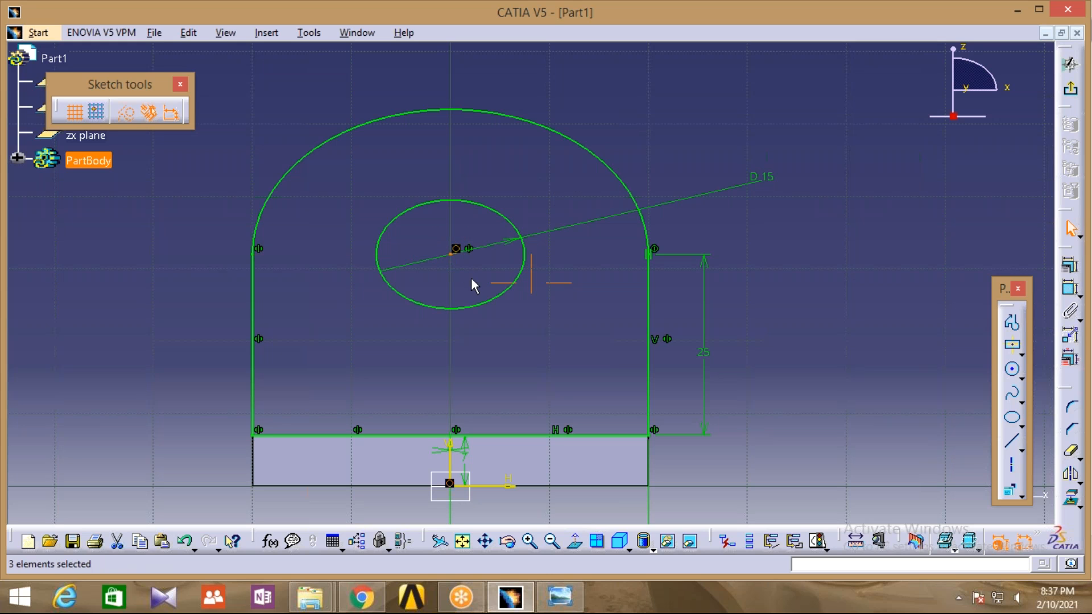
key("Delete")
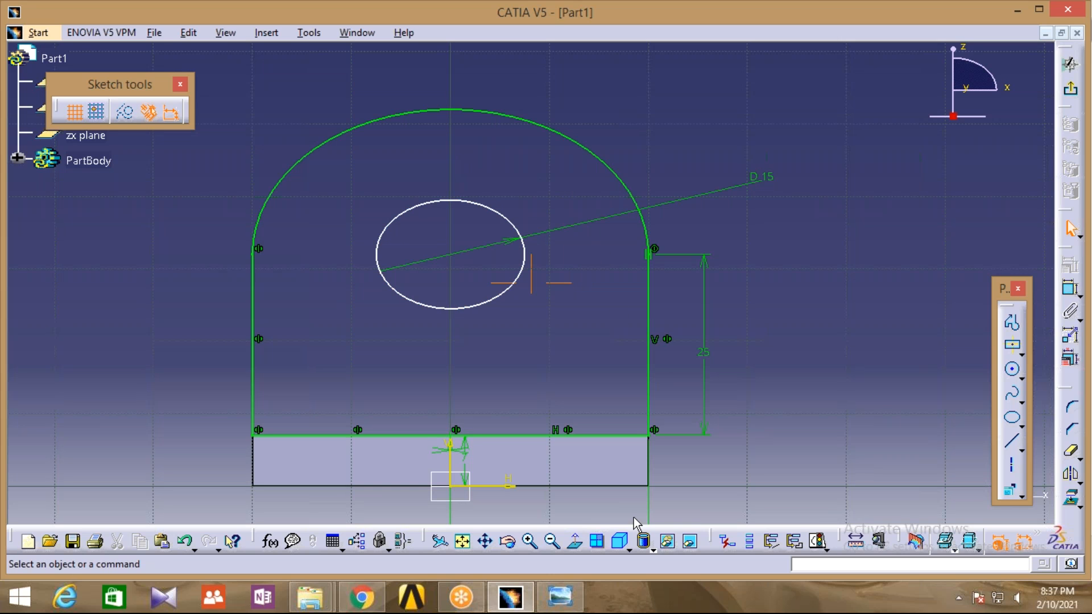
Check the fork dimensions in the reference drawing and pad the lug sketch 5 mm in the reversed direction, over the base block.
mouse_move(558, 607)
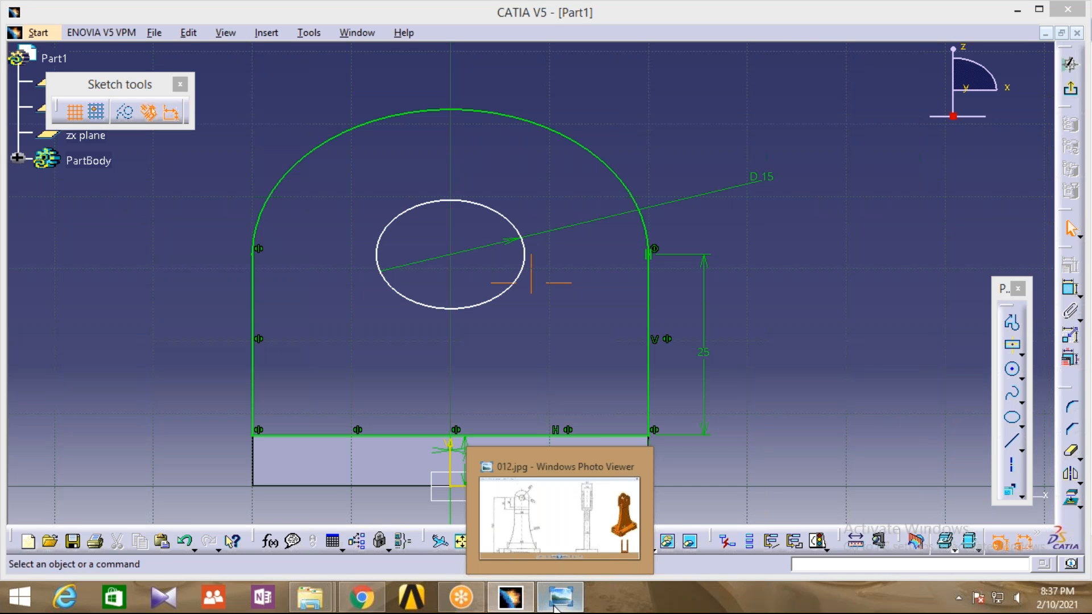
left_click(554, 608)
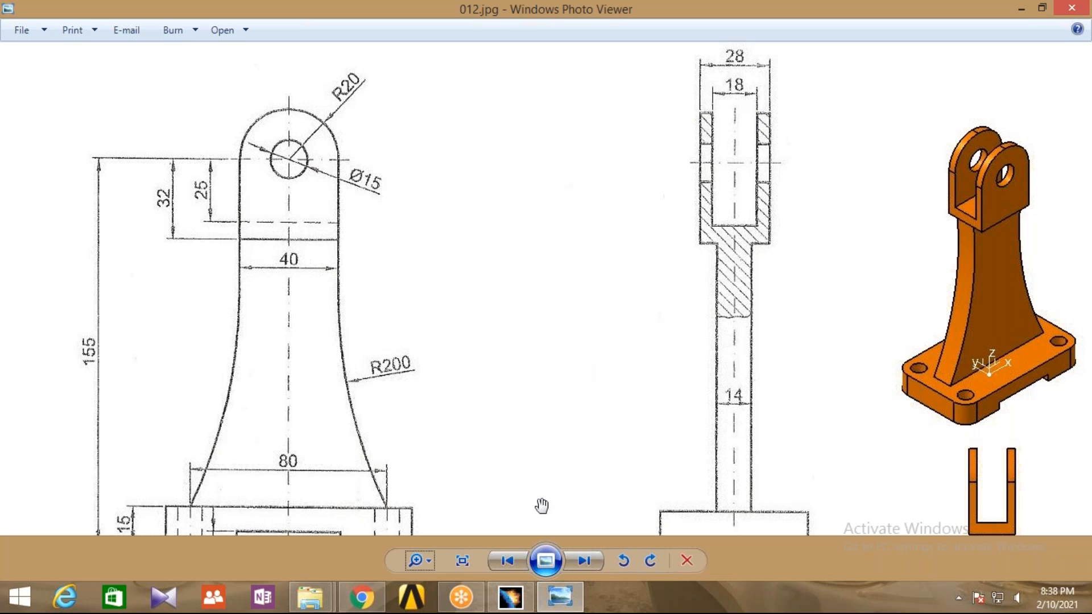
left_click(510, 603)
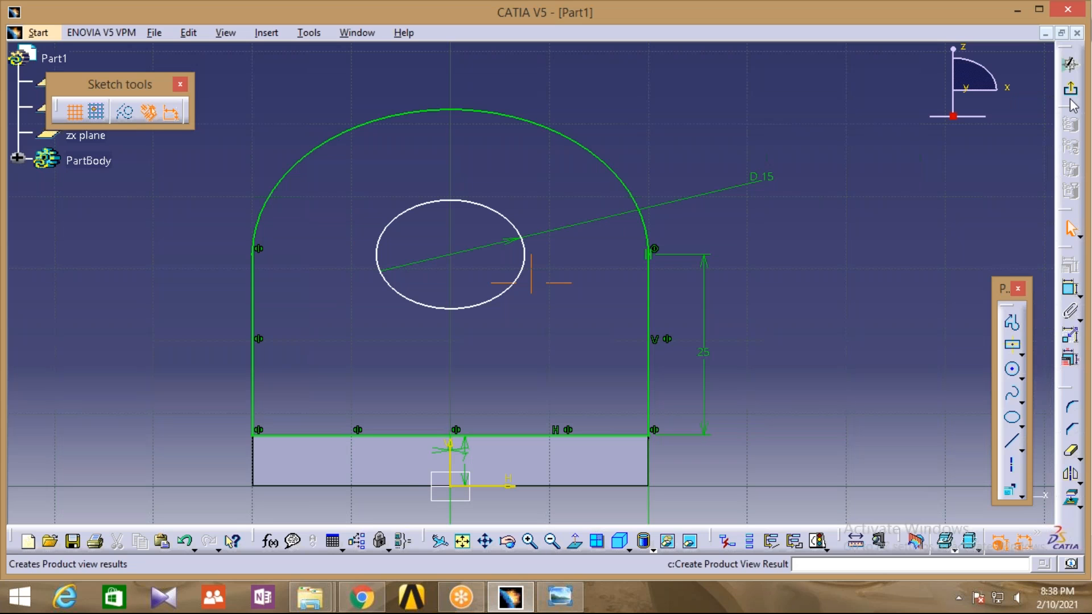
left_click(1069, 64)
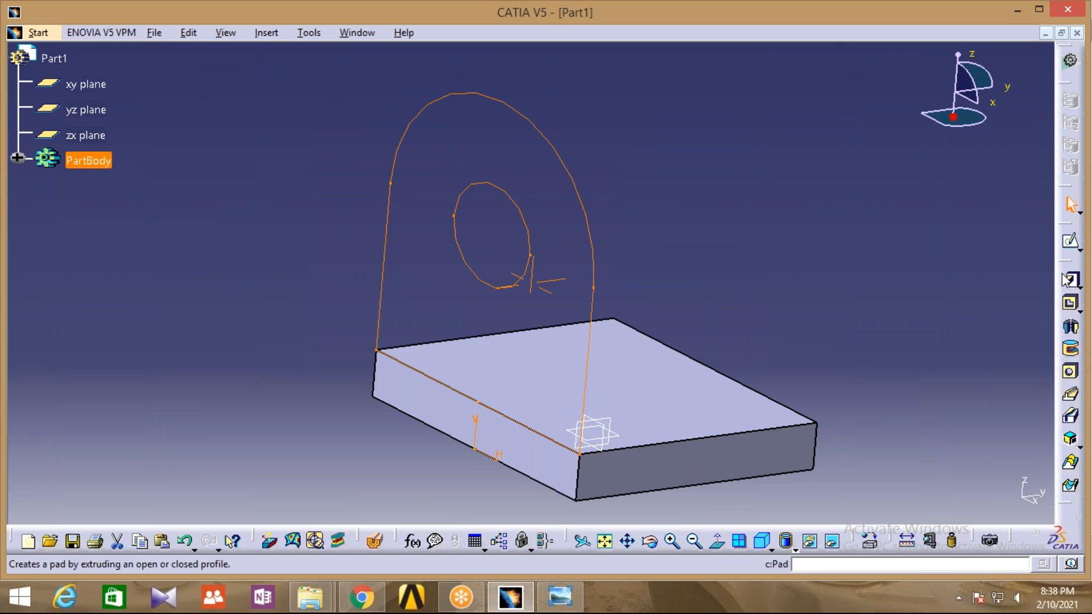
left_click(1068, 279)
type("5mm")
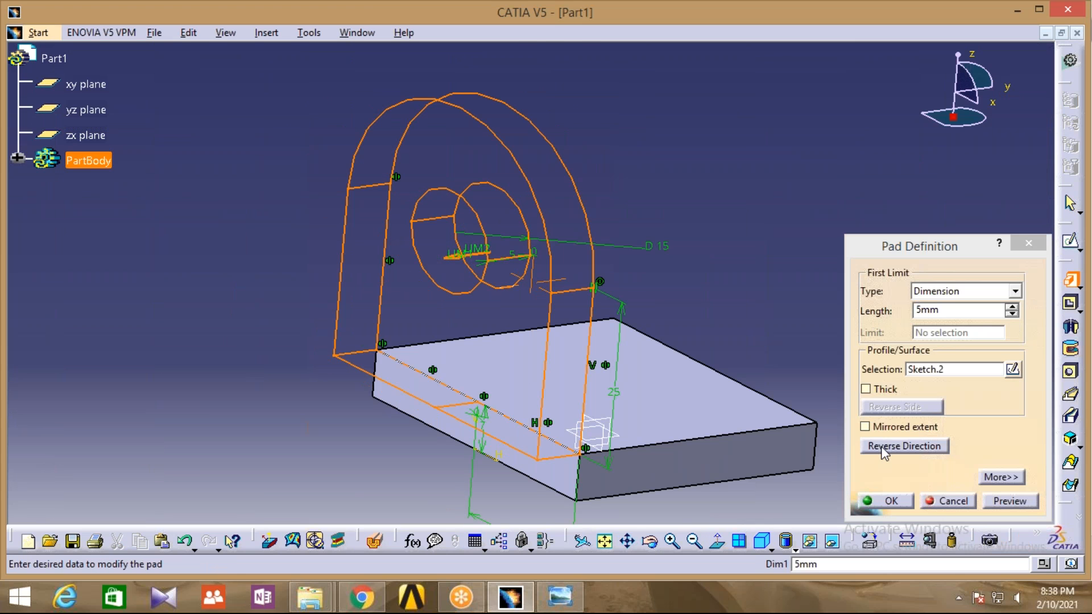
left_click(881, 448)
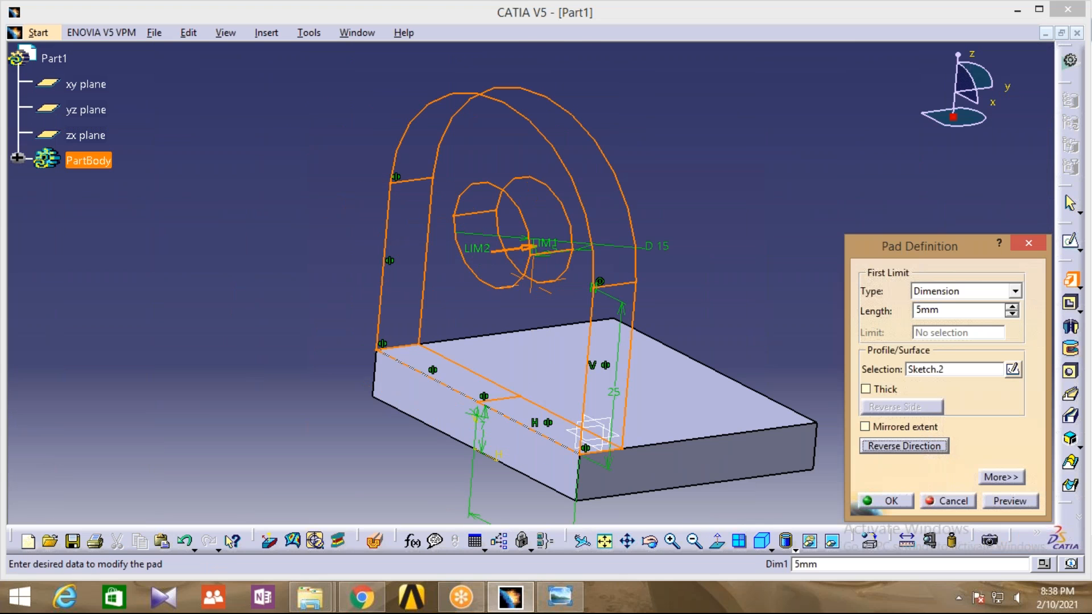
left_click(893, 501)
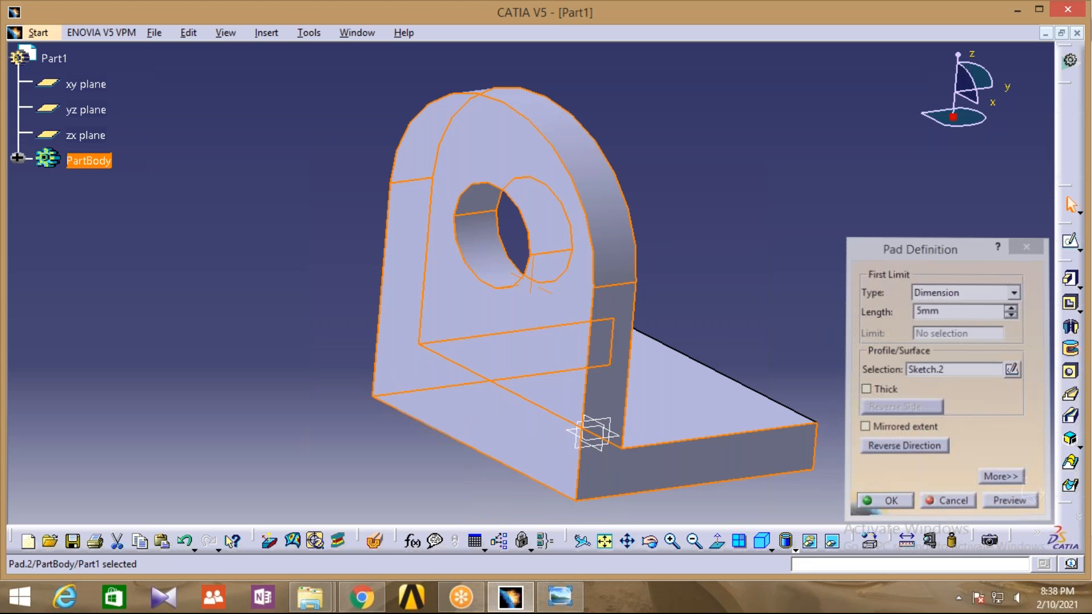
Mirror the lug pad about the zx plane to form the fork's second arm.
middle_click_drag(874, 368, 555, 266)
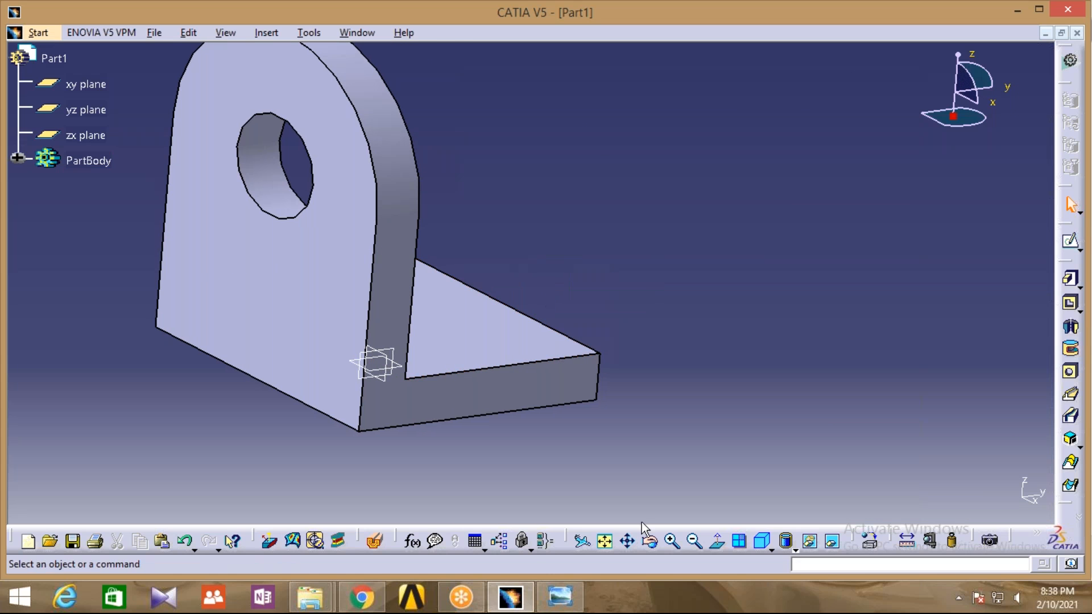
left_click(649, 541)
left_click_drag(690, 153, 642, 212)
left_click(19, 159)
left_click(105, 236)
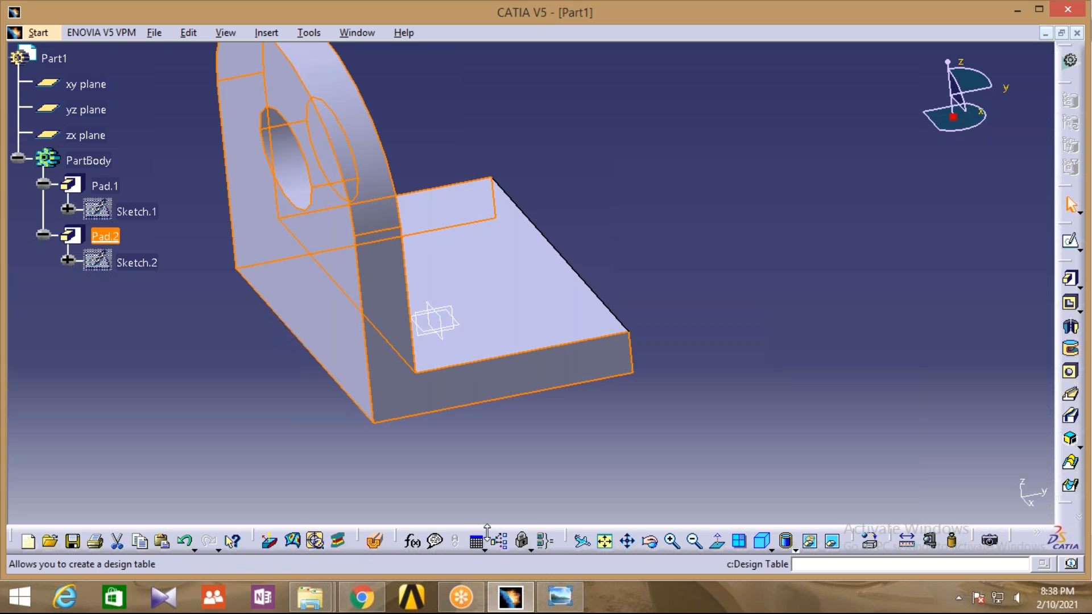
left_click(265, 33)
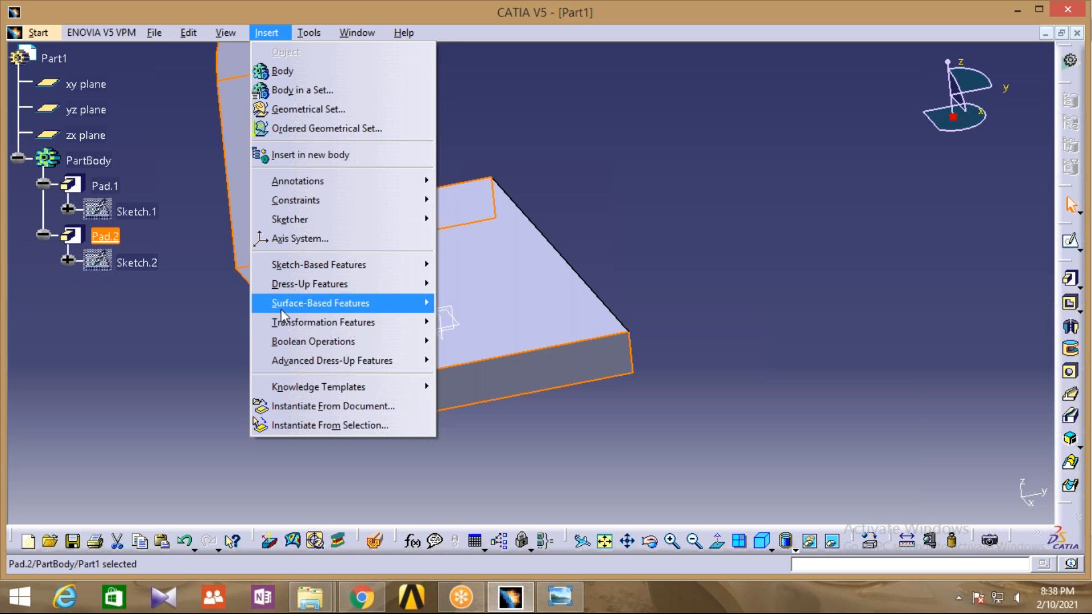
mouse_move(286, 329)
left_click(472, 406)
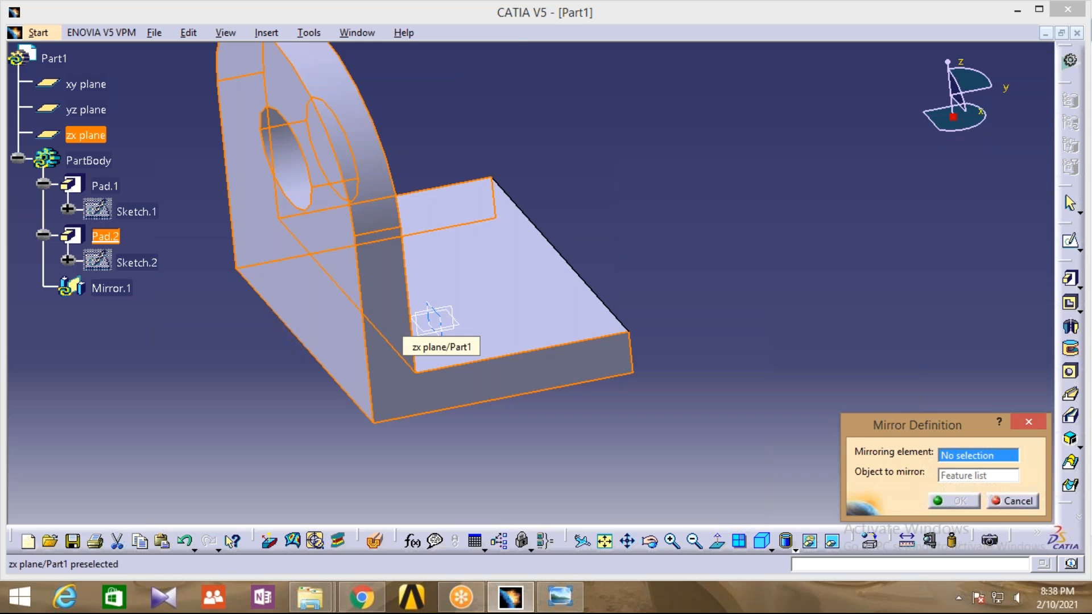
left_click(433, 322)
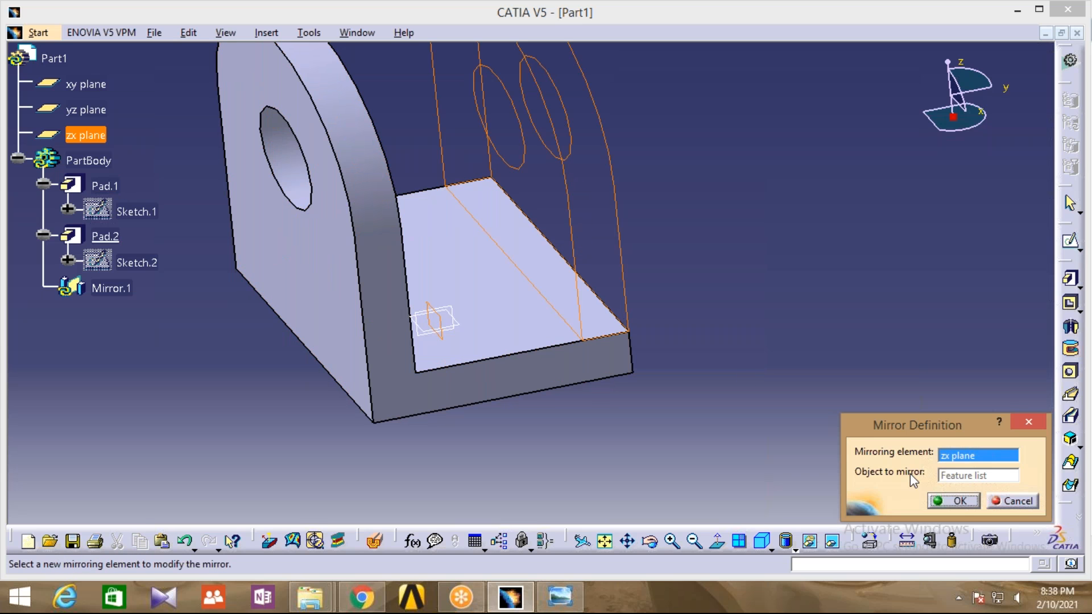
left_click(959, 502)
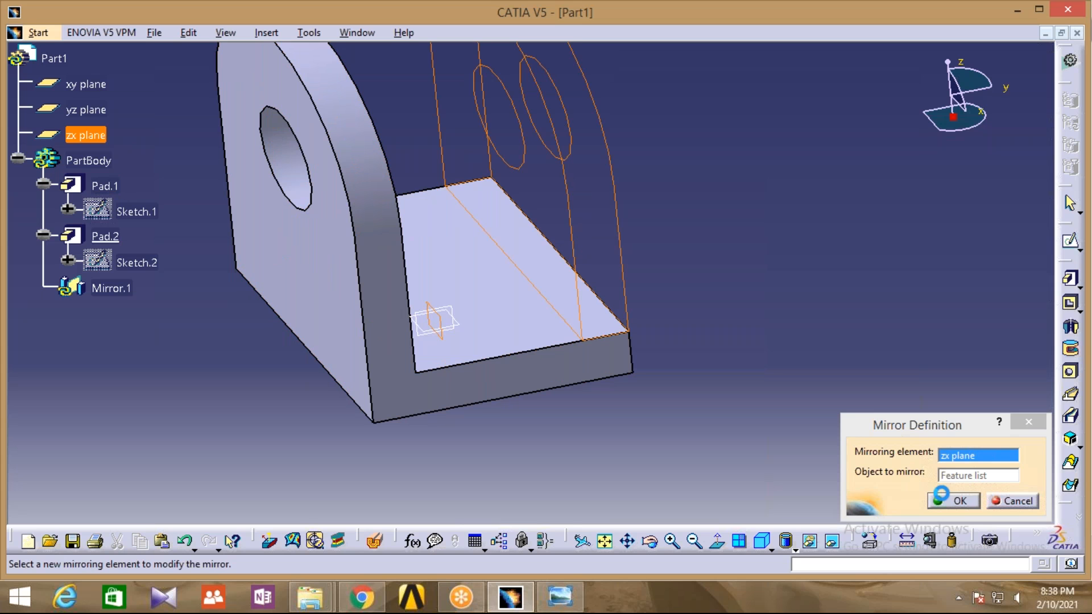
Set the fill colour of the whole PartBody to green.
left_click(695, 541)
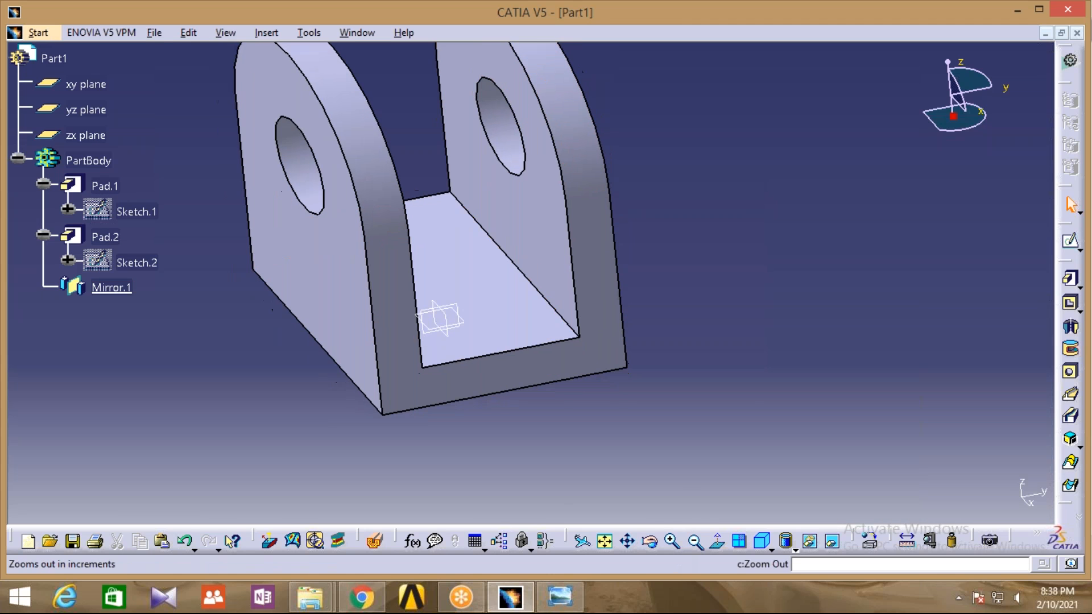
left_click(694, 541)
left_click(695, 541)
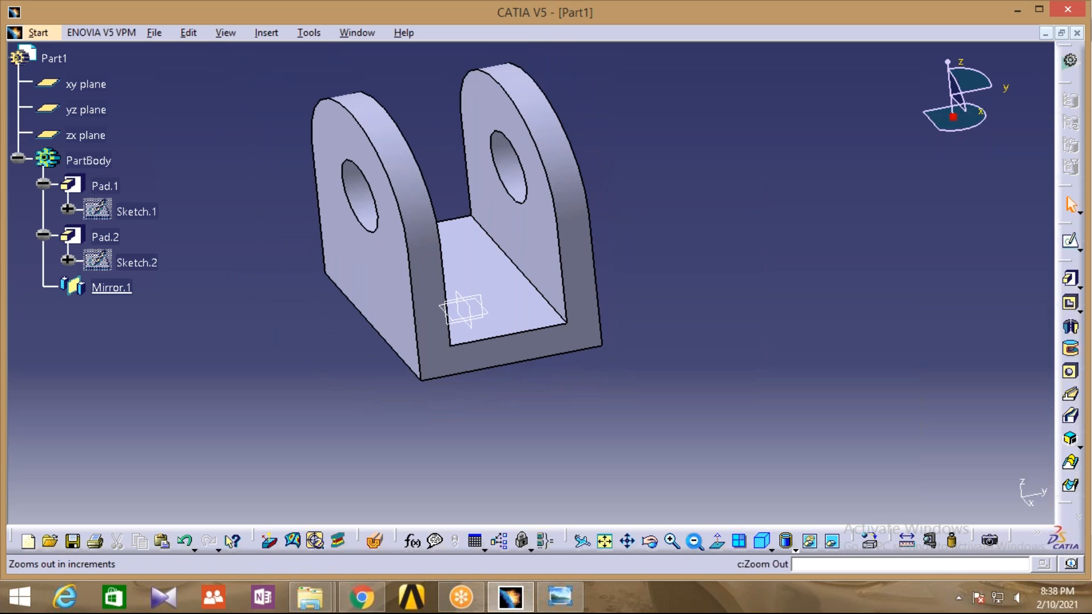
left_click(695, 541)
left_click(650, 541)
left_click_drag(463, 434, 605, 353)
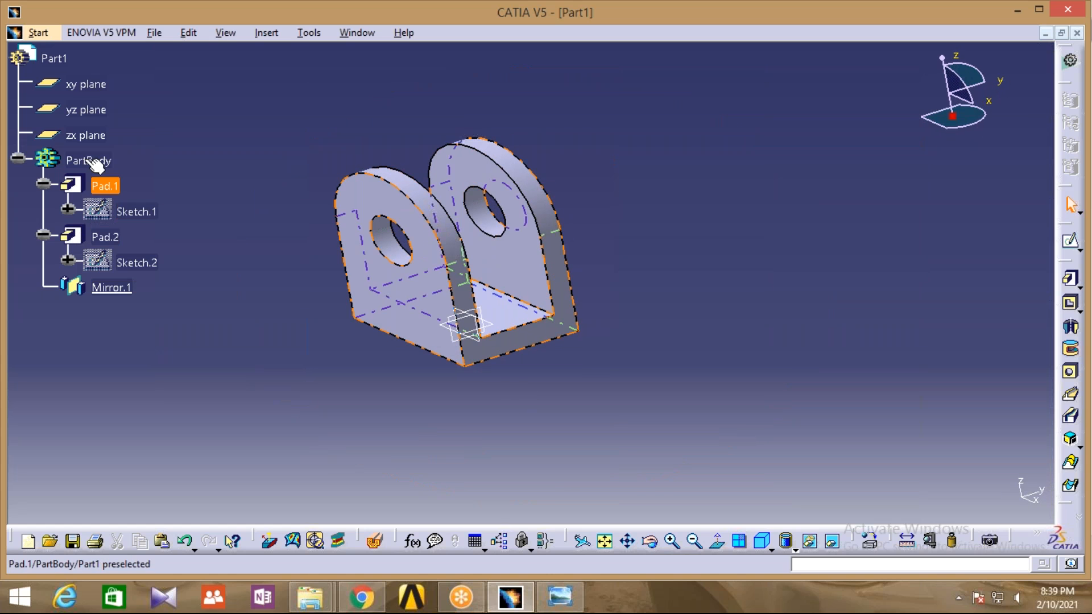
left_click(91, 161)
right_click(86, 160)
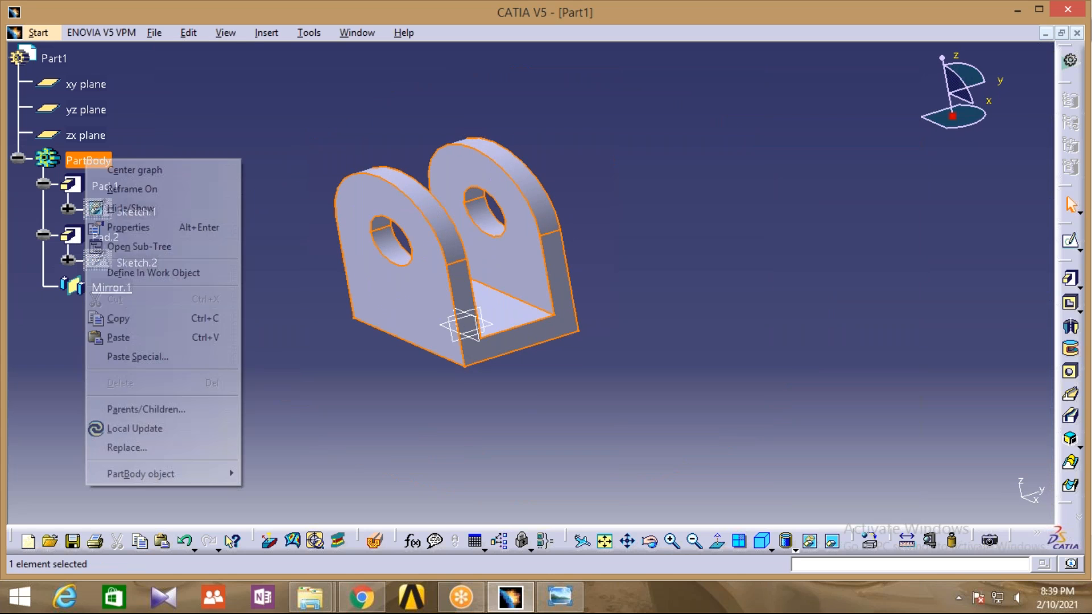
left_click(128, 227)
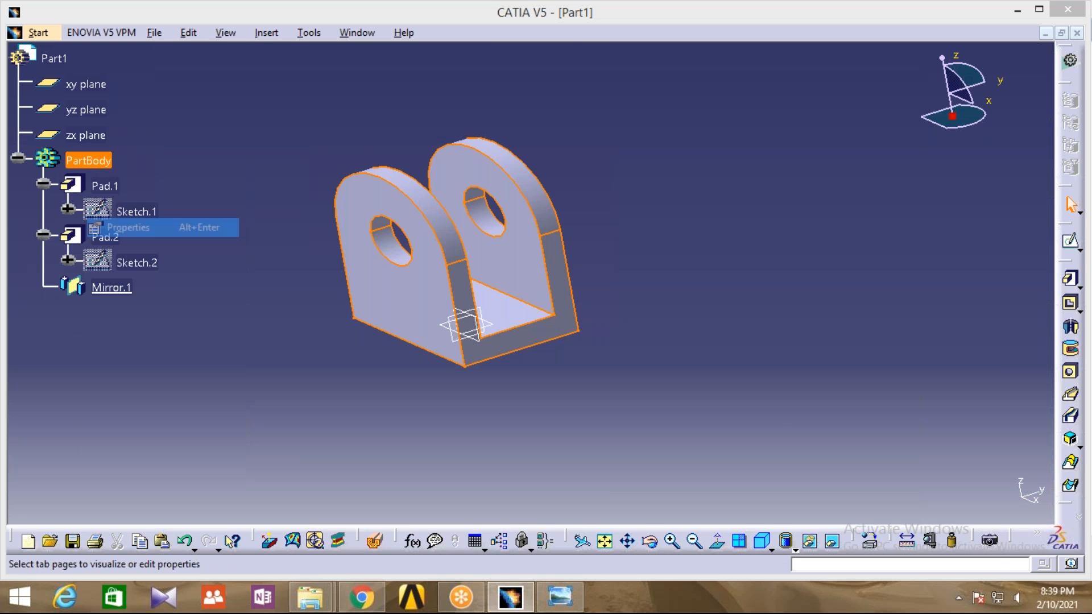
left_click(747, 208)
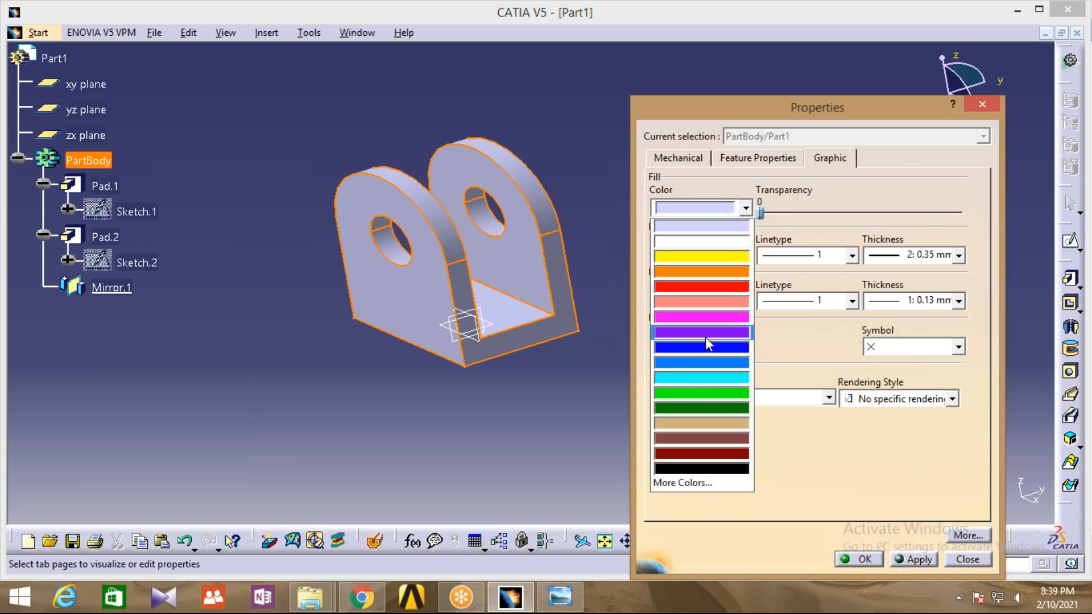
left_click(700, 395)
left_click(853, 559)
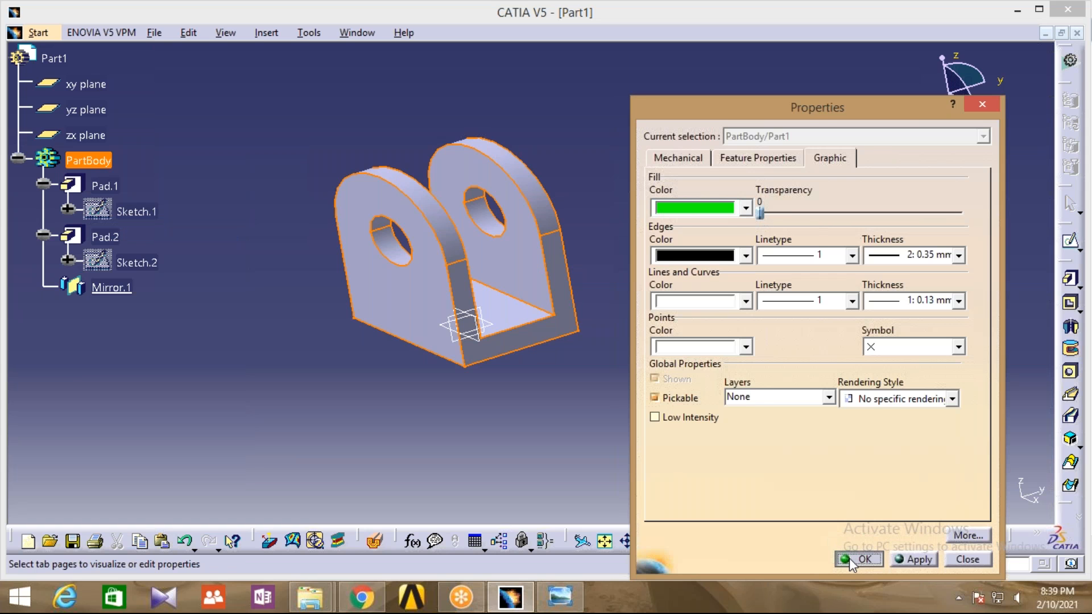
Save the fork part on the Desktop as r3 and close it.
middle_click_drag(638, 305, 690, 320)
left_click(155, 34)
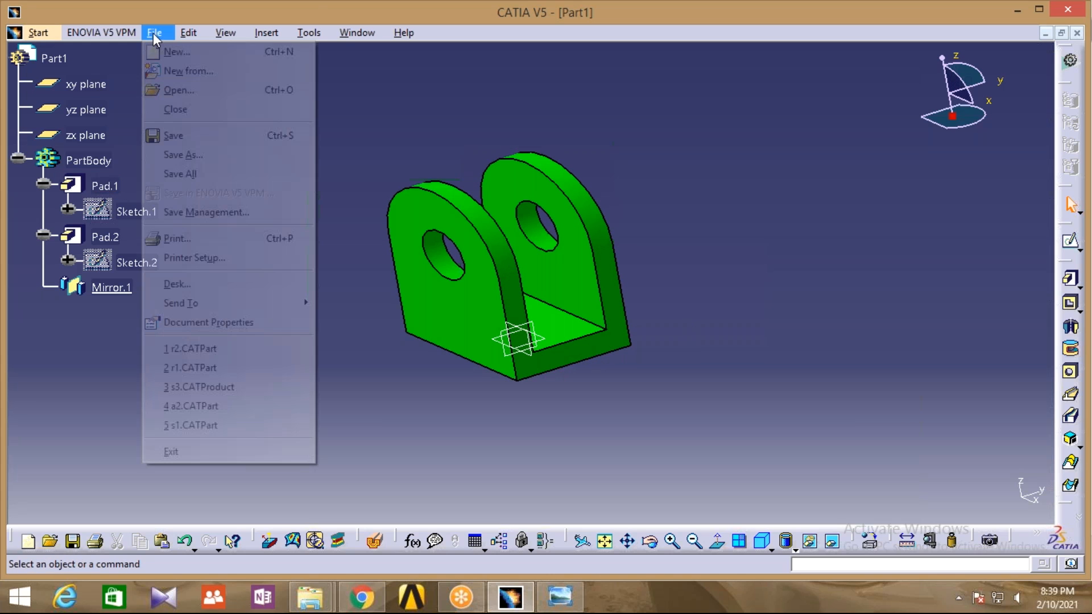
left_click(181, 155)
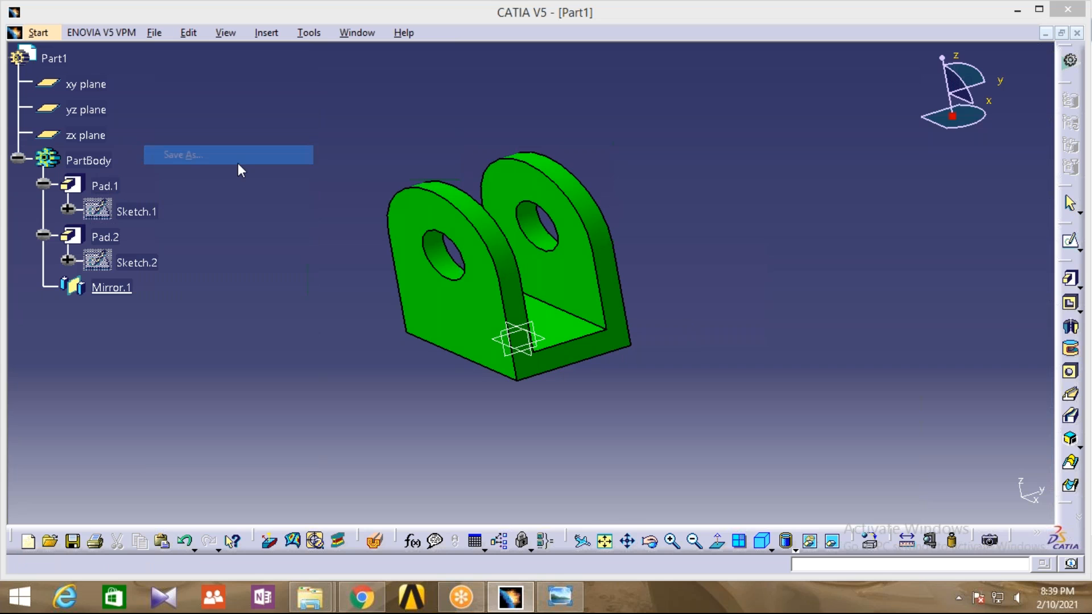
type("r3")
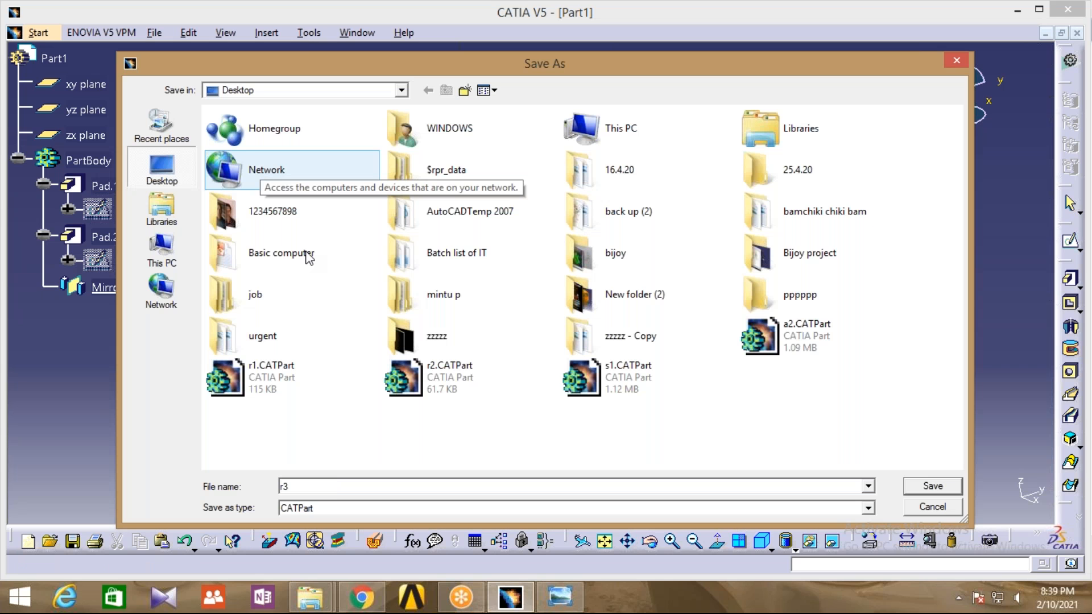
left_click(925, 487)
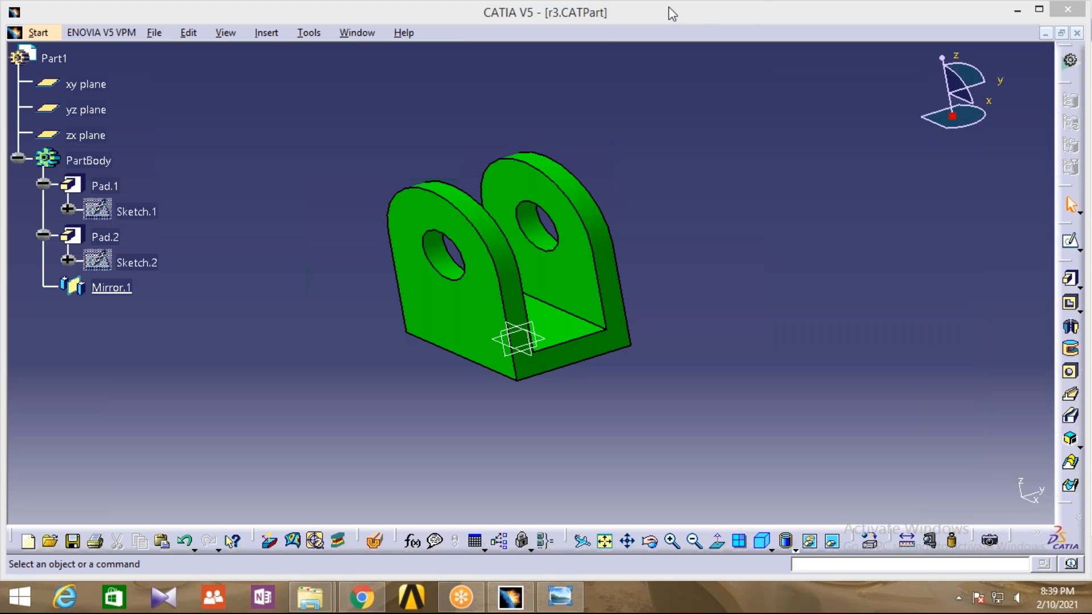
left_click(1077, 33)
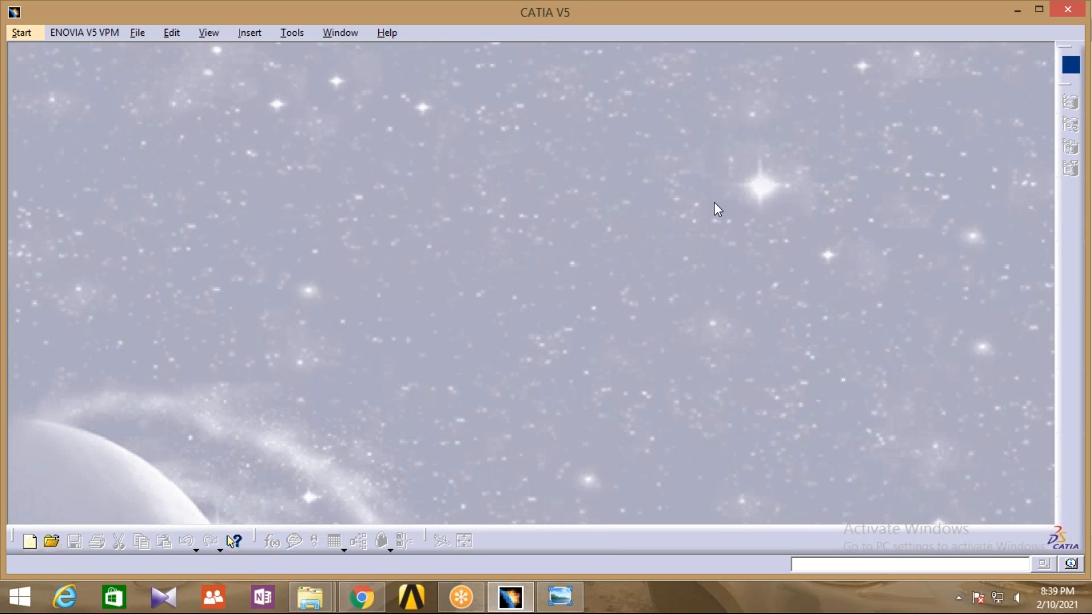
Insert the existing yellow base plate part into a new assembly product and display it in shading with edges.
left_click(23, 33)
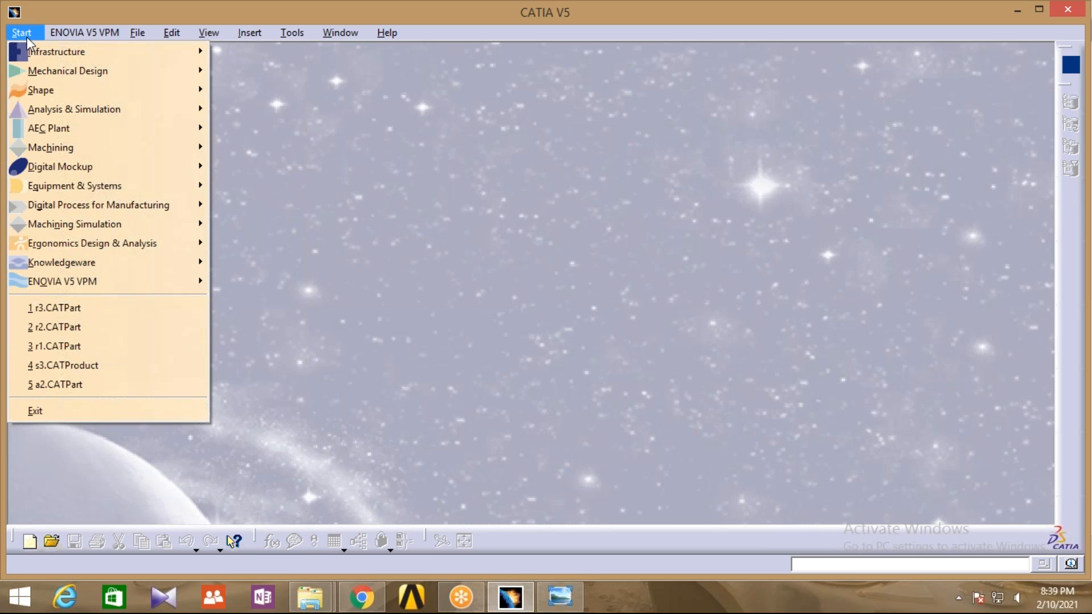
mouse_move(36, 66)
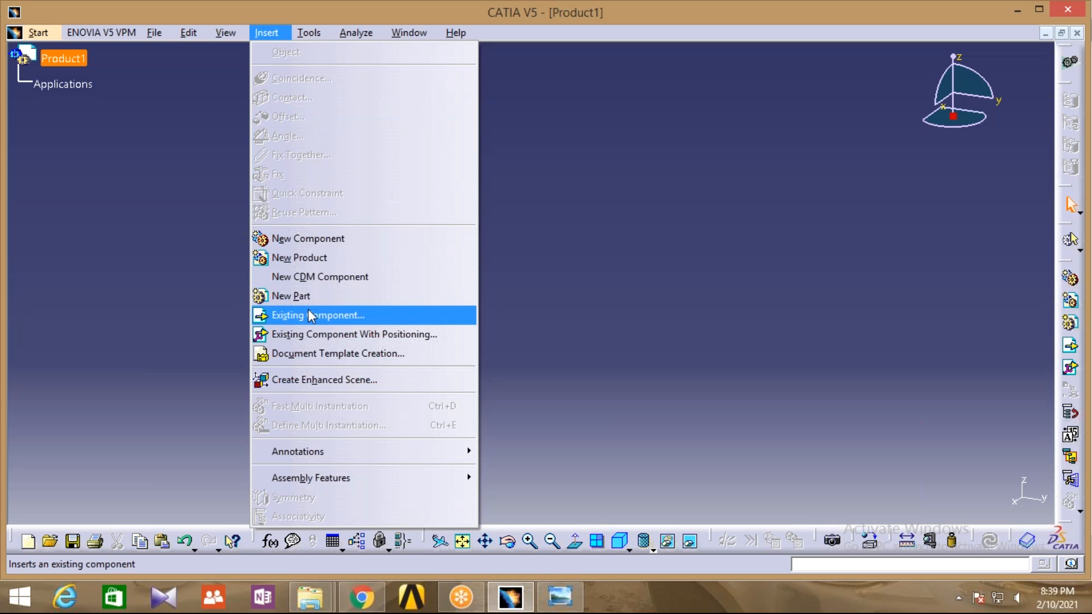
left_click(311, 316)
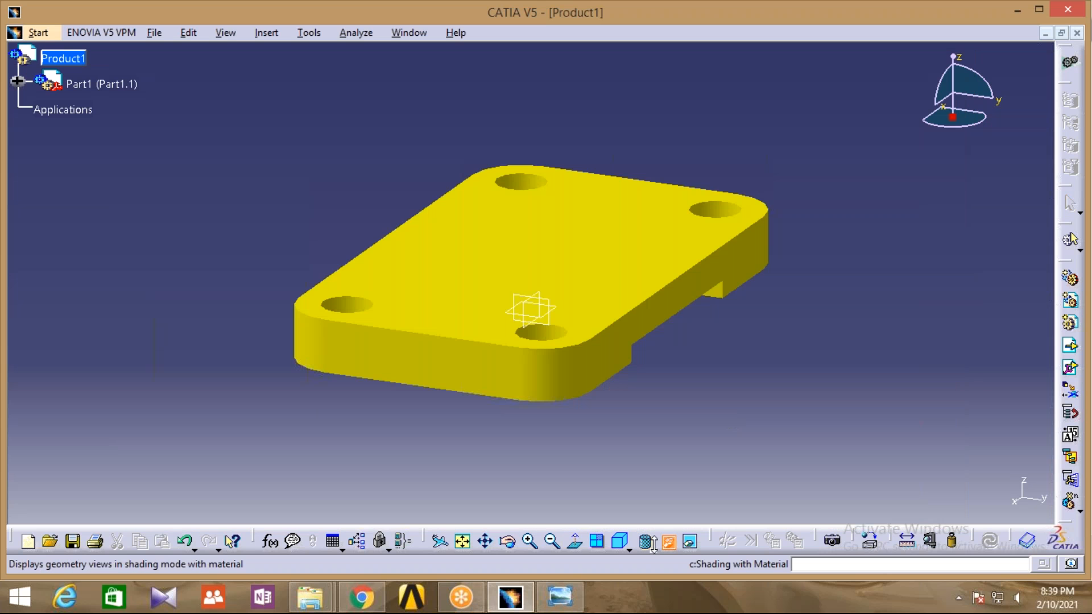
left_click(652, 550)
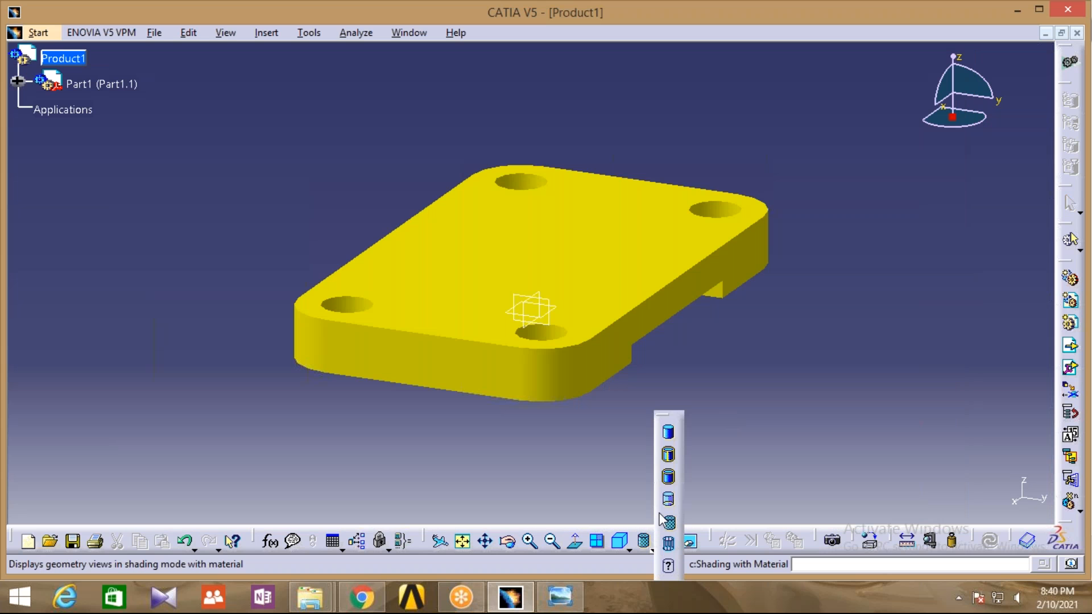
left_click(668, 477)
middle_click(560, 255)
Hide Product1 and close the assembly without saving its changes.
left_click(667, 541)
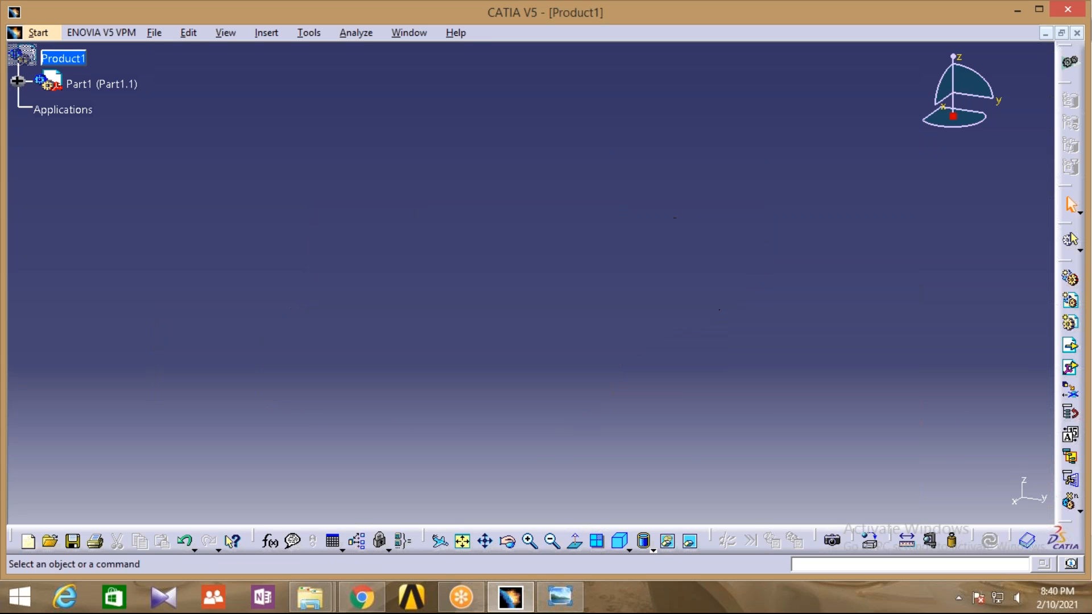
scroll(327, 232, "down", 2)
scroll(328, 234, "up", 4)
left_click(87, 184)
left_click(63, 154)
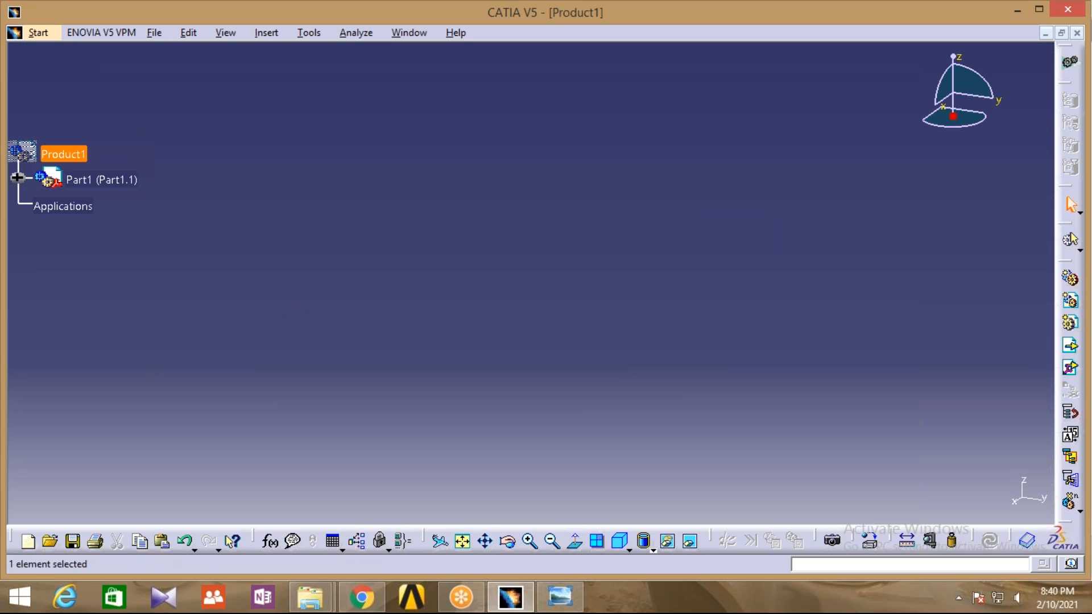
left_click(108, 282)
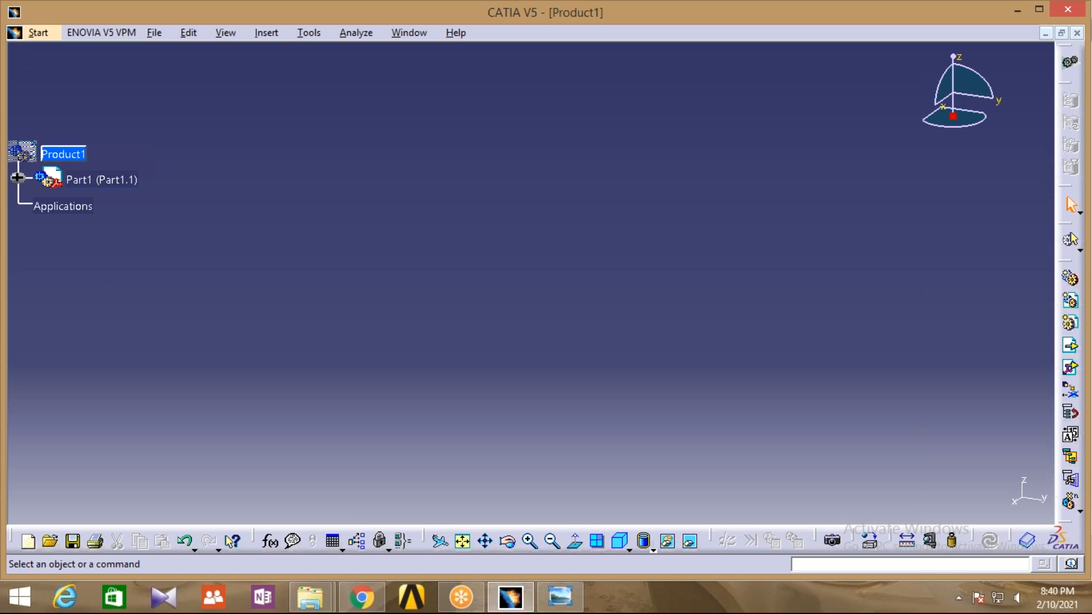
left_click(1076, 34)
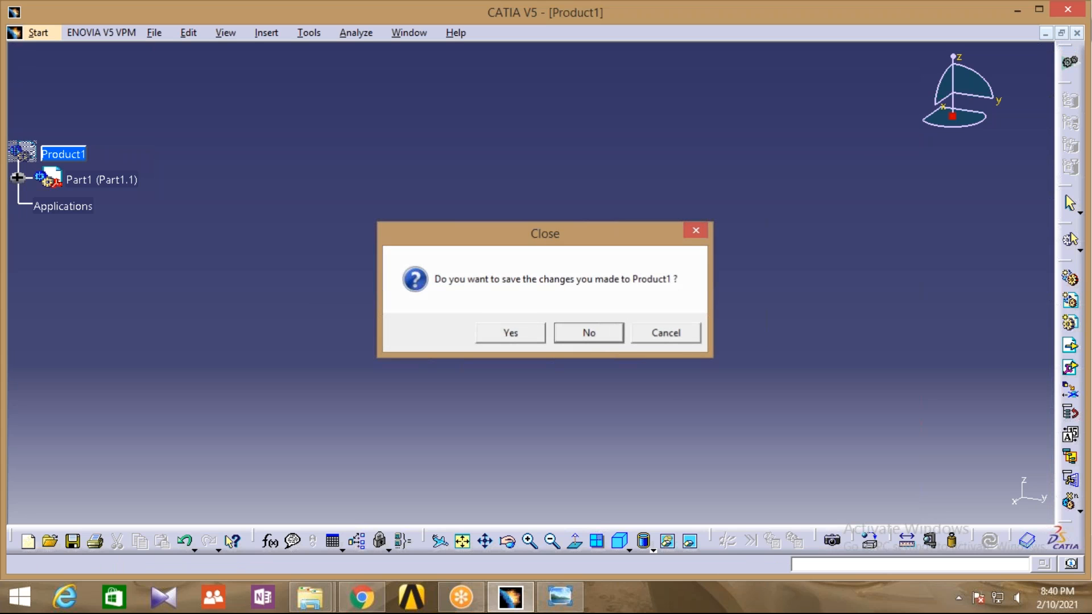
left_click(576, 332)
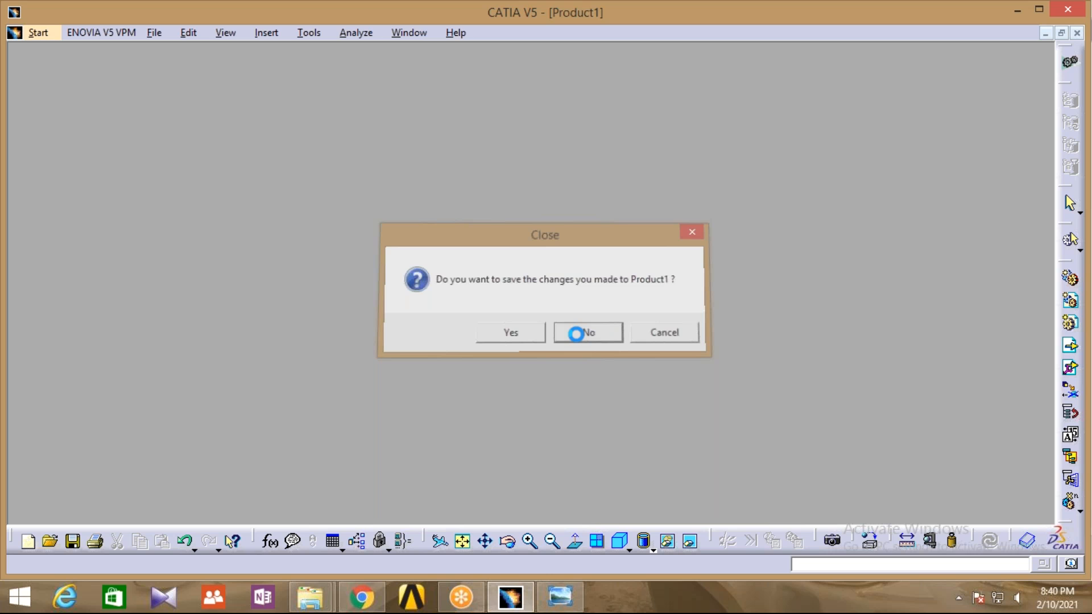
Create a new assembly product and insert the existing yellow base plate part r1 from the Desktop.
left_click(38, 32)
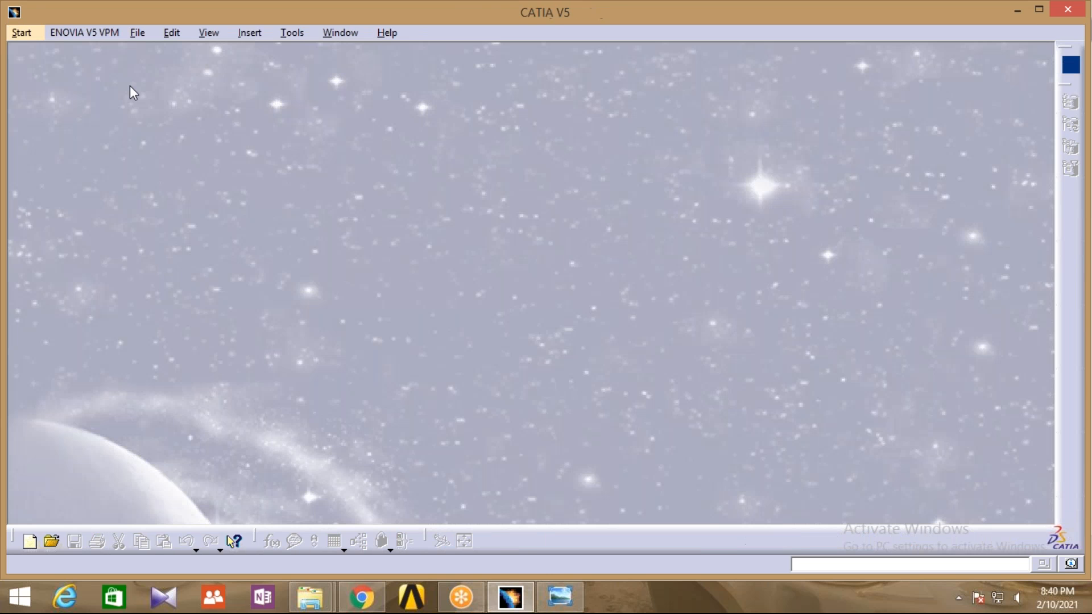
left_click(215, 90)
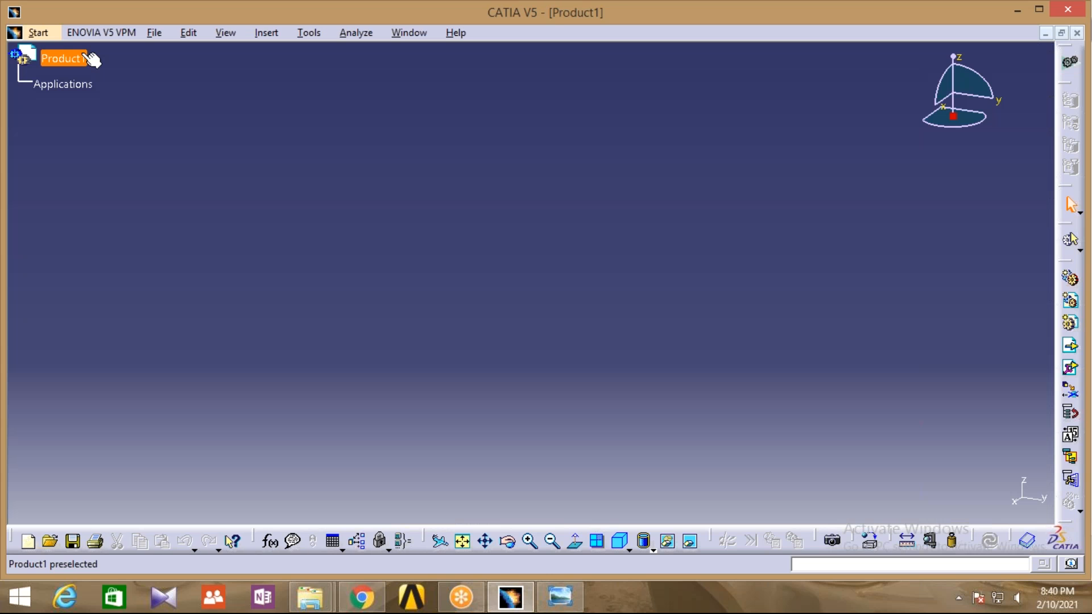
left_click(266, 33)
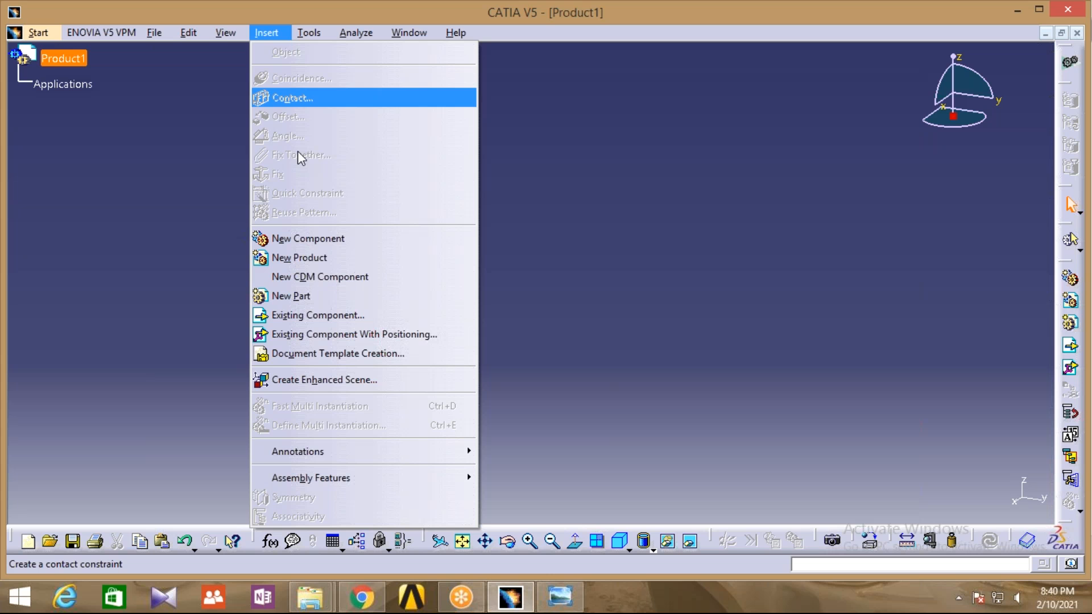
left_click(384, 314)
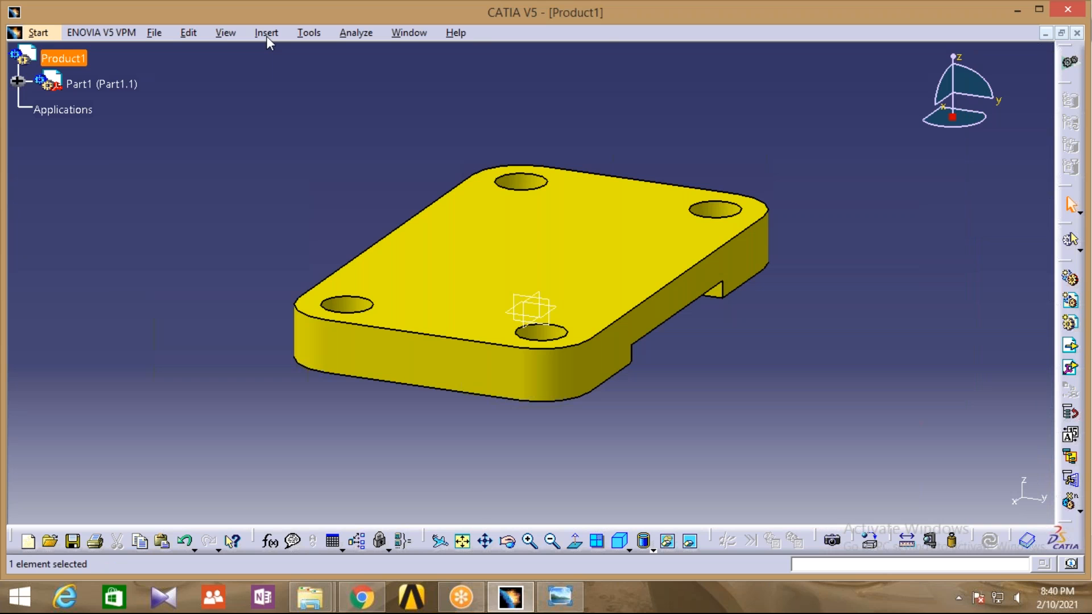
Insert the existing magenta web part r2 from the Desktop into Product1, resolving the part number conflict by automatic rename.
left_click(266, 33)
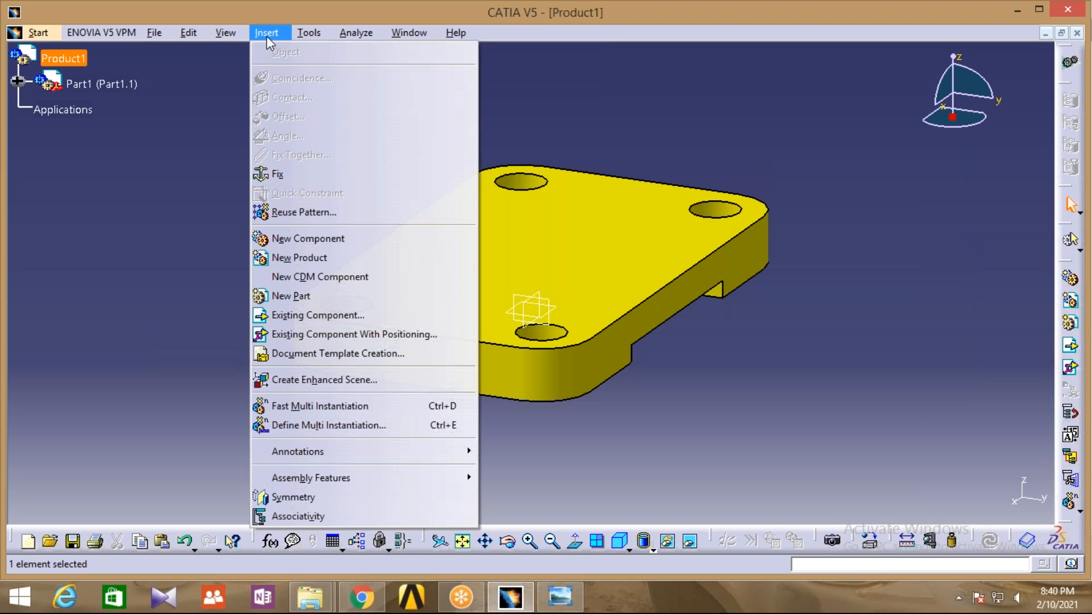
left_click(318, 315)
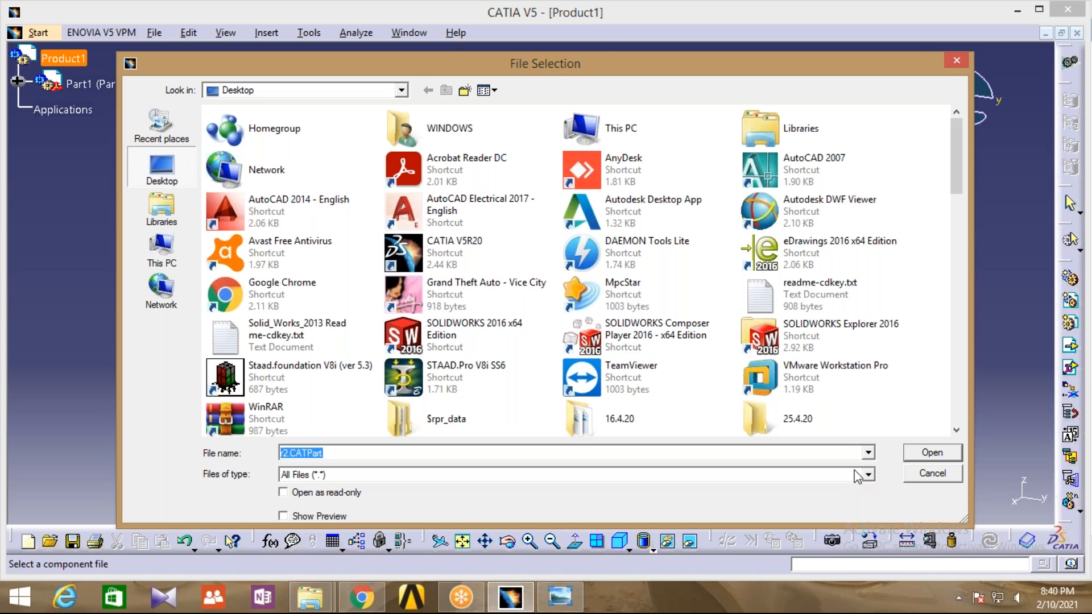
left_click(932, 452)
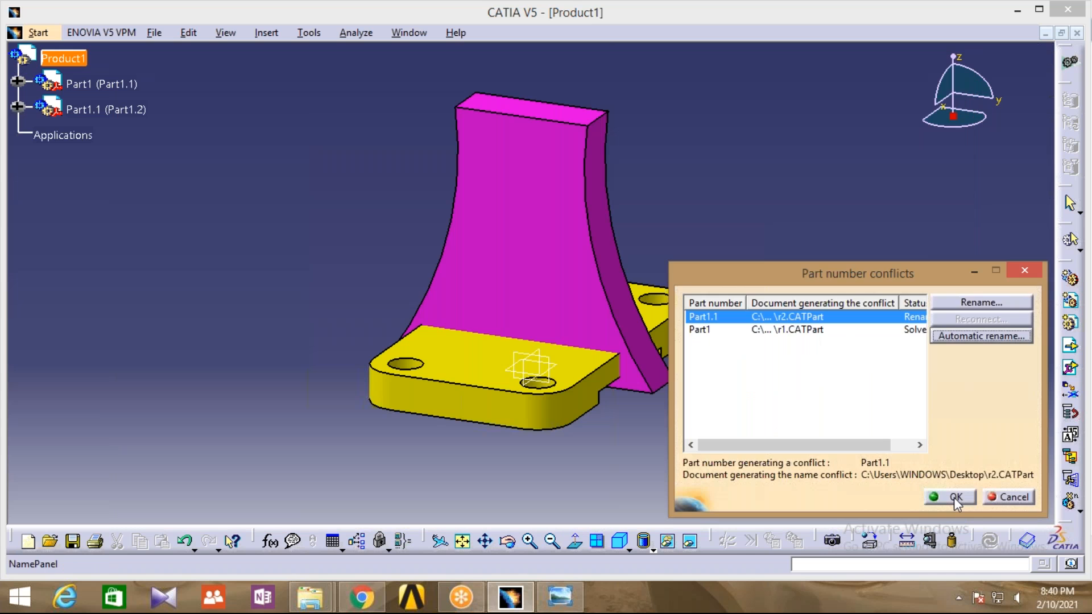
left_click(956, 495)
middle_click_drag(775, 343, 703, 332)
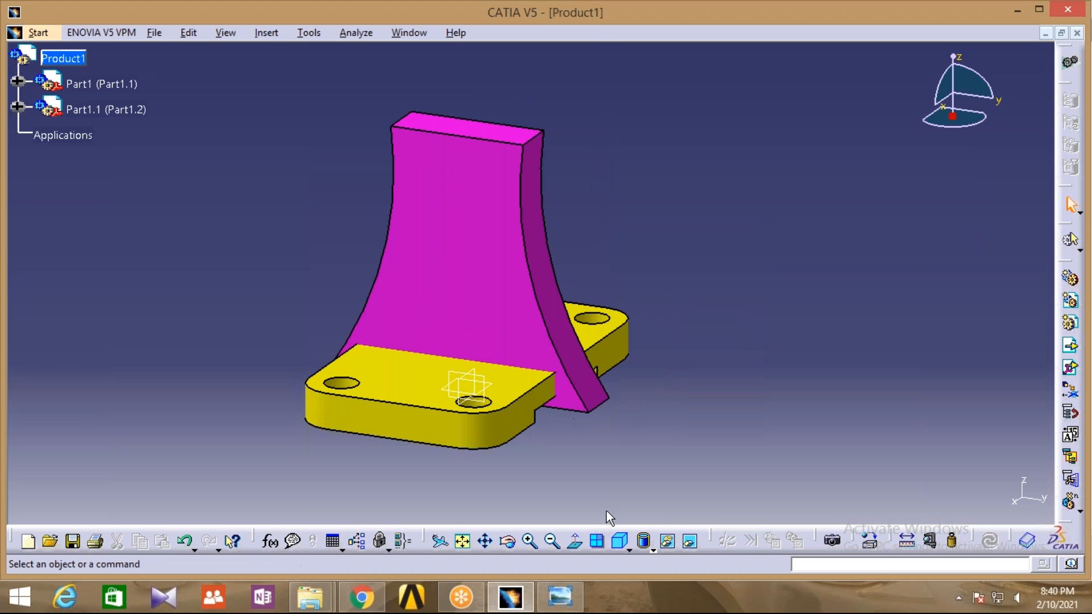
left_click(553, 541)
middle_click_drag(722, 331, 675, 371)
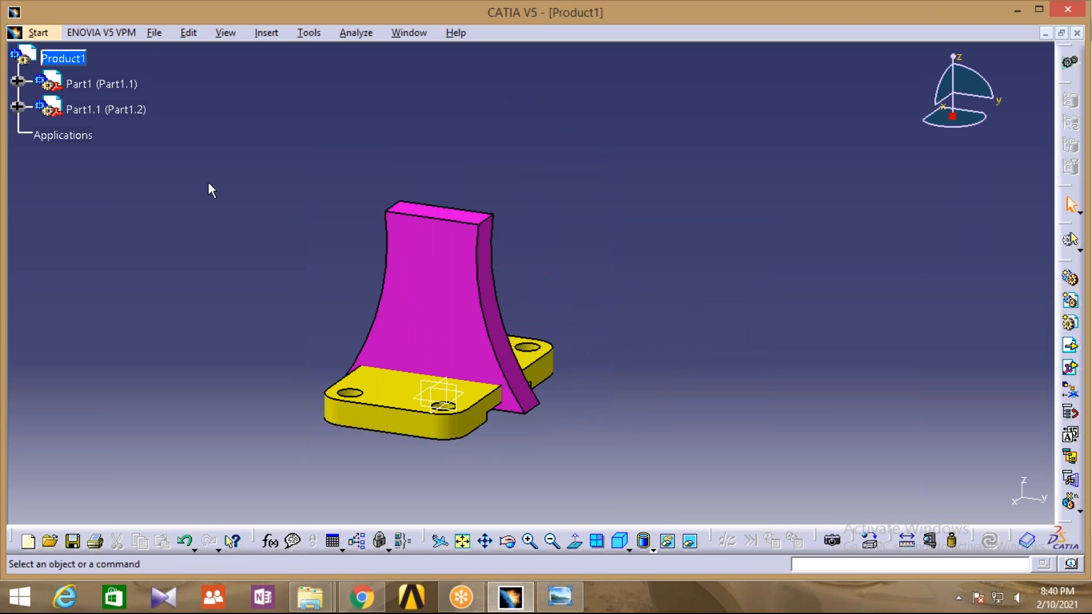
Manipulate the magenta web freely, moving it along the Y axis off the plate and rotating it around the Z axis.
left_click(263, 39)
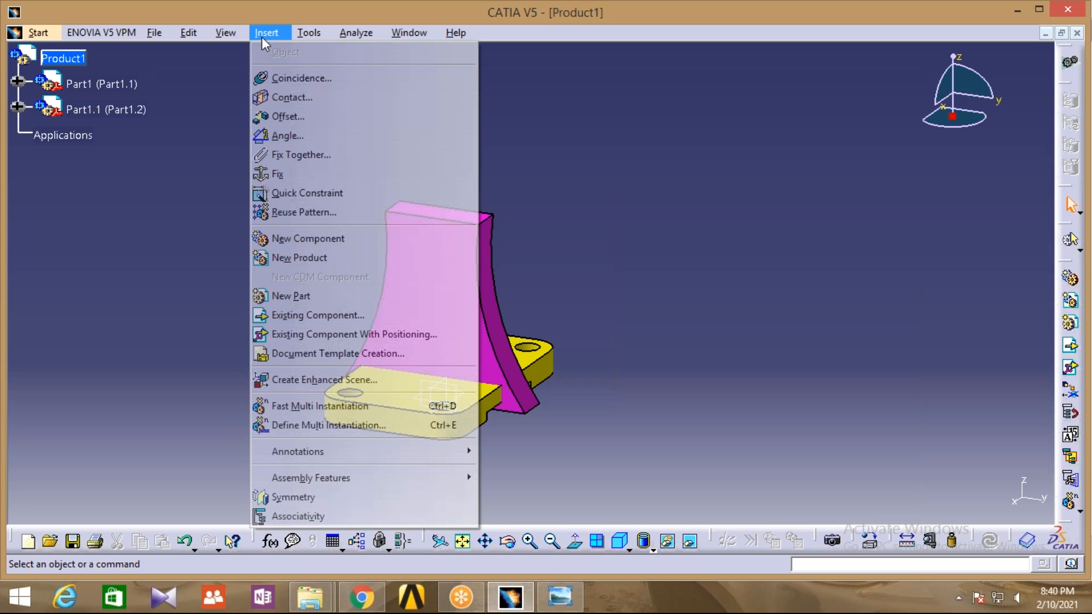
mouse_move(188, 32)
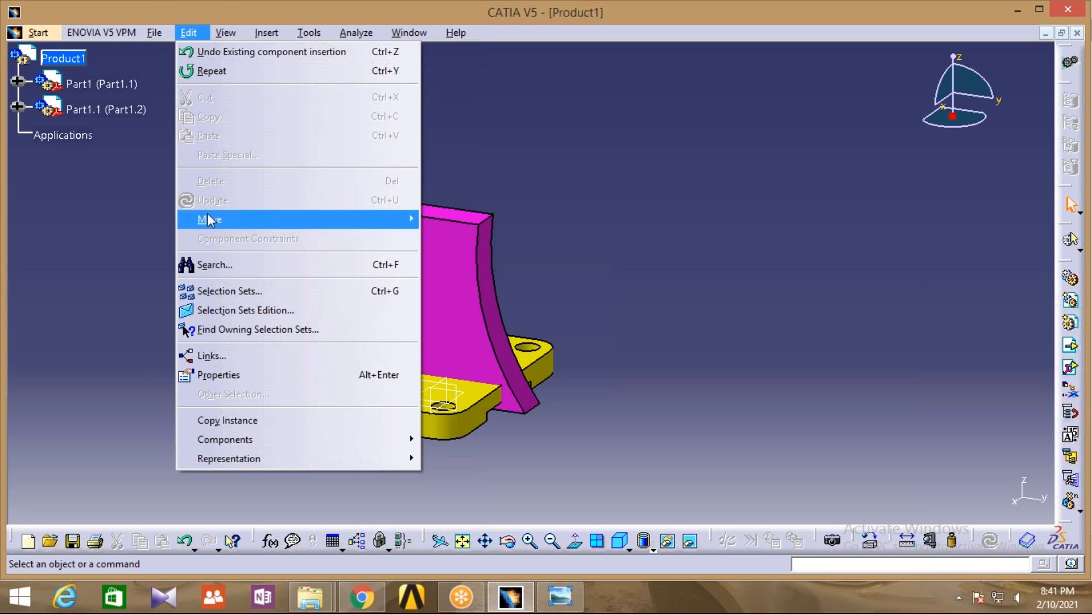
mouse_move(210, 219)
left_click(494, 216)
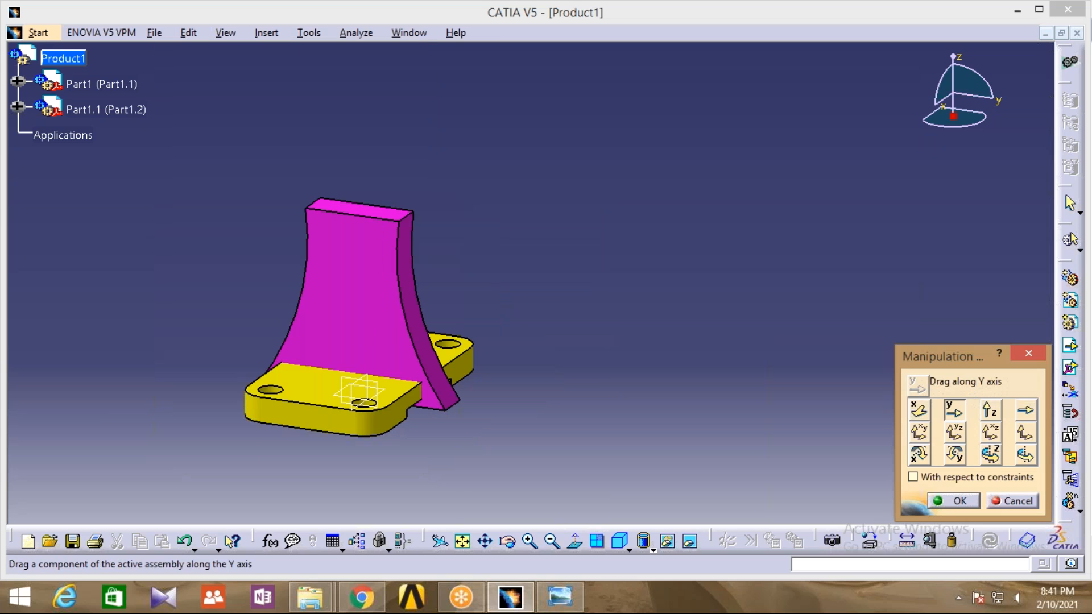
left_click_drag(380, 305, 546, 319)
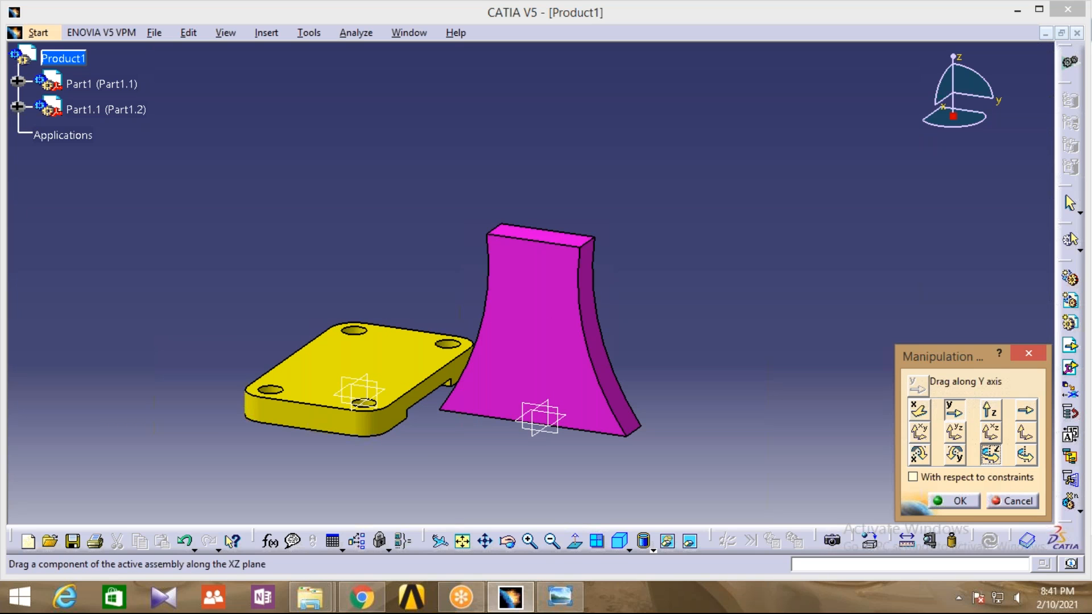
left_click(991, 454)
left_click_drag(631, 364, 585, 234)
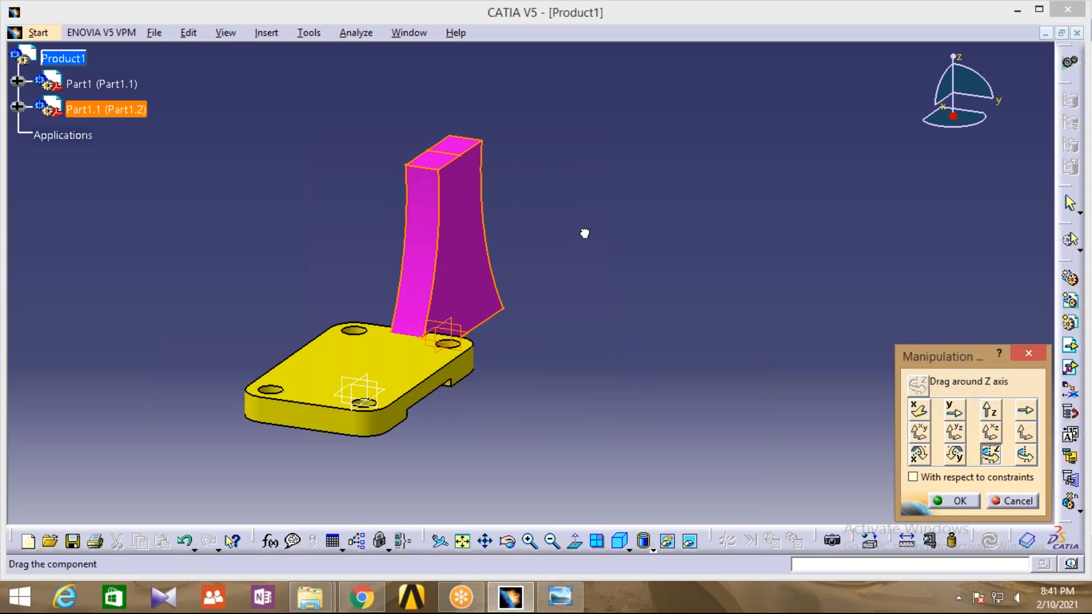
Raise the magenta web along the Z axis well above the base plate and finish the manipulation.
left_click(990, 411)
left_click_drag(480, 280, 468, 164)
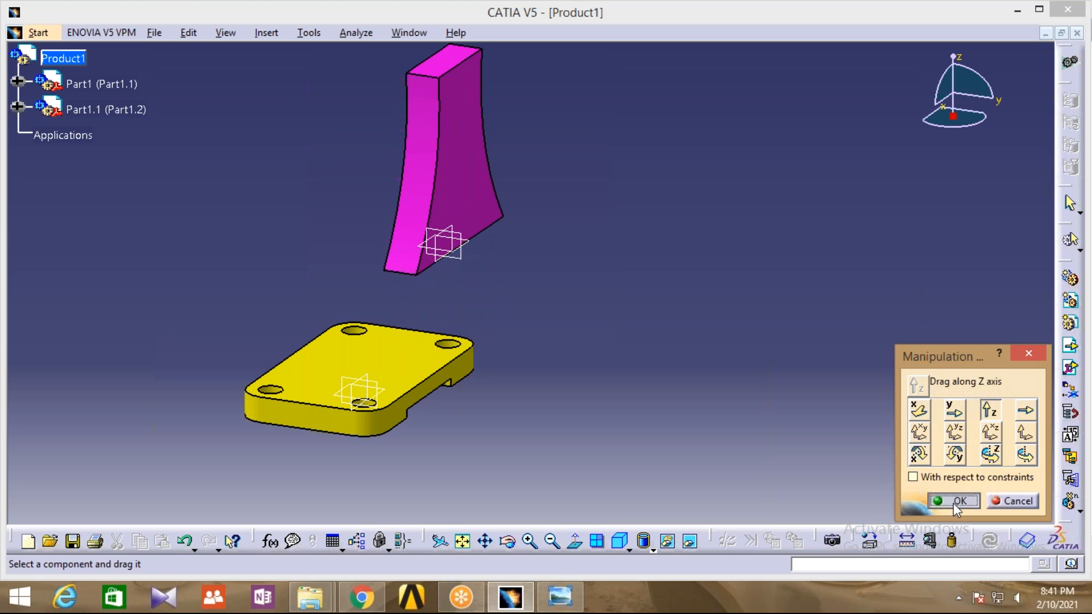
left_click(956, 503)
Snap the bottom face of the magenta web onto the top face of the yellow base plate.
middle_click_drag(511, 238, 509, 271)
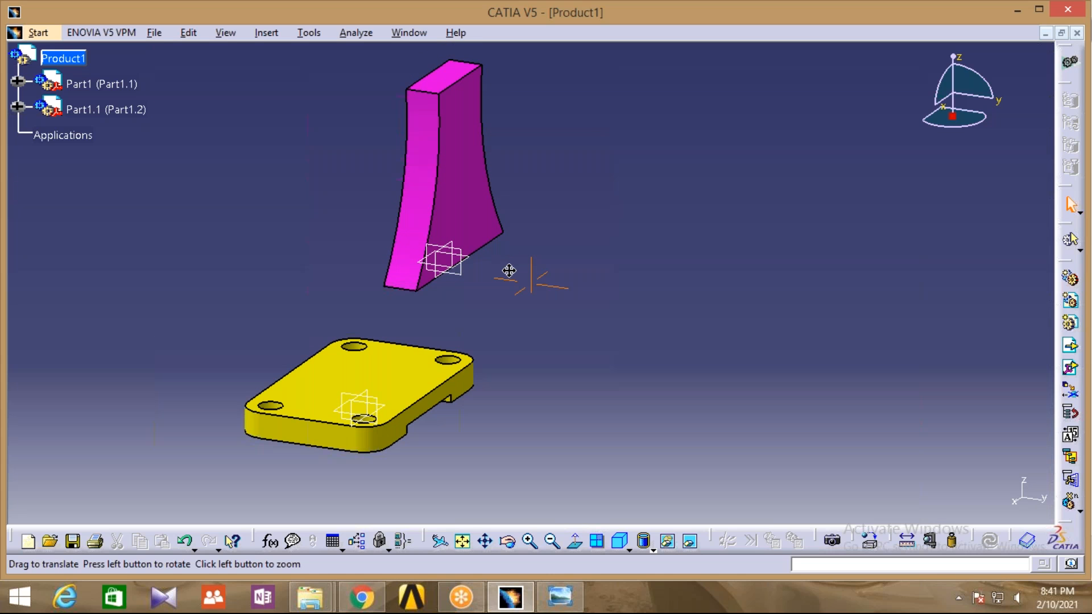
middle_click_drag(509, 271, 506, 300)
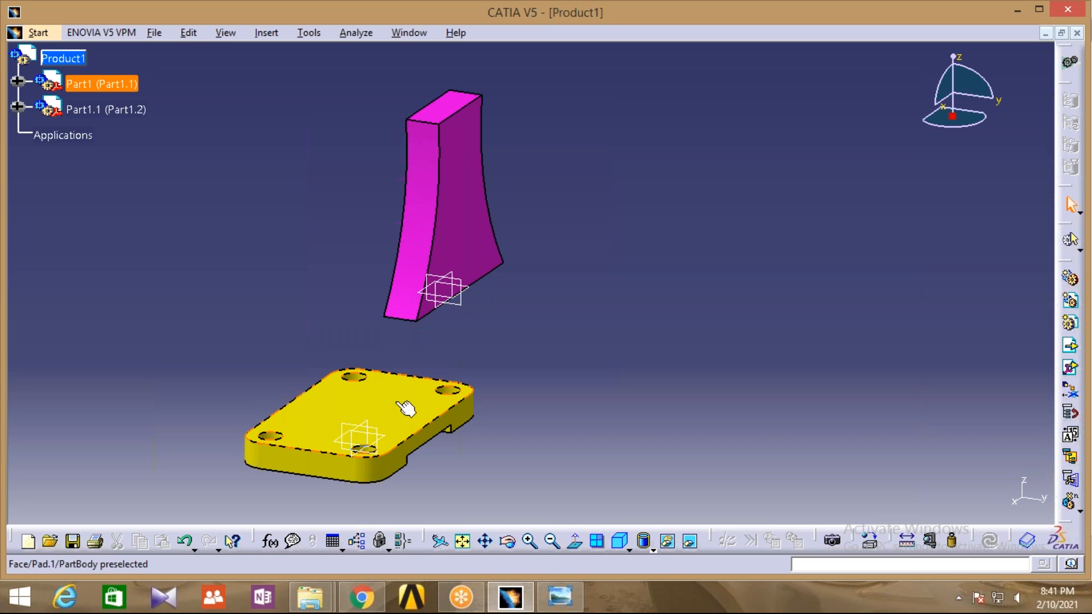
left_click(186, 39)
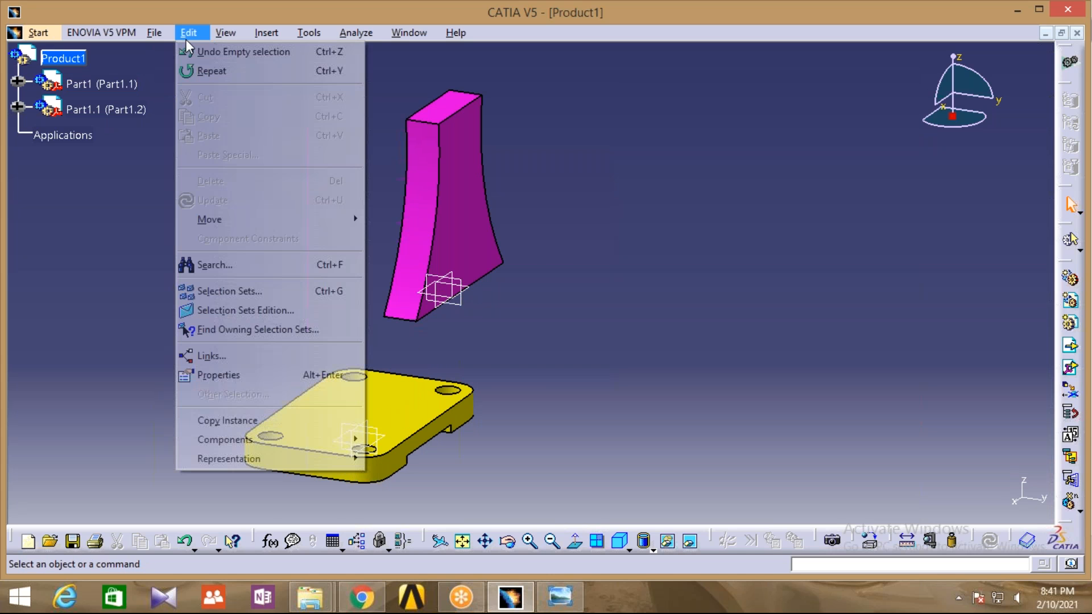
mouse_move(203, 219)
left_click(387, 237)
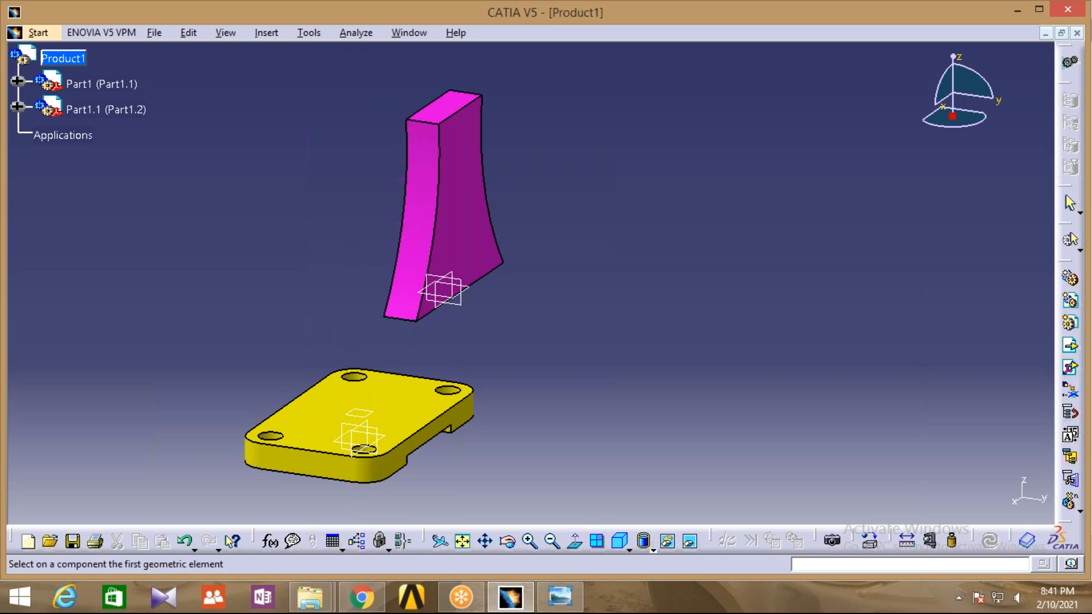
left_click_drag(508, 542, 472, 352)
left_click(472, 392)
middle_click_drag(349, 275, 480, 449)
left_click(481, 449)
left_click(560, 408)
middle_click_drag(560, 408, 495, 334)
middle_click_drag(540, 369, 298, 364)
Centre the magenta web on the base plate by snapping its vertical reference plane to the plate's matching plane.
left_click(182, 33)
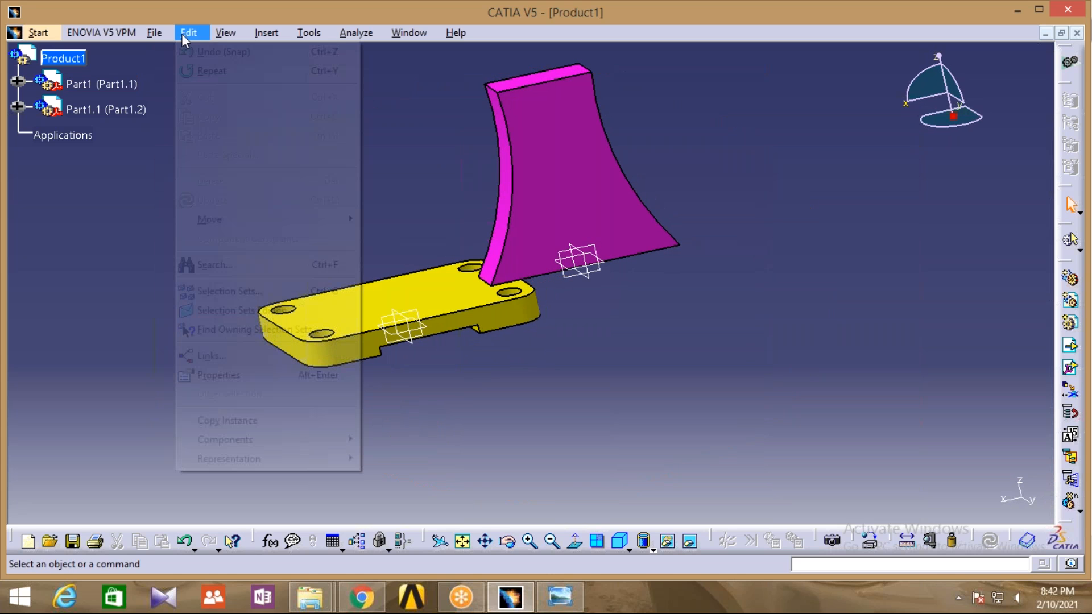
mouse_move(215, 219)
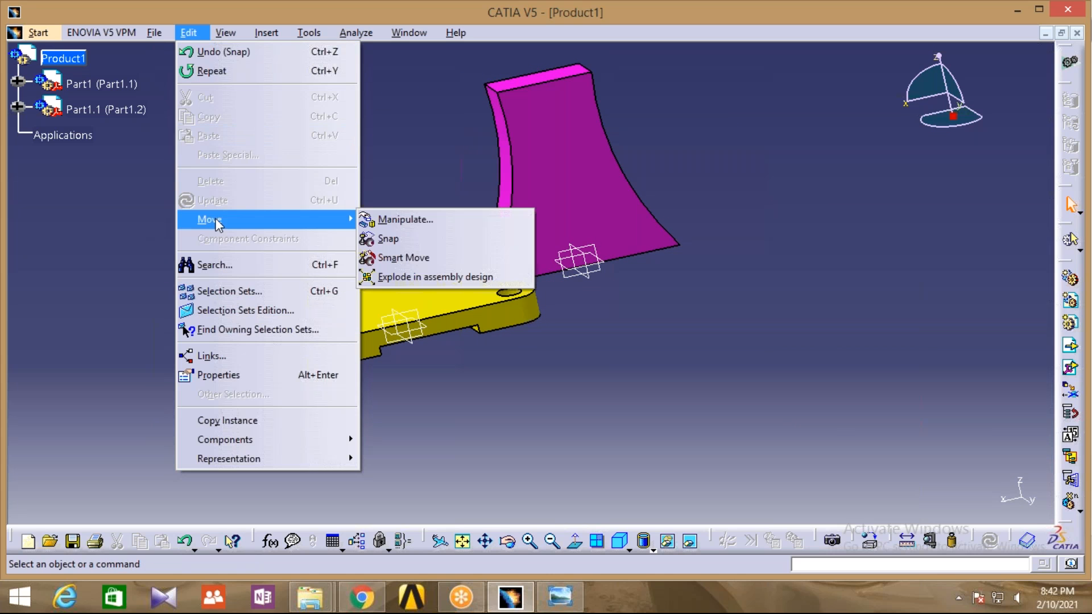
left_click(411, 239)
left_click(579, 260)
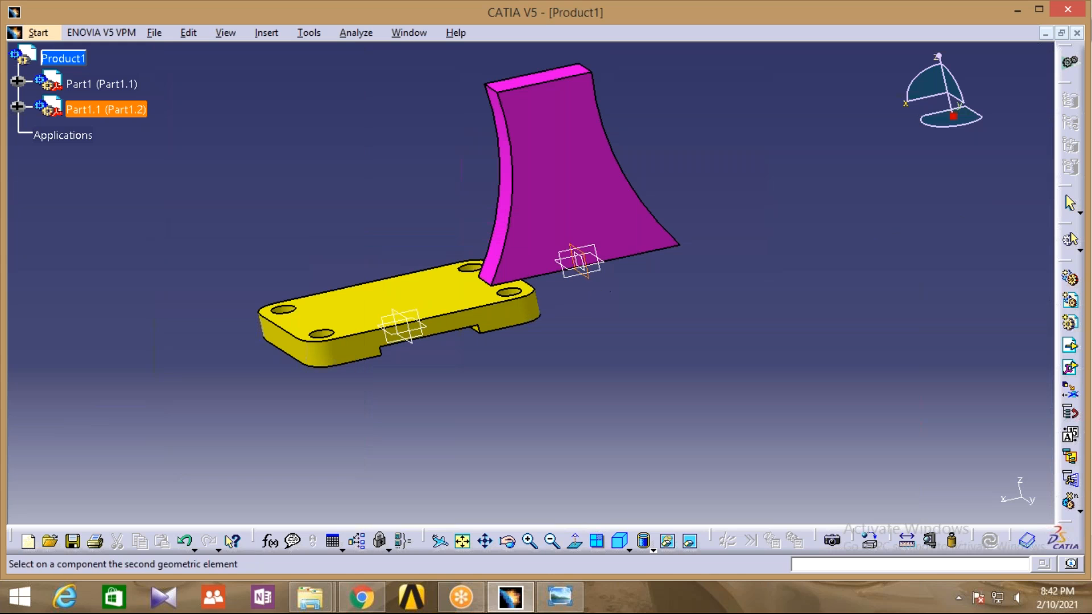
left_click(414, 341)
left_click(429, 366)
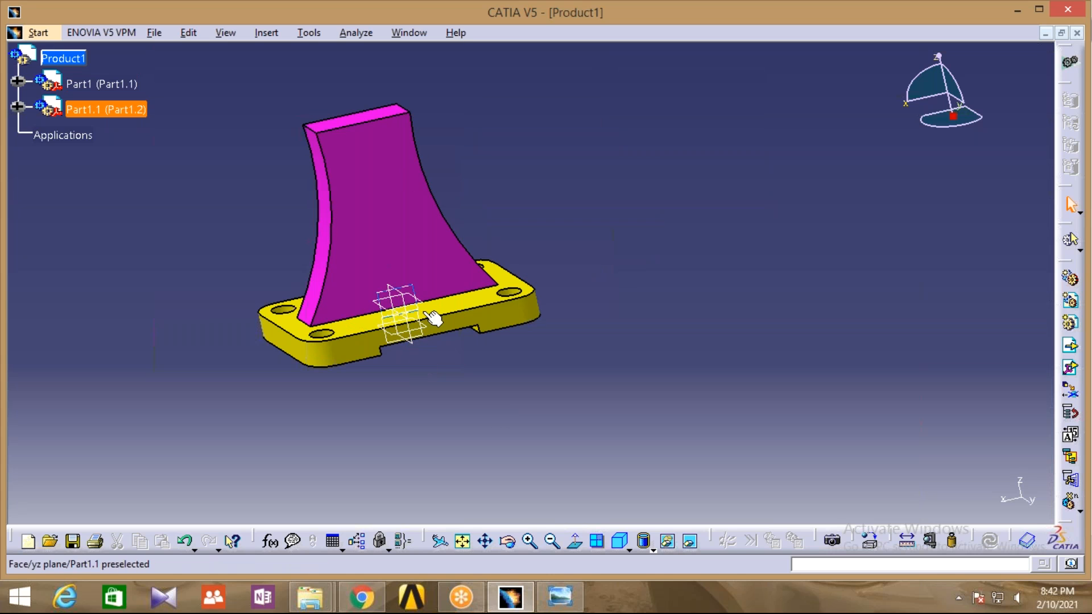
left_click(508, 543)
left_click_drag(261, 393, 711, 392)
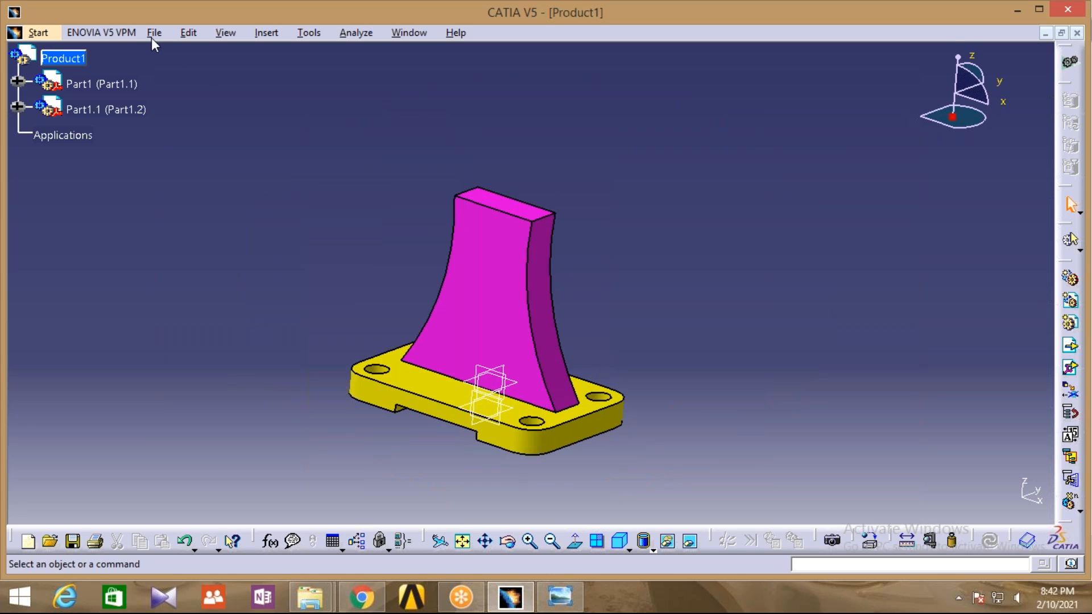
Insert the existing green fork part r3 from the Desktop into Product1, resolving the part number conflict by automatic rename.
left_click(64, 59)
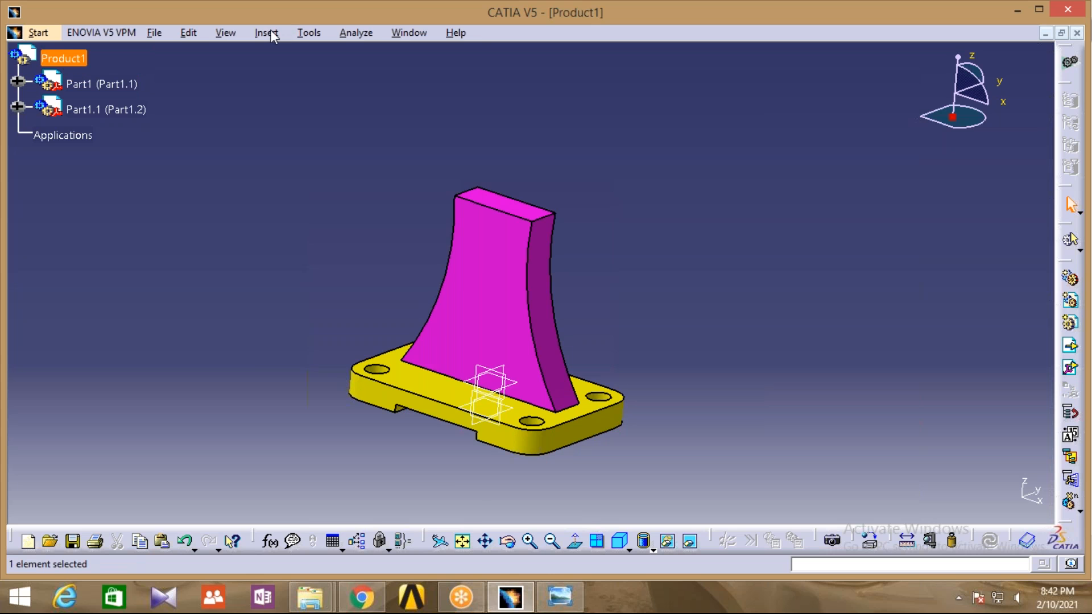
left_click(271, 33)
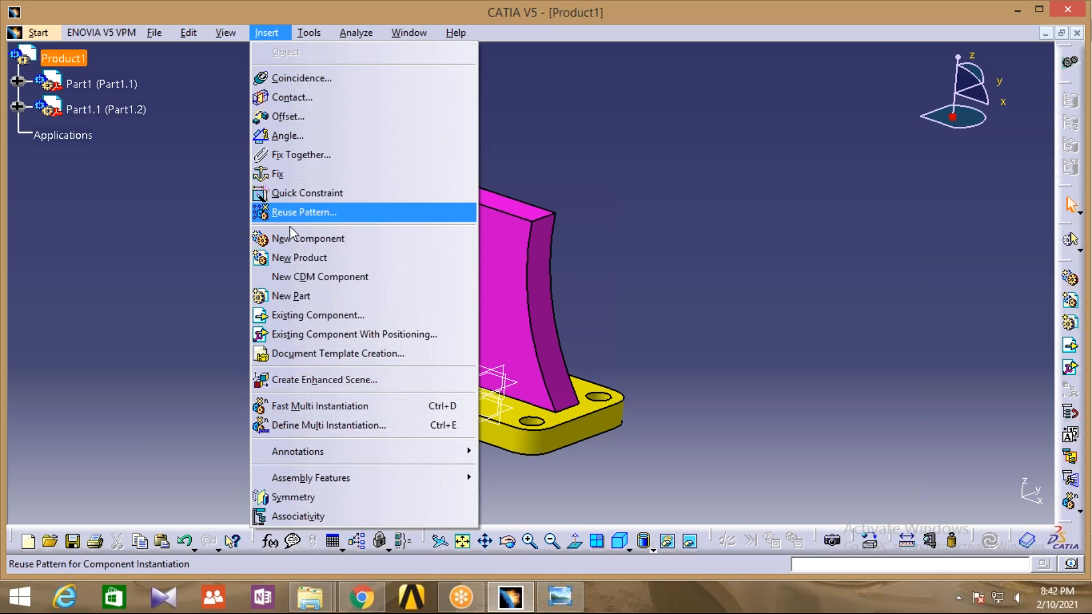
left_click(307, 314)
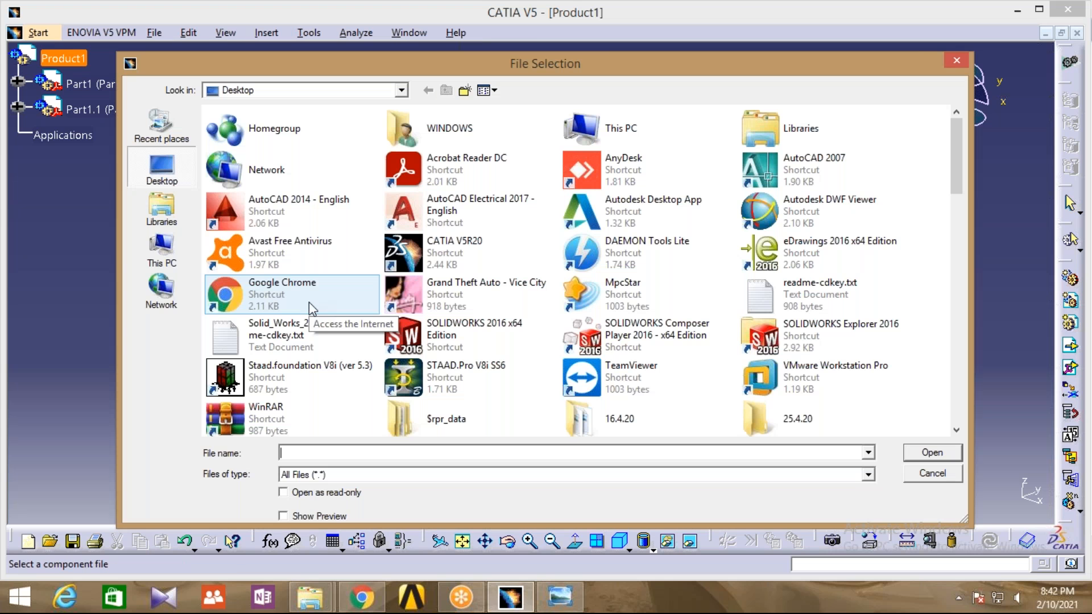
left_click(915, 452)
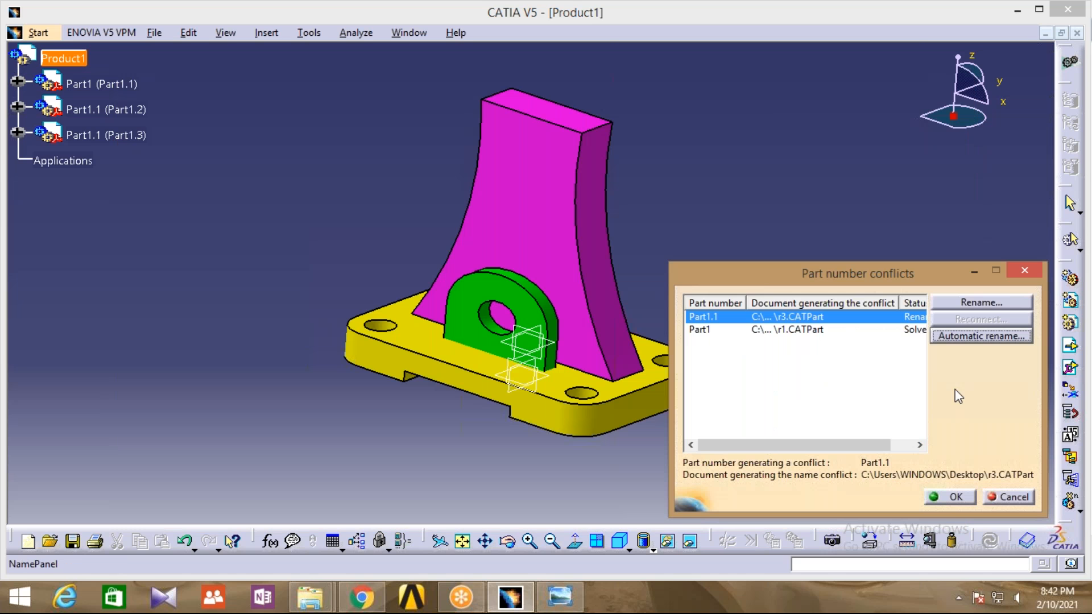
Move the green fork clear of the web along the X axis, and raise it along the Z axis above the web.
left_click(193, 37)
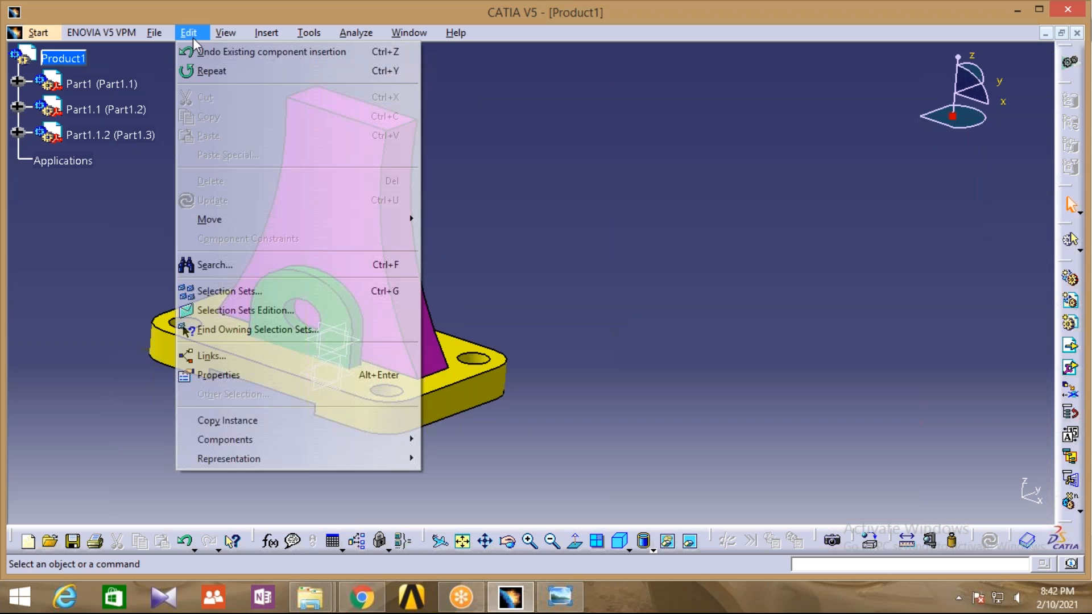
left_click(497, 222)
left_click(919, 410)
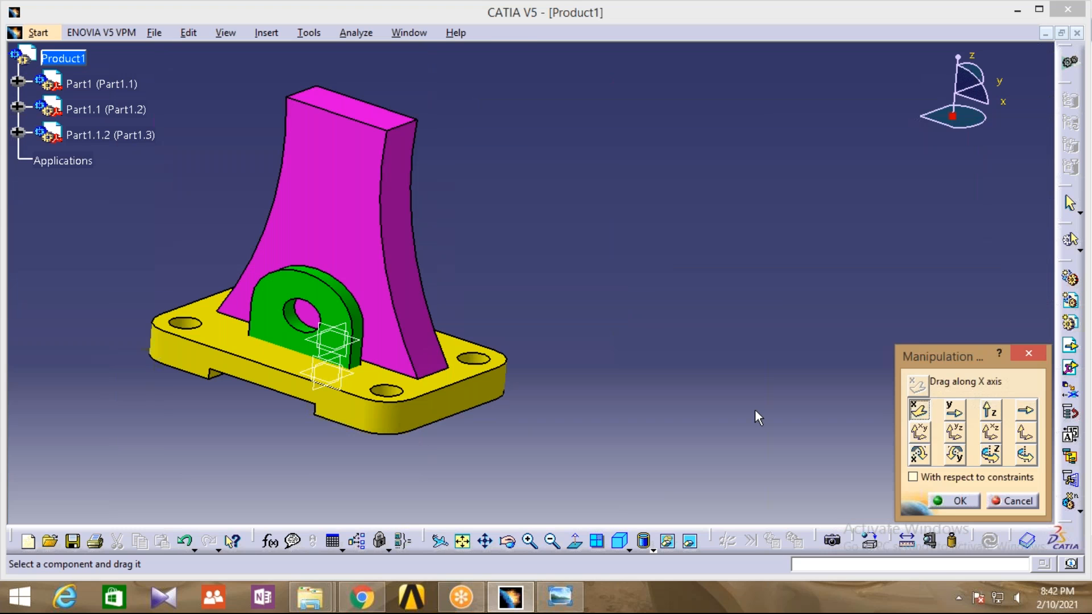
left_click_drag(273, 334, 543, 427)
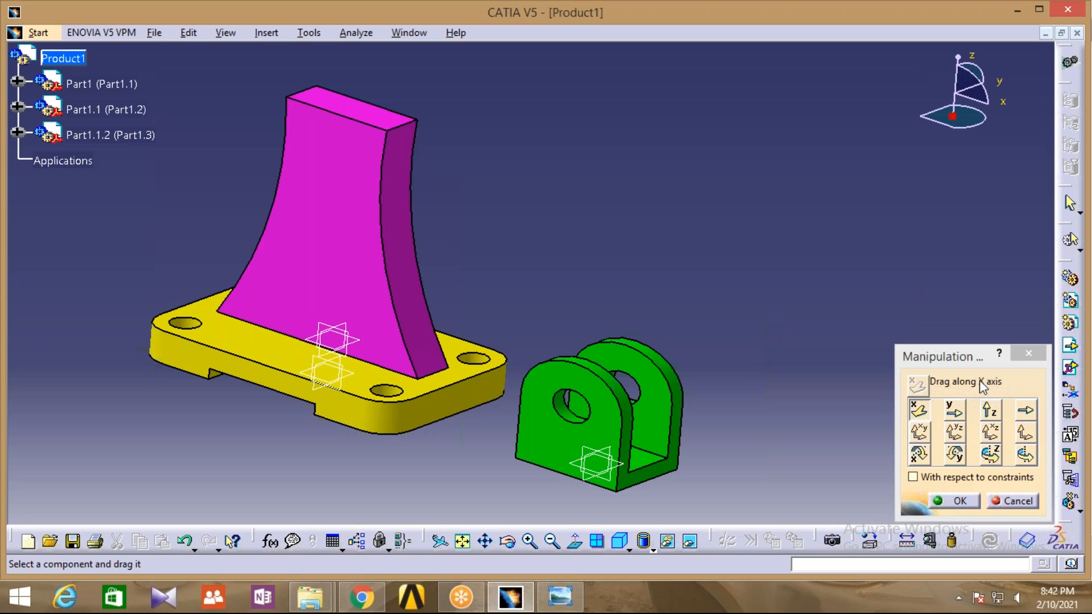
left_click(990, 410)
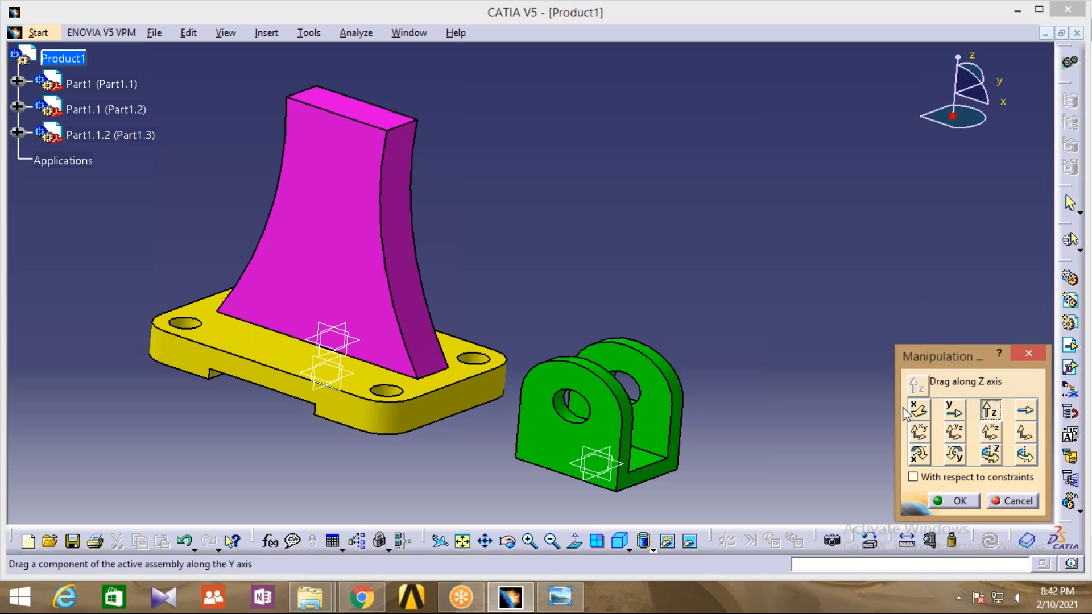
left_click_drag(561, 401, 567, 121)
middle_click_drag(570, 227, 621, 312)
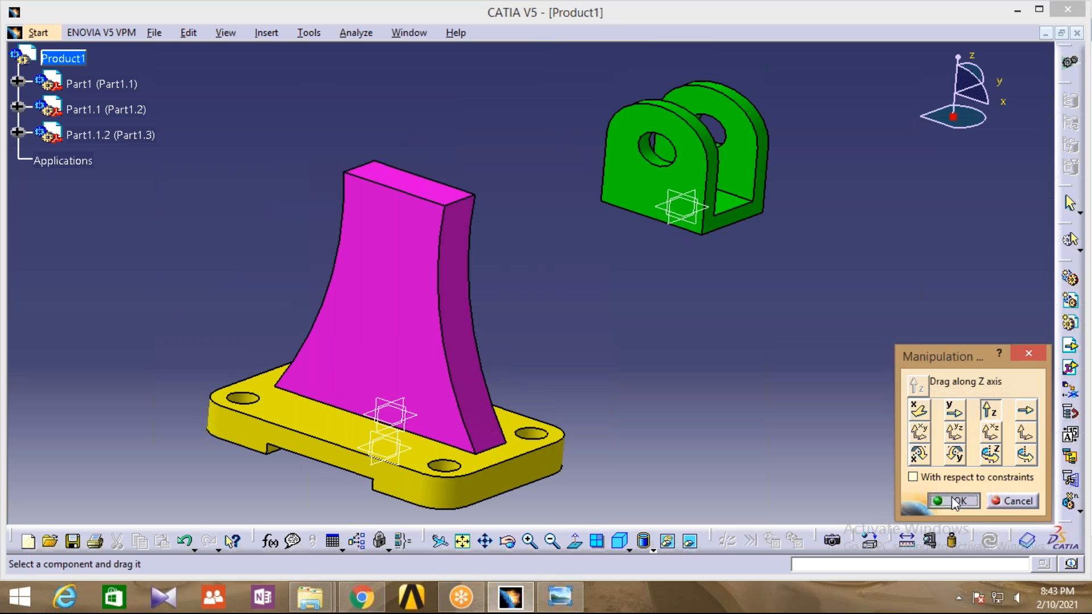
left_click(955, 501)
Snap the bottom face of the green fork to the level of the magenta web's top face.
middle_click_drag(587, 462, 536, 370)
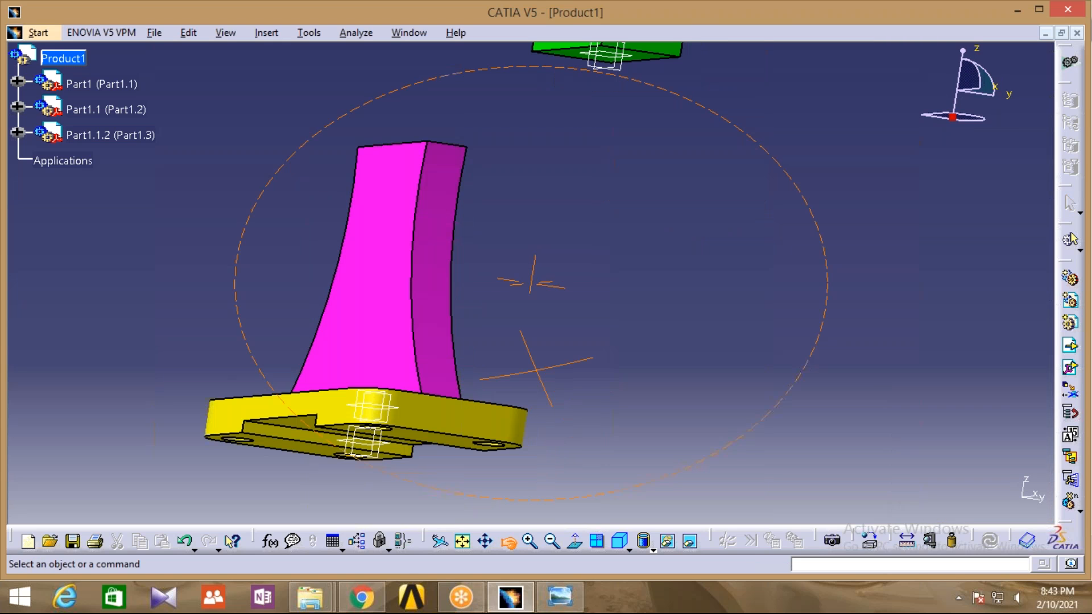
scroll(199, 110, "up", 3)
left_click(187, 33)
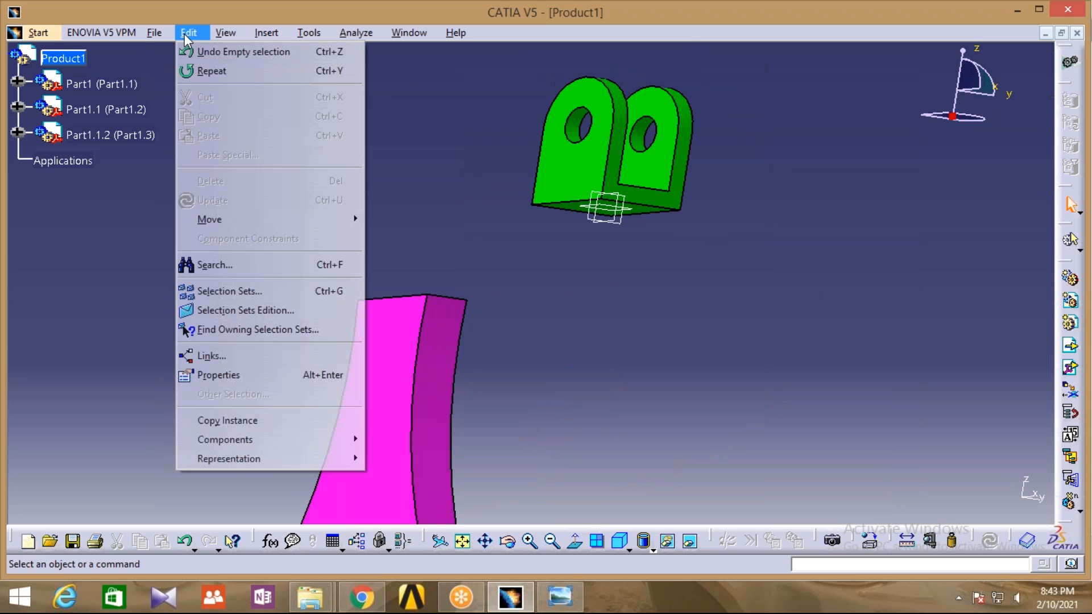
mouse_move(208, 220)
left_click(425, 239)
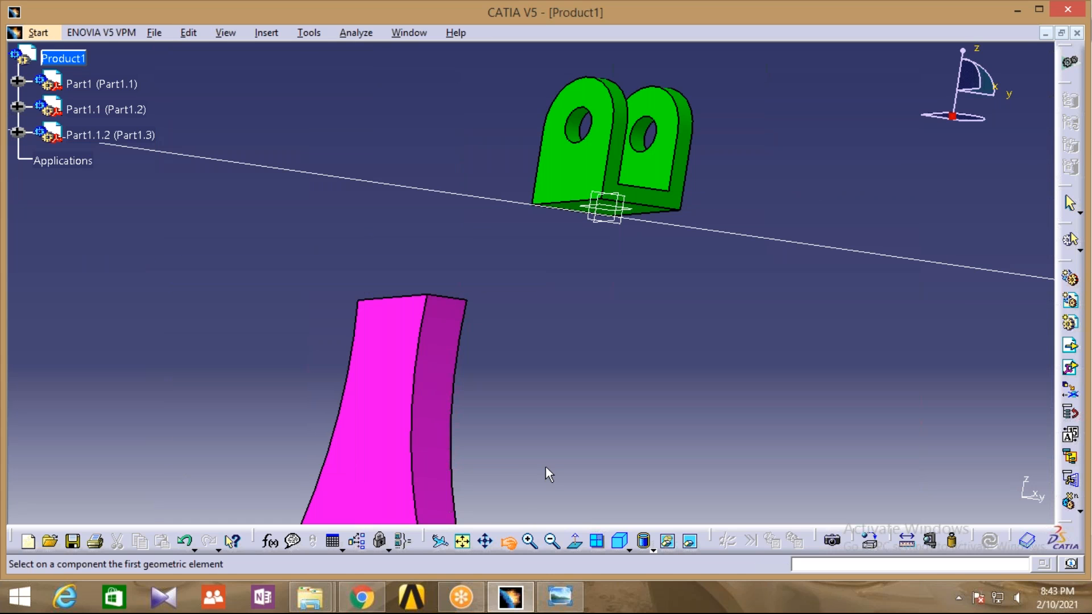
middle_click_drag(544, 466, 542, 405)
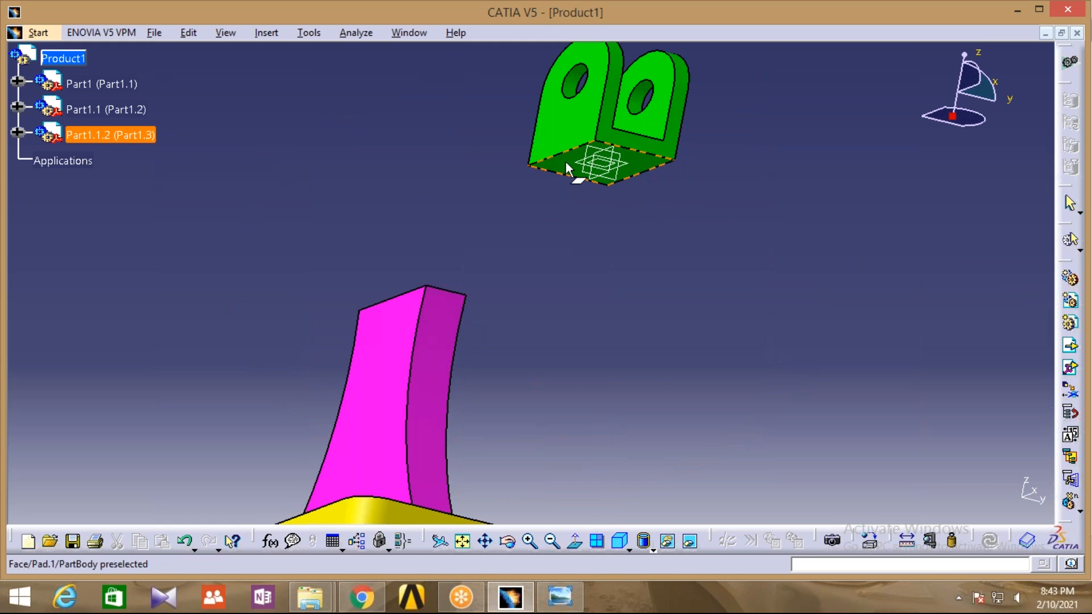
left_click(566, 161)
middle_click_drag(566, 161, 488, 395)
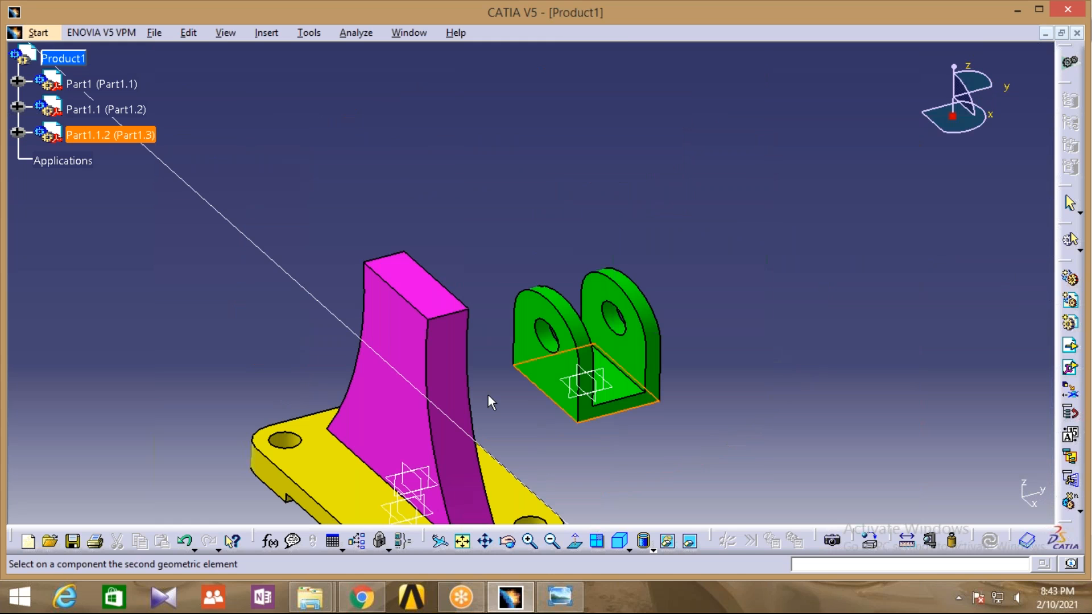
left_click(430, 309)
middle_click_drag(531, 279, 566, 201)
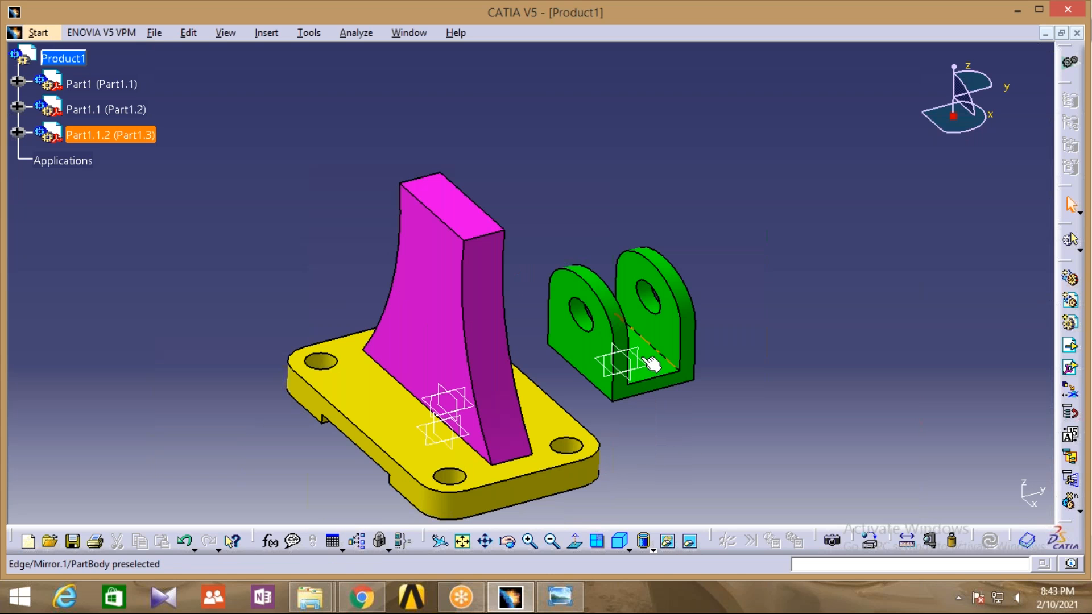
Align the green fork with the web's thickness by snapping the fork's zx plane to the magenta web's zx plane.
left_click(509, 543)
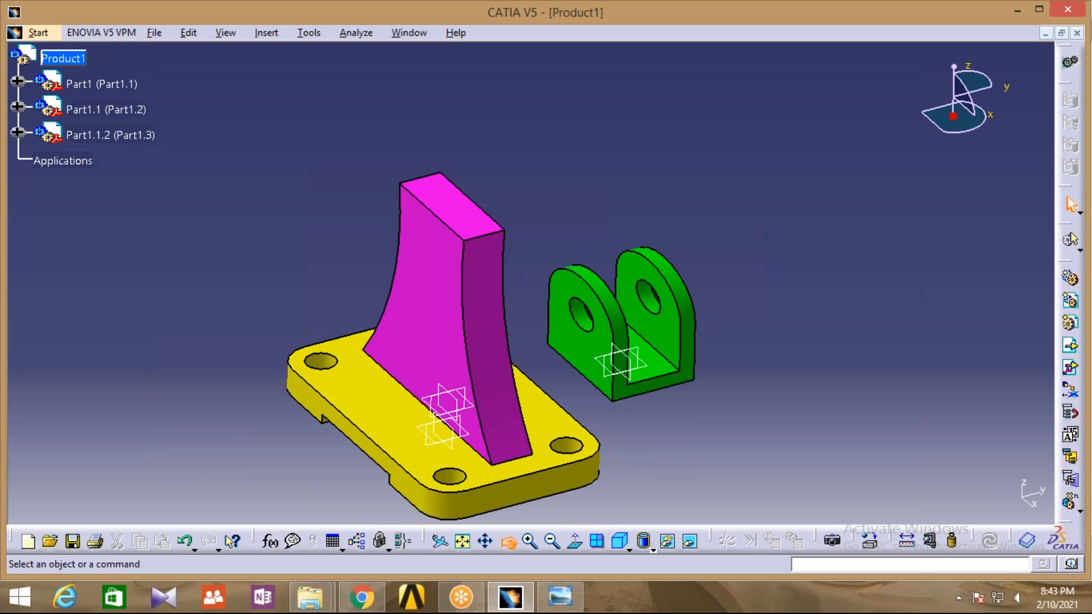
left_click_drag(619, 483, 648, 465)
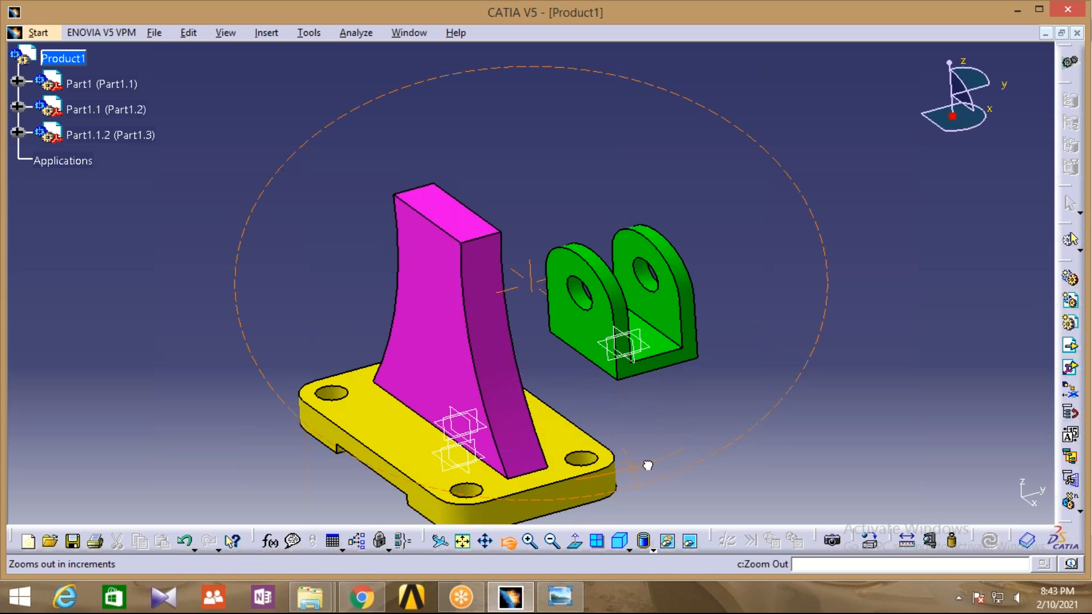
mouse_move(649, 465)
left_mouse_down()
mouse_move(614, 453)
mouse_move(649, 460)
left_mouse_up()
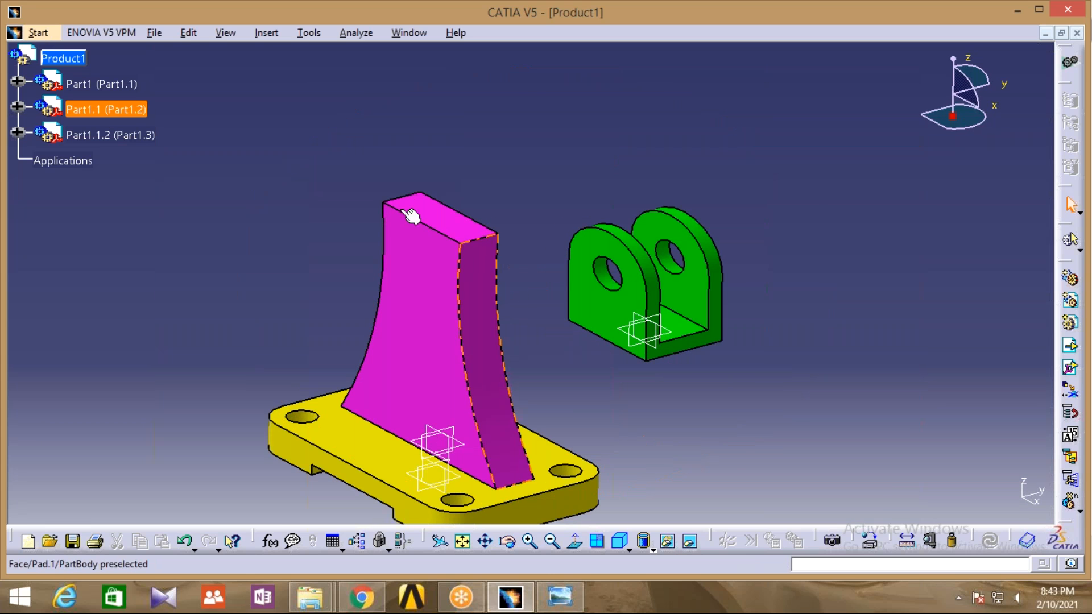
left_click(189, 33)
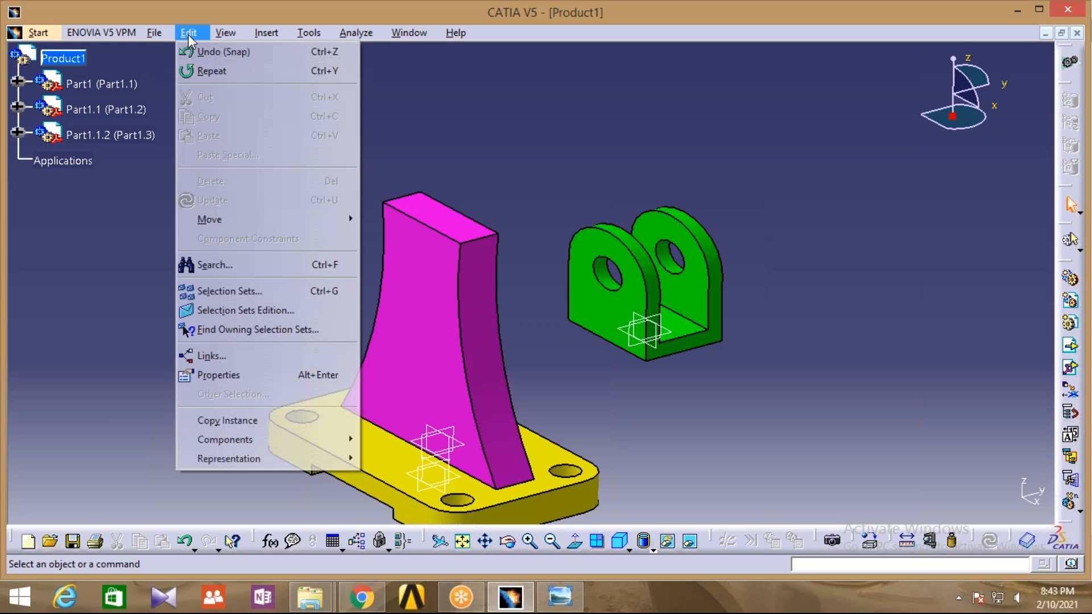
mouse_move(324, 219)
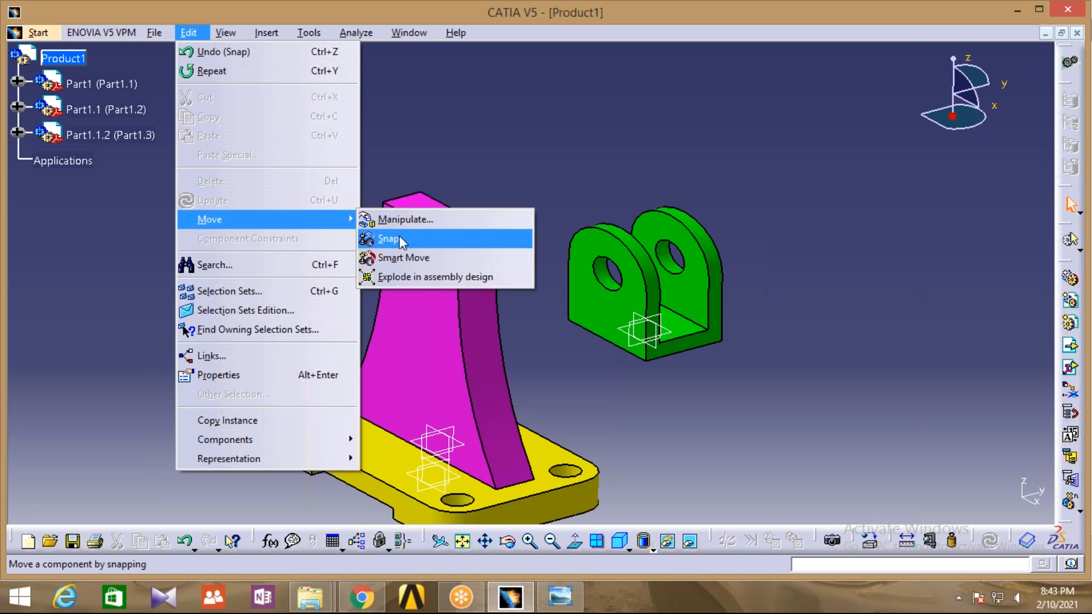
left_click(393, 239)
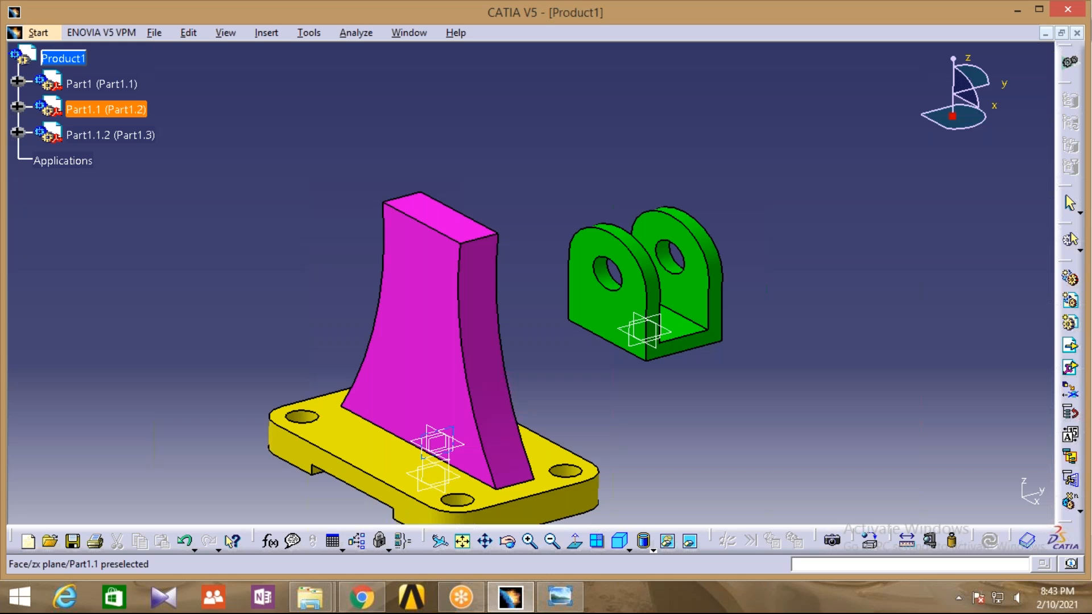
left_click(645, 327)
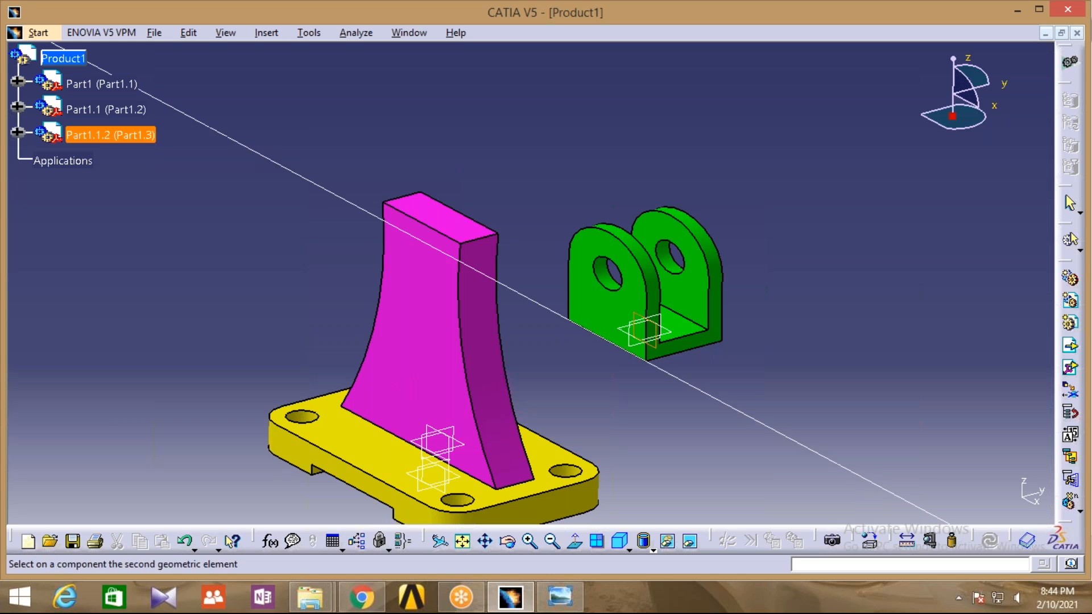
left_click(432, 430)
left_click(735, 387)
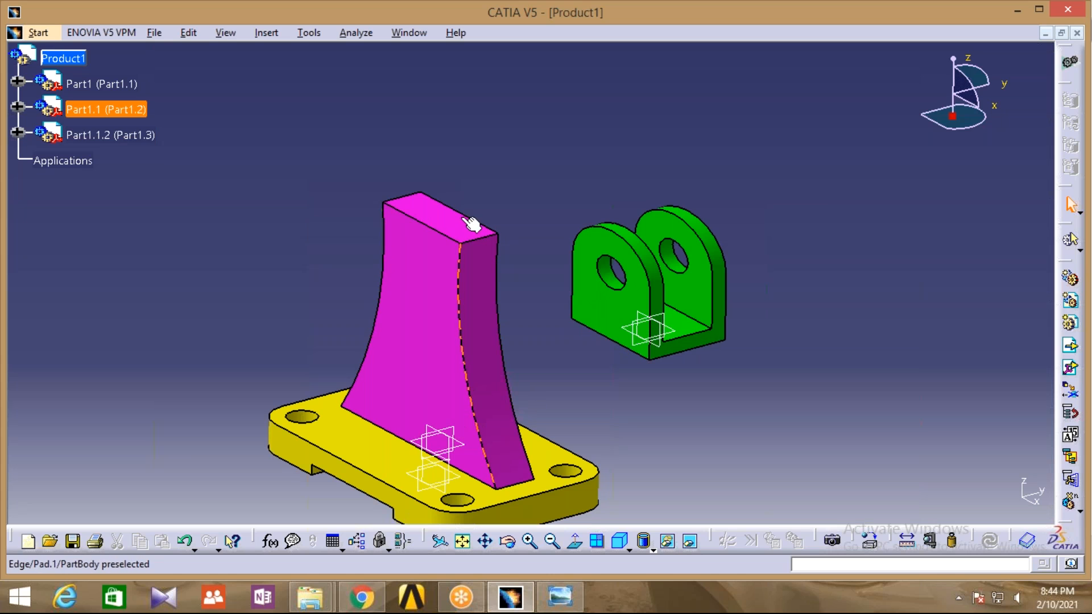
Centre the green fork lengthwise on top of the magenta web by snapping its cross-wise vertical reference plane to the web's matching plane.
left_click(184, 32)
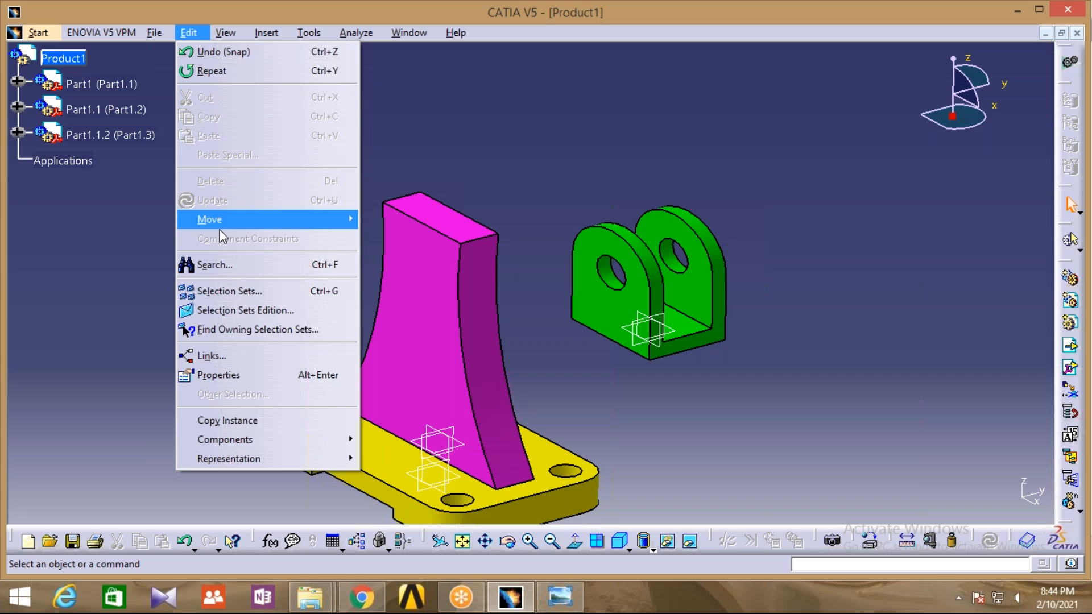
mouse_move(344, 220)
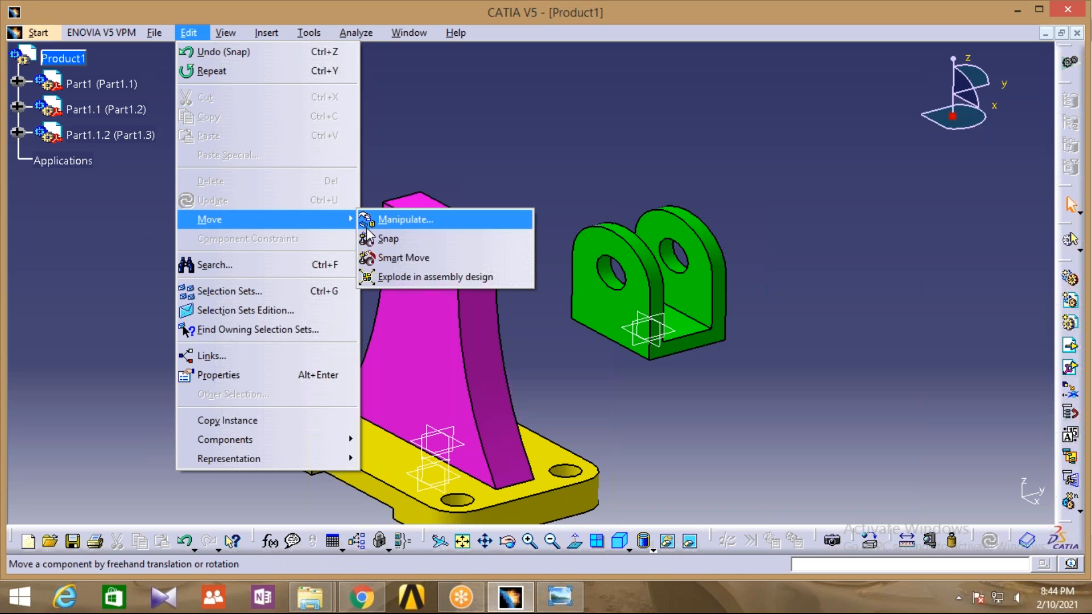
left_click(368, 227)
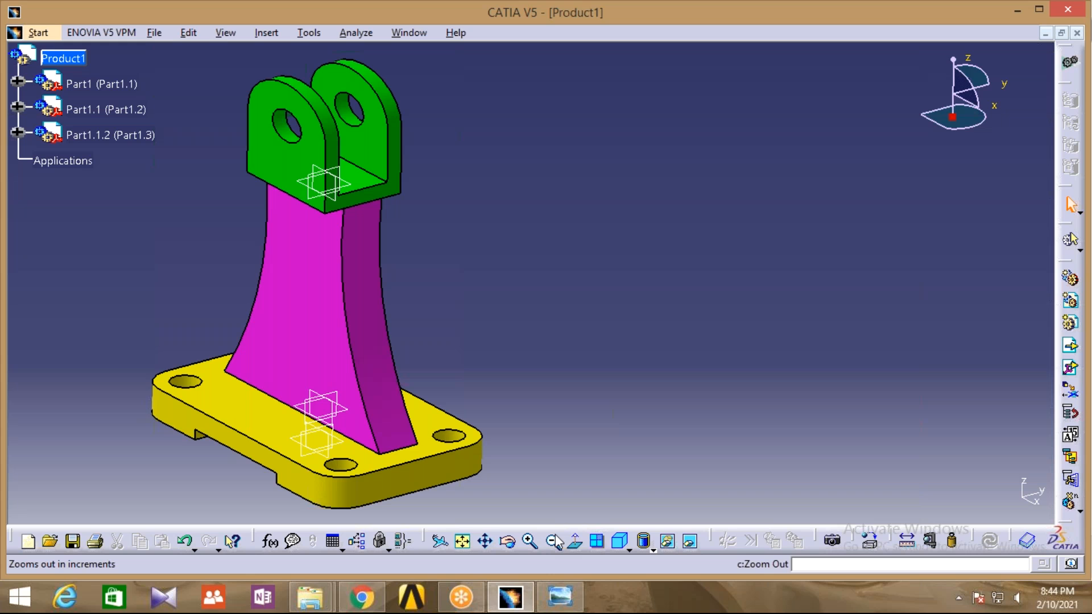
left_click(555, 542)
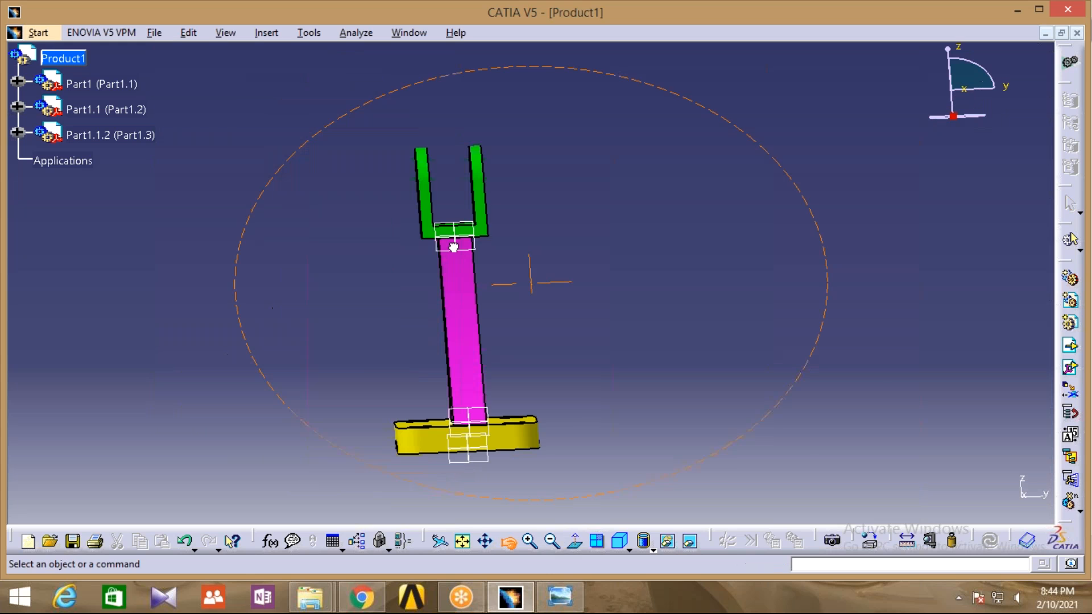
left_click_drag(453, 247, 502, 276)
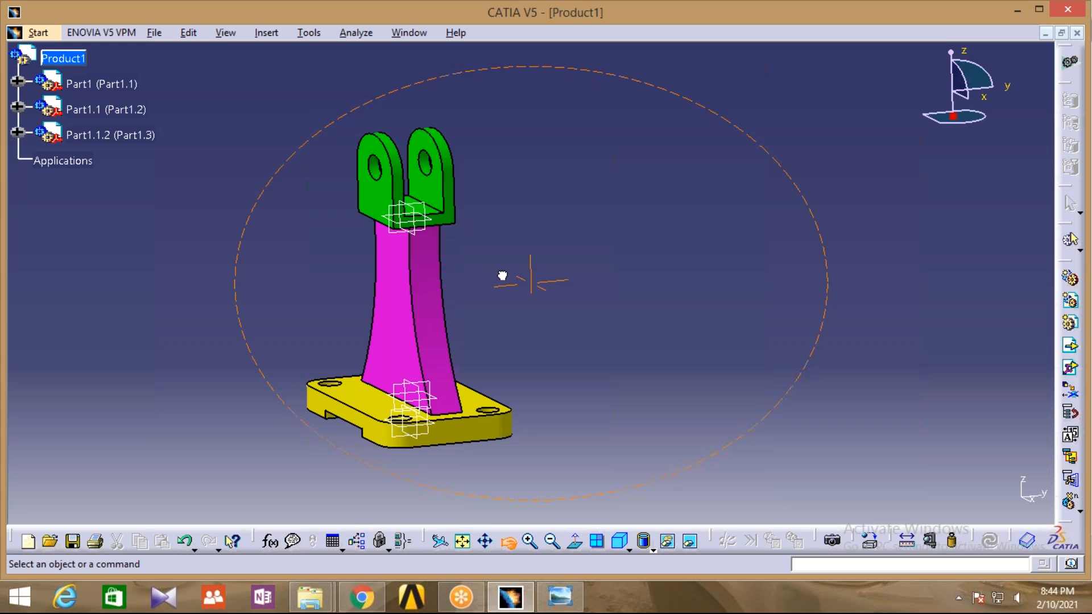
left_click_drag(502, 275, 520, 298)
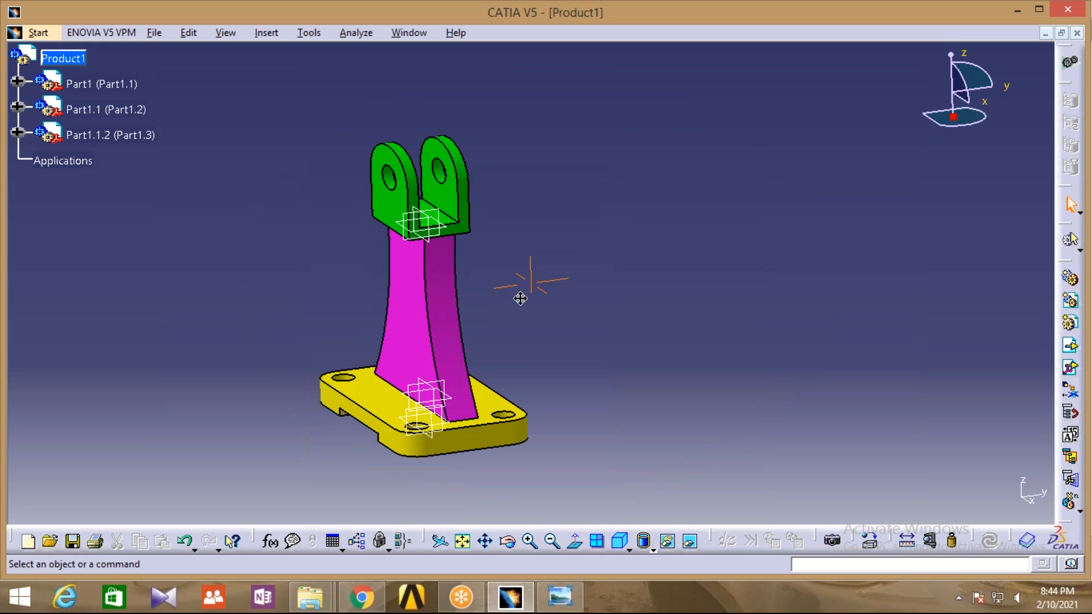
middle_click_drag(521, 298, 585, 309)
Expand all three parts in the specification tree and hide the xy, yz and zx planes of Part1.
left_click(18, 81)
left_click(19, 132)
left_click(20, 183)
left_click(43, 107)
left_click(43, 260)
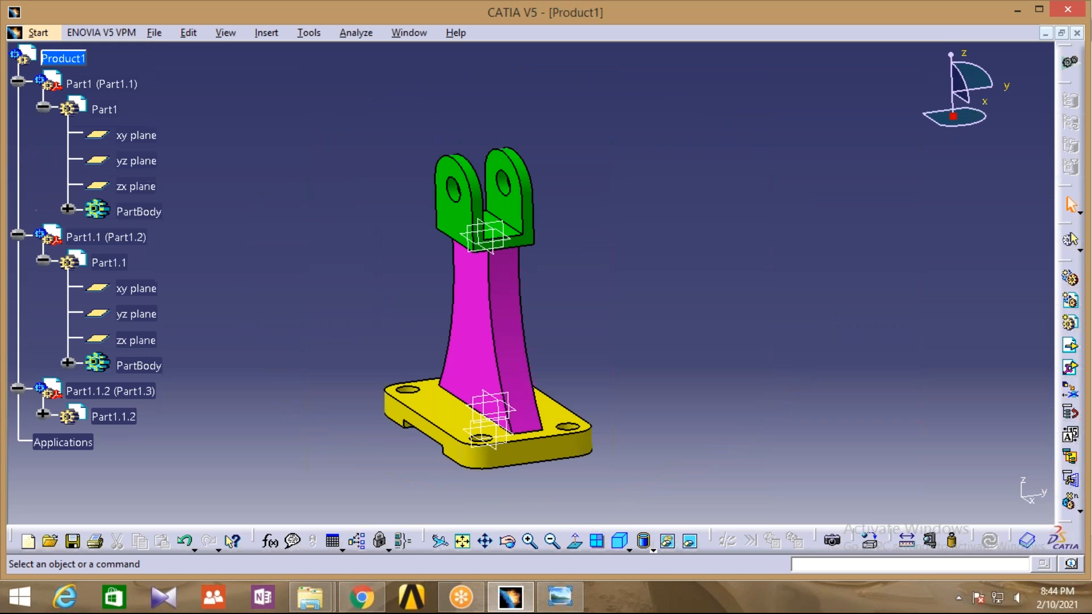
left_click(43, 414)
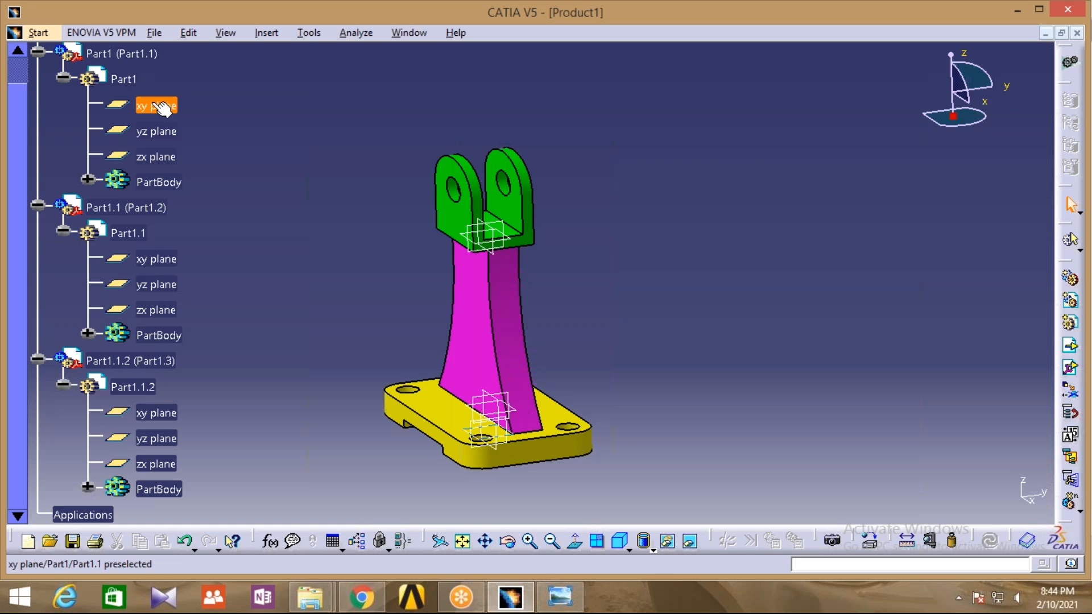
right_click(153, 104)
left_click(159, 137)
right_click(166, 136)
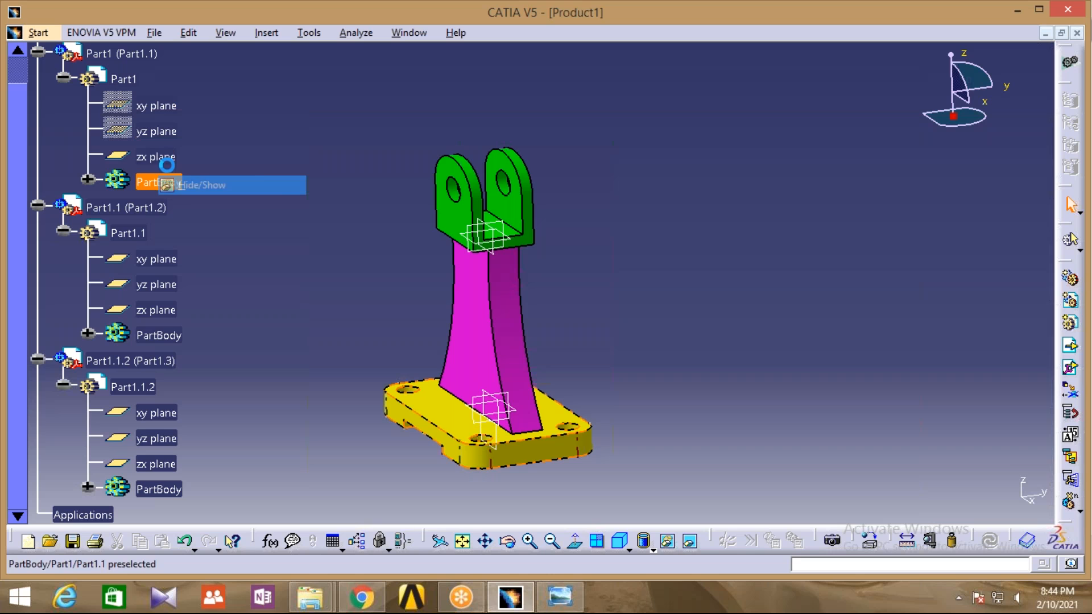
left_click(171, 183)
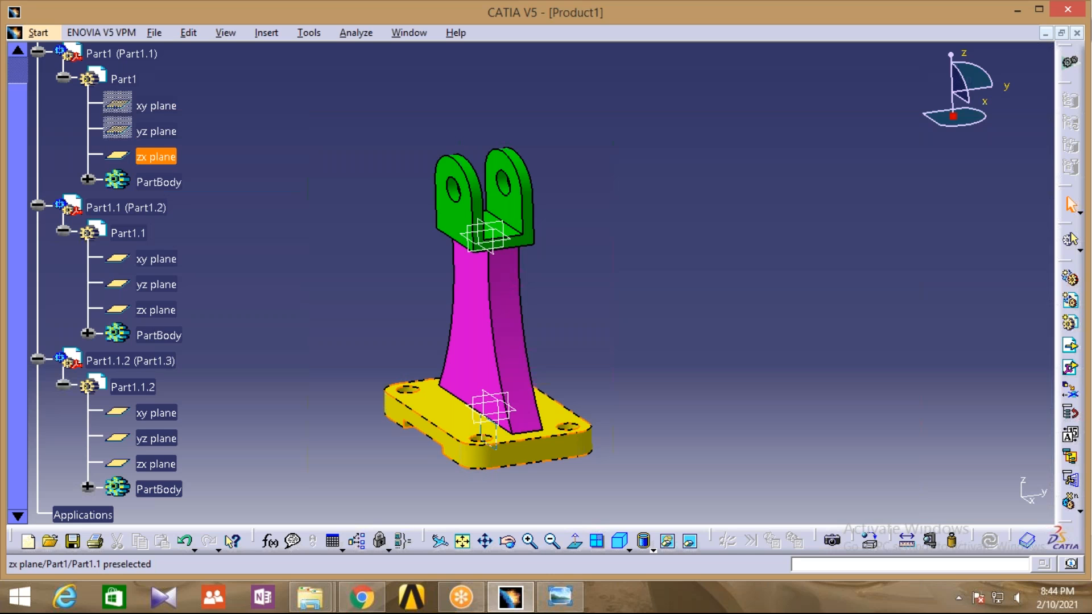
right_click(162, 158)
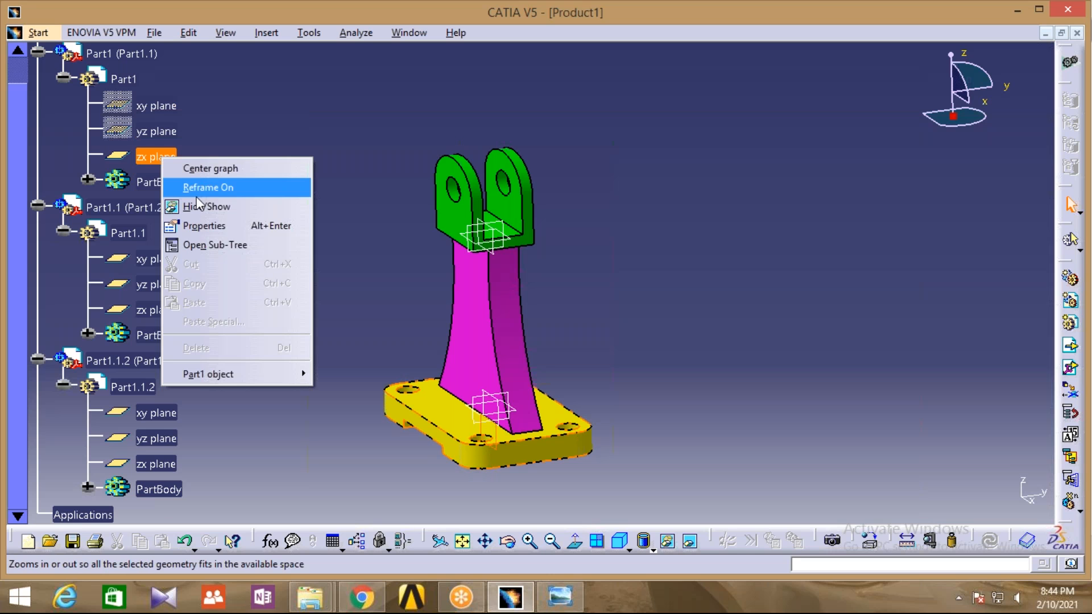
left_click(202, 206)
Hide the xy, yz and zx planes of the magenta web, Part1.1.
right_click(166, 262)
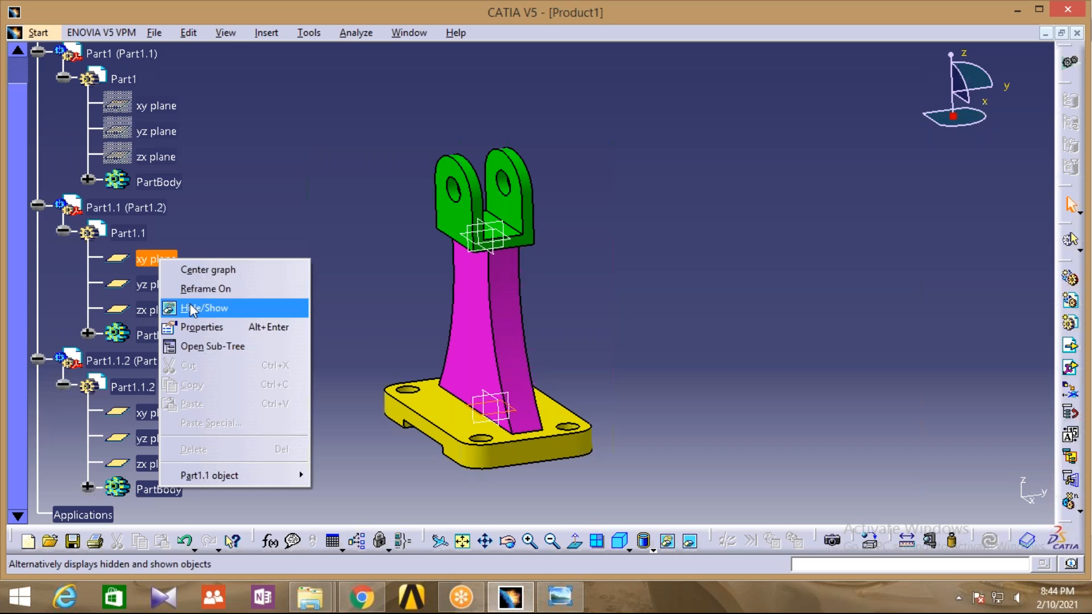
left_click(193, 310)
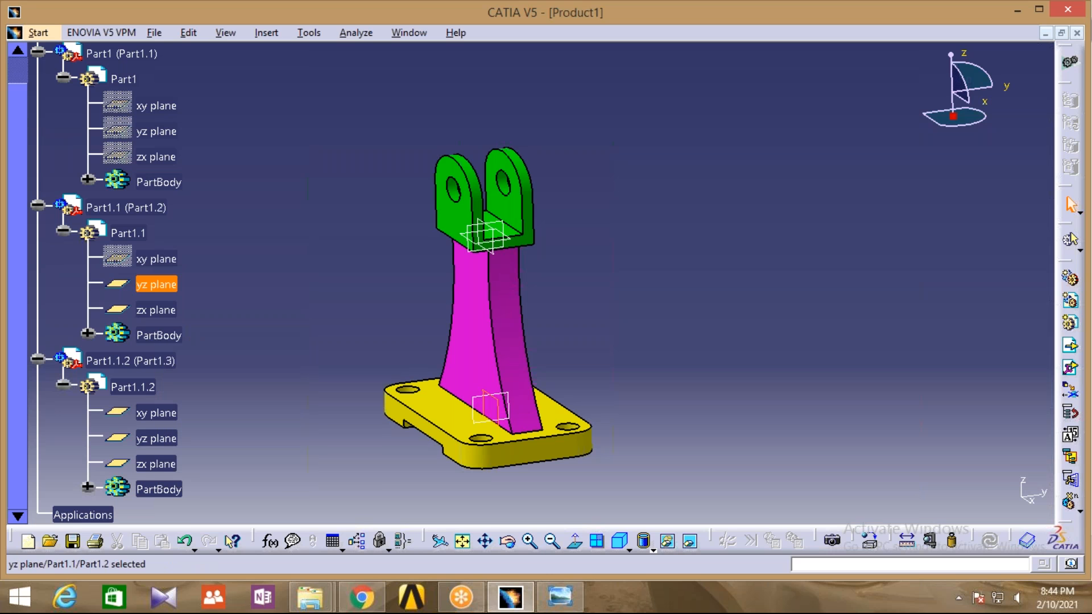
right_click(158, 284)
left_click(188, 337)
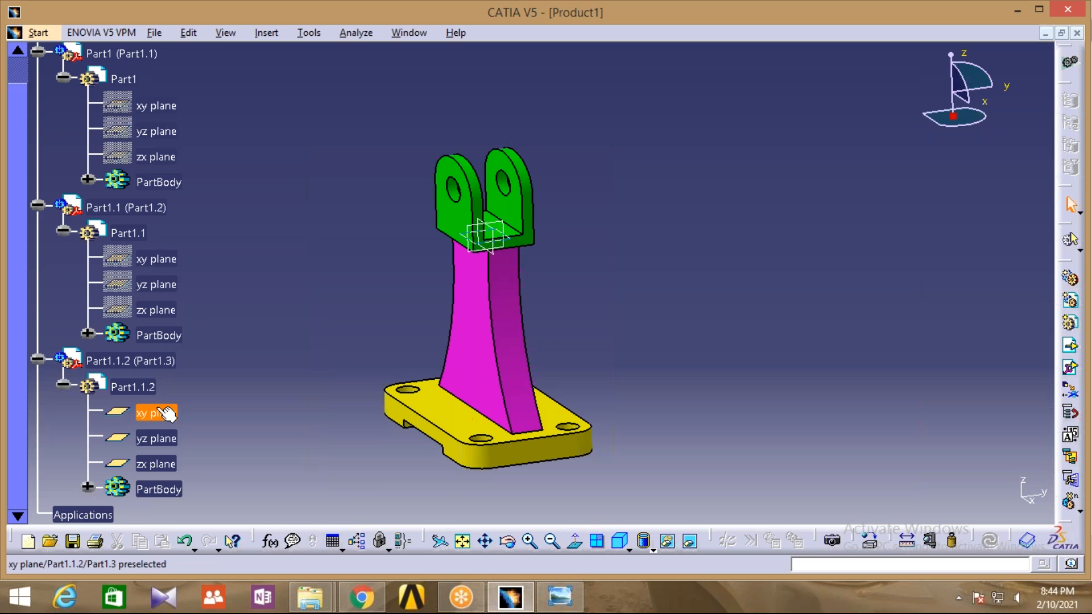
Hide the xy, yz and zx planes of the green fork, Part1.1.2, and collapse the three part branches in the tree.
right_click(157, 438)
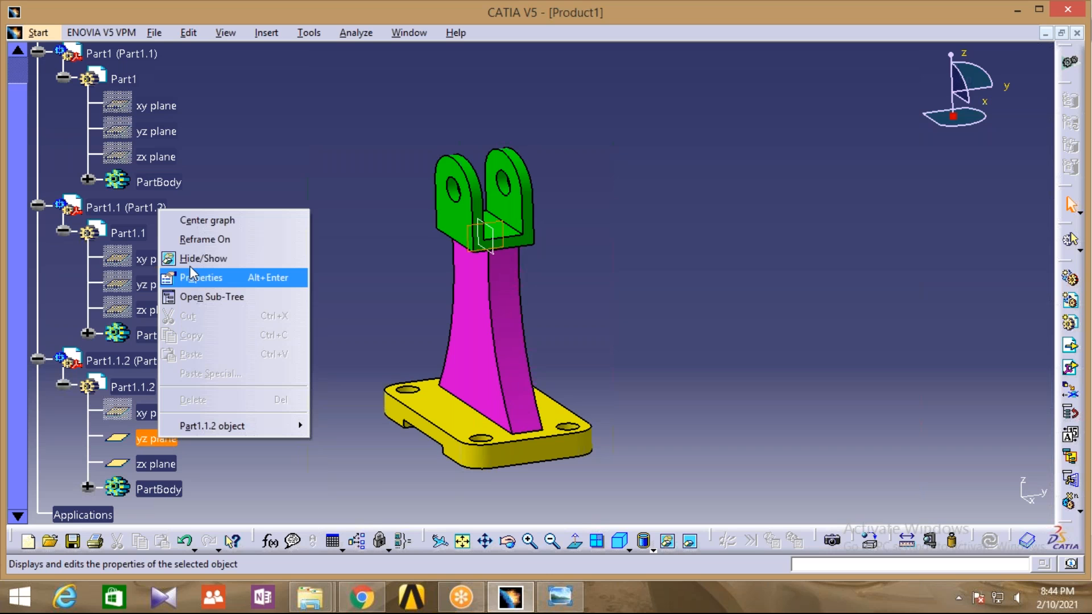
left_click(191, 259)
right_click(156, 463)
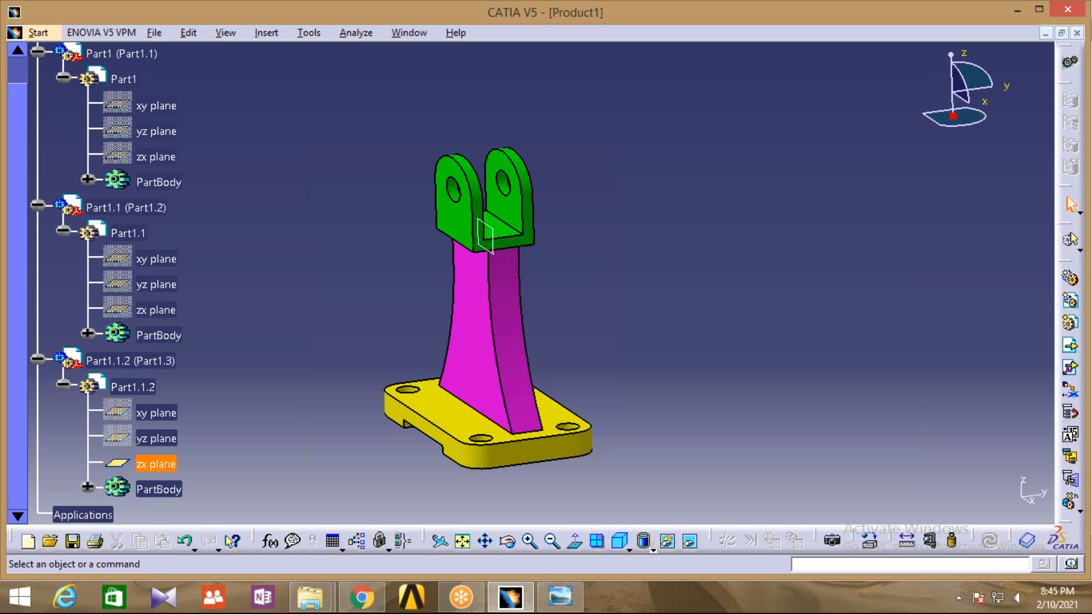
left_click(193, 280)
left_click(37, 359)
left_click(37, 205)
left_click(38, 51)
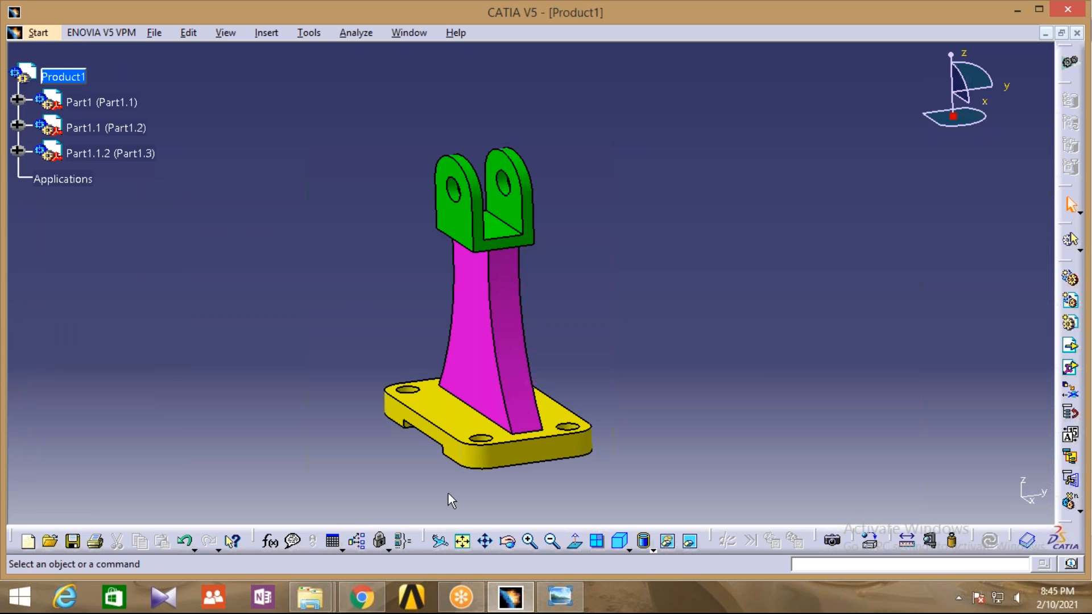
Inspect the assembled bracket from several angles and compare it with the full 012.jpg drawing in Windows Photo Viewer.
left_click(509, 543)
left_click_drag(465, 487, 485, 446)
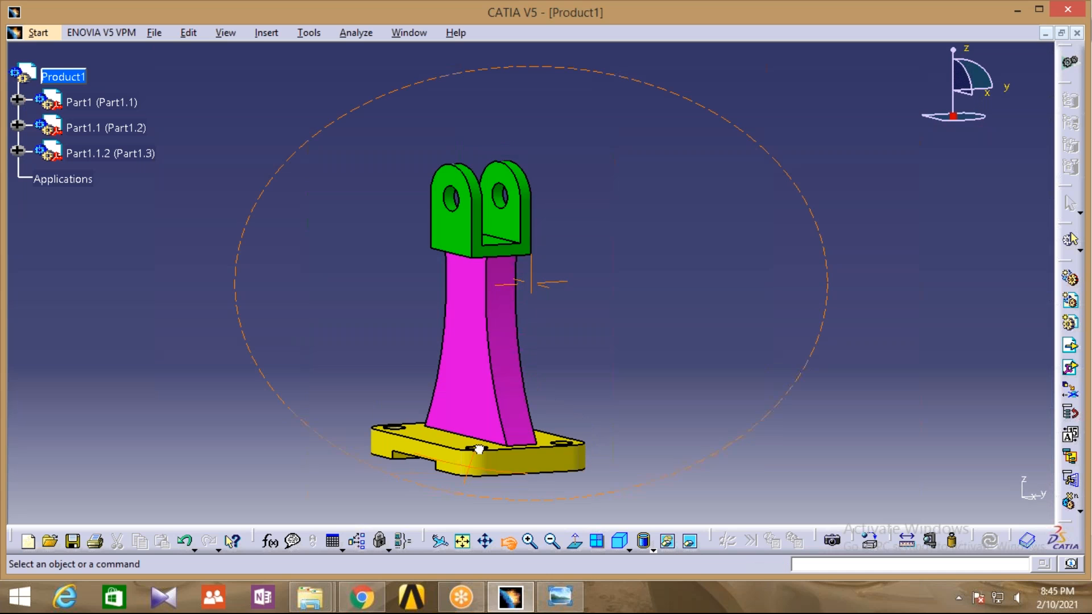
left_click_drag(503, 426, 560, 506)
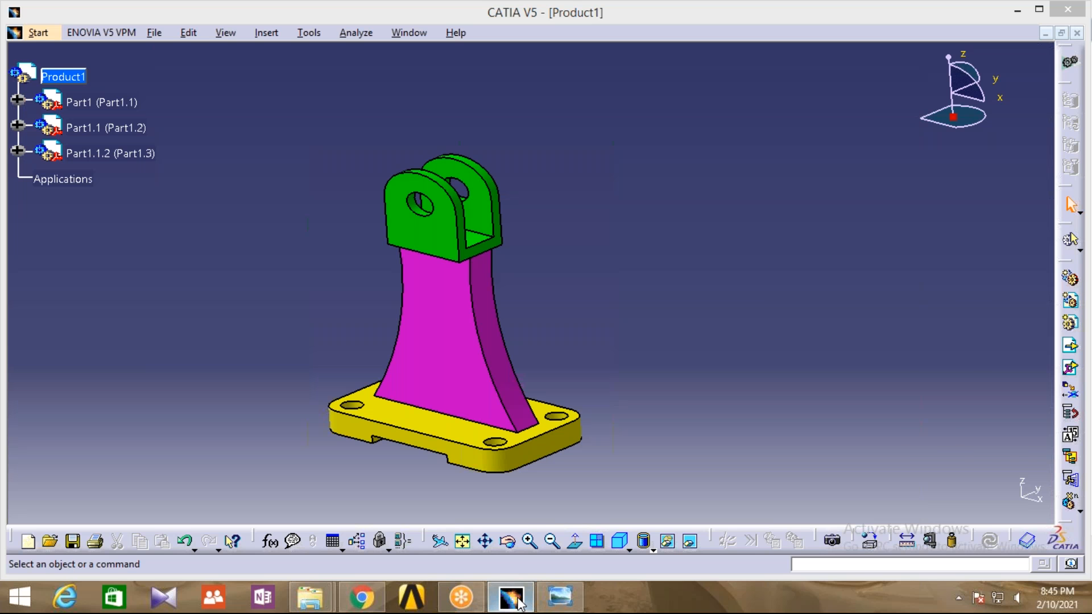
left_click(517, 600)
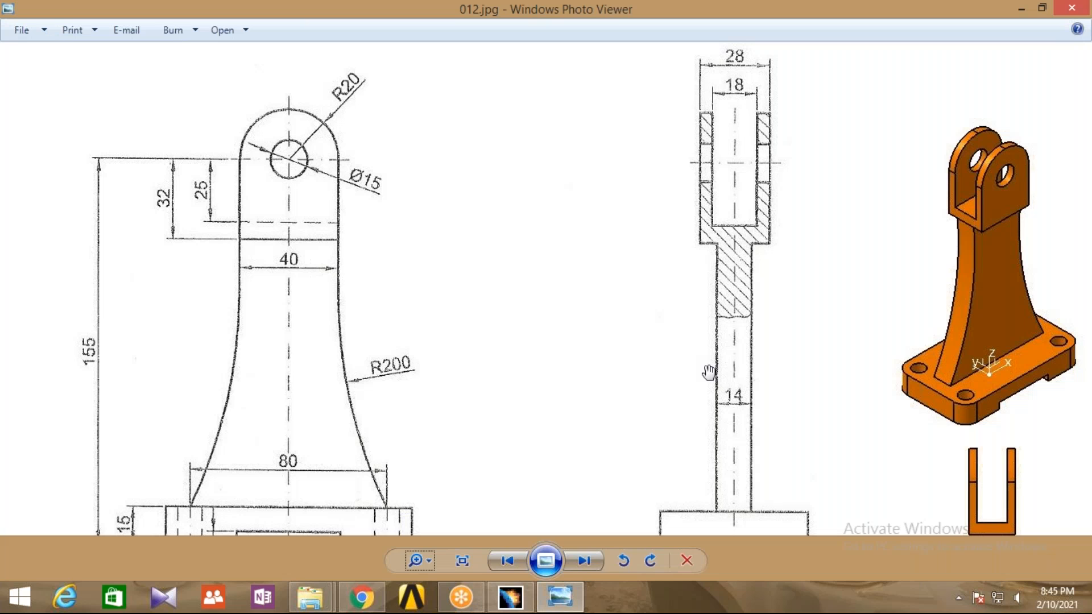
scroll(619, 204, "down", 5)
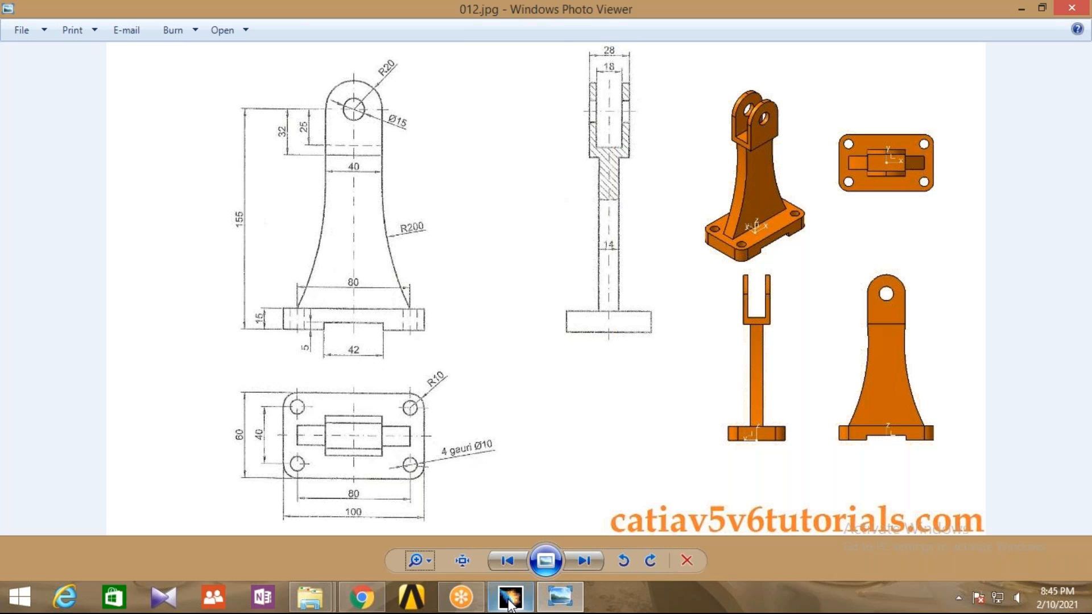
Switch back to CATIA and save the assembly under the name r4.CATProduct.
mouse_move(508, 601)
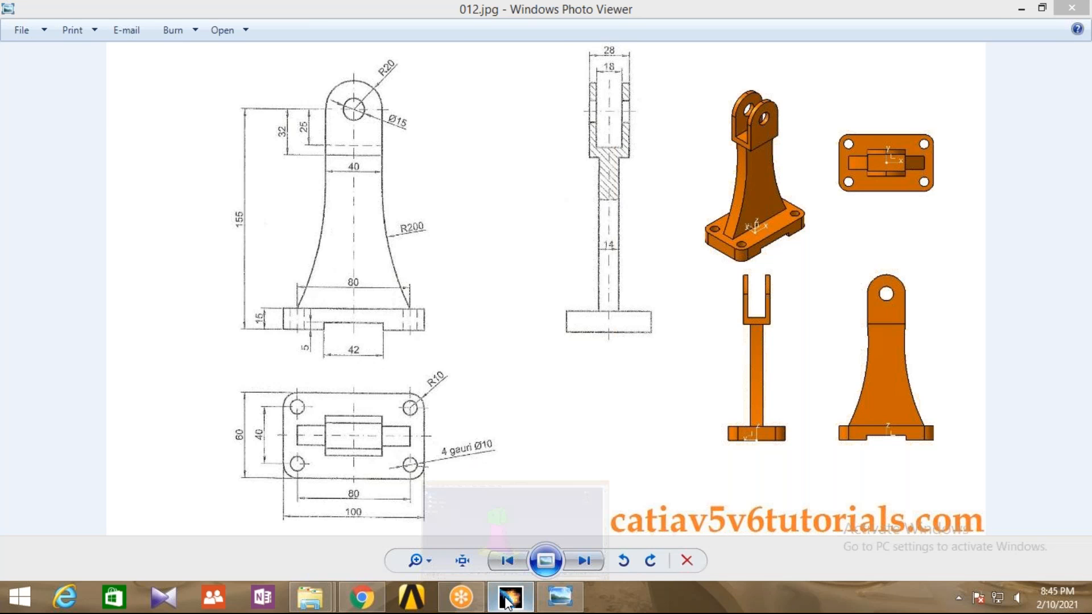
left_click(507, 602)
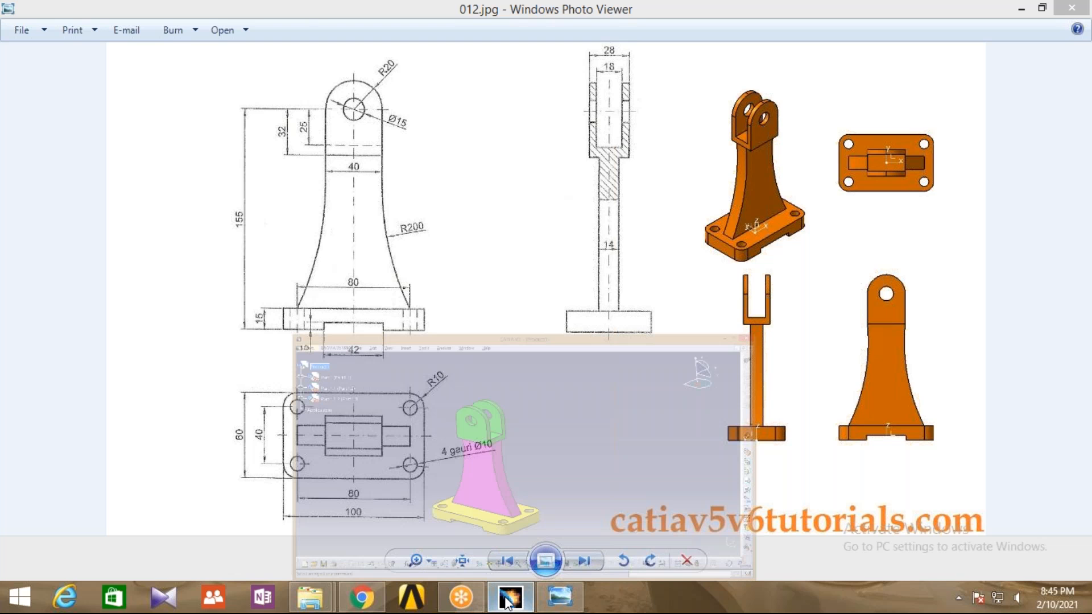
left_click(154, 33)
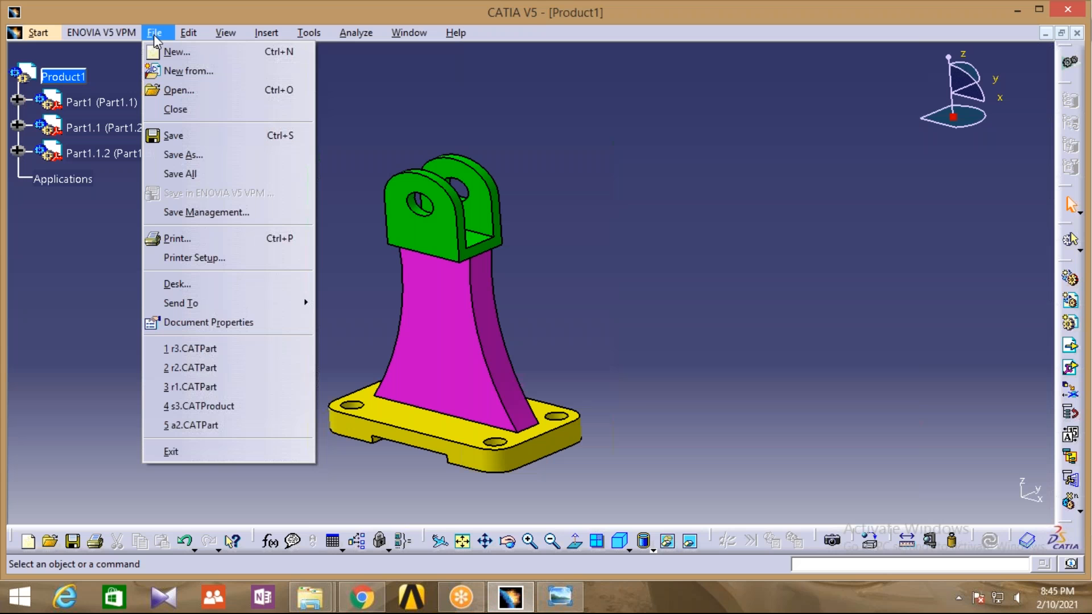
left_click(183, 155)
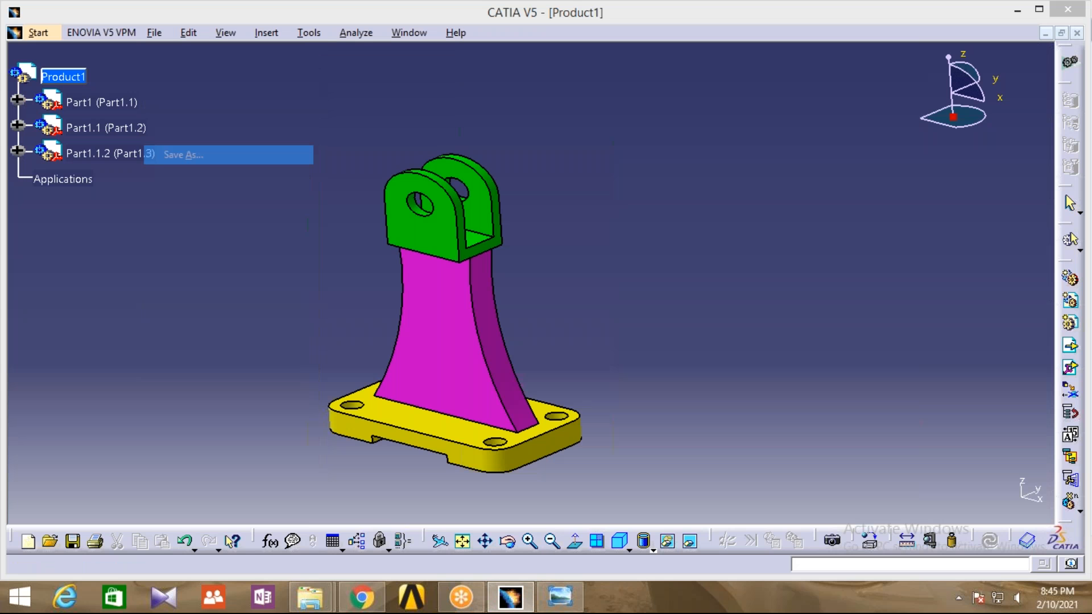
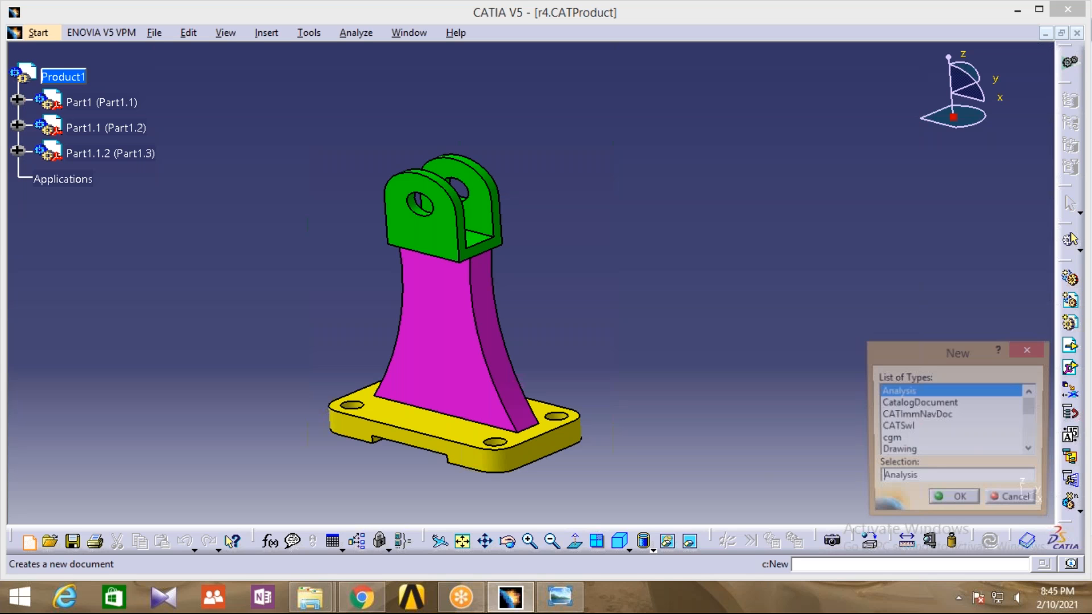
Create a new drawing document using the ISO standard and an A2 ISO landscape sheet.
scroll(915, 402, "down", 1)
left_click(905, 417)
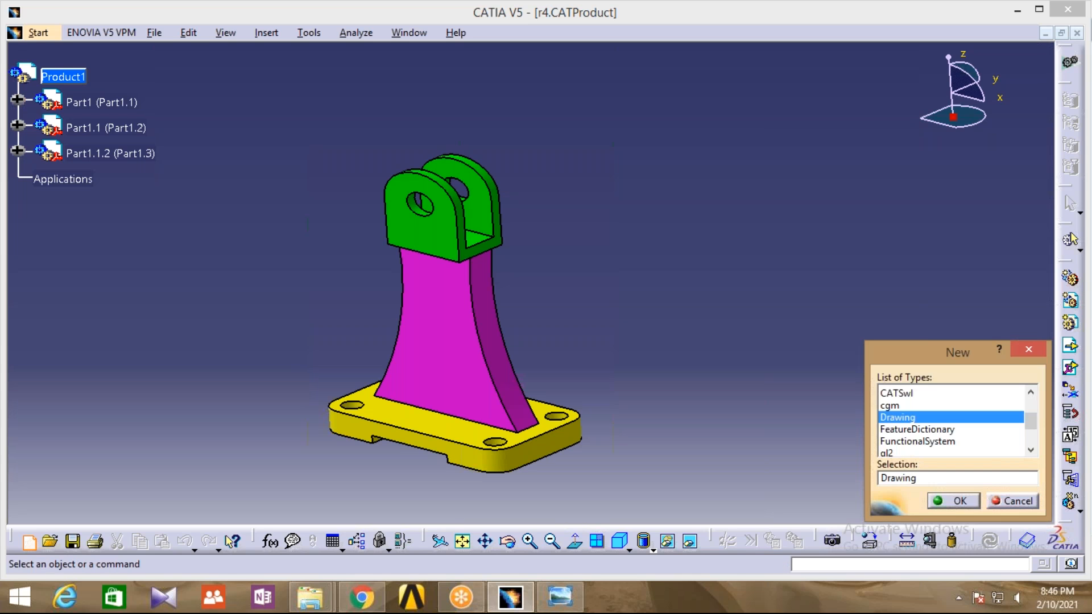
scroll(949, 421, "down", 2)
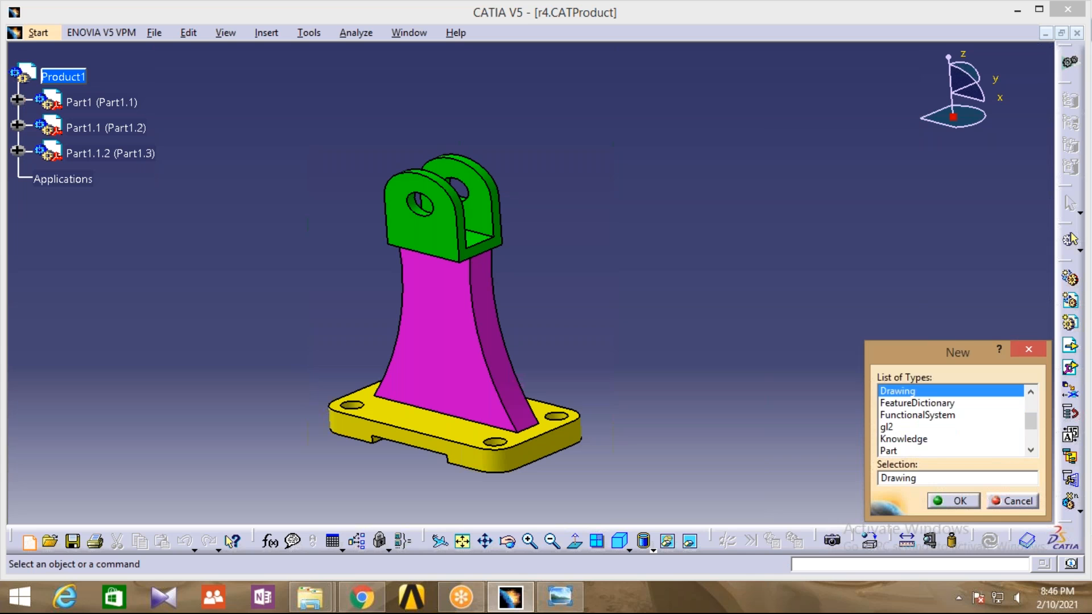
key("Return")
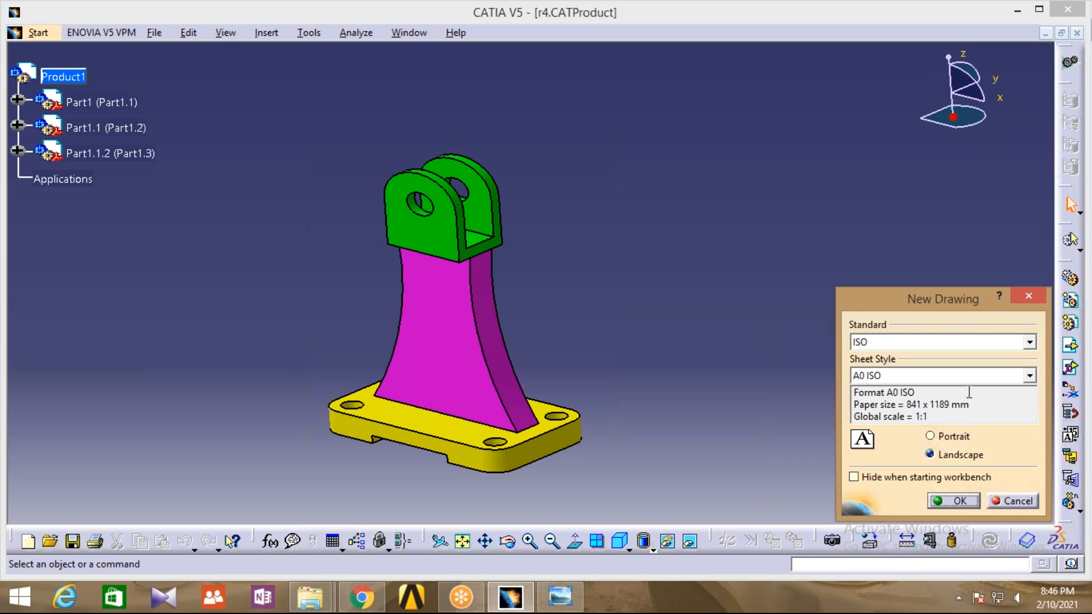
left_click(1030, 375)
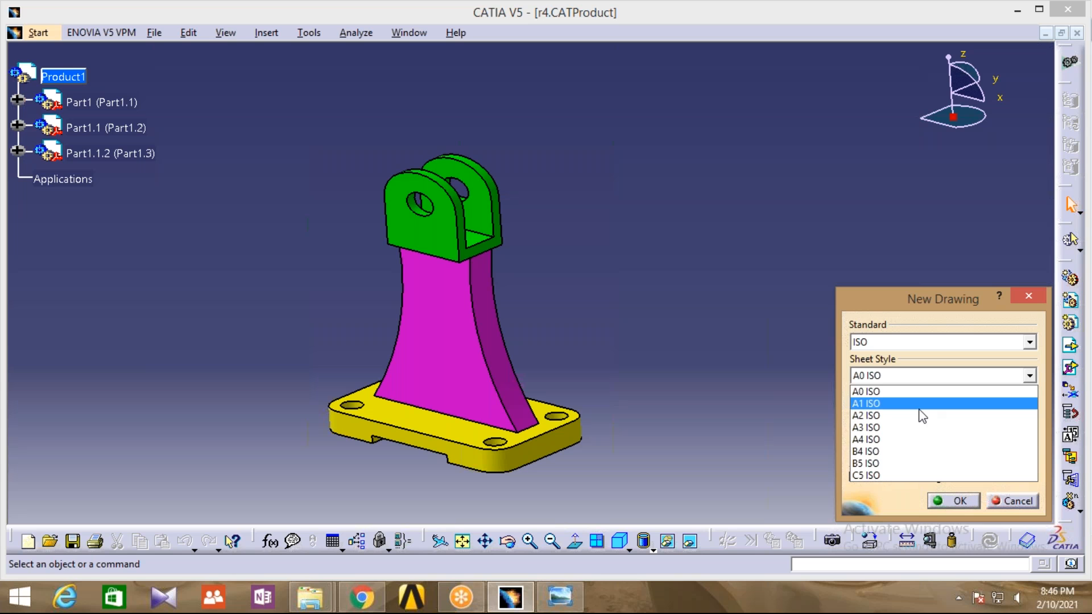
left_click(873, 406)
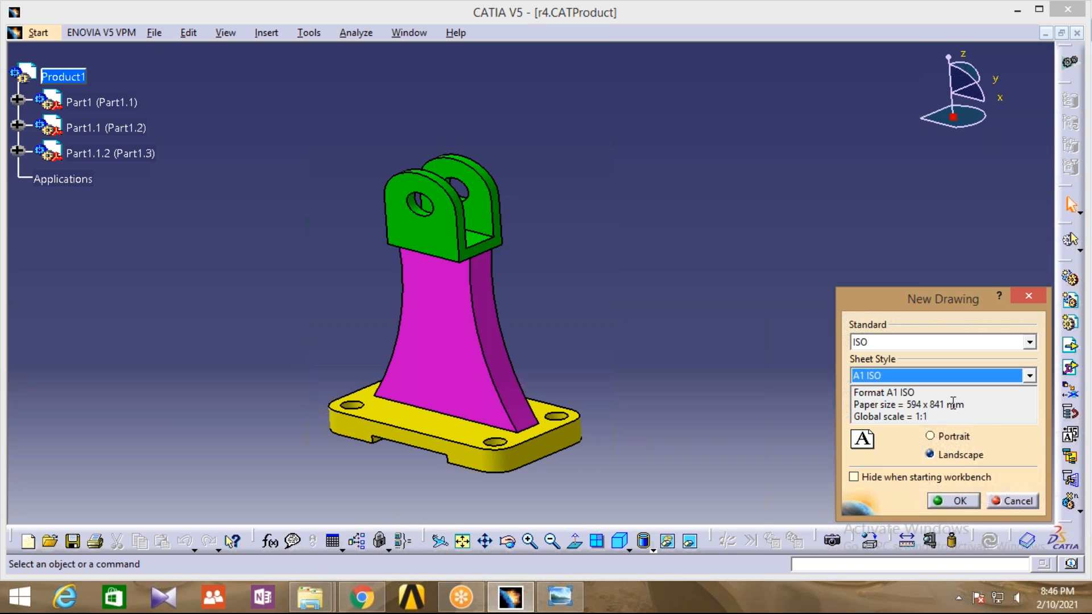
left_click(1030, 375)
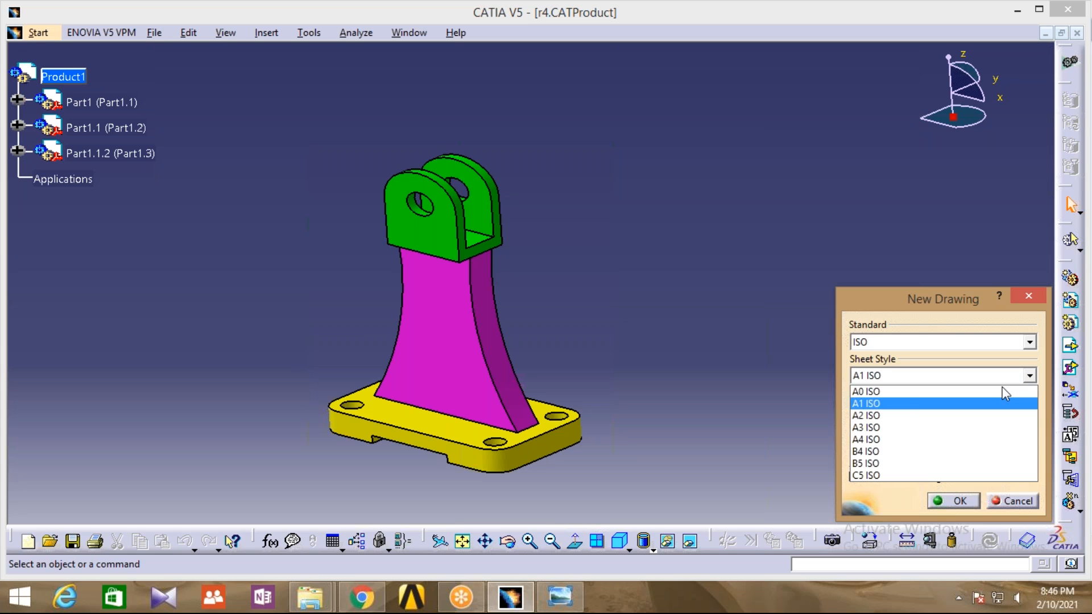
left_click(898, 420)
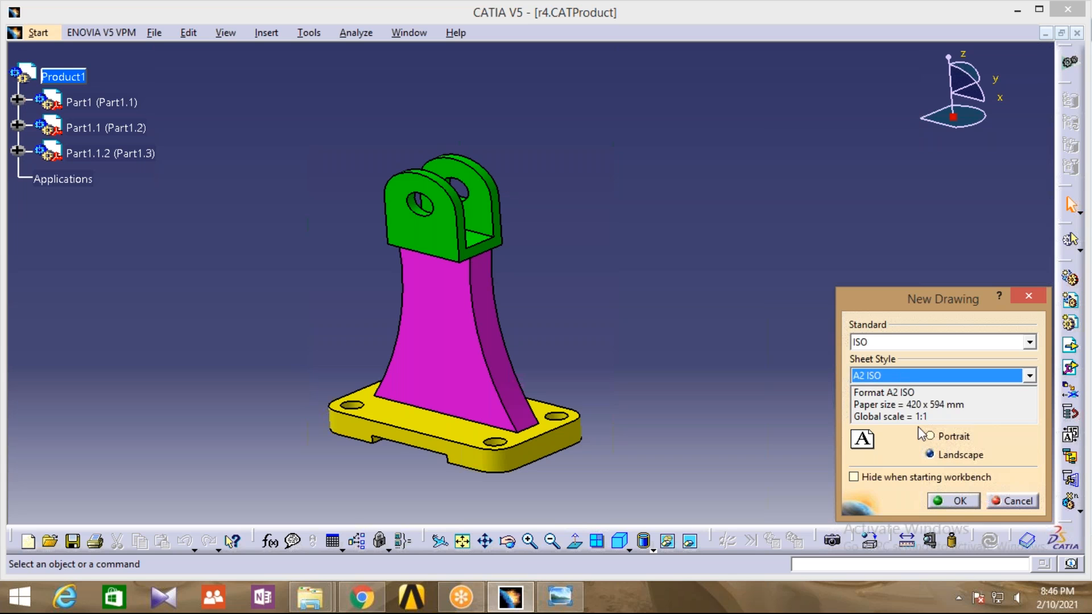
left_click(960, 502)
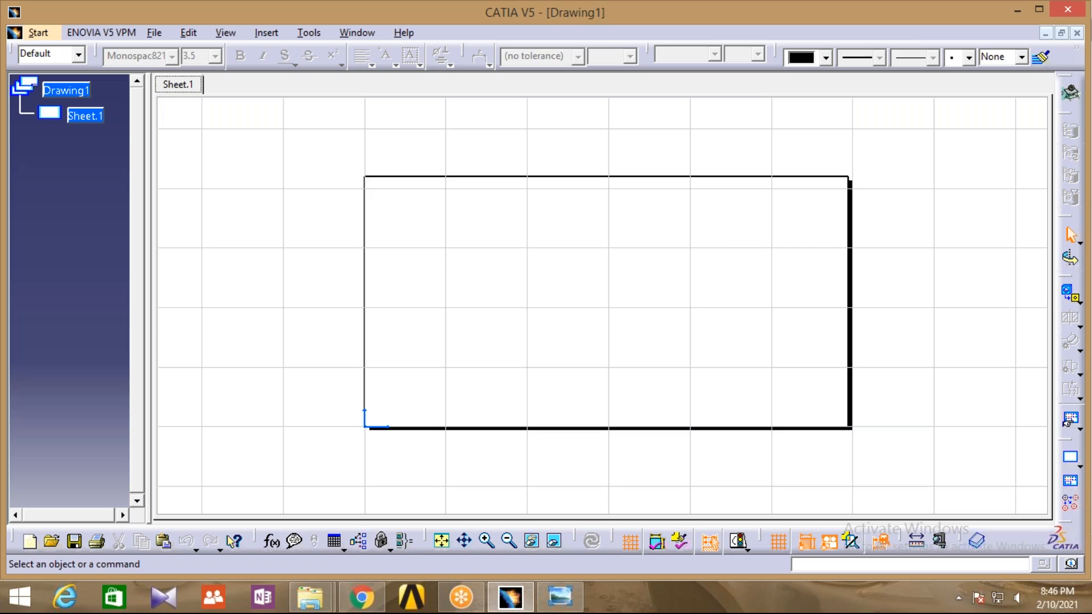
Set up a View Wizard layout with linked front, top and left views spaced at least 40 mm apart.
left_click(1072, 420)
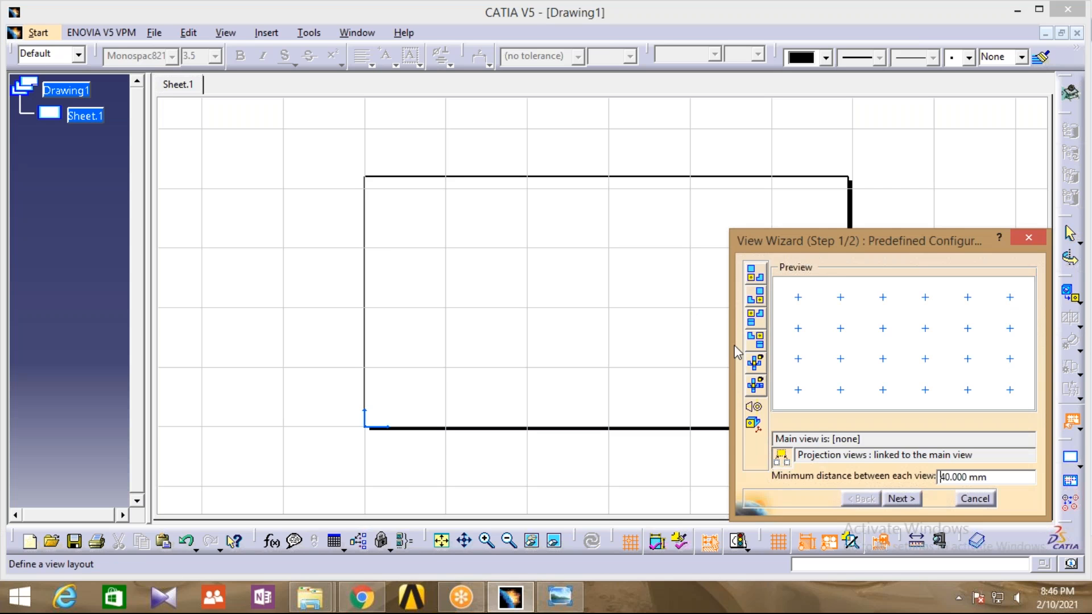
left_click(756, 316)
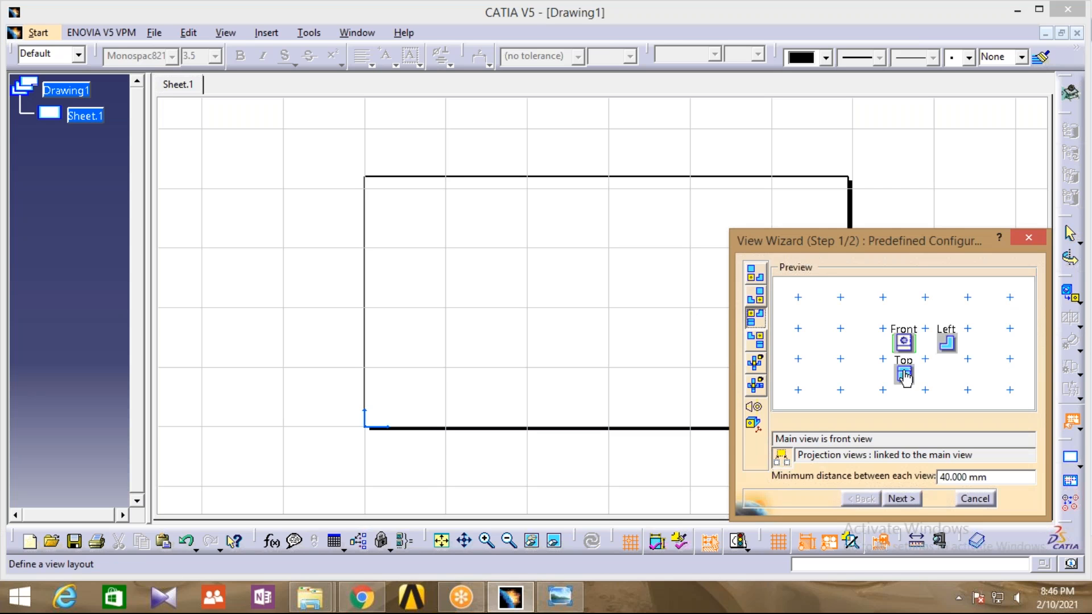
left_click(899, 499)
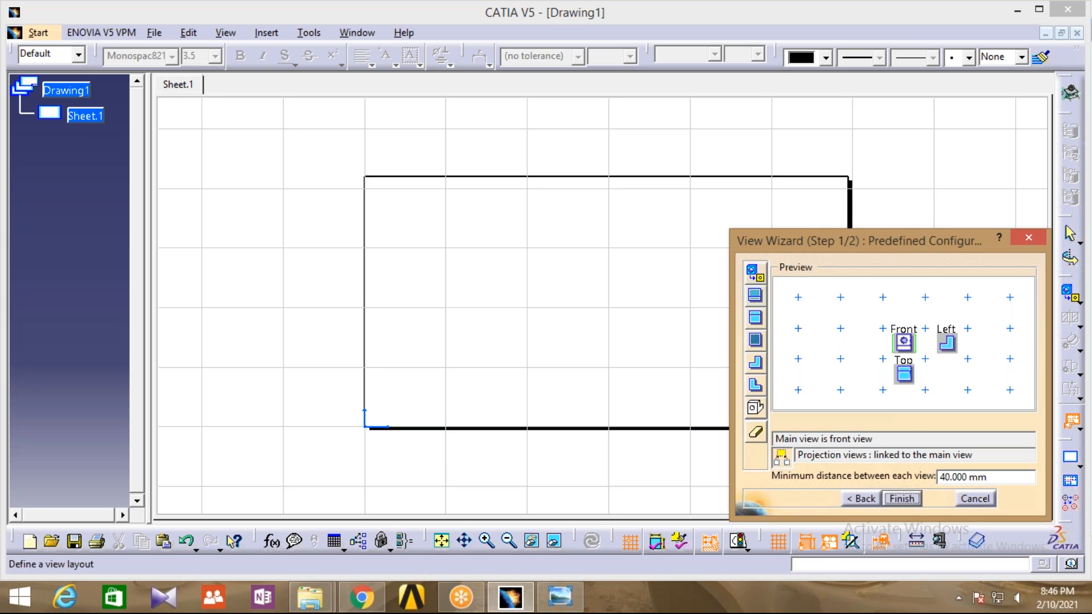
left_click(900, 499)
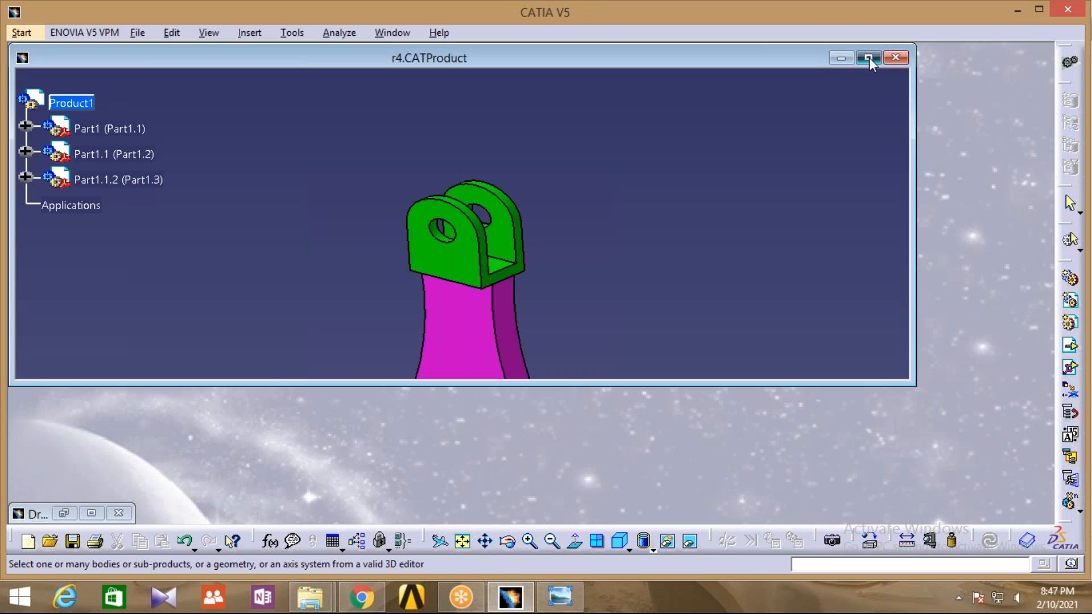
Use the web's front face in r4.CATProduct as the front view plane and generate the three views on the sheet.
left_click(869, 56)
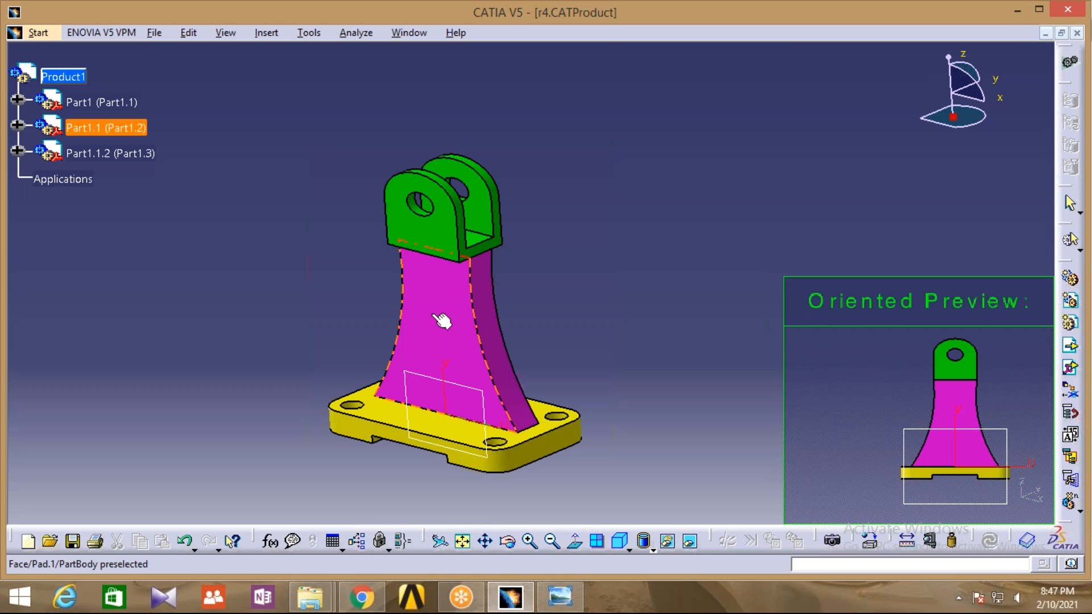
left_click(442, 321)
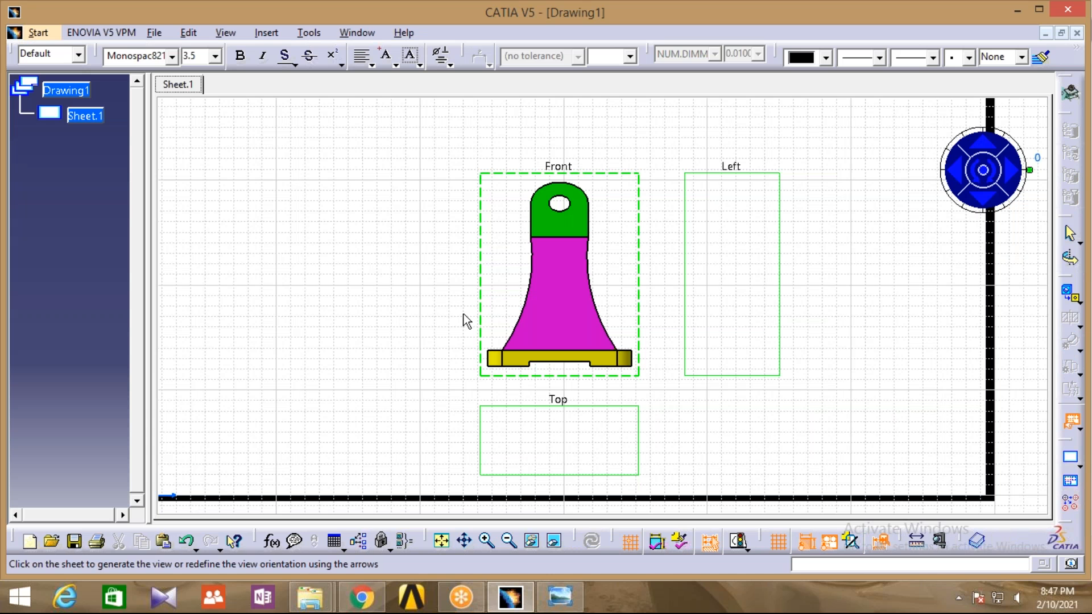
left_click(466, 321)
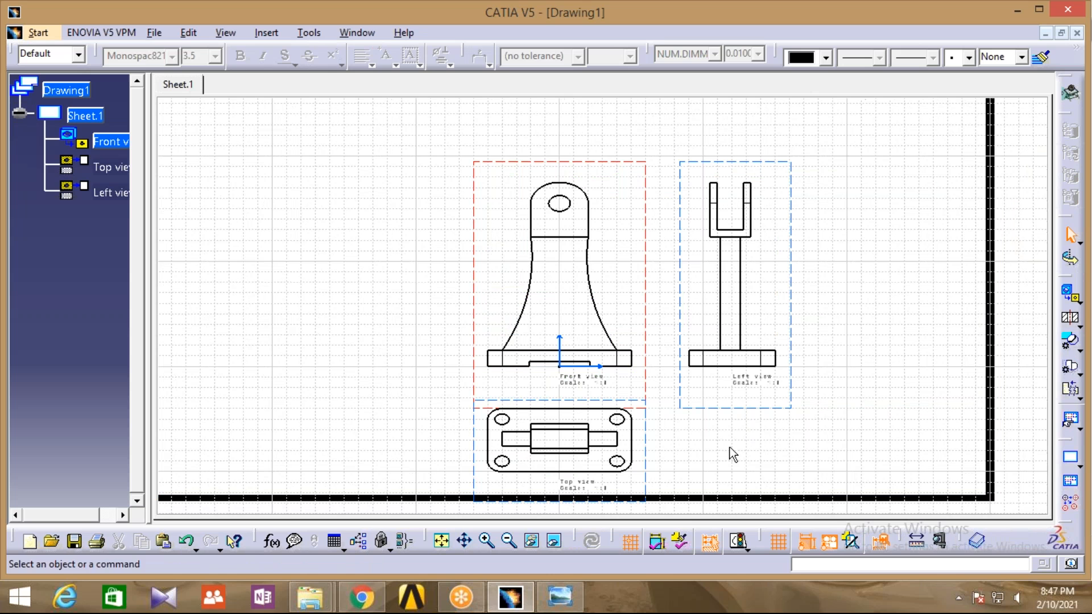
Inspect the generated views up close and check which dimensions the 012.jpg drawing in Windows Photo Viewer calls for, returning to CATIA.
middle_click_drag(709, 436, 617, 402)
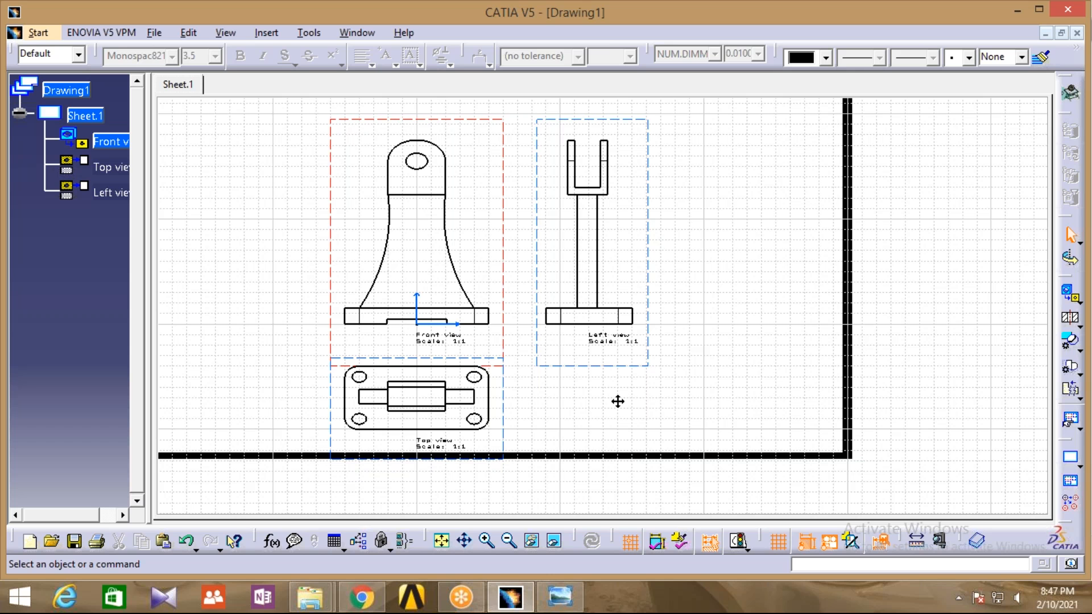
middle_click_drag(617, 401, 764, 438)
left_click(488, 542)
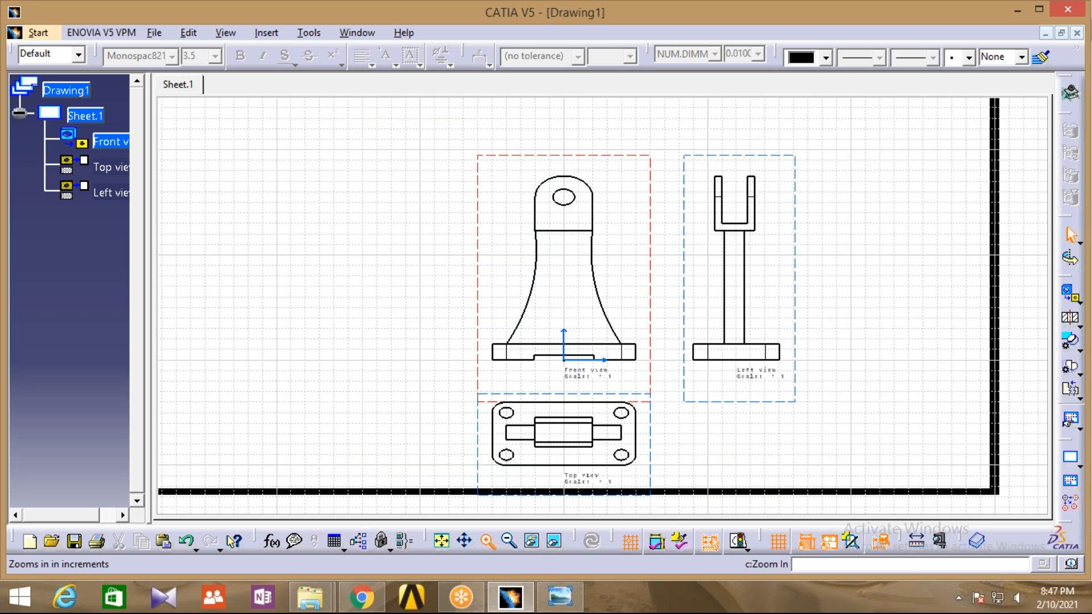
left_click(488, 541)
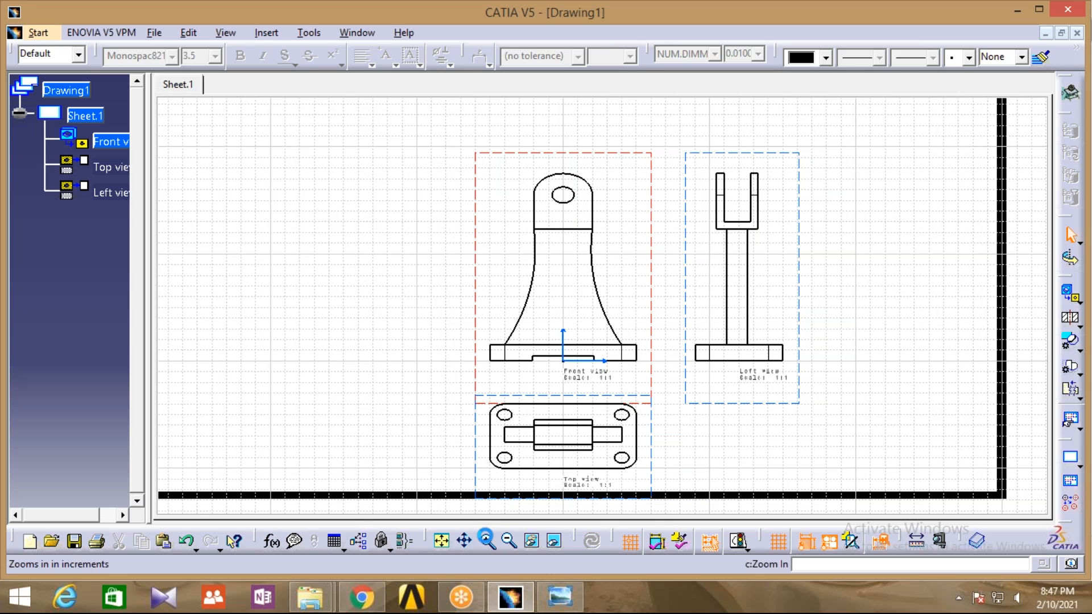
left_click(488, 542)
mouse_move(560, 597)
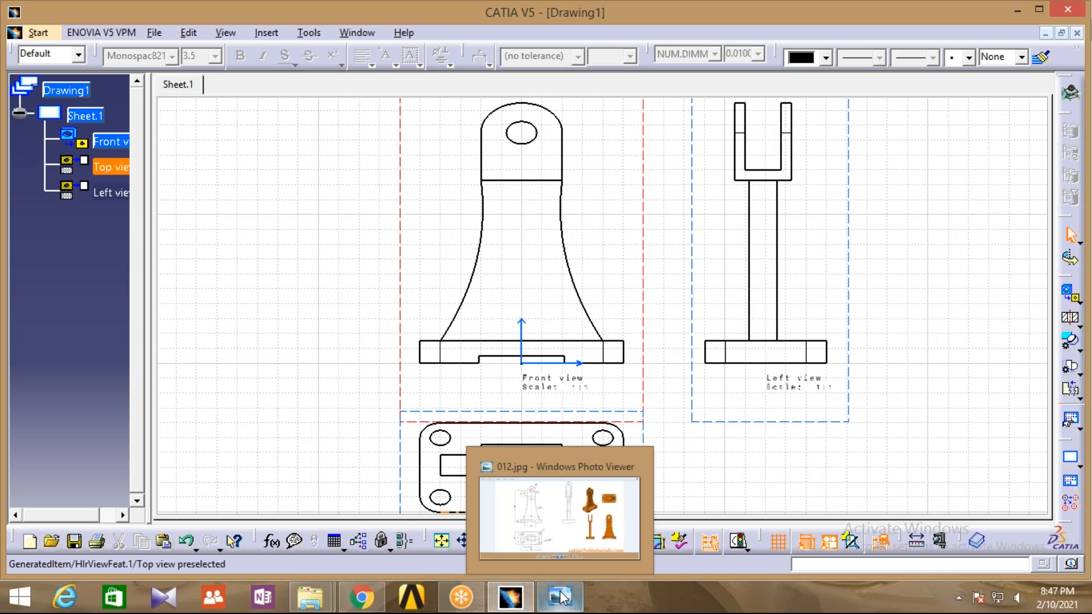
left_click(560, 597)
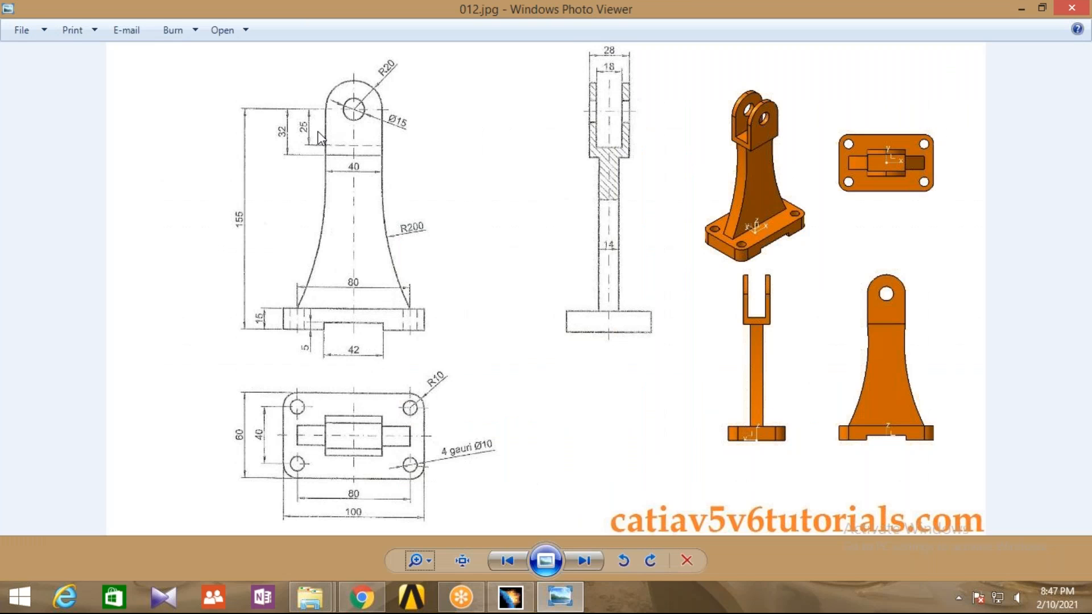
left_click(510, 597)
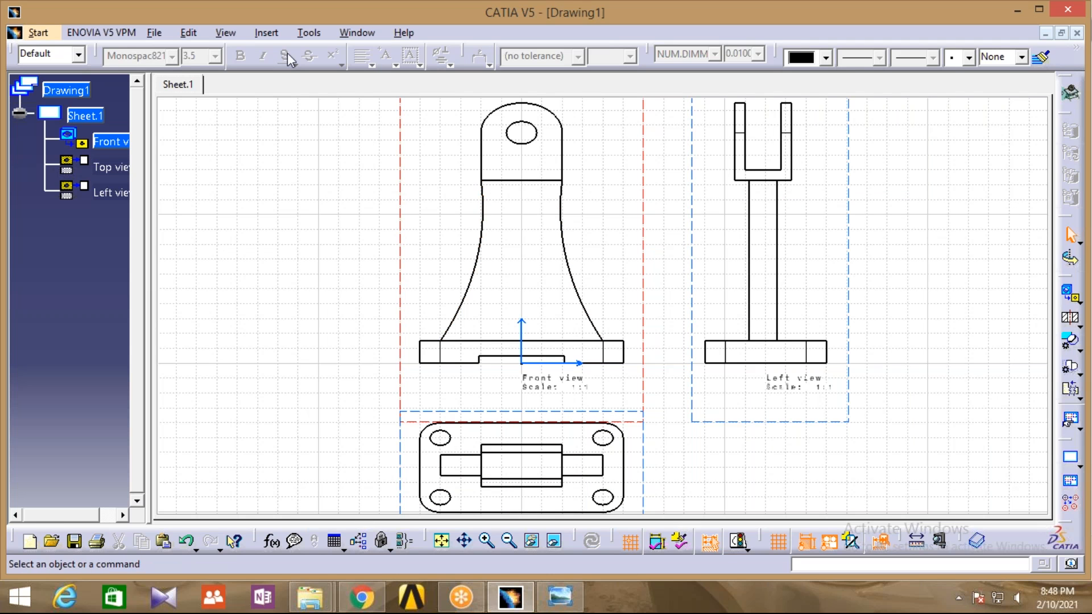
Add a length dimension to the fork's bottom edge in the front view, placed just above that edge.
left_click(265, 33)
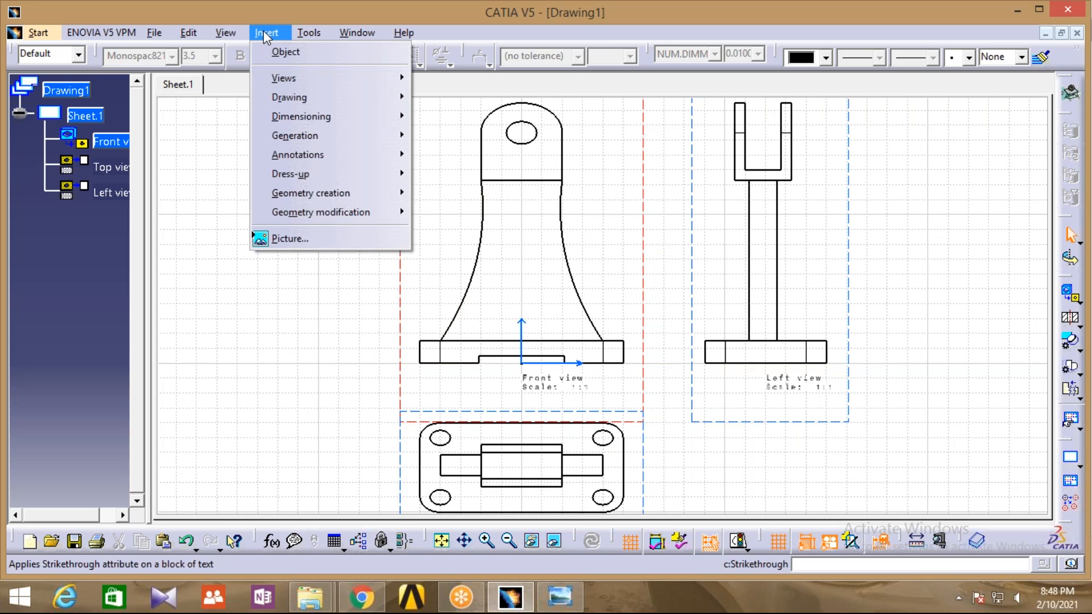
mouse_move(319, 116)
mouse_move(472, 116)
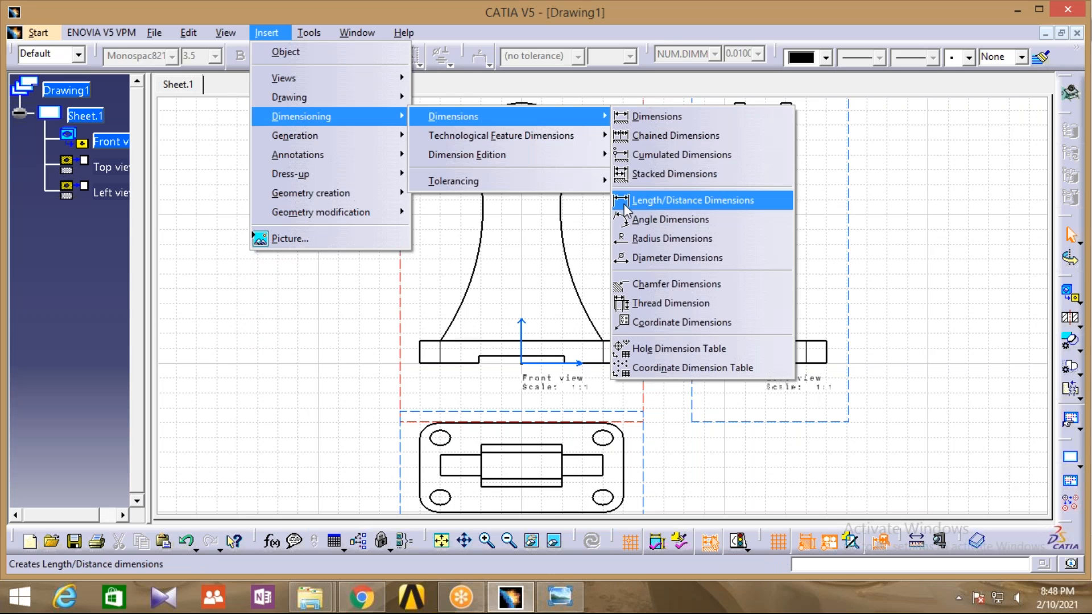
left_click(626, 202)
left_click(522, 181)
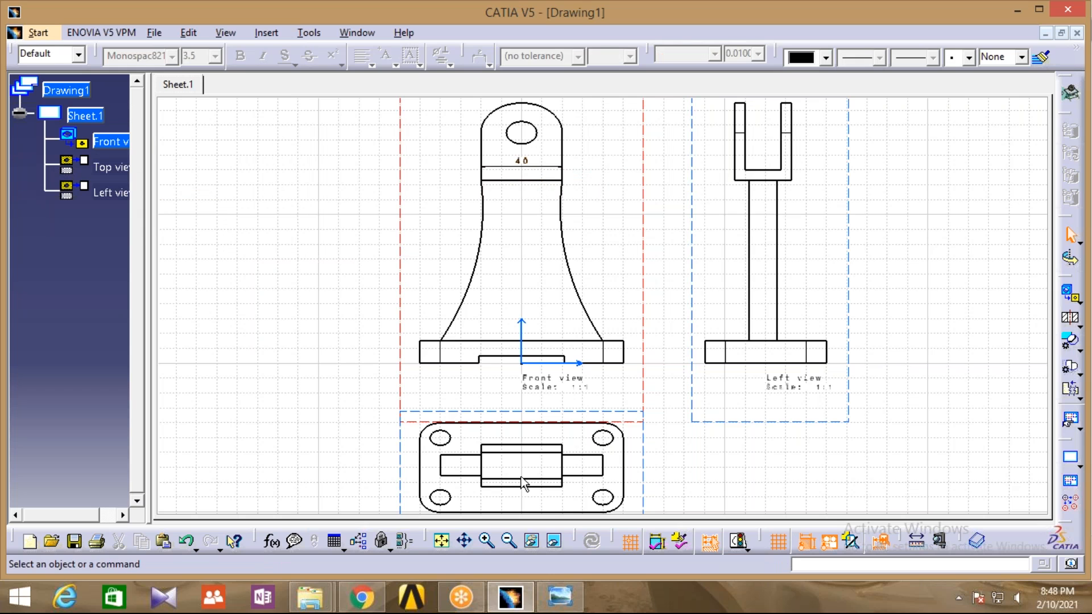
Add a length dimension across the web's bottom edge in the front view, placed above the base plate.
left_click(487, 542)
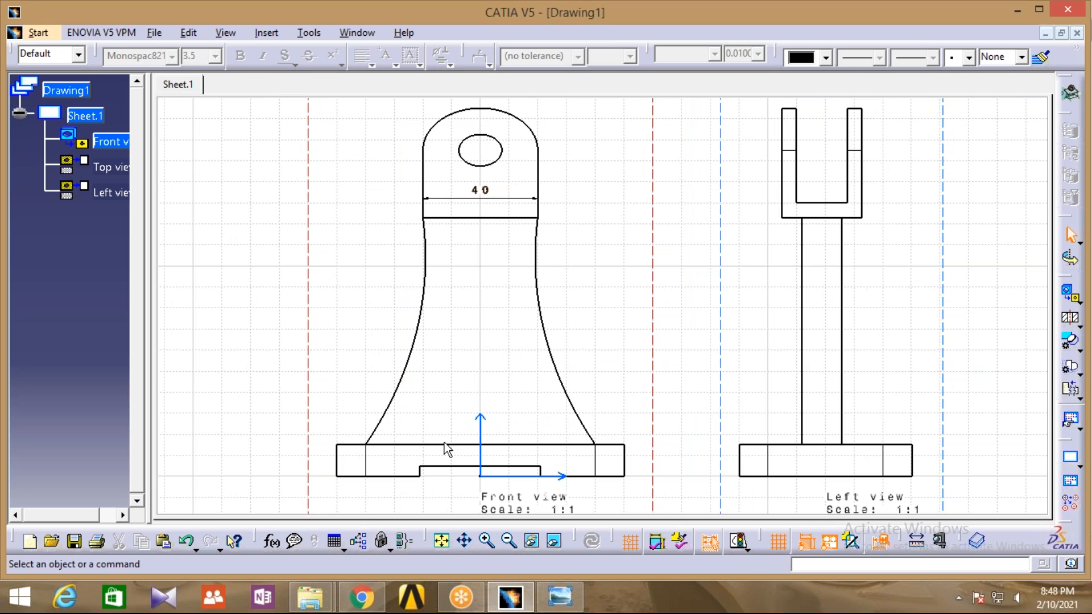
left_click(268, 34)
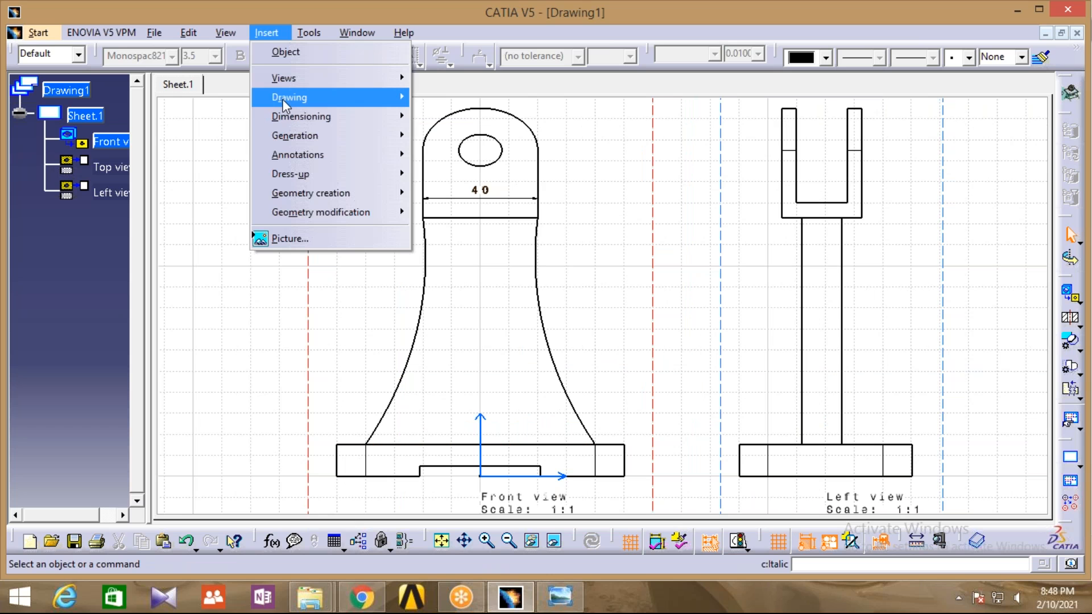
mouse_move(301, 117)
mouse_move(449, 119)
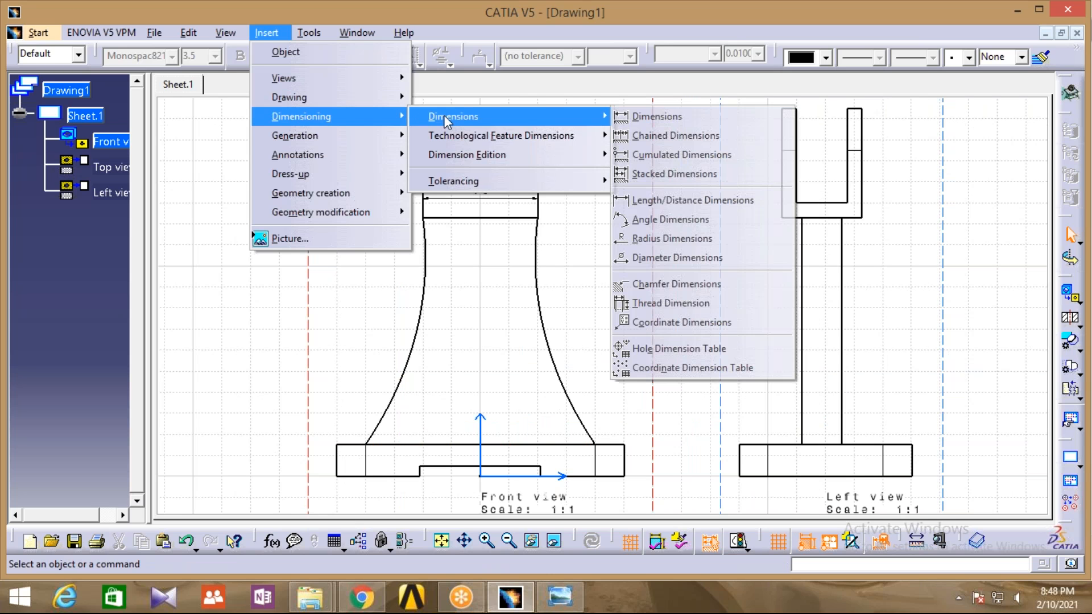
left_click(646, 220)
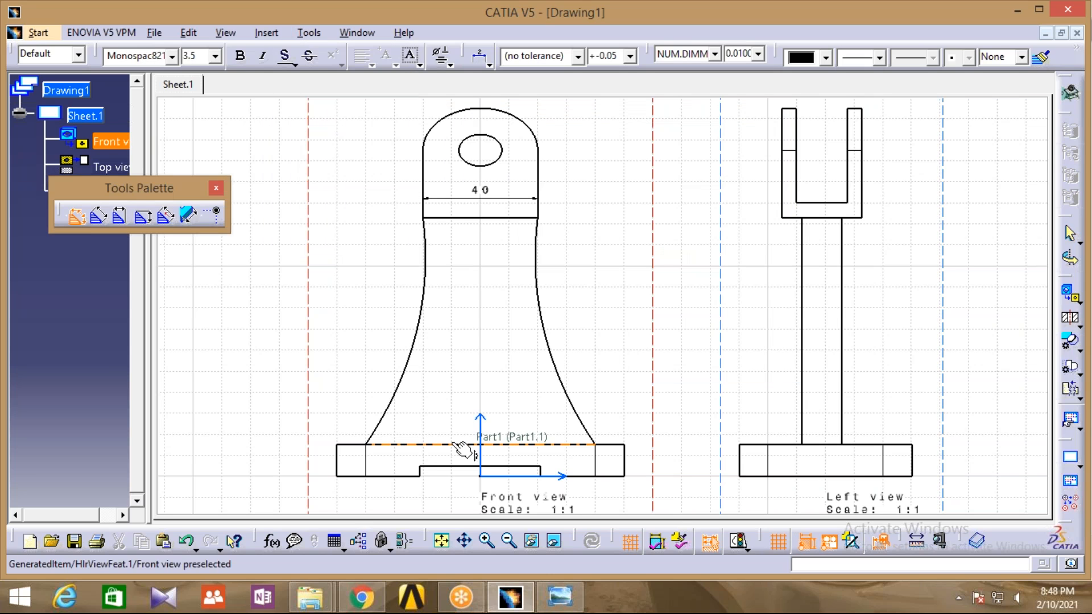
left_click(461, 445)
left_click(478, 394)
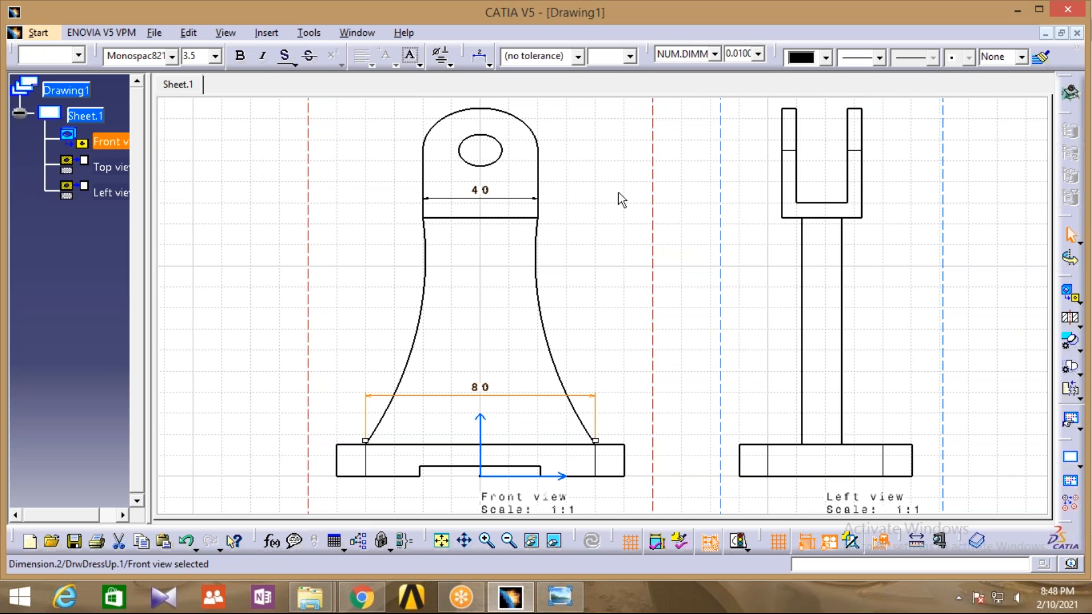
left_click(471, 240)
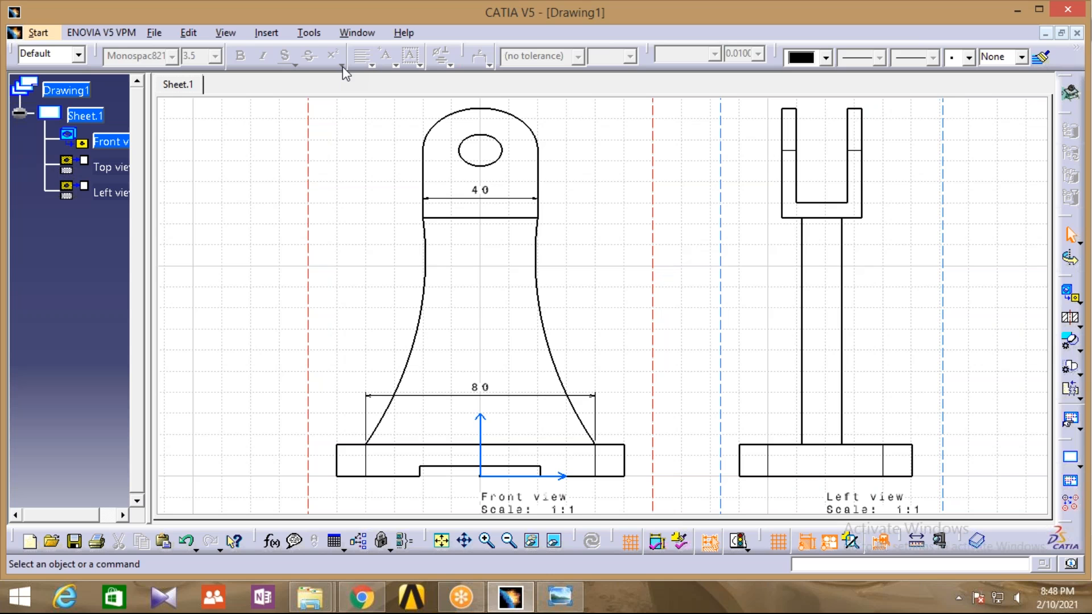
Add a diameter dimension to the fork's hole in the front view, placed outside the fork at the hole's upper right.
left_click(265, 33)
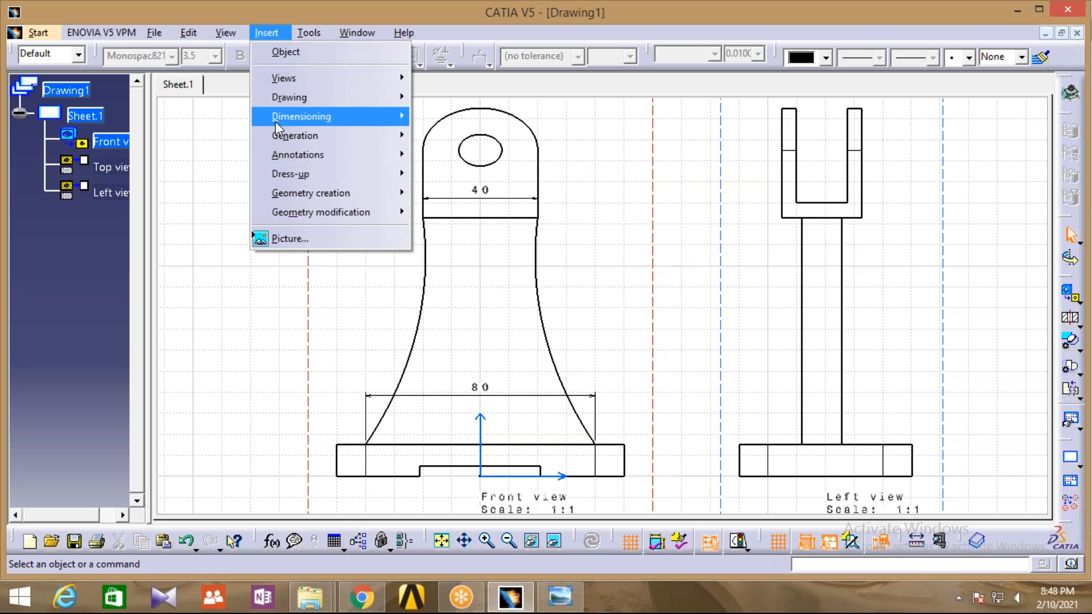
mouse_move(285, 118)
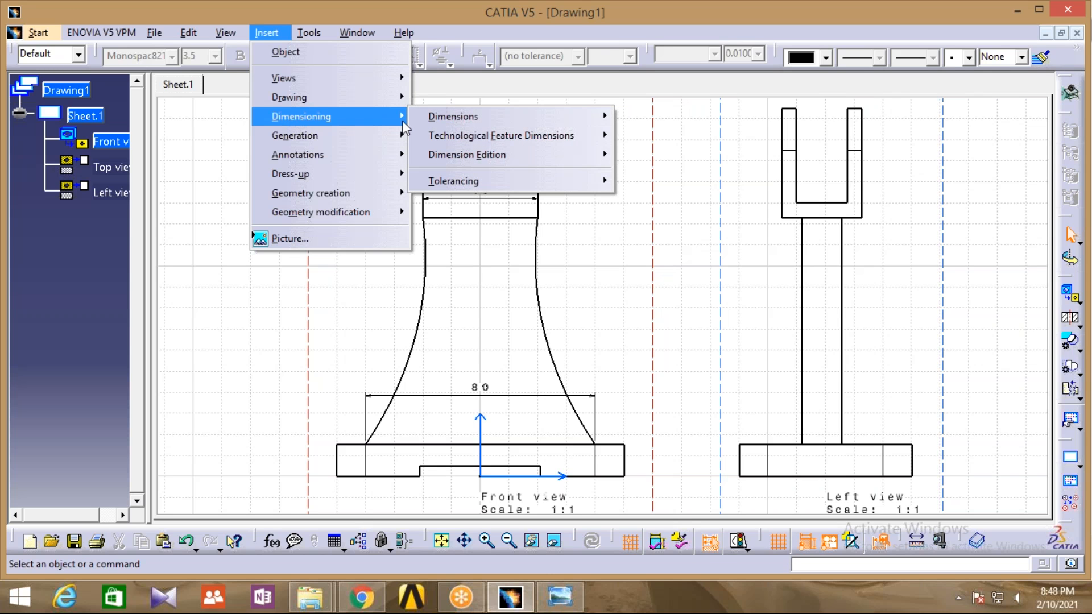
mouse_move(453, 117)
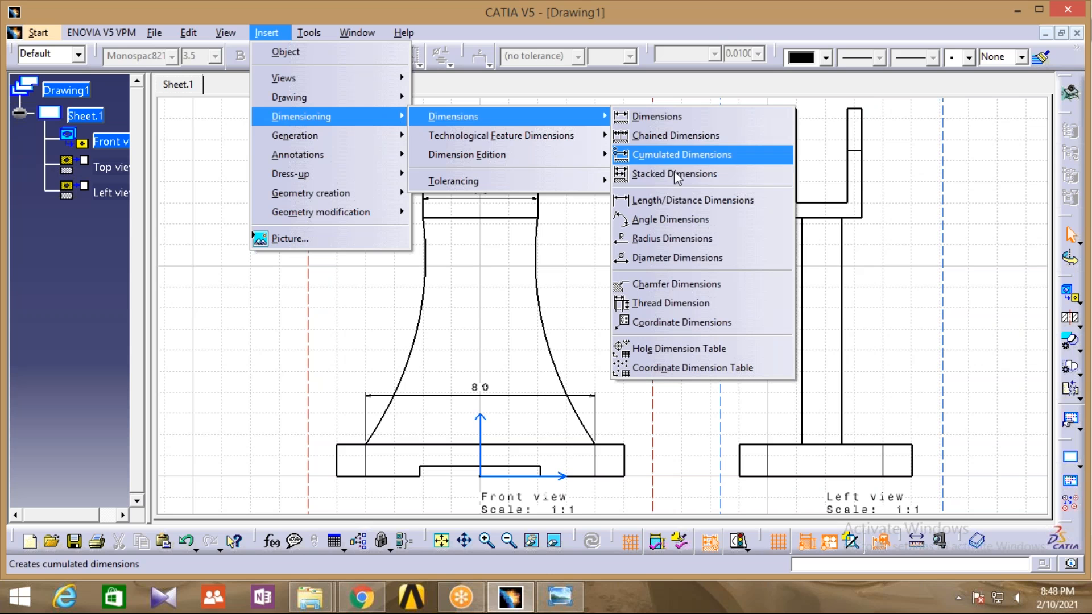
left_click(670, 261)
left_click(501, 152)
left_click(569, 131)
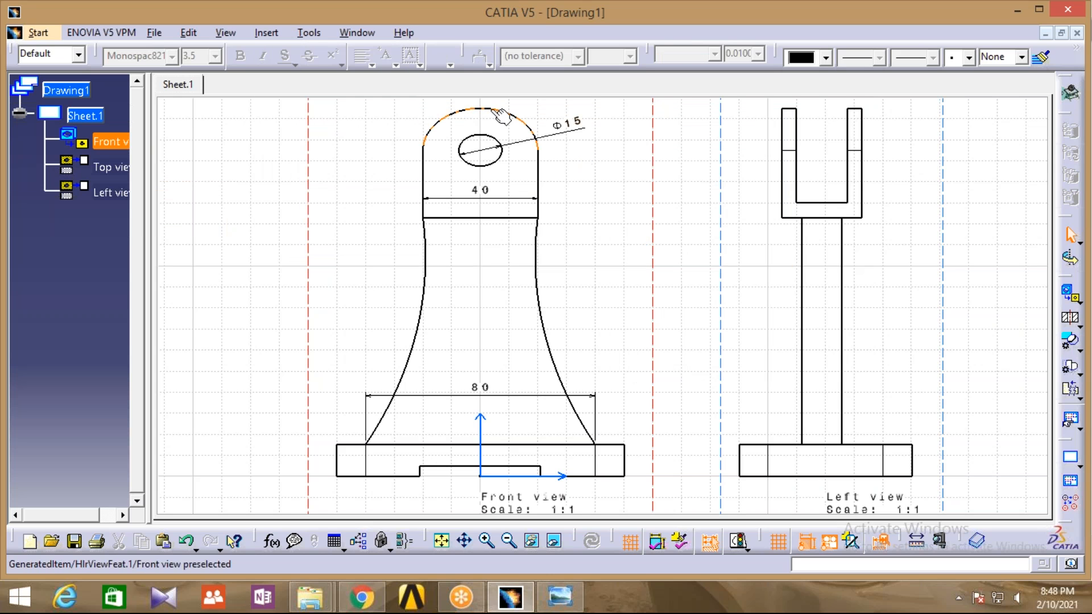
Add a diameter dimension to the fork's rounded top arc in the front view, placed outside its upper left.
left_click(270, 31)
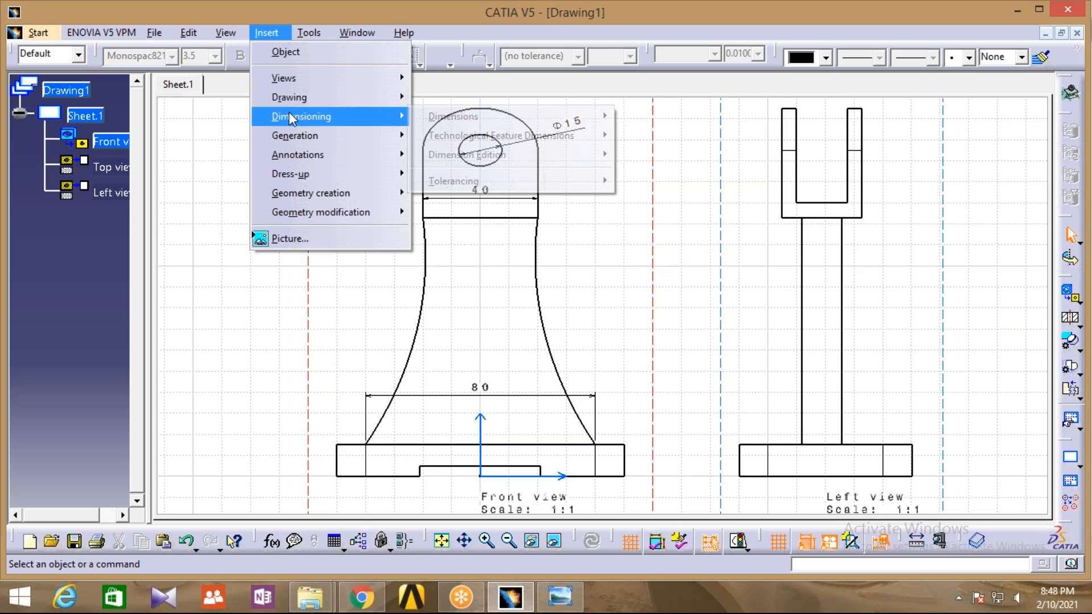
mouse_move(435, 115)
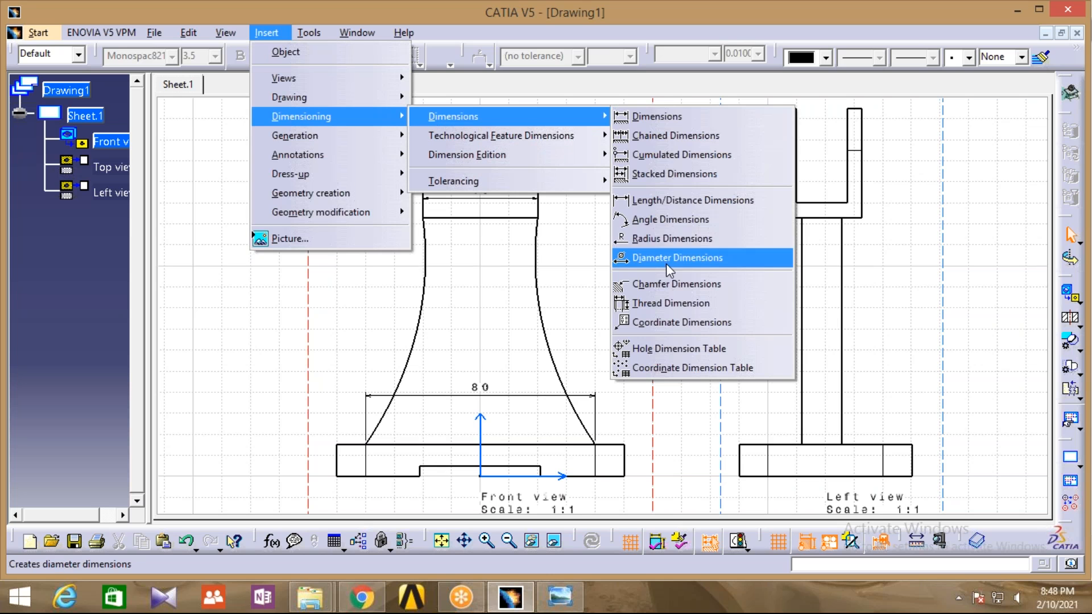
left_click(672, 258)
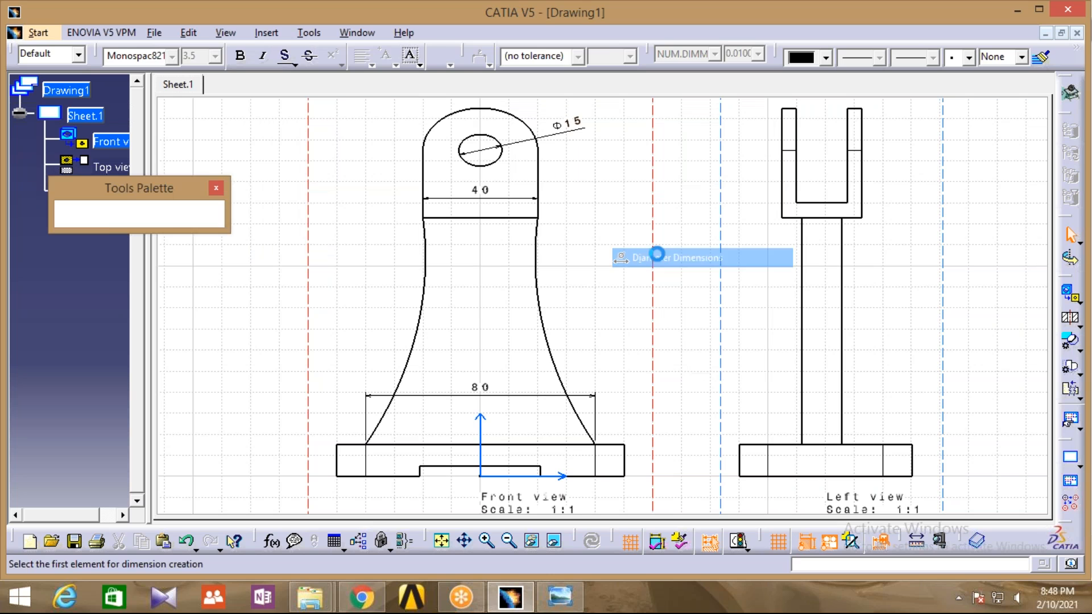
left_click(441, 135)
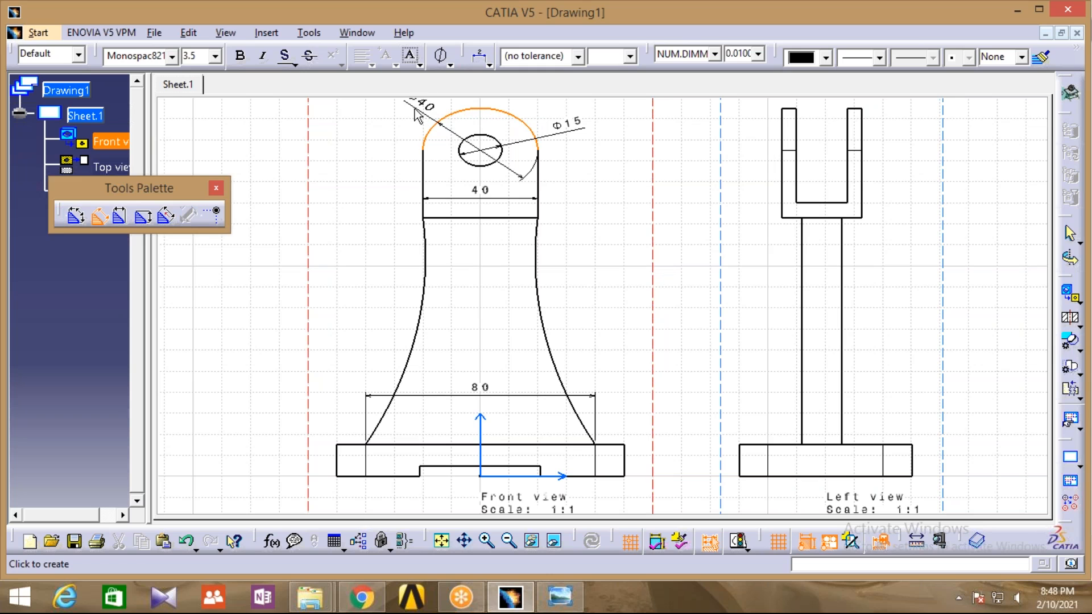
left_click(400, 135)
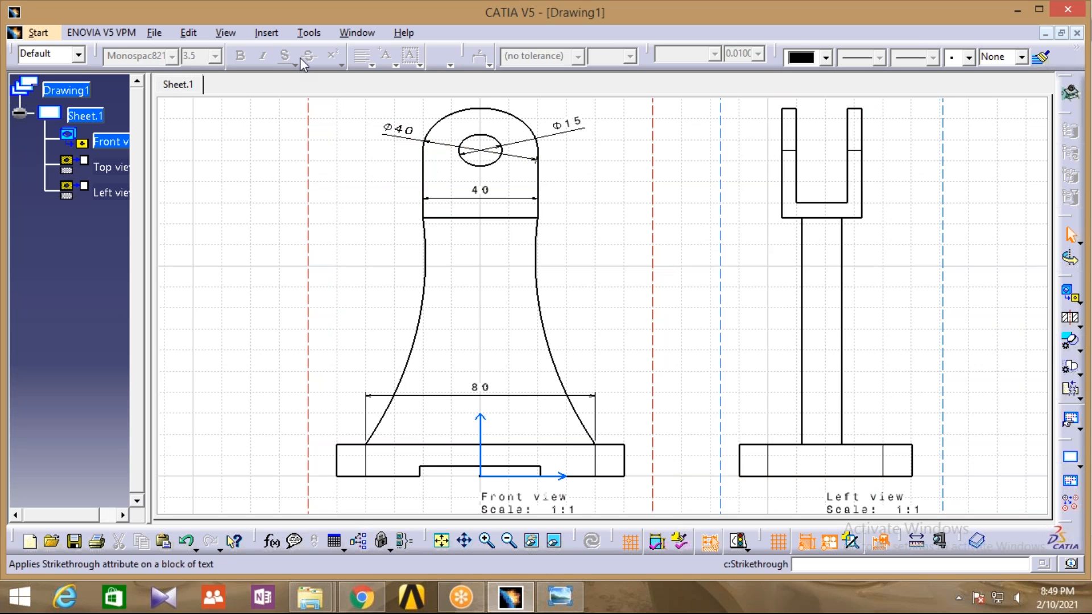
Dimension the height of the fork's straight left side in the front view, placing the dimension just outside that edge.
left_click(266, 33)
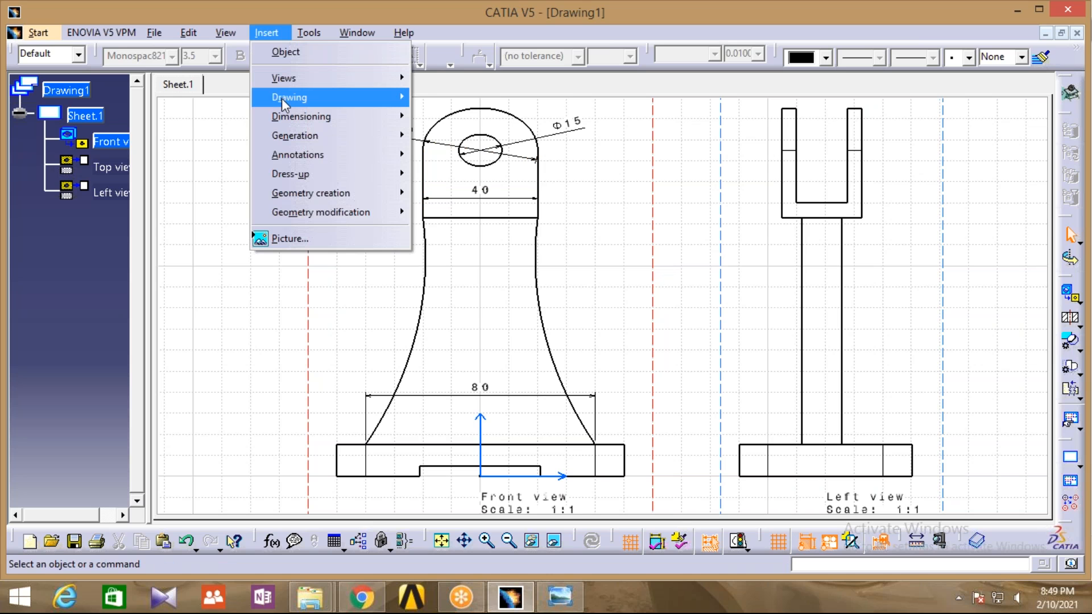
mouse_move(282, 98)
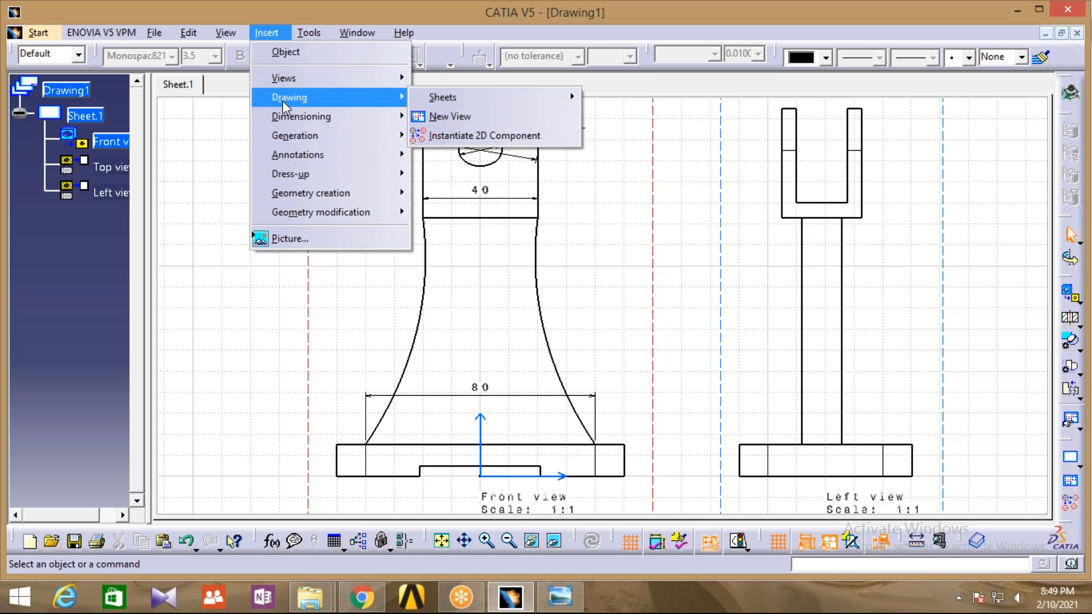
mouse_move(286, 117)
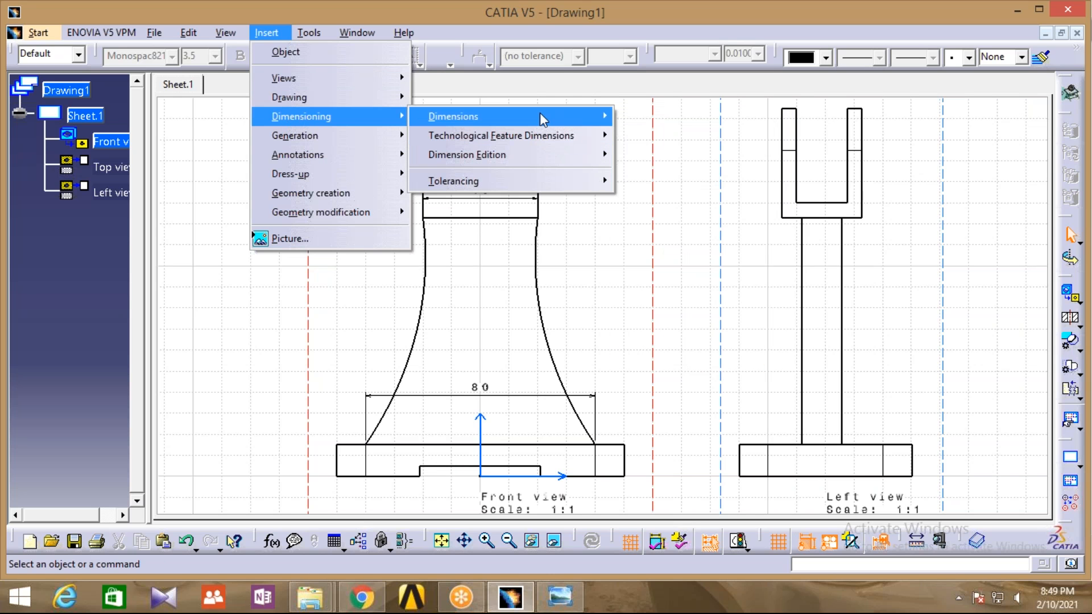
mouse_move(541, 113)
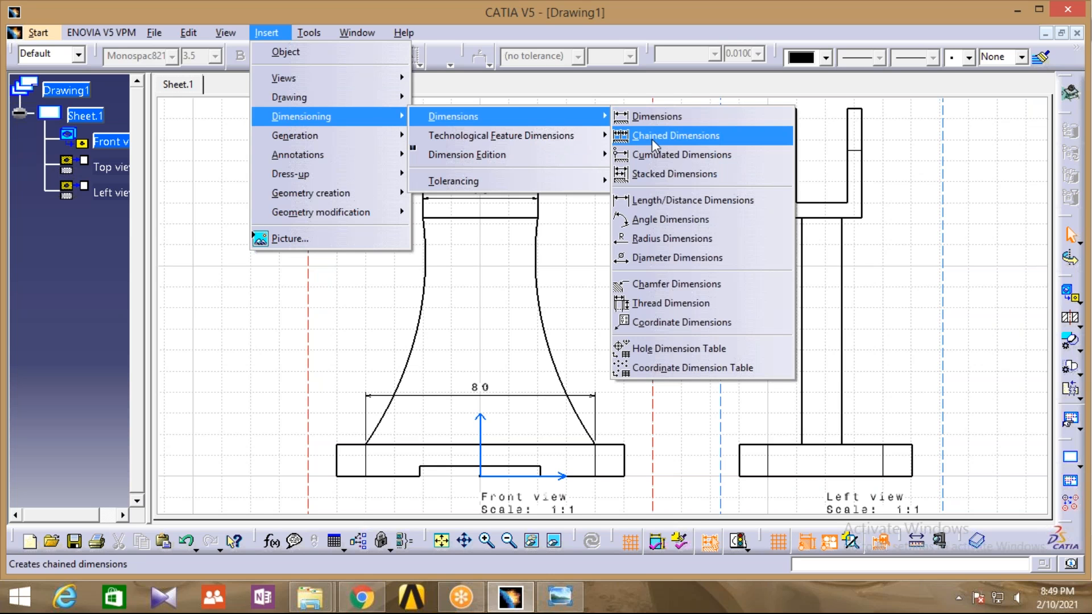
left_click(651, 137)
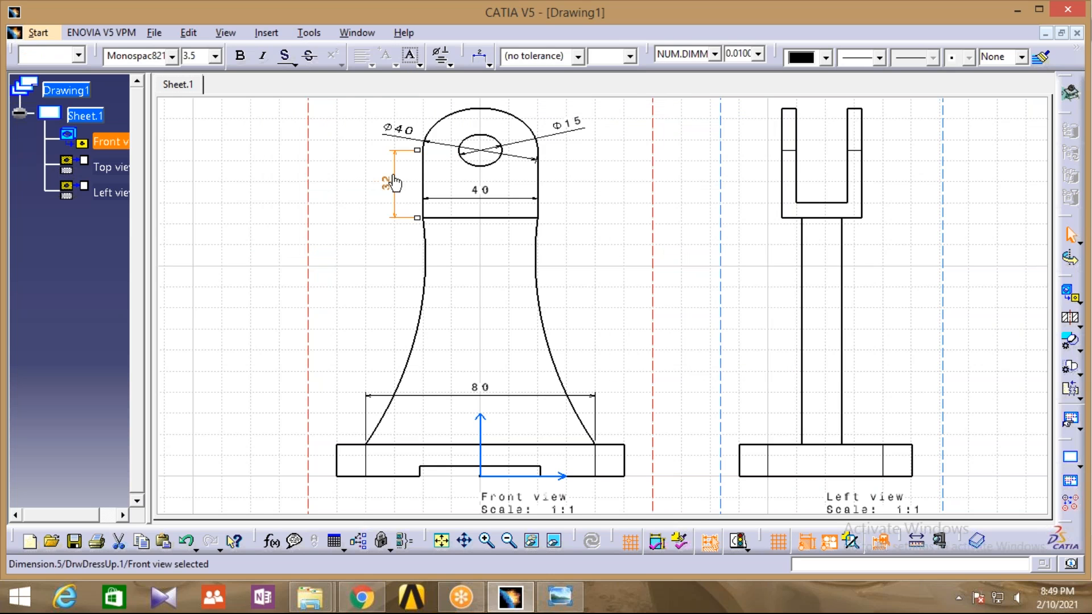
left_click(677, 197)
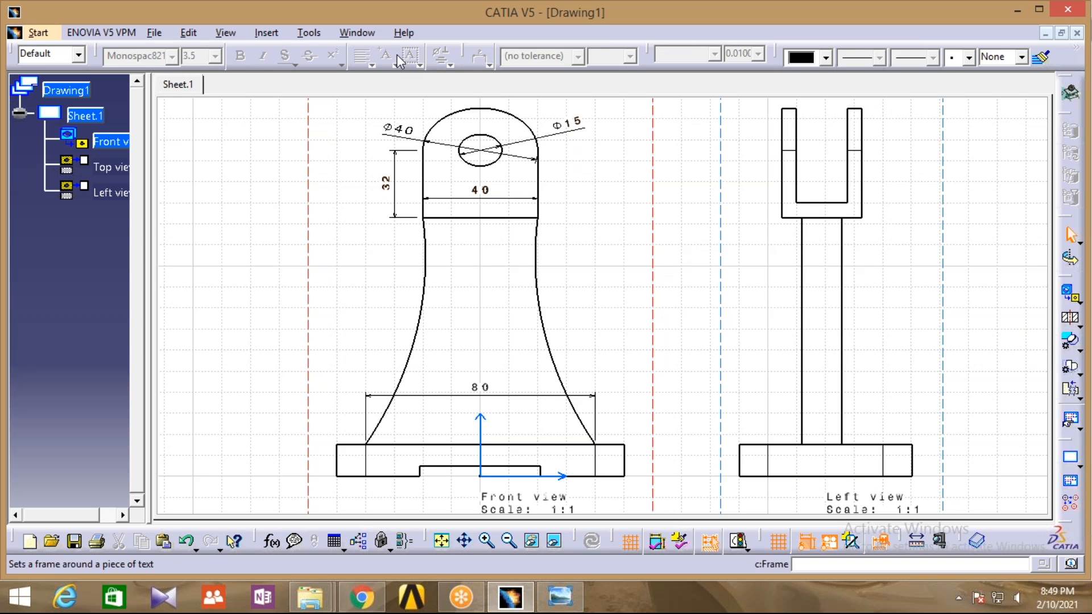
Add a length dimension to the fork slot's bottom edge in the left view, placed just above the fork arms.
left_click(274, 30)
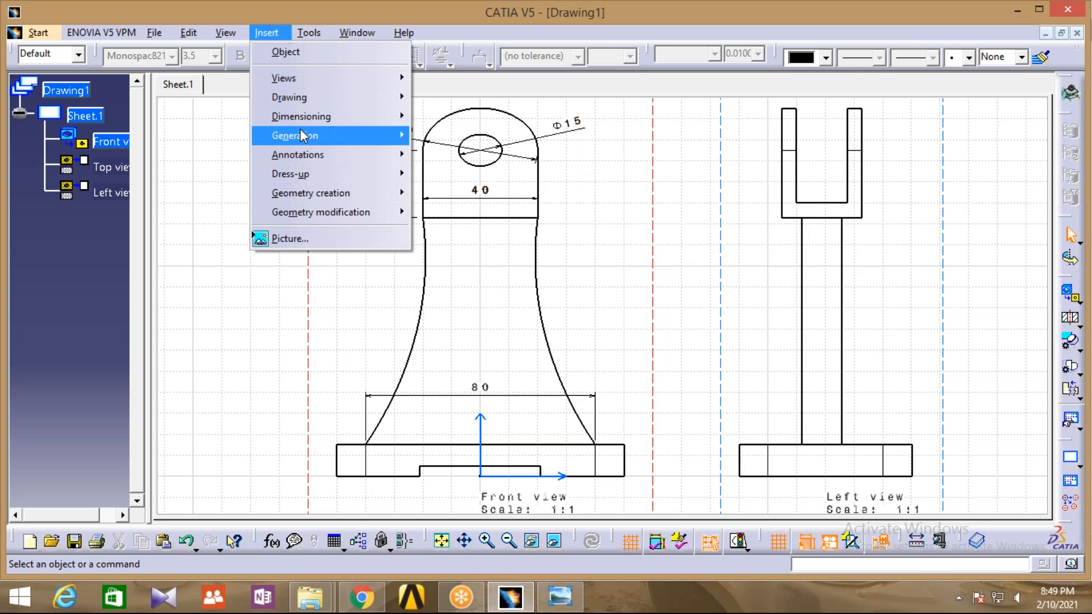
mouse_move(454, 116)
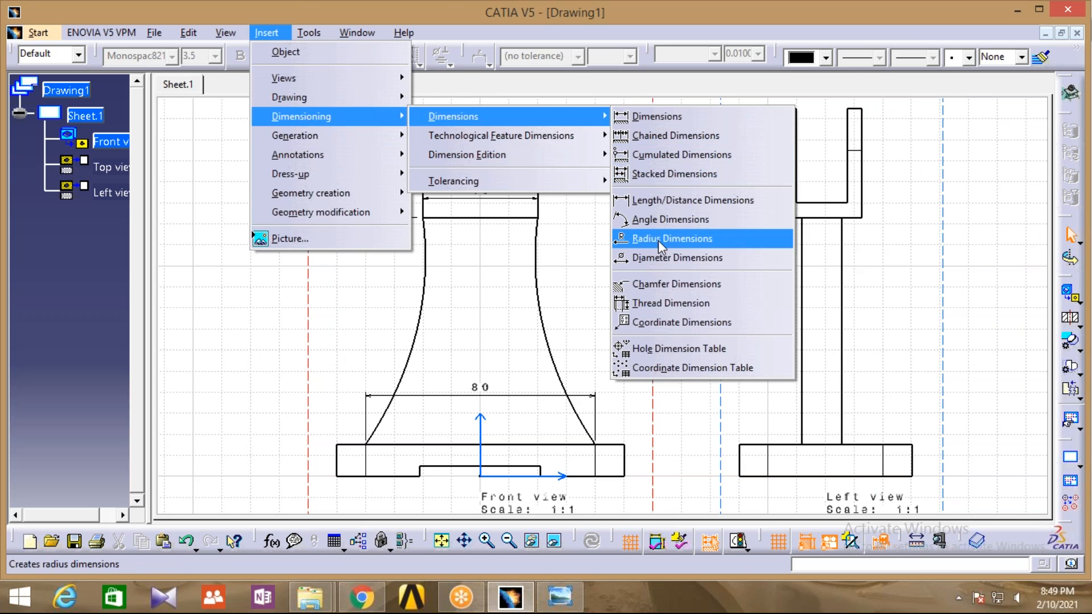
left_click(692, 199)
left_click(830, 204)
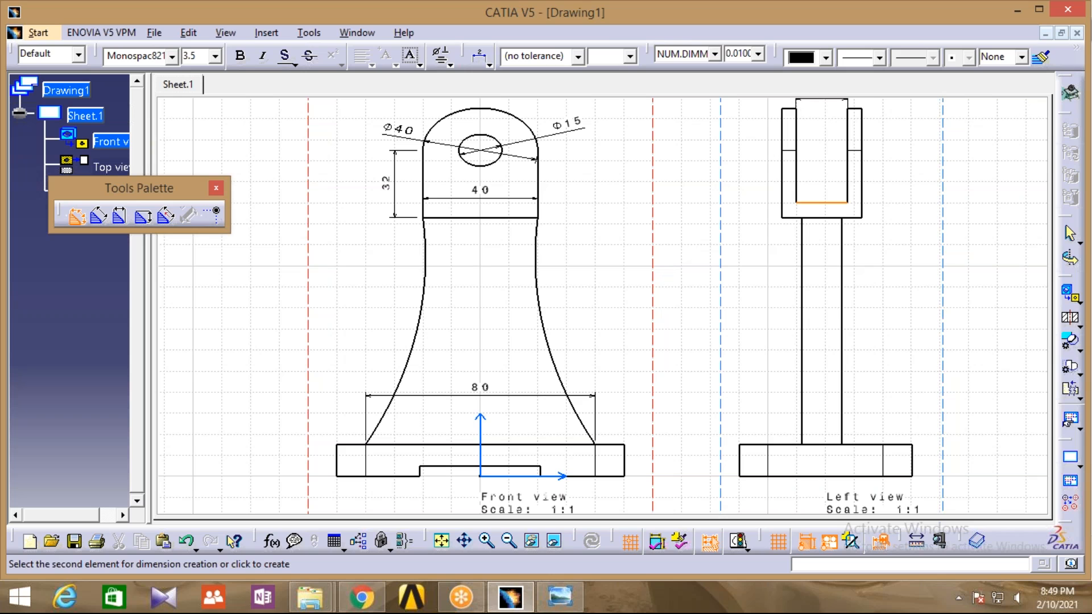
left_click(820, 113)
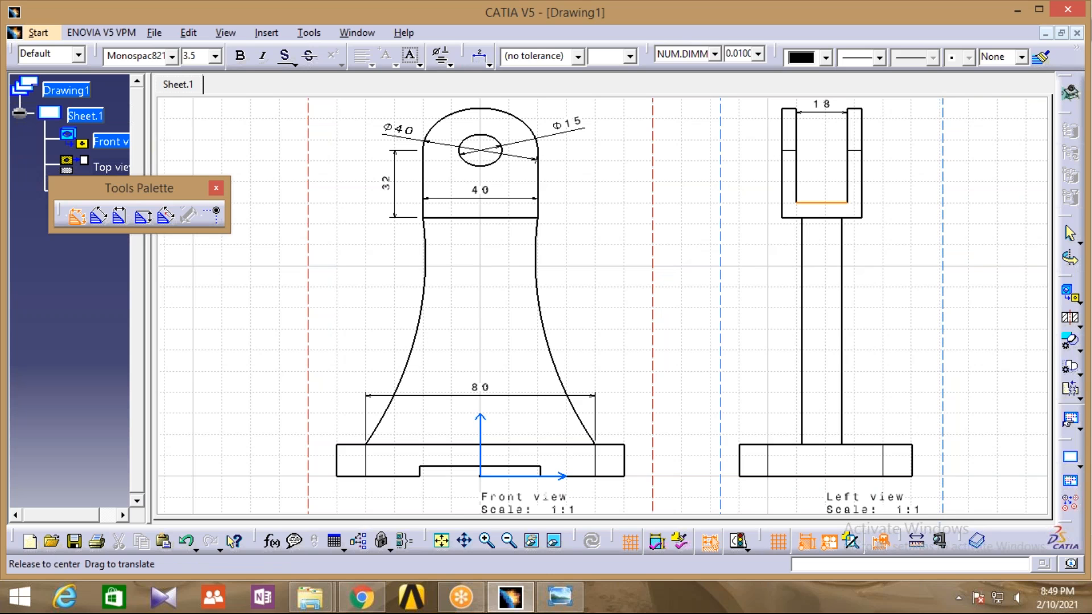
middle_click_drag(821, 134, 817, 146)
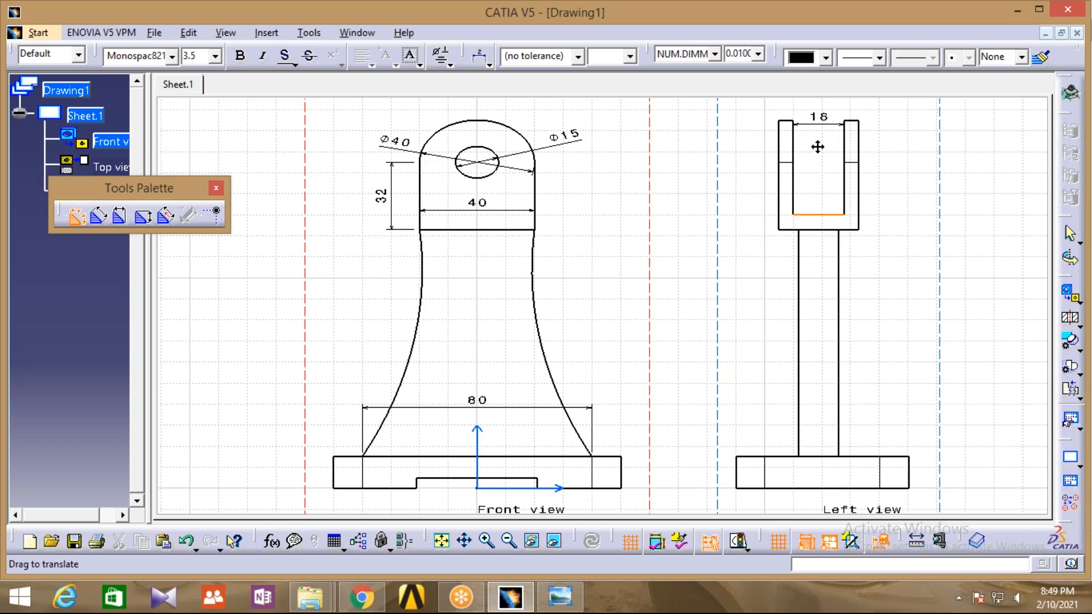
left_click(817, 147)
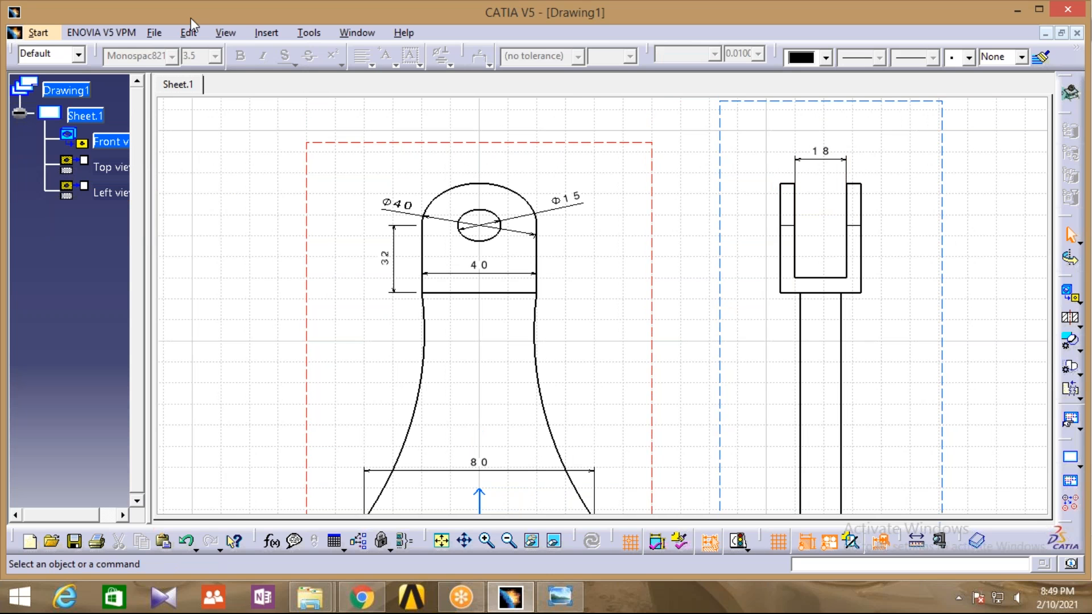
left_click(266, 33)
mouse_move(342, 116)
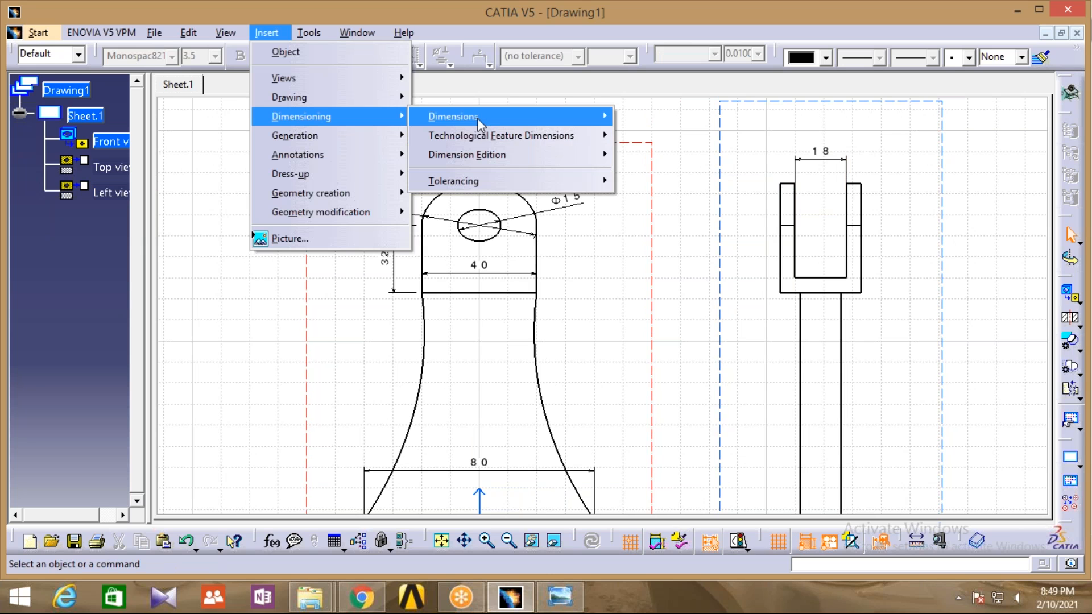
mouse_move(479, 119)
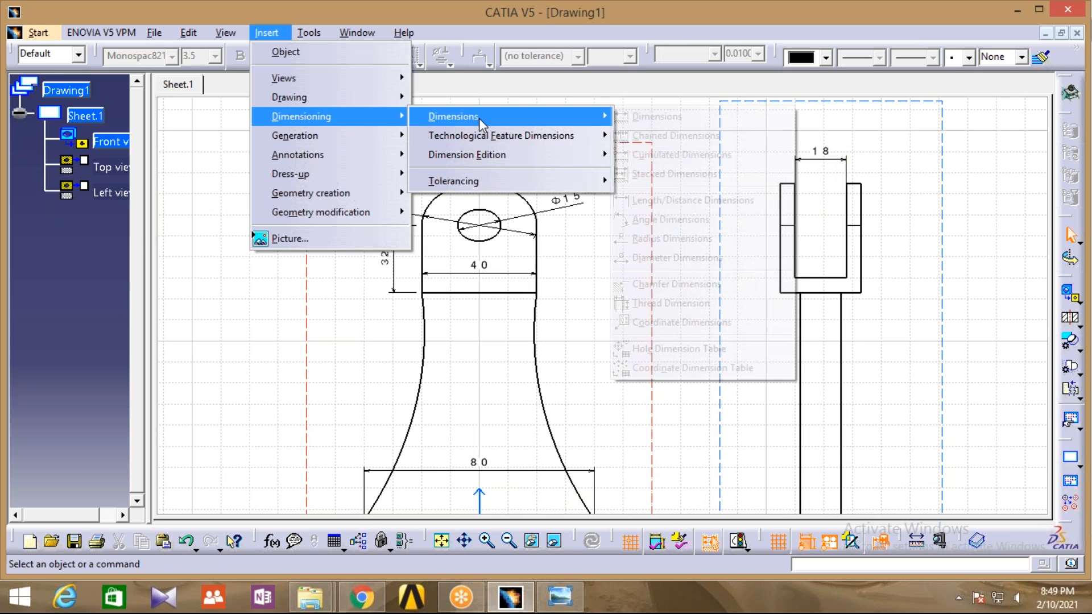
left_click(652, 211)
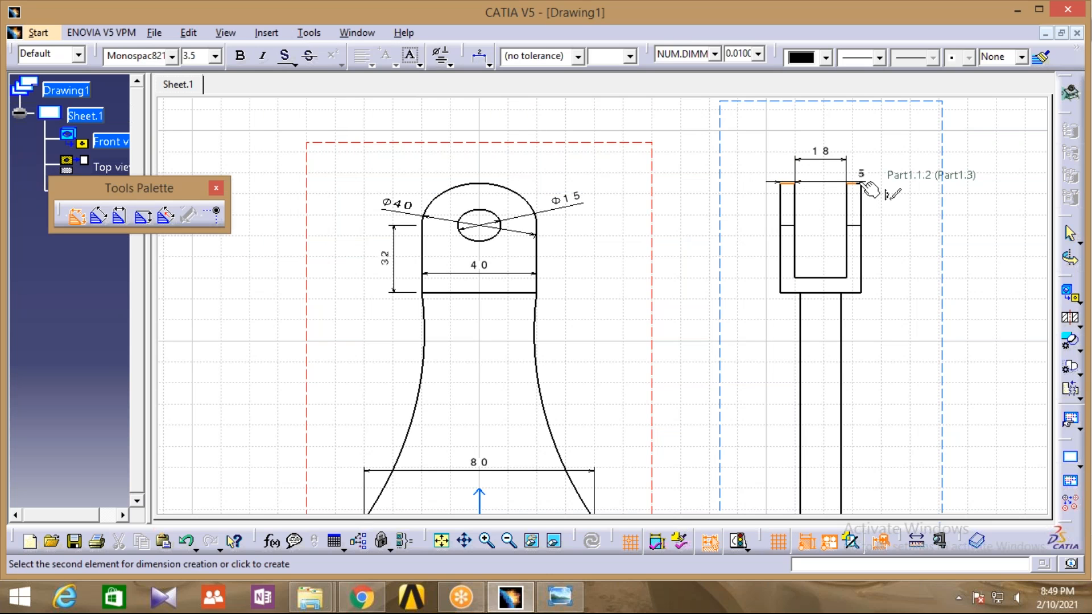
left_click(864, 185)
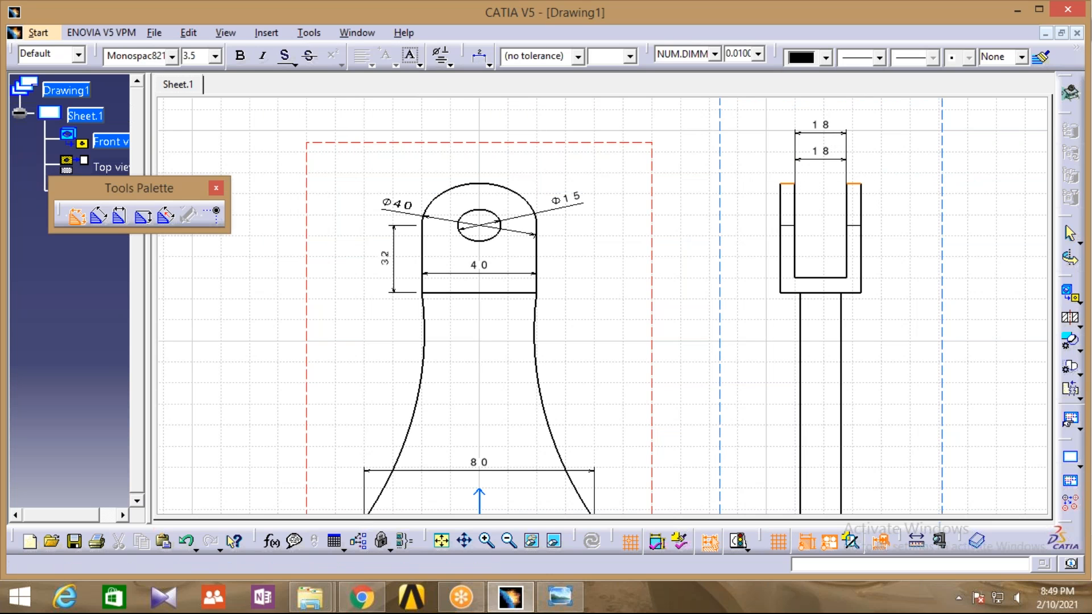
key("Escape")
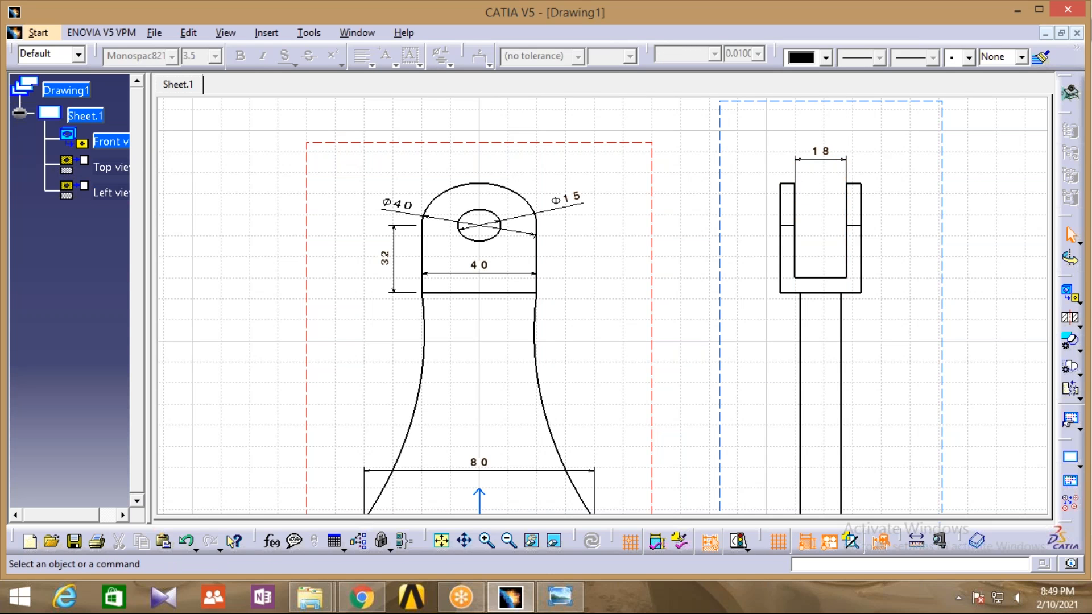
Add a length dimension to the fork's bottom edge in the left view, placed above the slot width dimension.
left_click(267, 34)
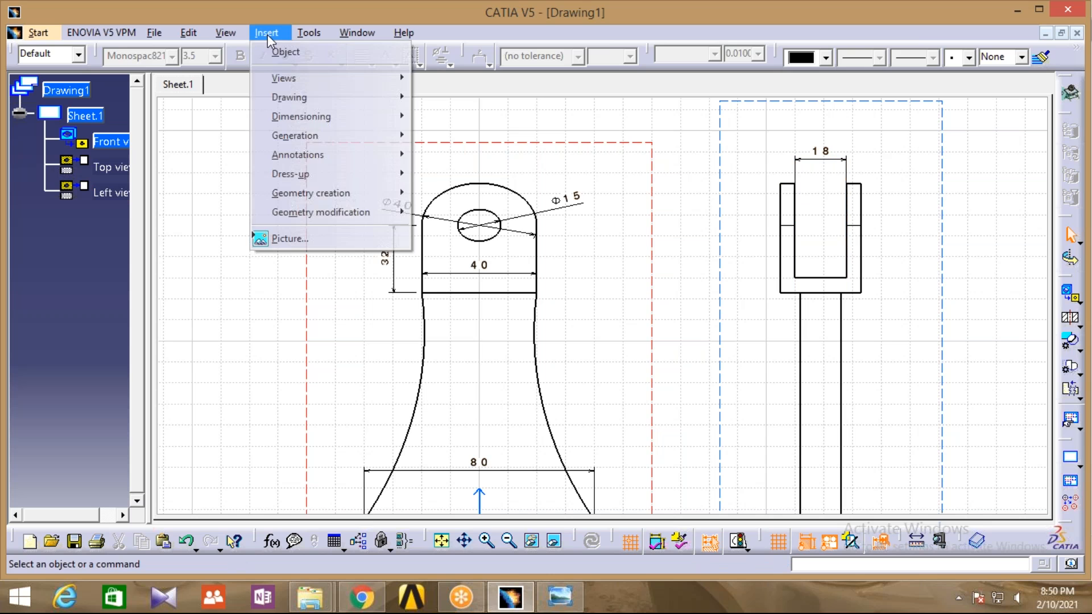
mouse_move(301, 116)
mouse_move(437, 119)
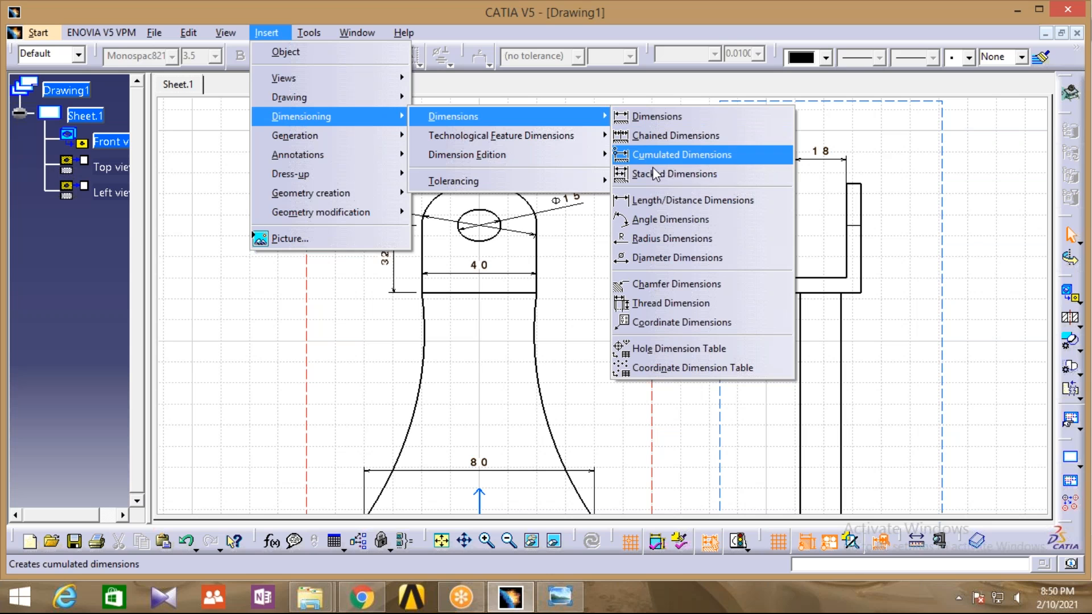
left_click(661, 200)
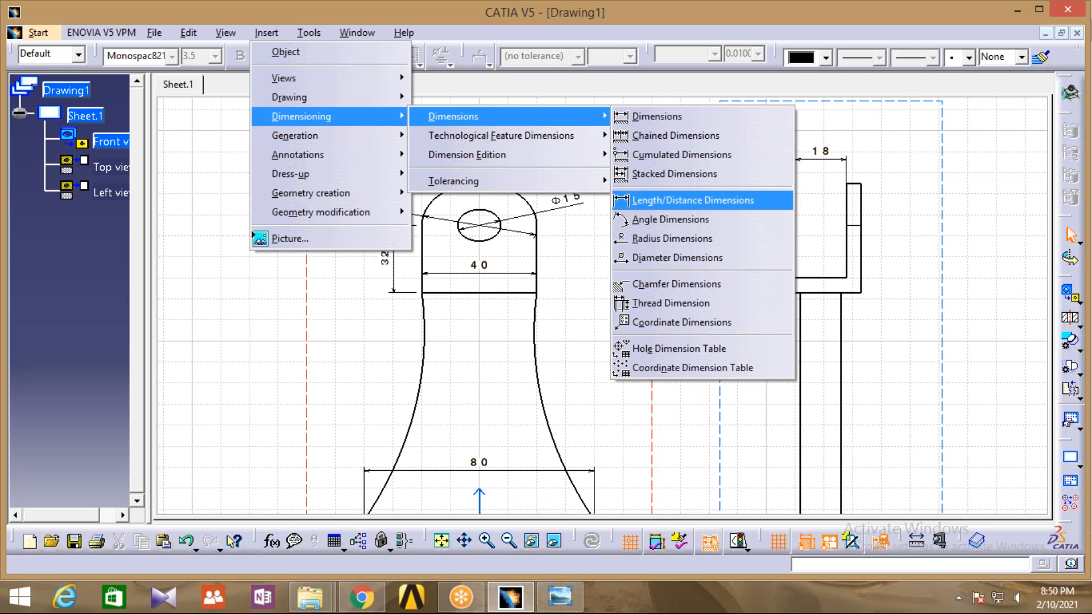
left_click(844, 300)
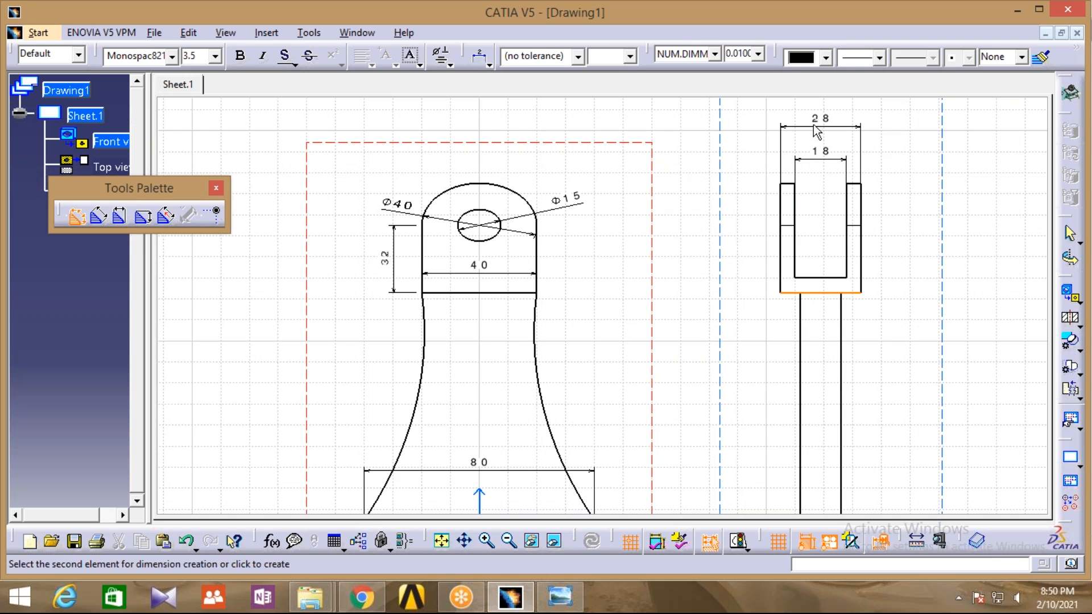
left_click(817, 126)
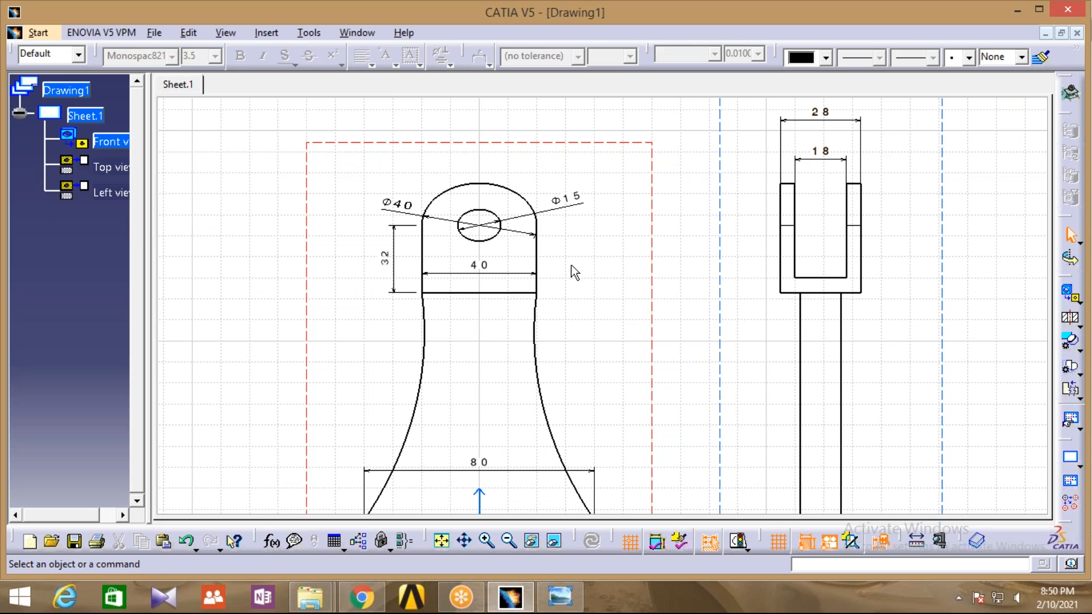
Add a radius dimension to the web's right curved edge in the front view, with its text just outside the curve.
middle_click_drag(701, 243, 694, 227)
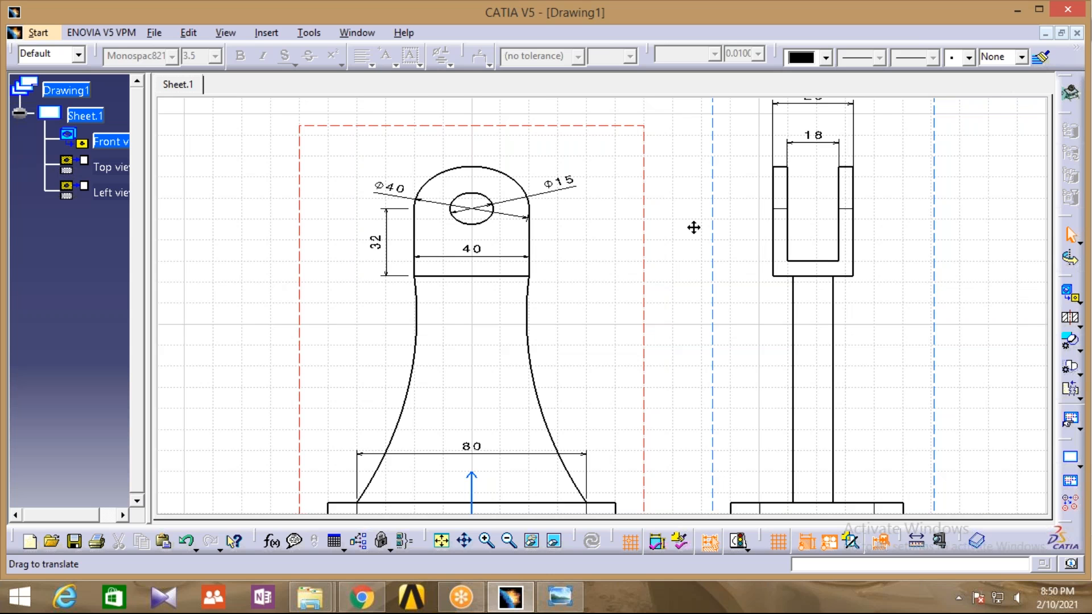
middle_click_drag(693, 228, 686, 131)
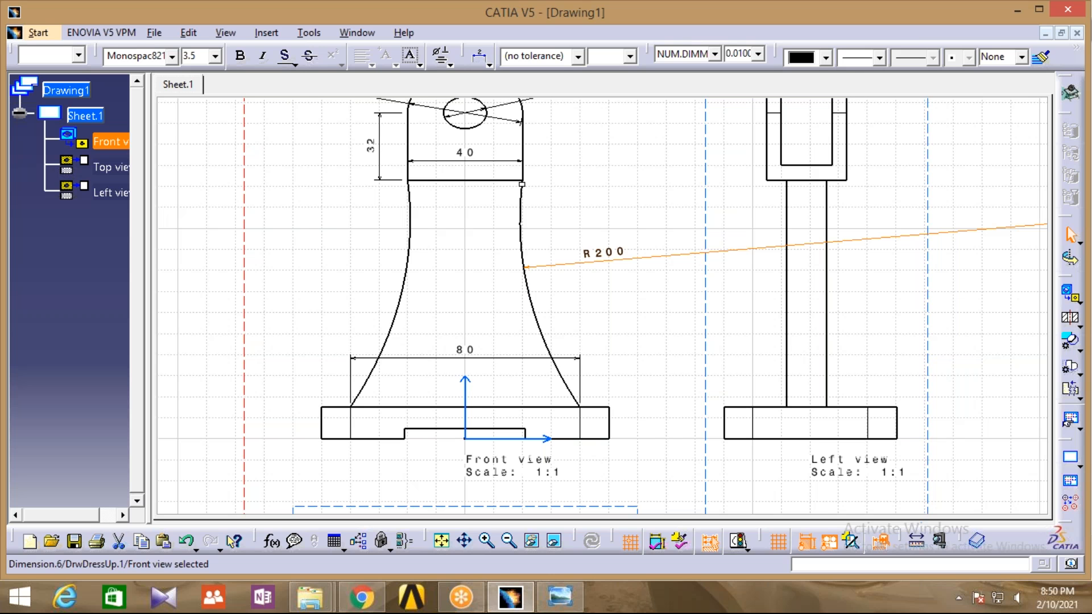
middle_click_drag(878, 190, 808, 184)
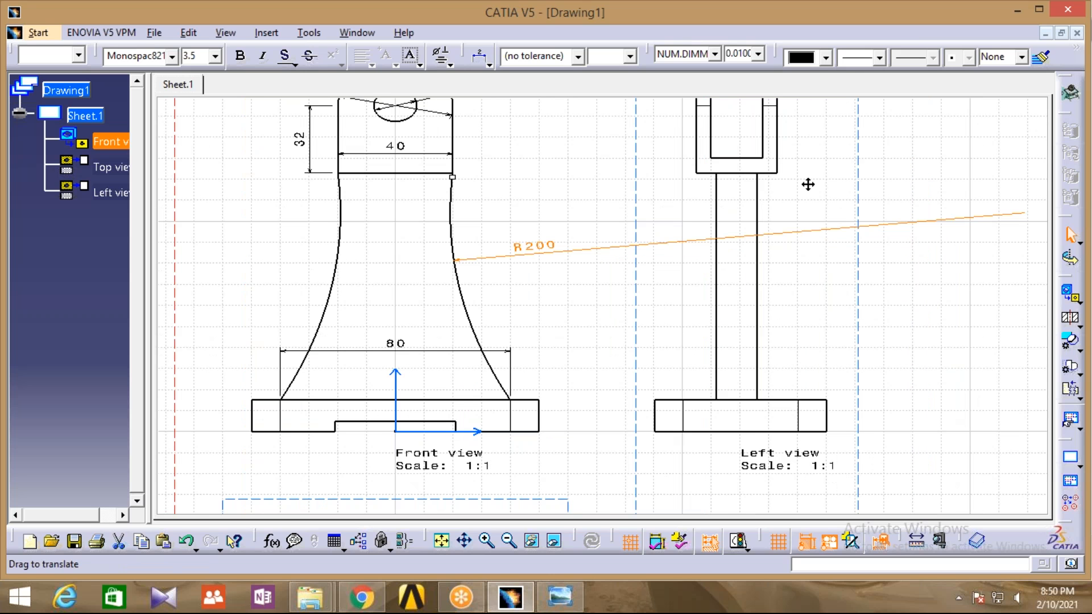
middle_click_drag(808, 185, 814, 184)
left_click(498, 302)
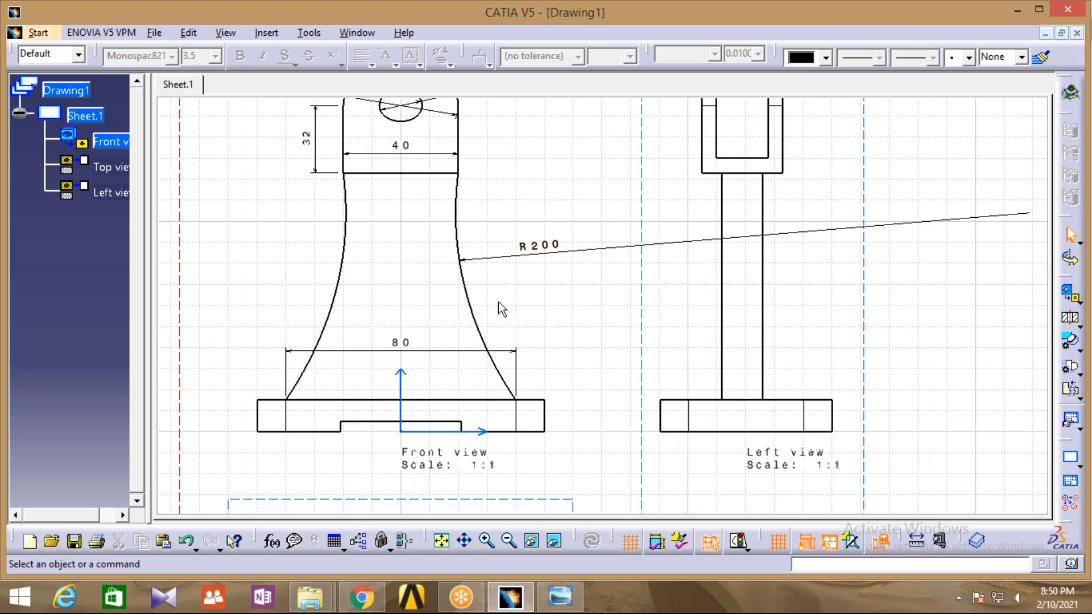
Add a length dimension to the left half of the base slot's top edge in the front view, placed below the base.
middle_click_drag(498, 302, 564, 288)
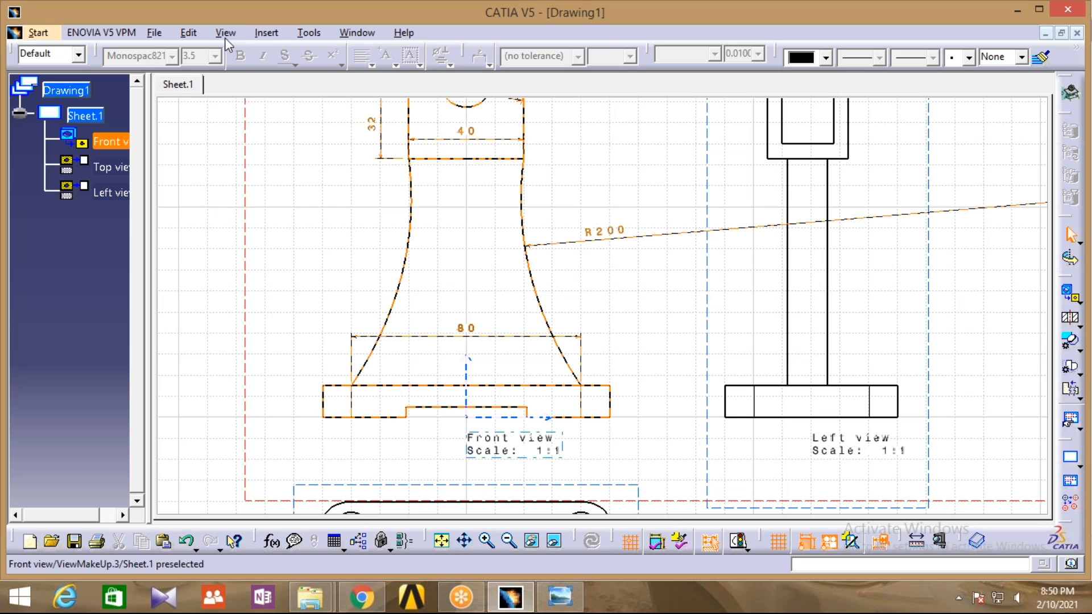
left_click(267, 33)
mouse_move(285, 120)
mouse_move(451, 115)
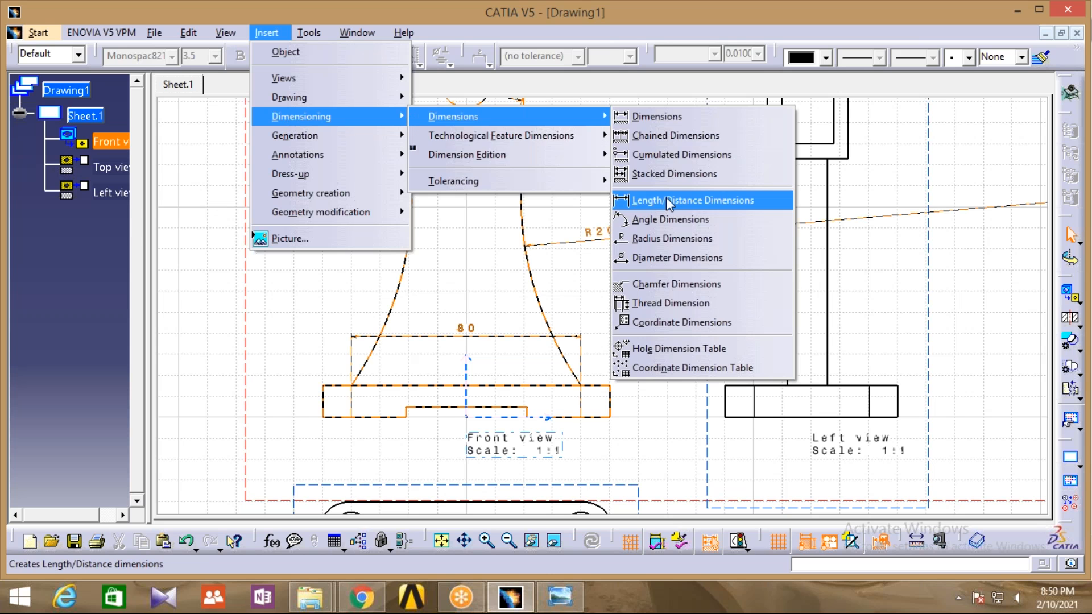
left_click(666, 197)
left_click(424, 408)
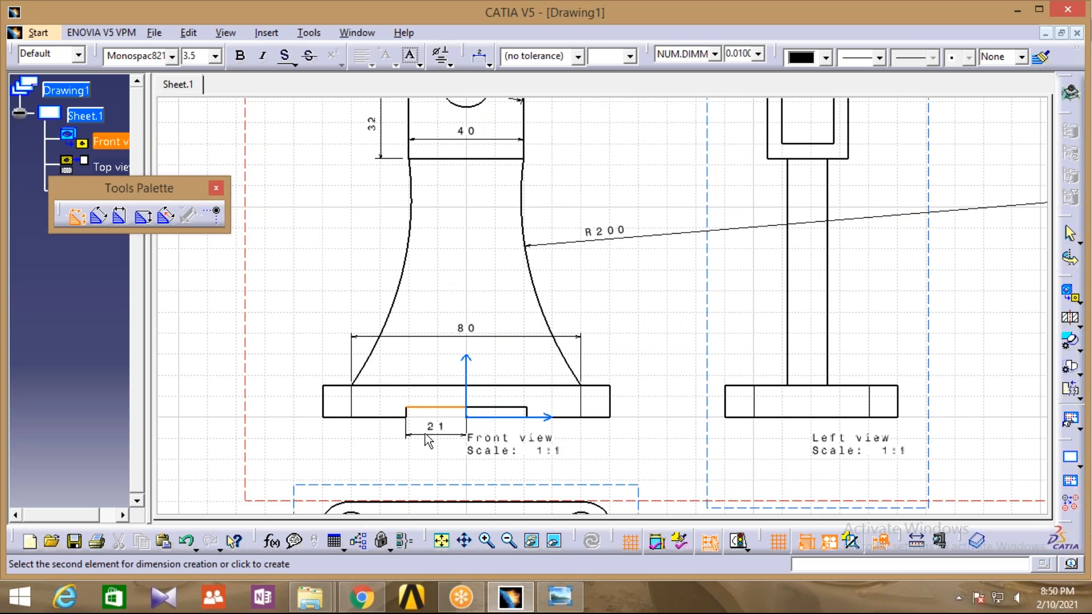
left_click(427, 434)
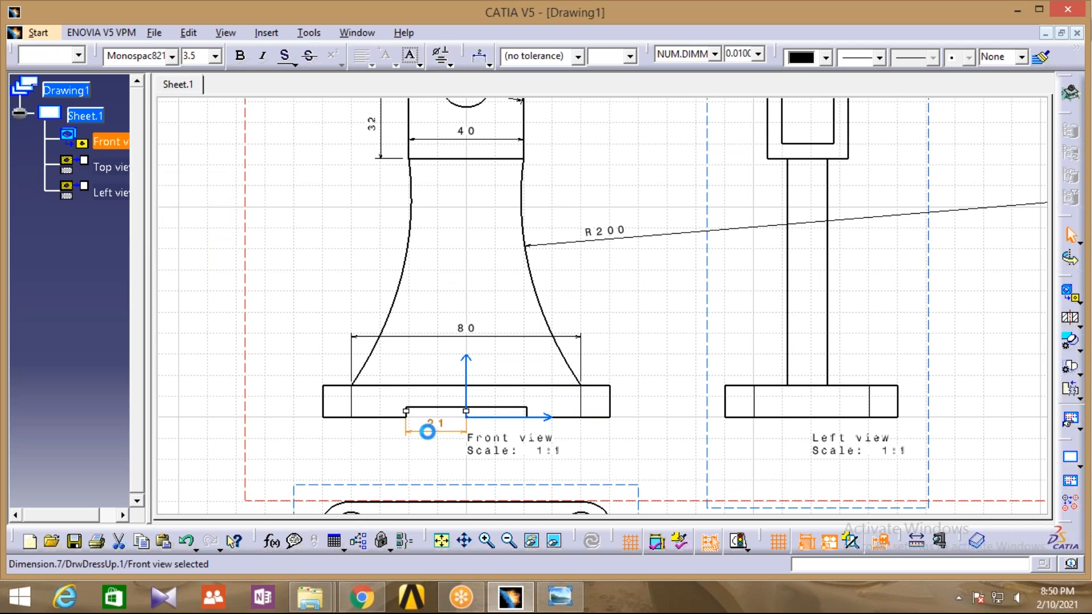
left_click(434, 361)
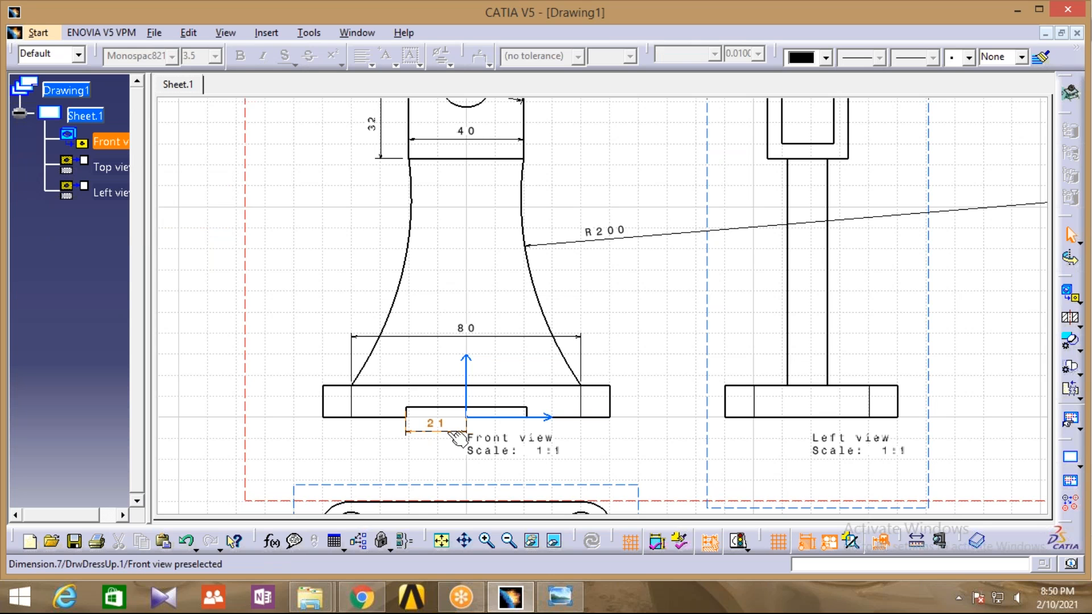
Dimension the right half of the base slot's top edge in the front view, level with the left half's dimension.
left_click(266, 33)
mouse_move(285, 121)
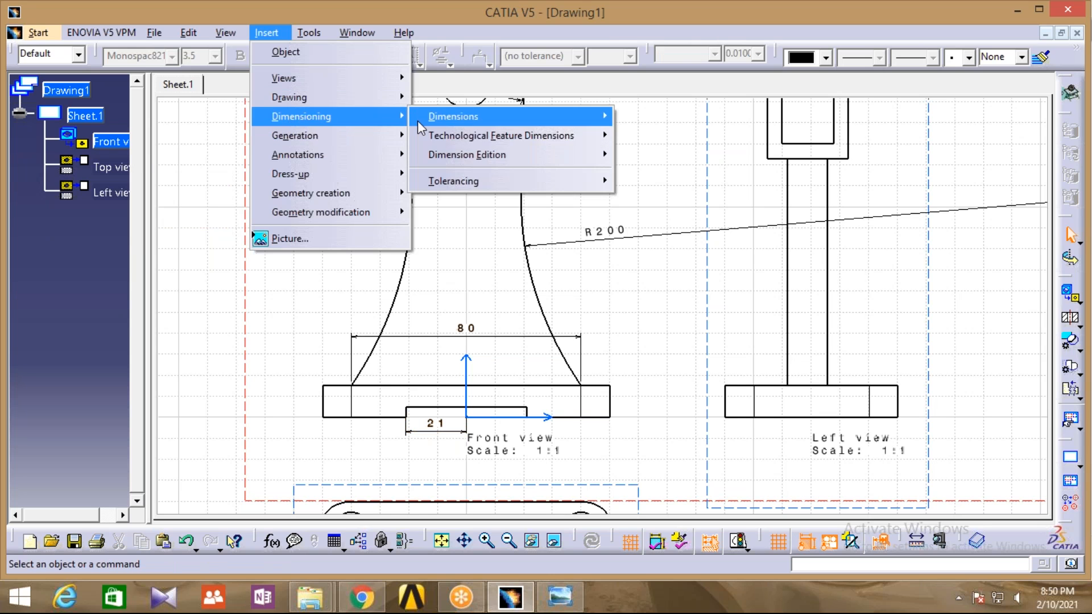
mouse_move(455, 117)
left_click(654, 117)
left_click(516, 417)
left_click(494, 421)
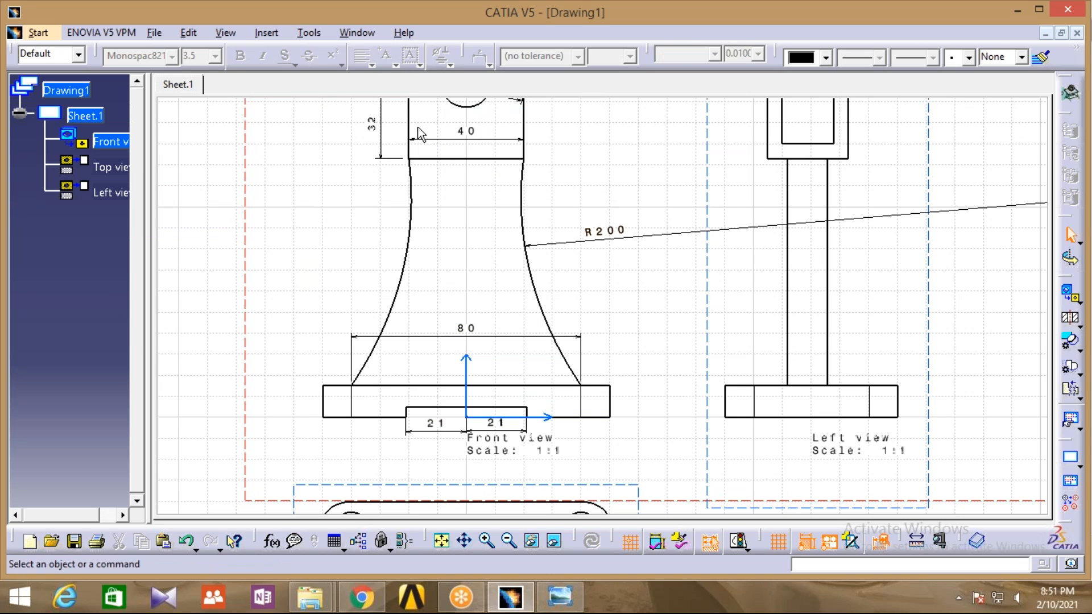
Dimension the base slot's depth on its right edge in the front view, placing the dimension outside the base's right end.
left_click(266, 34)
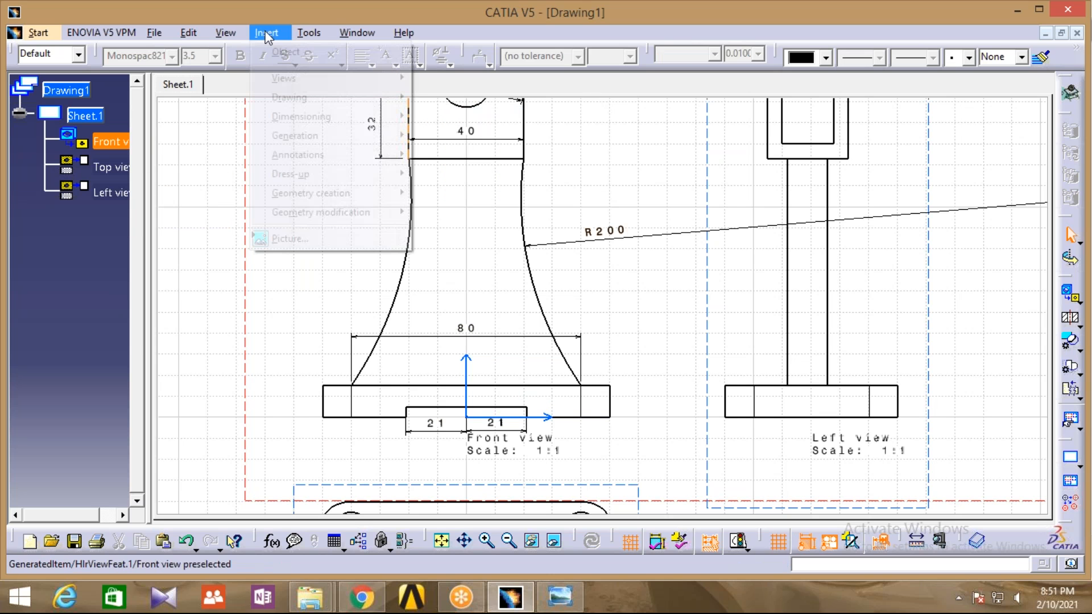
mouse_move(283, 120)
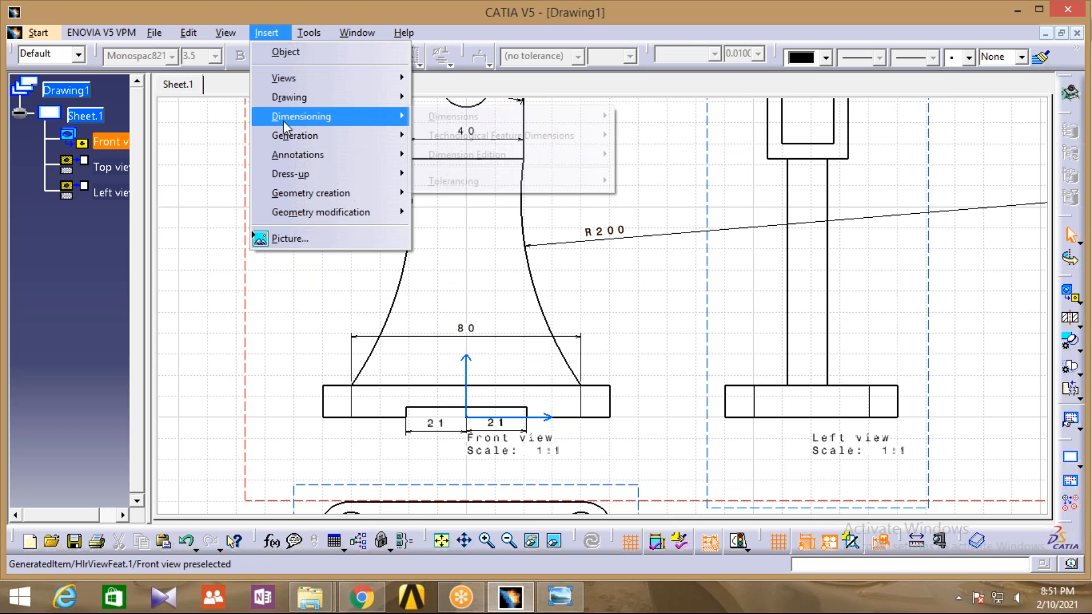
mouse_move(480, 118)
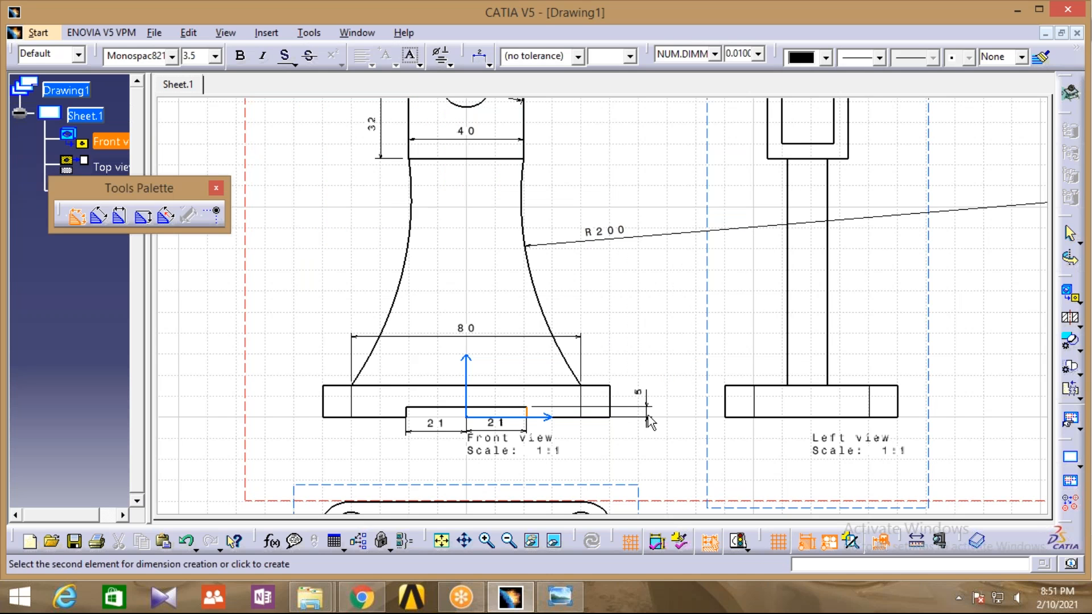
left_click(647, 417)
left_click(708, 426)
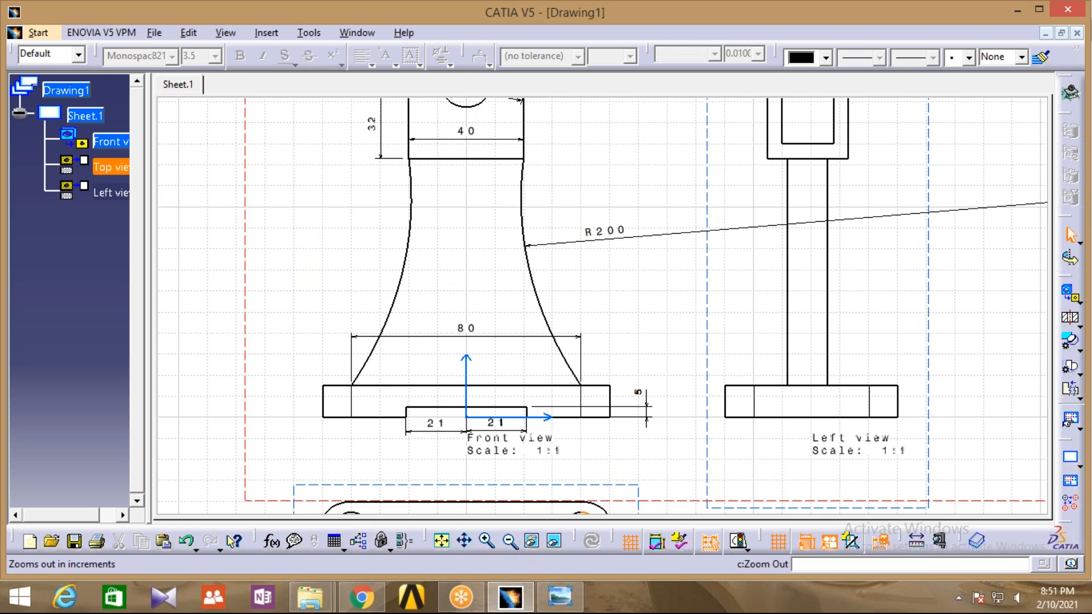
Check the three views against the reference image 012.jpg for dimensions still missing, and return to the CATIA drawing.
left_click(510, 541)
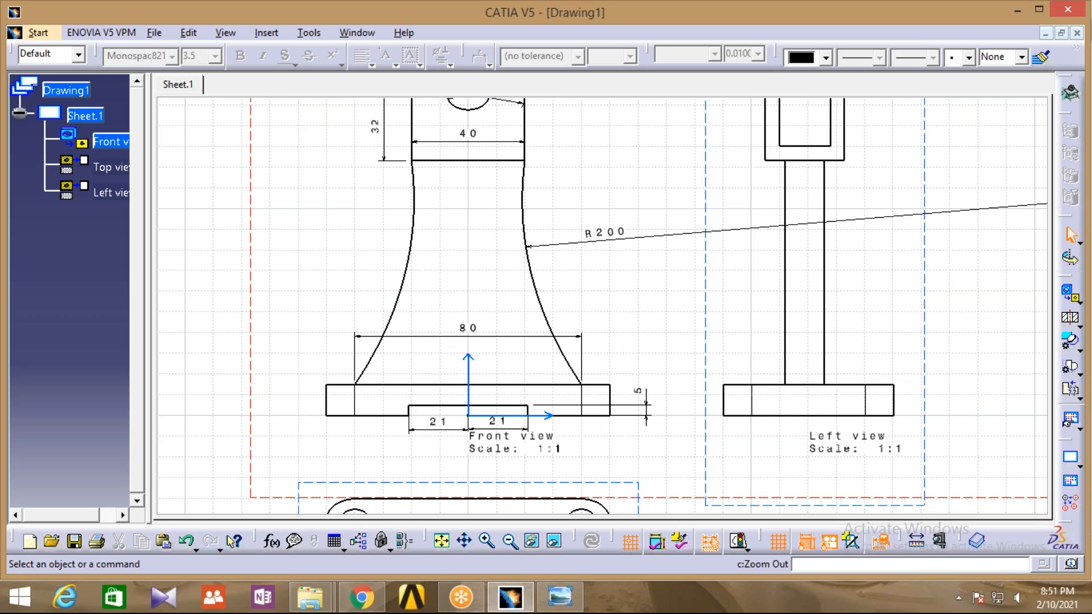
left_click(510, 541)
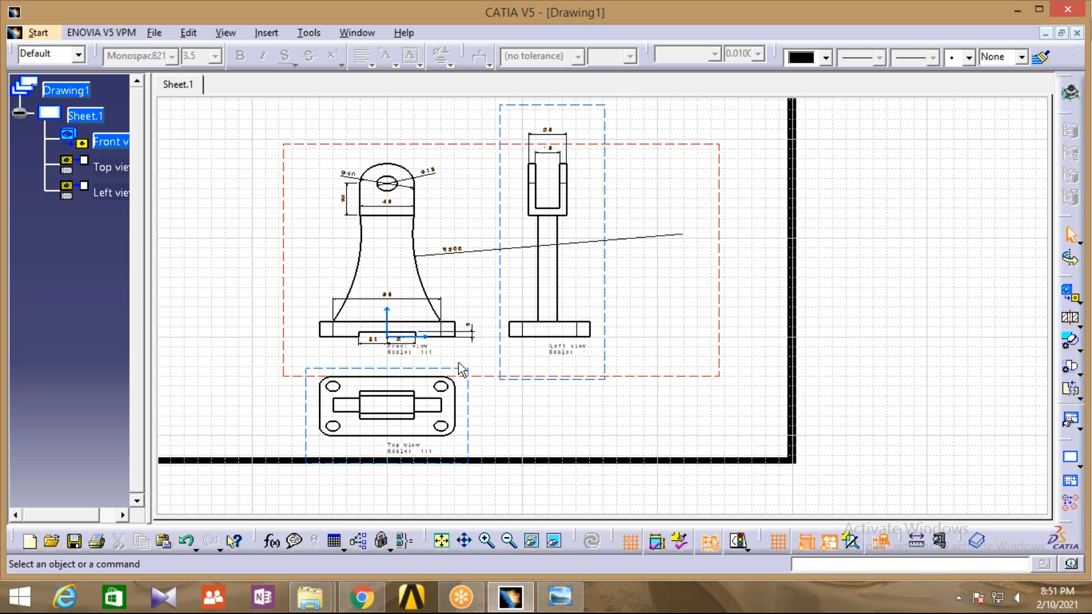
left_click(559, 600)
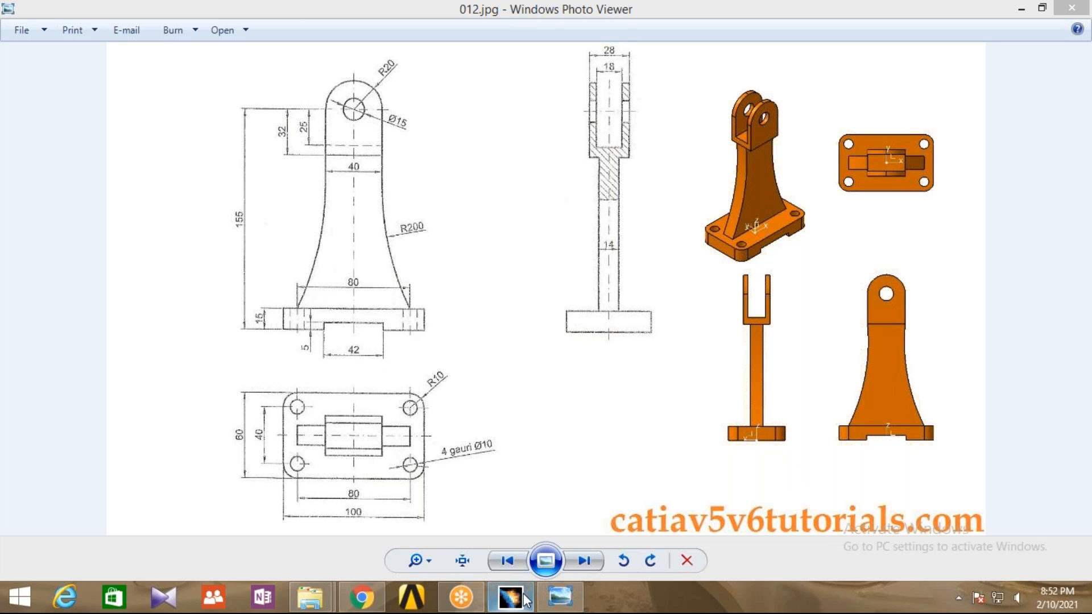
mouse_move(514, 608)
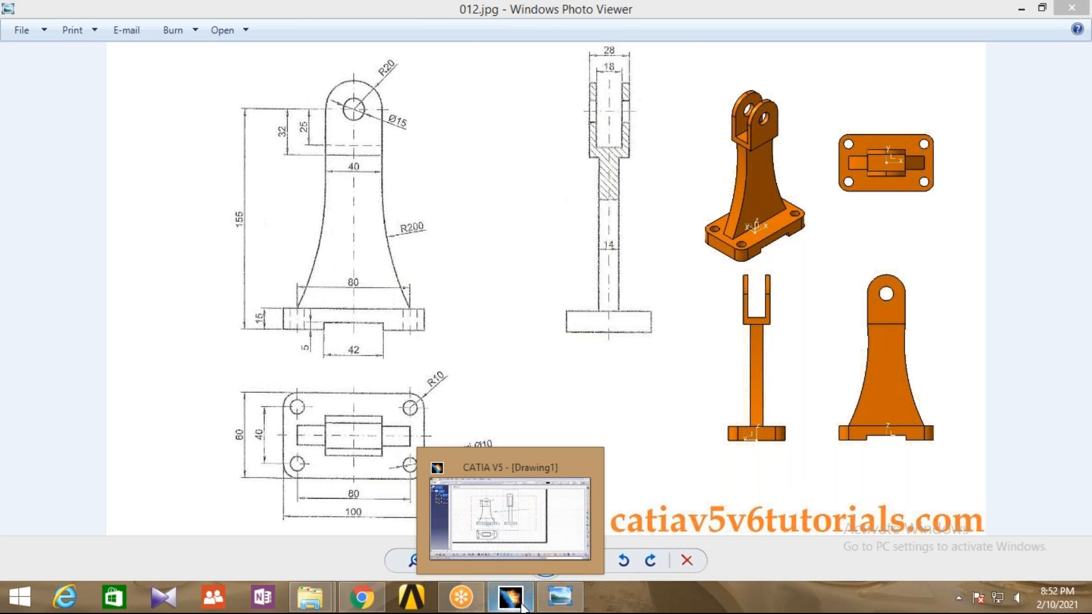
left_click(521, 607)
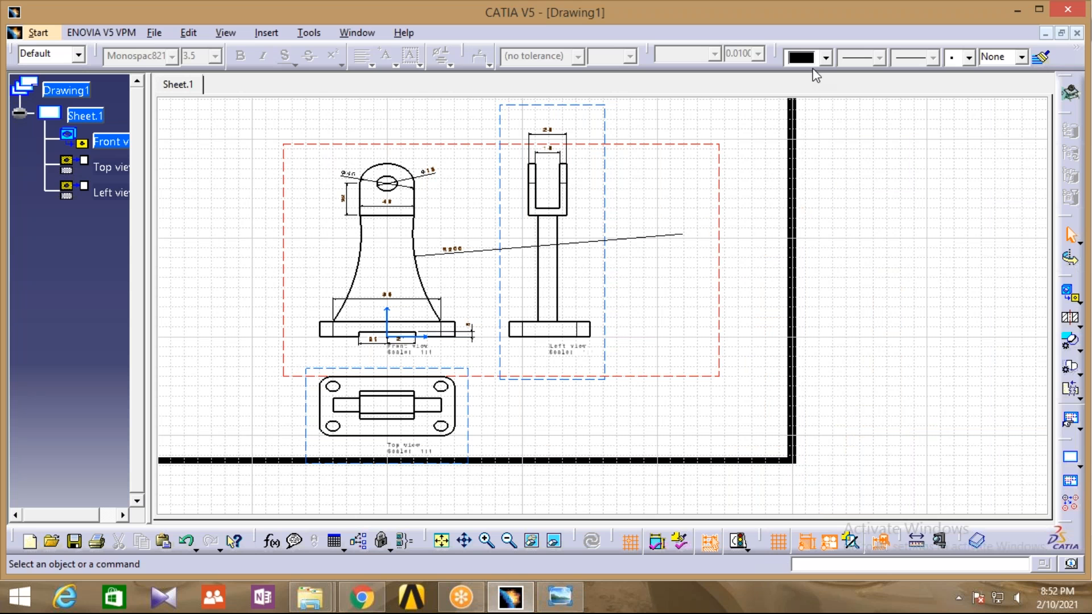
left_click(224, 32)
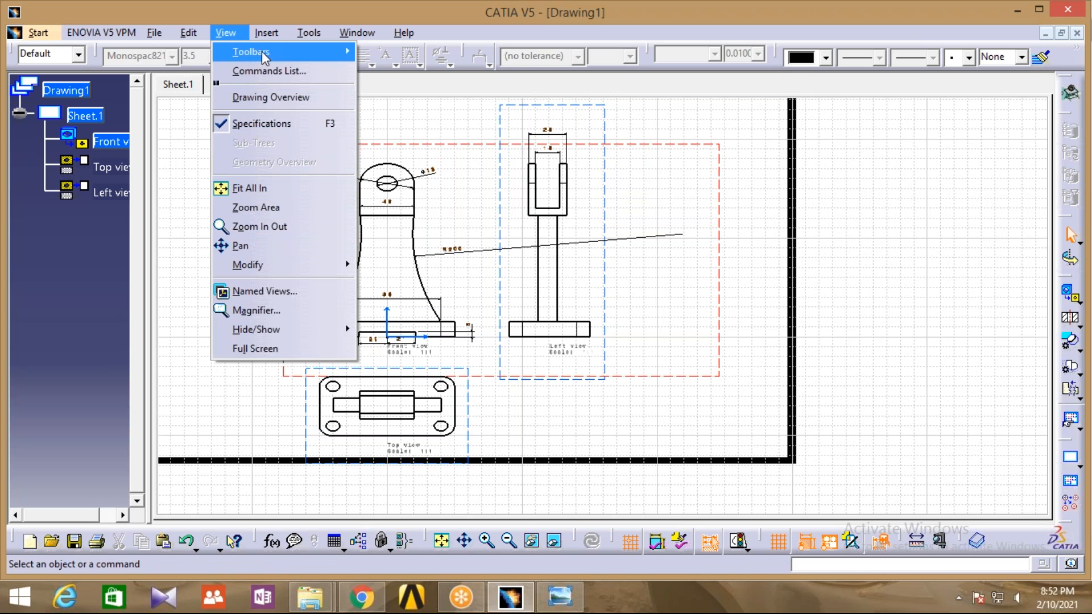
mouse_move(343, 54)
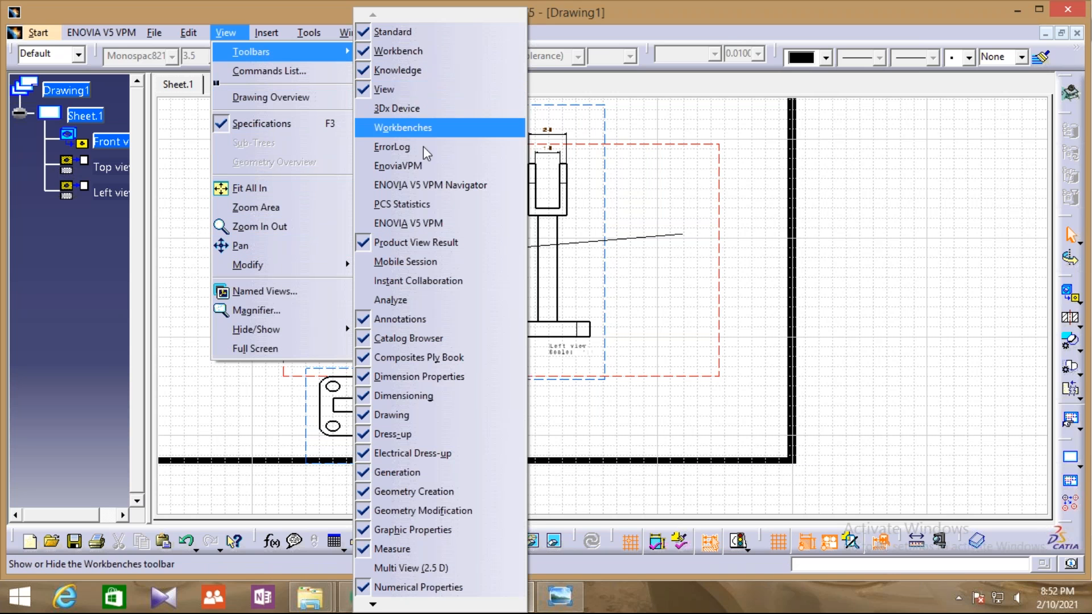
left_click(363, 401)
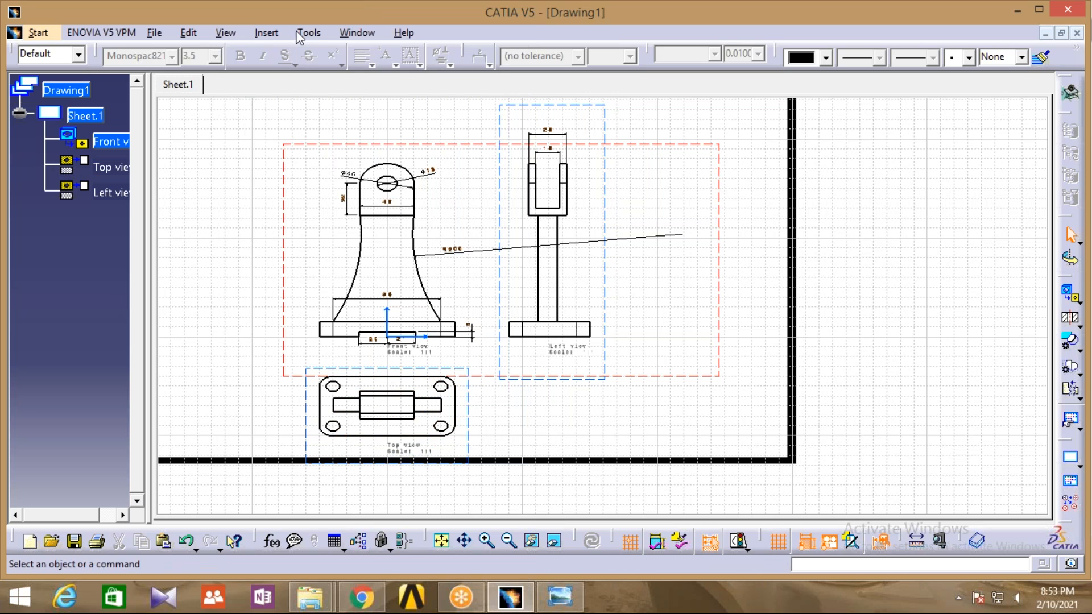
left_click(266, 37)
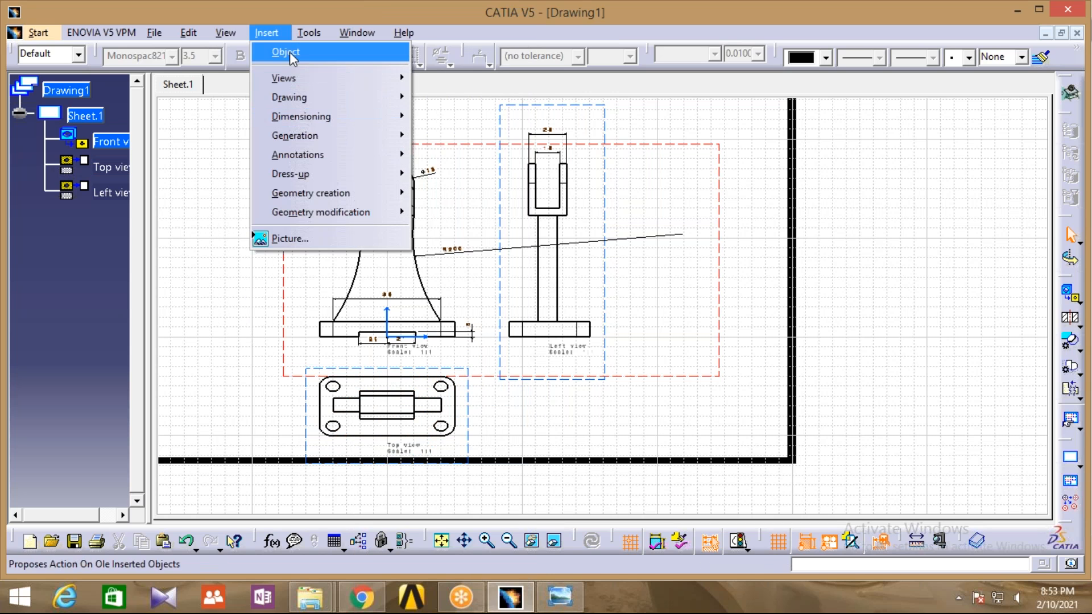
mouse_move(317, 34)
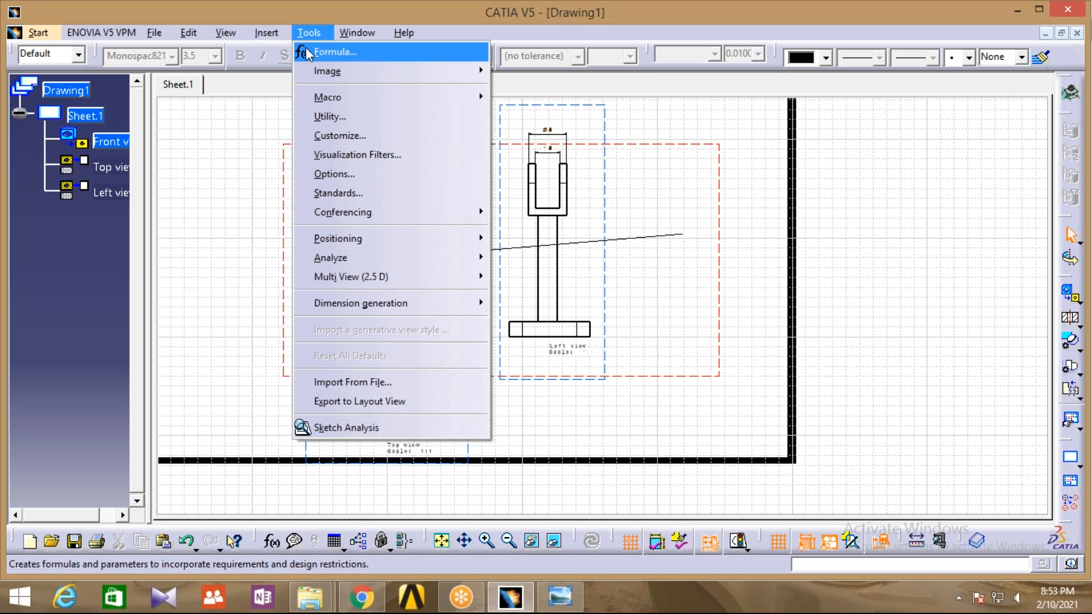
mouse_move(225, 32)
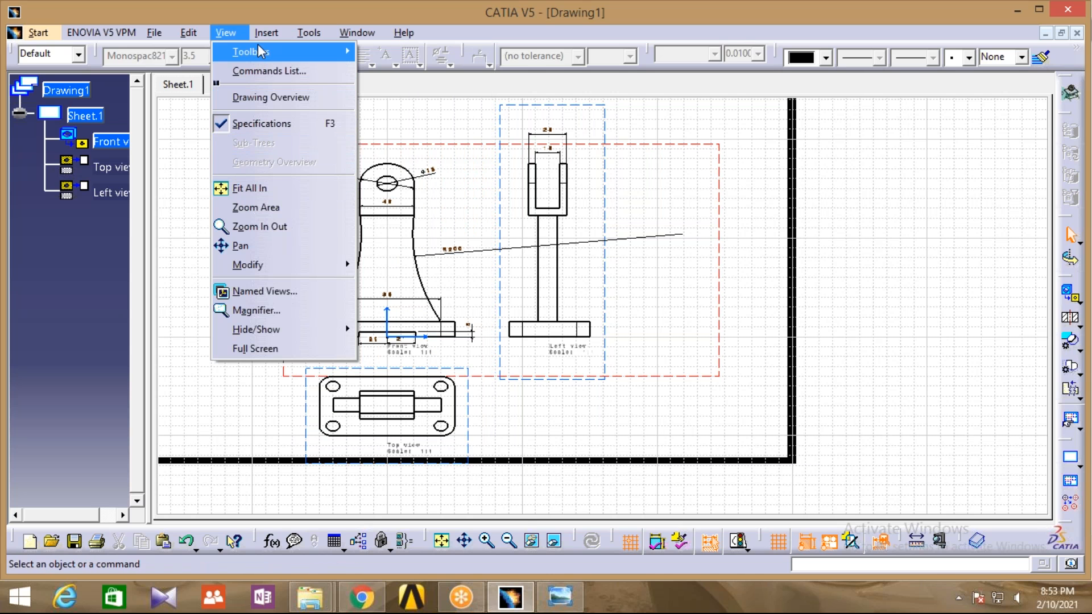
mouse_move(255, 49)
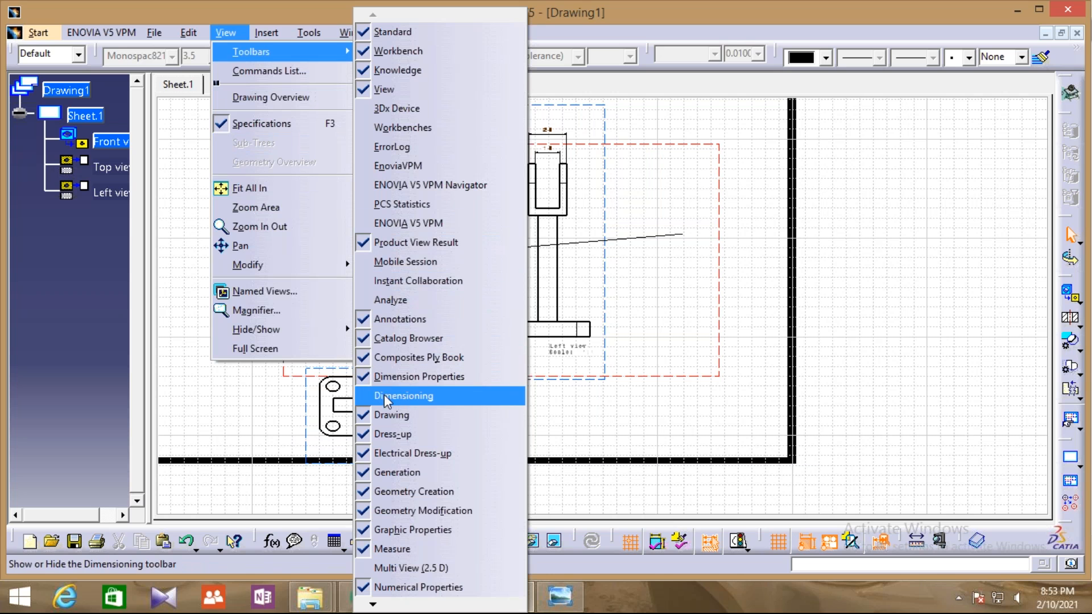
left_click(366, 394)
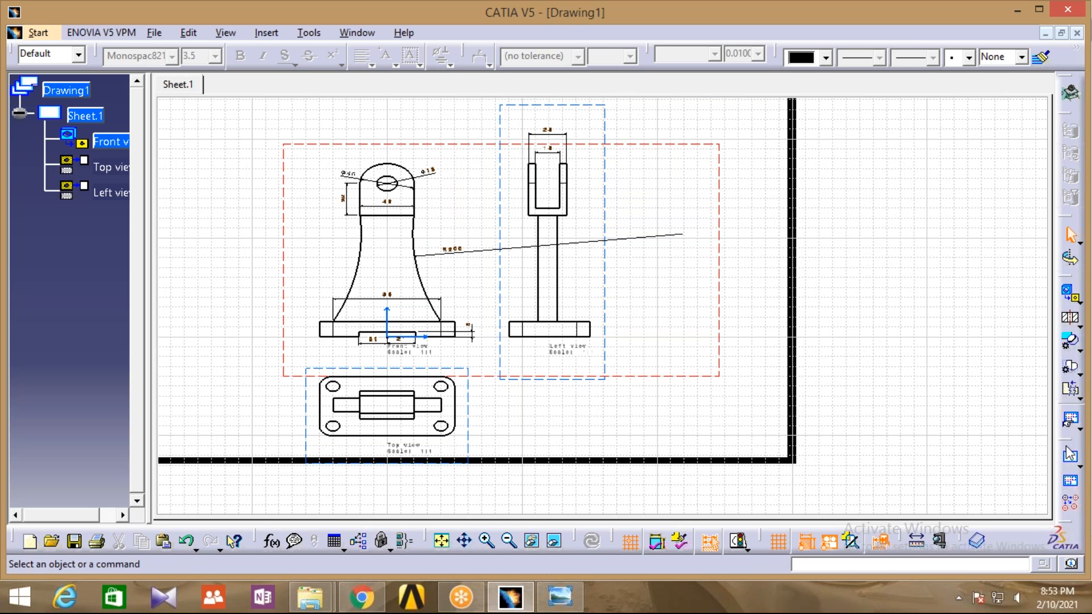
Undock the Drawing and Dimensioning toolbars and float them over the empty area beside the sheet.
left_click_drag(984, 268, 1002, 168)
left_click_drag(1065, 447, 1011, 323)
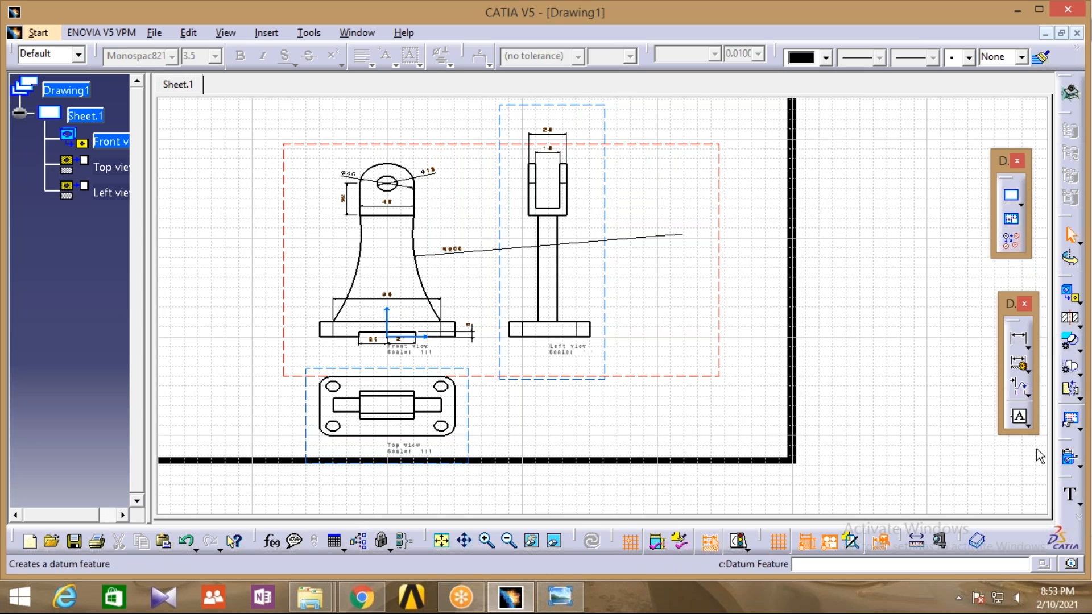
Dimension the height of the web's right edge in the left view, placing the dimension just outside that edge.
left_click(1020, 343)
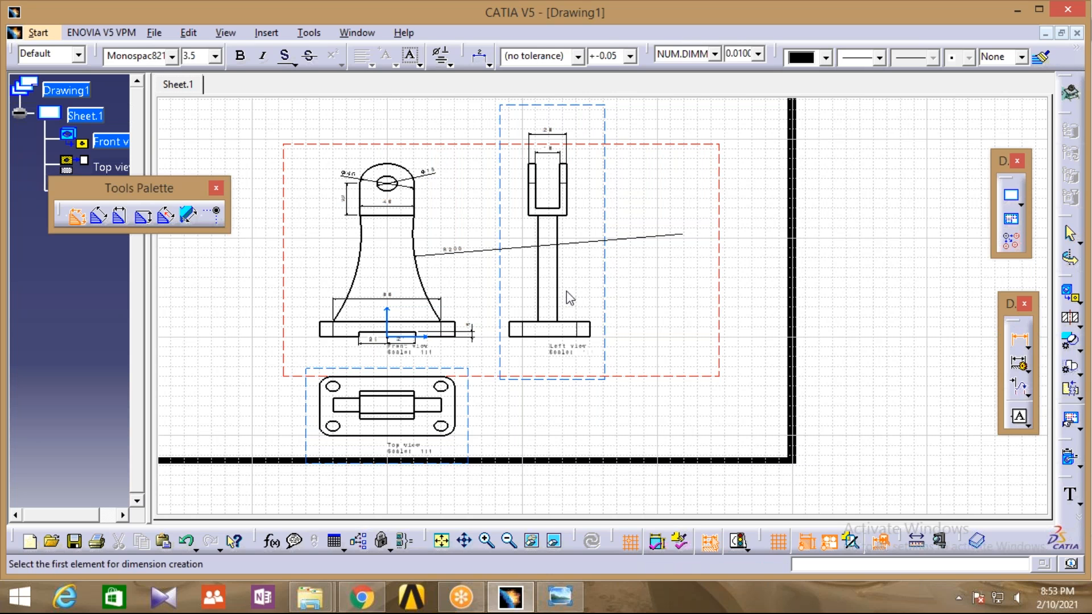
left_click(559, 279)
left_click(580, 277)
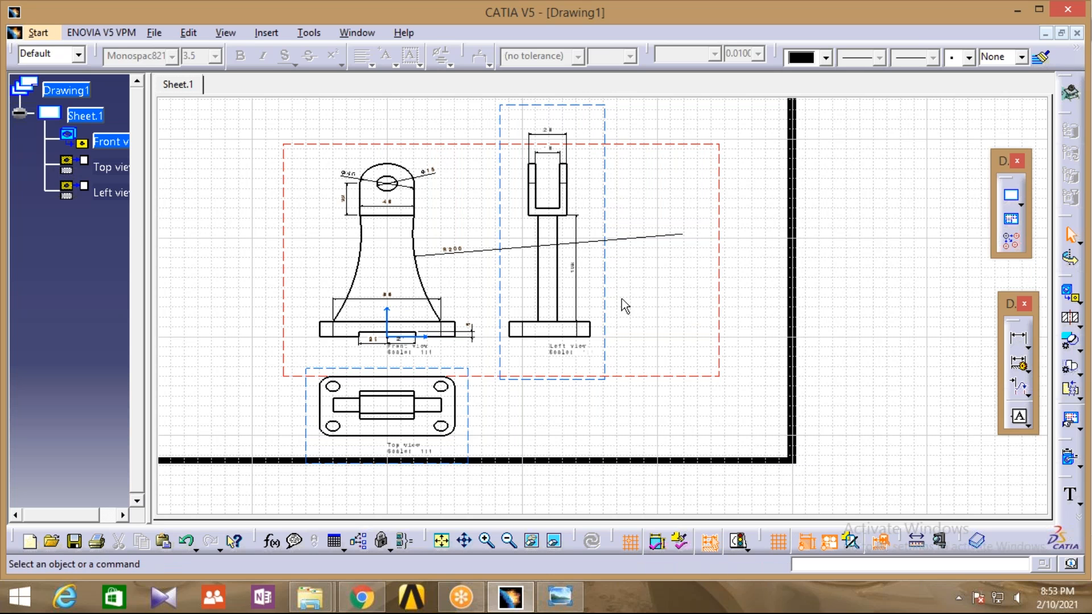
Add a second height dimension to the web's right edge in the left view, placed on the opposite side of the web.
left_click(1020, 343)
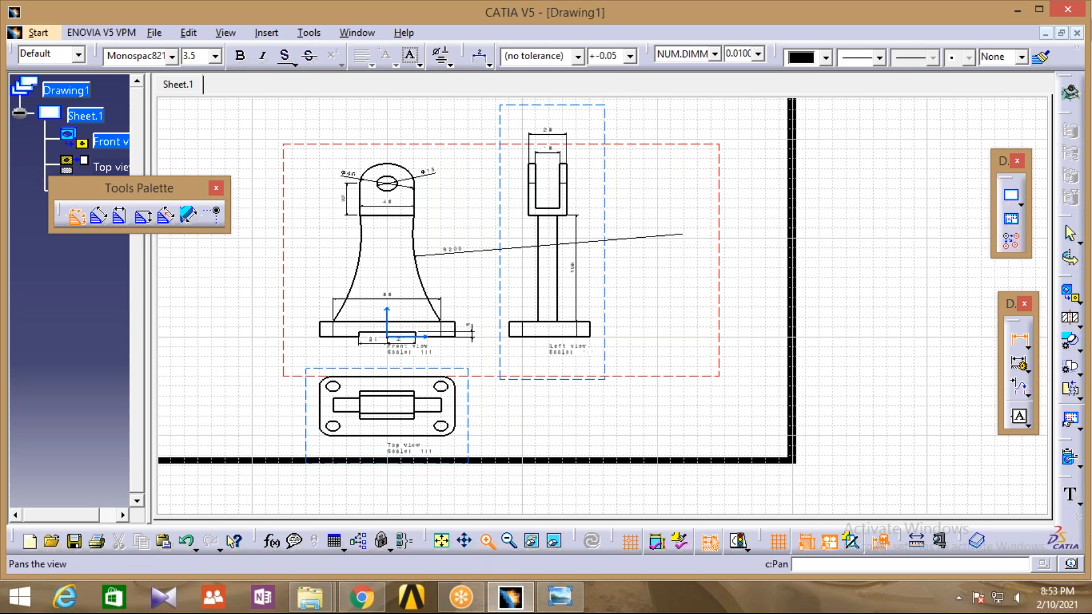
left_click(486, 541)
left_click(486, 540)
left_click(486, 541)
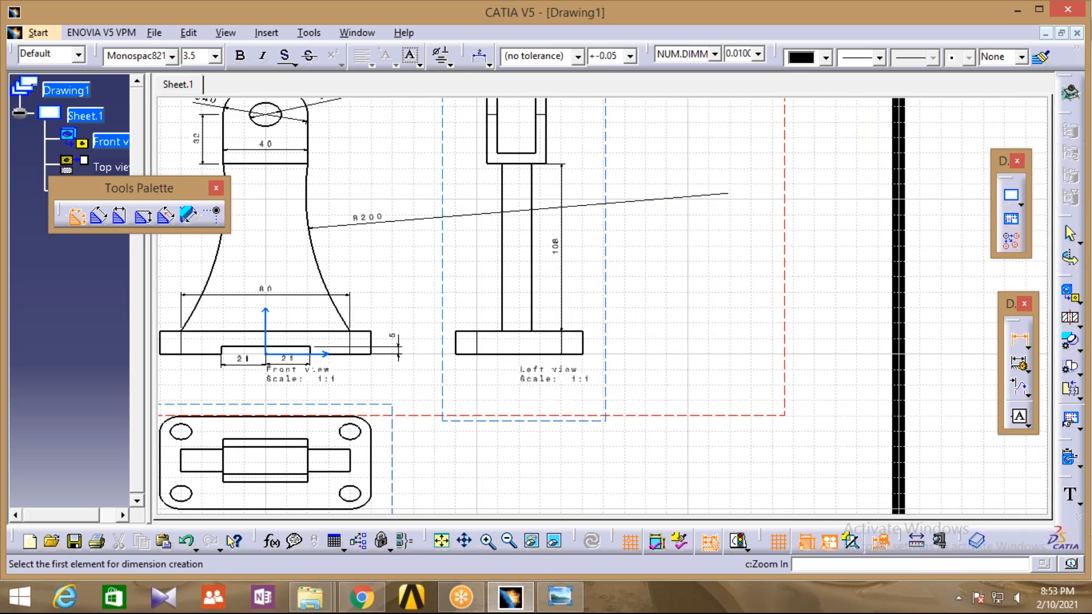
left_click(508, 265)
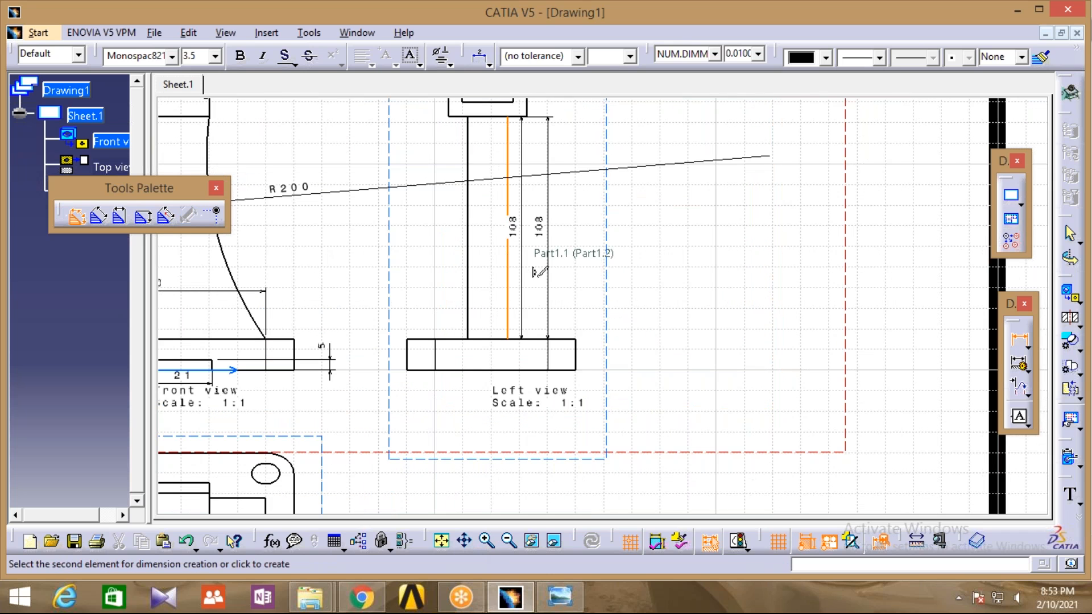
left_click(433, 259)
In the left view, dimension the middle segment of the base's bottom edge below it and the base's height outside its right edge.
left_click(495, 371)
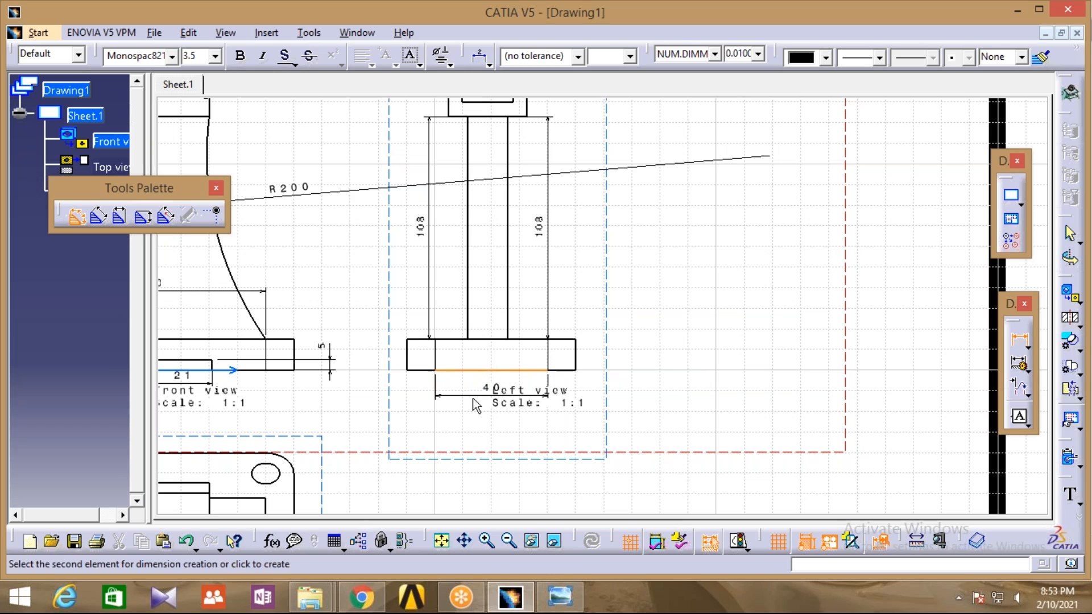
left_click(478, 406)
left_click(575, 357)
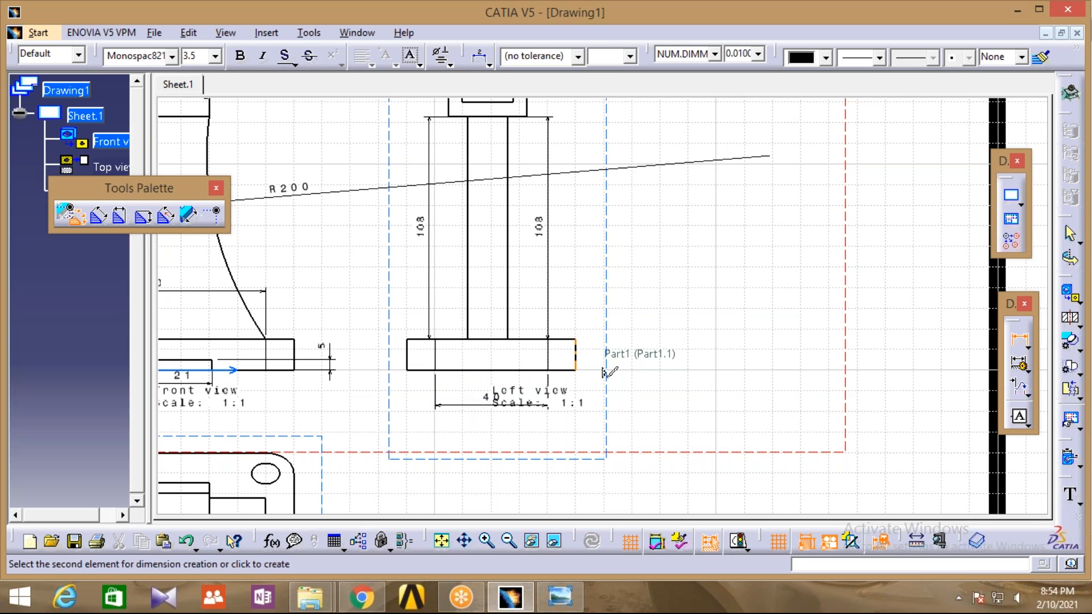
left_click(614, 363)
left_click(406, 364)
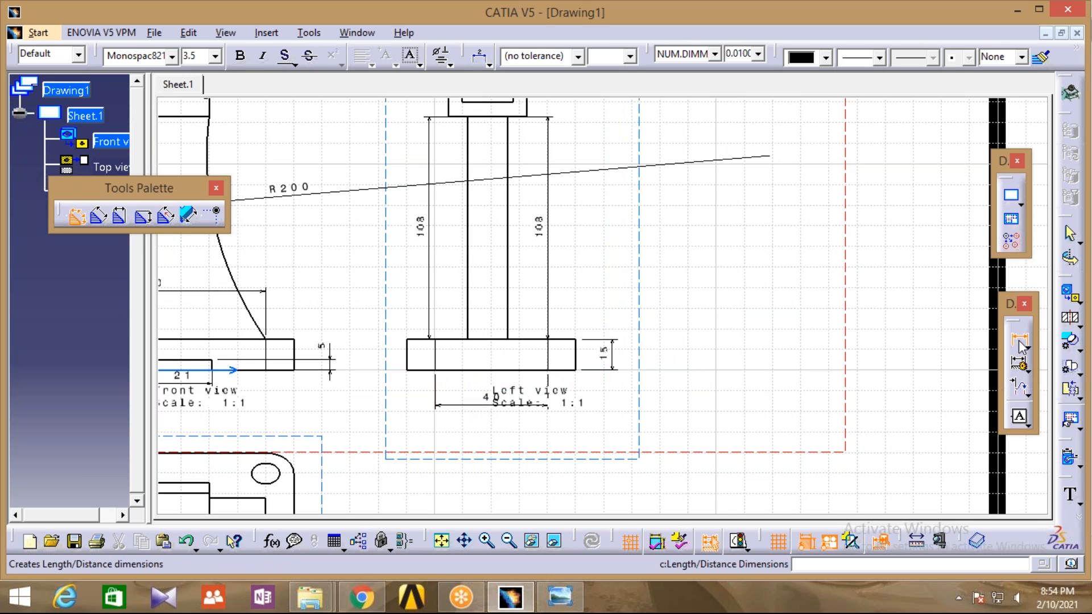
Dimension the base's height on its left edge in the front view, placing the dimension just outside the base.
mouse_move(585, 239)
middle_mouse_down()
mouse_move(639, 248)
mouse_move(761, 315)
mouse_move(768, 261)
mouse_move(790, 200)
mouse_move(799, 205)
middle_mouse_up()
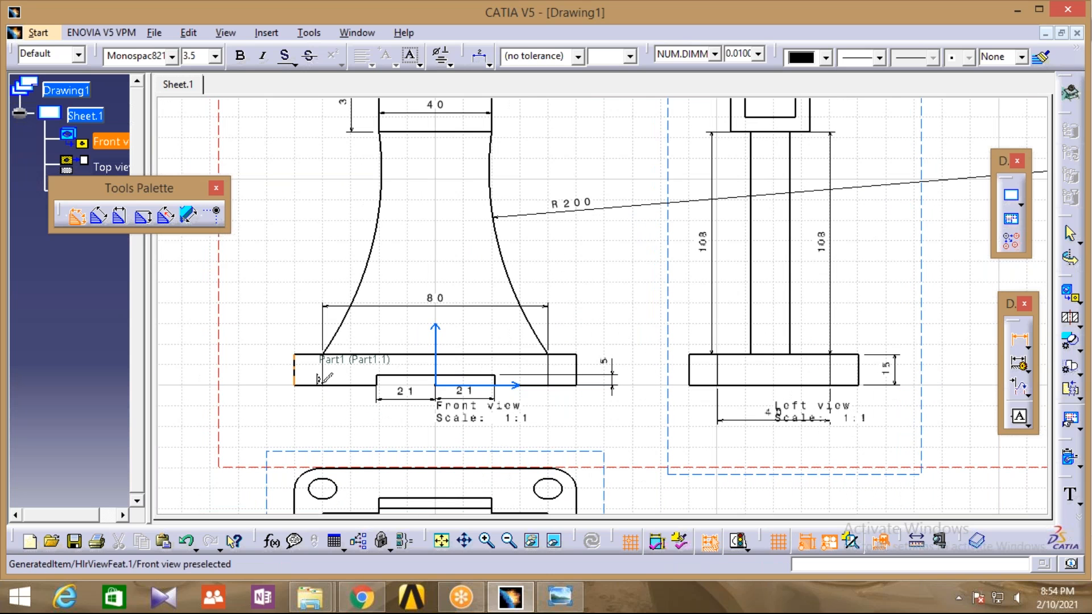
left_click(268, 370)
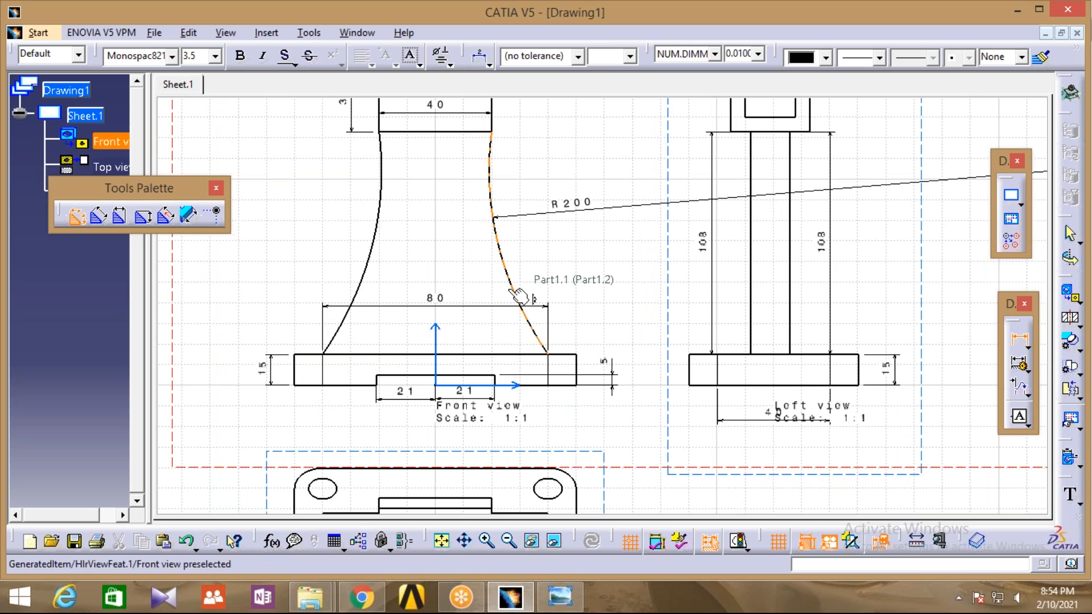
In the top view, dimension the base's straight right edge outside it and its straight bottom edge below it.
middle_click_drag(491, 261, 446, 221)
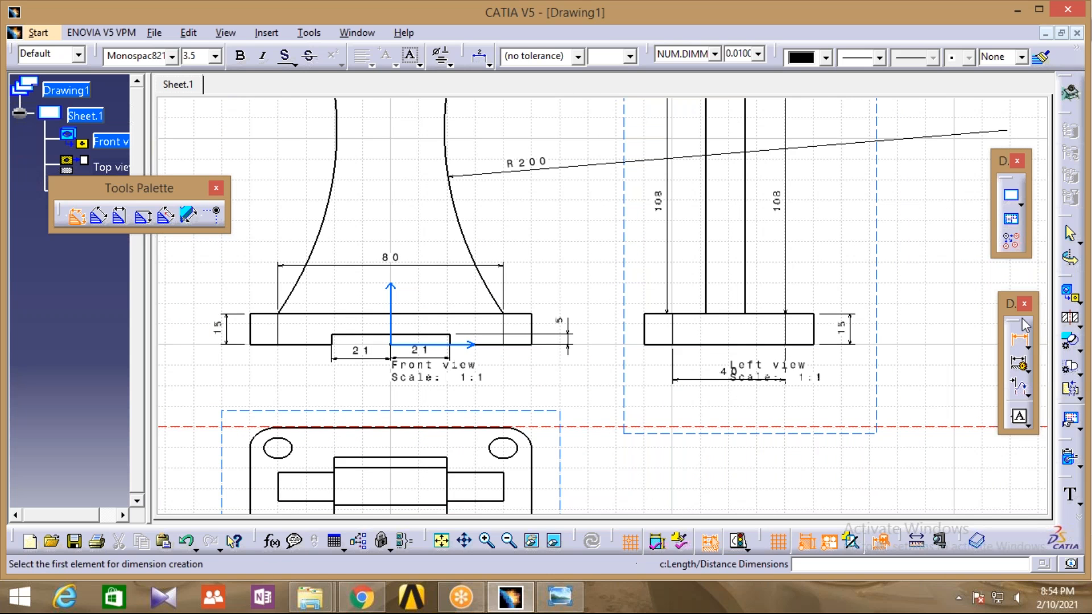
middle_click_drag(961, 425, 941, 345)
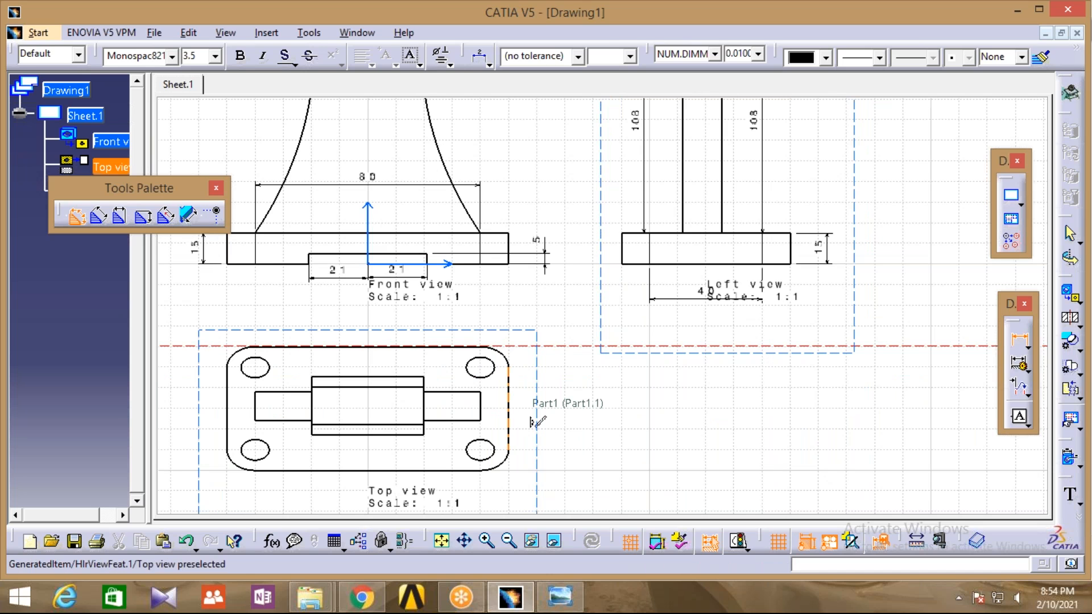
left_click(512, 420)
left_click(546, 418)
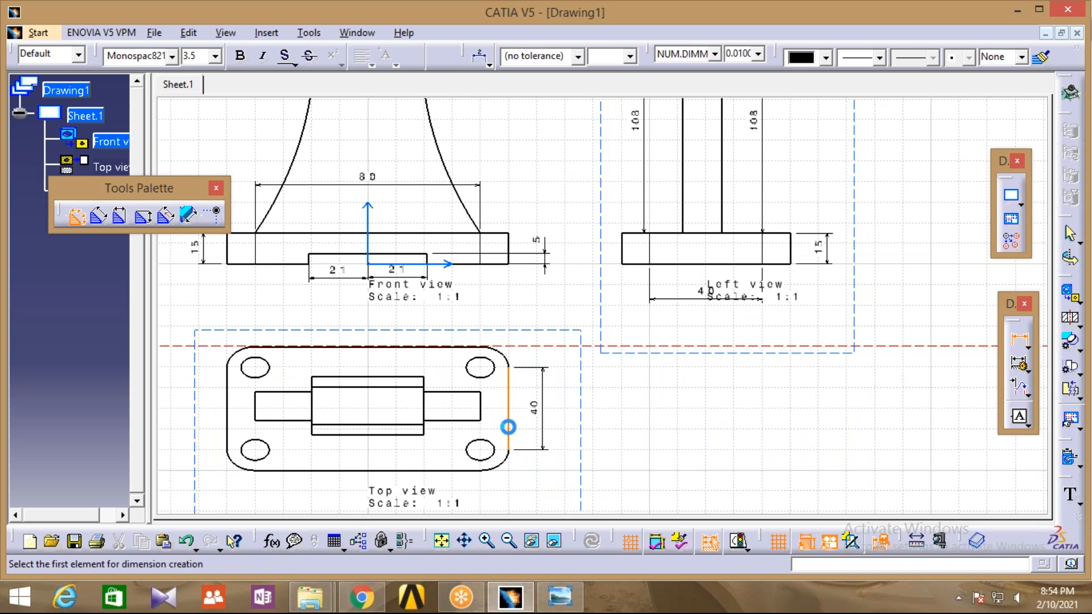
left_click(386, 477)
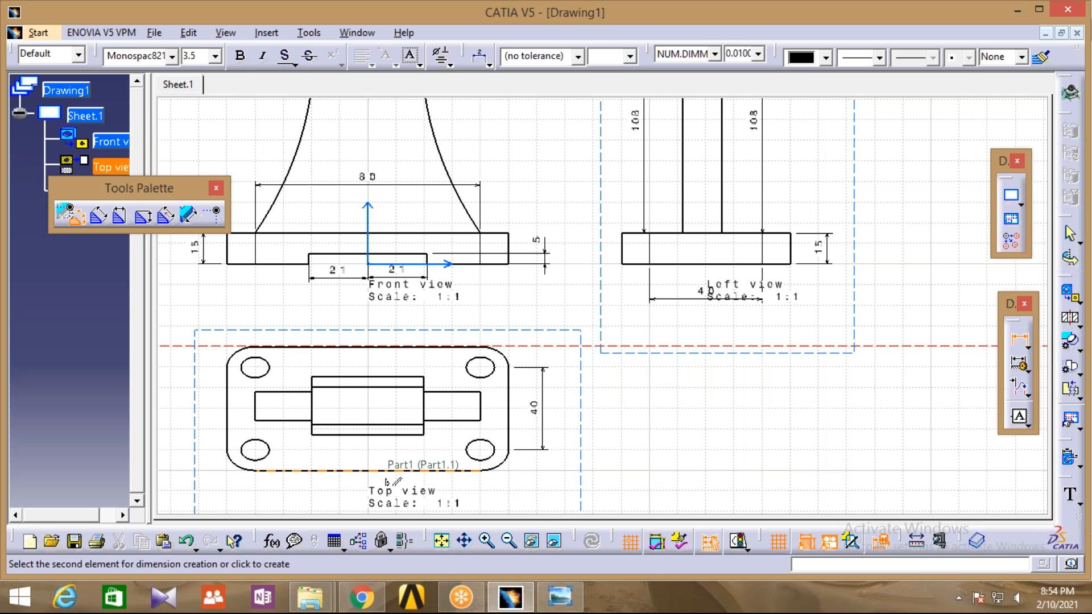
left_click(345, 500)
left_click(502, 358)
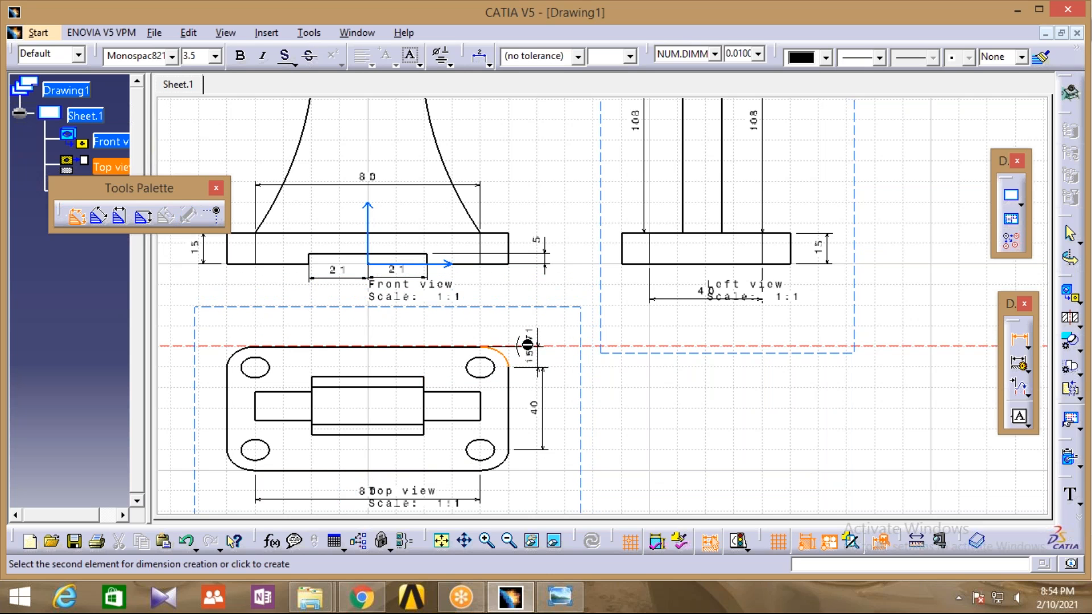
left_click(512, 357)
key("Delete")
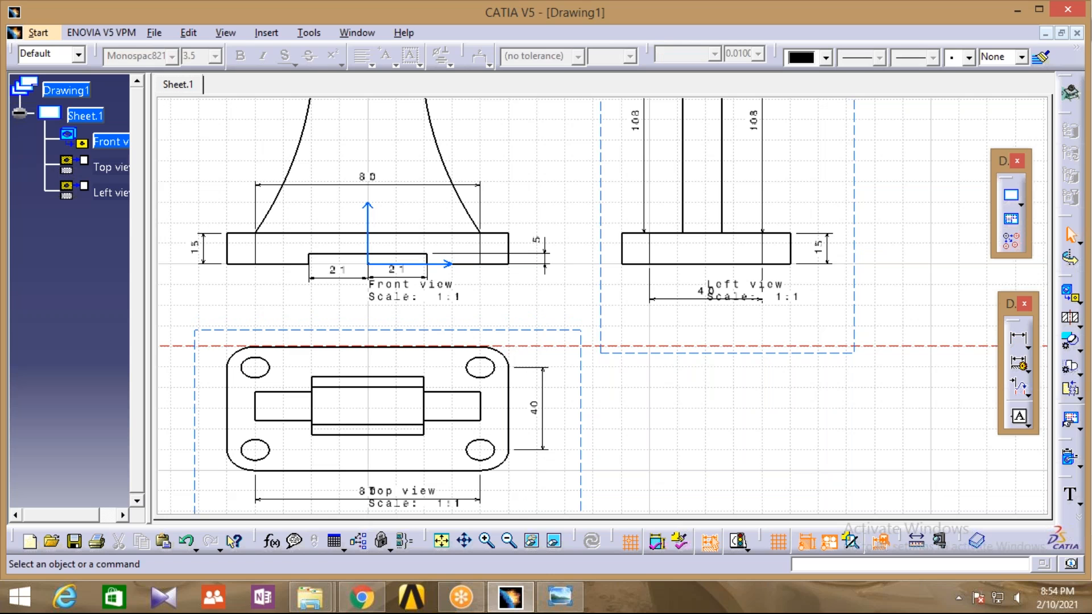
left_click(1027, 346)
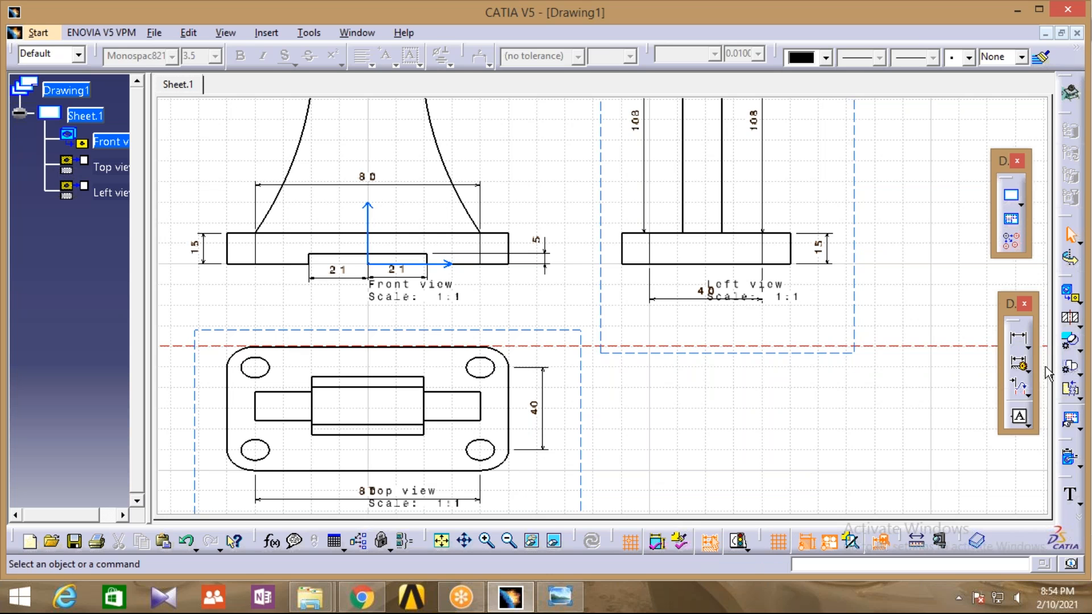
left_click(1028, 393)
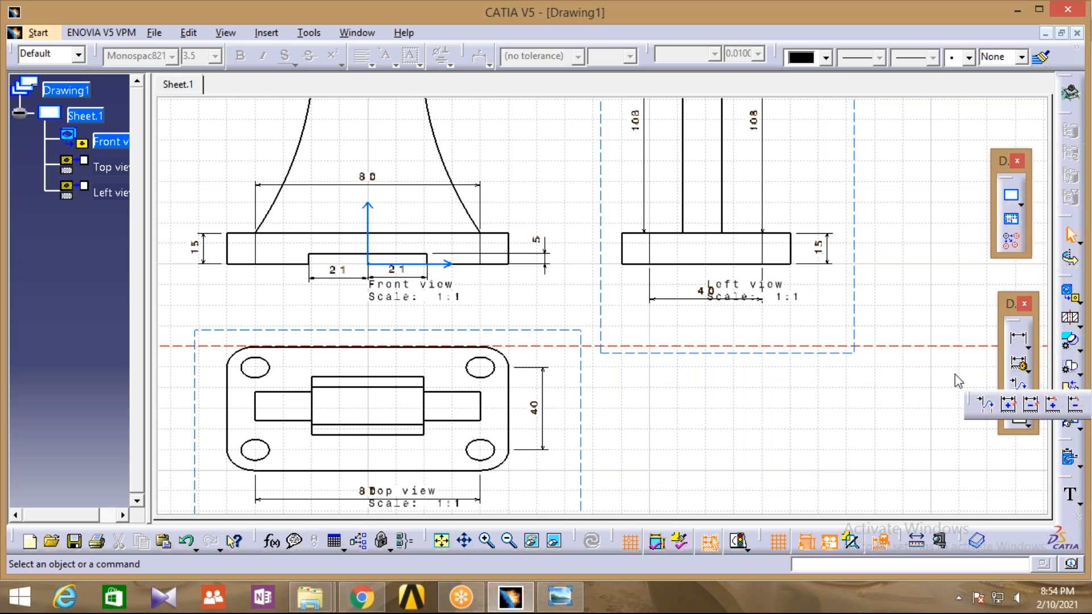
left_click(1028, 369)
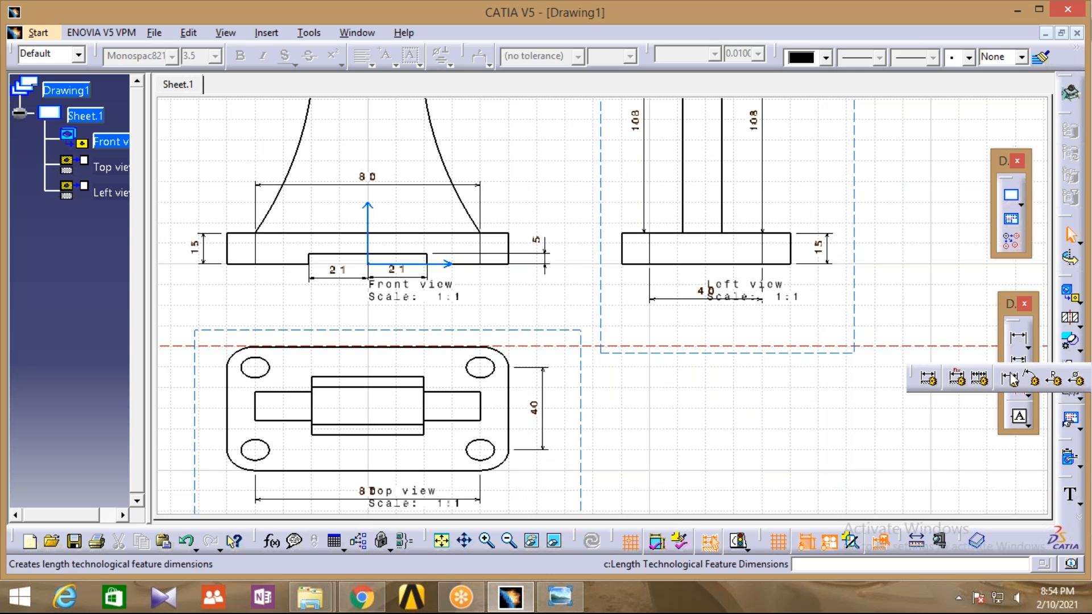
left_click(929, 378)
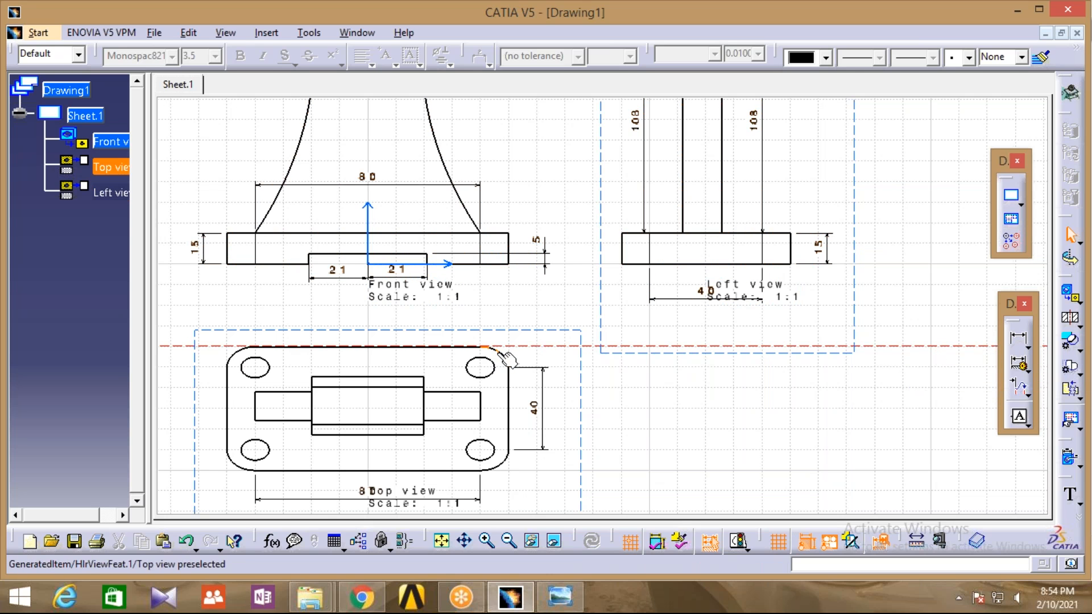
left_click(1027, 346)
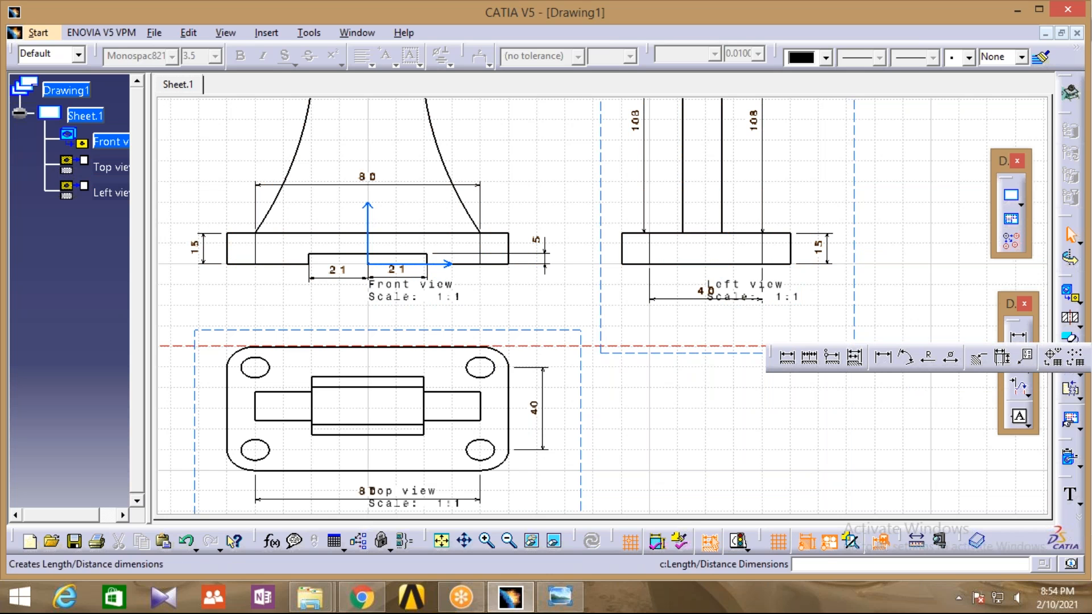
left_click(905, 357)
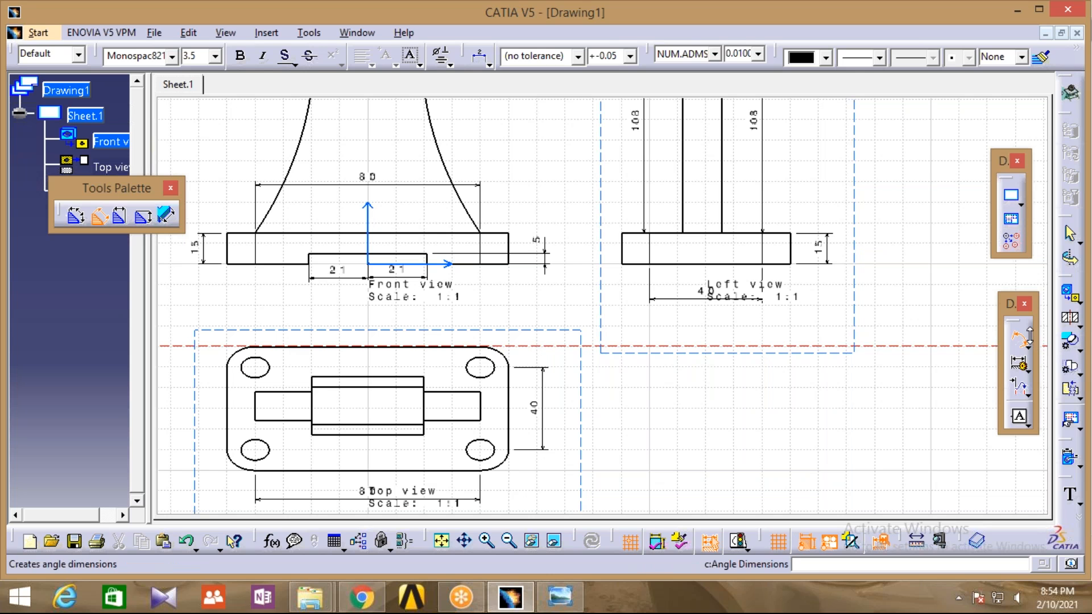
Add a radius dimension to the base's upper-right rounded corner in the top view, placing it diagonally outside the corner.
left_click(1027, 344)
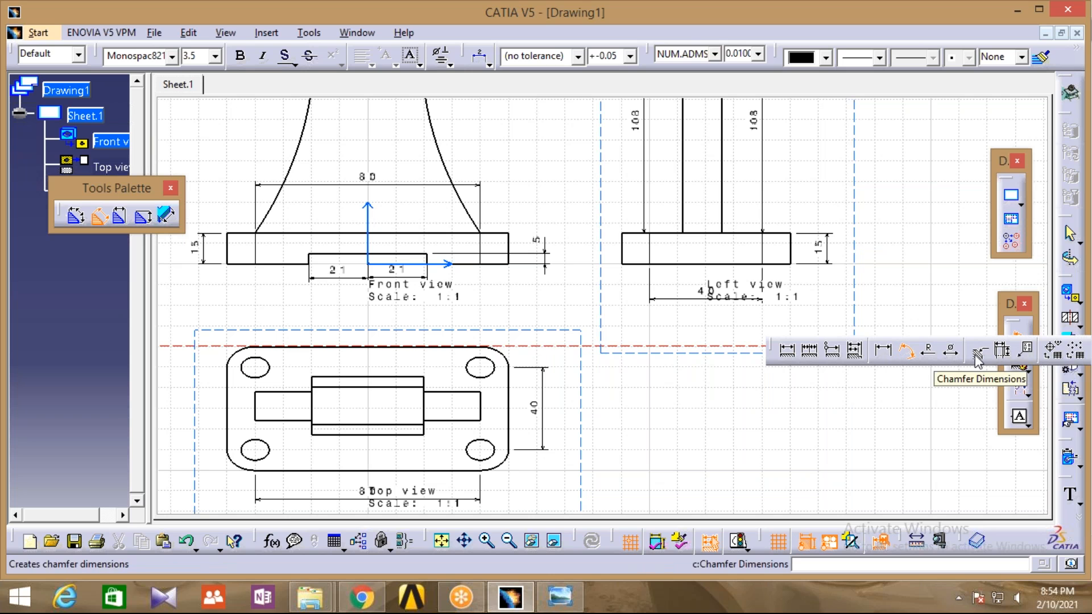
left_click(930, 351)
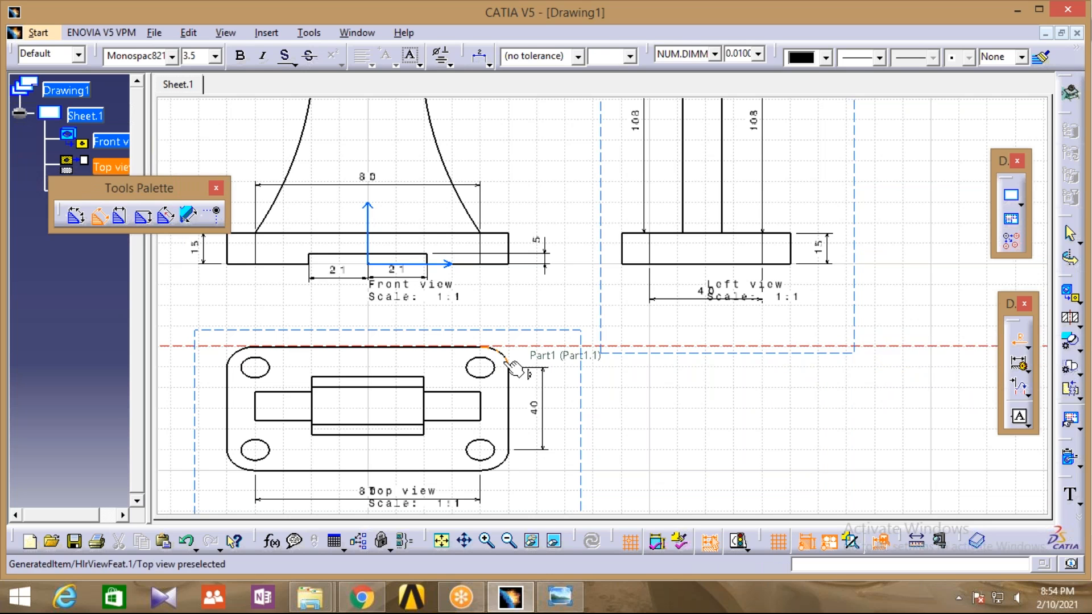
left_click(510, 348)
left_click(562, 312)
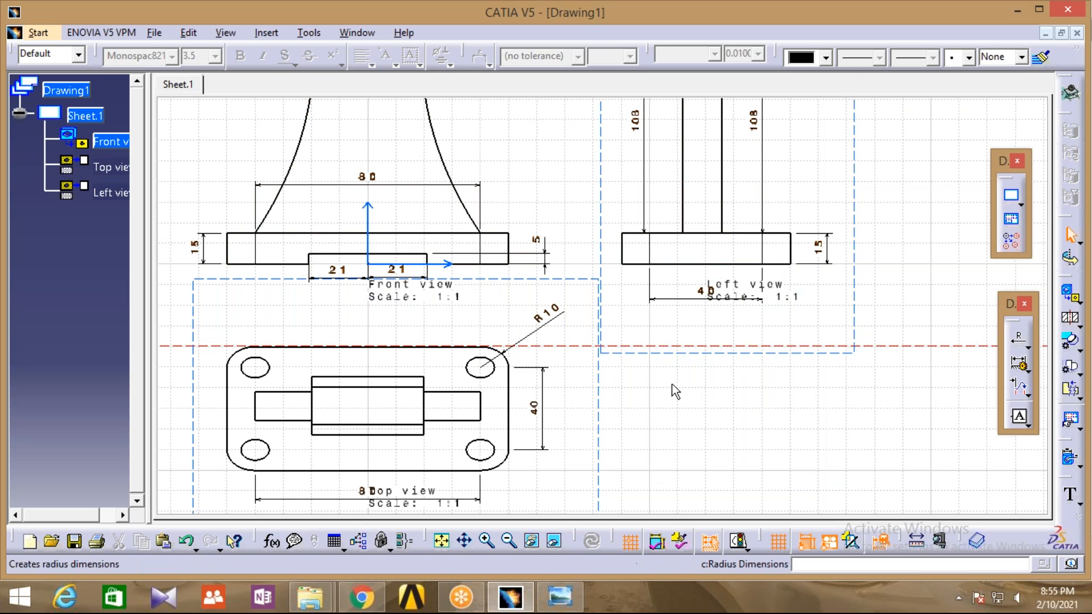
left_click(664, 327)
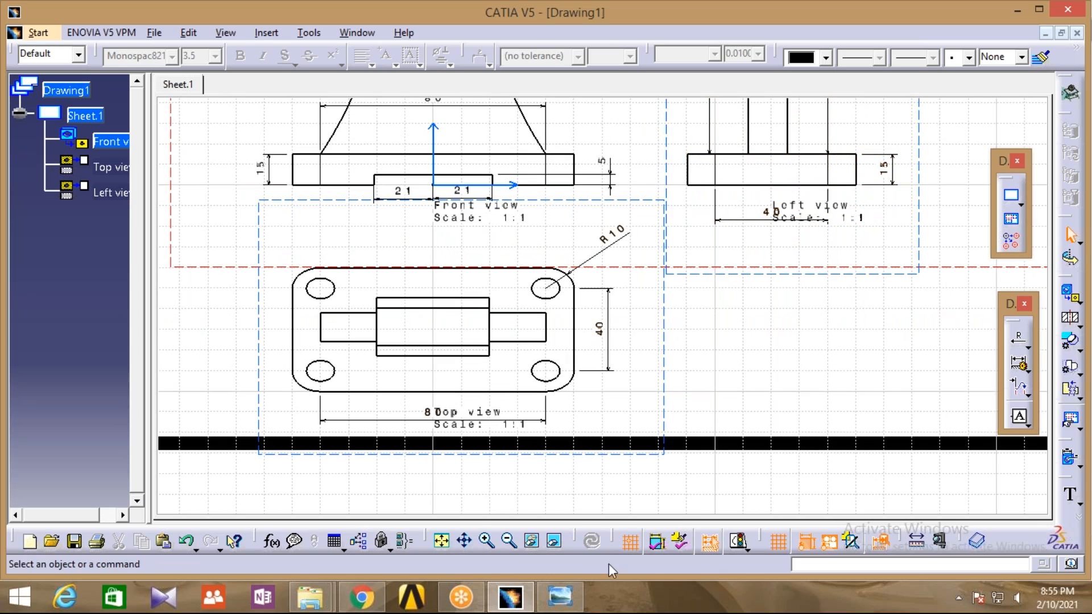
left_click(509, 542)
left_click(509, 542)
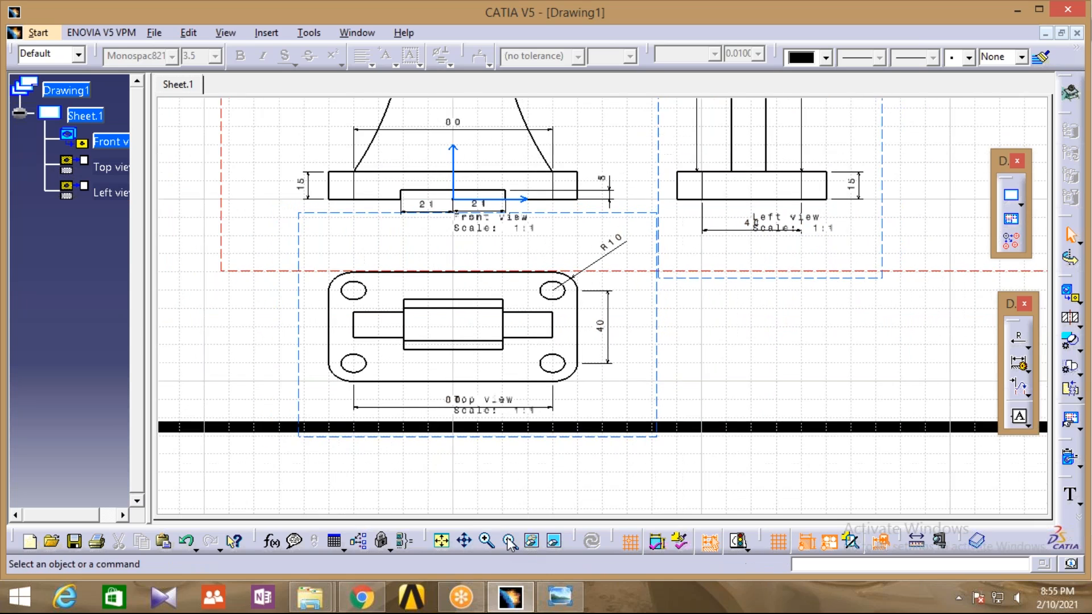
left_click(509, 542)
middle_click_drag(616, 230, 614, 356)
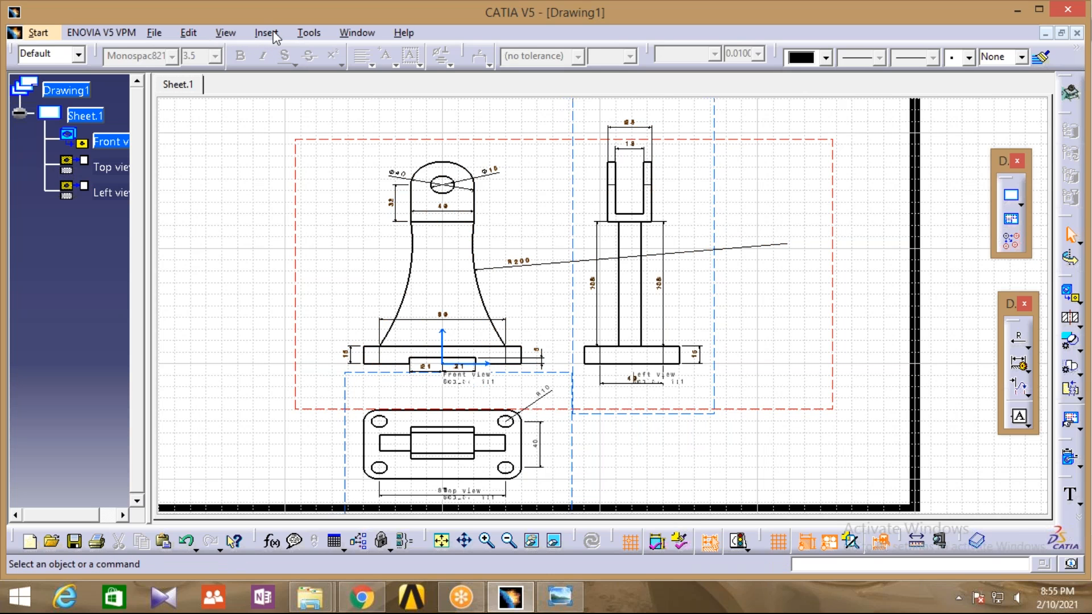
left_click(223, 34)
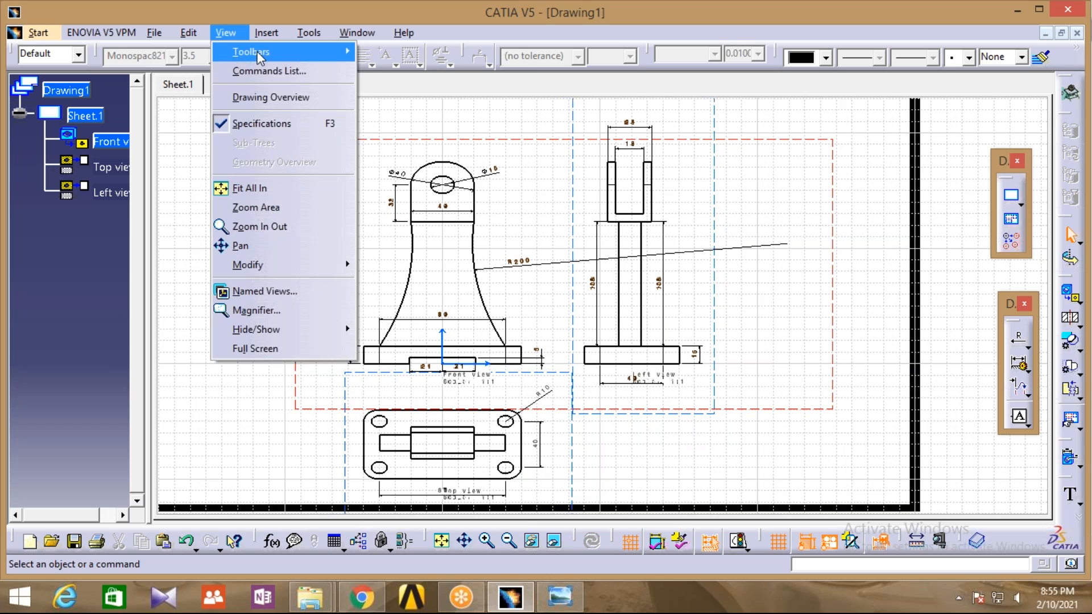
mouse_move(257, 51)
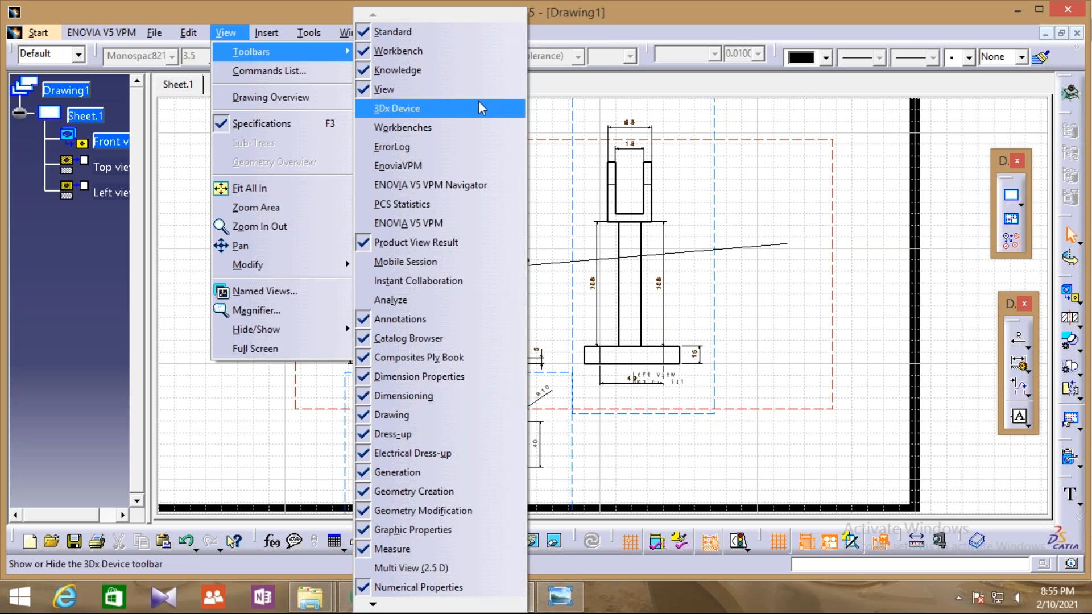
left_click(855, 206)
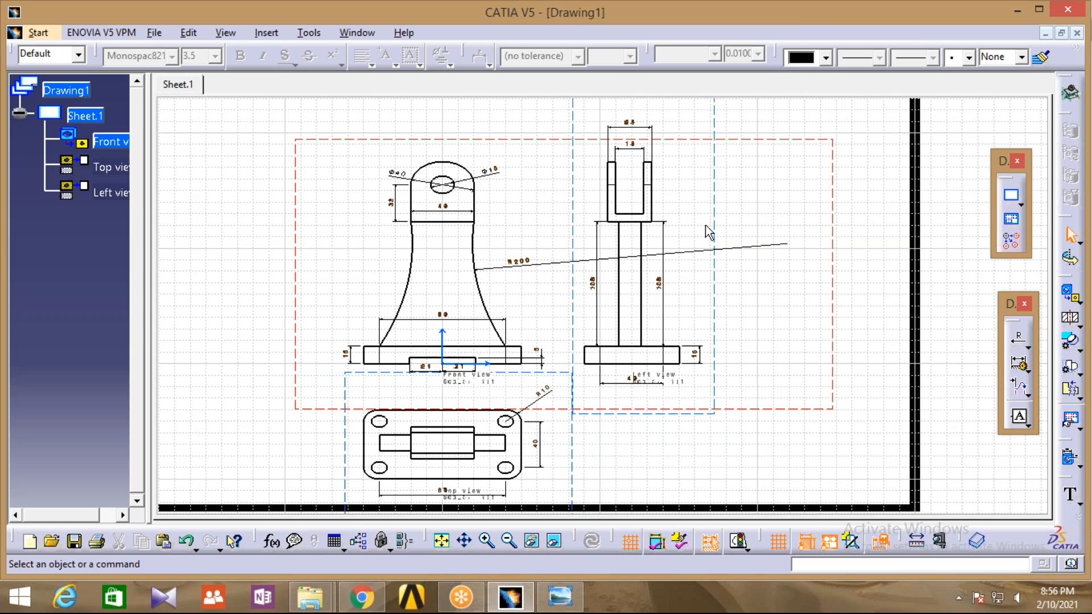
left_click(800, 24)
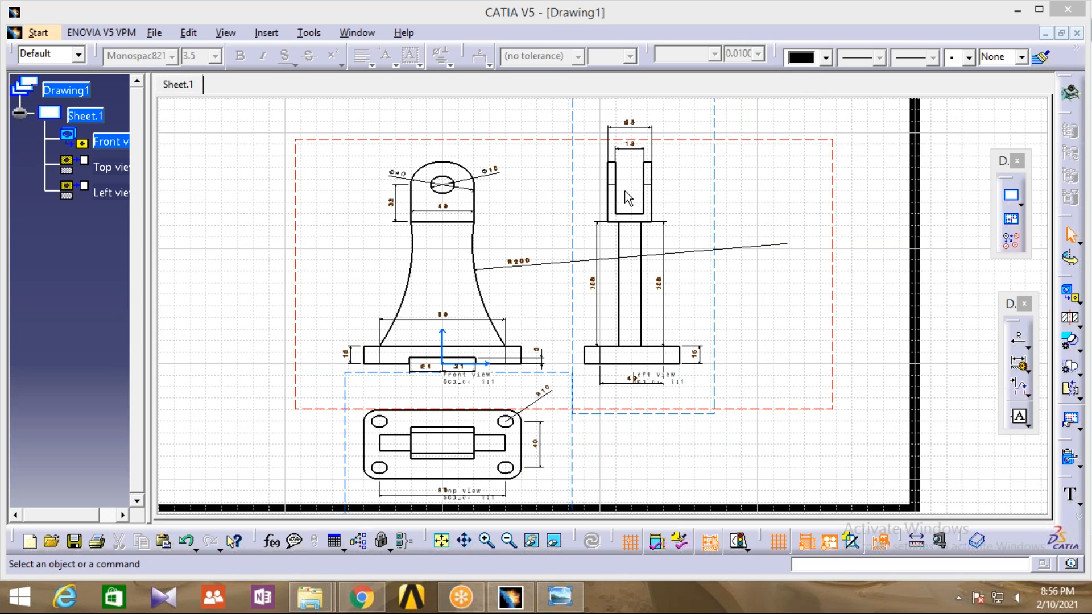
Switch to Windows Photo Viewer to review 012.jpg and browse the back up (2) folder for another reference drawing.
left_click(560, 596)
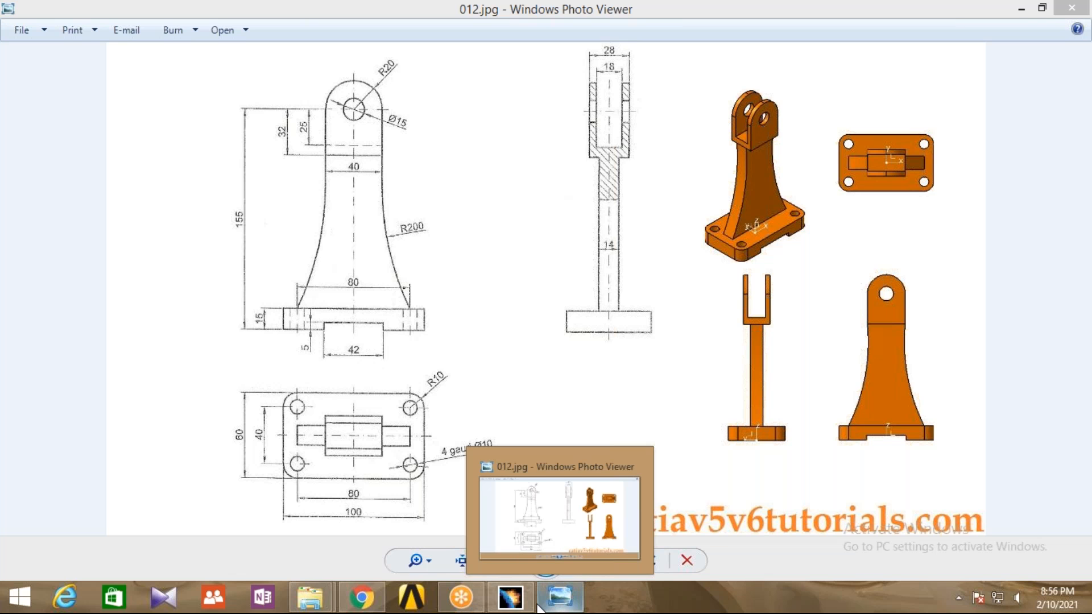
mouse_move(310, 597)
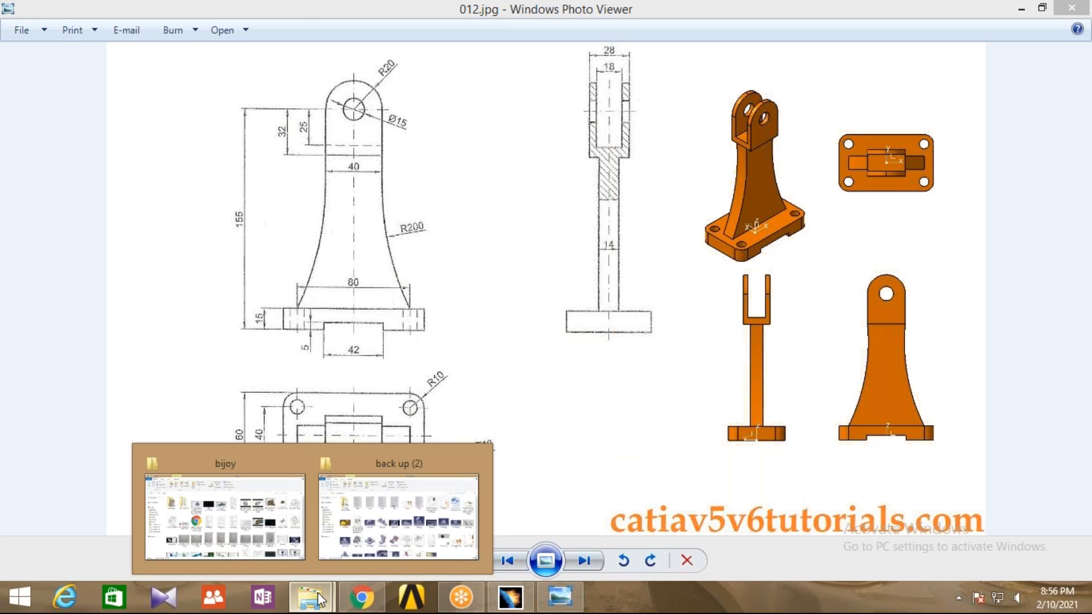
left_click(367, 515)
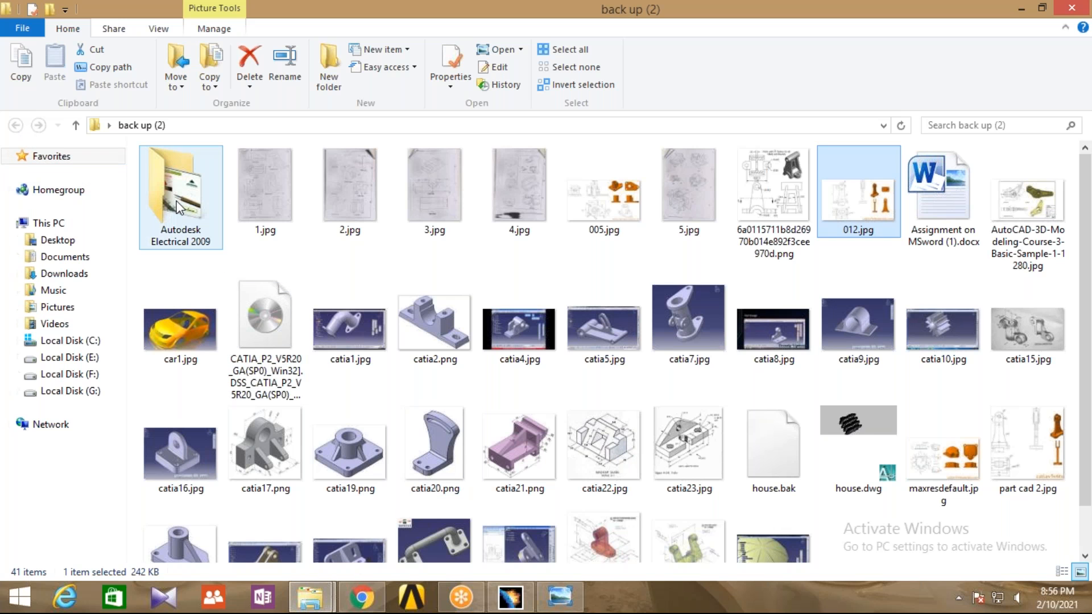
scroll(617, 440, "down", 1)
scroll(617, 440, "up", 1)
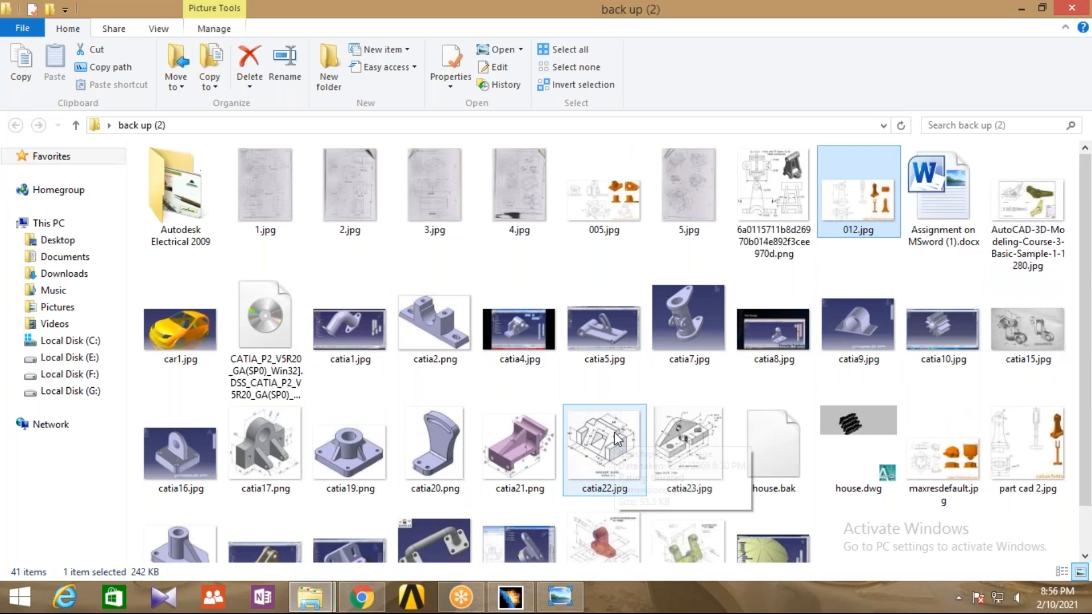
scroll(617, 441, "down", 1)
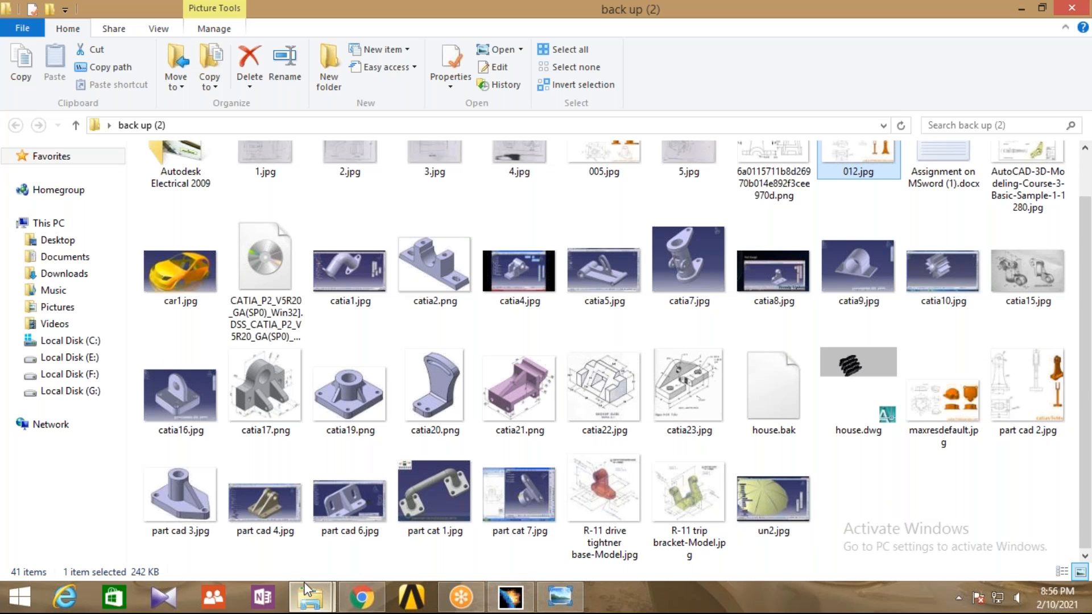
mouse_move(308, 597)
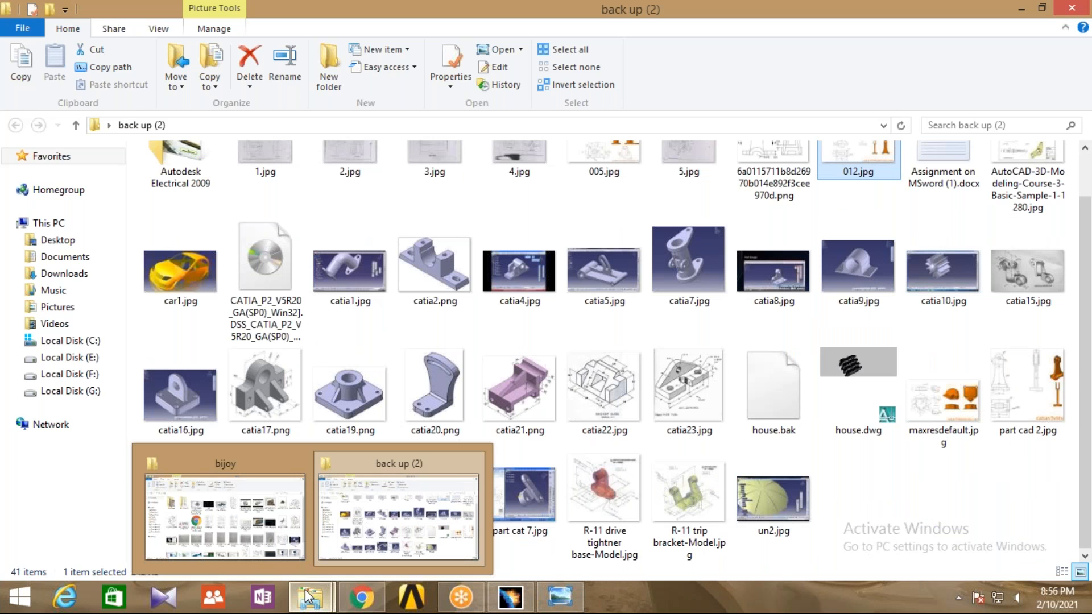
Browse the other open folder's subfolders and open images (6).jpeg from New folder.
left_click(256, 515)
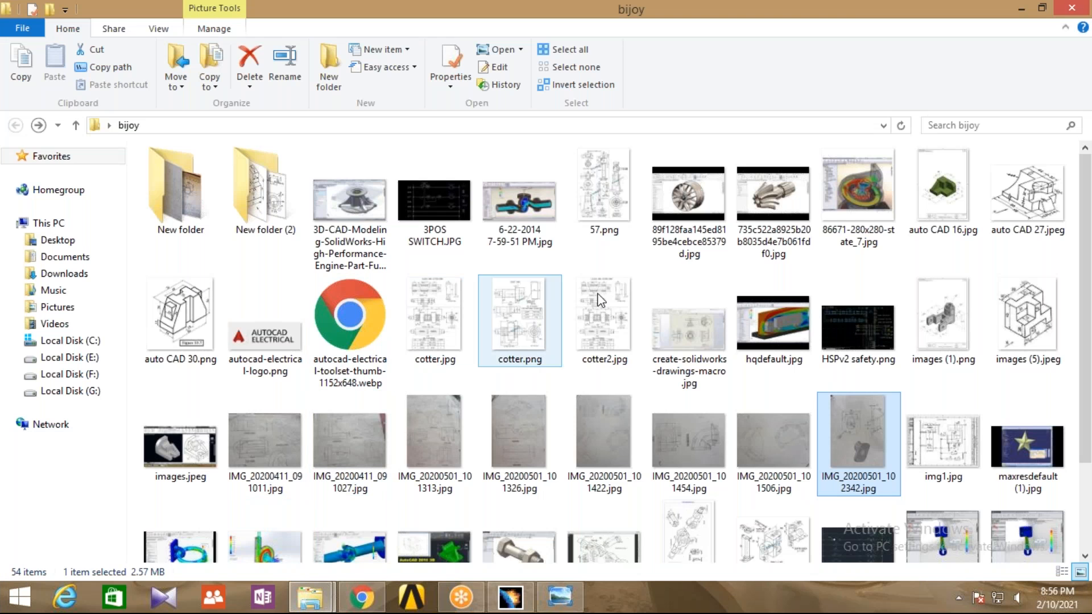
double_click(260, 203)
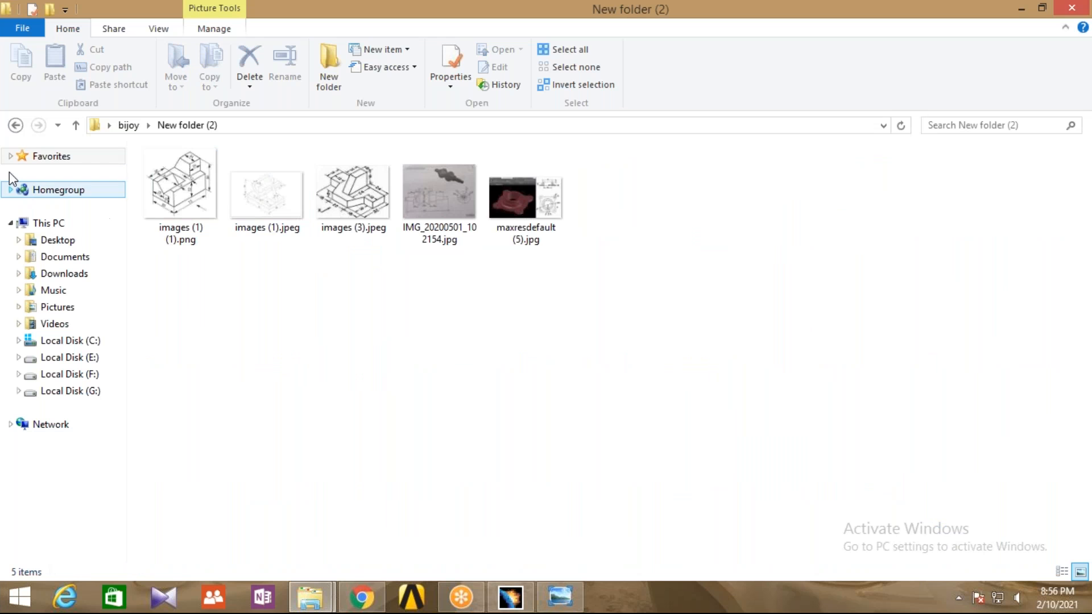
left_click(15, 126)
double_click(190, 204)
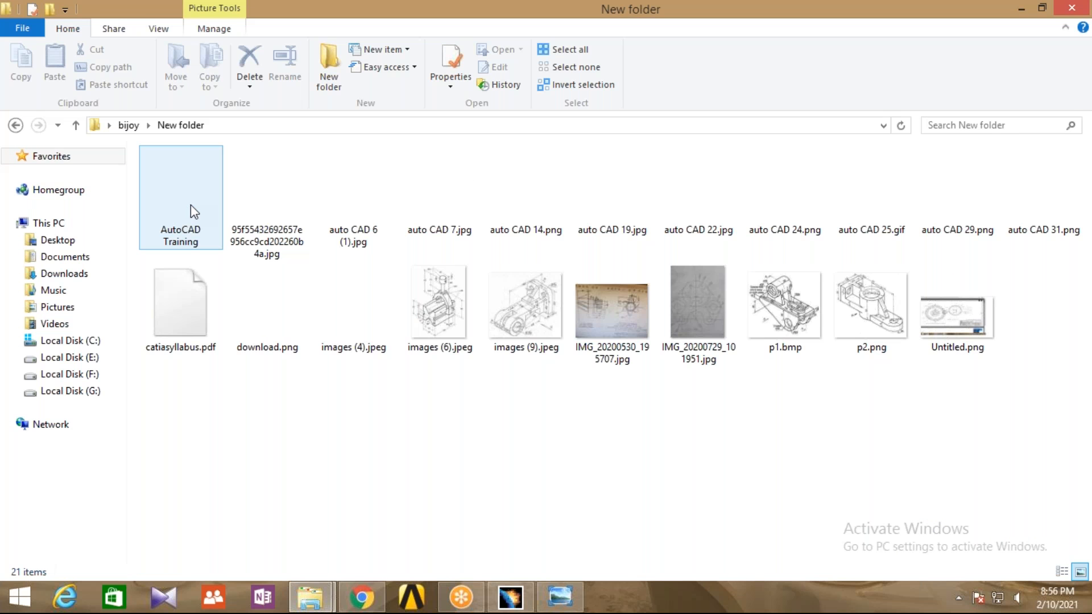
left_click(440, 307)
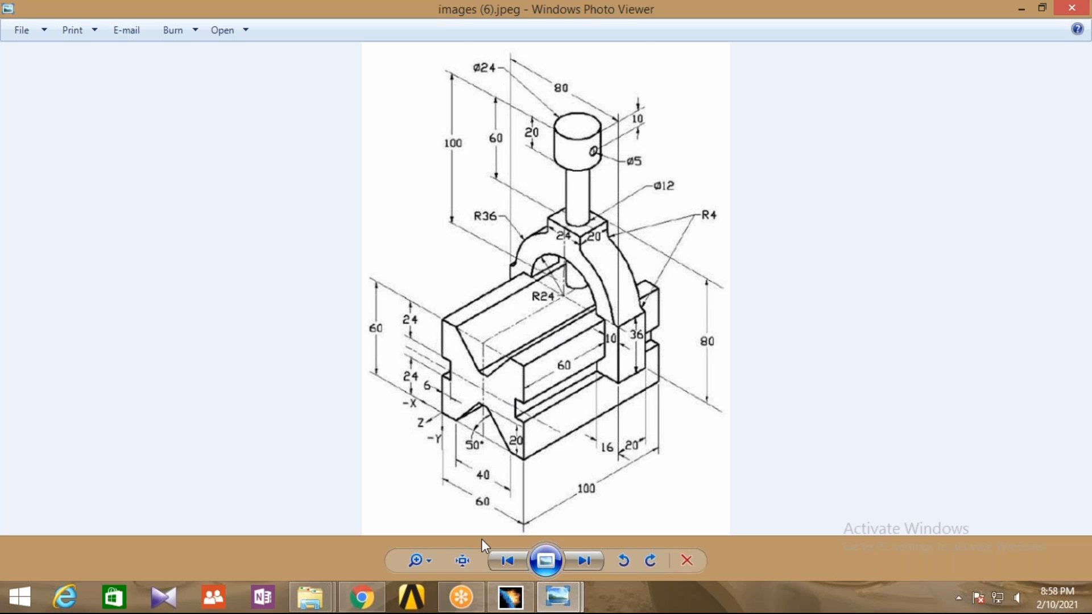
Examine the dimensions of the V-block, the arched clamp and the clamp screw in the enlarged drawing.
left_click(428, 561)
mouse_move(429, 559)
left_mouse_down()
mouse_move(429, 543)
mouse_move(431, 563)
left_mouse_up()
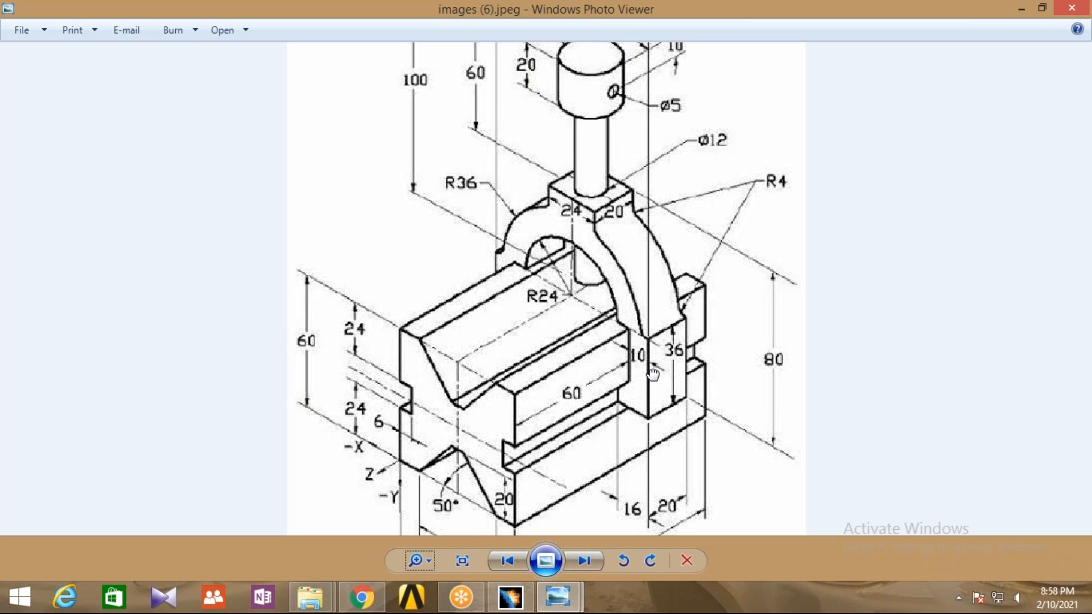
scroll(653, 374, "down", 3)
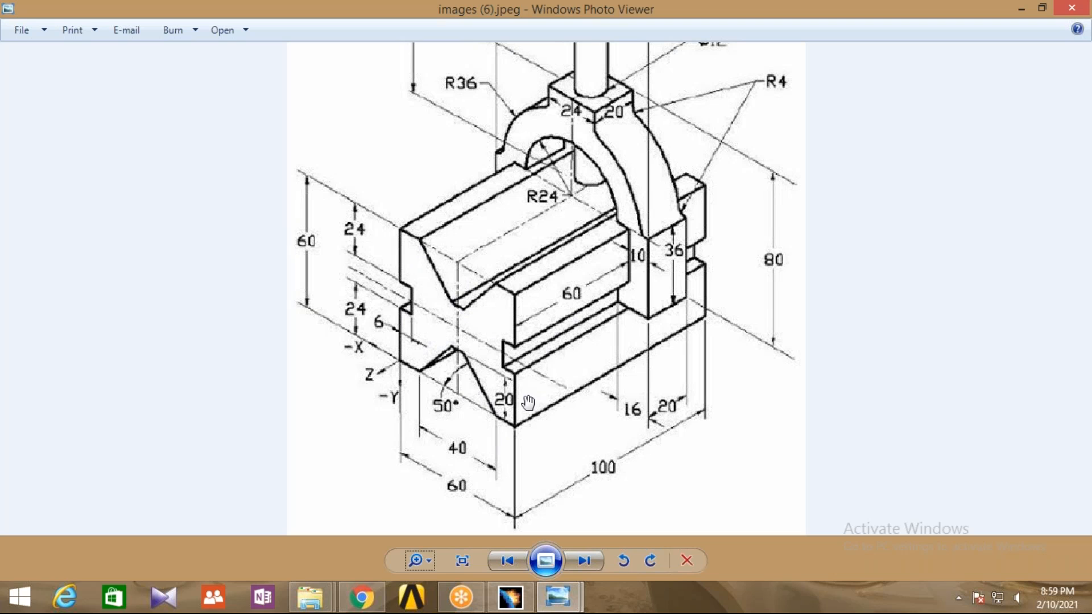
left_click_drag(538, 263, 491, 348)
left_click_drag(565, 291, 563, 317)
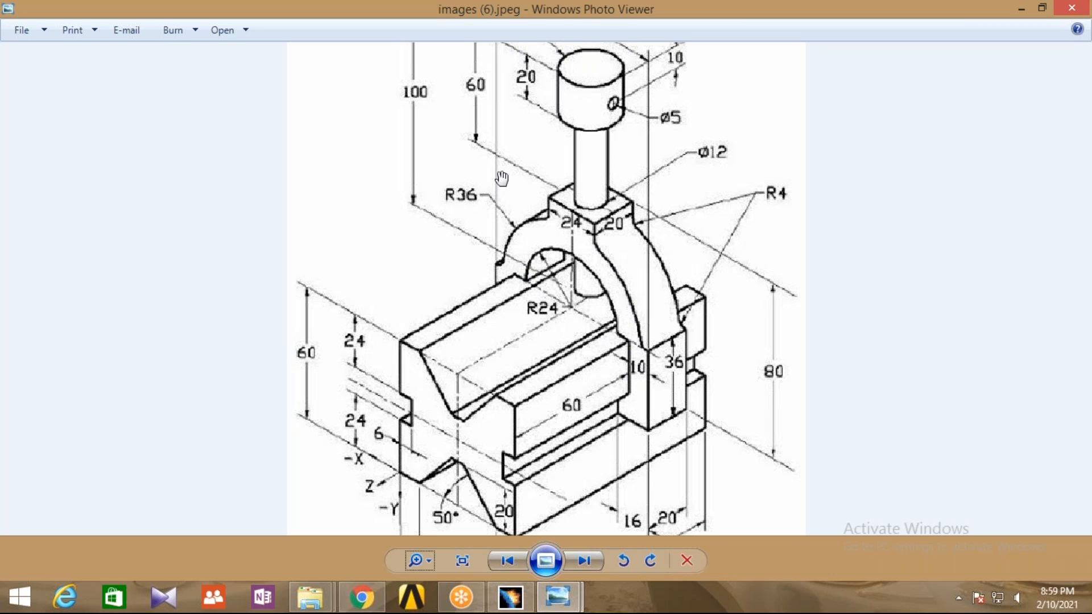
left_click_drag(500, 179, 504, 263)
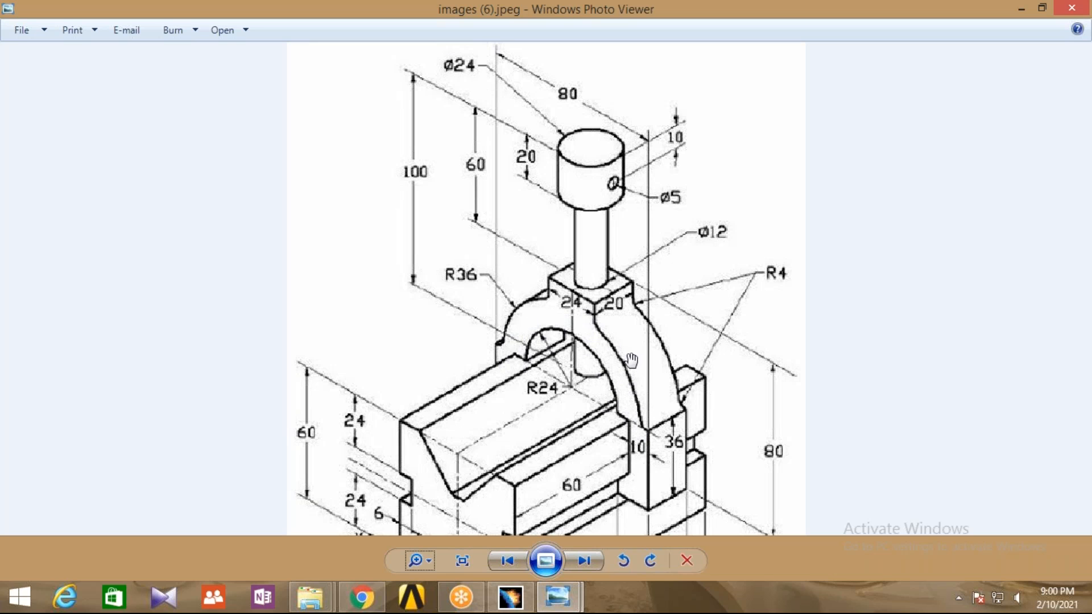
left_click_drag(699, 348, 700, 315)
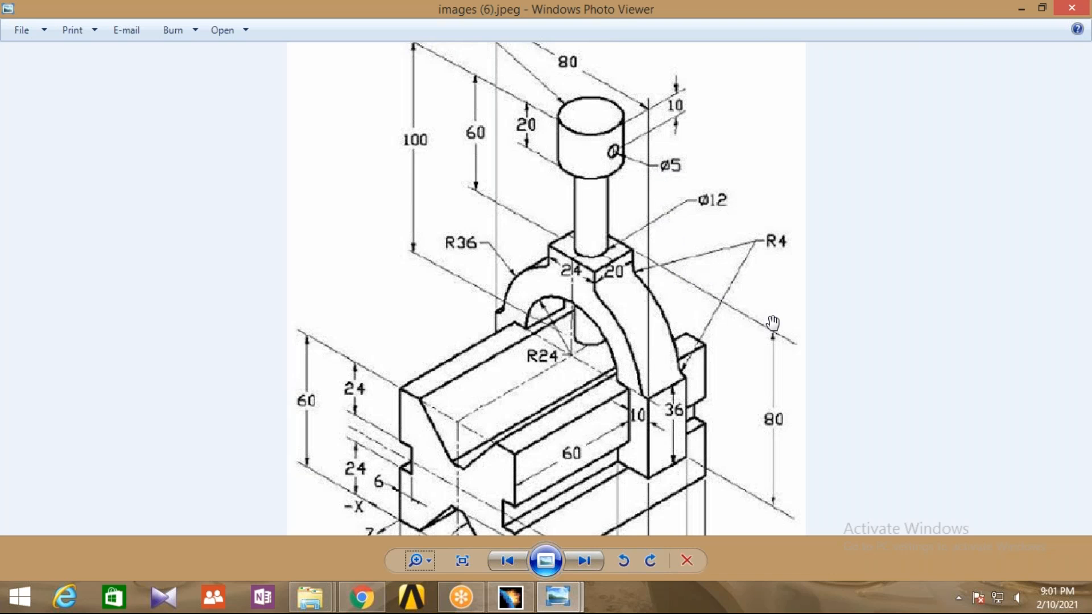
mouse_move(773, 323)
left_mouse_down()
mouse_move(768, 302)
mouse_move(636, 197)
left_mouse_up()
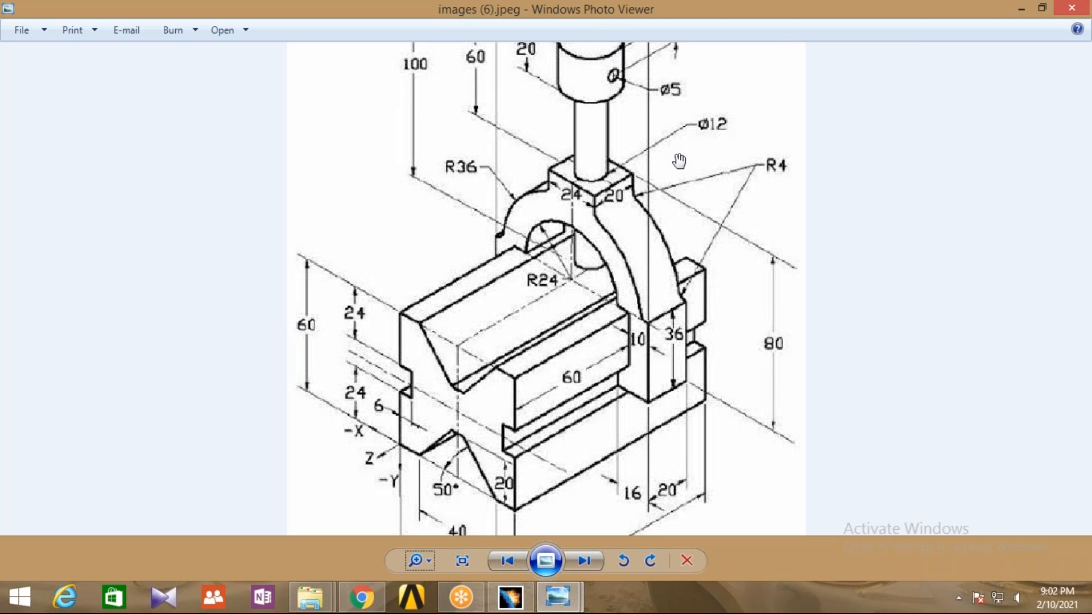
left_click_drag(679, 162, 679, 198)
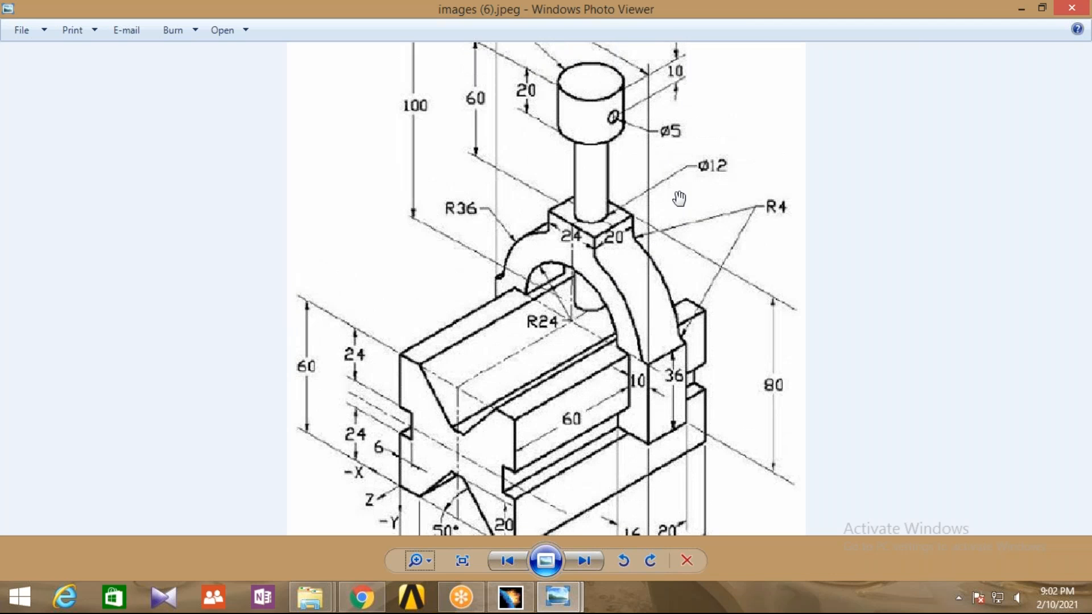